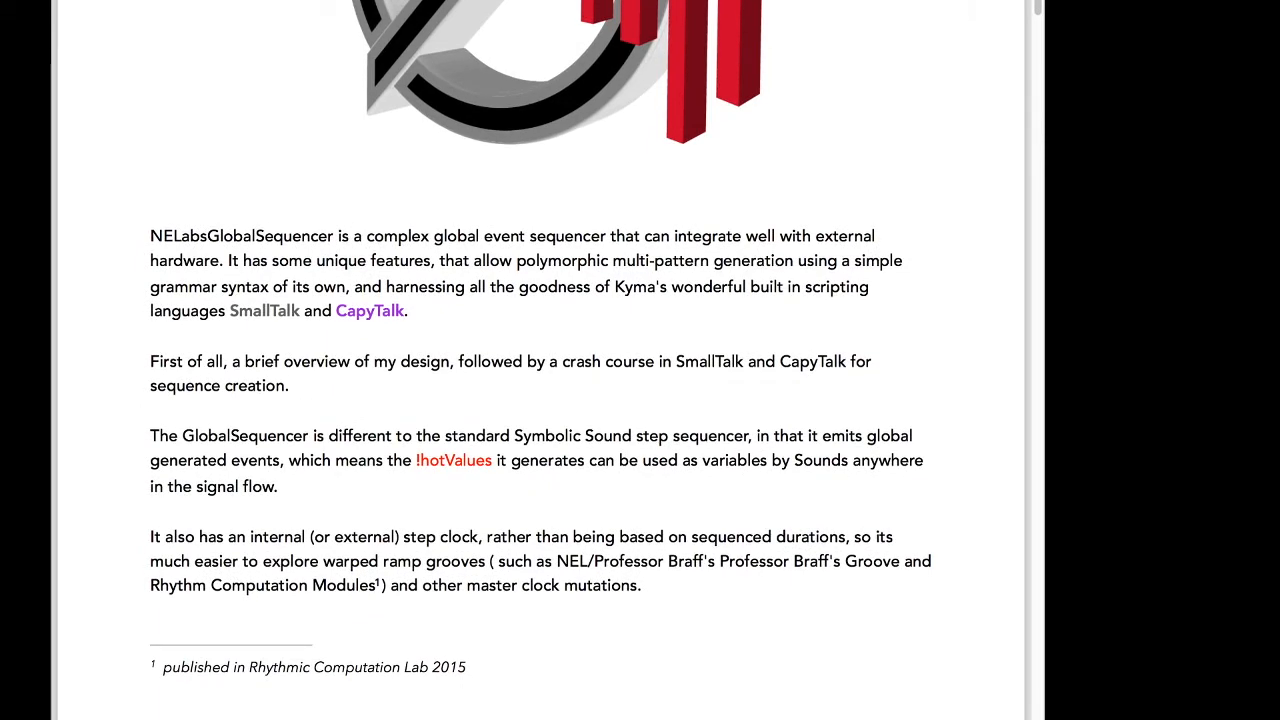
Scroll through the NELabsGlobalSequencer documentation down to the Gates field example of the pattern syntax.
{"action": "scroll", "coordinate": [540, 400], "scroll_direction": "down", "scroll_amount": 10}
{"action": "scroll", "coordinate": [540, 400], "scroll_direction": "down", "scroll_amount": 7}
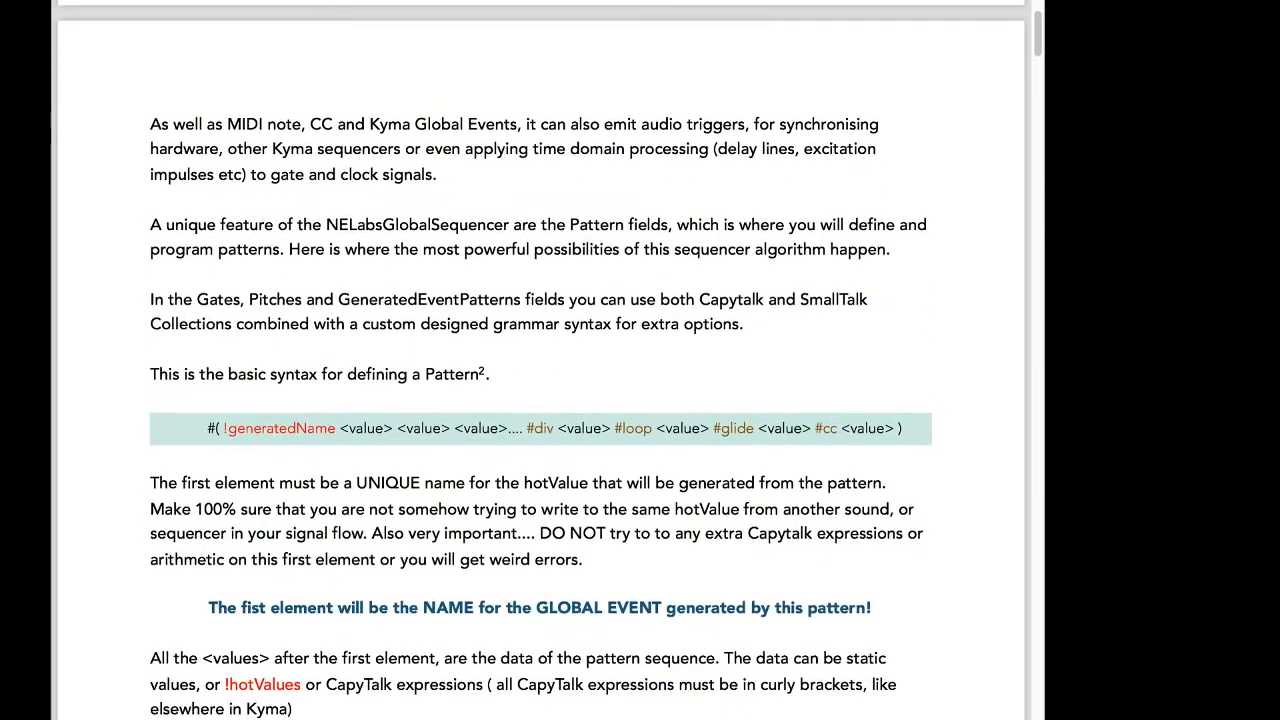
{"action": "scroll", "coordinate": [540, 400], "scroll_direction": "down", "scroll_amount": 5}
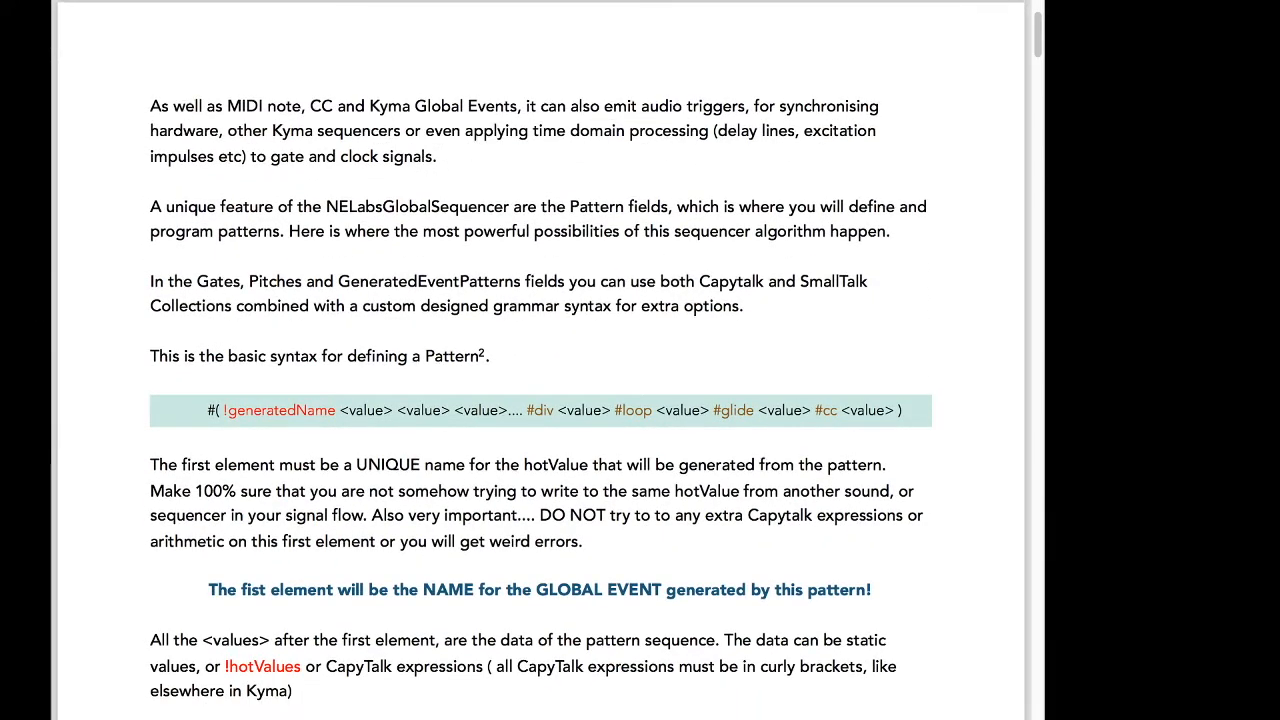
{"action": "scroll", "coordinate": [540, 400], "scroll_direction": "down", "scroll_amount": 5}
{"action": "scroll", "coordinate": [540, 400], "scroll_direction": "down", "scroll_amount": 5}
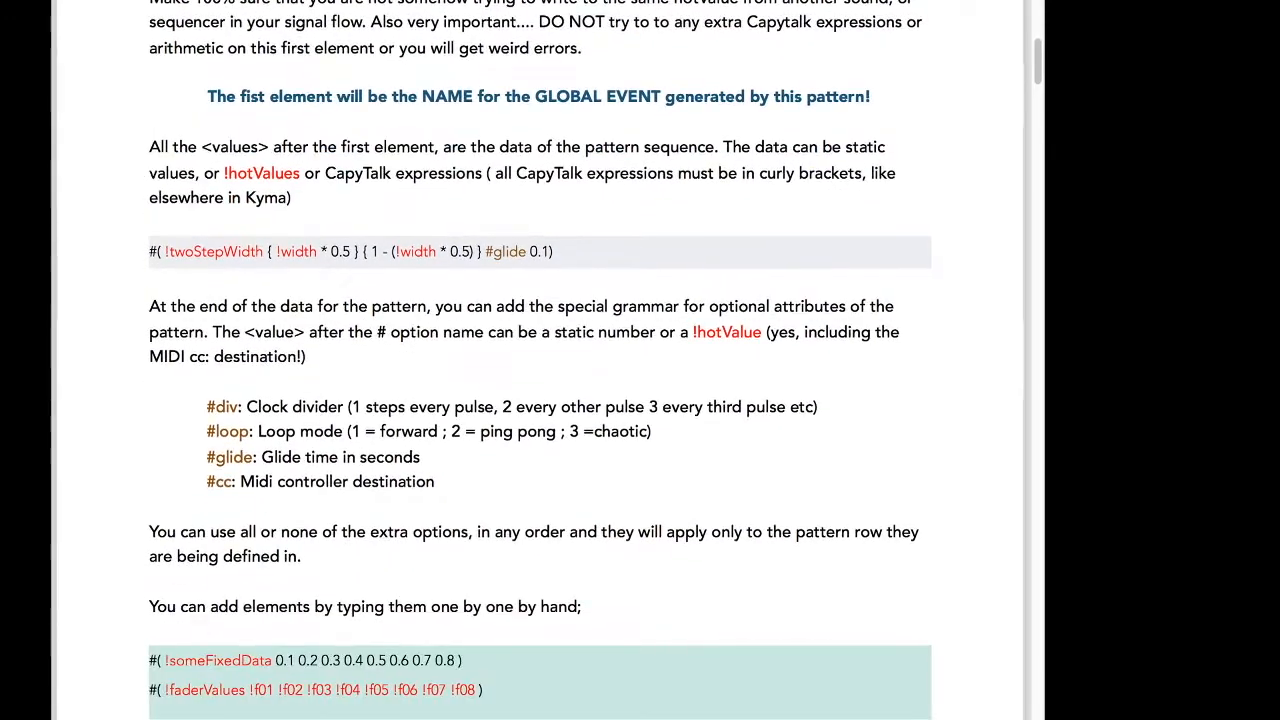
{"action": "scroll", "coordinate": [540, 400], "scroll_direction": "down", "scroll_amount": 3}
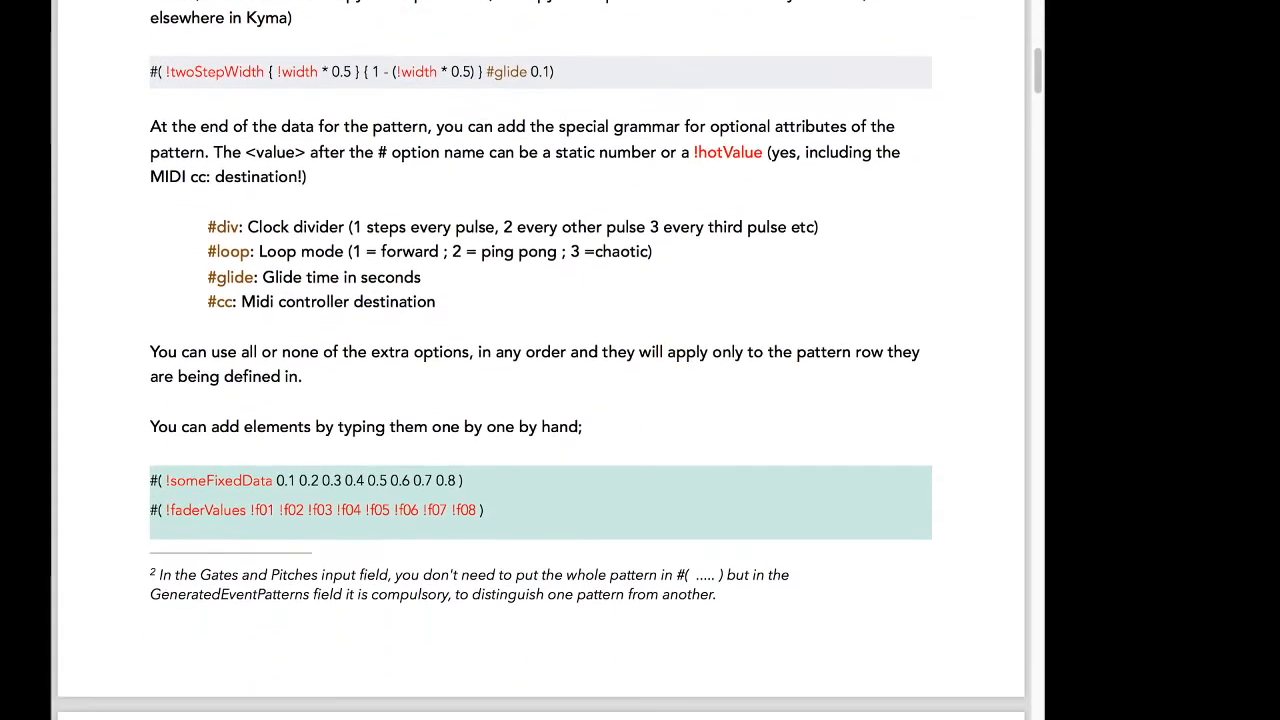
{"action": "scroll", "coordinate": [540, 400], "scroll_direction": "down", "scroll_amount": 2}
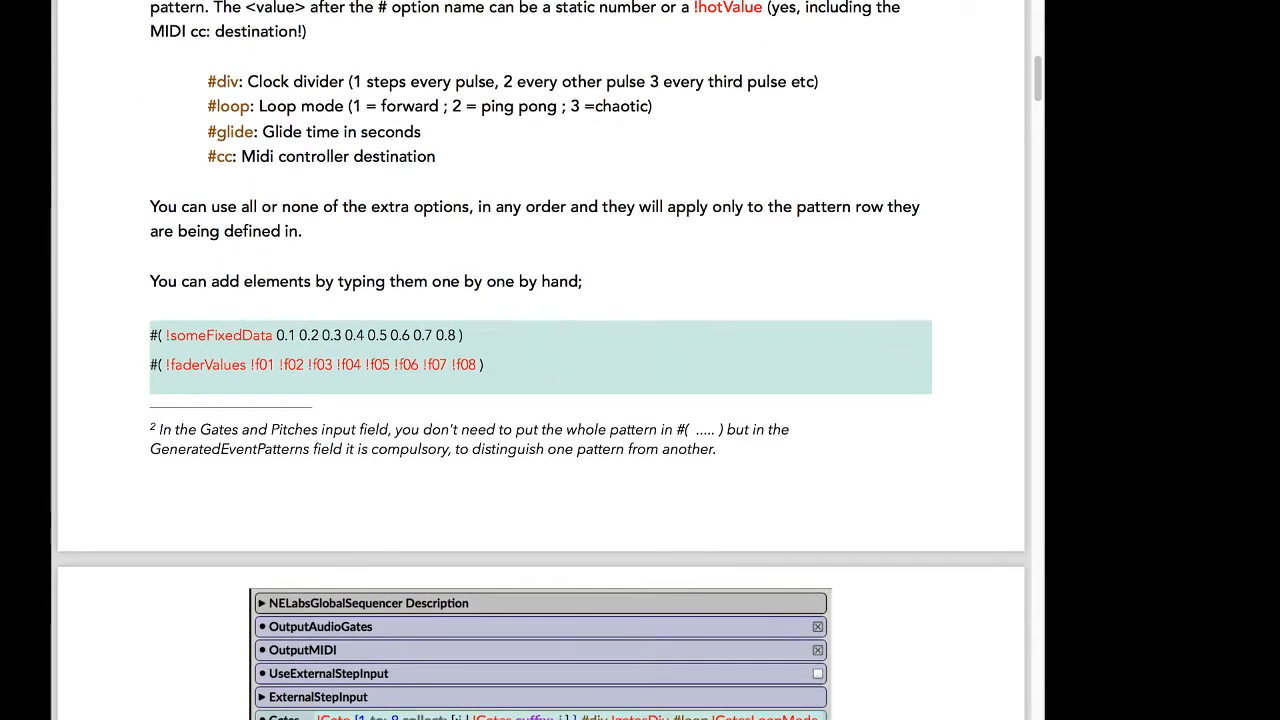
{"action": "scroll", "coordinate": [540, 400], "scroll_direction": "down", "scroll_amount": 8}
{"action": "scroll", "coordinate": [540, 400], "scroll_direction": "down", "scroll_amount": 3}
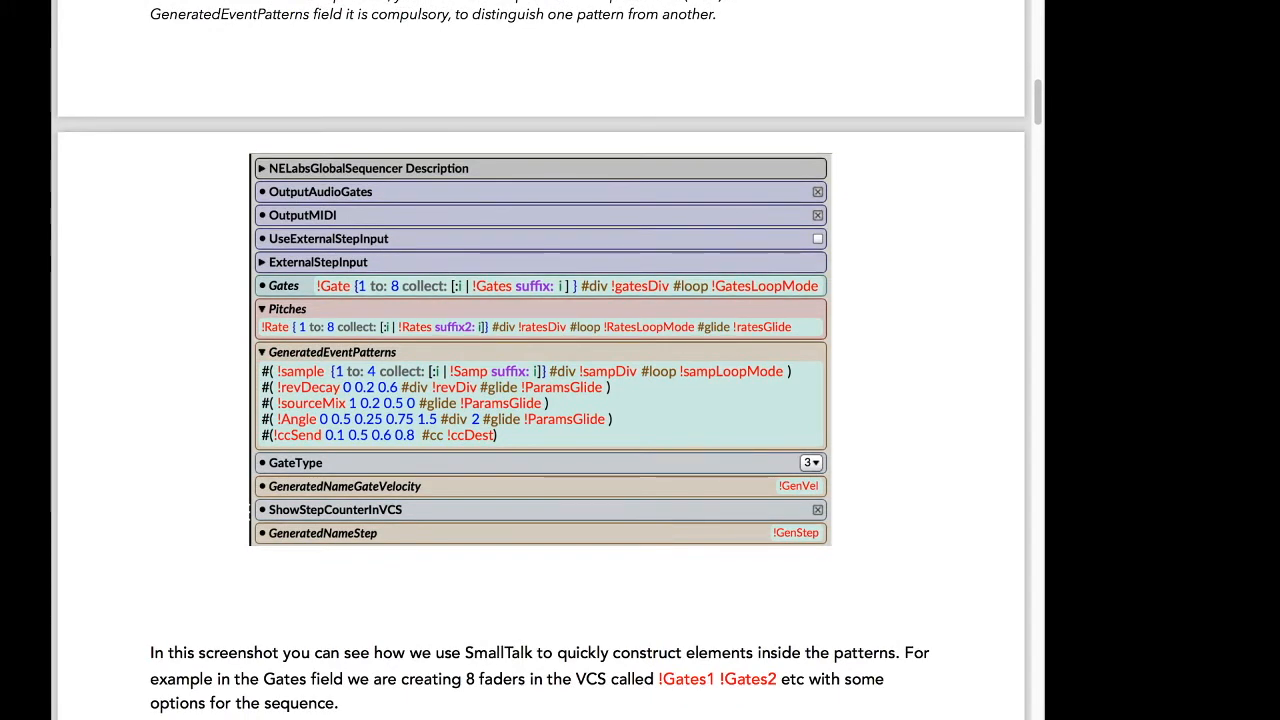
{"action": "scroll", "coordinate": [540, 400], "scroll_direction": "down", "scroll_amount": 2}
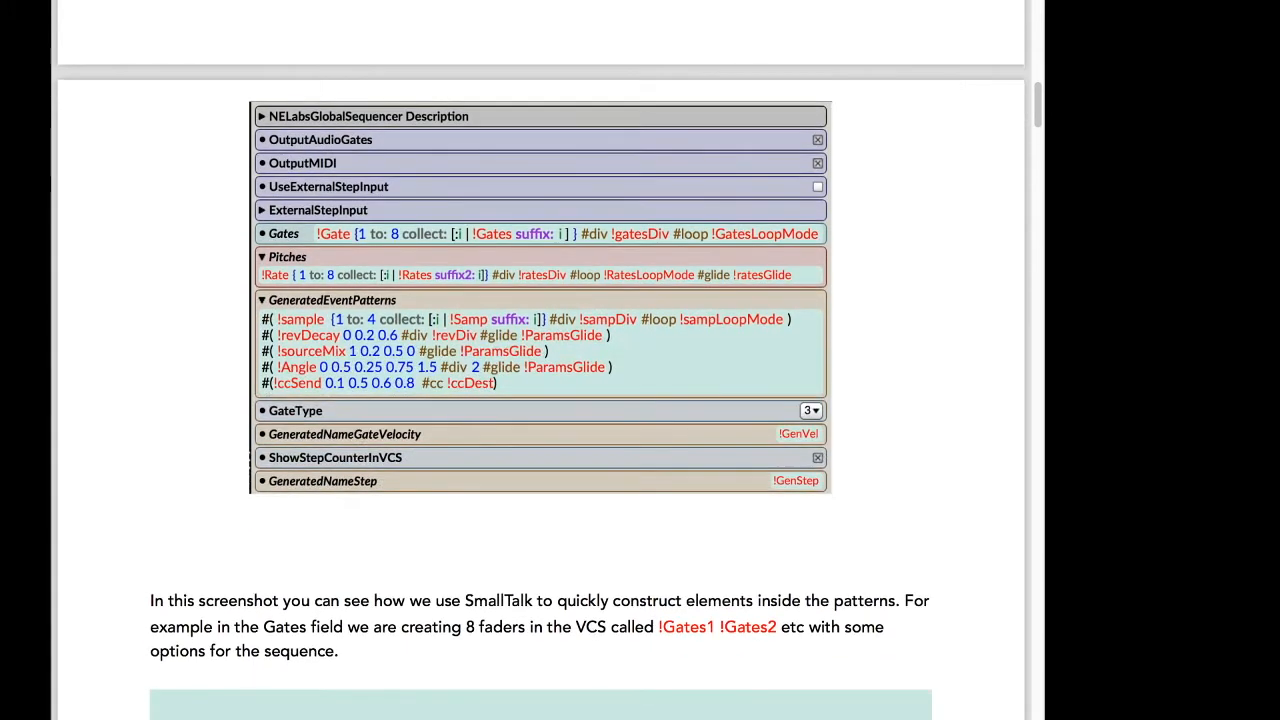
{"action": "scroll", "coordinate": [540, 400], "scroll_direction": "down", "scroll_amount": 4}
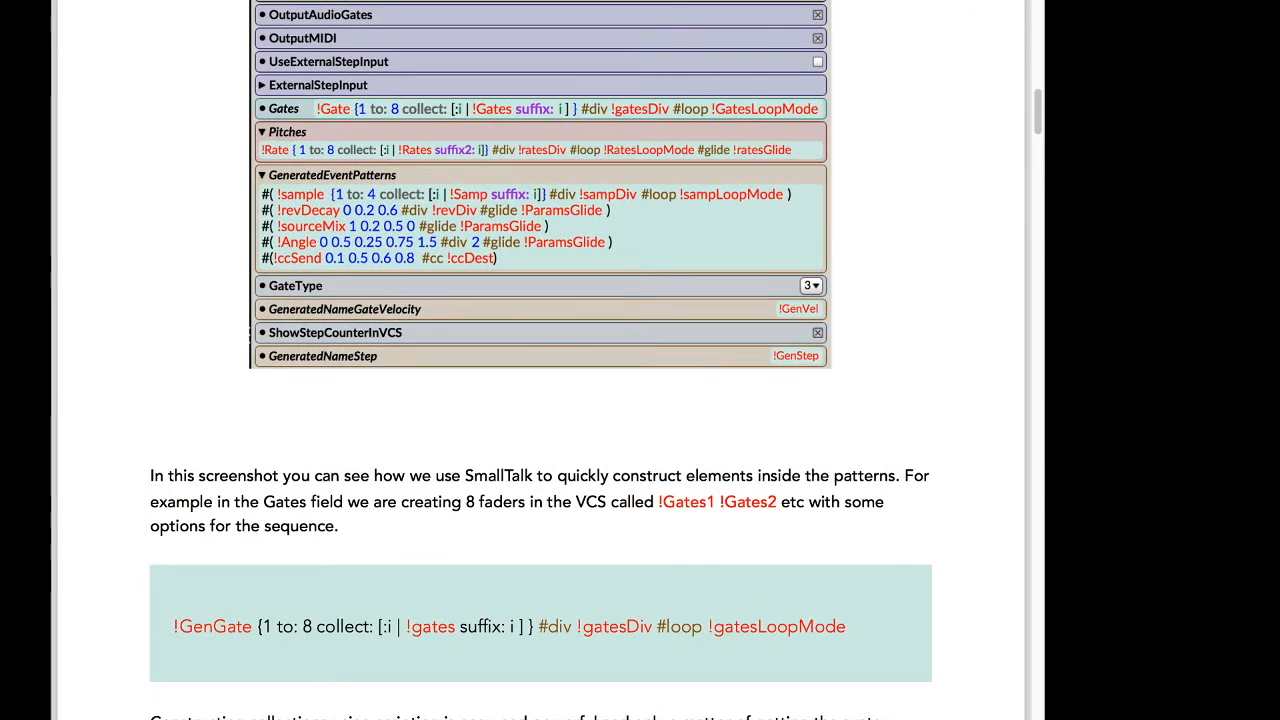
{"action": "scroll", "coordinate": [540, 400], "scroll_direction": "down", "scroll_amount": 1}
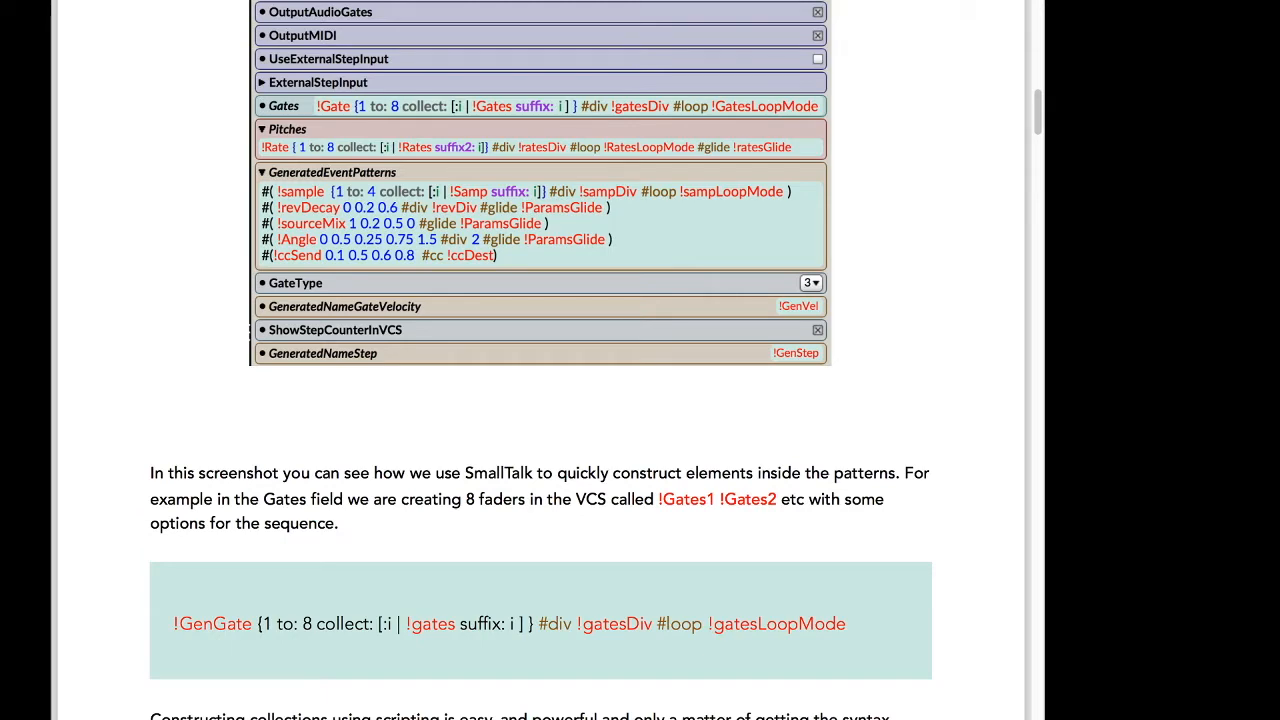
{"action": "scroll", "coordinate": [640, 360], "scroll_direction": "down", "scroll_amount": 2}
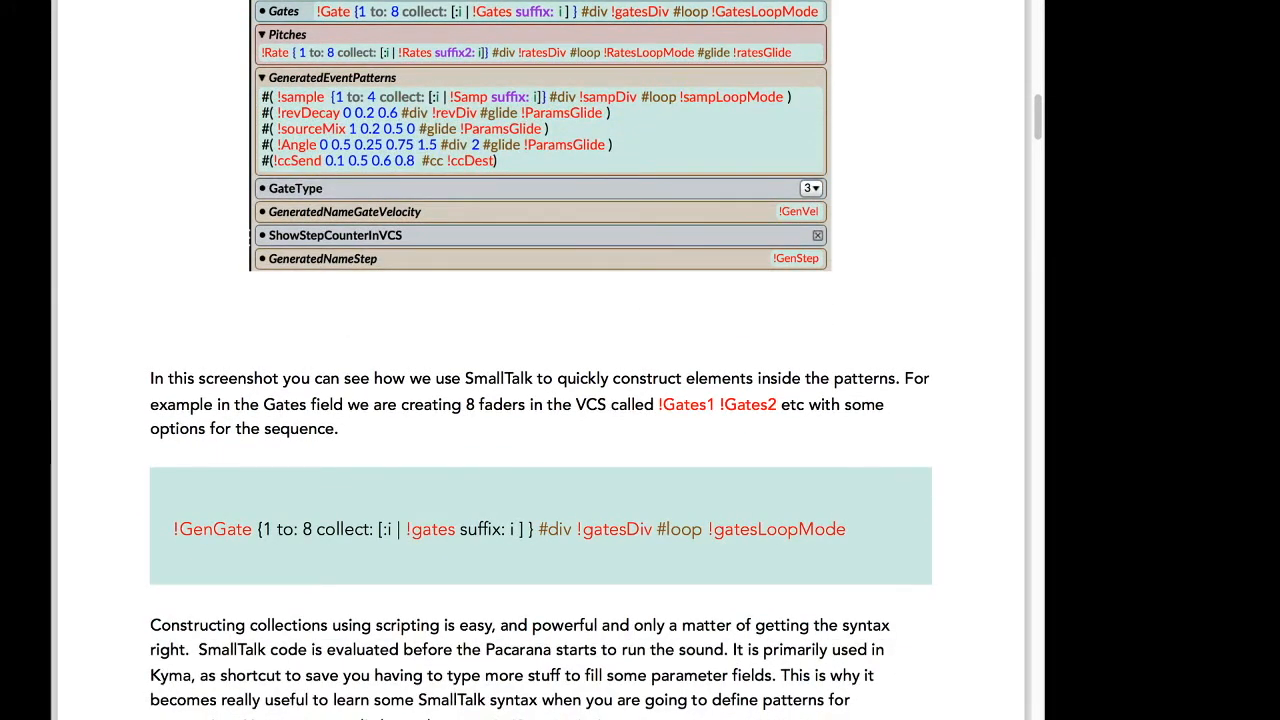
Highlight the collection part and the #div and #loop options of the !GenGate pattern example to examine them.
{"action": "left_click_drag", "start_coordinate": [174, 529], "coordinate": [538, 529]}
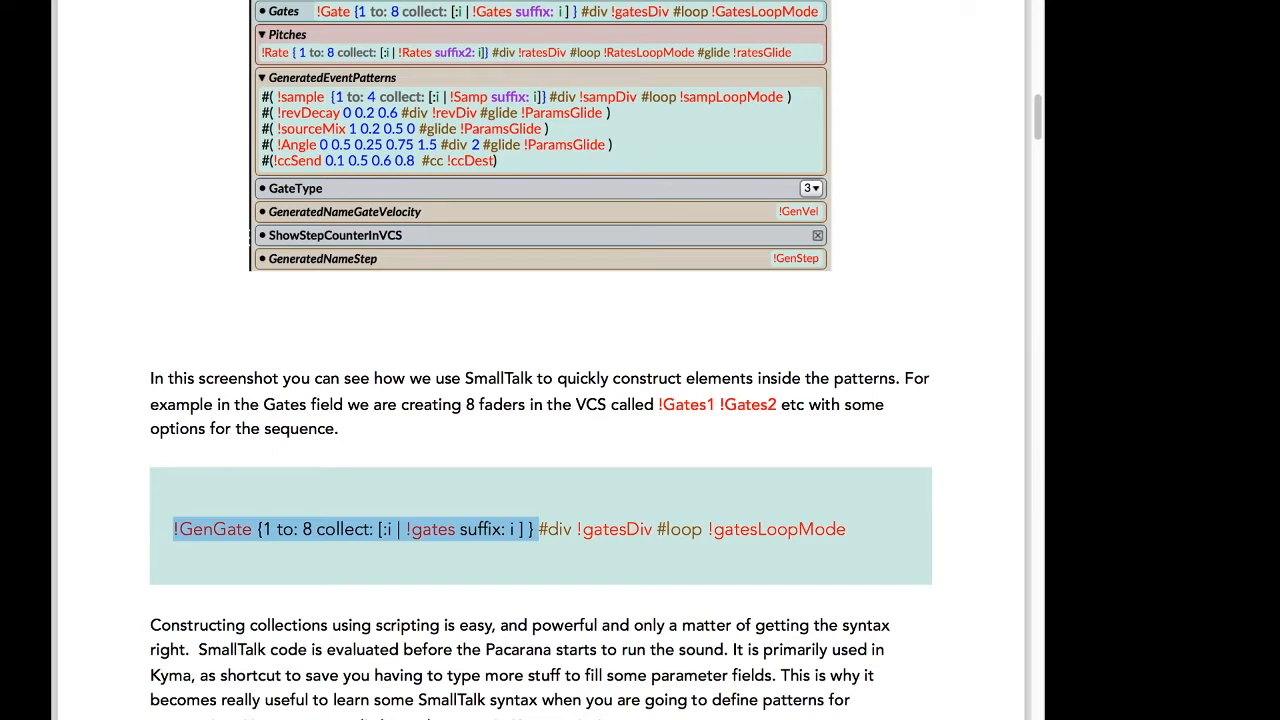
{"action": "left_click", "coordinate": [540, 529]}
{"action": "left_click_drag", "start_coordinate": [538, 529], "coordinate": [703, 529]}
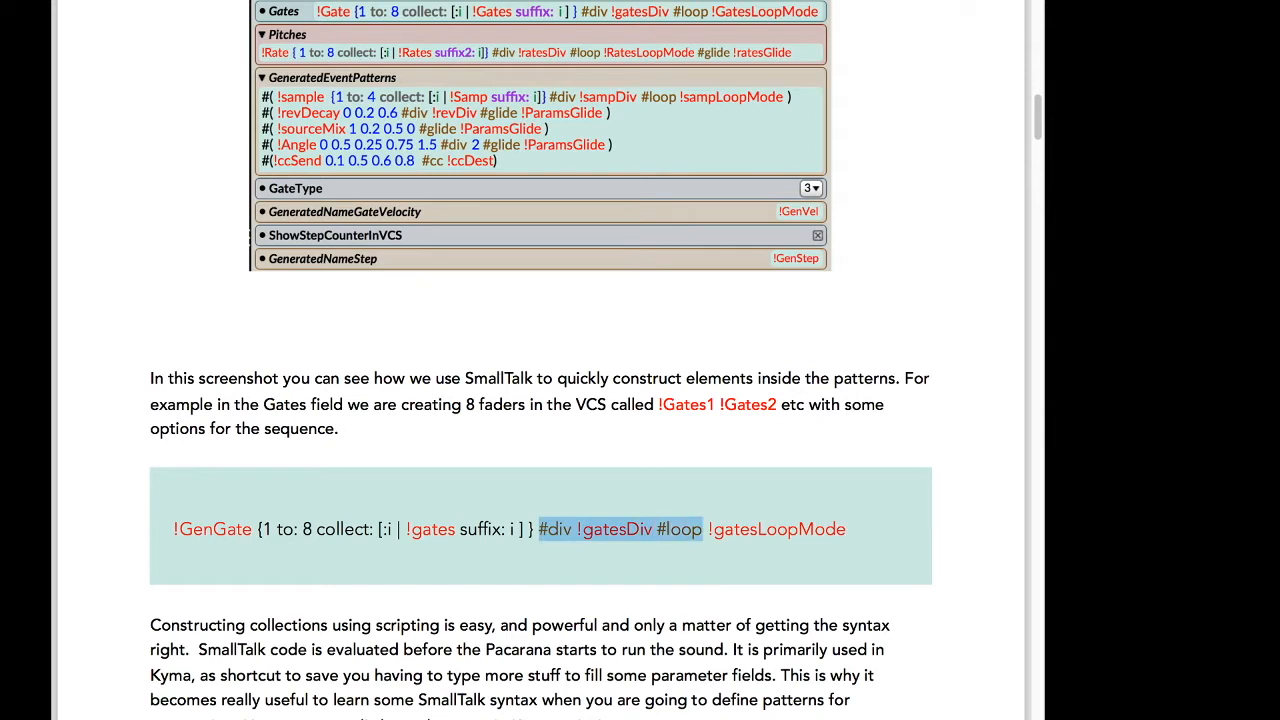
{"action": "left_click", "coordinate": [704, 529]}
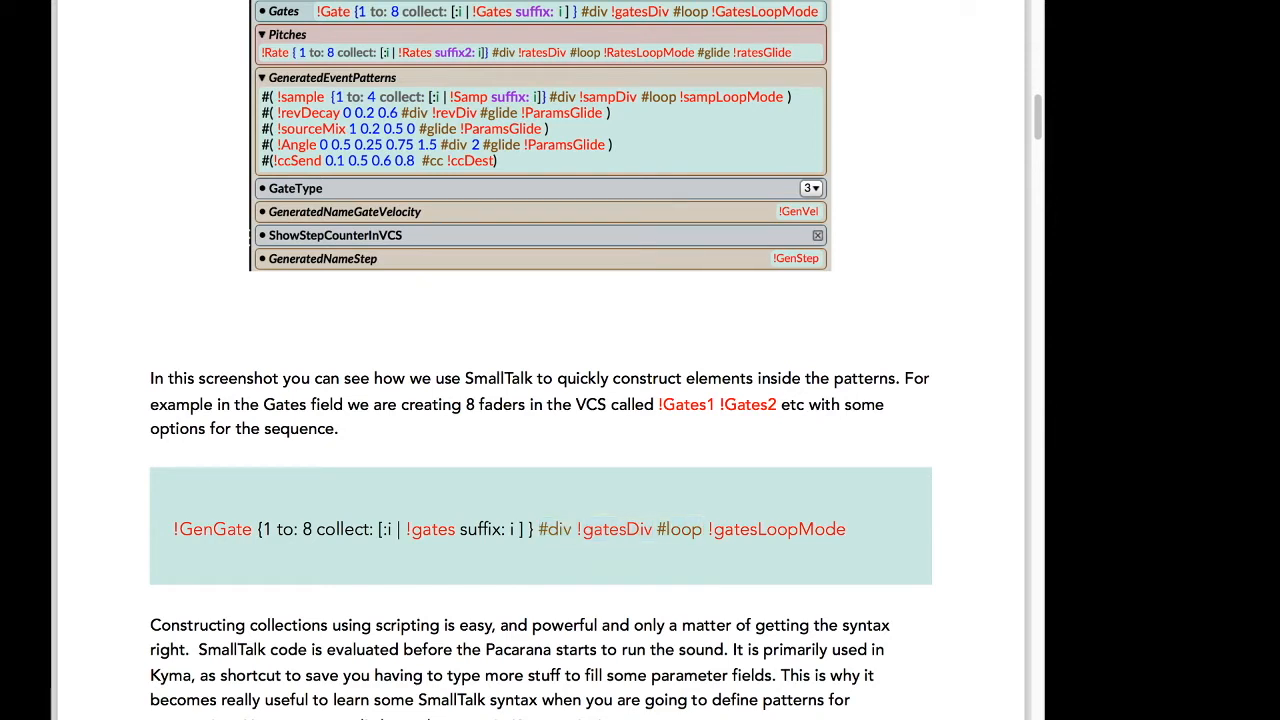
{"action": "left_click_drag", "start_coordinate": [539, 529], "coordinate": [575, 529]}
{"action": "left_click_drag", "start_coordinate": [657, 529], "coordinate": [703, 529]}
Scroll down to the SmallTalk crash course and back up to the optional pattern attributes section.
{"action": "scroll", "coordinate": [541, 360], "scroll_direction": "down", "scroll_amount": 1}
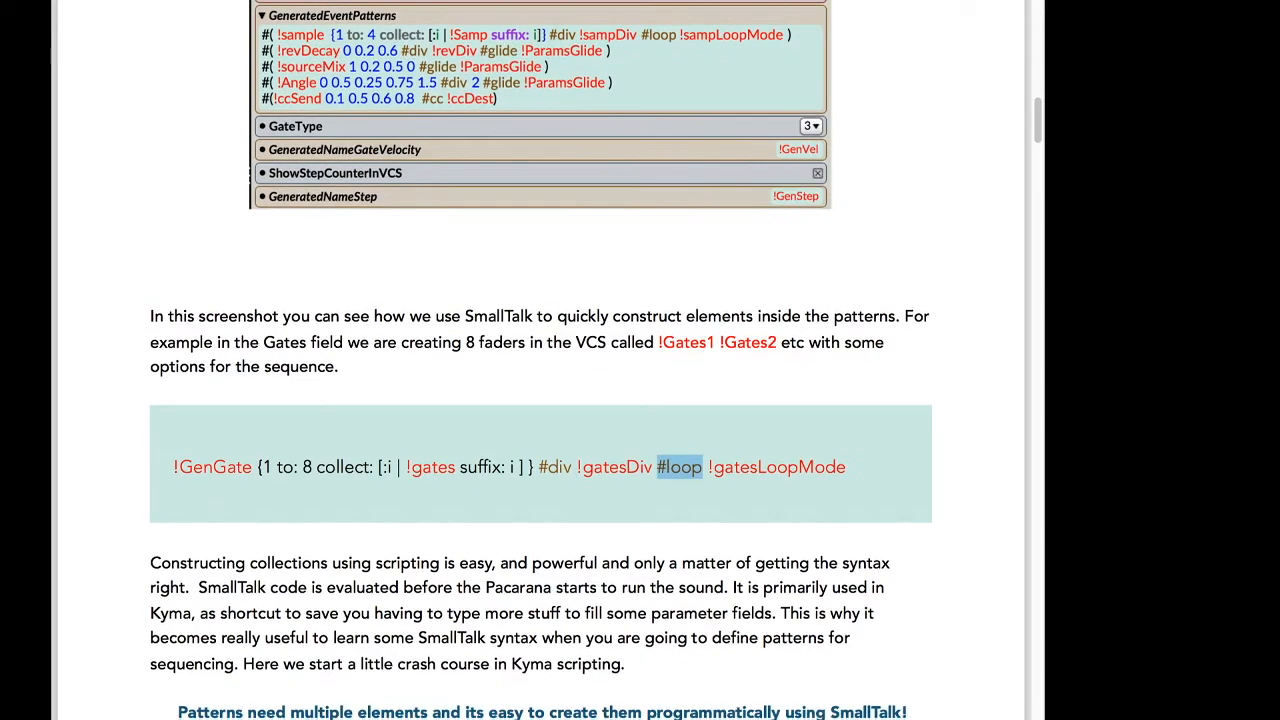
{"action": "scroll", "coordinate": [541, 360], "scroll_direction": "down", "scroll_amount": 10}
{"action": "scroll", "coordinate": [541, 360], "scroll_direction": "down", "scroll_amount": 17}
{"action": "scroll", "coordinate": [541, 360], "scroll_direction": "down", "scroll_amount": 13}
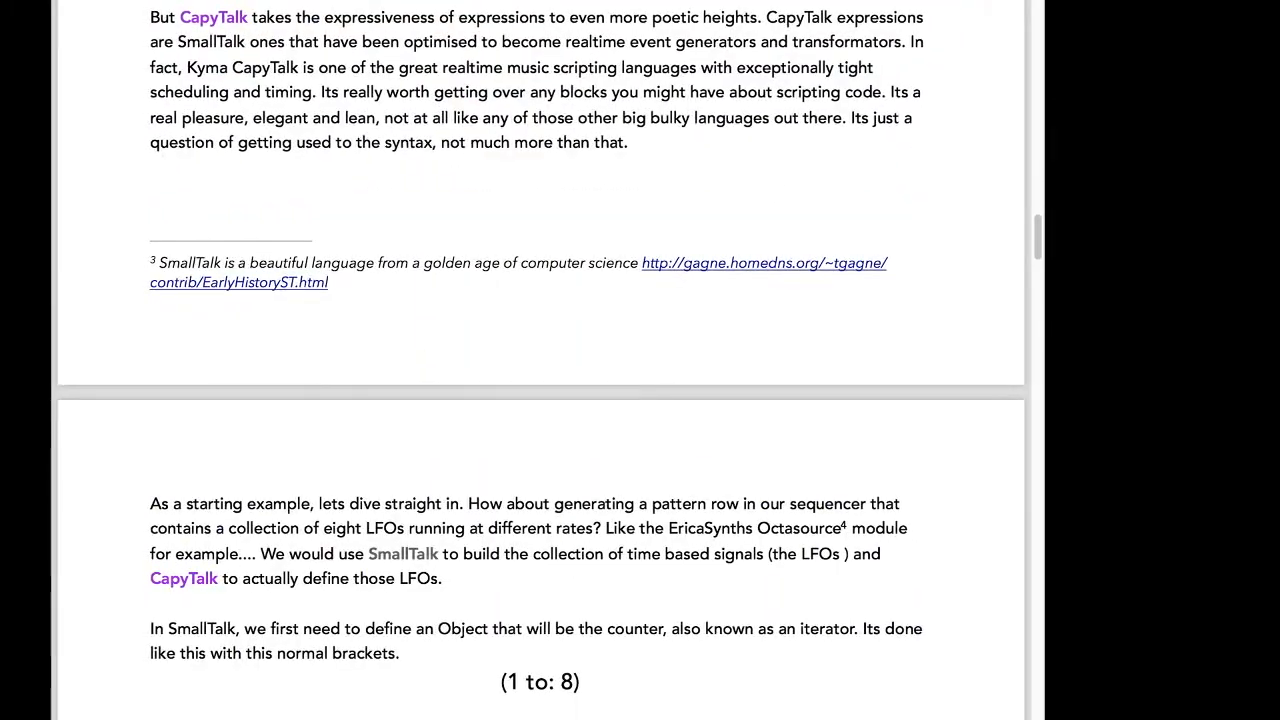
{"action": "scroll", "coordinate": [541, 360], "scroll_direction": "down", "scroll_amount": 10}
{"action": "scroll", "coordinate": [541, 360], "scroll_direction": "down", "scroll_amount": 18}
{"action": "scroll", "coordinate": [541, 360], "scroll_direction": "up", "scroll_amount": 20}
{"action": "scroll", "coordinate": [541, 360], "scroll_direction": "up", "scroll_amount": 20}
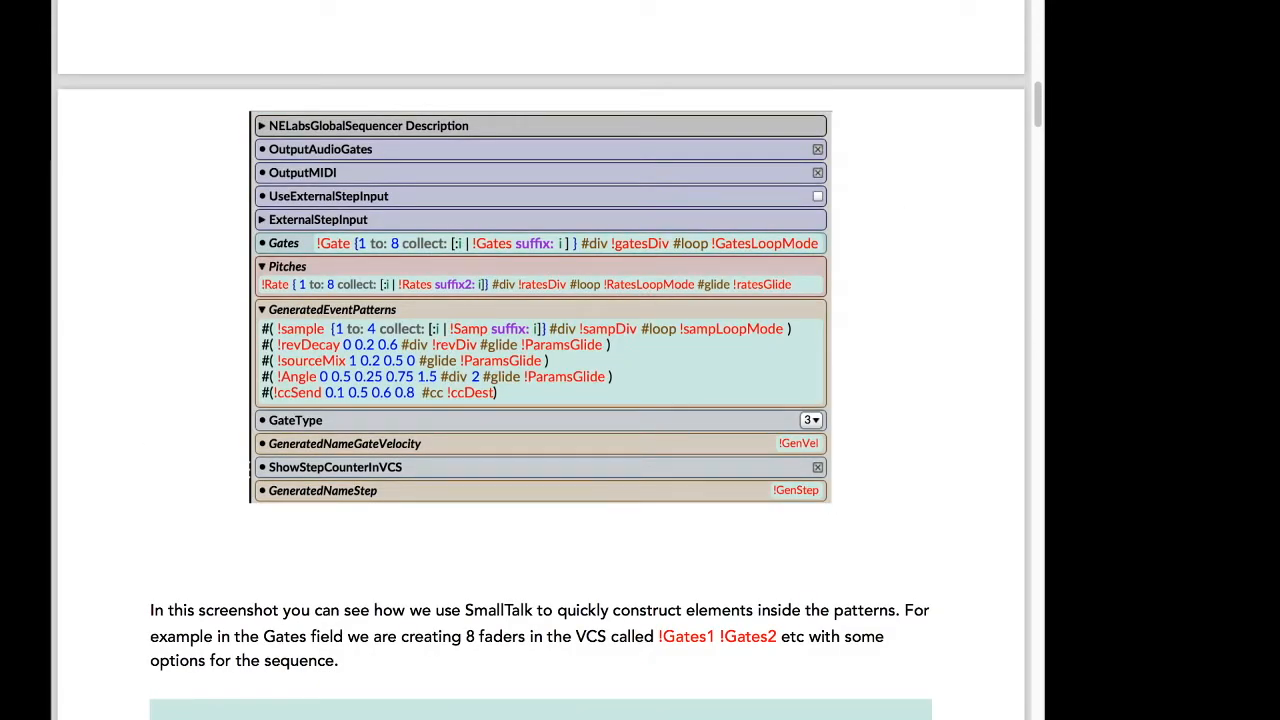
{"action": "scroll", "coordinate": [541, 360], "scroll_direction": "up", "scroll_amount": 5}
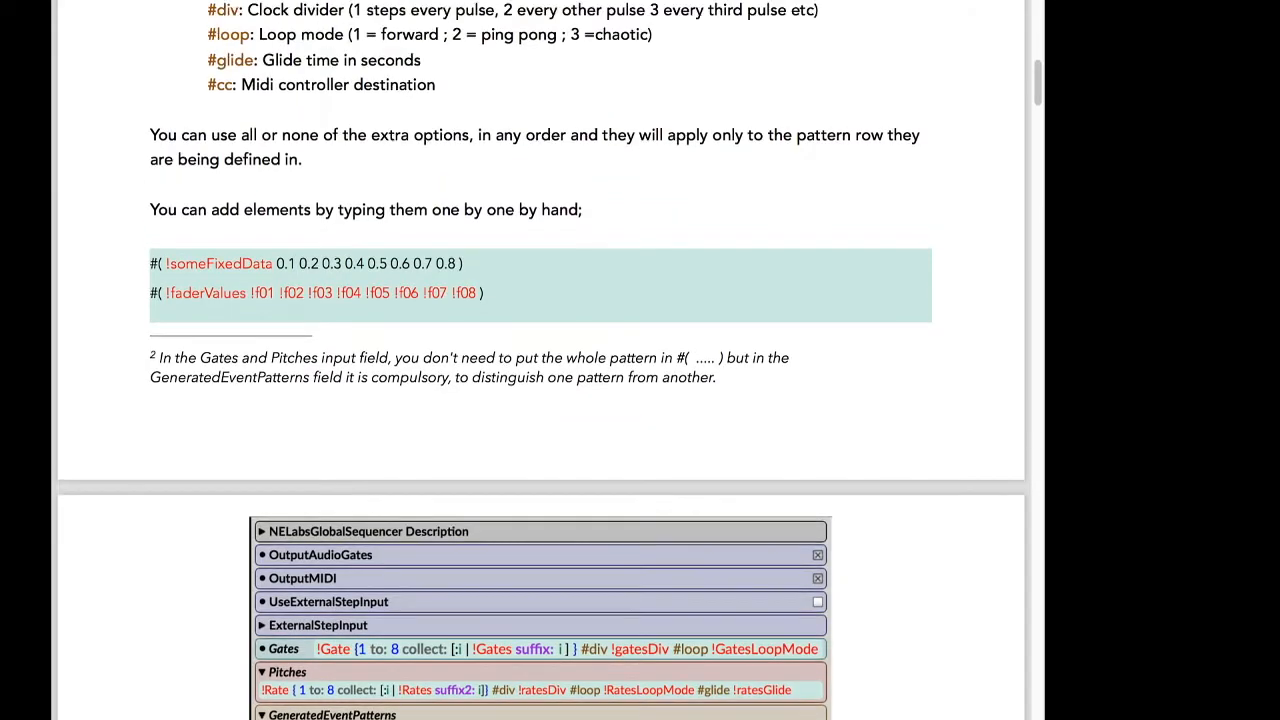
{"action": "scroll", "coordinate": [541, 360], "scroll_direction": "up", "scroll_amount": 2}
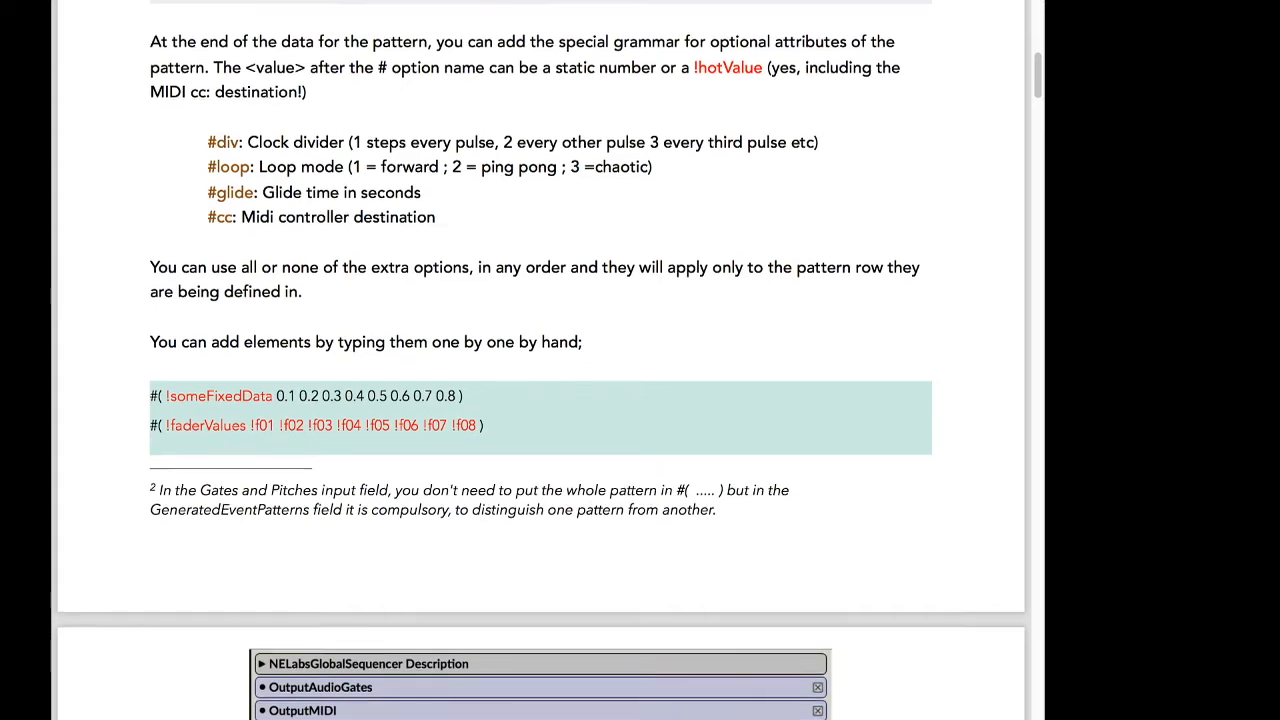
{"action": "scroll", "coordinate": [541, 360], "scroll_direction": "up", "scroll_amount": 1}
{"action": "scroll", "coordinate": [541, 360], "scroll_direction": "up", "scroll_amount": 3}
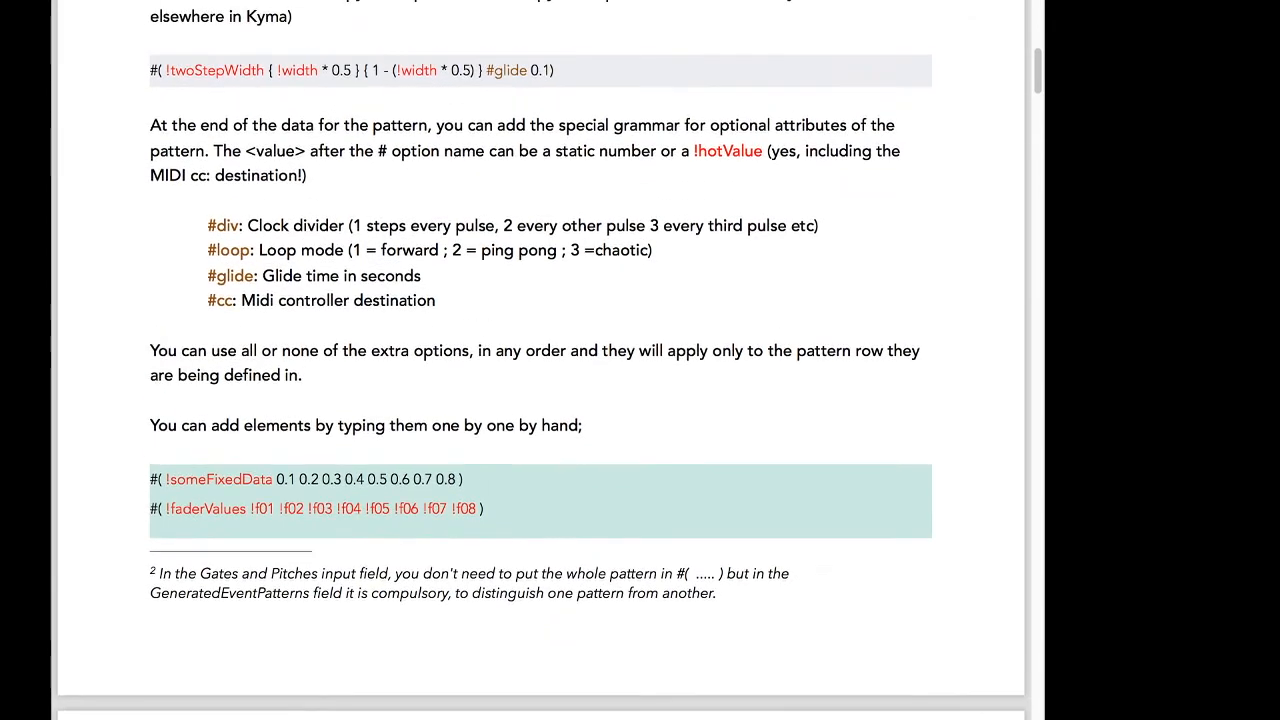
{"action": "scroll", "coordinate": [541, 360], "scroll_direction": "up", "scroll_amount": 1}
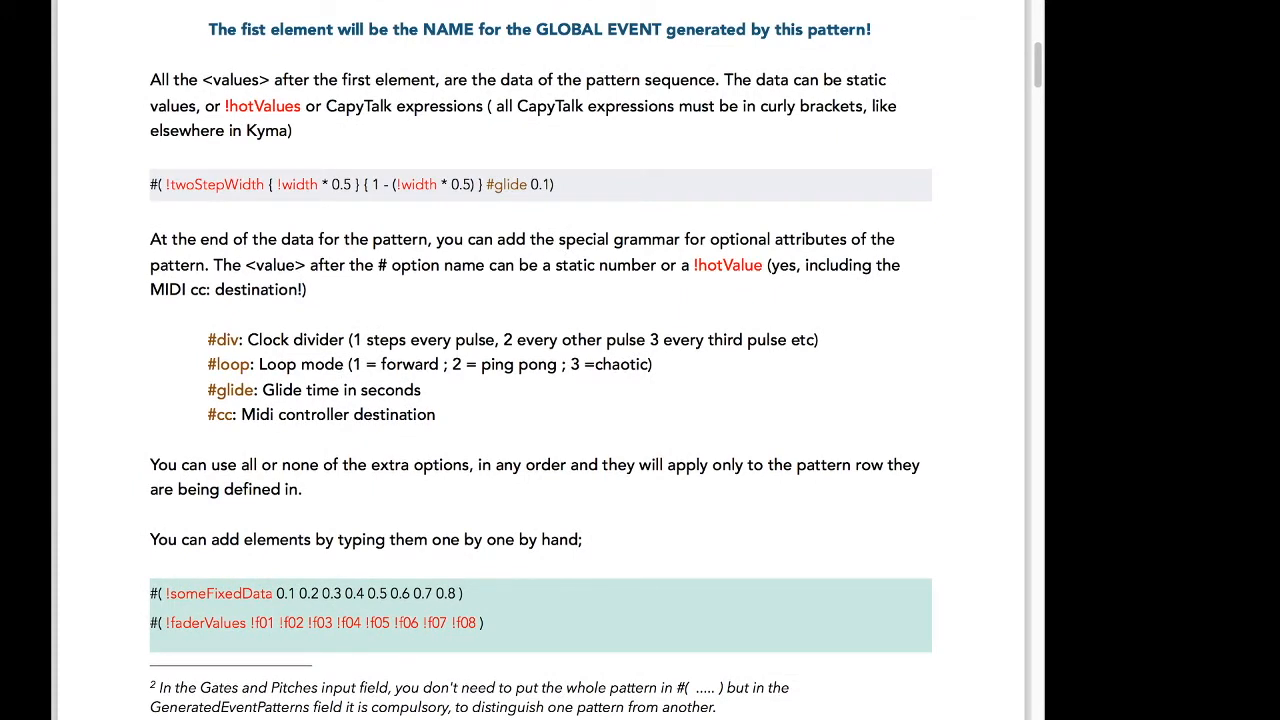
{"action": "scroll", "coordinate": [541, 360], "scroll_direction": "up", "scroll_amount": 1}
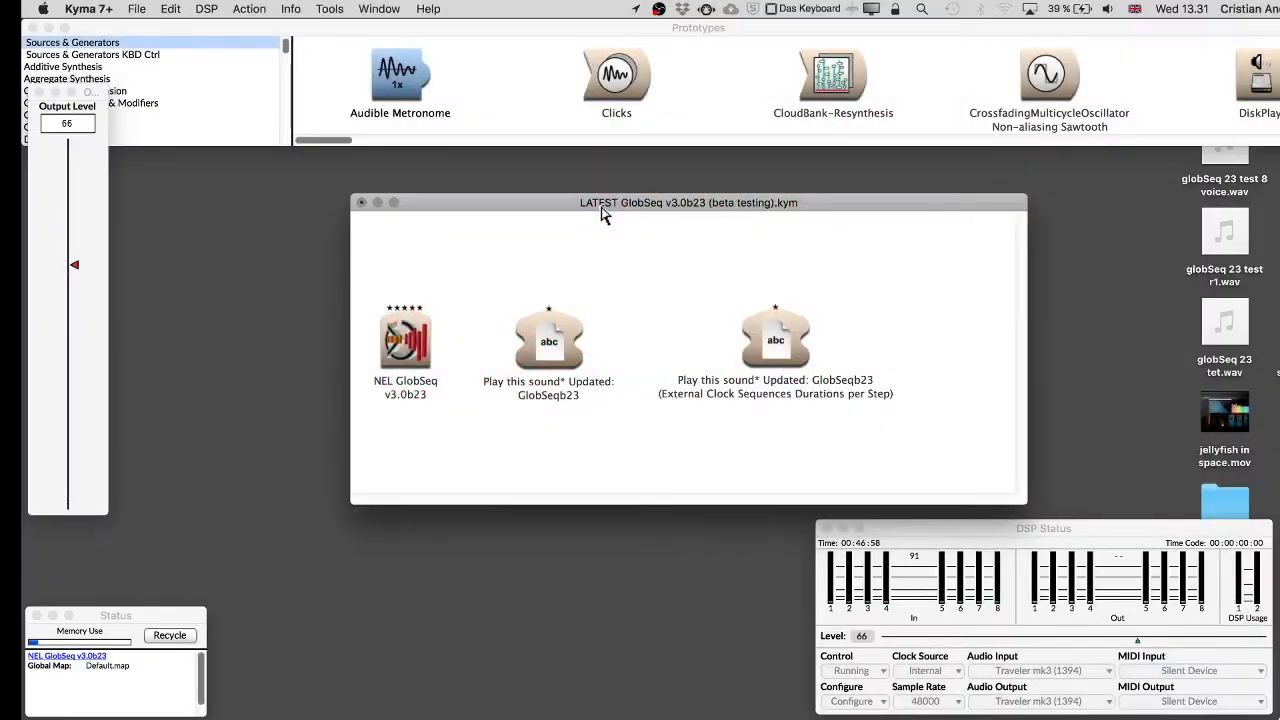
{"action": "left_click", "coordinate": [684, 10]}
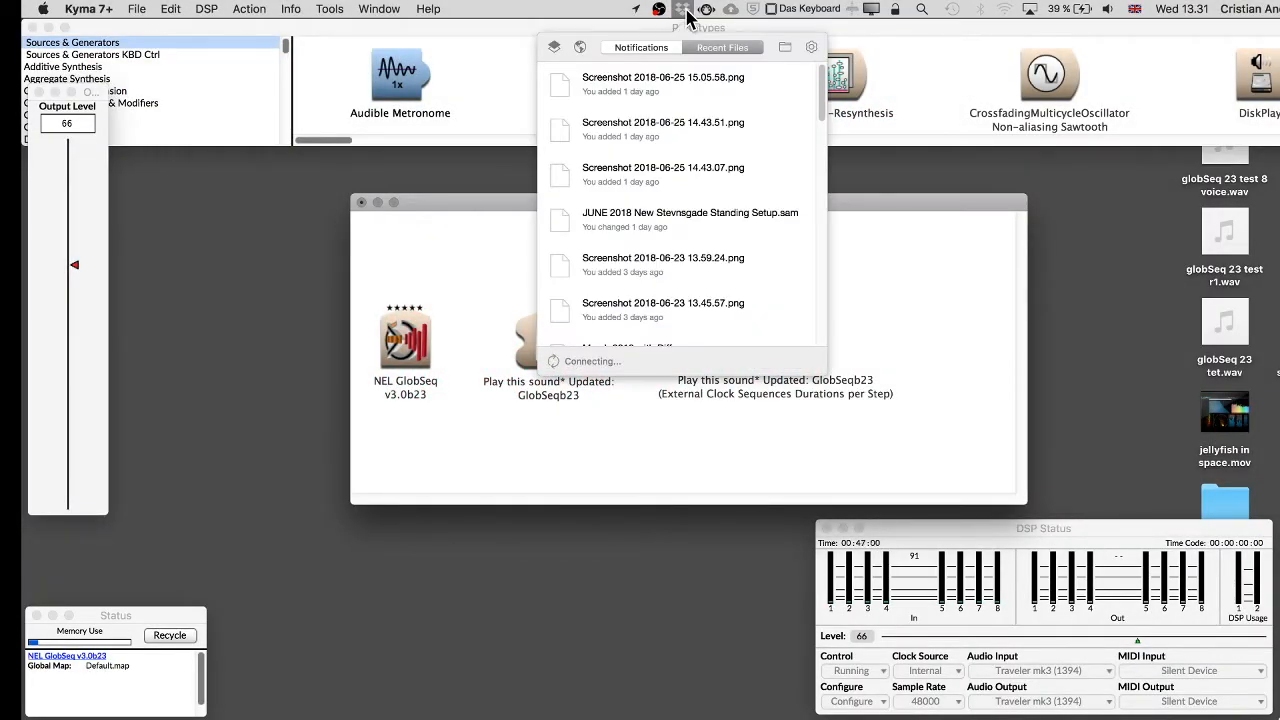
{"action": "left_click", "coordinate": [684, 10]}
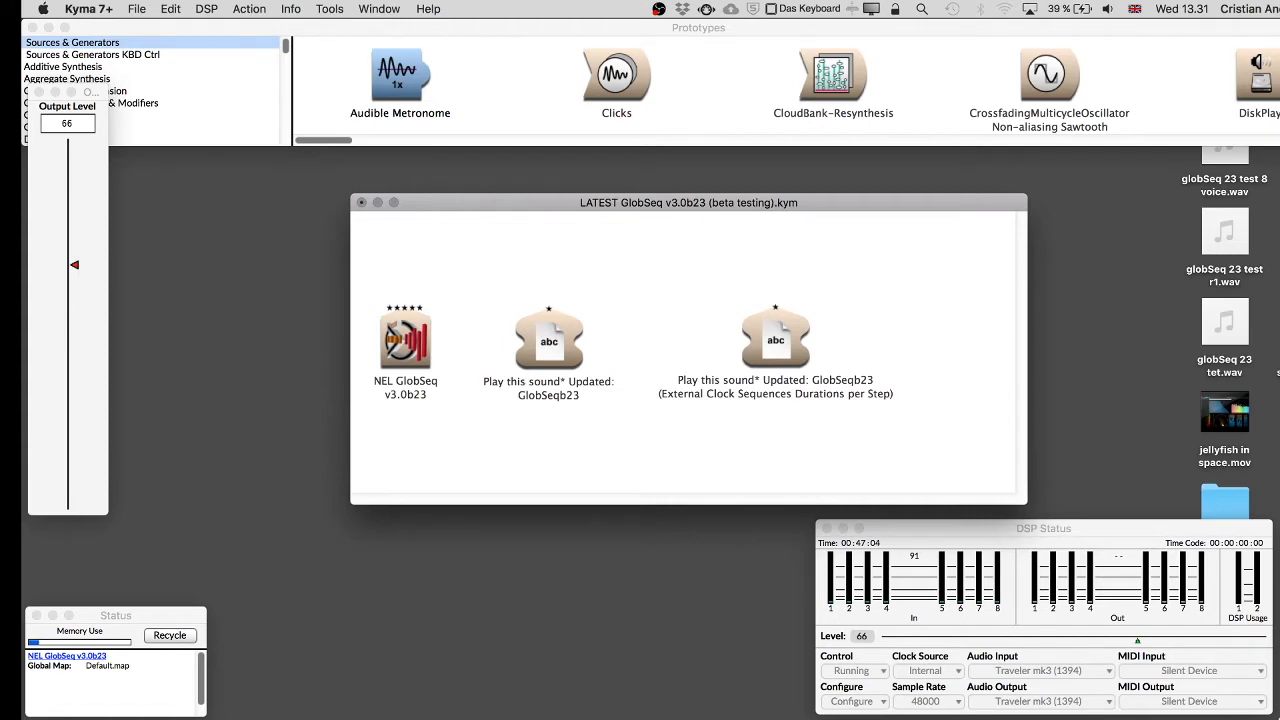
Switch to Finder and locate the LATEST GlobSeq v3.0b23 (beta testing).kym file, then close the Finder window.
{"action": "key", "text": "super+Tab"}
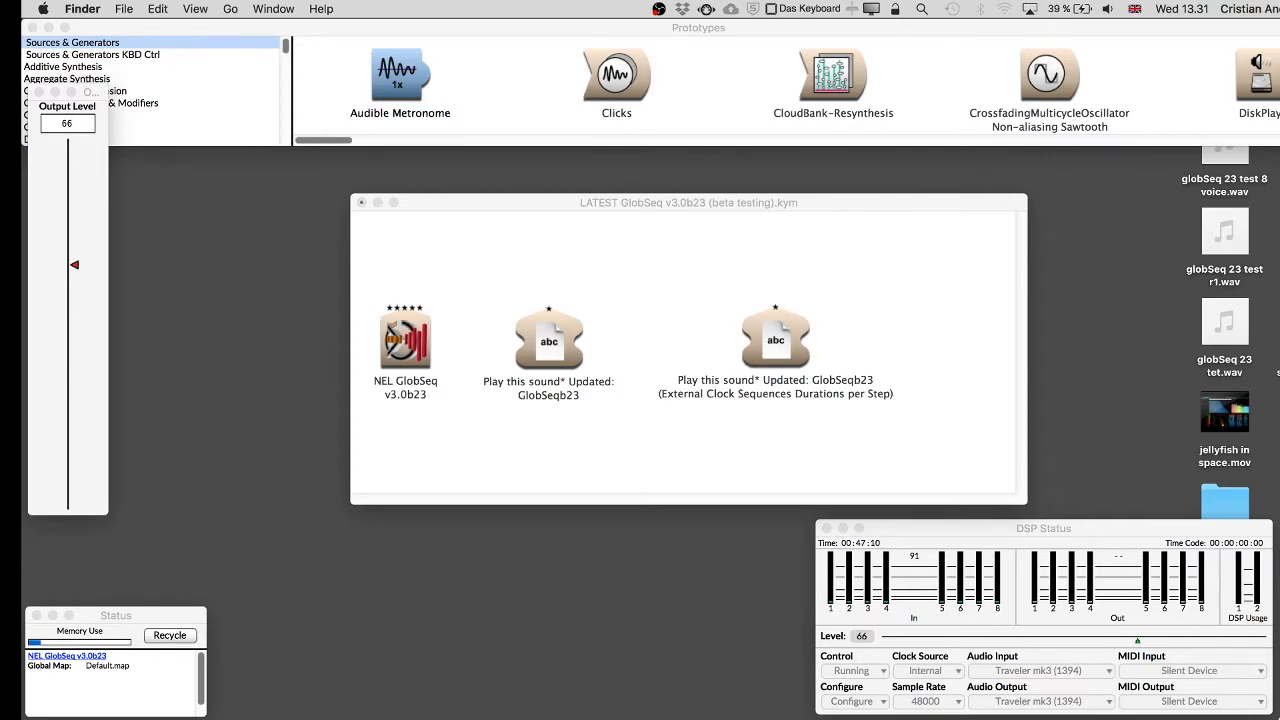
{"action": "left_click_drag", "start_coordinate": [315, 33], "coordinate": [358, 173]}
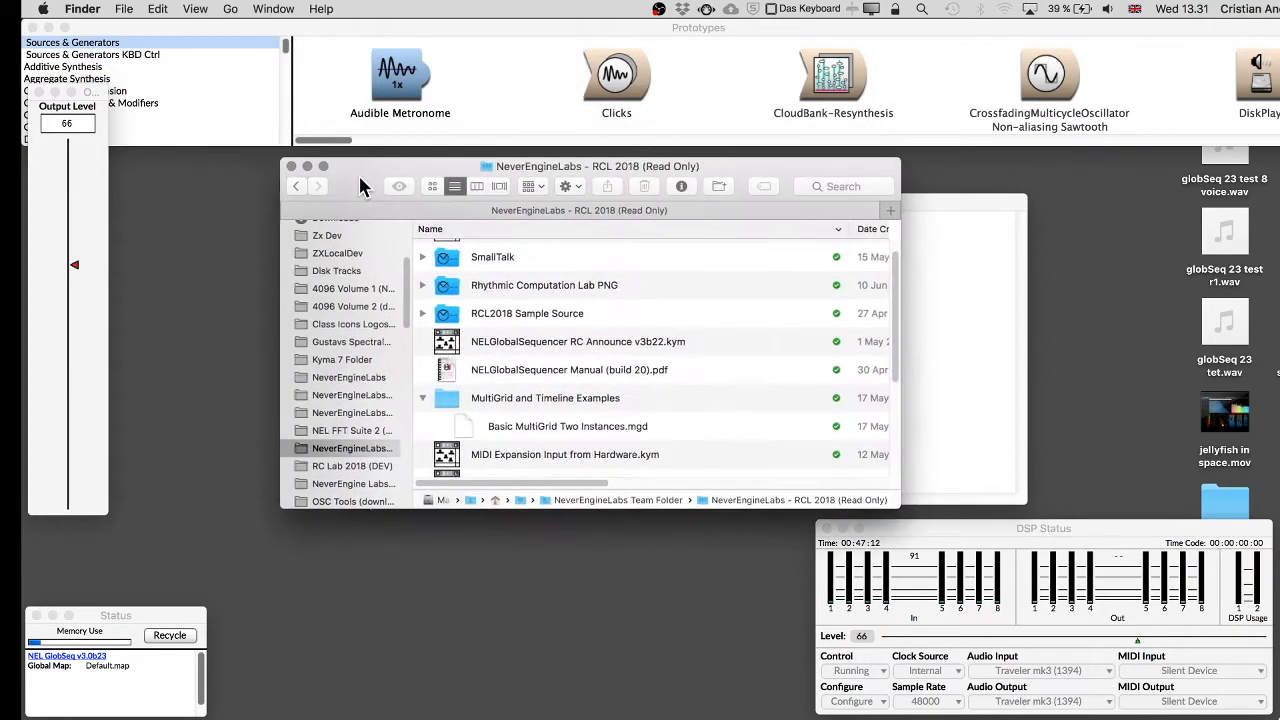
{"action": "scroll", "coordinate": [500, 418], "scroll_direction": "down", "scroll_amount": 5}
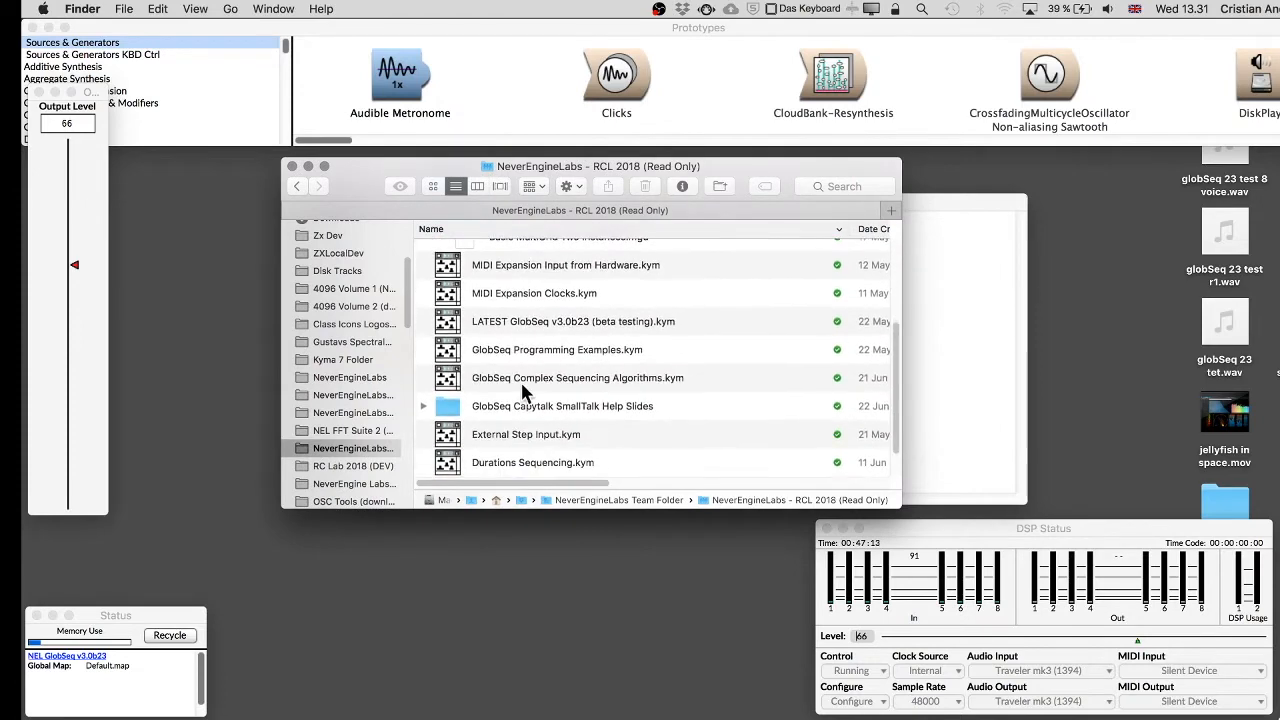
{"action": "left_click", "coordinate": [573, 323]}
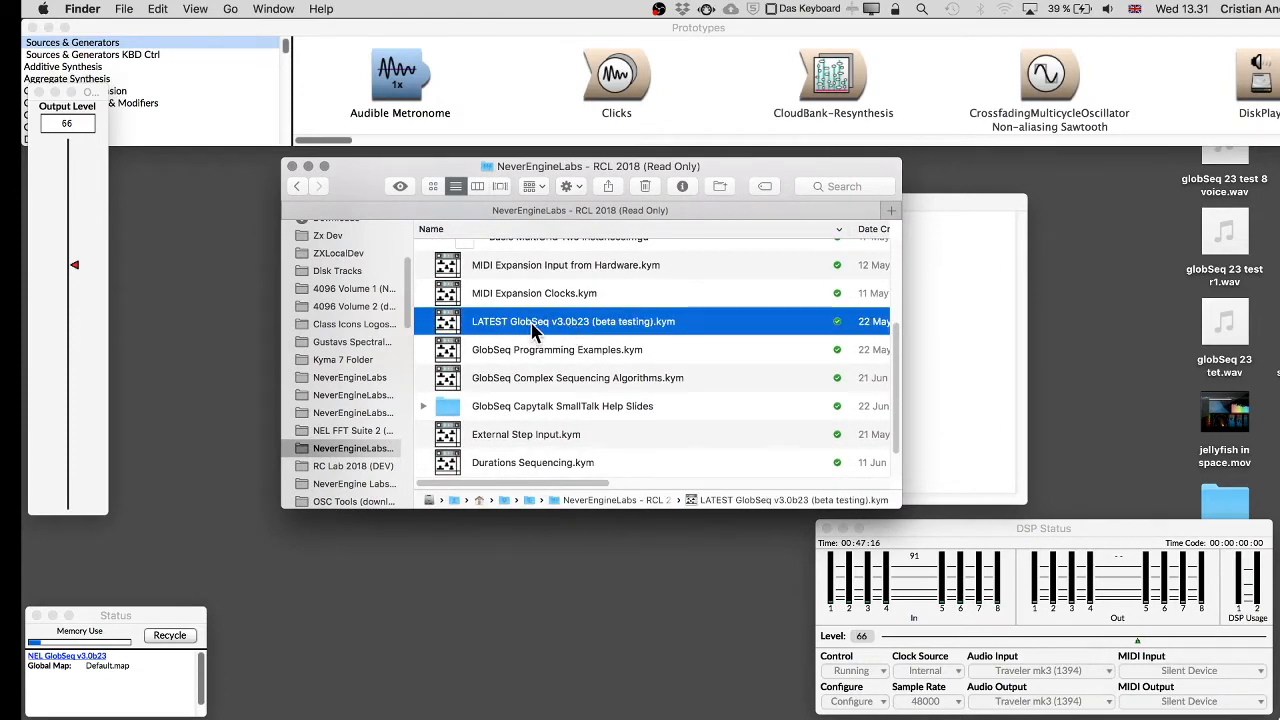
{"action": "left_click", "coordinate": [308, 168]}
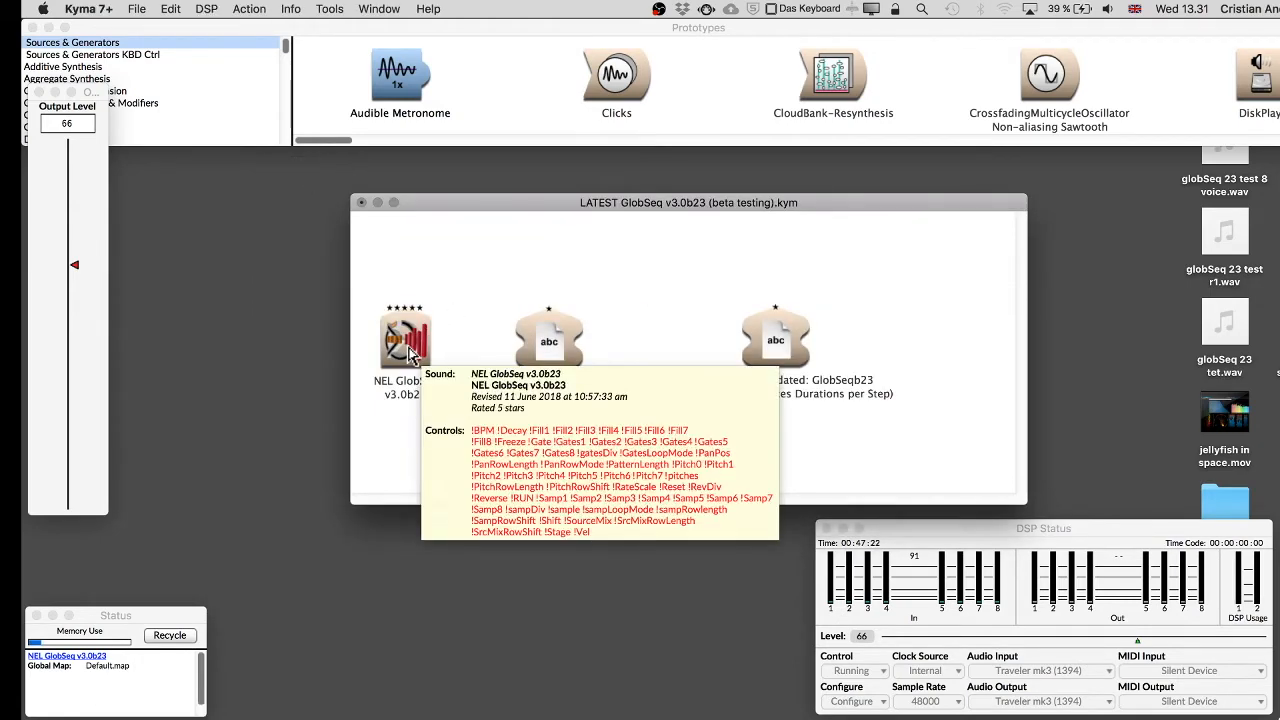
Open the NEL GlobSeq v3.0b23 sound's parameter editor and inspect its Gates and Pitches fields.
{"action": "double_click", "coordinate": [410, 348]}
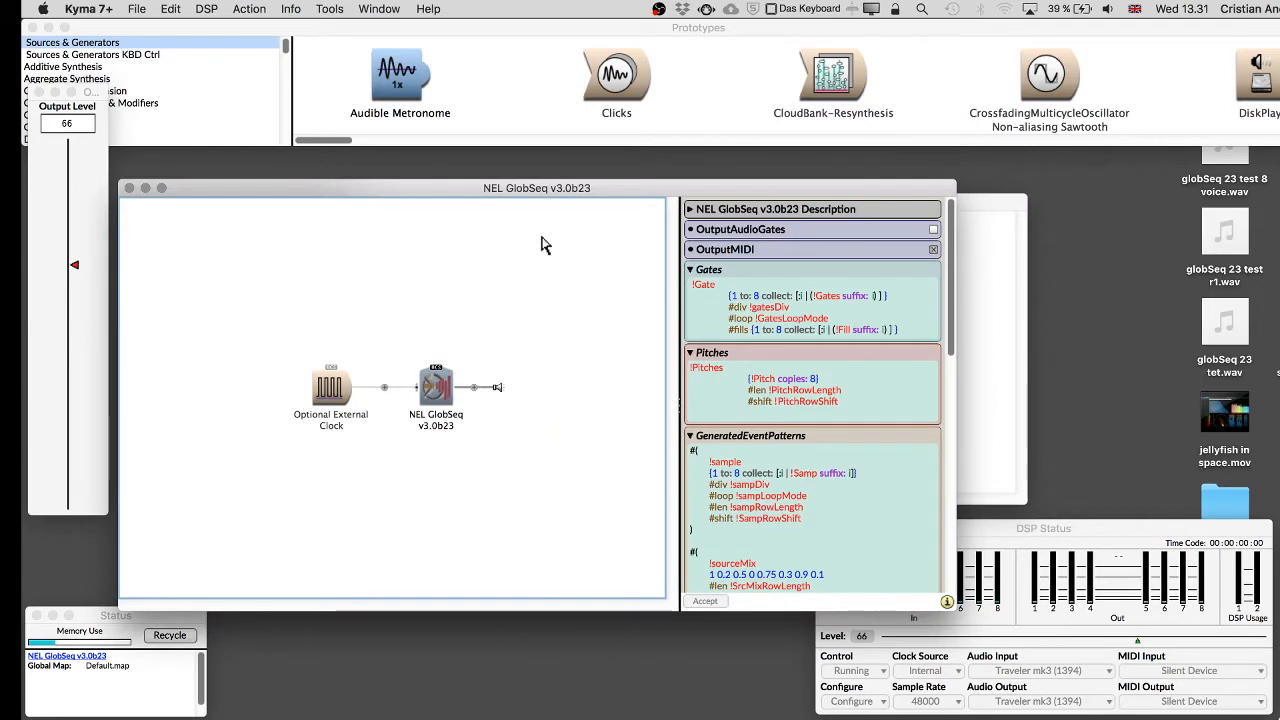
{"action": "left_click", "coordinate": [818, 323]}
{"action": "left_click", "coordinate": [827, 366]}
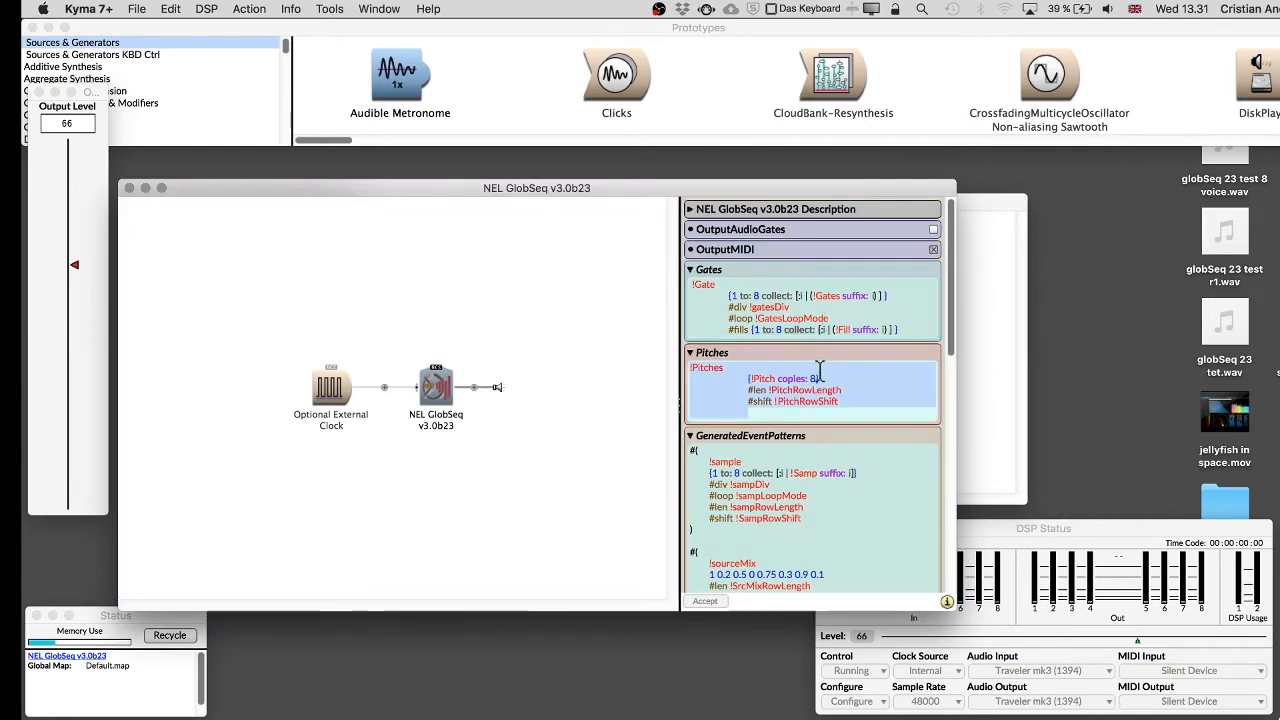
Clear the entire contents of the GeneratedEventPatterns field.
{"action": "left_click", "coordinate": [812, 480]}
{"action": "scroll", "coordinate": [806, 500], "scroll_direction": "down", "scroll_amount": 5}
{"action": "scroll", "coordinate": [806, 515], "scroll_direction": "up", "scroll_amount": 2}
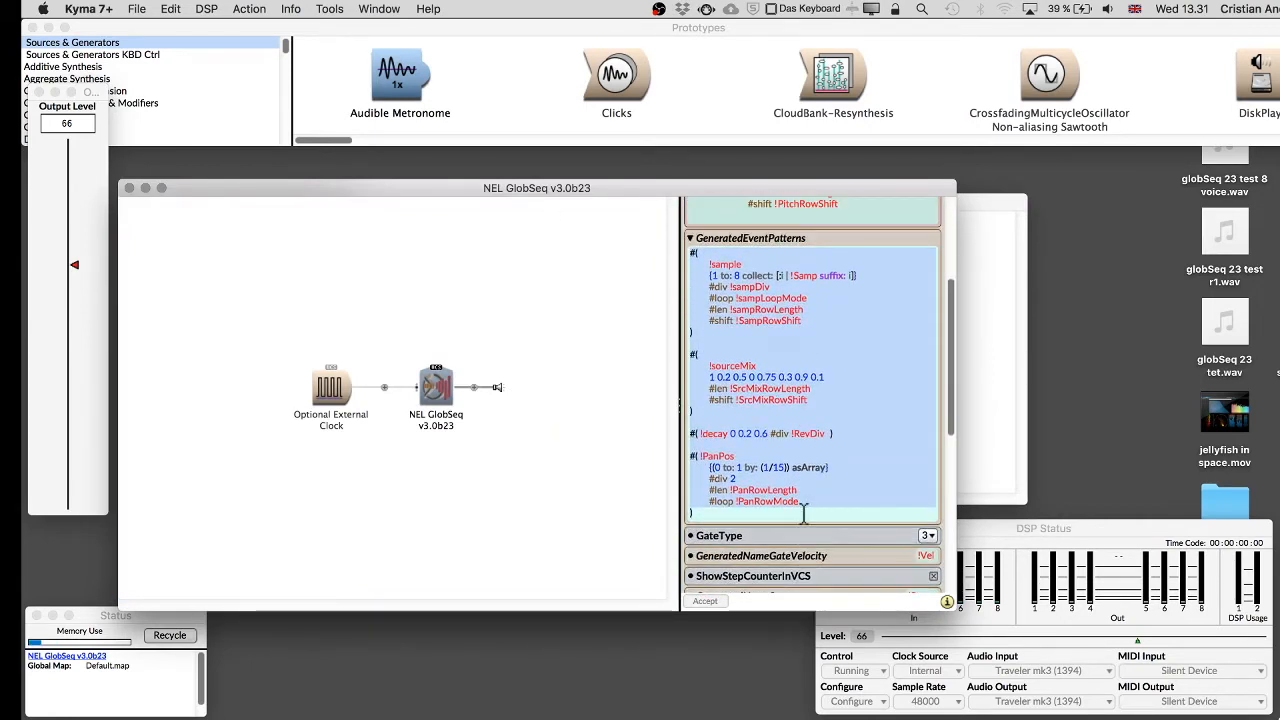
{"action": "scroll", "coordinate": [803, 512], "scroll_direction": "up", "scroll_amount": 3}
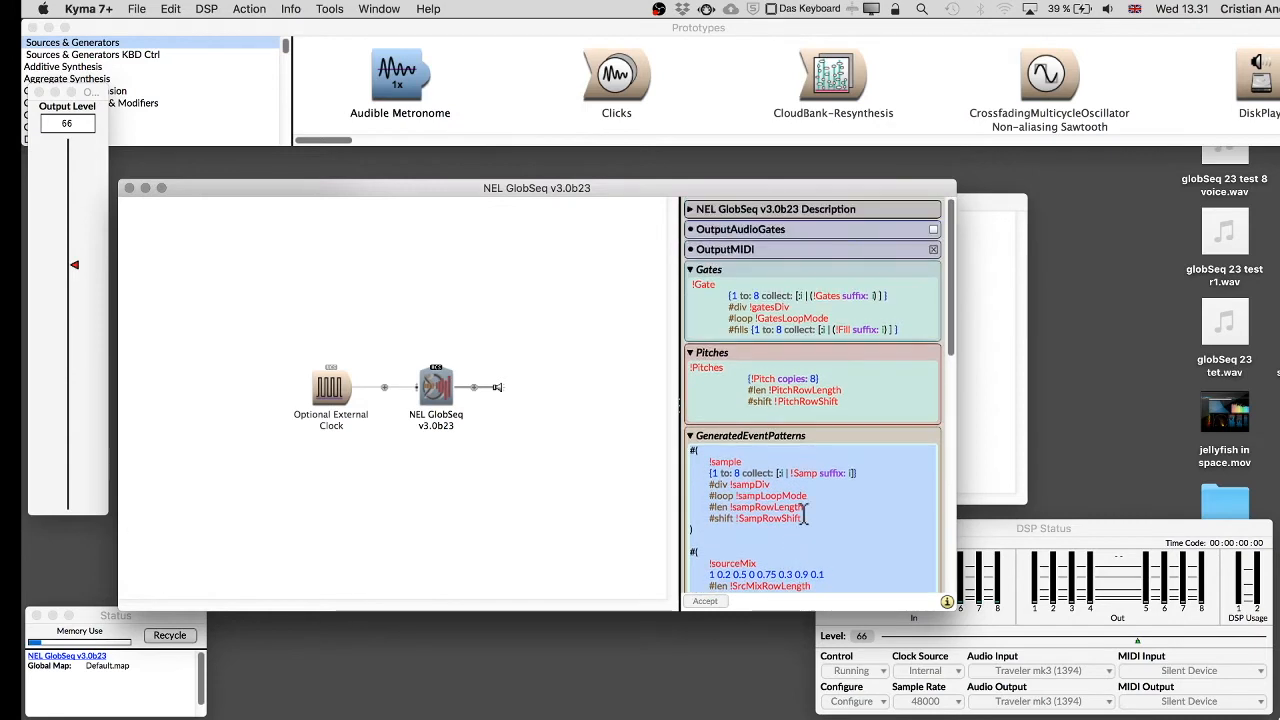
{"action": "scroll", "coordinate": [803, 512], "scroll_direction": "down", "scroll_amount": 4}
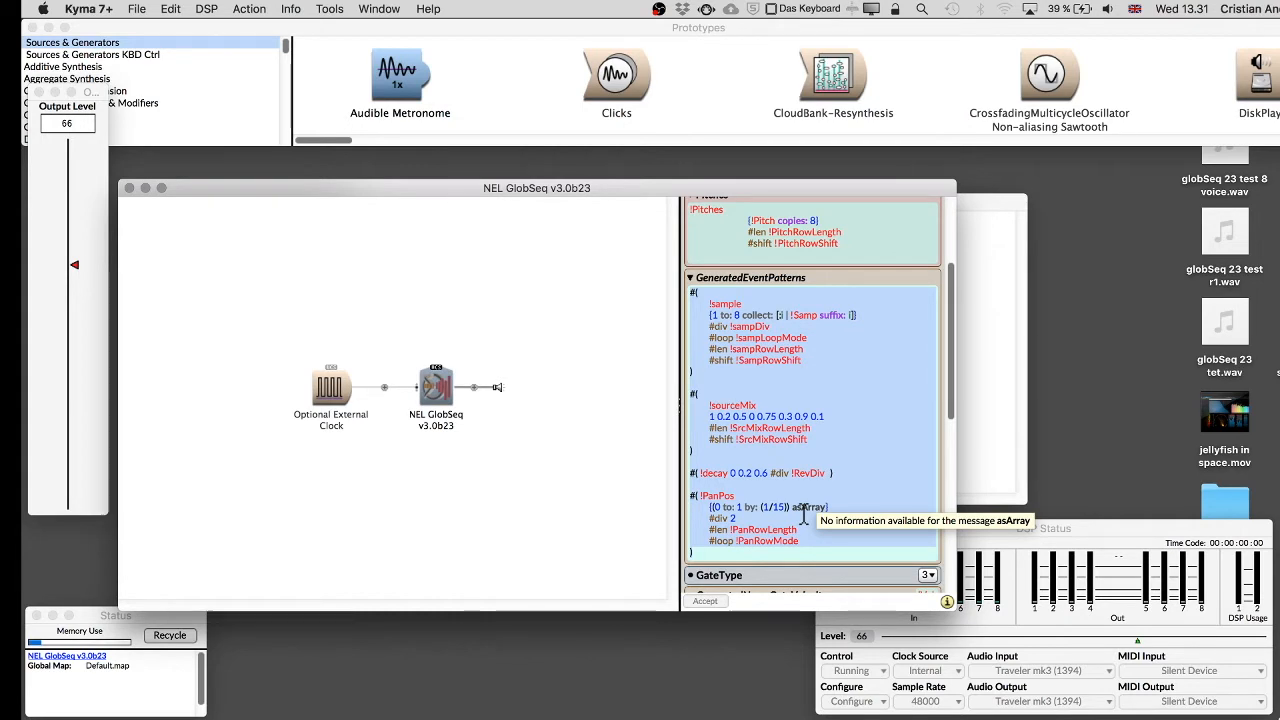
{"action": "key", "text": "BackSpace"}
{"action": "scroll", "coordinate": [811, 377], "scroll_direction": "up", "scroll_amount": 5}
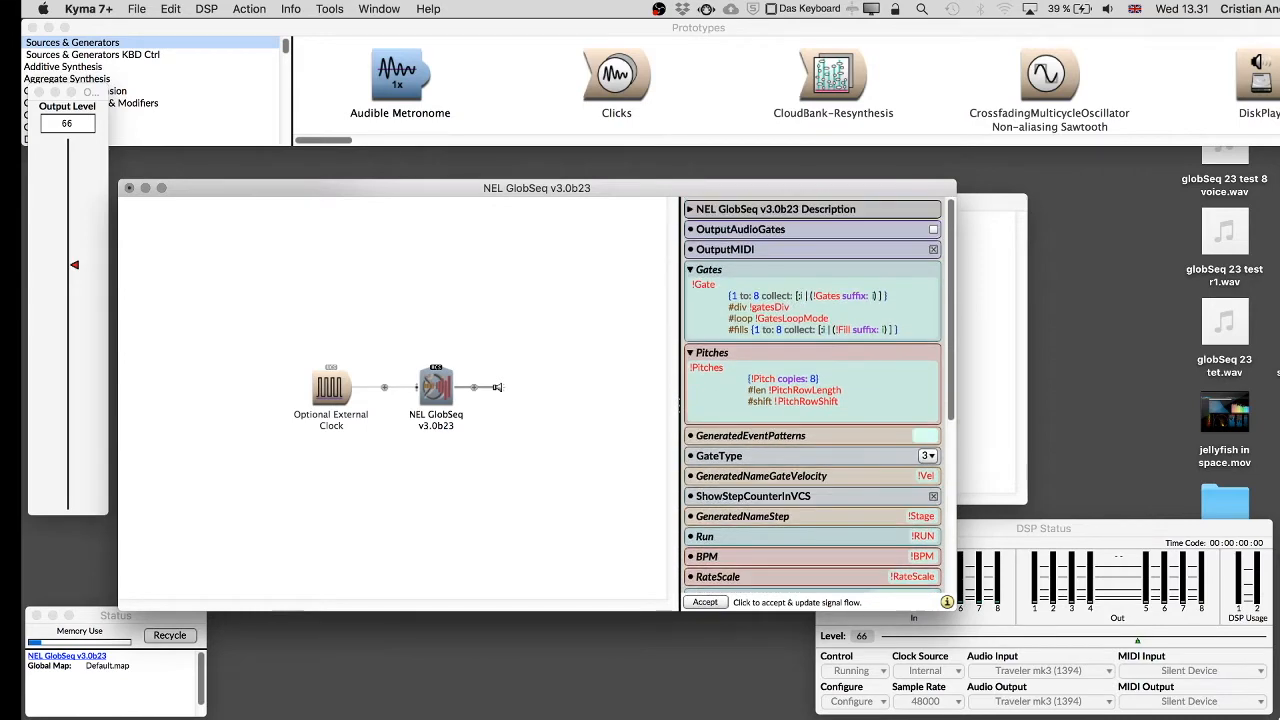
Clear the contents of the Gates and Pitches fields.
{"action": "left_click", "coordinate": [778, 352]}
{"action": "left_click", "coordinate": [807, 329]}
{"action": "key", "text": "super+a"}
{"action": "key", "text": "BackSpace"}
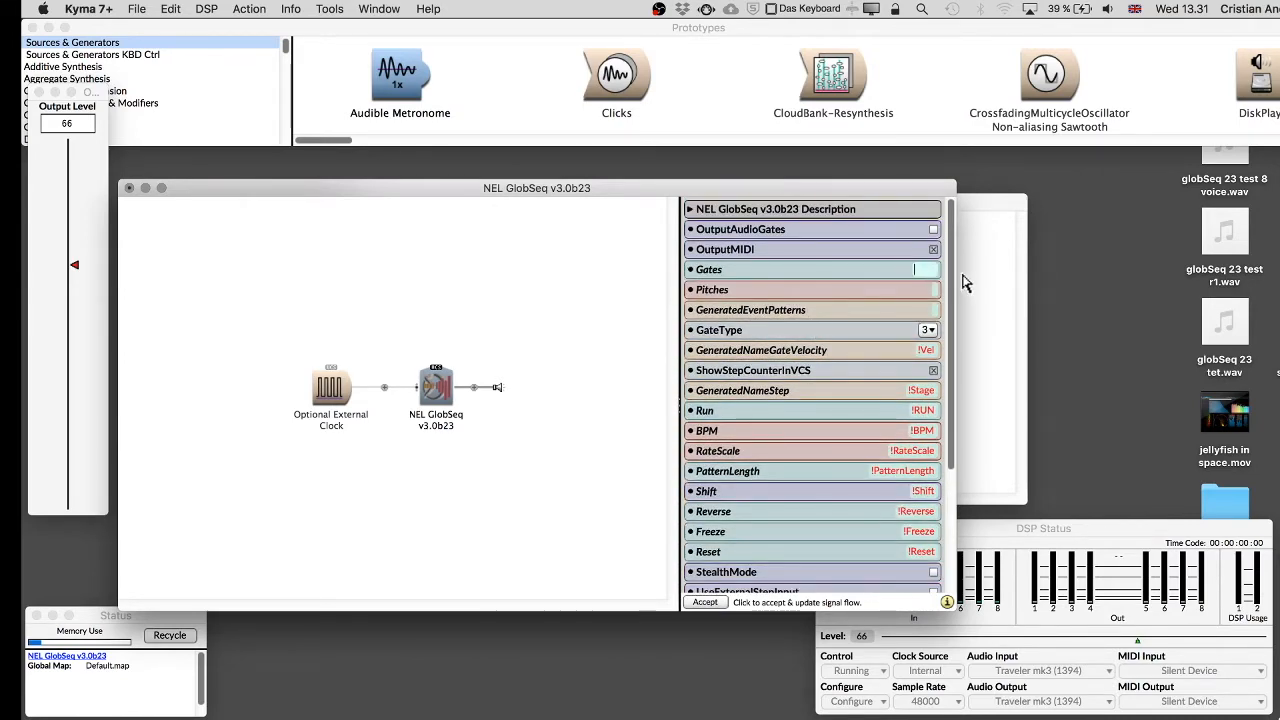
Display and read the help description of the Gates field in the sound's parameter editor.
{"action": "left_click", "coordinate": [583, 314]}
{"action": "mouse_move", "coordinate": [716, 281]}
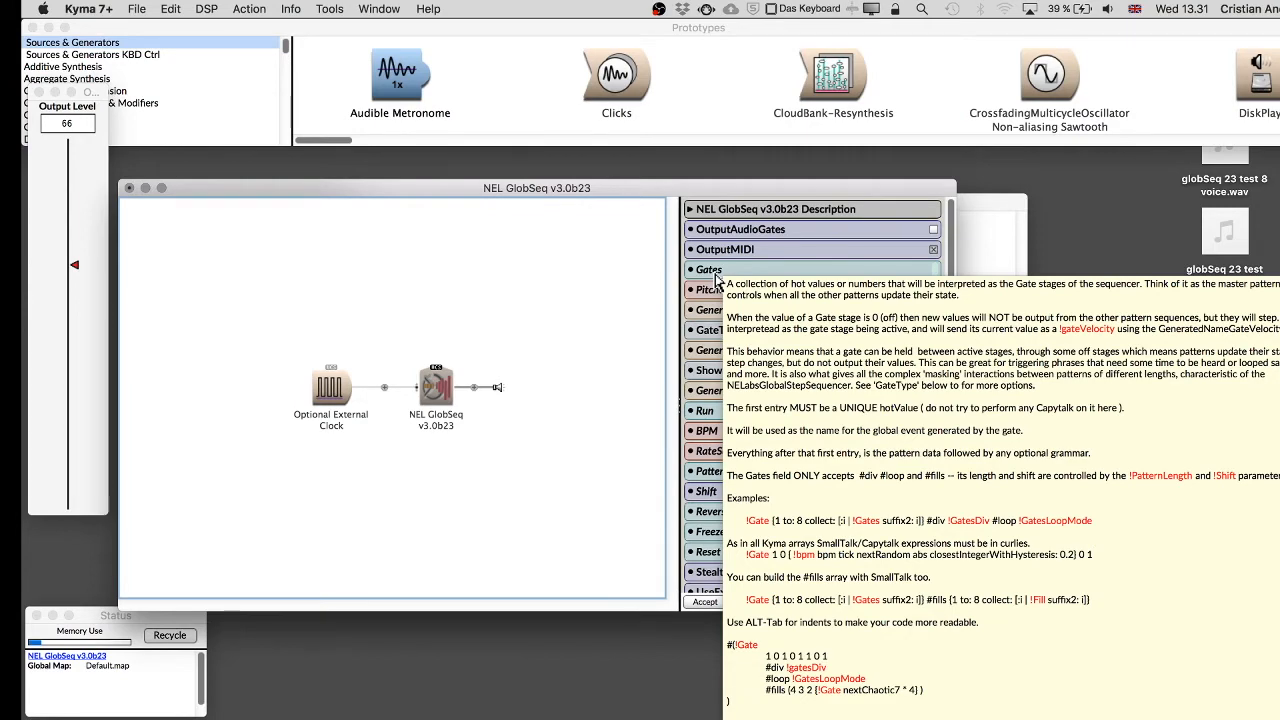
{"action": "left_click_drag", "start_coordinate": [603, 191], "coordinate": [558, 119]}
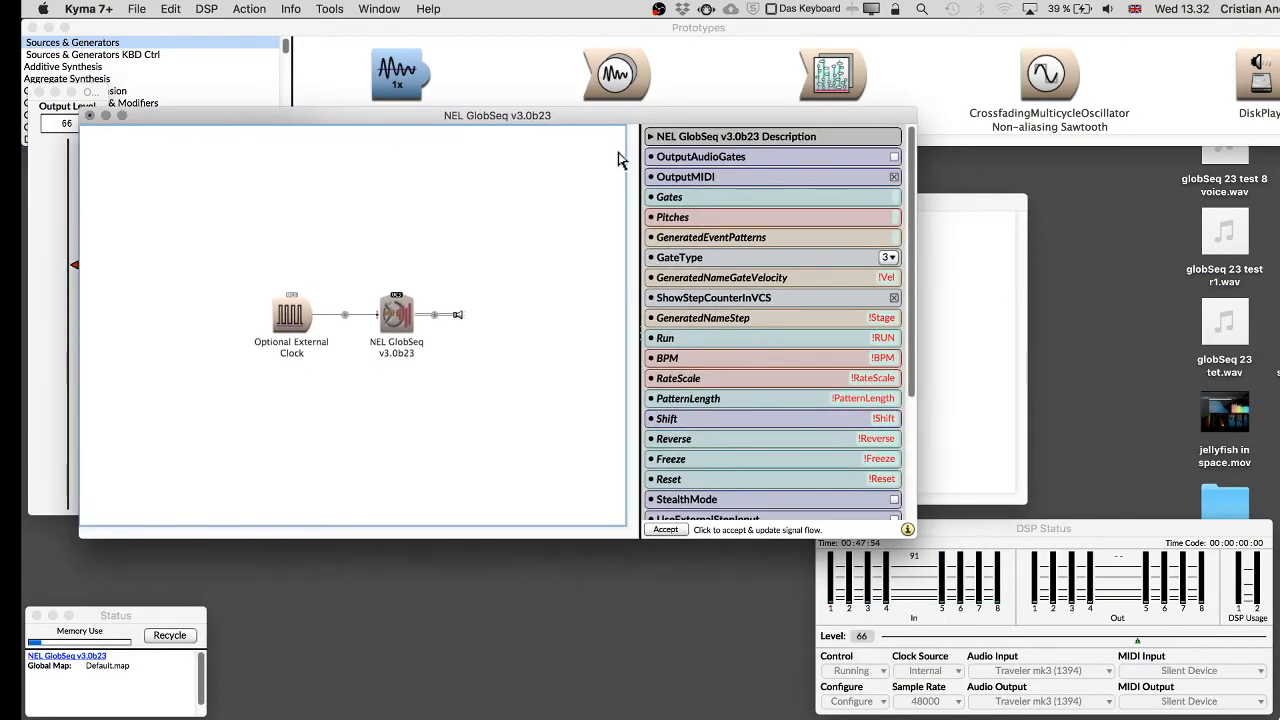
{"action": "mouse_move", "coordinate": [672, 200]}
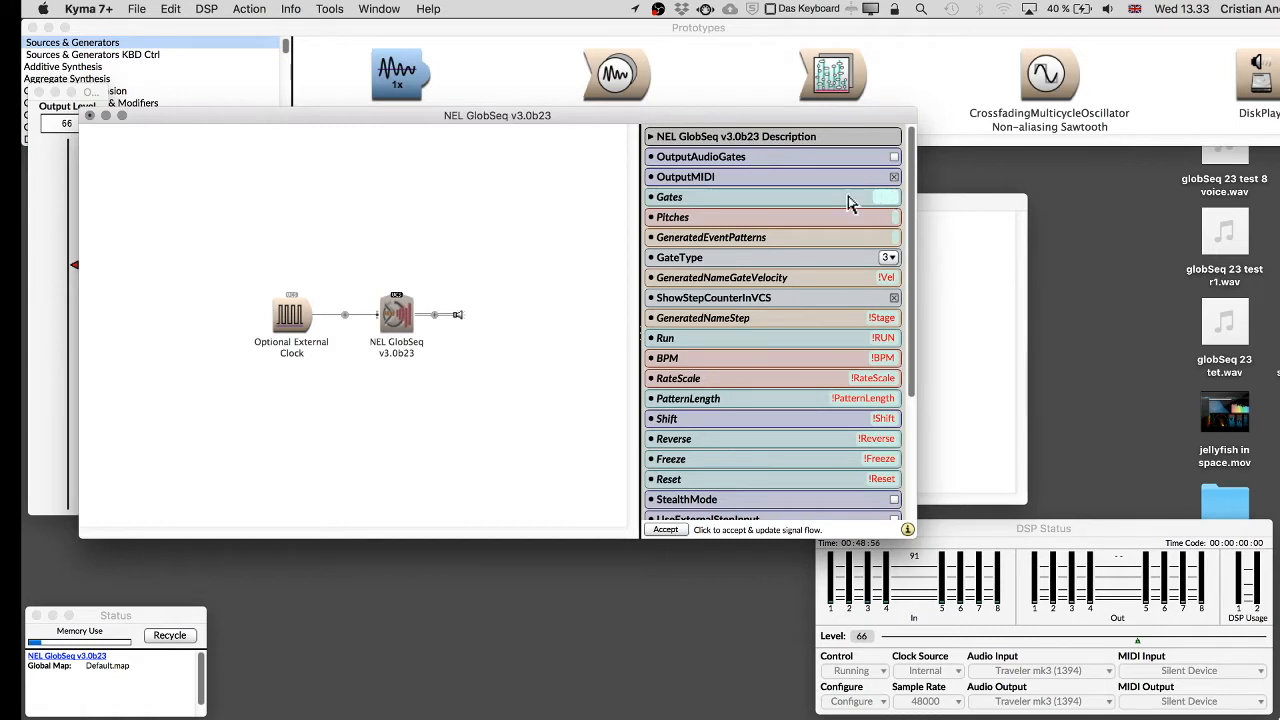
{"action": "left_click", "coordinate": [401, 326]}
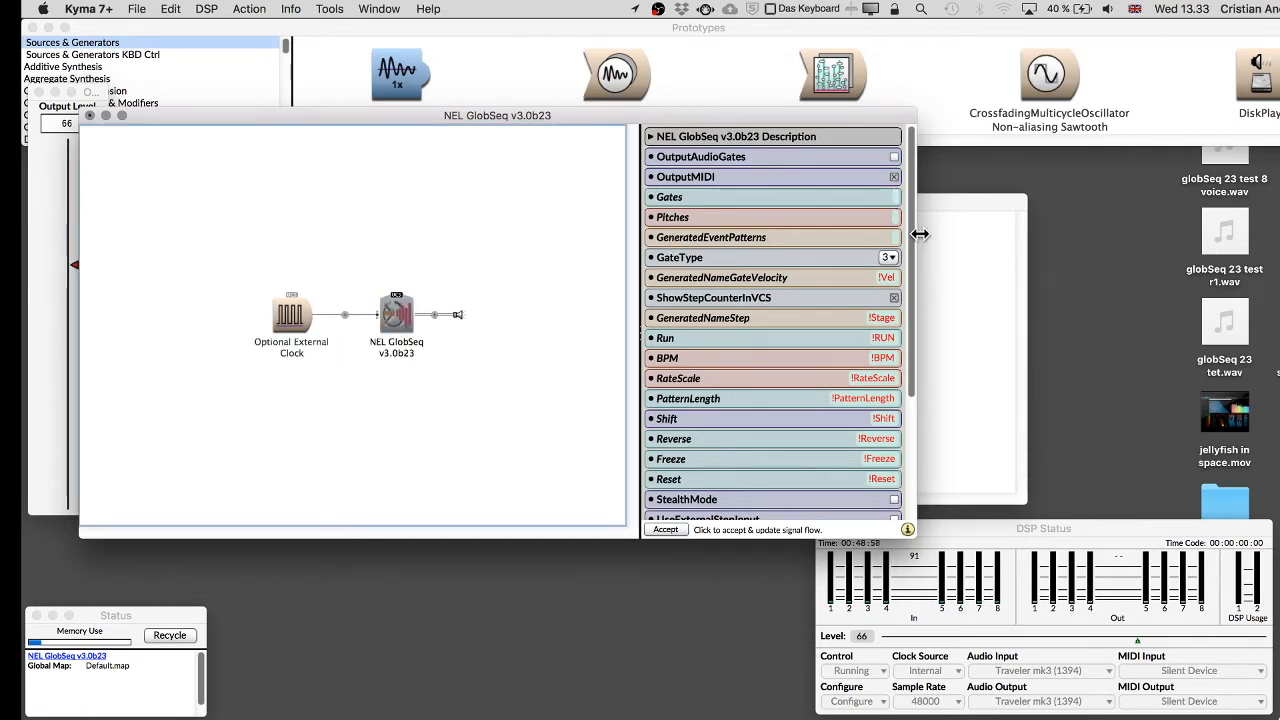
Switch to Preview and open the recent NELGlobalSequencer Manual (build 20).pdf.
{"action": "left_click", "coordinate": [887, 198]}
{"action": "key", "text": "super+Tab"}
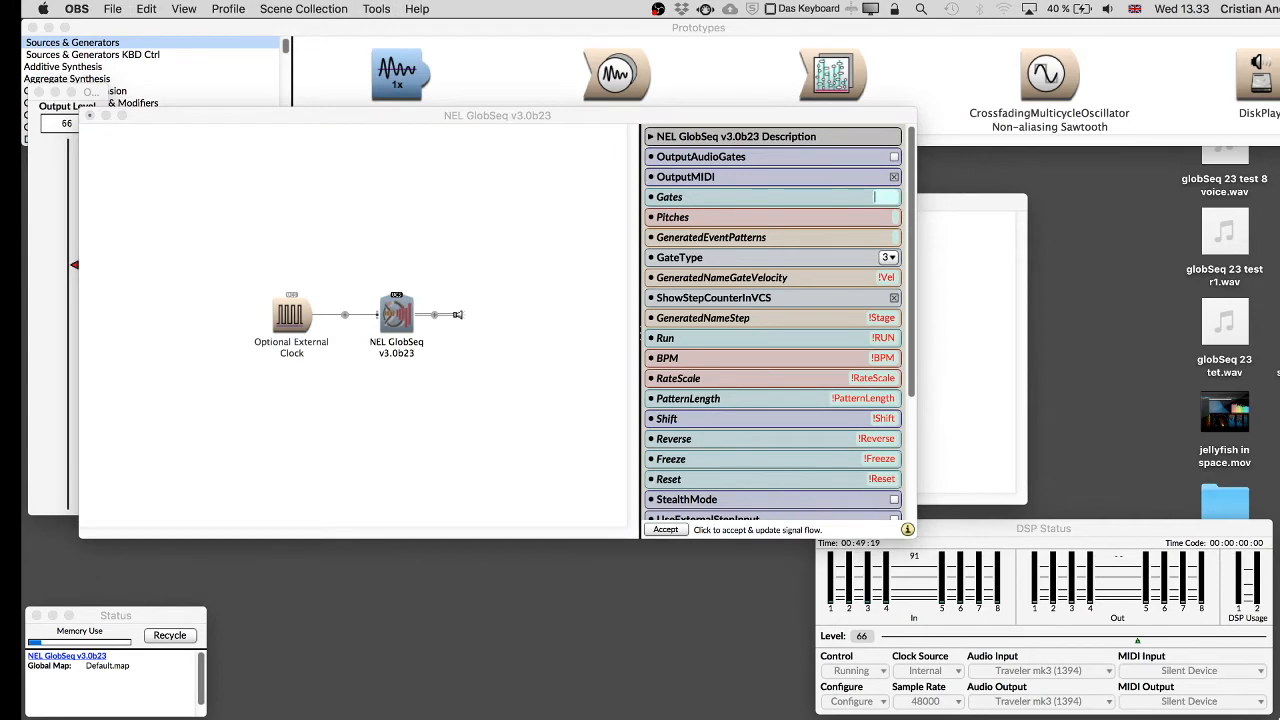
{"action": "key", "text": "super+Tab"}
{"action": "key", "text": "super+Tab"}
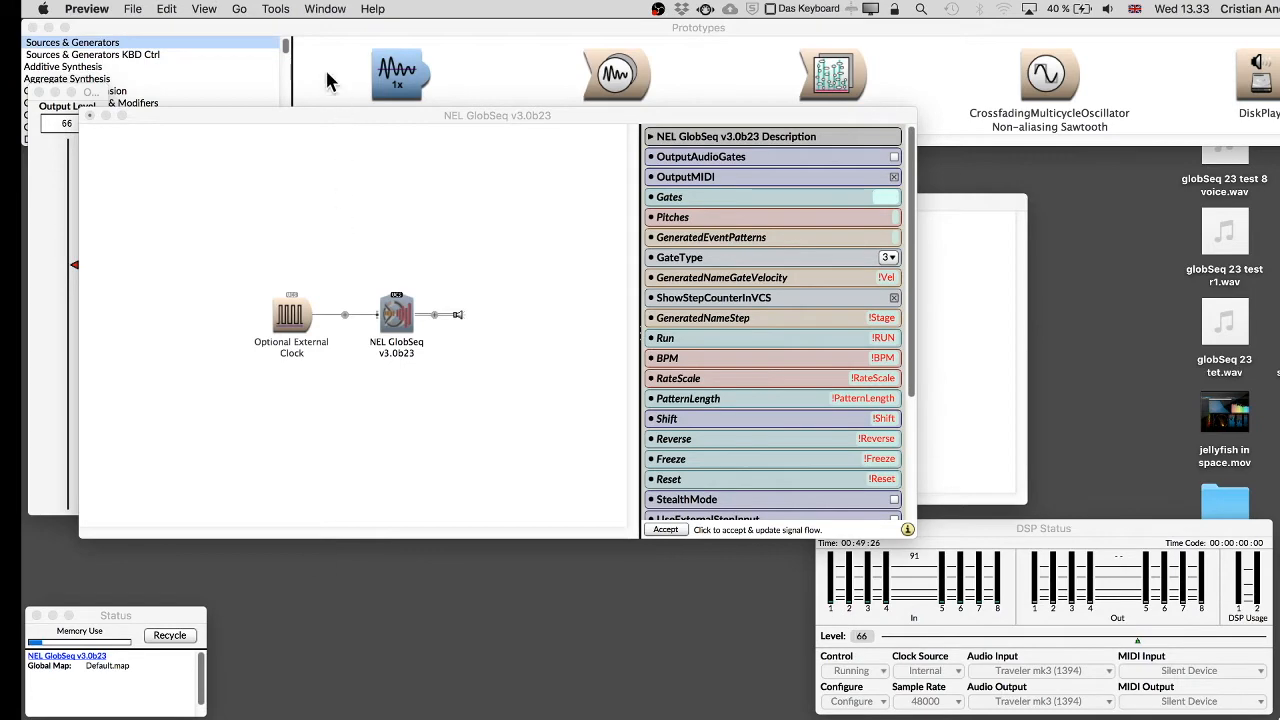
{"action": "left_click", "coordinate": [132, 8]}
{"action": "mouse_move", "coordinate": [190, 59]}
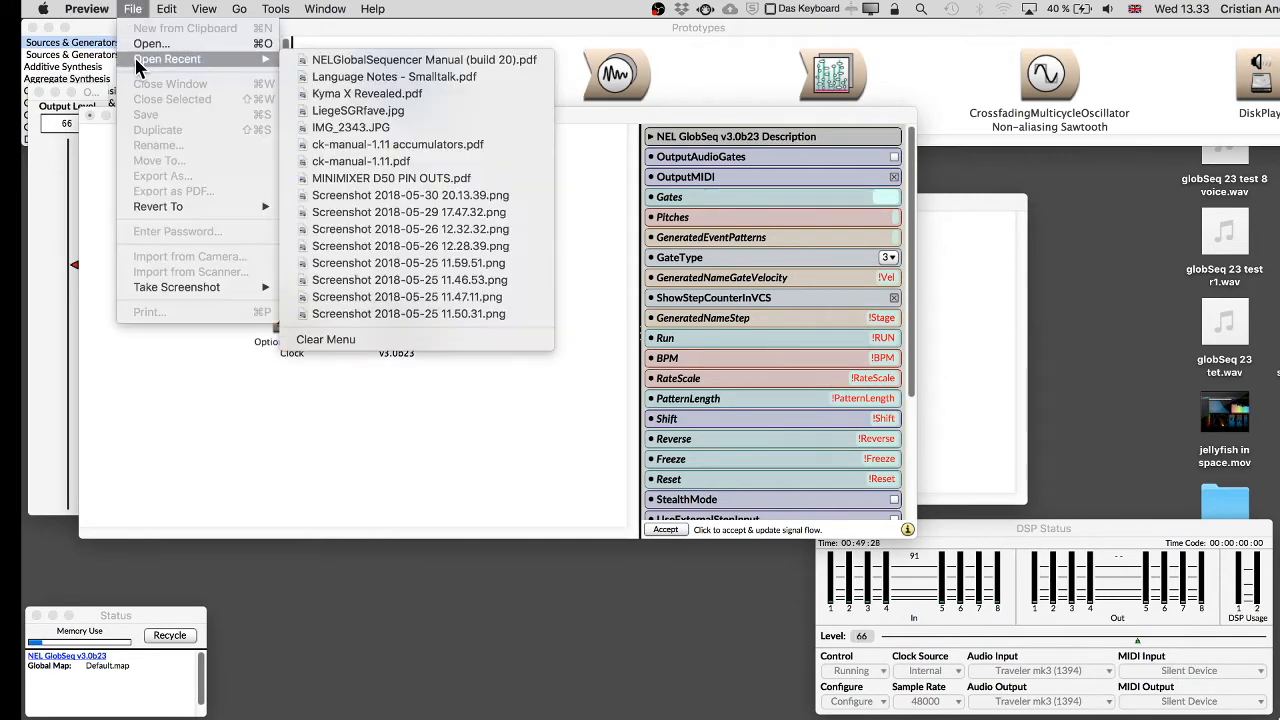
{"action": "left_click", "coordinate": [320, 60]}
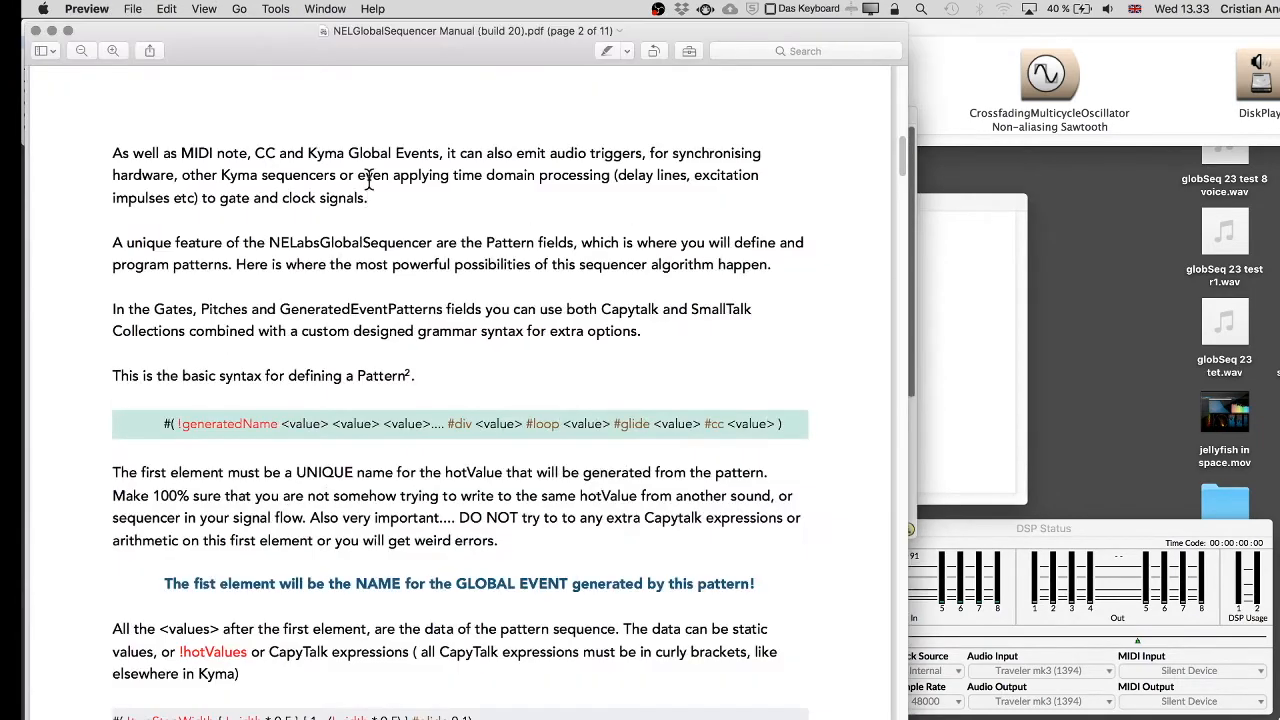
Read the manual's section on the basic pattern syntax, placing it beside the sound editor.
{"action": "scroll", "coordinate": [454, 496], "scroll_direction": "up", "scroll_amount": 15}
{"action": "scroll", "coordinate": [453, 497], "scroll_direction": "down", "scroll_amount": 3}
{"action": "scroll", "coordinate": [453, 497], "scroll_direction": "down", "scroll_amount": 15}
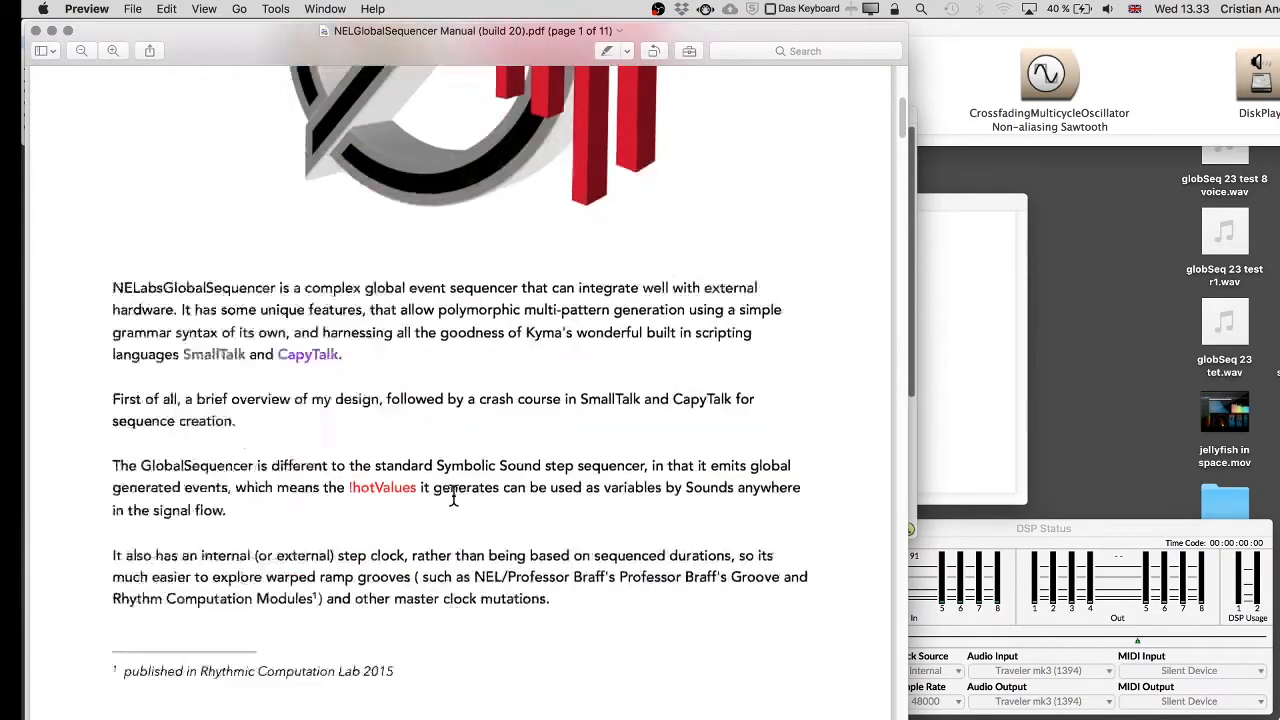
{"action": "scroll", "coordinate": [453, 497], "scroll_direction": "down", "scroll_amount": 3}
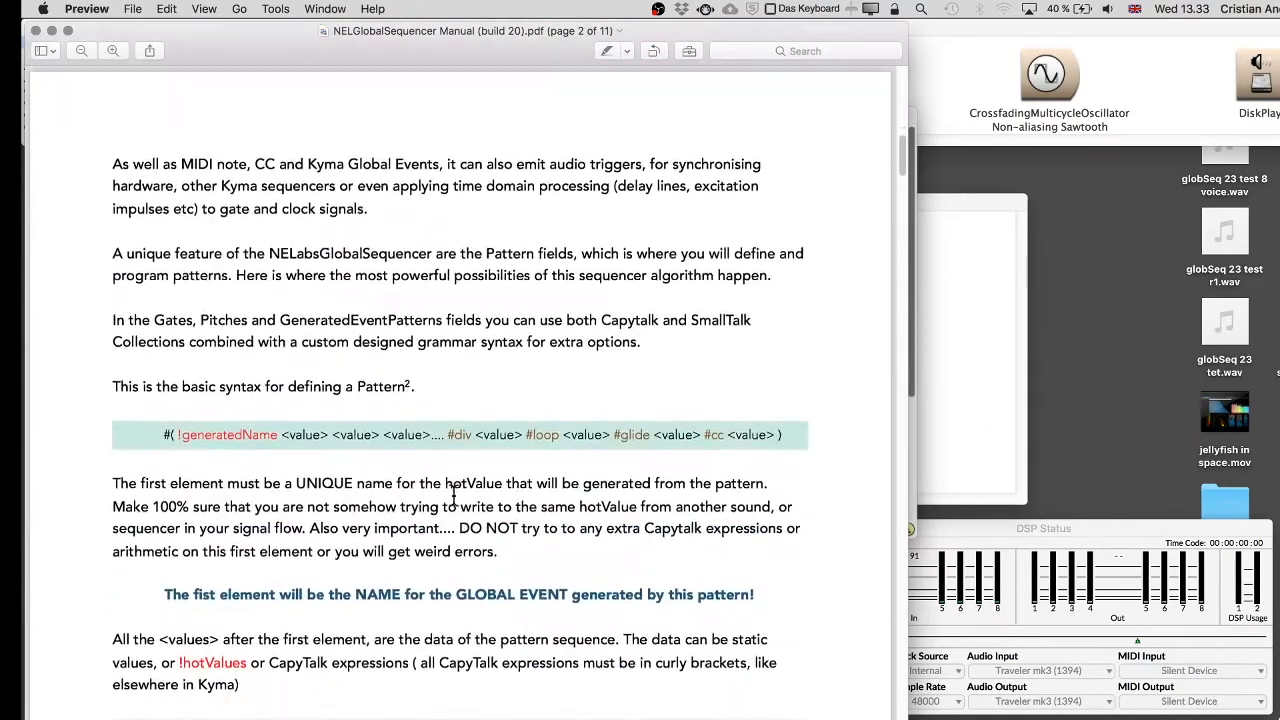
{"action": "left_click_drag", "start_coordinate": [444, 32], "coordinate": [815, 30]}
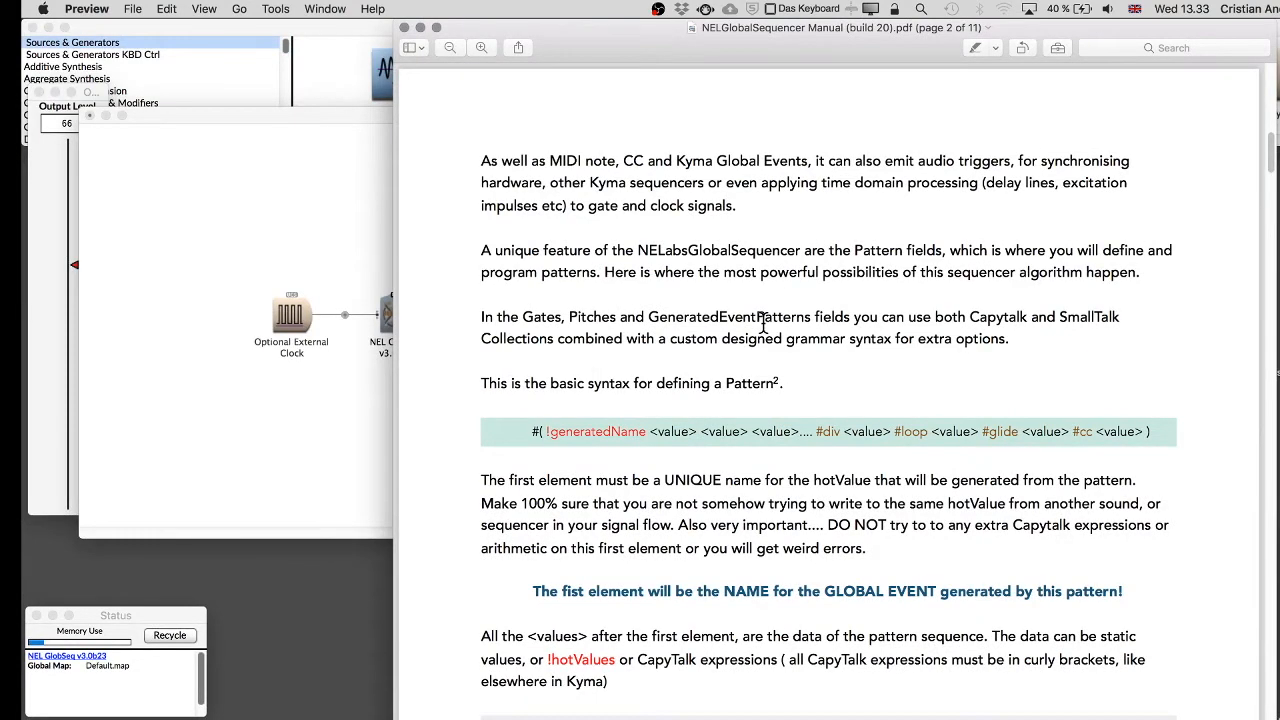
{"action": "left_click", "coordinate": [352, 241]}
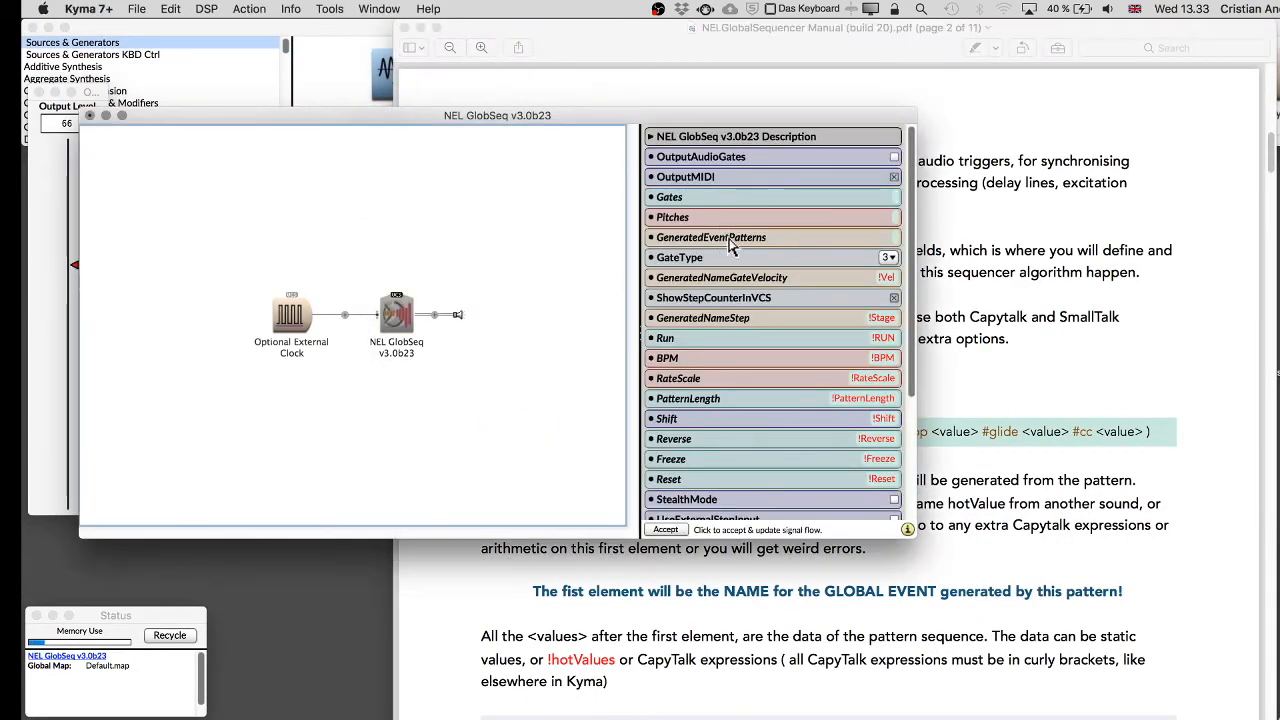
{"action": "left_click", "coordinate": [1022, 342]}
{"action": "scroll", "coordinate": [589, 380], "scroll_direction": "down", "scroll_amount": 2}
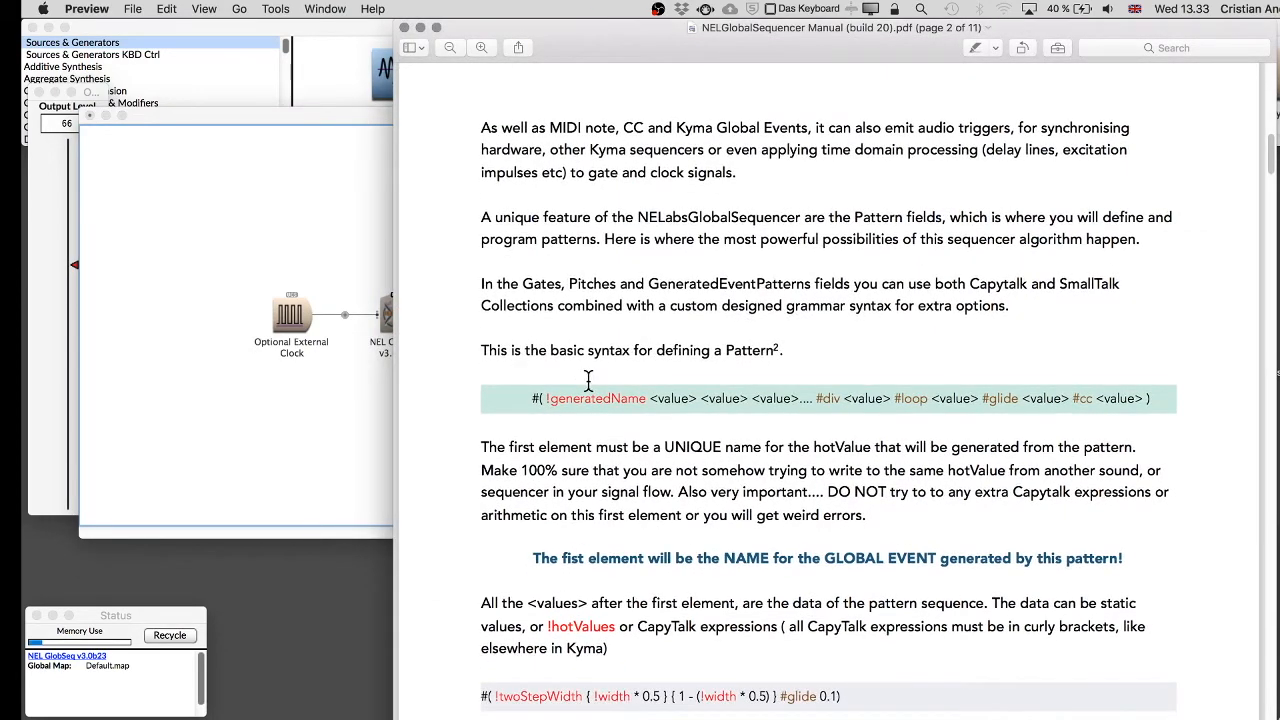
{"action": "scroll", "coordinate": [575, 397], "scroll_direction": "down", "scroll_amount": 2}
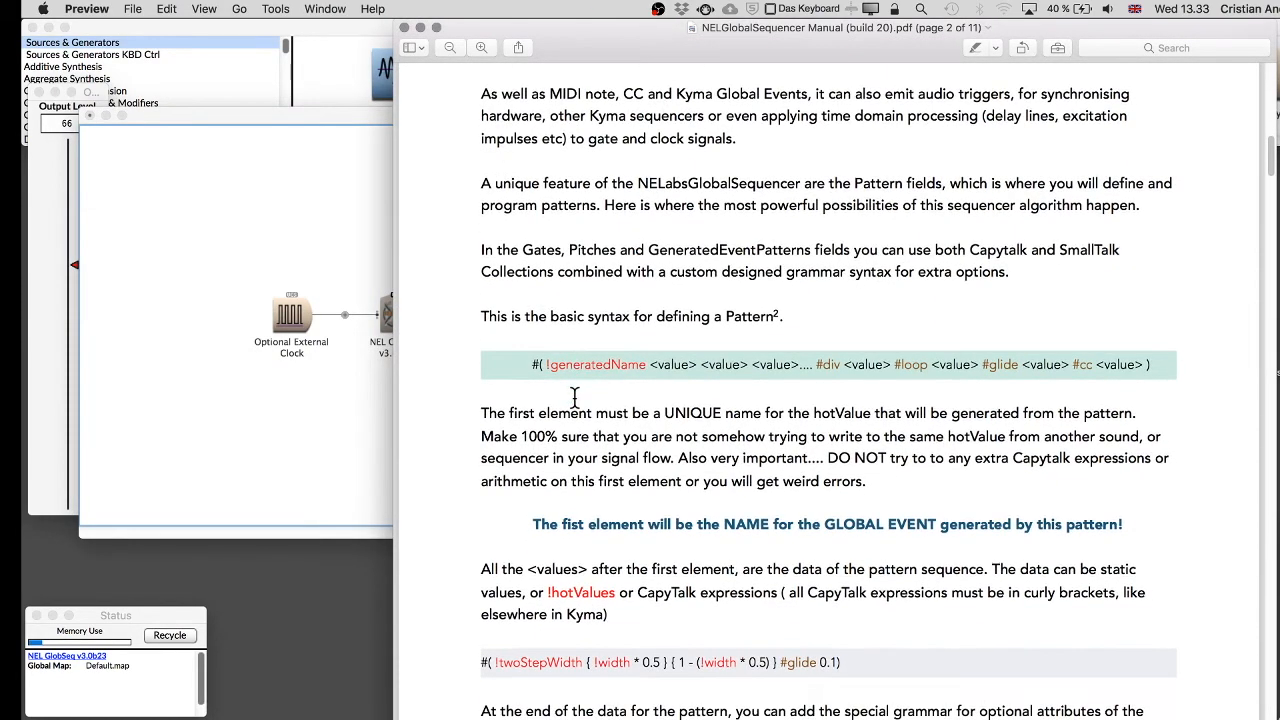
{"action": "scroll", "coordinate": [575, 397], "scroll_direction": "down", "scroll_amount": 5}
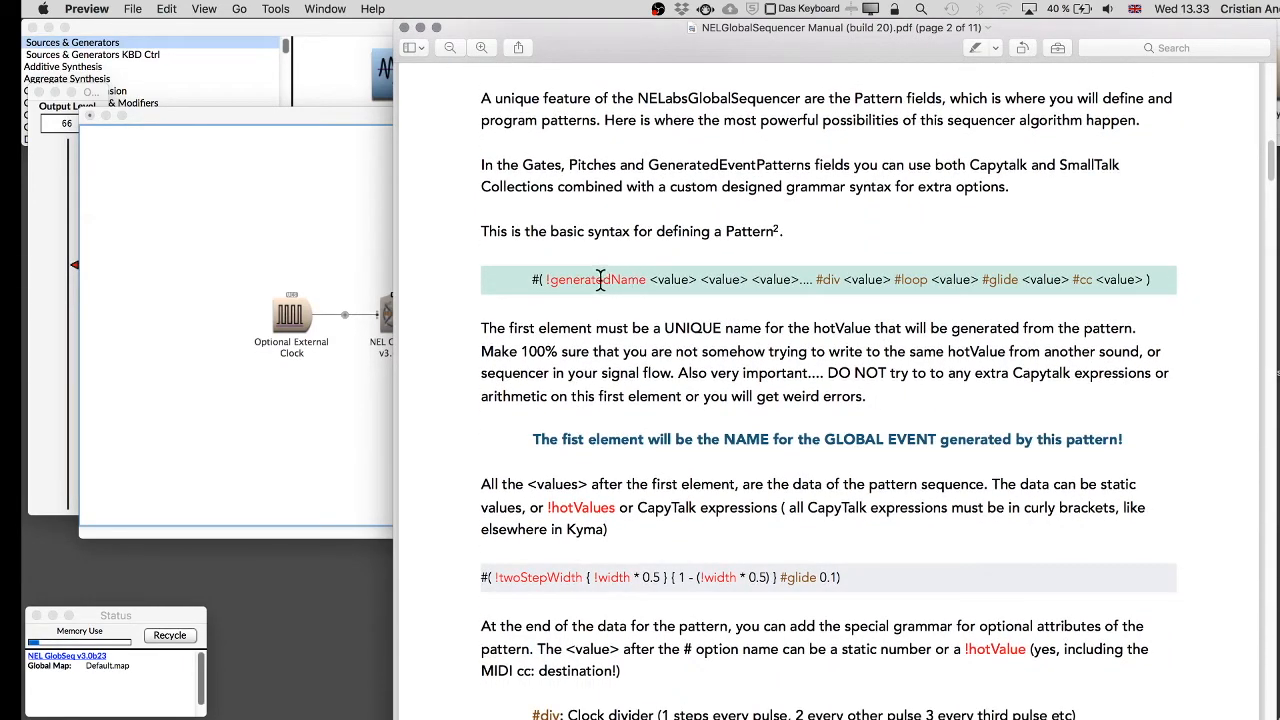
{"action": "double_click", "coordinate": [601, 280]}
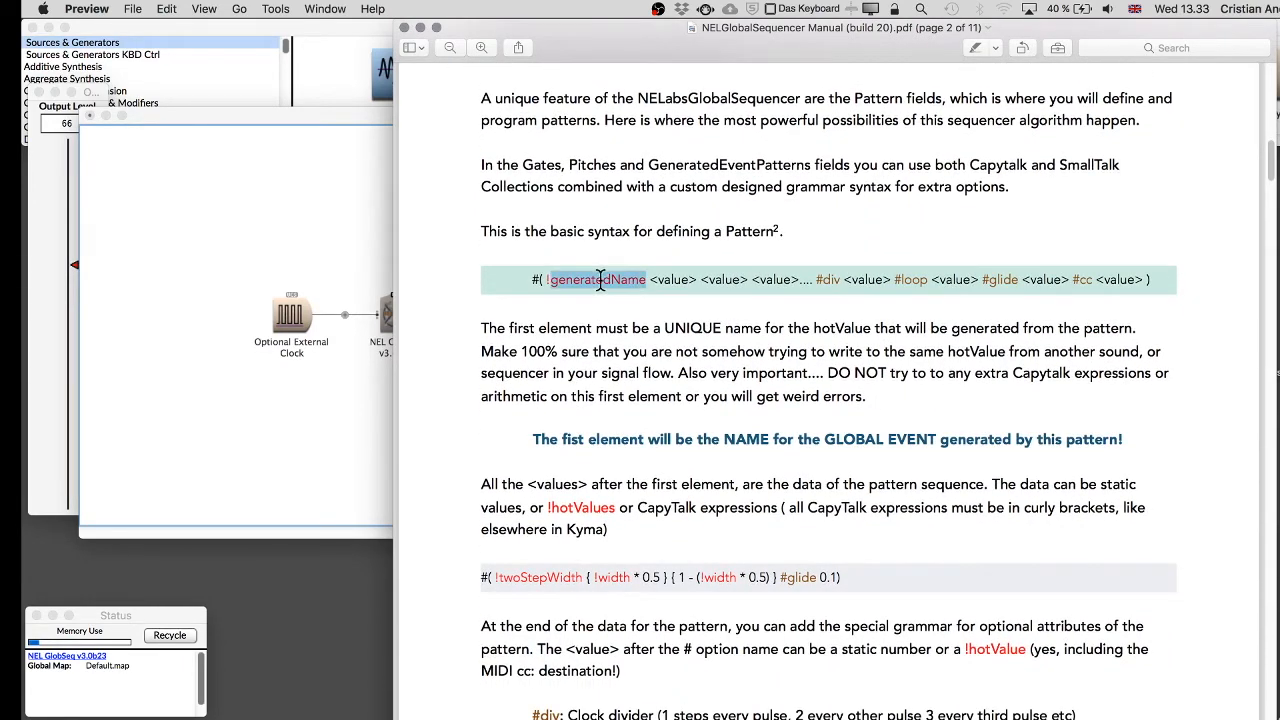
{"action": "left_click", "coordinate": [514, 279]}
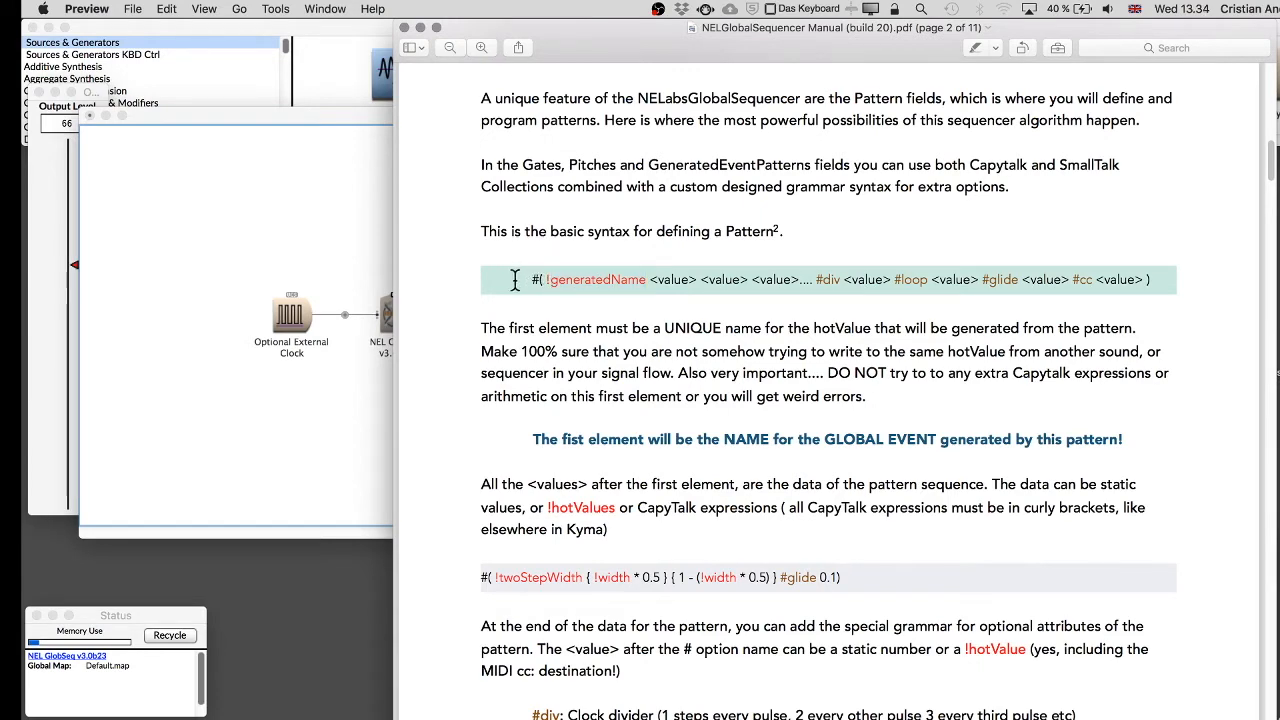
Enlarge the manual's text and highlight the !generatedName element of the pattern syntax line.
{"action": "left_click", "coordinate": [481, 48]}
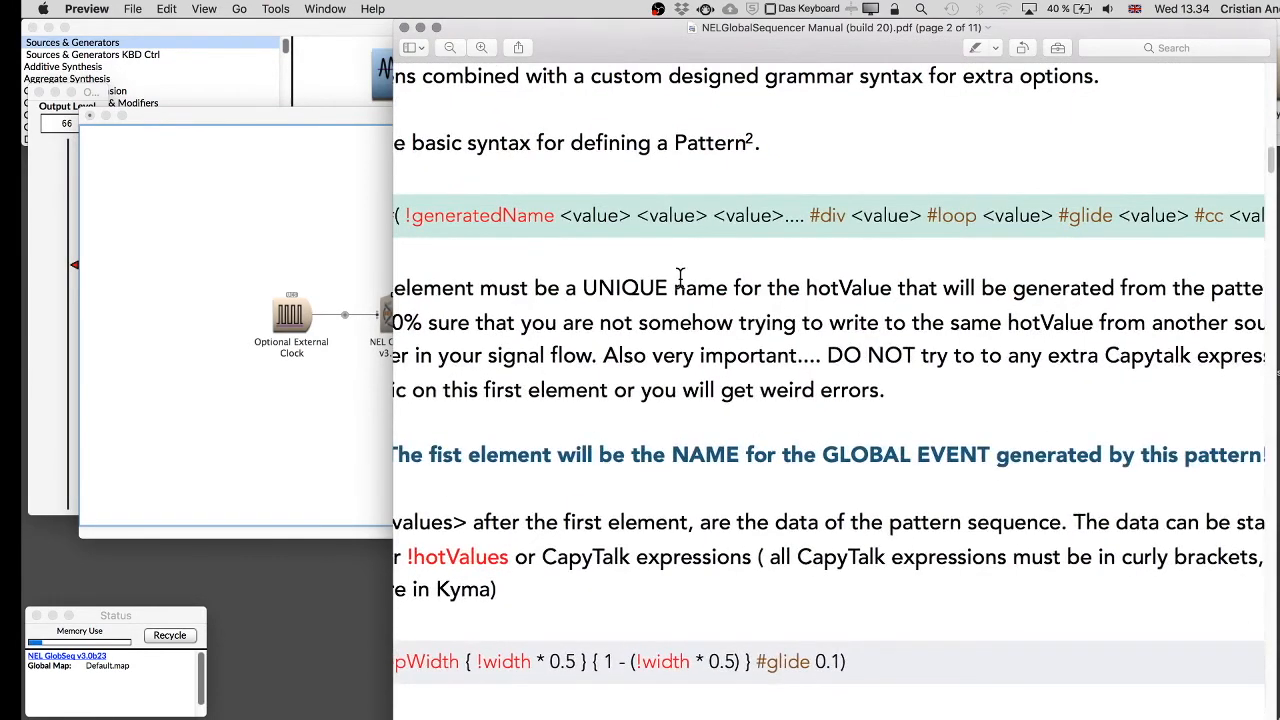
{"action": "scroll", "coordinate": [808, 310], "scroll_direction": "left", "scroll_amount": 5}
{"action": "scroll", "coordinate": [808, 310], "scroll_direction": "right", "scroll_amount": 5}
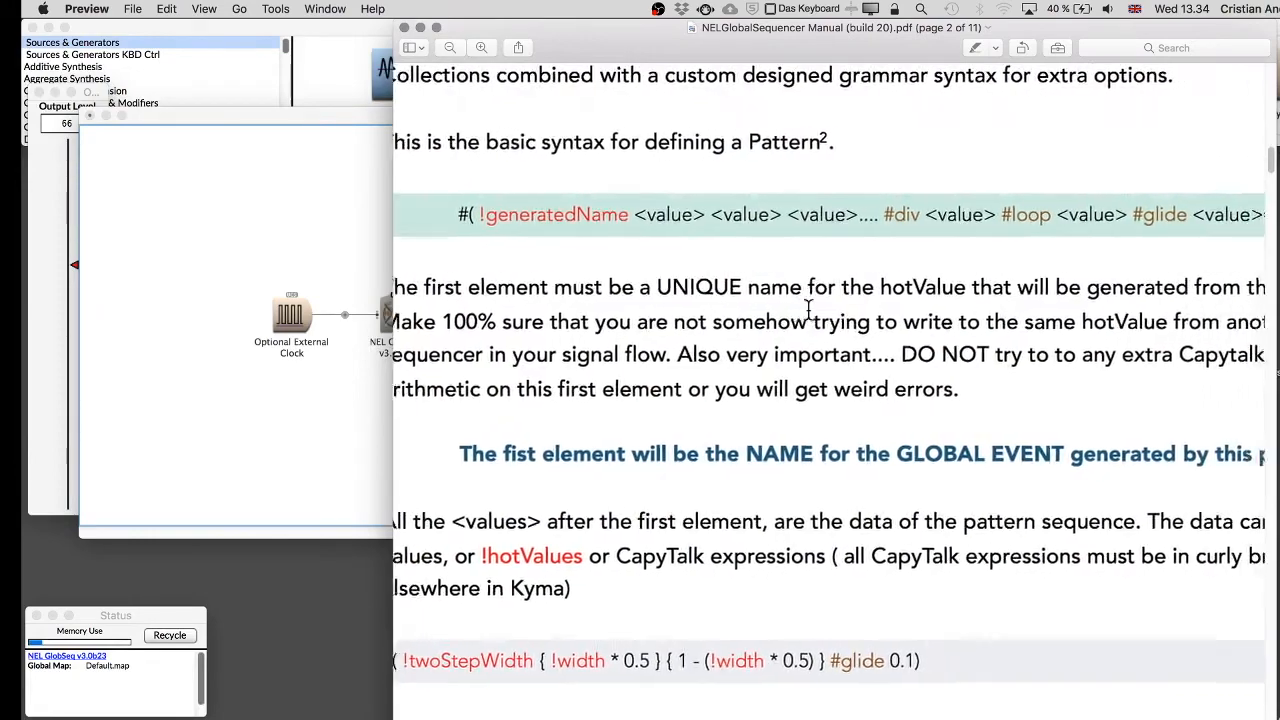
{"action": "left_click_drag", "start_coordinate": [645, 48], "coordinate": [332, 48]}
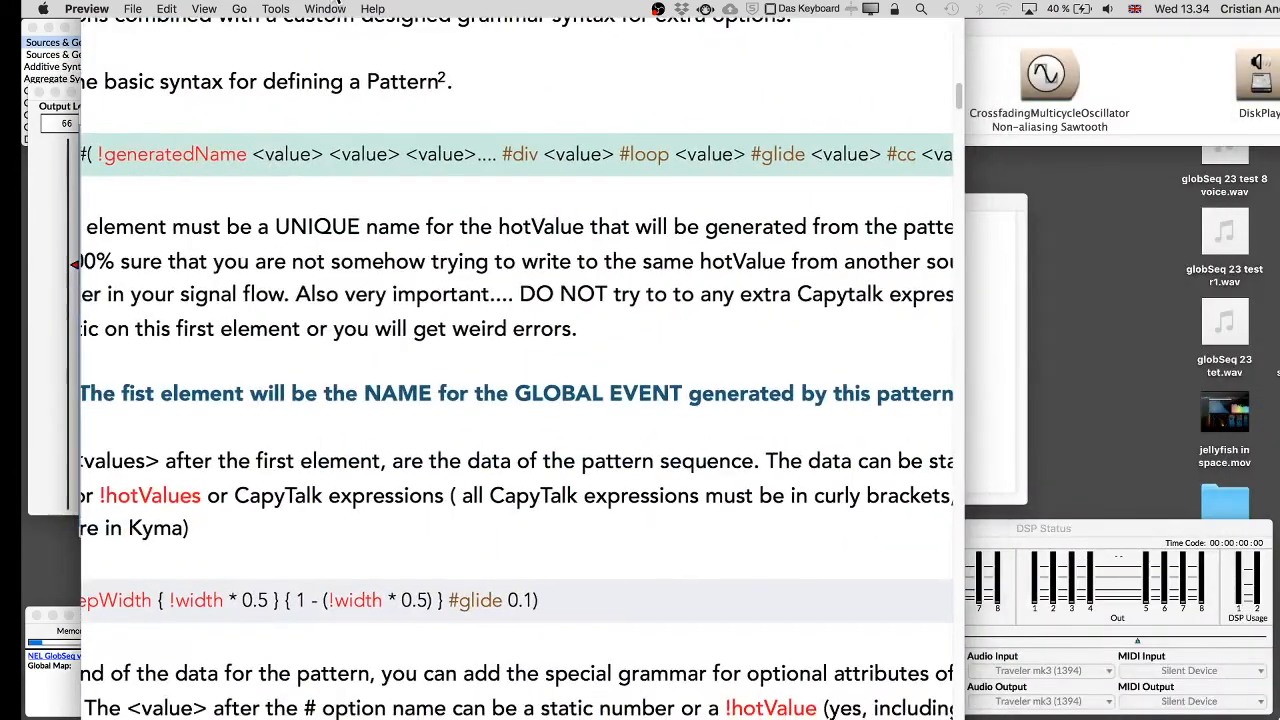
{"action": "left_click_drag", "start_coordinate": [960, 200], "coordinate": [1266, 217]}
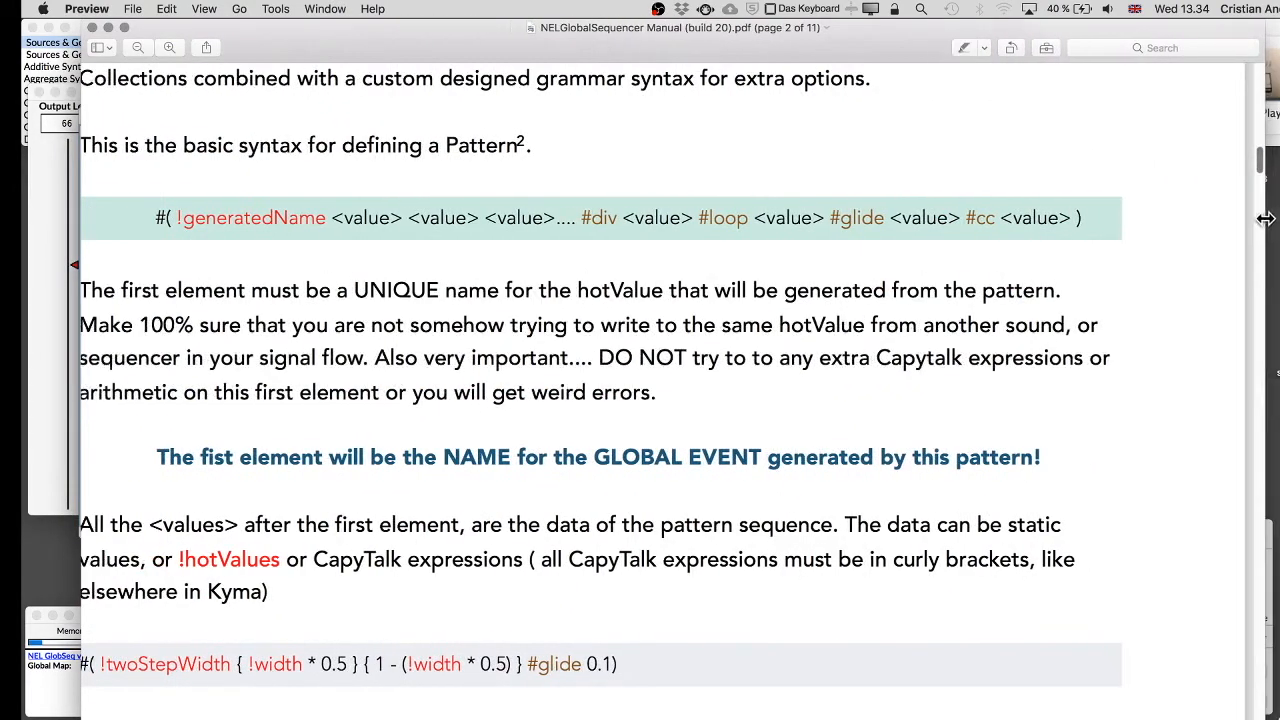
{"action": "left_click_drag", "start_coordinate": [826, 56], "coordinate": [900, 55]}
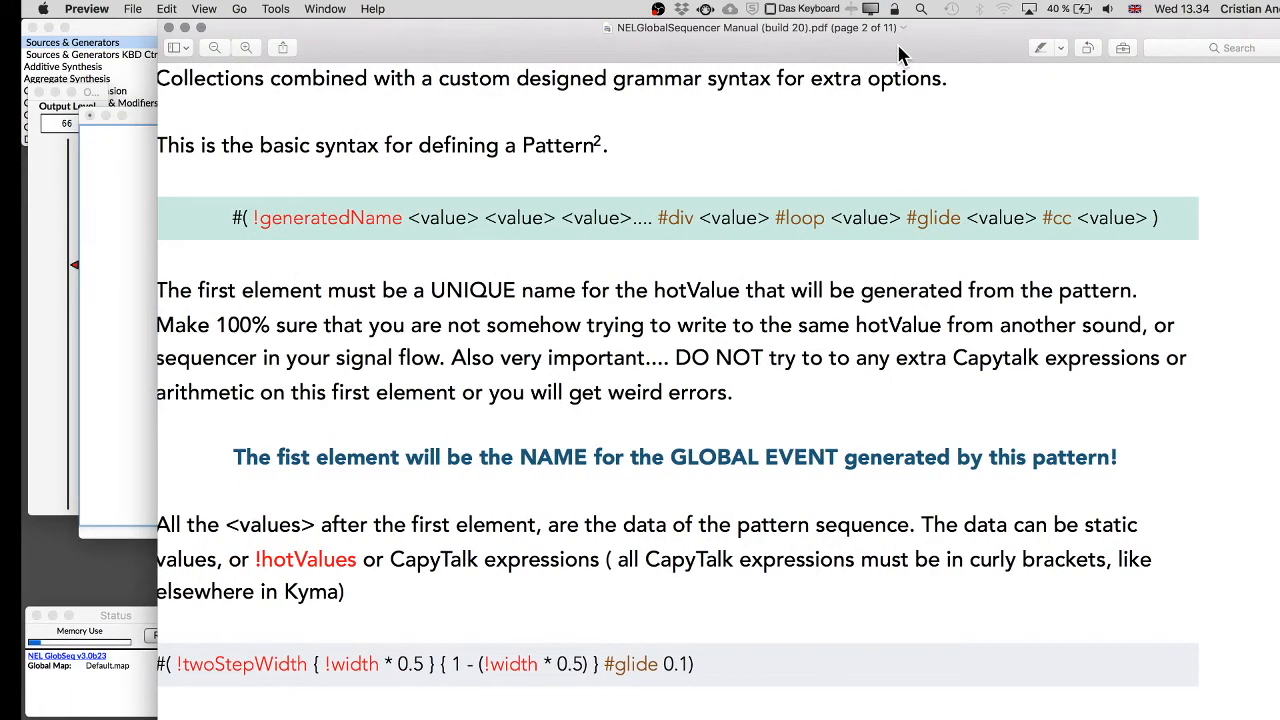
{"action": "double_click", "coordinate": [287, 220]}
{"action": "left_click_drag", "start_coordinate": [252, 220], "coordinate": [385, 222]}
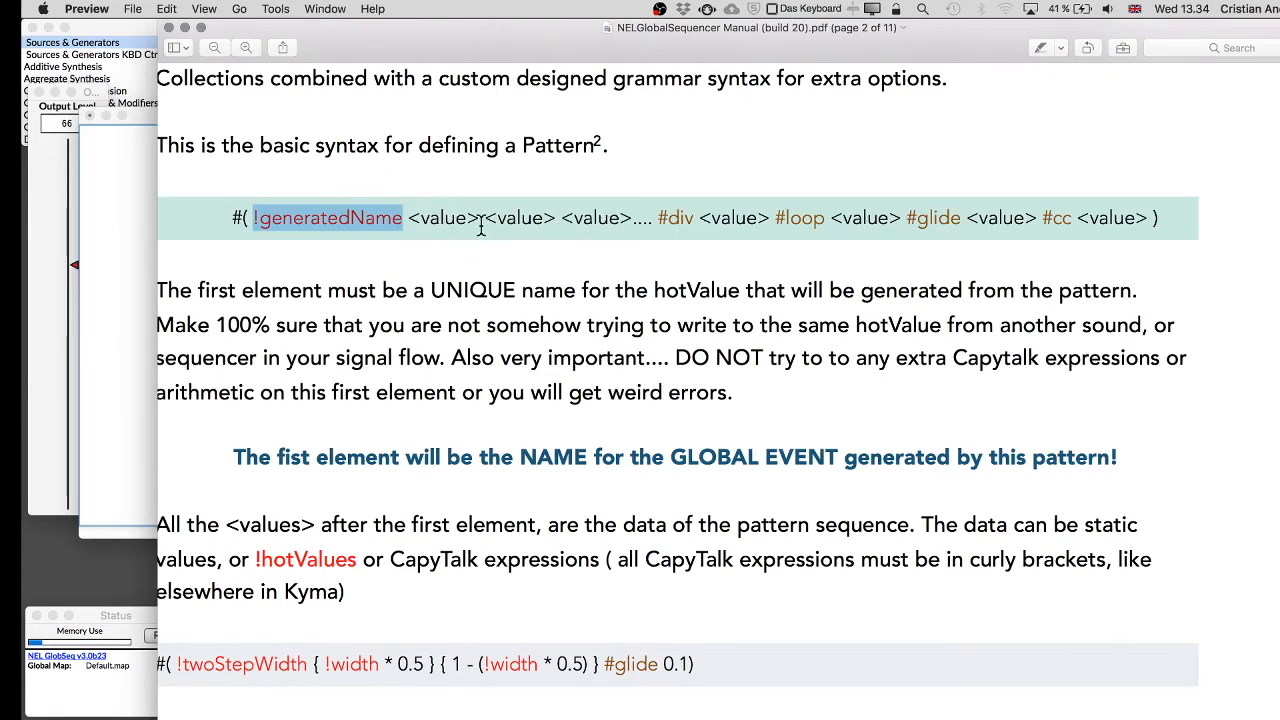
{"action": "left_click", "coordinate": [252, 218]}
{"action": "left_click_drag", "start_coordinate": [252, 218], "coordinate": [403, 218]}
{"action": "left_click", "coordinate": [184, 27]}
Fill the Gates field with the pattern !Gen_Gate 1 0 0 1 0 0 1 1.
{"action": "left_click", "coordinate": [503, 210]}
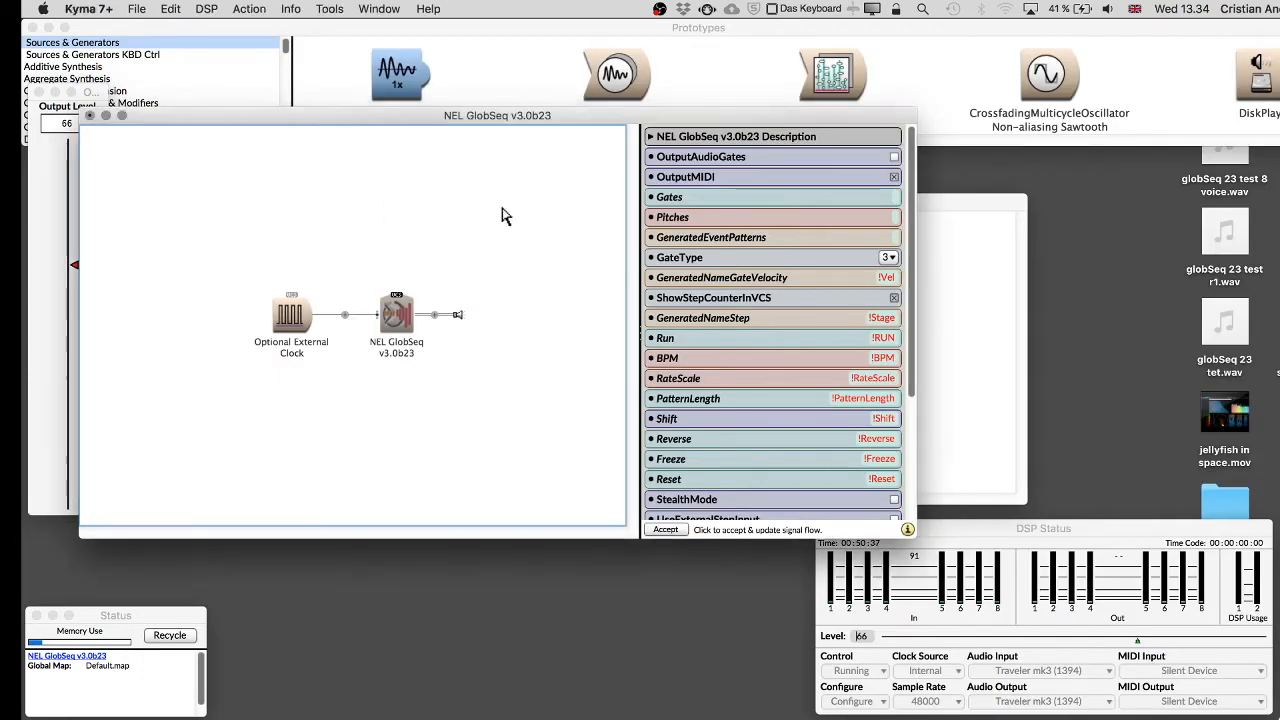
{"action": "left_click", "coordinate": [899, 203]}
{"action": "type", "text": "!Gates"}
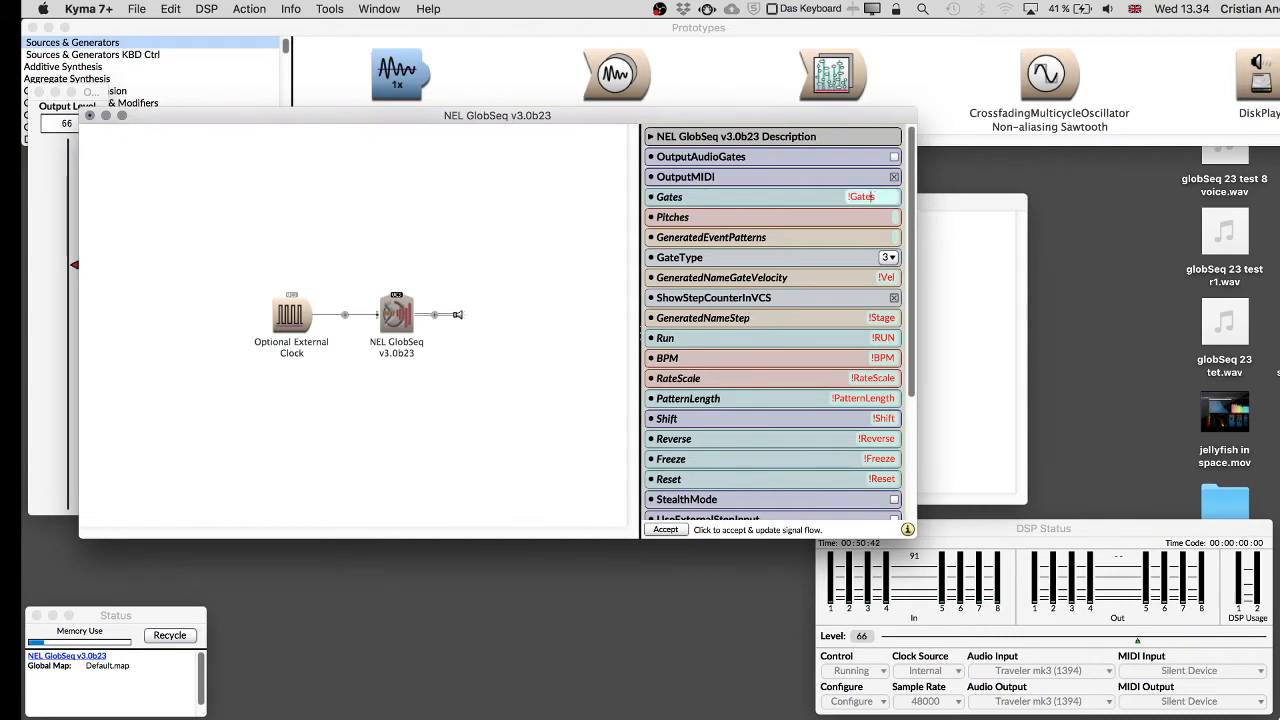
{"action": "type", "text": "G"}
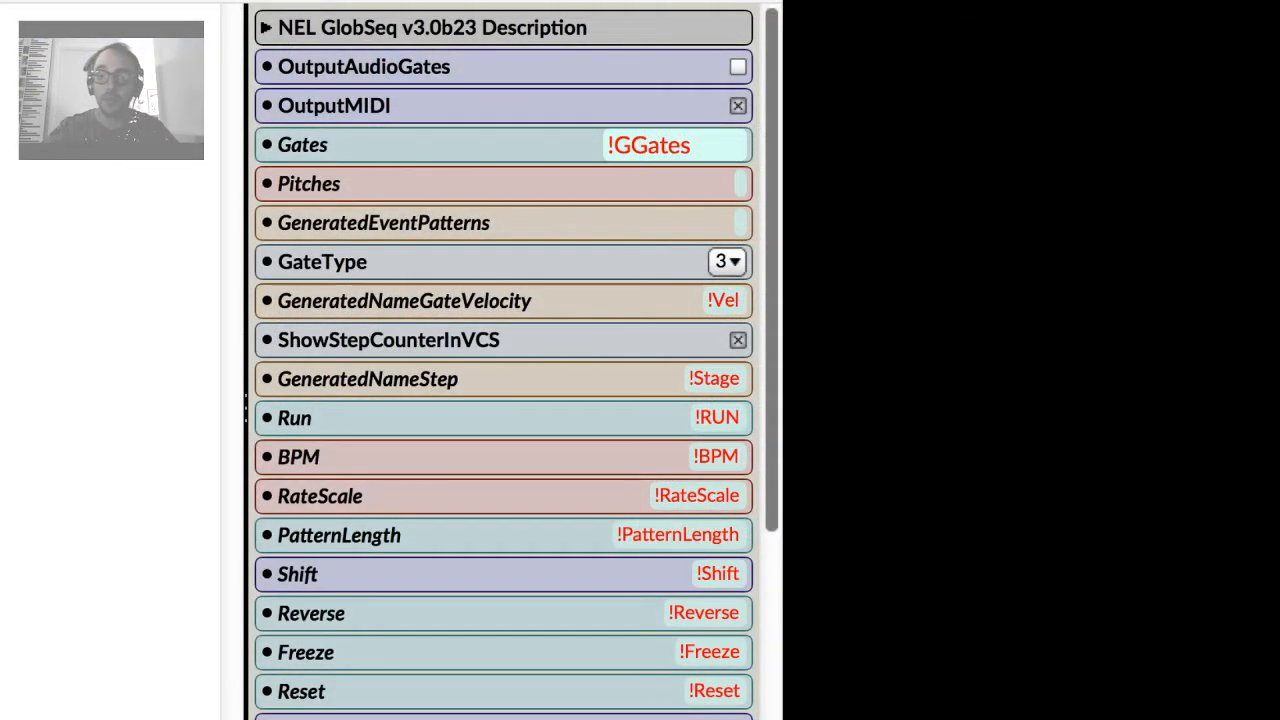
{"action": "type", "text": "en"}
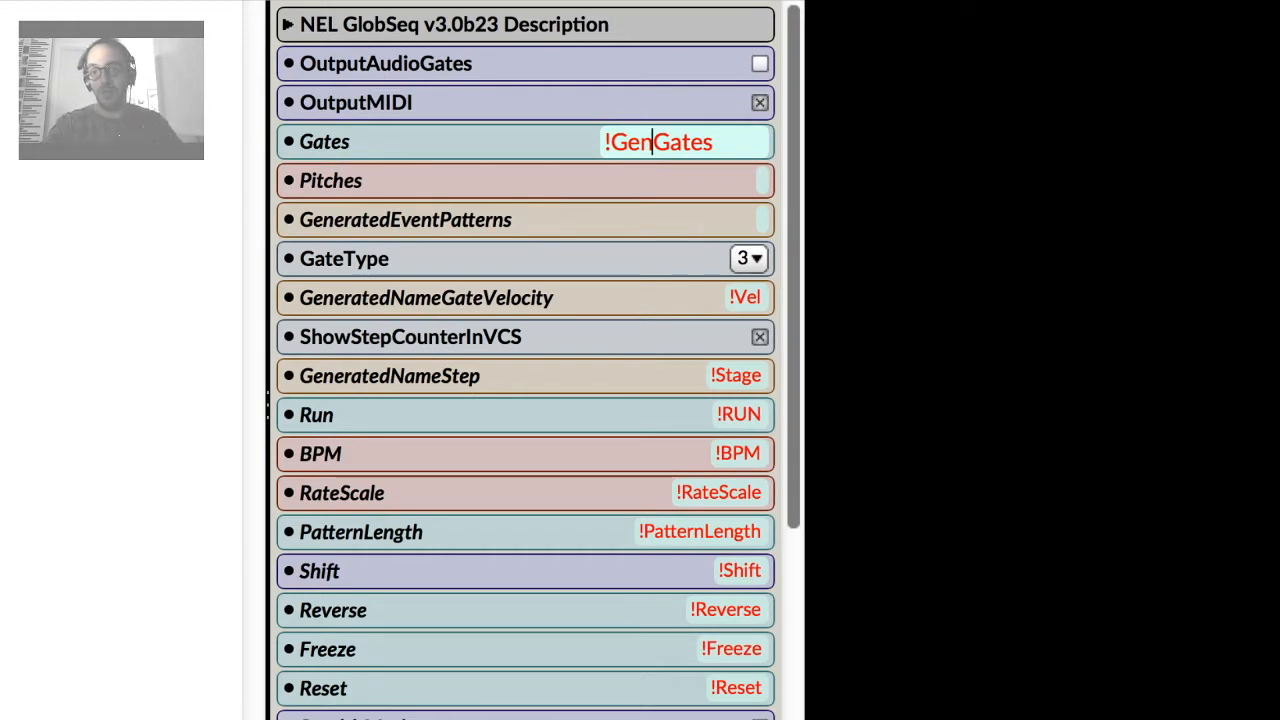
{"action": "type", "text": "_"}
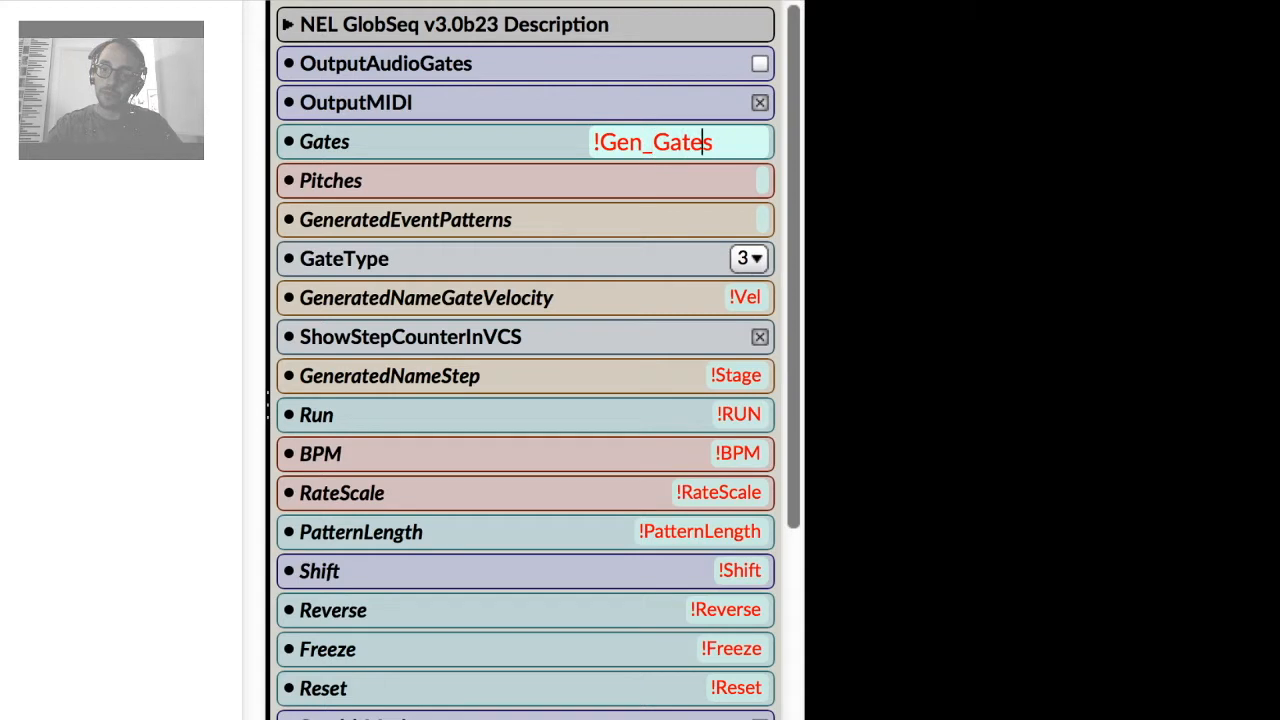
{"action": "key", "text": "BackSpace"}
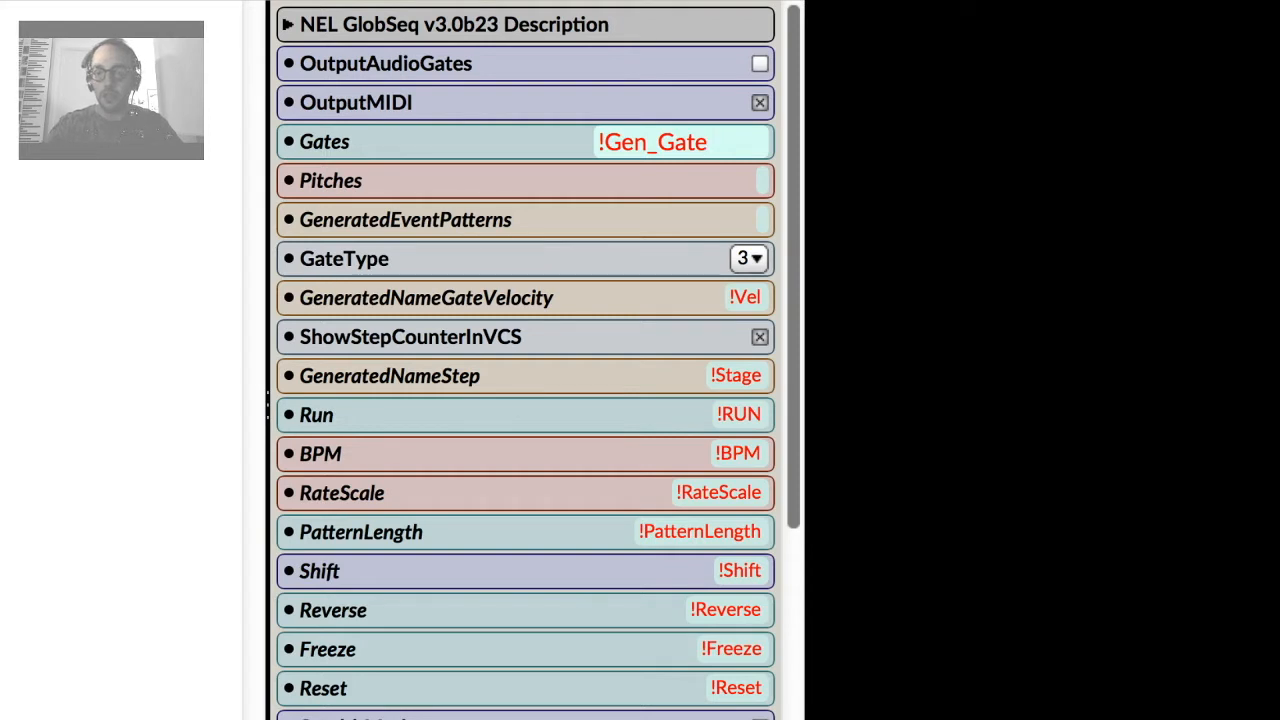
{"action": "type", "text": "1"}
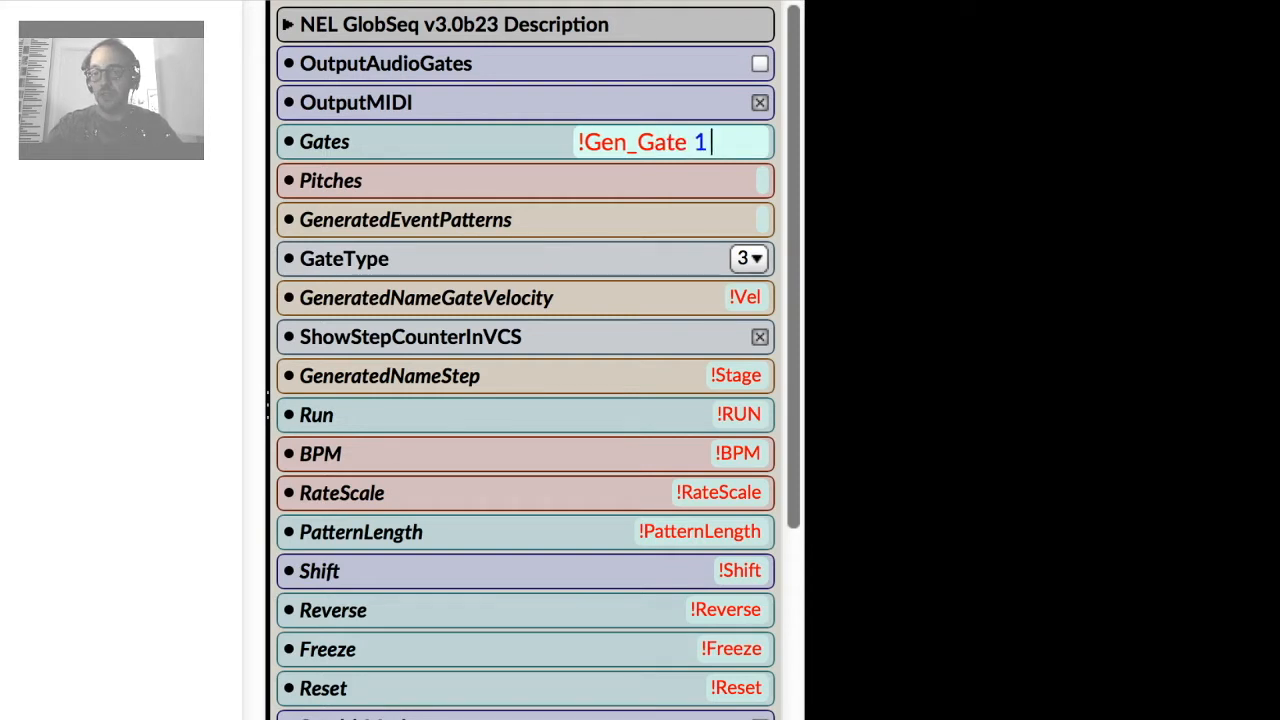
{"action": "type", "text": " 0 0"}
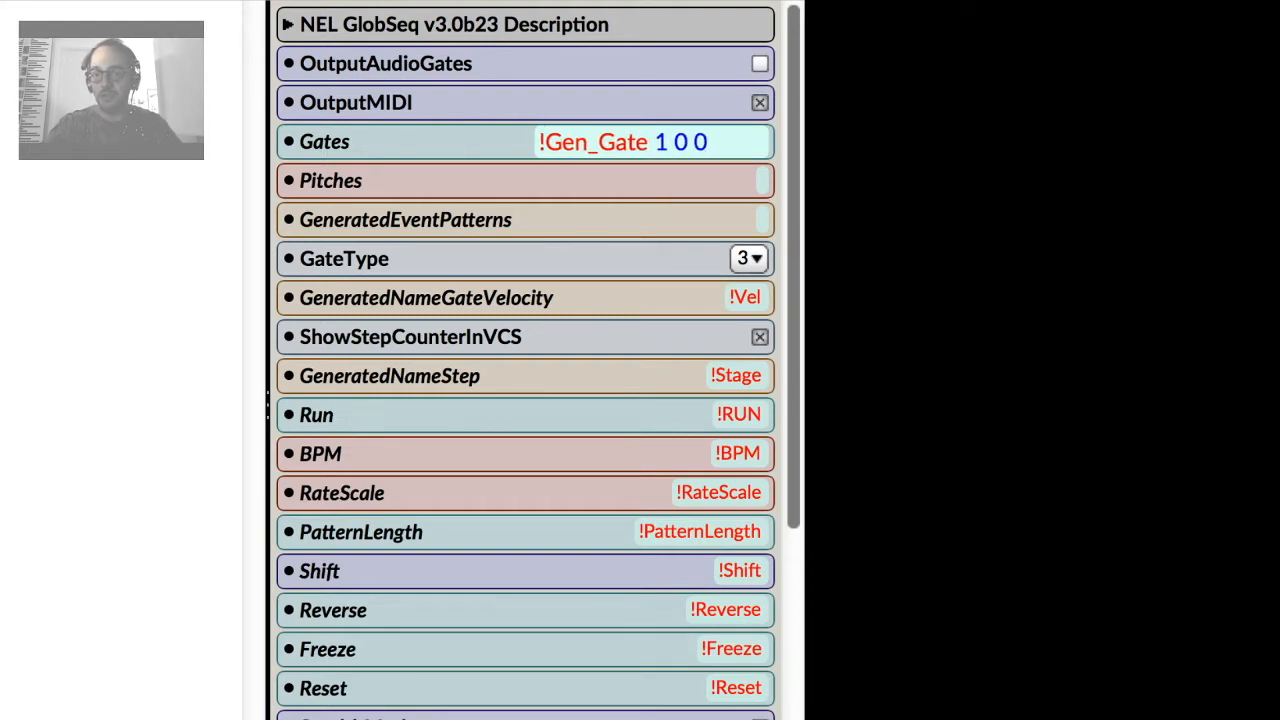
{"action": "type", "text": " 1 0 0"}
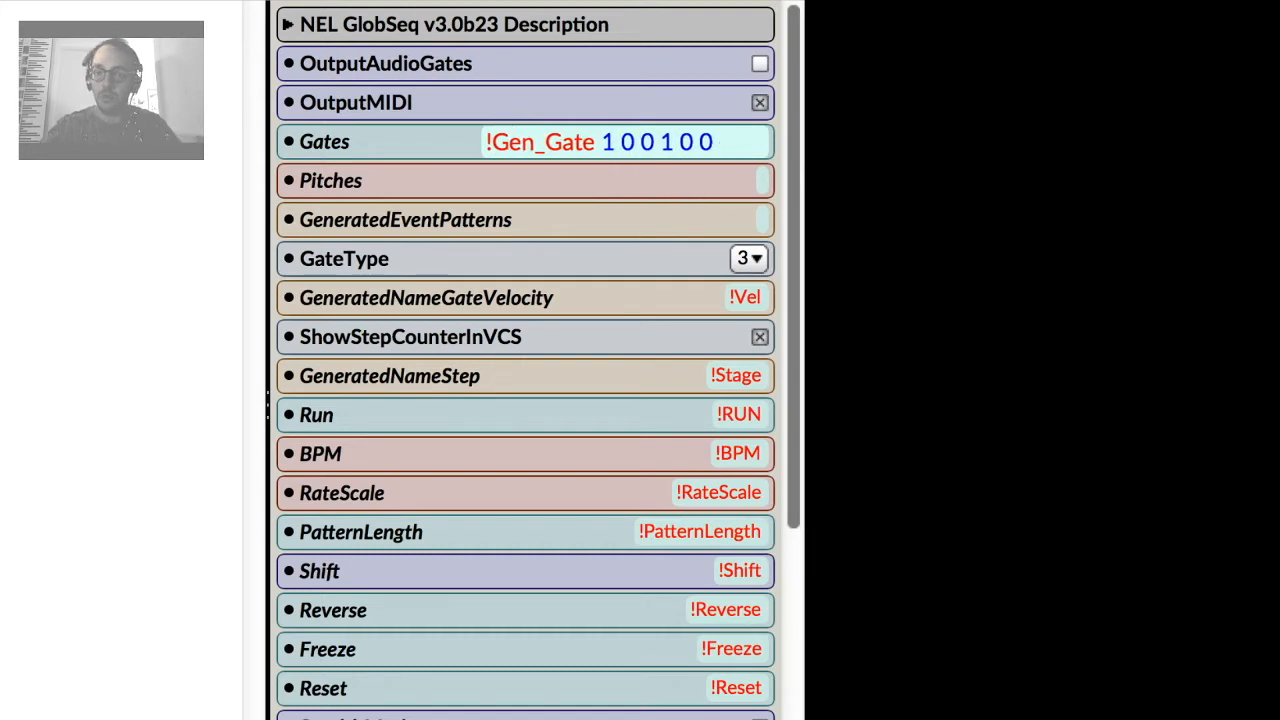
{"action": "type", "text": " 1 1"}
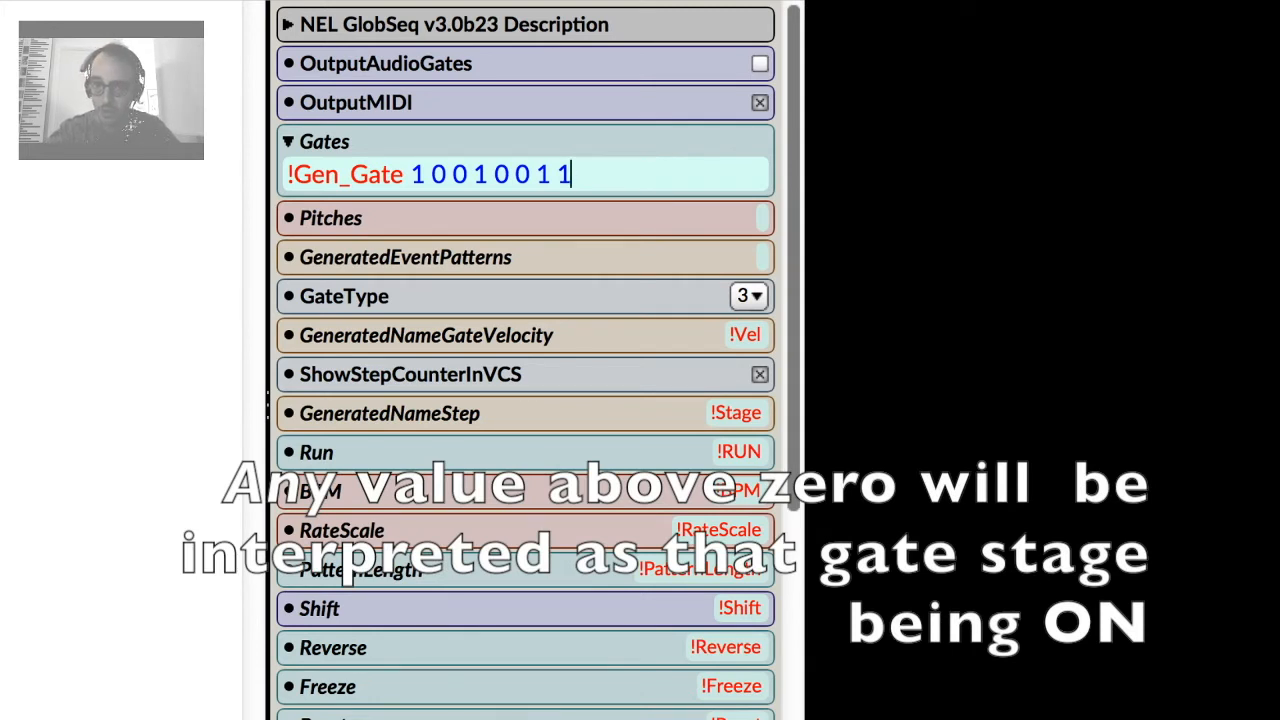
Start the Pitches field with the generated control name !Gen_Pitch.
{"action": "left_click_drag", "start_coordinate": [572, 175], "coordinate": [411, 175]}
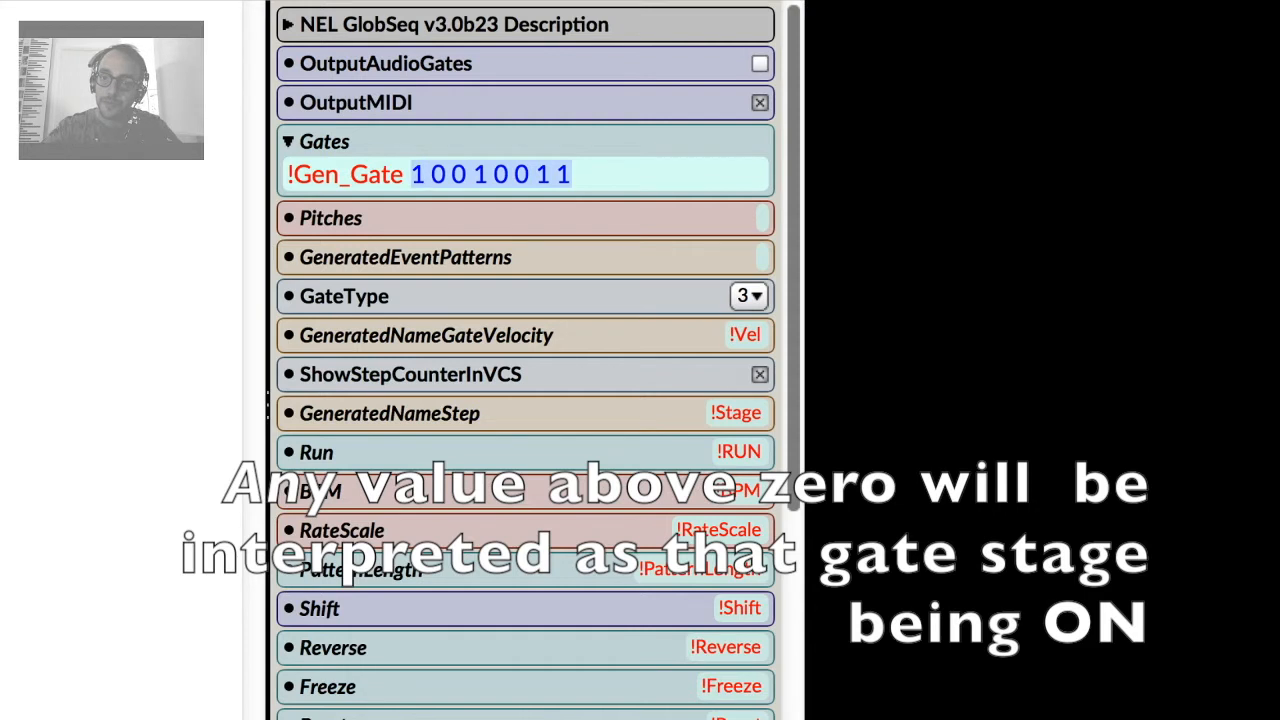
{"action": "left_click", "coordinate": [762, 218]}
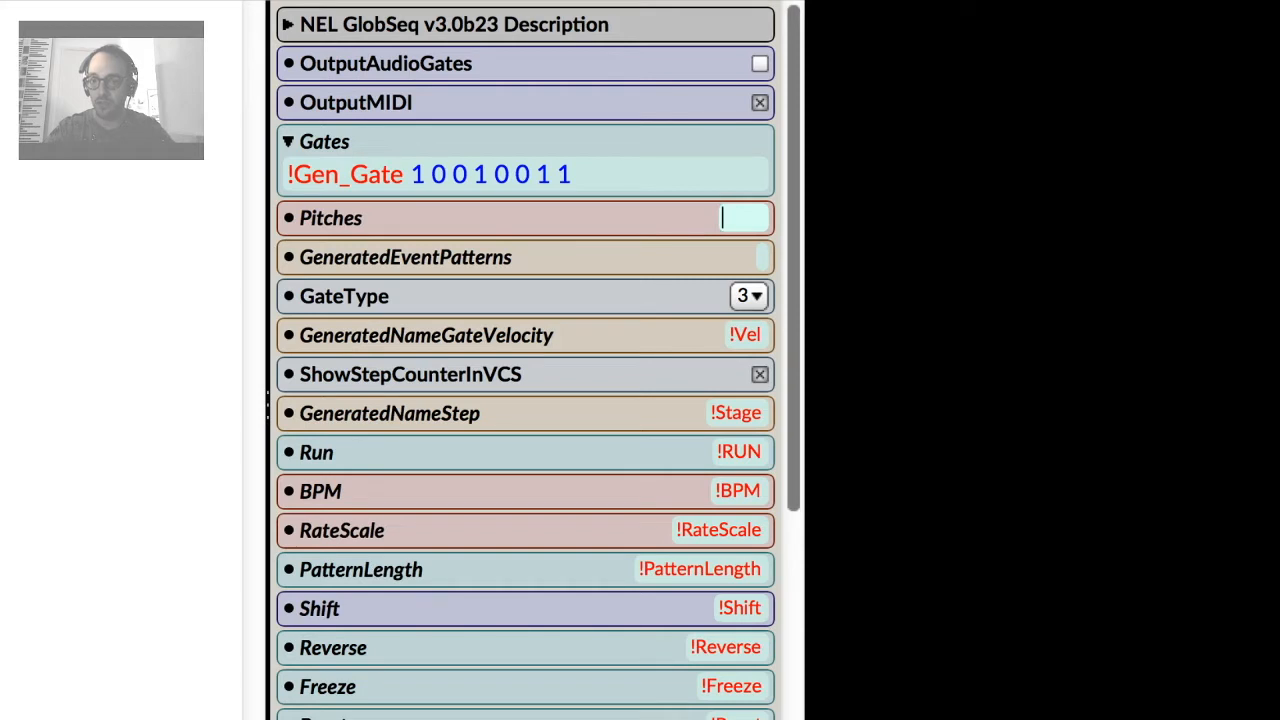
{"action": "type", "text": "!"}
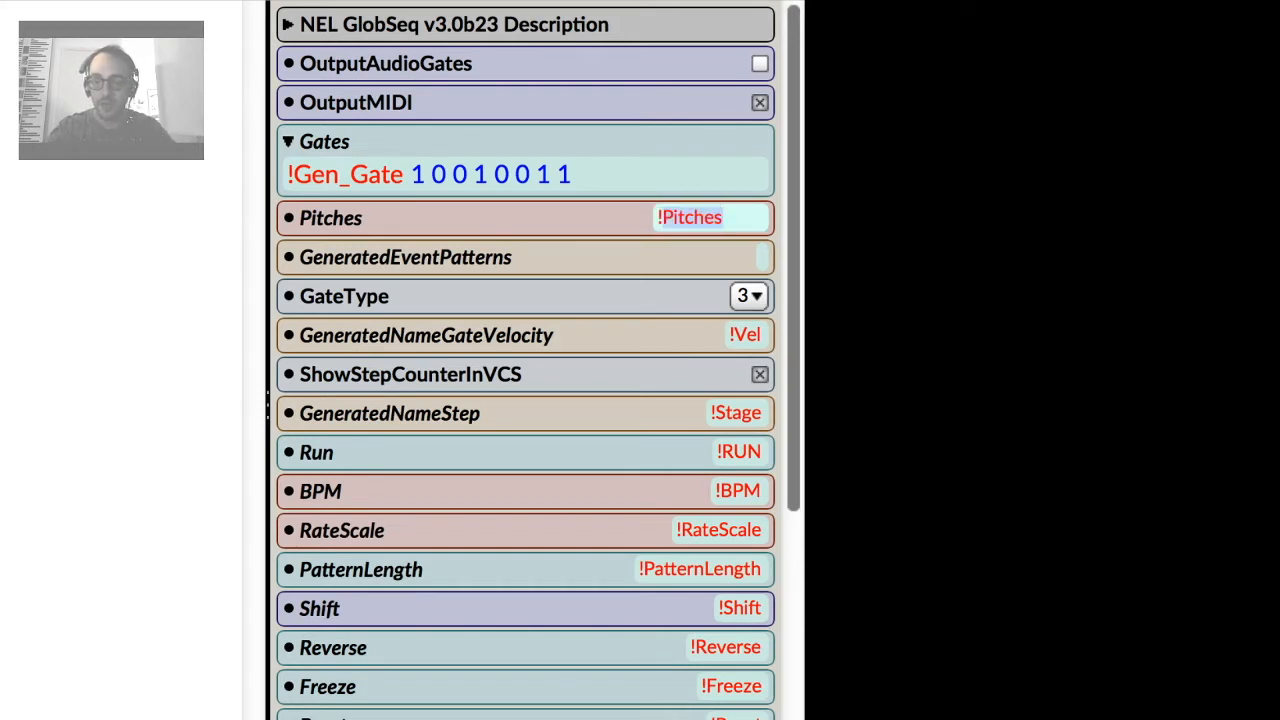
{"action": "type", "text": "Pitc"}
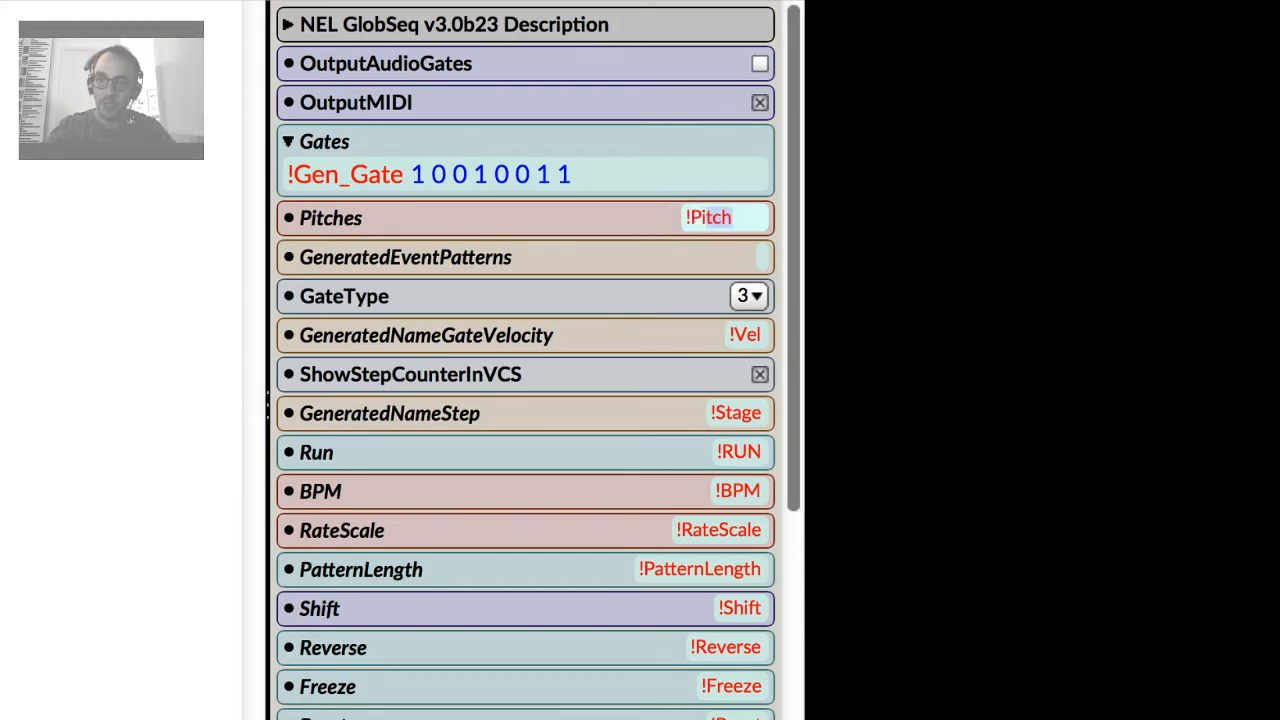
{"action": "type", "text": "j"}
{"action": "key", "text": "BackSpace"}
{"action": "type", "text": "h"}
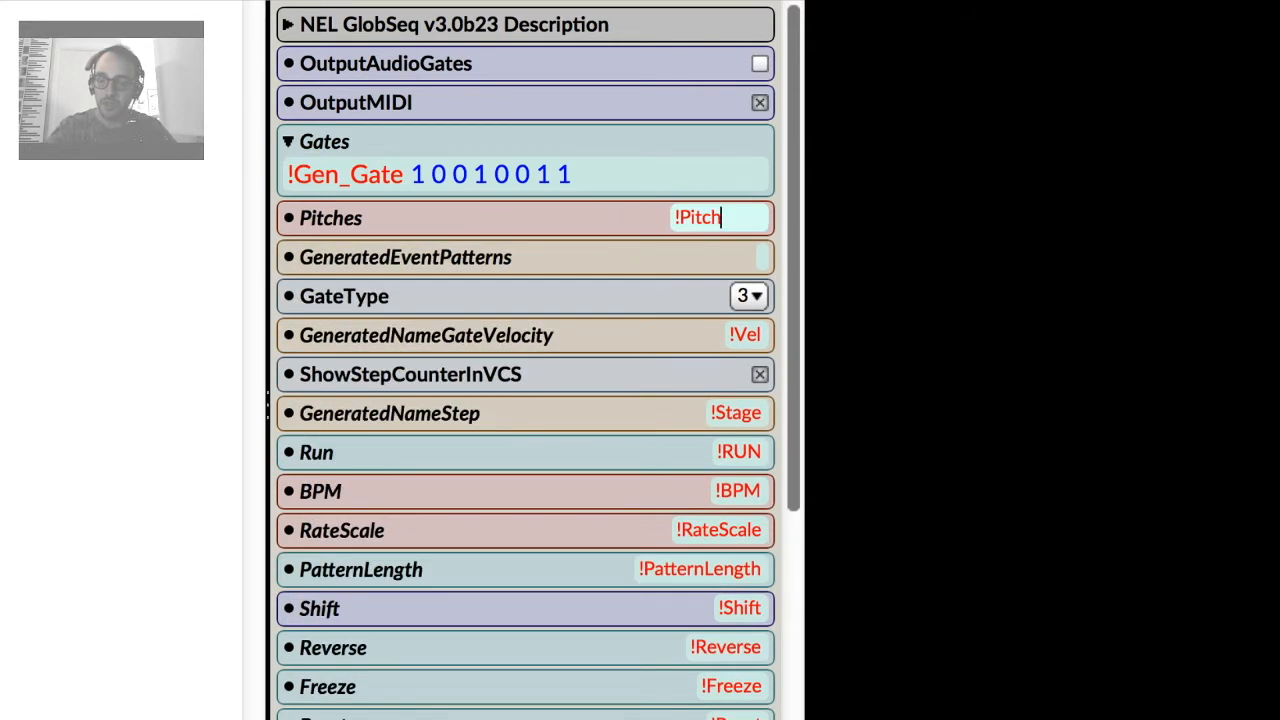
{"action": "key", "text": "Left"}
{"action": "key", "text": "Left"}
{"action": "key", "text": "Left"}
{"action": "key", "text": "Left"}
{"action": "key", "text": "Left"}
{"action": "type", "text": "Gen_"}
{"action": "key", "text": "Right"}
{"action": "key", "text": "Right"}
{"action": "key", "text": "Right"}
{"action": "key", "text": "Right"}
{"action": "key", "text": "Right"}
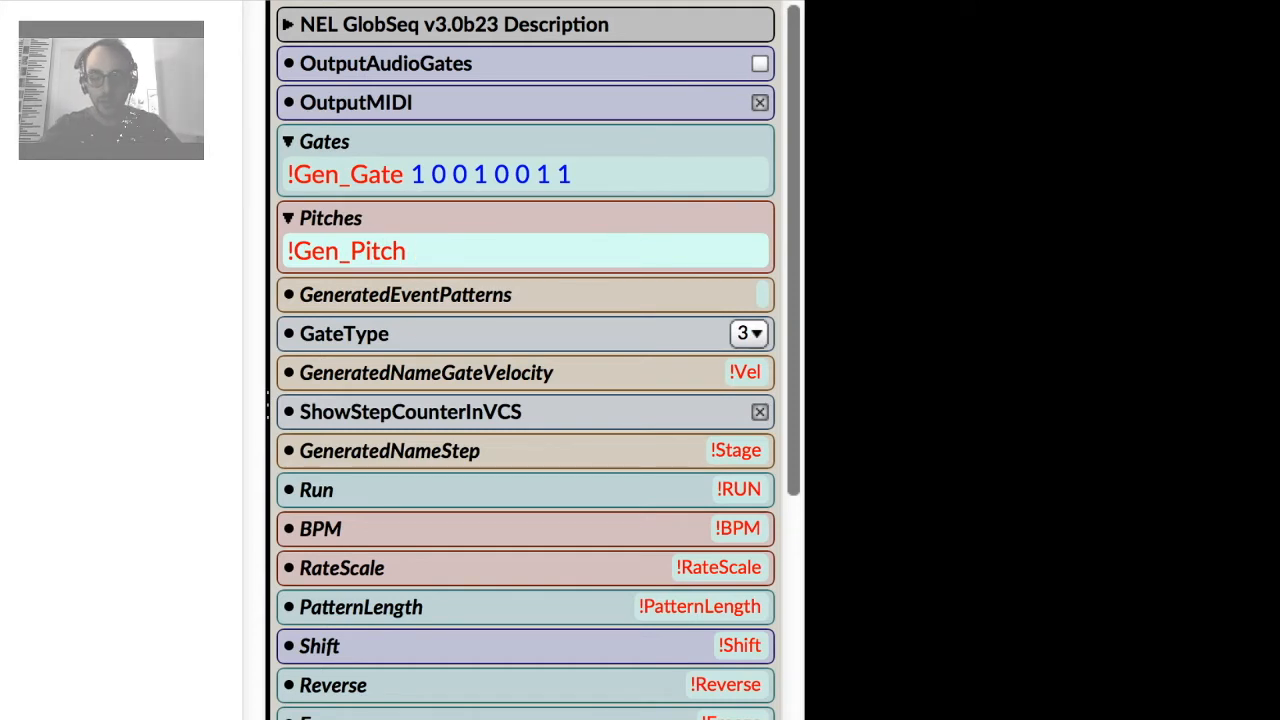
{"action": "type", "text": "40 43"}
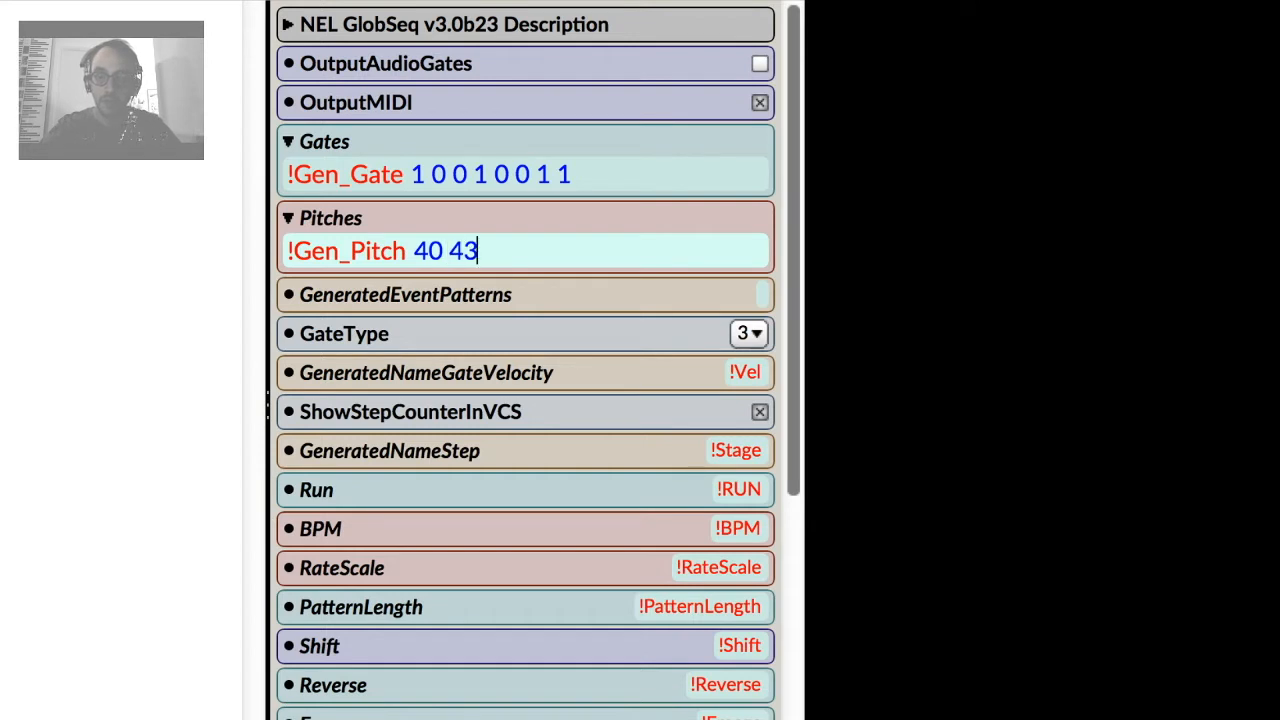
{"action": "type", "text": " 46"}
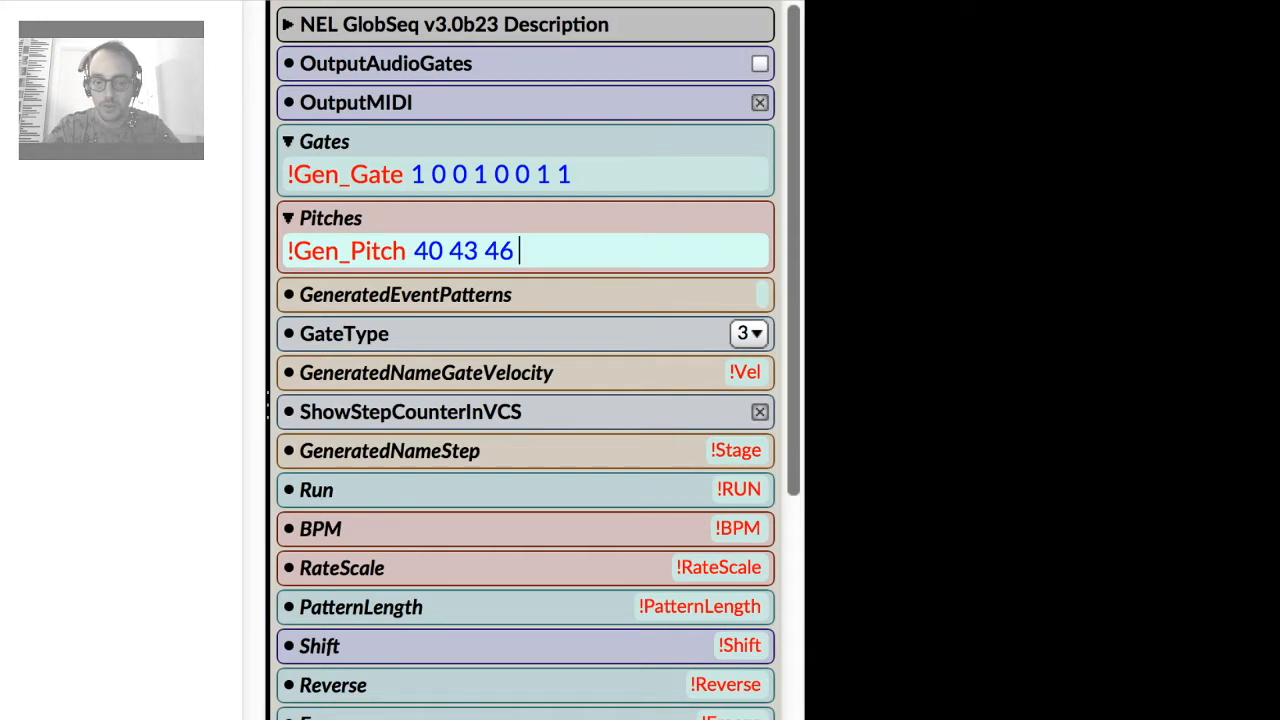
{"action": "type", "text": " 48"}
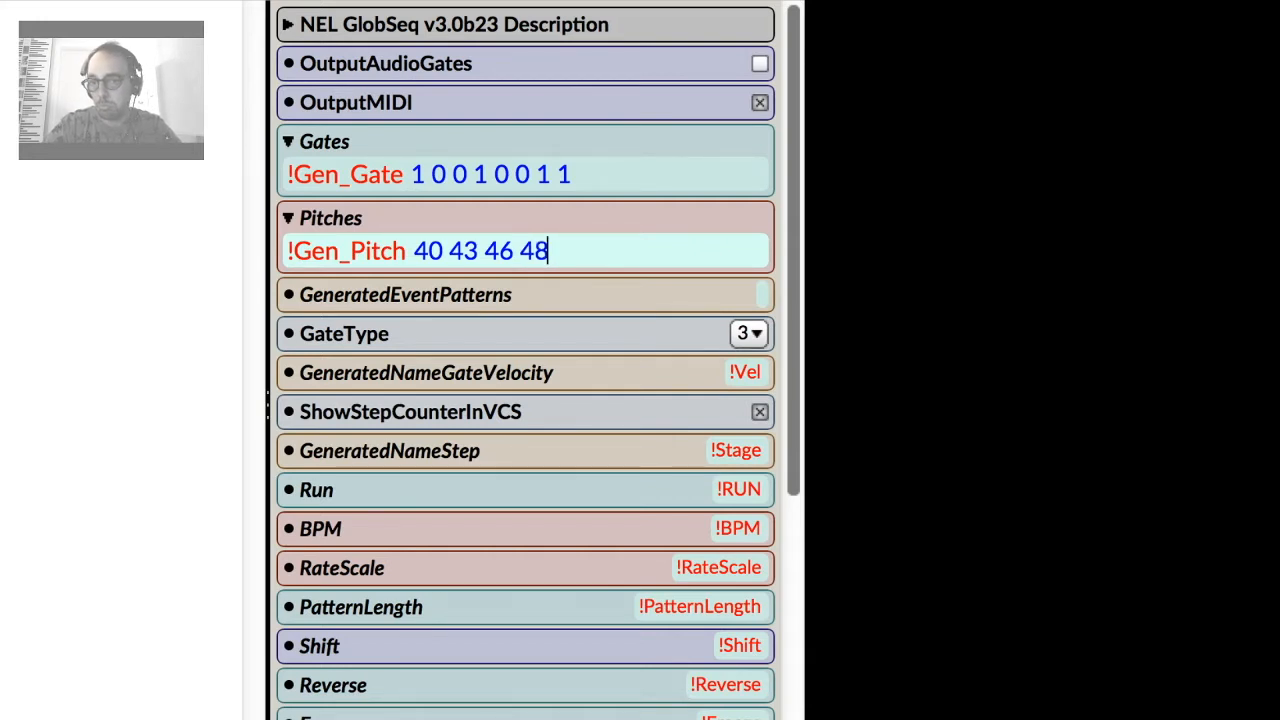
{"action": "type", "text": " 5"}
{"action": "type", "text": "5"}
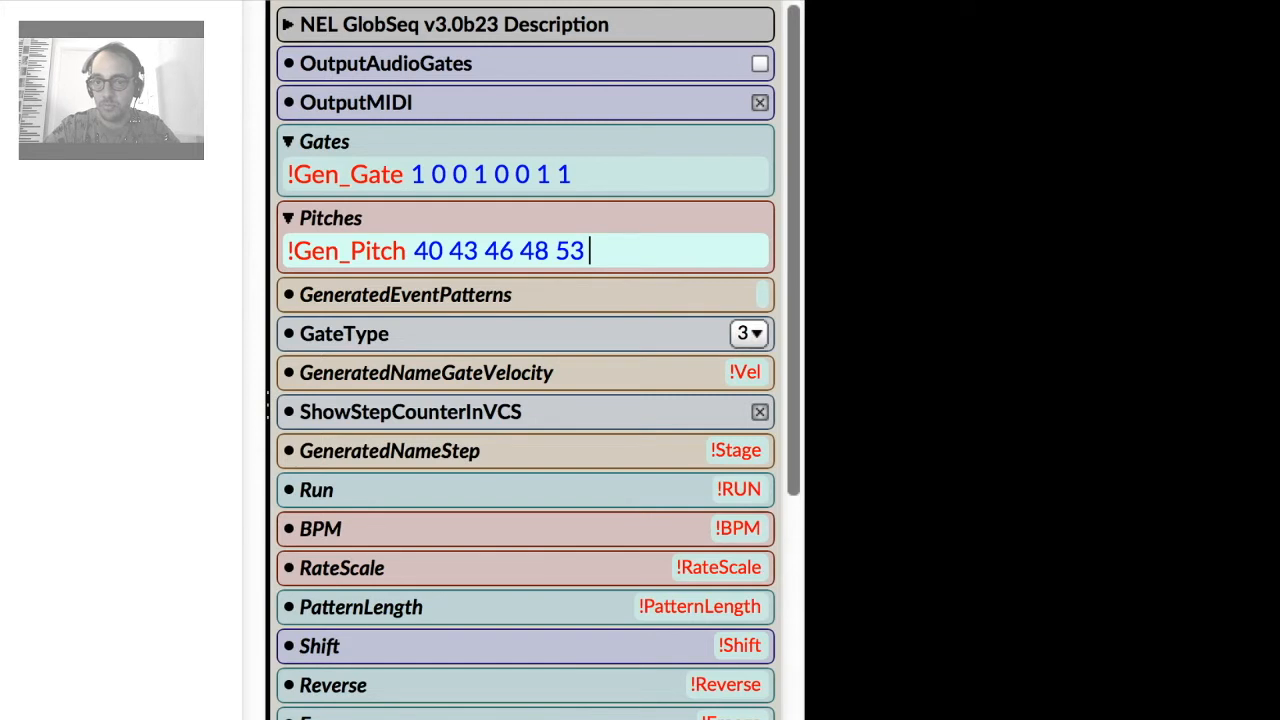
{"action": "type", "text": "6"}
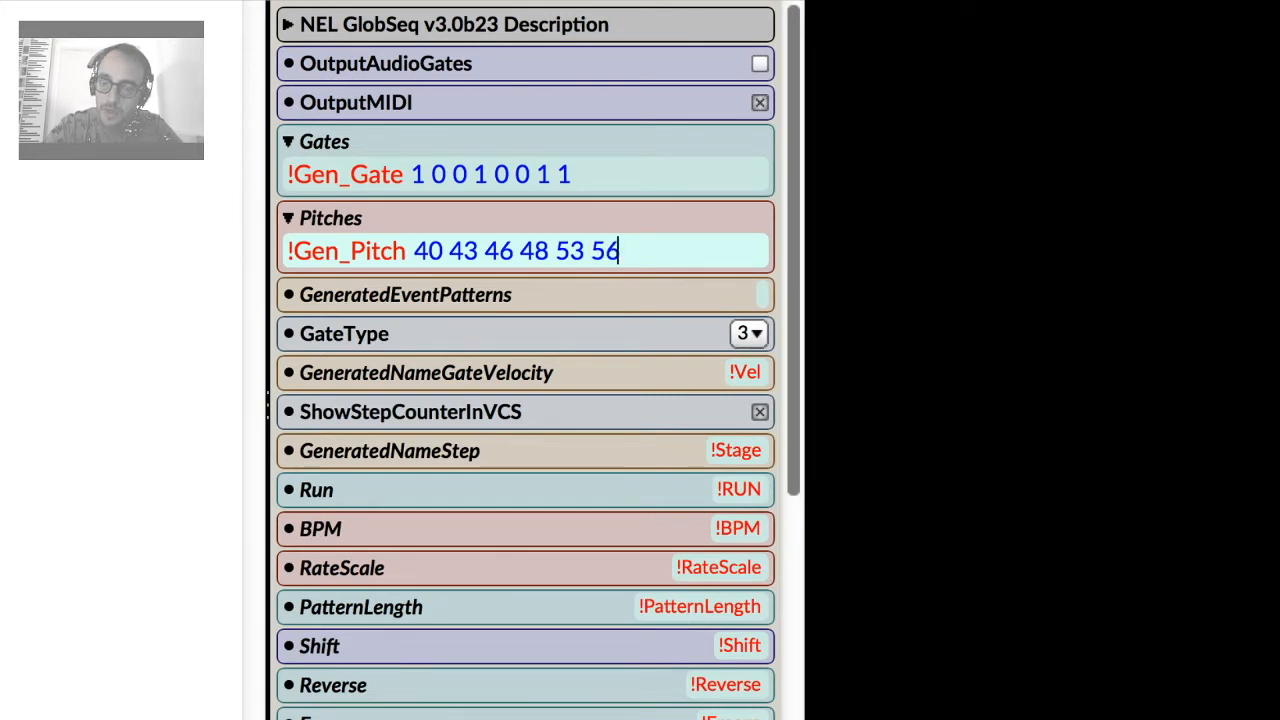
{"action": "type", "text": " 58 60"}
{"action": "left_click_drag", "start_coordinate": [414, 251], "coordinate": [692, 251]}
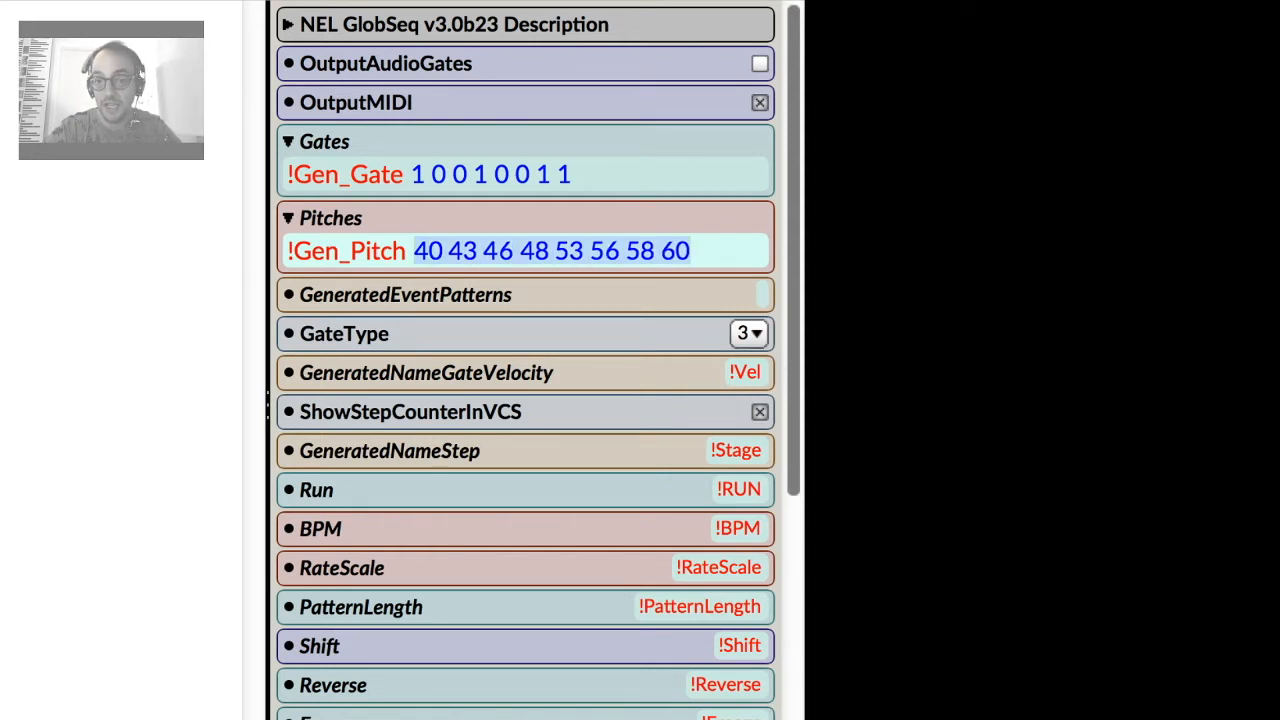
{"action": "left_click_drag", "start_coordinate": [412, 175], "coordinate": [572, 175]}
{"action": "left_click", "coordinate": [427, 251]}
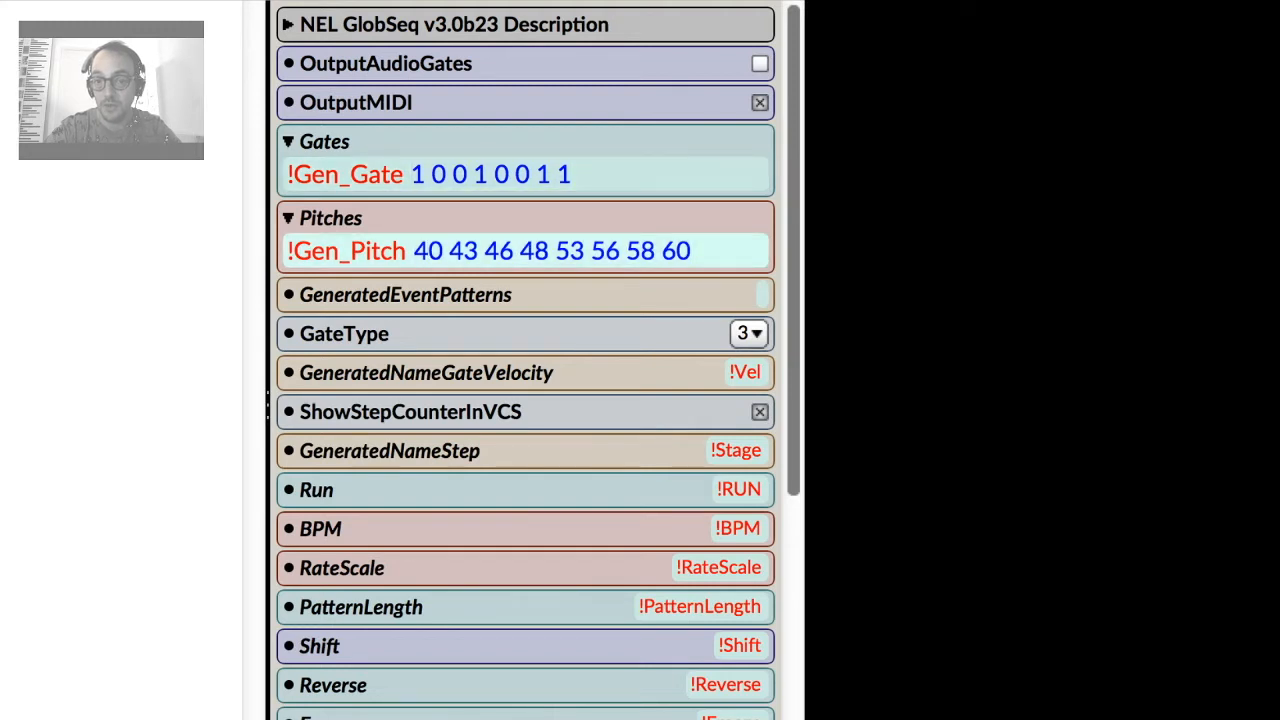
{"action": "left_click", "coordinate": [692, 251]}
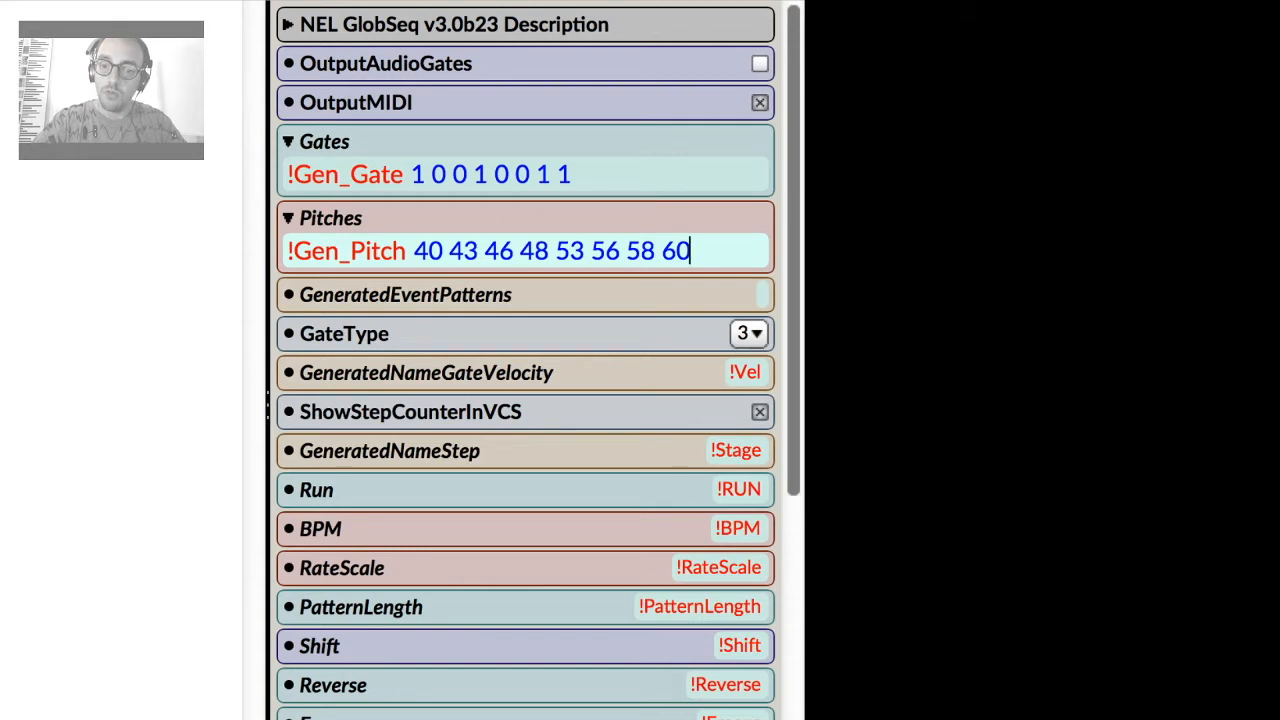
Compile and play the sound to open its virtual control surface.
{"action": "left_click", "coordinate": [738, 489]}
{"action": "left_click", "coordinate": [122, 400]}
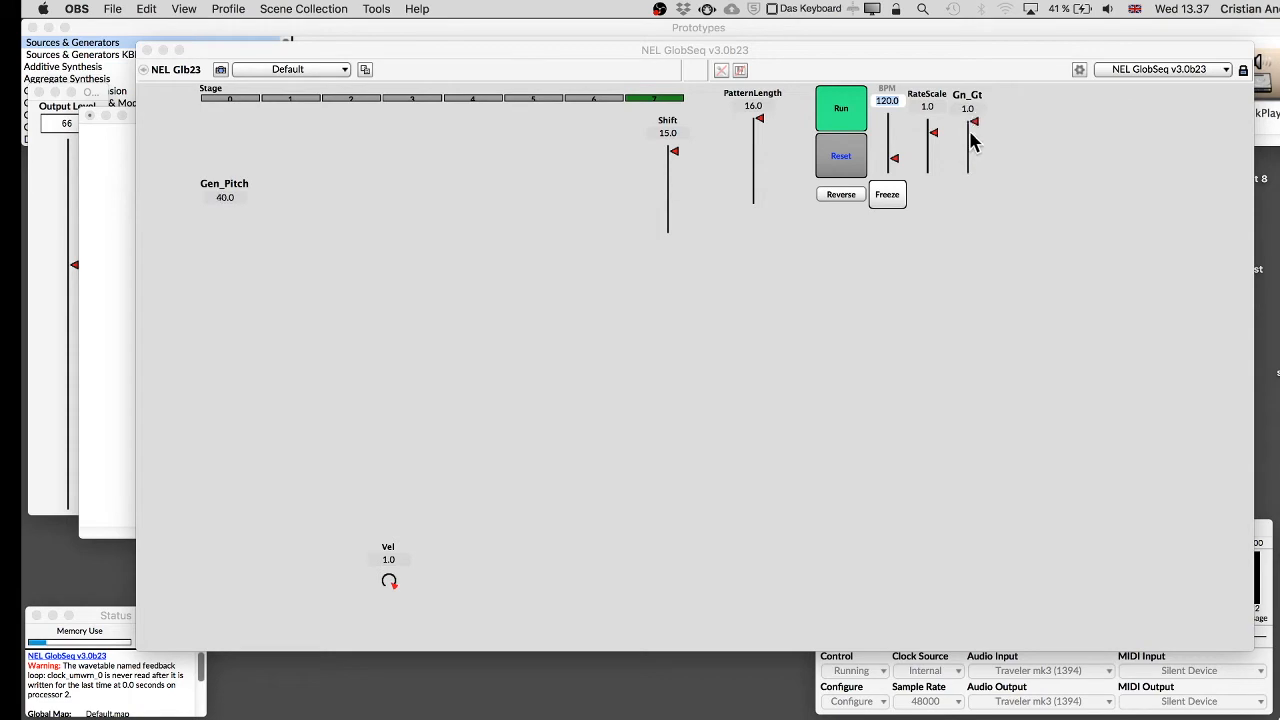
Edit the control surface layout: widen the Gen_Gate fader, place Gen_Pitch beneath it, and keep the changes.
{"action": "left_click", "coordinate": [1244, 72]}
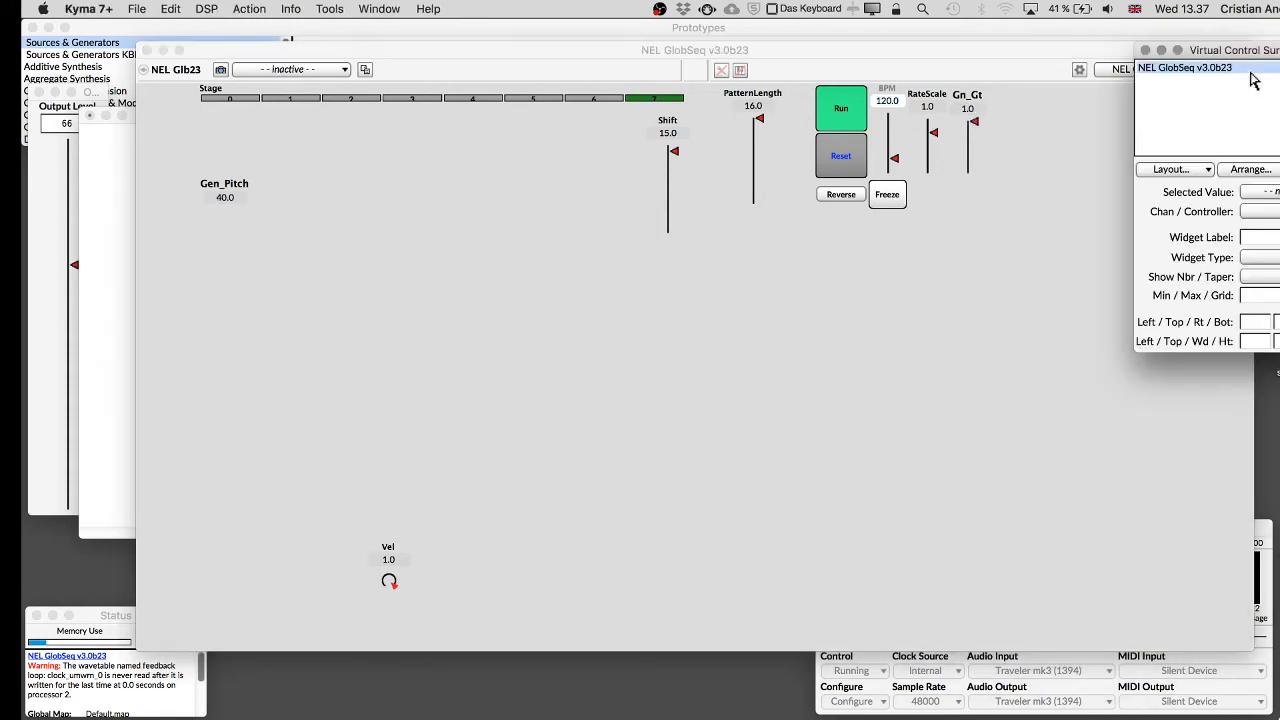
{"action": "left_click", "coordinate": [1040, 145]}
{"action": "left_click", "coordinate": [966, 135]}
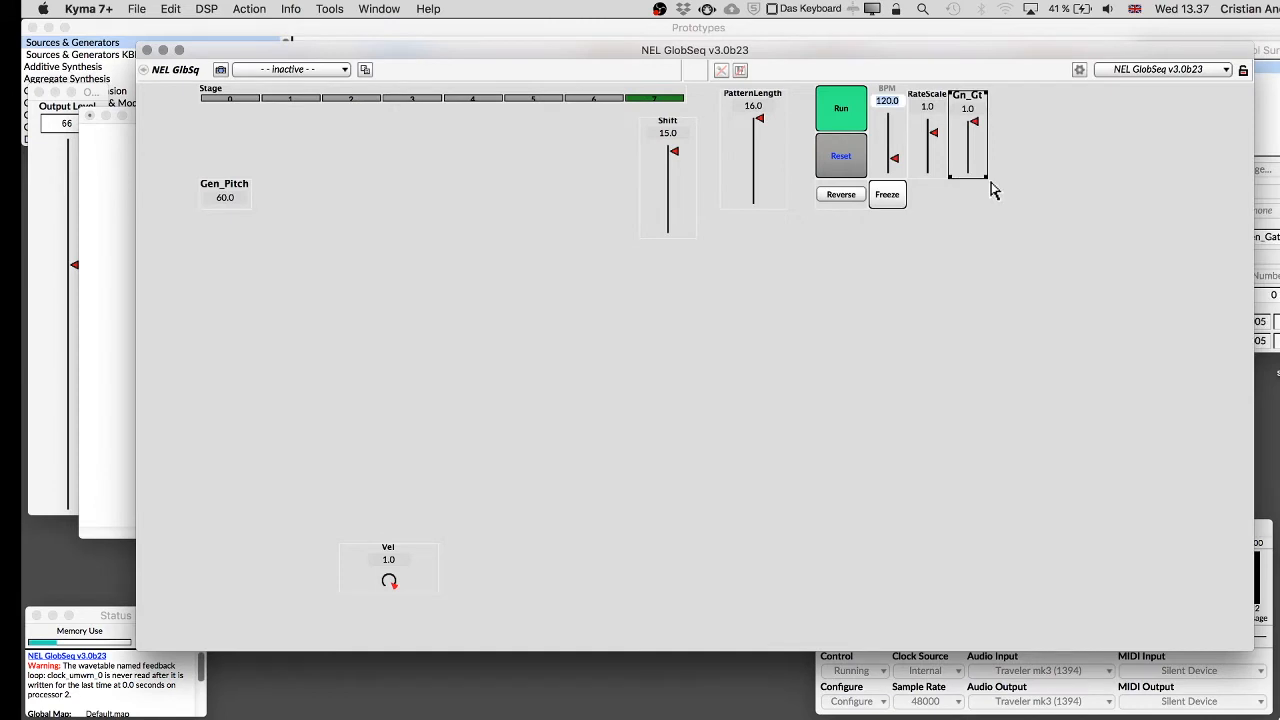
{"action": "left_click_drag", "start_coordinate": [987, 177], "coordinate": [1015, 177]}
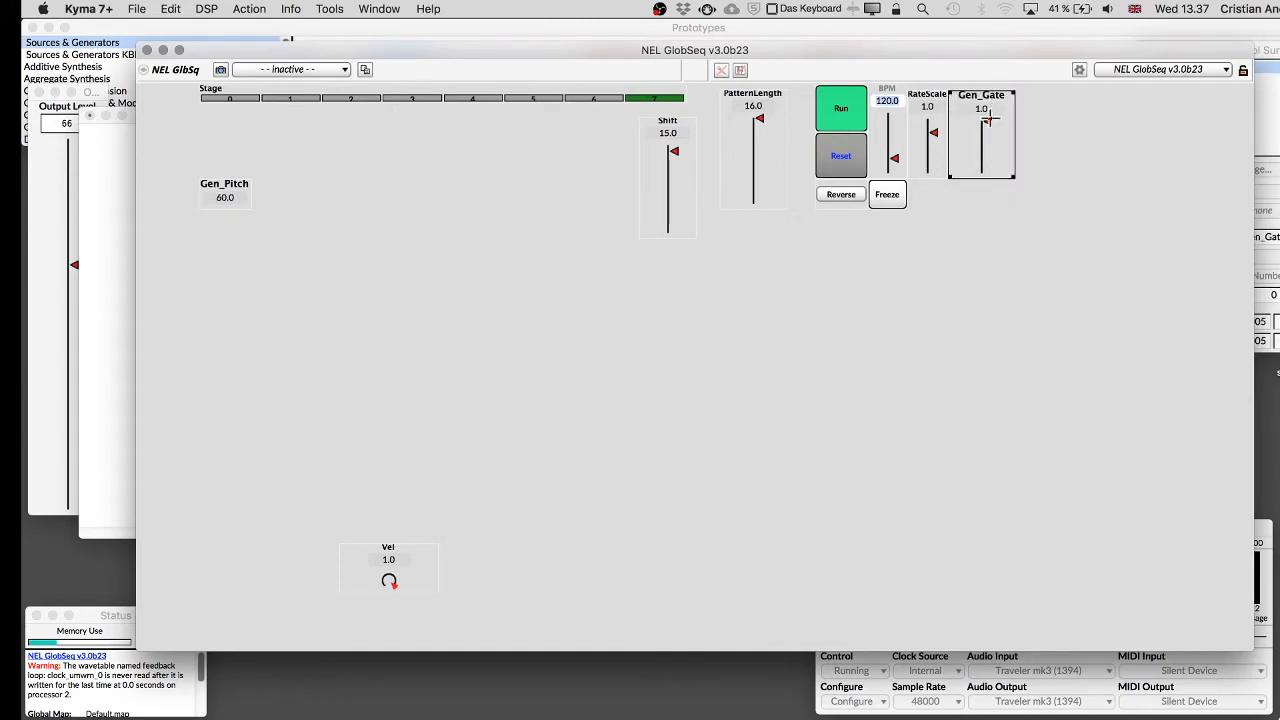
{"action": "left_click_drag", "start_coordinate": [226, 191], "coordinate": [1016, 209]}
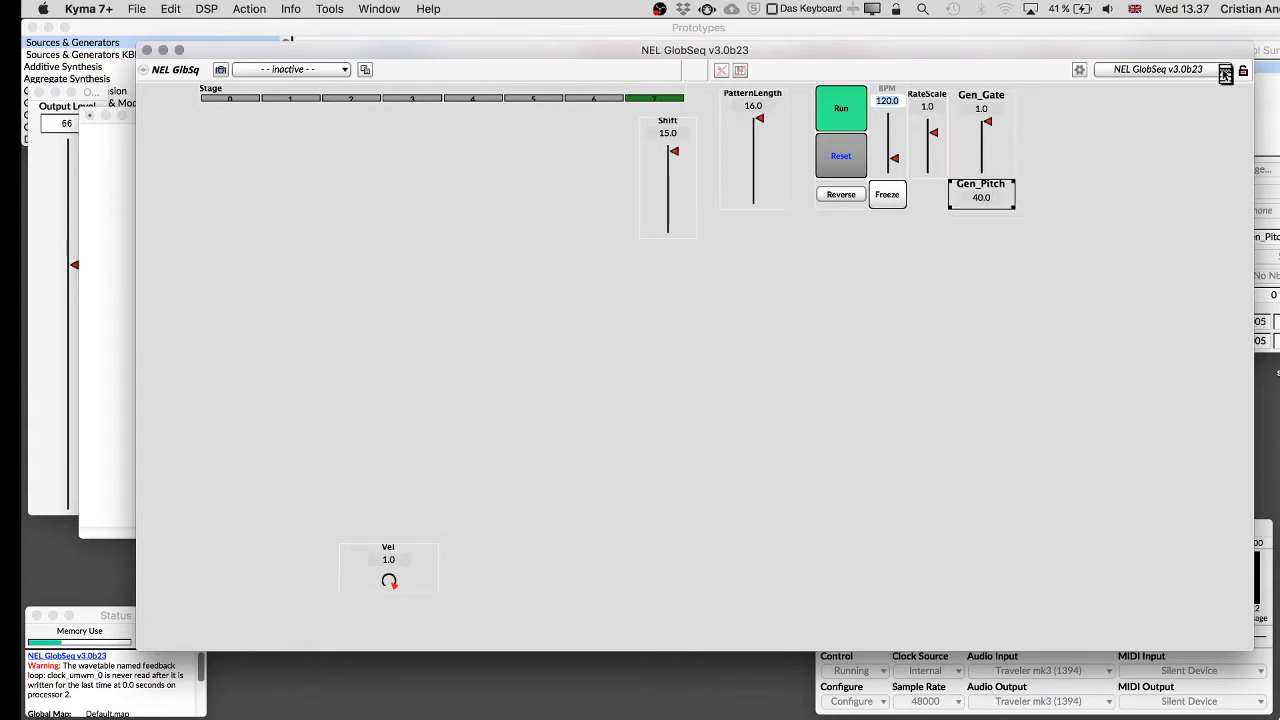
{"action": "left_click", "coordinate": [1270, 51]}
{"action": "left_click", "coordinate": [1145, 51]}
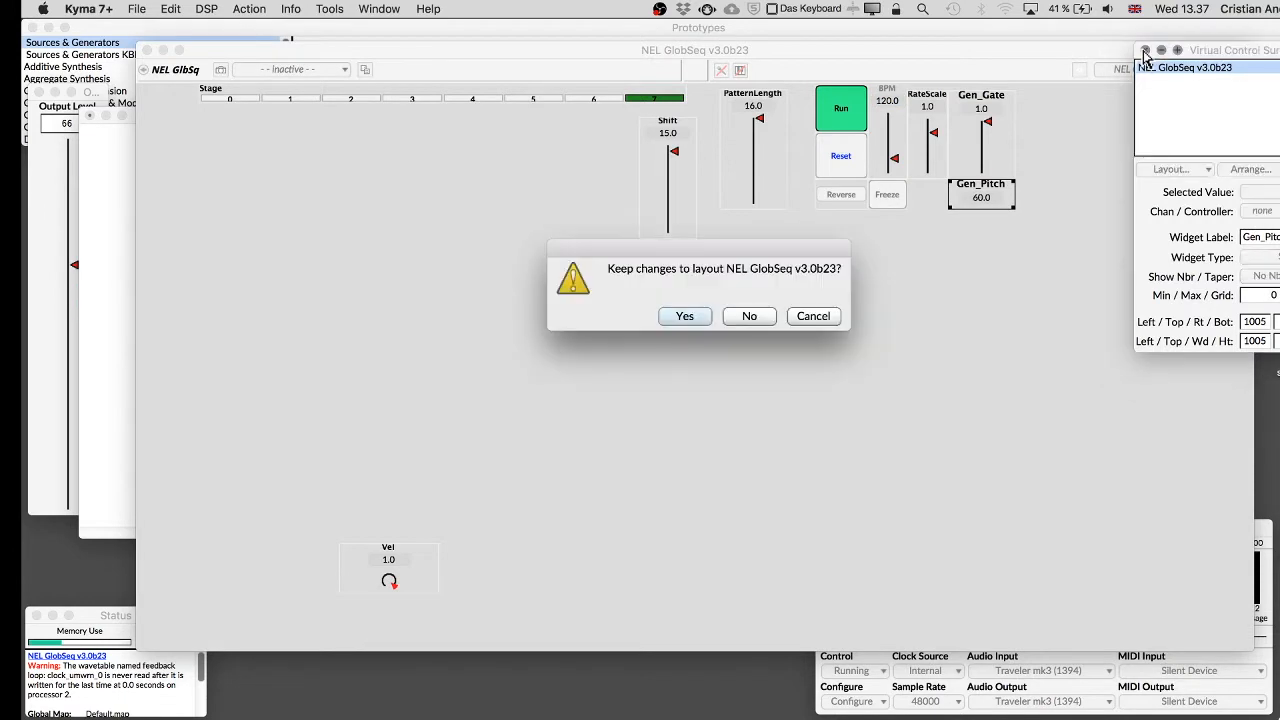
{"action": "left_click", "coordinate": [688, 318]}
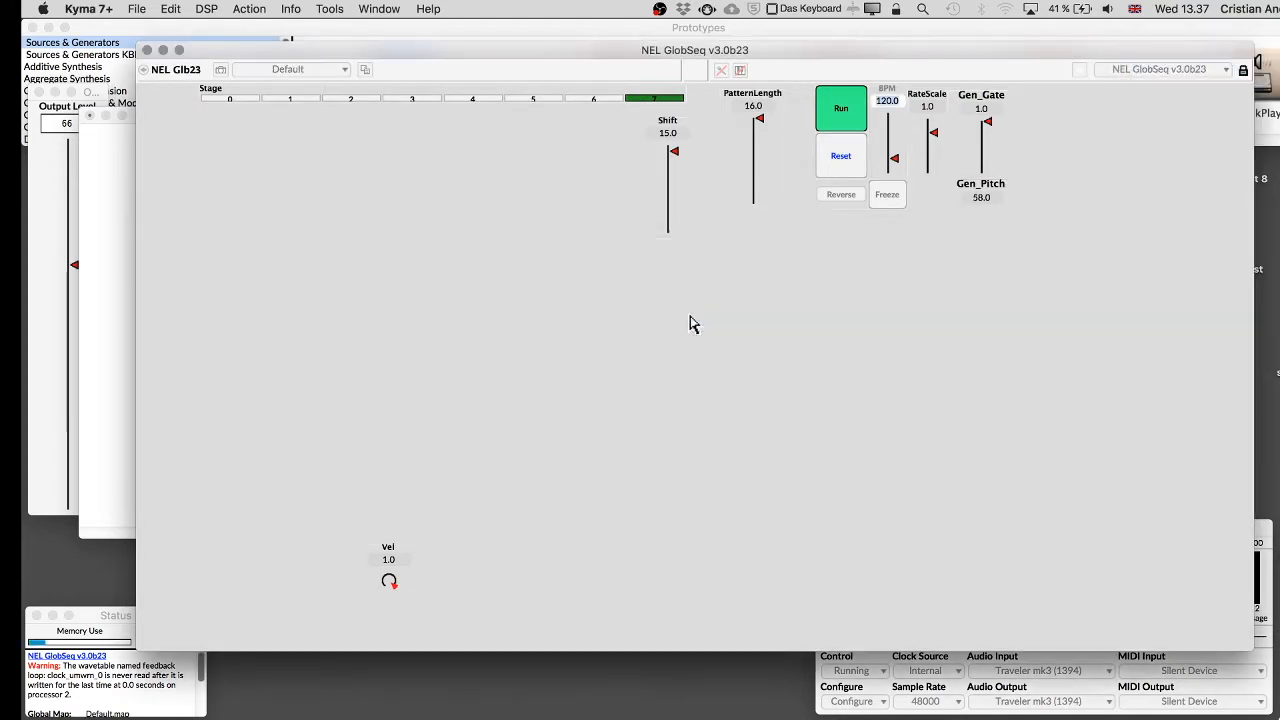
Set Shift to 0 and change the Gen_Gate widget type to Button (fill).
{"action": "left_click_drag", "start_coordinate": [674, 152], "coordinate": [672, 323]}
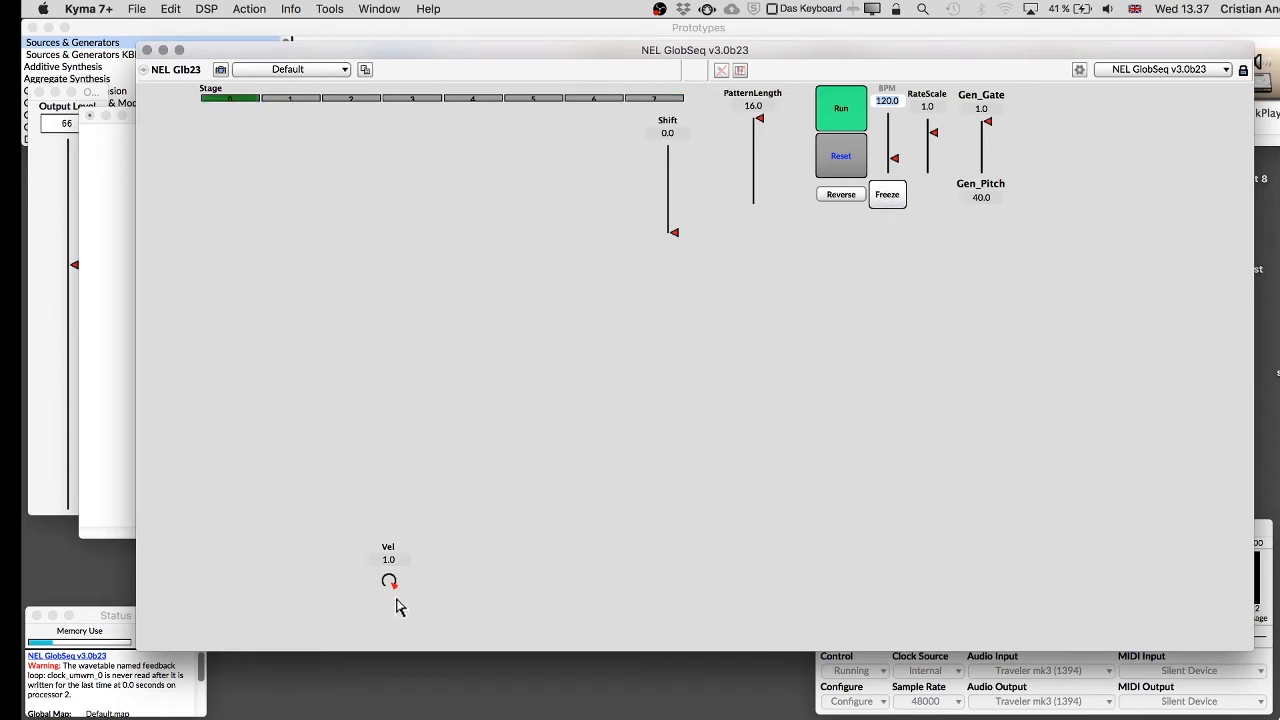
{"action": "right_click", "coordinate": [990, 145]}
{"action": "mouse_move", "coordinate": [990, 154]}
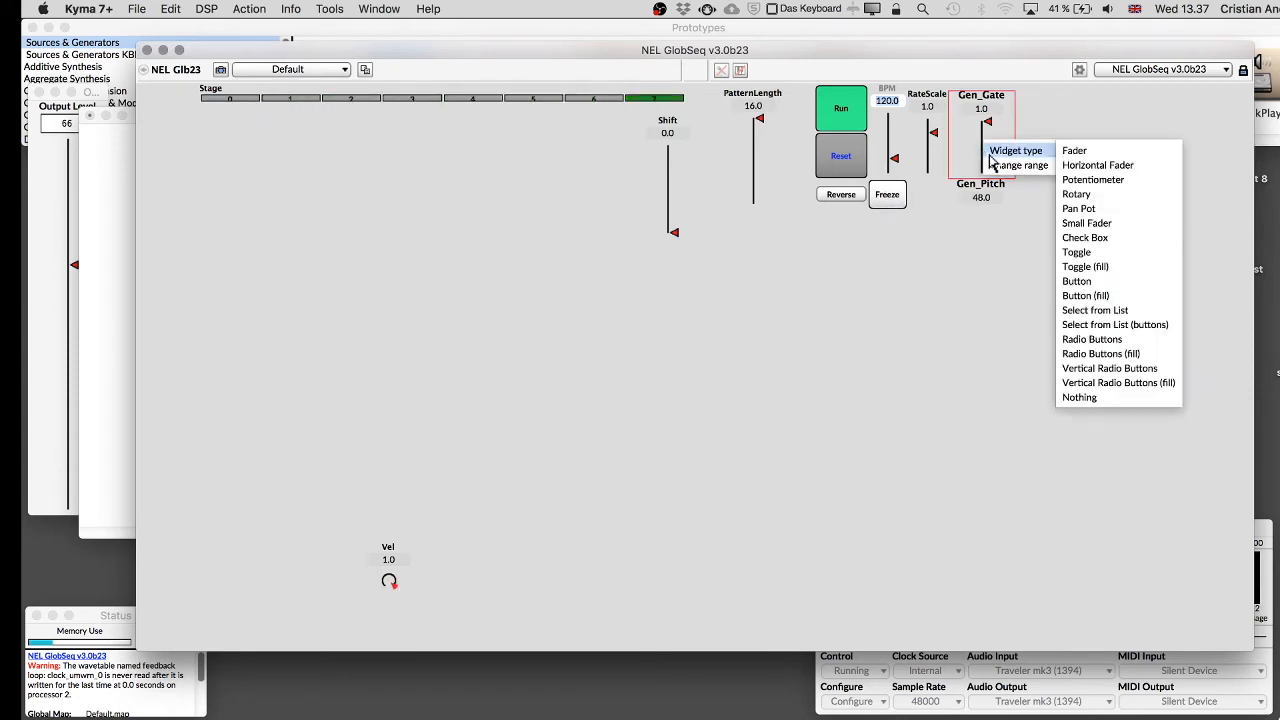
{"action": "left_click", "coordinate": [1112, 296]}
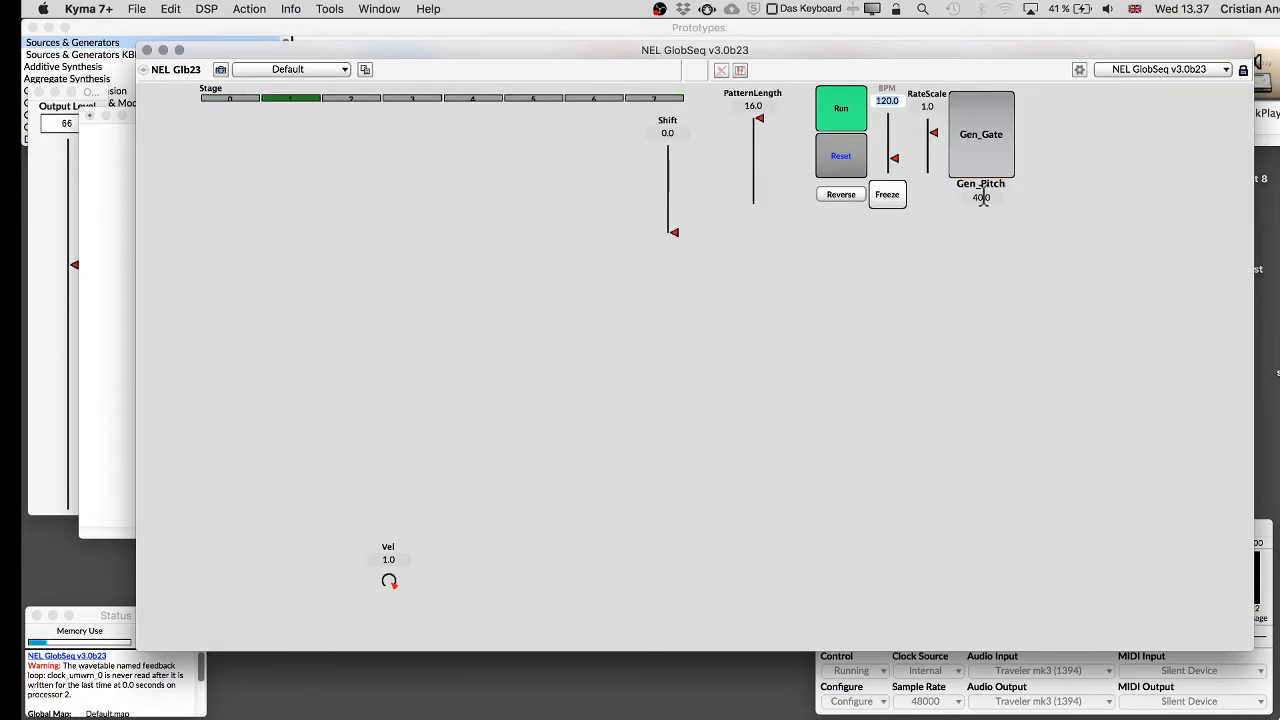
Unlock the layout and set the Gen_Pitch widget to display its number.
{"action": "left_click", "coordinate": [1243, 71]}
{"action": "left_click", "coordinate": [976, 202]}
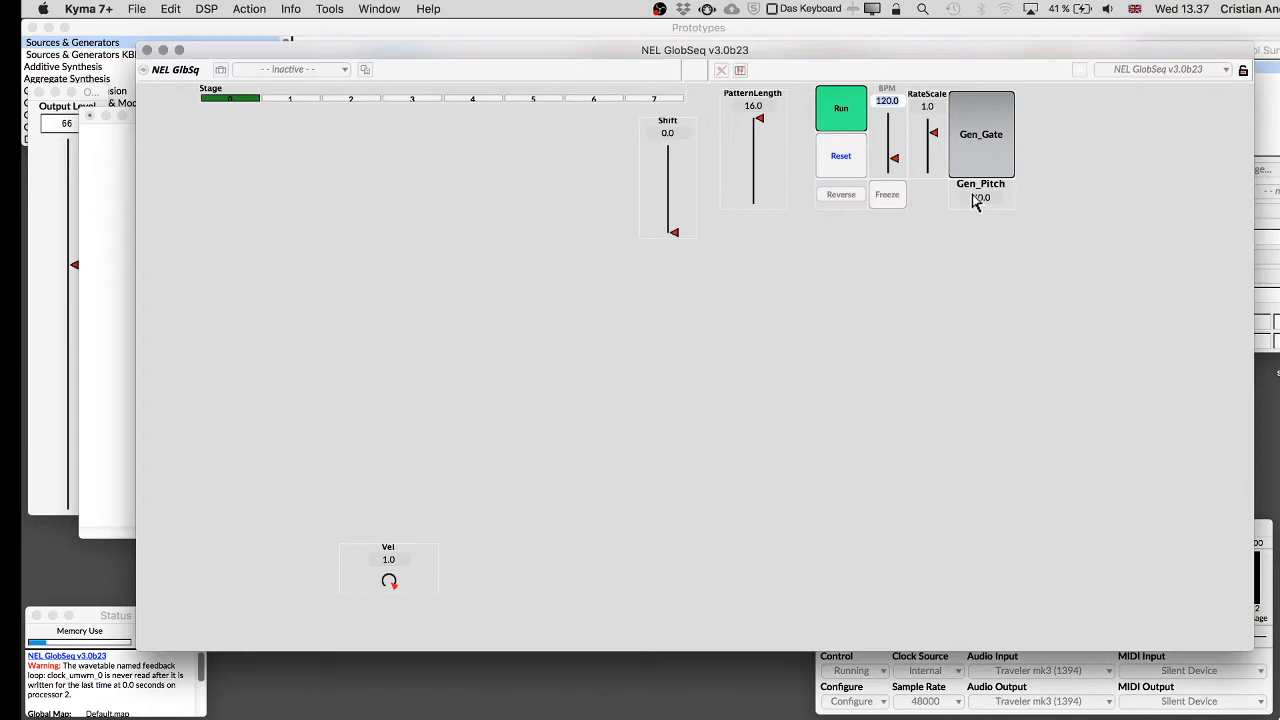
{"action": "left_click", "coordinate": [1265, 169]}
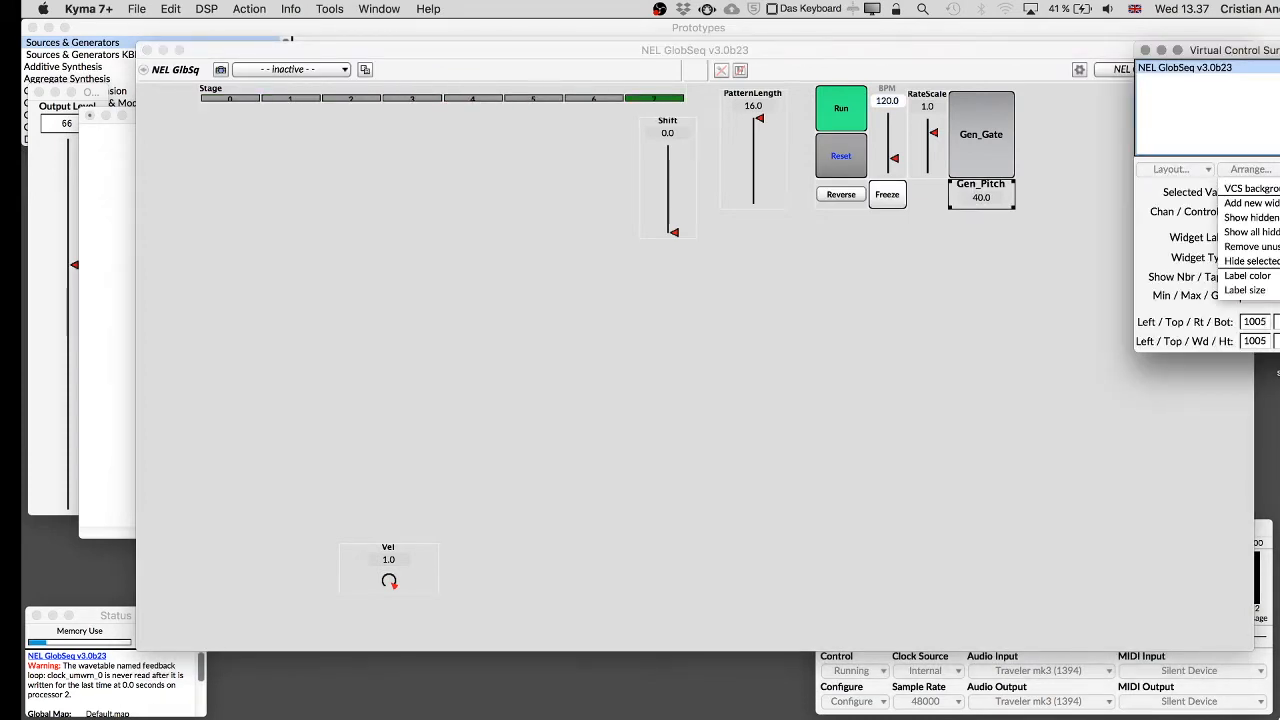
{"action": "key", "text": "Escape"}
{"action": "left_click", "coordinate": [1274, 257]}
{"action": "left_click", "coordinate": [1275, 256]}
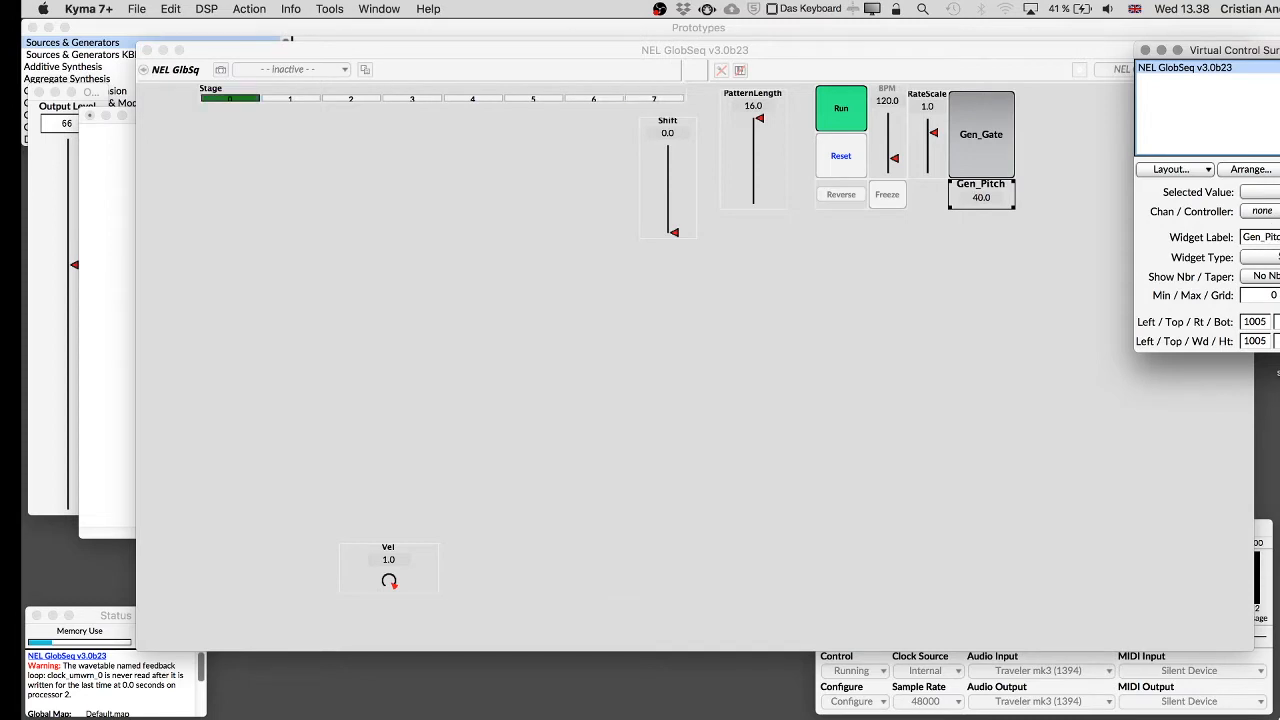
{"action": "left_click", "coordinate": [1265, 170]}
{"action": "key", "text": "Escape"}
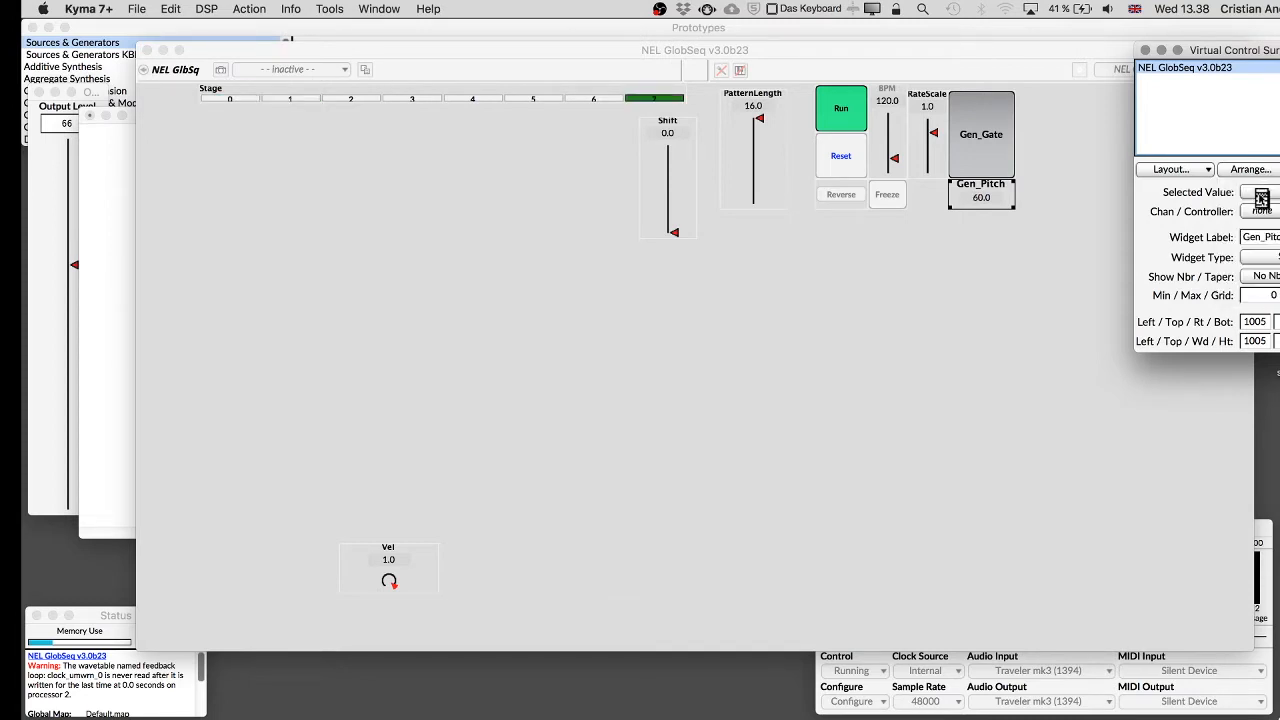
{"action": "left_click", "coordinate": [1266, 277]}
{"action": "left_click", "coordinate": [1263, 296]}
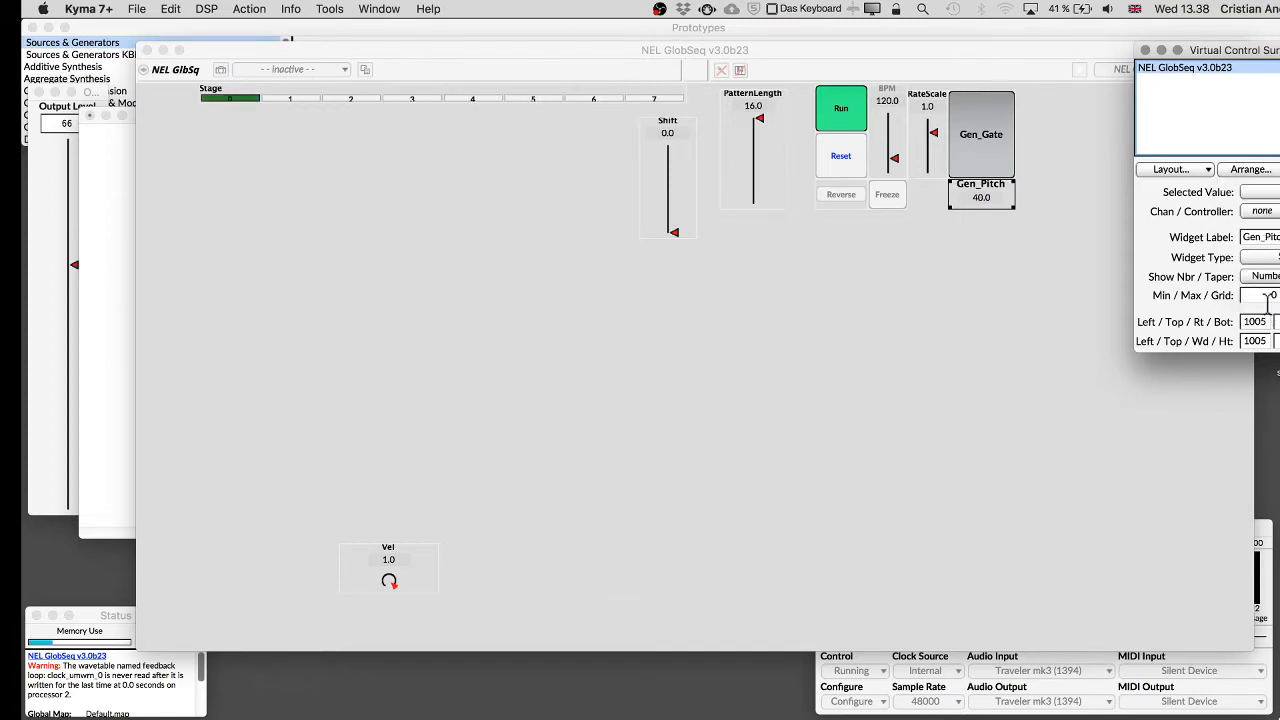
{"action": "left_click", "coordinate": [1262, 257]}
{"action": "left_click", "coordinate": [1259, 276]}
Enlarge the Gen_Pitch widget's number size and box, then keep the layout changes.
{"action": "left_click", "coordinate": [1250, 169]}
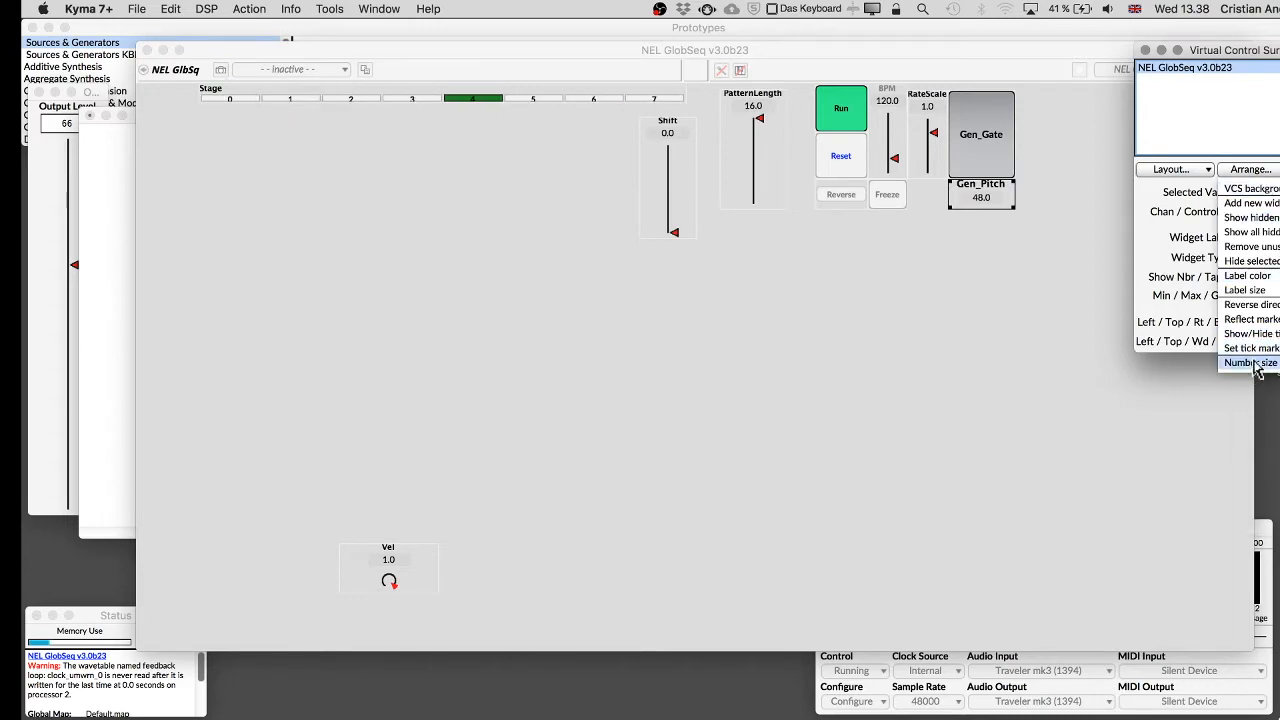
{"action": "left_click", "coordinate": [1250, 362]}
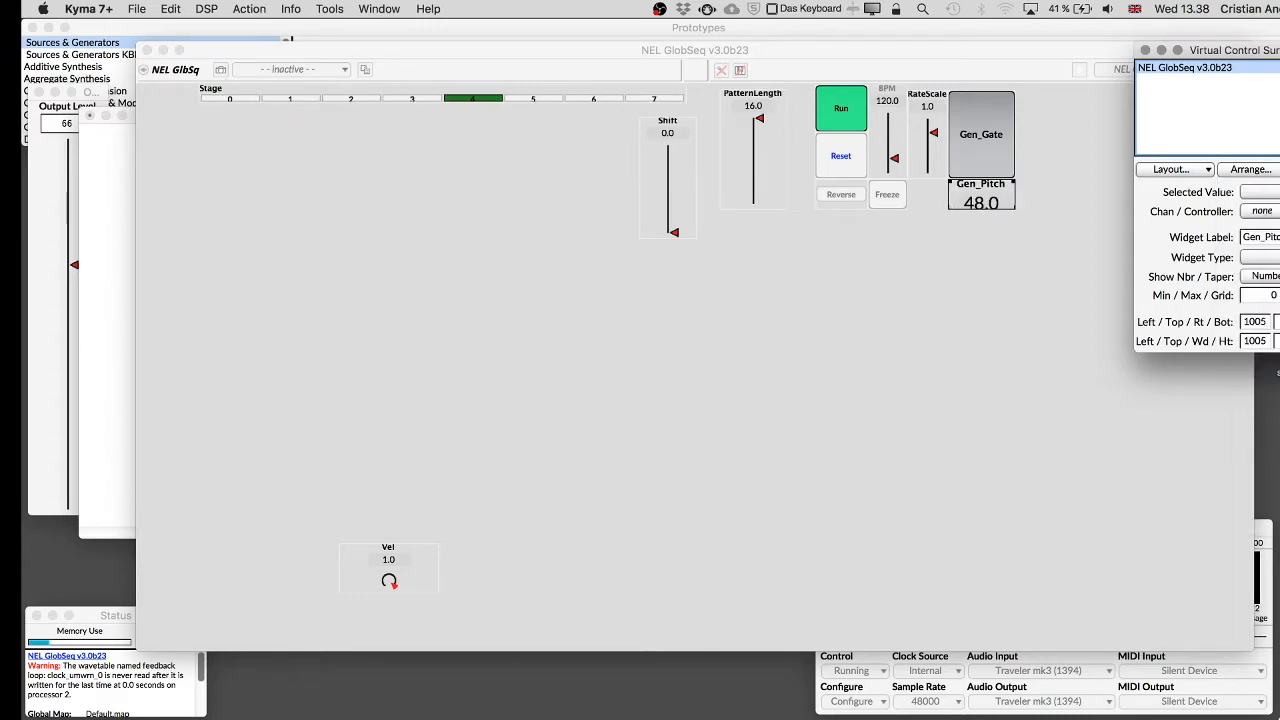
{"action": "left_click", "coordinate": [1012, 214]}
{"action": "left_click_drag", "start_coordinate": [1013, 208], "coordinate": [1014, 220]}
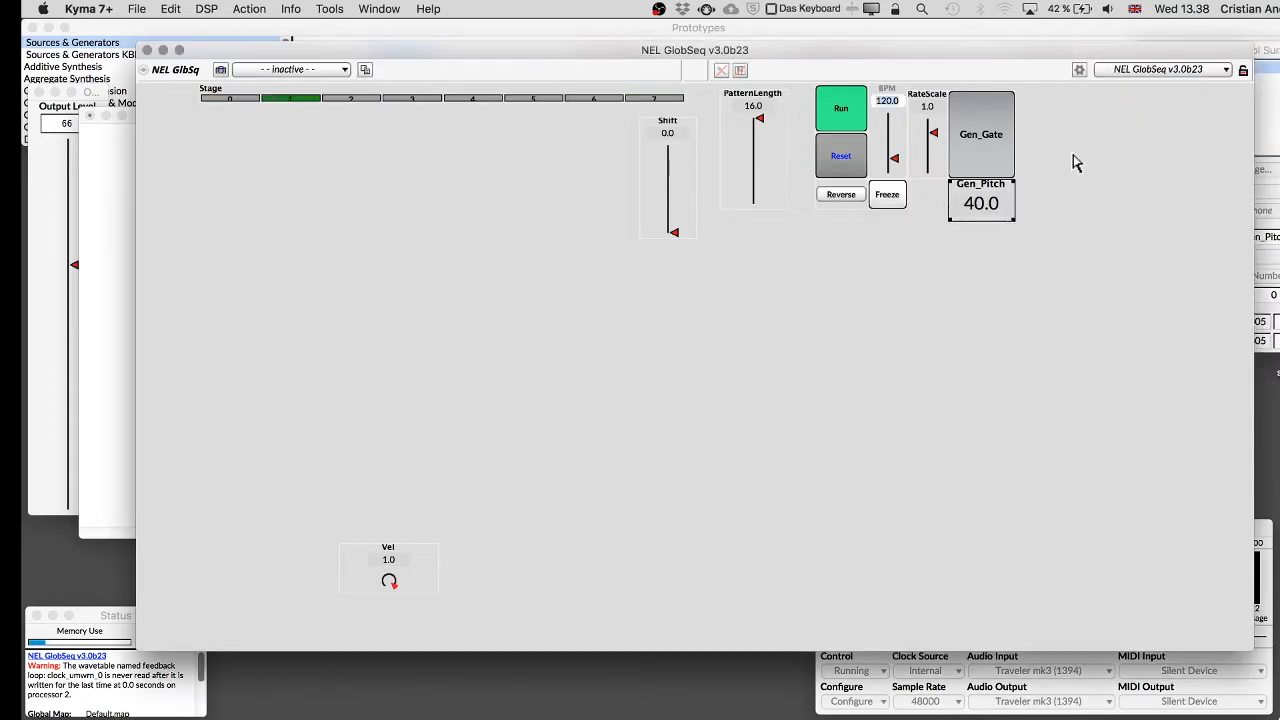
{"action": "left_click", "coordinate": [1275, 52]}
{"action": "left_click", "coordinate": [1146, 50]}
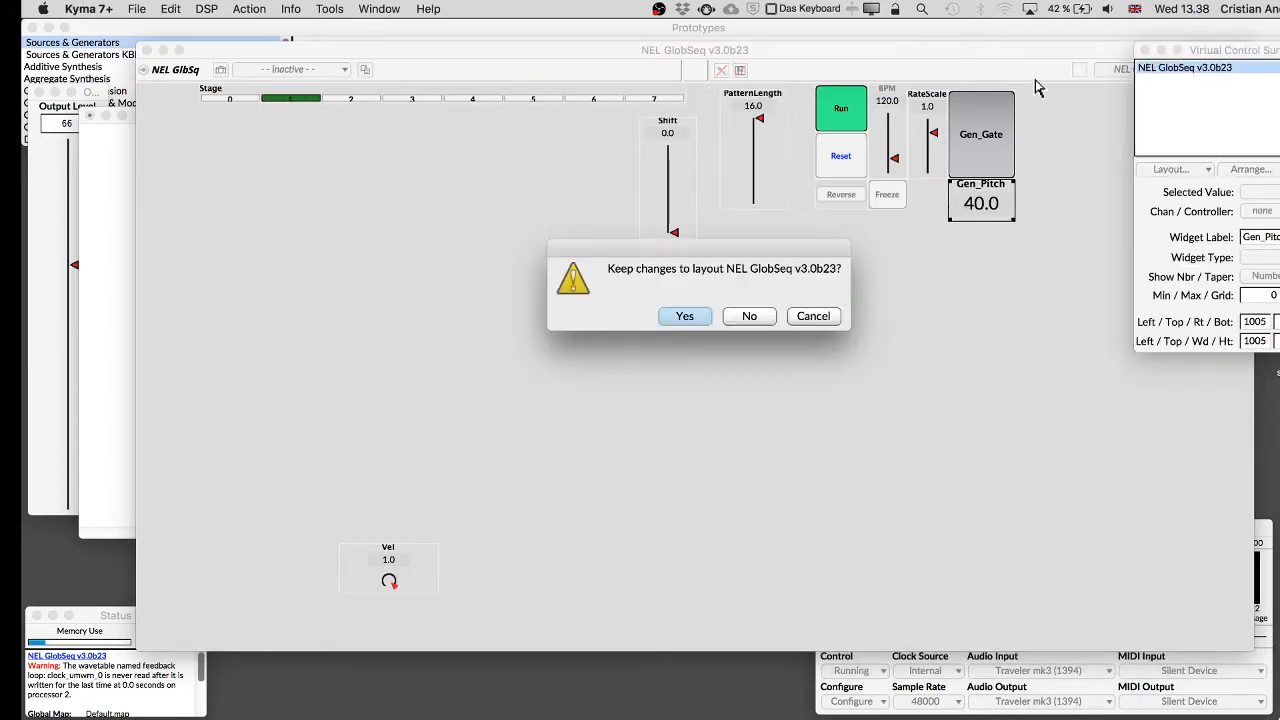
{"action": "left_click", "coordinate": [688, 320]}
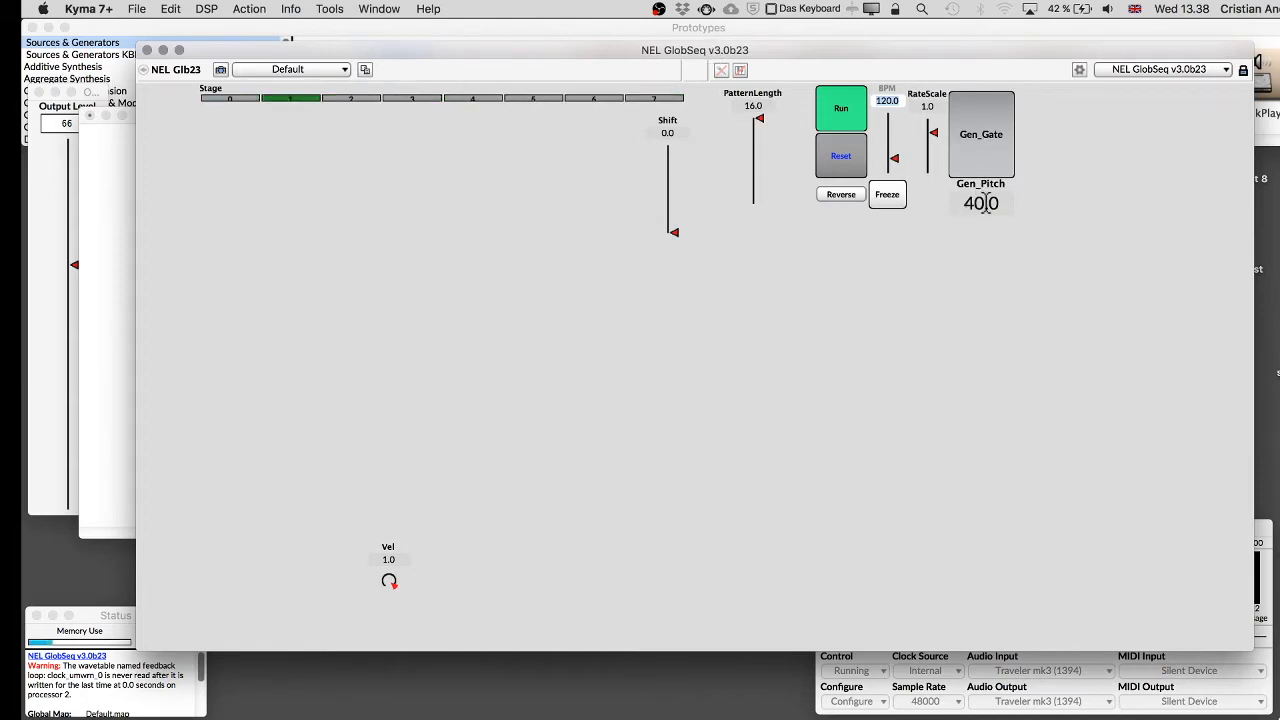
{"action": "mouse_move", "coordinate": [920, 58]}
{"action": "left_mouse_down"}
{"action": "mouse_move", "coordinate": [920, 133]}
{"action": "mouse_move", "coordinate": [918, 45]}
{"action": "left_mouse_up"}
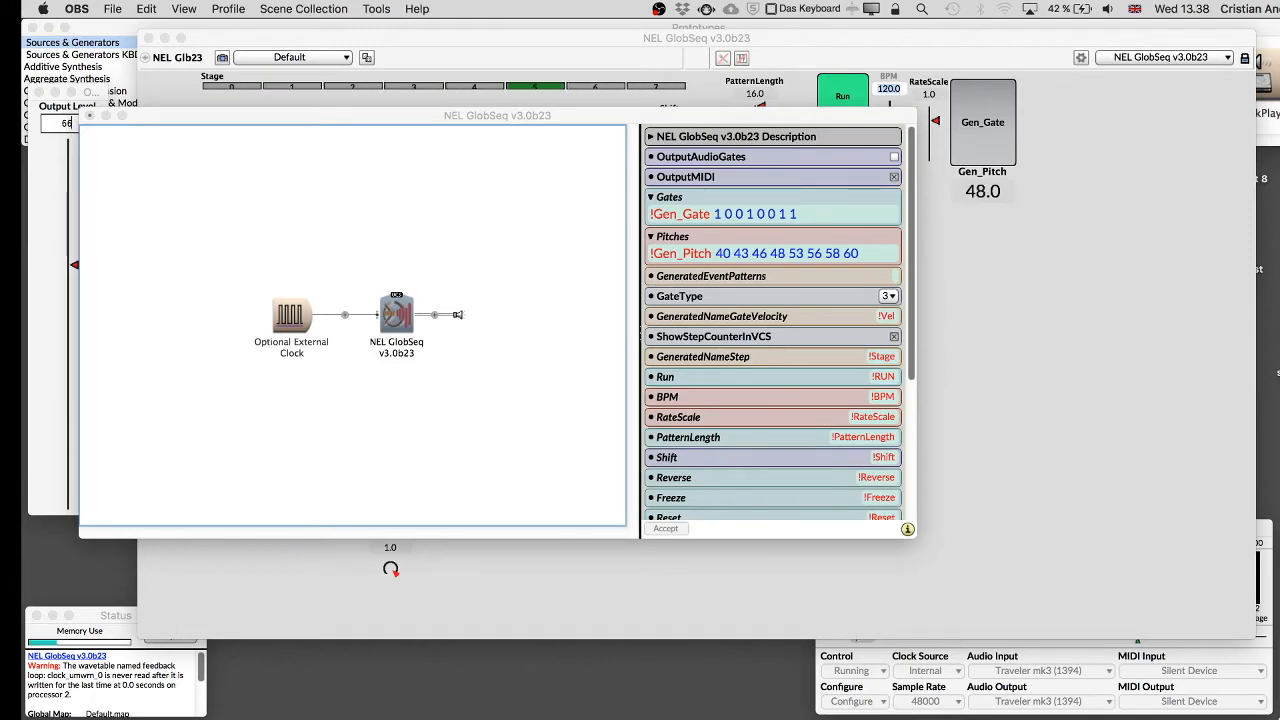
Examine how each value in the Gates pattern lines up with a value in the Pitches pattern.
{"action": "left_click", "coordinate": [710, 220]}
{"action": "left_click", "coordinate": [710, 220]}
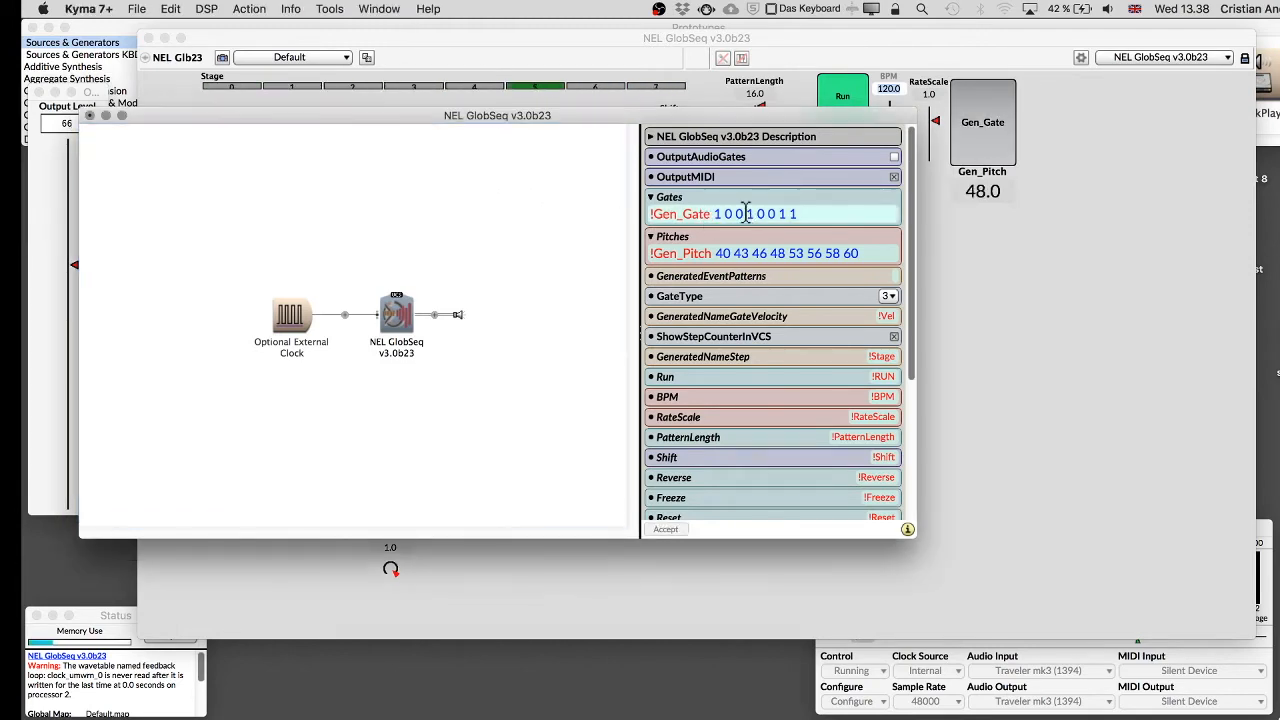
{"action": "left_click_drag", "start_coordinate": [716, 215], "coordinate": [810, 217]}
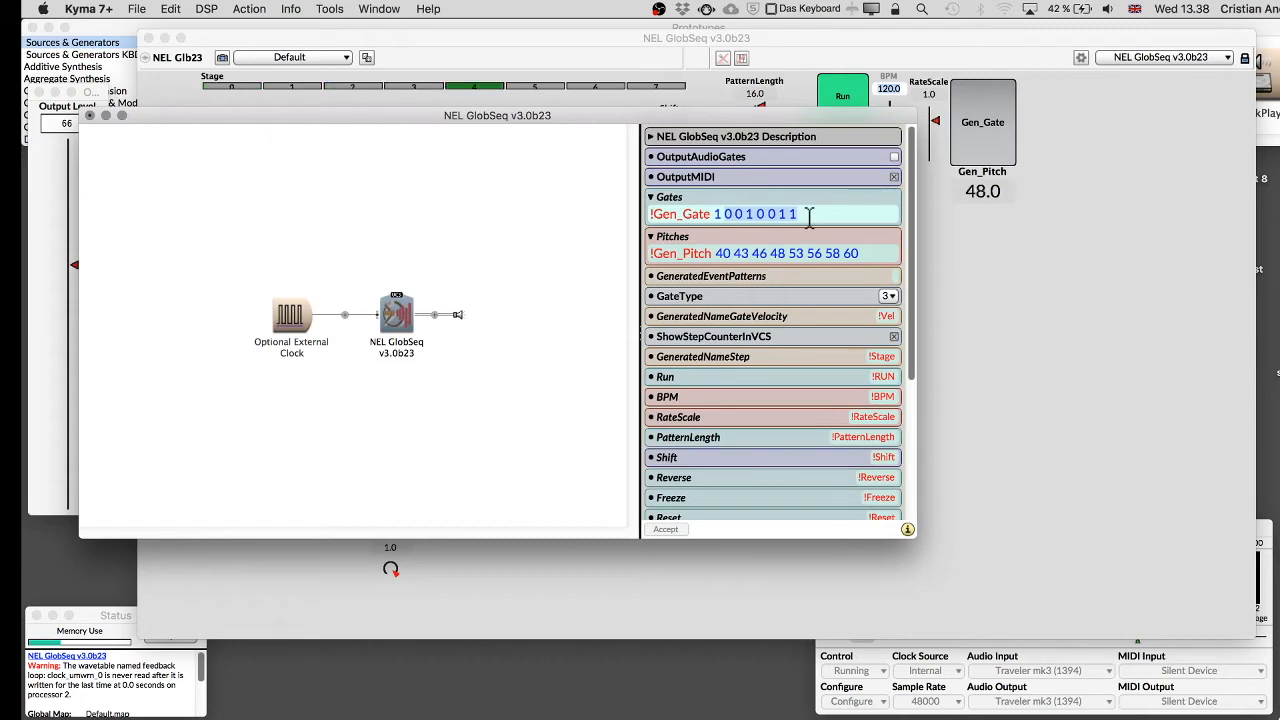
{"action": "left_click", "coordinate": [713, 215]}
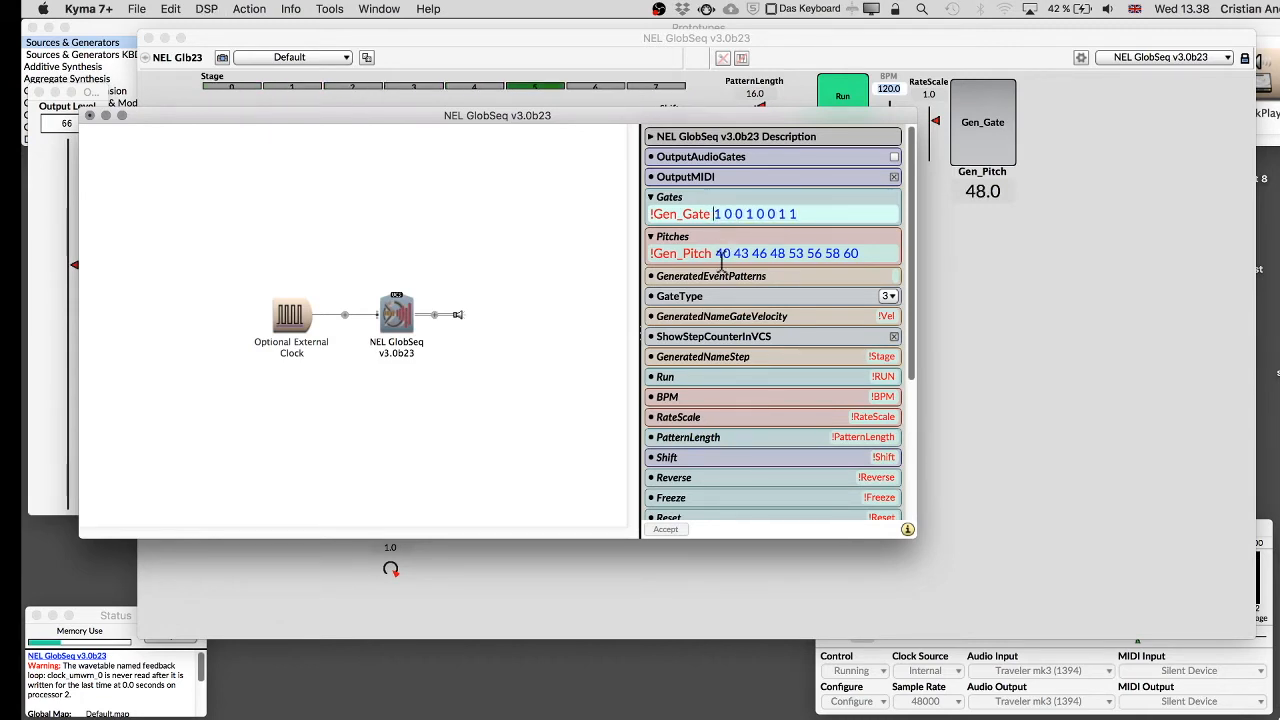
{"action": "left_click", "coordinate": [719, 254]}
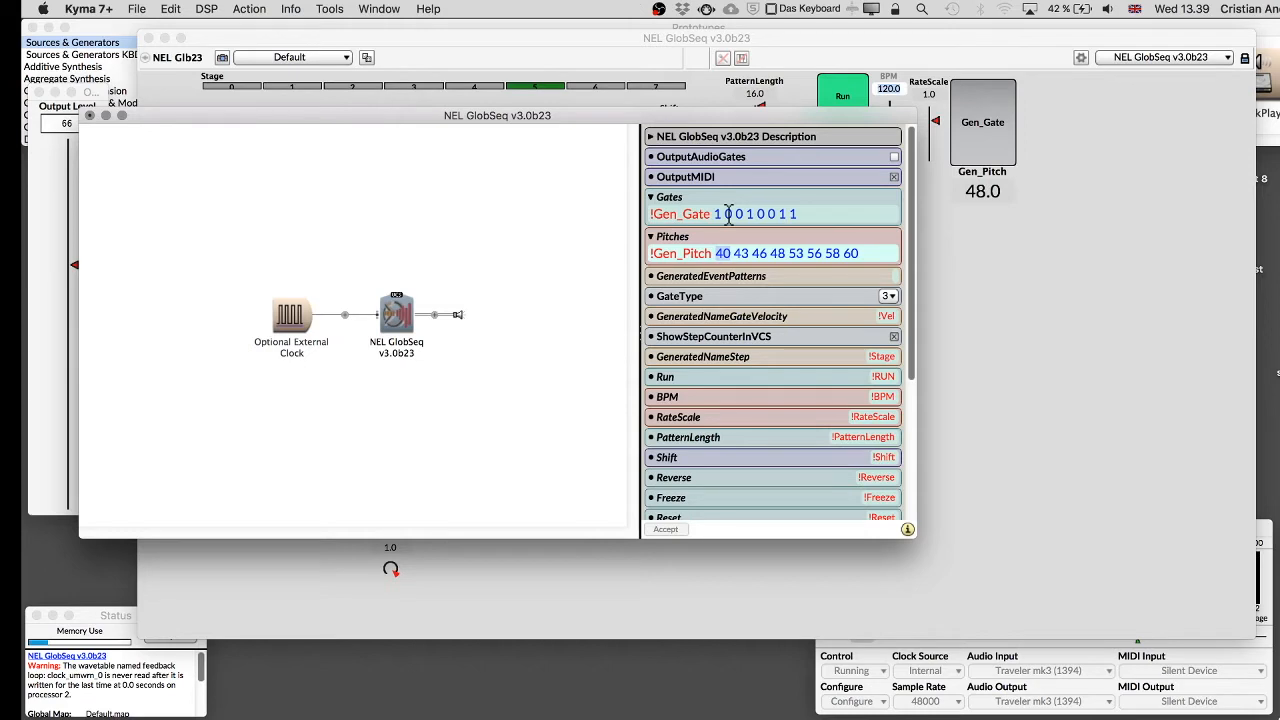
{"action": "left_click", "coordinate": [728, 216]}
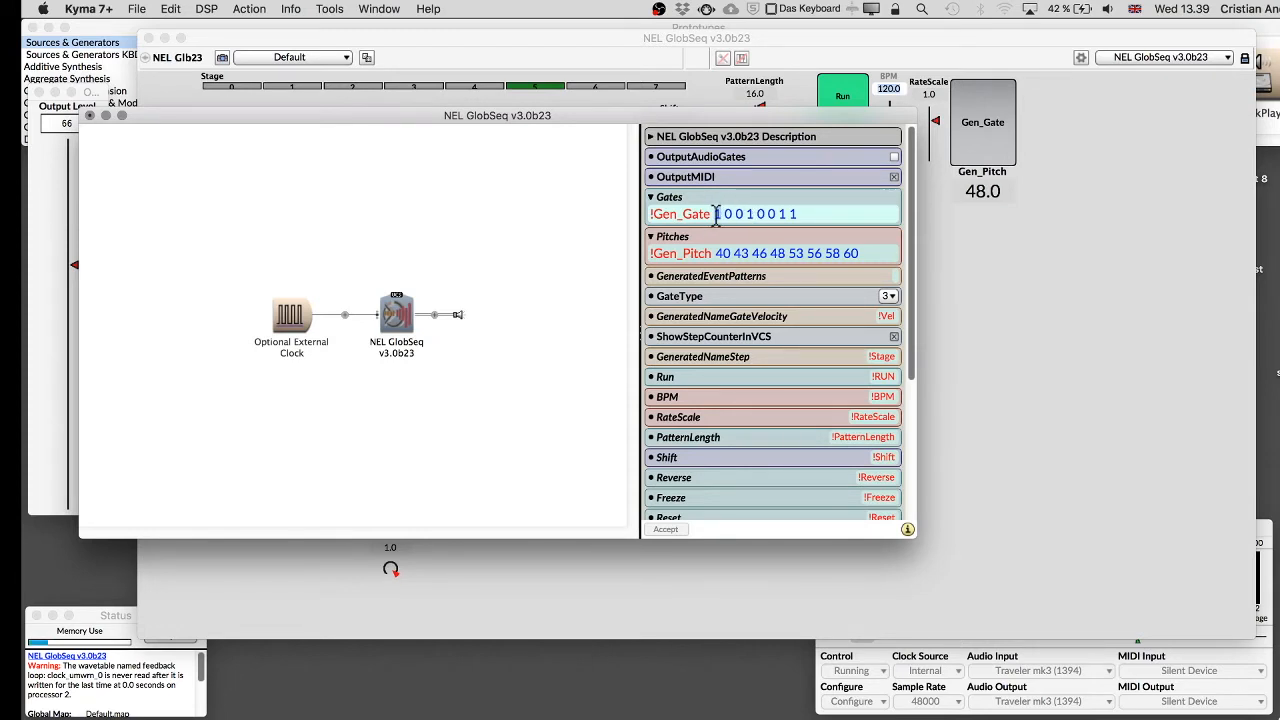
{"action": "double_click", "coordinate": [716, 214]}
{"action": "double_click", "coordinate": [724, 253]}
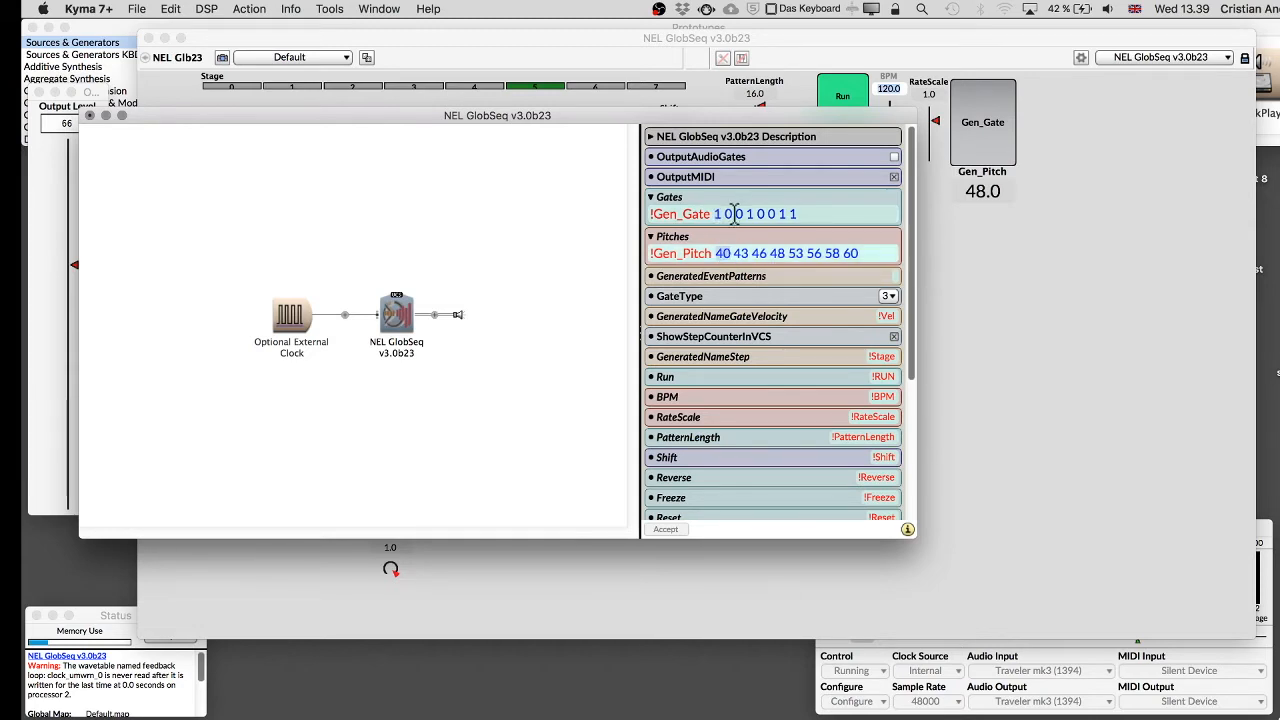
{"action": "double_click", "coordinate": [725, 215]}
{"action": "left_click", "coordinate": [727, 215]}
{"action": "left_click", "coordinate": [743, 253]}
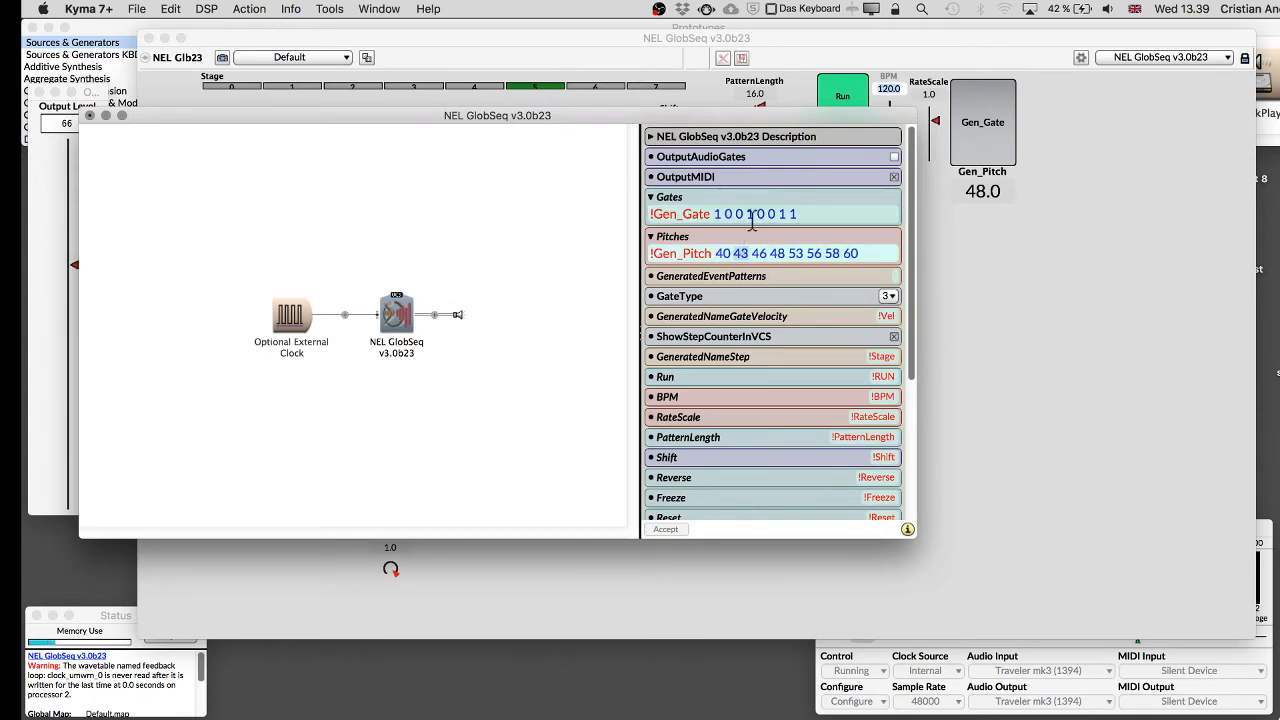
{"action": "left_click", "coordinate": [740, 215]}
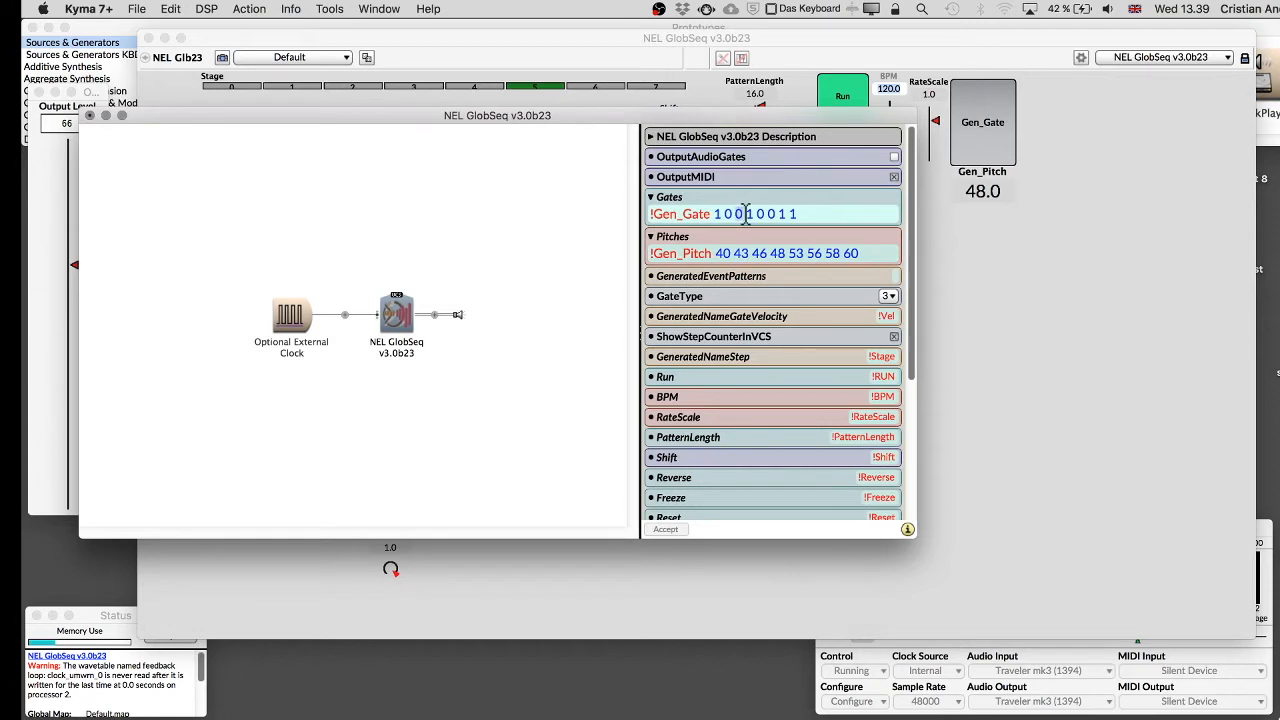
{"action": "left_click", "coordinate": [723, 253]}
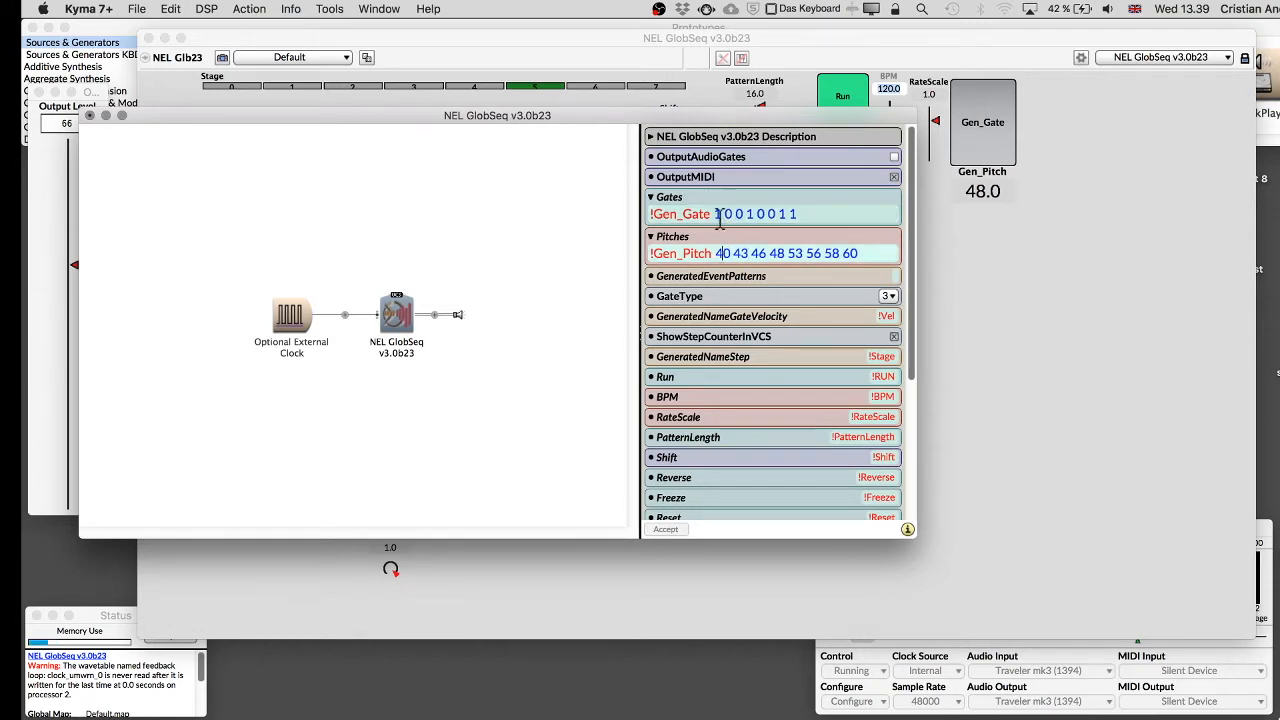
{"action": "left_click", "coordinate": [736, 216]}
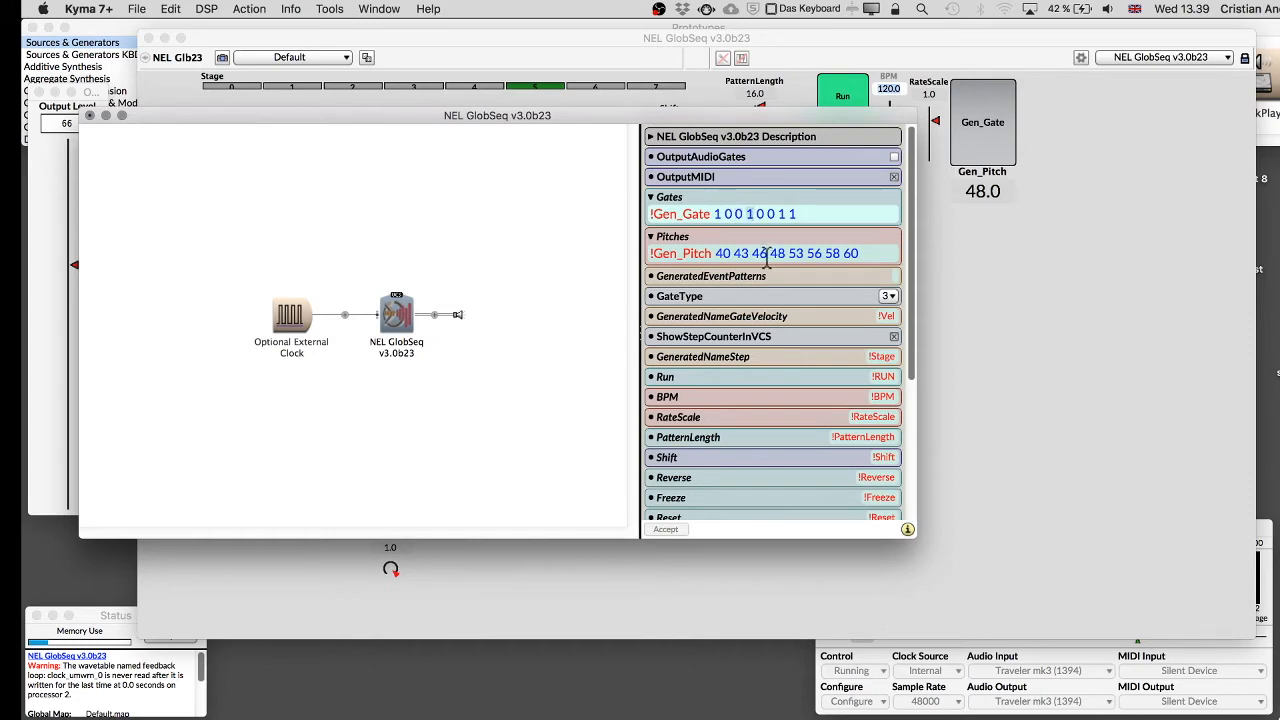
{"action": "double_click", "coordinate": [751, 215]}
{"action": "left_click", "coordinate": [777, 252]}
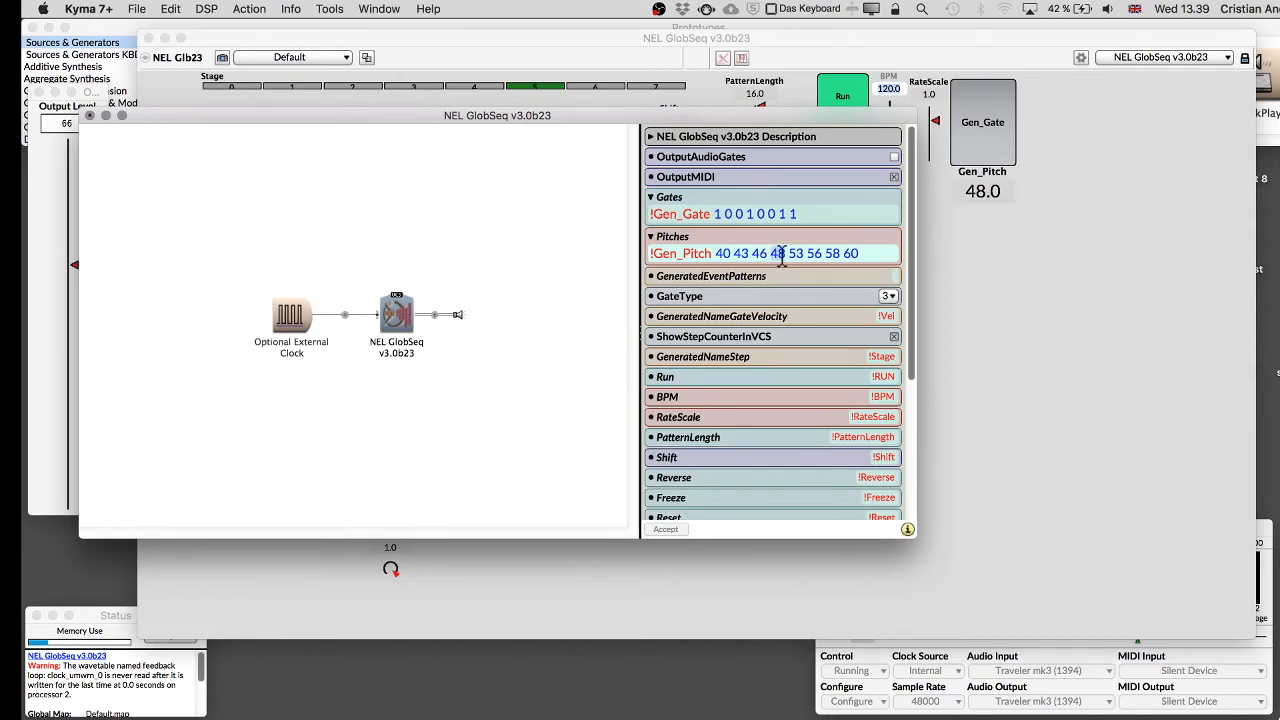
Reselect the NEL GlobSeq sound and append a #loop option to the end of the Gates pattern.
{"action": "left_click", "coordinate": [532, 244]}
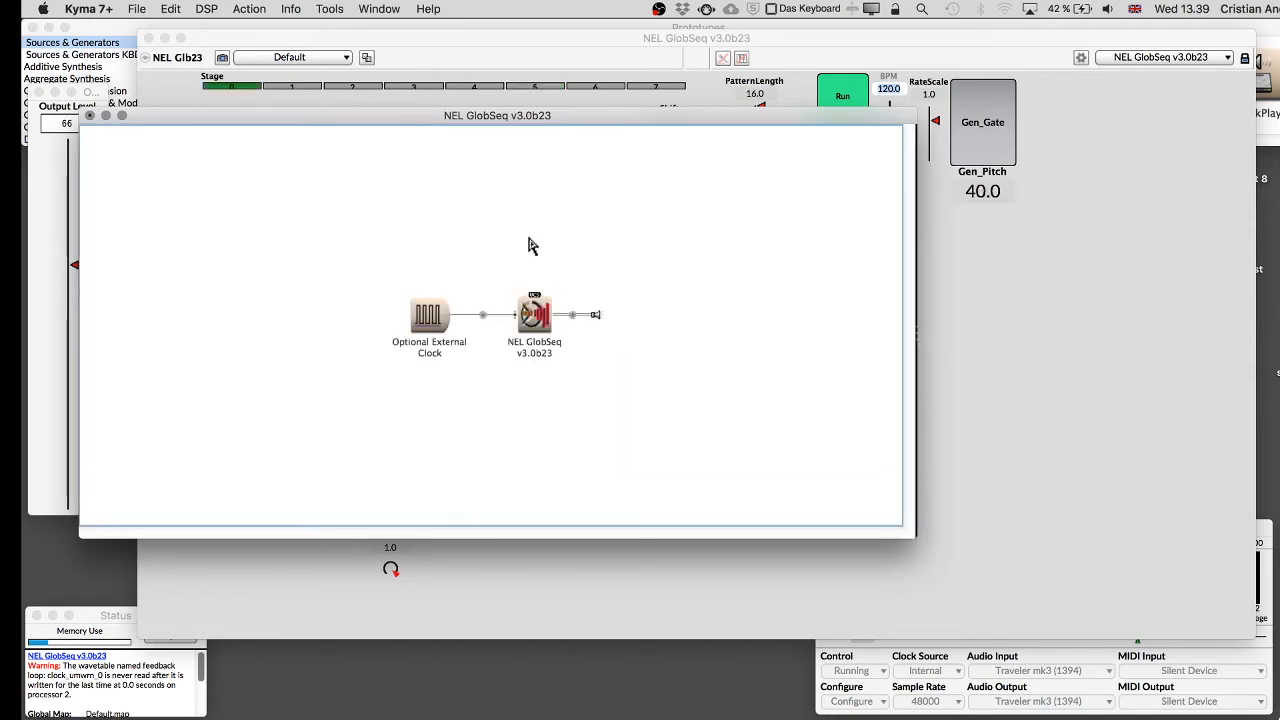
{"action": "left_click", "coordinate": [533, 311]}
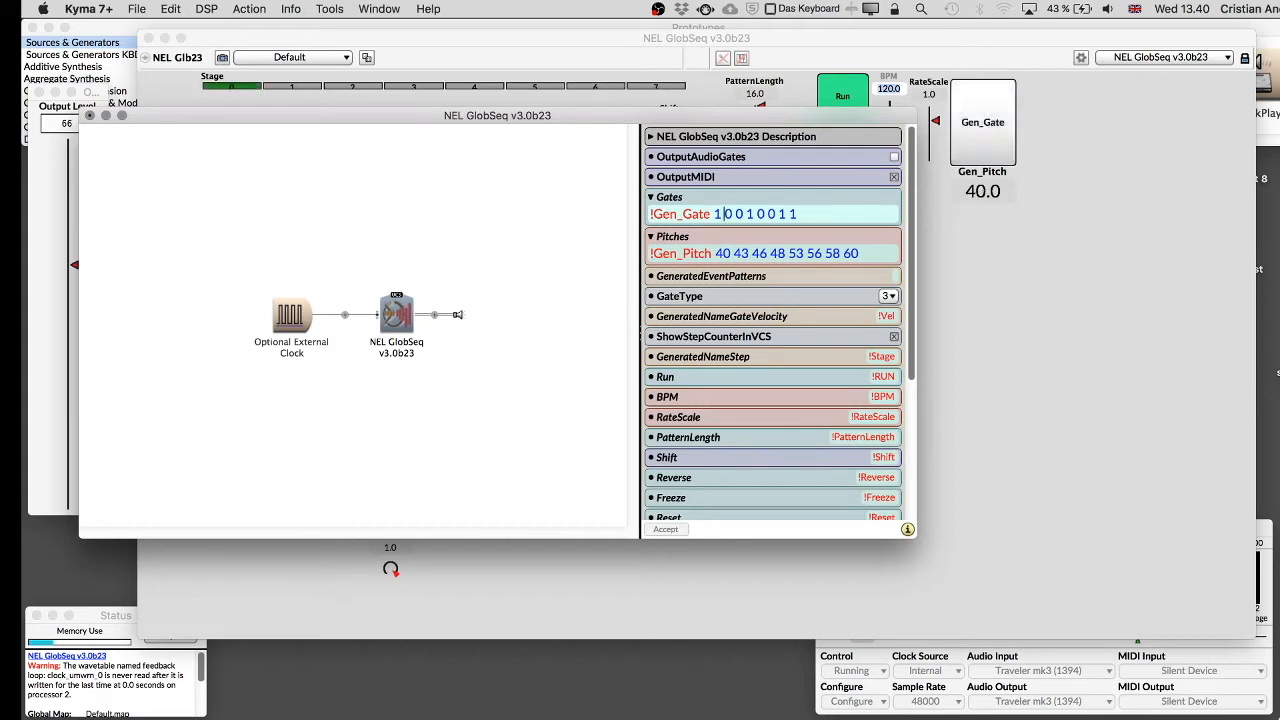
{"action": "left_click", "coordinate": [812, 214]}
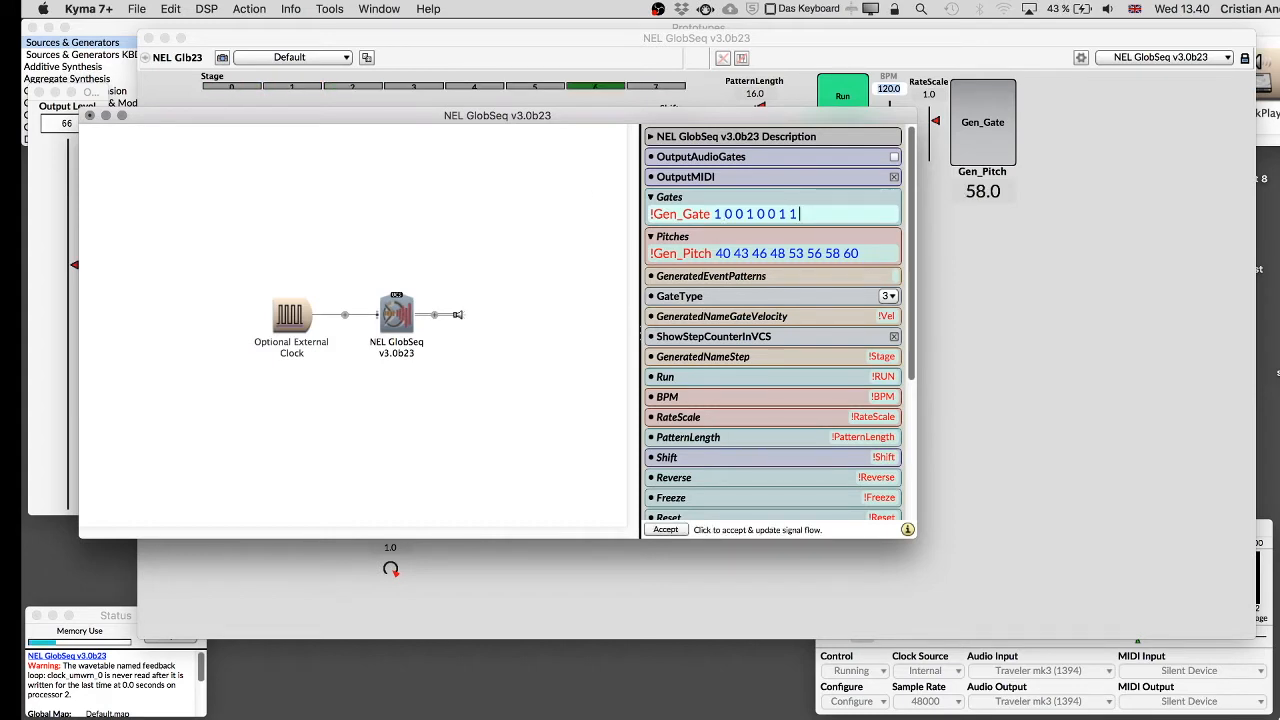
{"action": "left_click", "coordinate": [858, 253]}
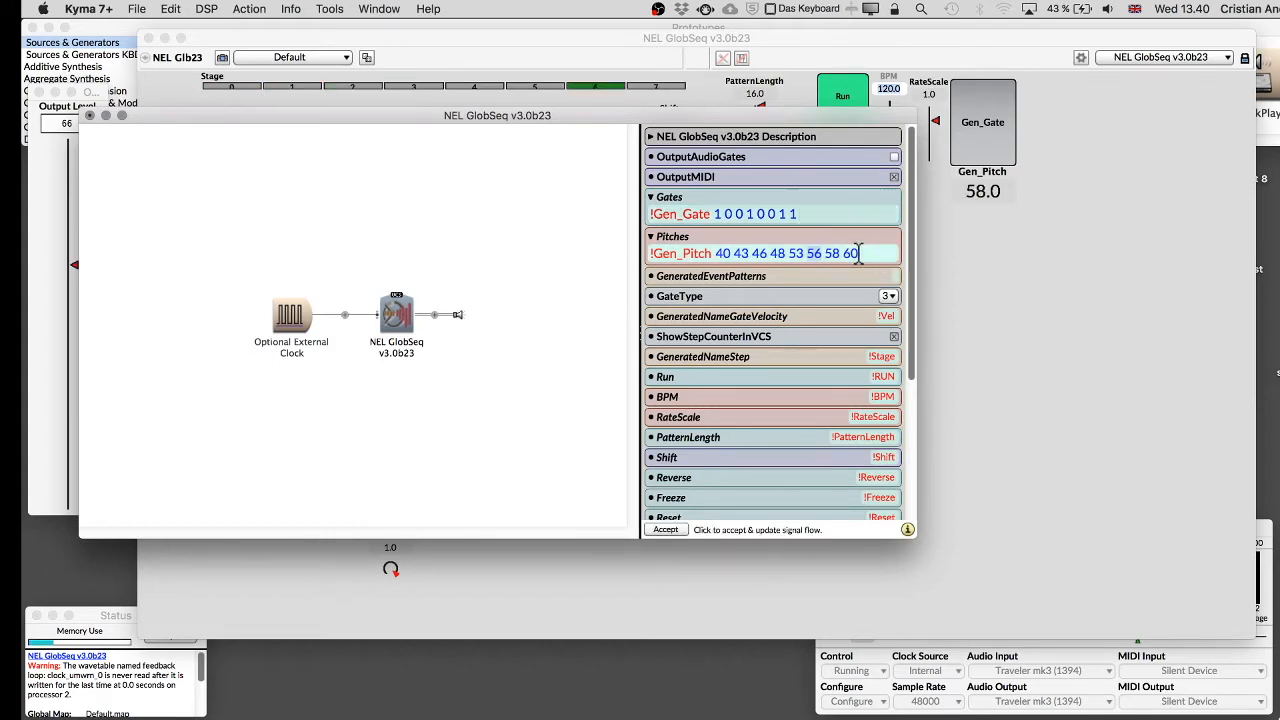
{"action": "left_click", "coordinate": [824, 213]}
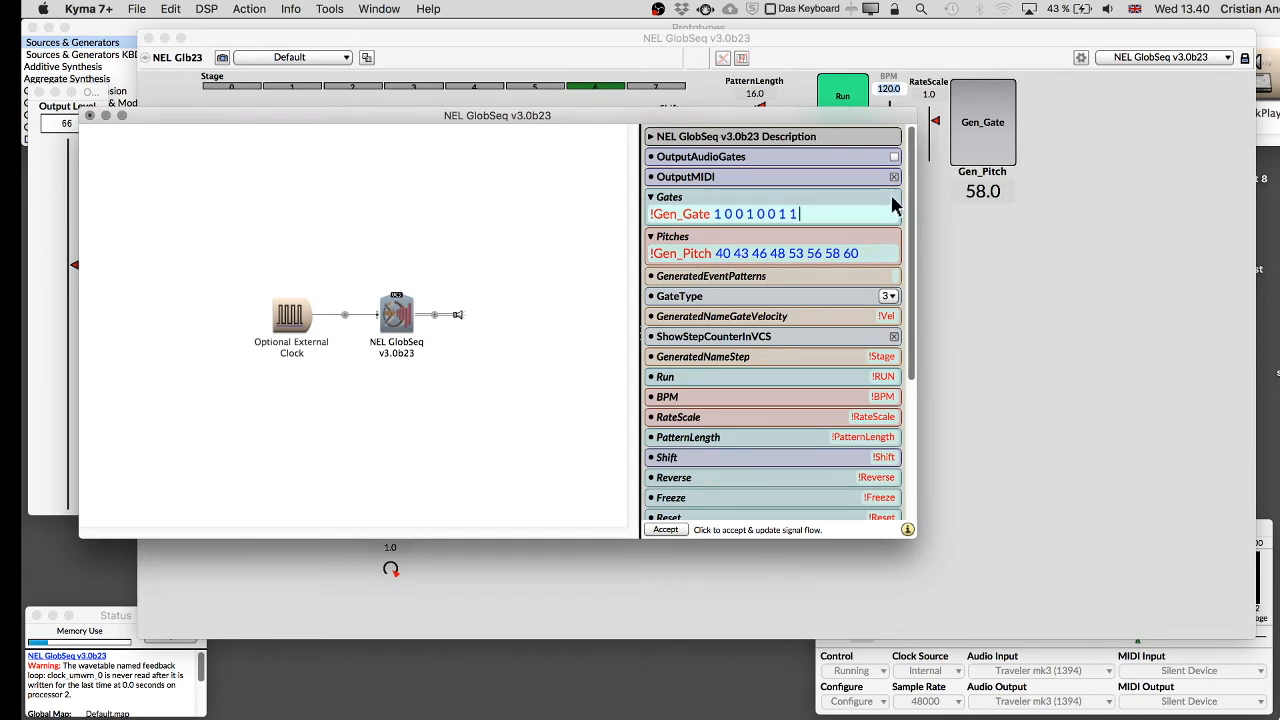
{"action": "type", "text": "#"}
Switch to the NELGlobalSequencer manual and read the optional pattern attributes #div, #loop, #glide and #cc.
{"action": "key", "text": "super+Tab"}
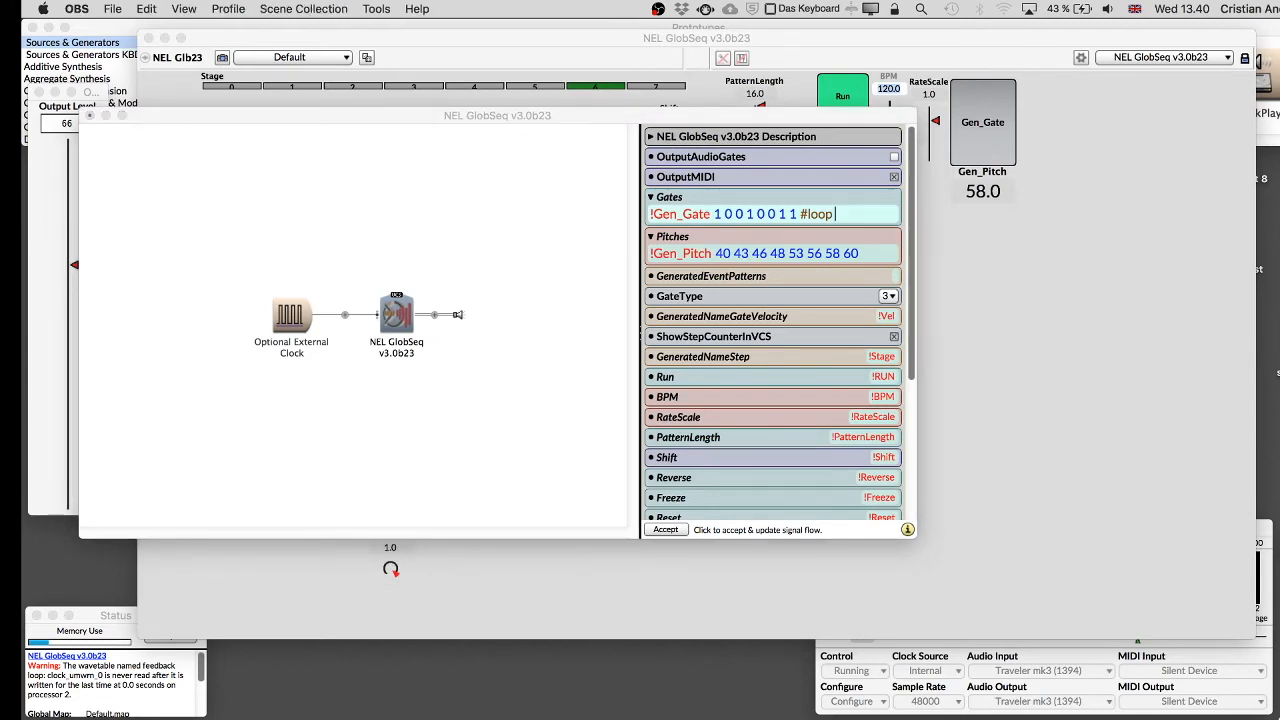
{"action": "key", "text": "super+Tab"}
{"action": "scroll", "coordinate": [378, 397], "scroll_direction": "left", "scroll_amount": 3}
{"action": "scroll", "coordinate": [378, 398], "scroll_direction": "up", "scroll_amount": 1}
{"action": "scroll", "coordinate": [378, 397], "scroll_direction": "up", "scroll_amount": 20}
{"action": "scroll", "coordinate": [378, 397], "scroll_direction": "down", "scroll_amount": 5}
{"action": "scroll", "coordinate": [378, 397], "scroll_direction": "down", "scroll_amount": 12}
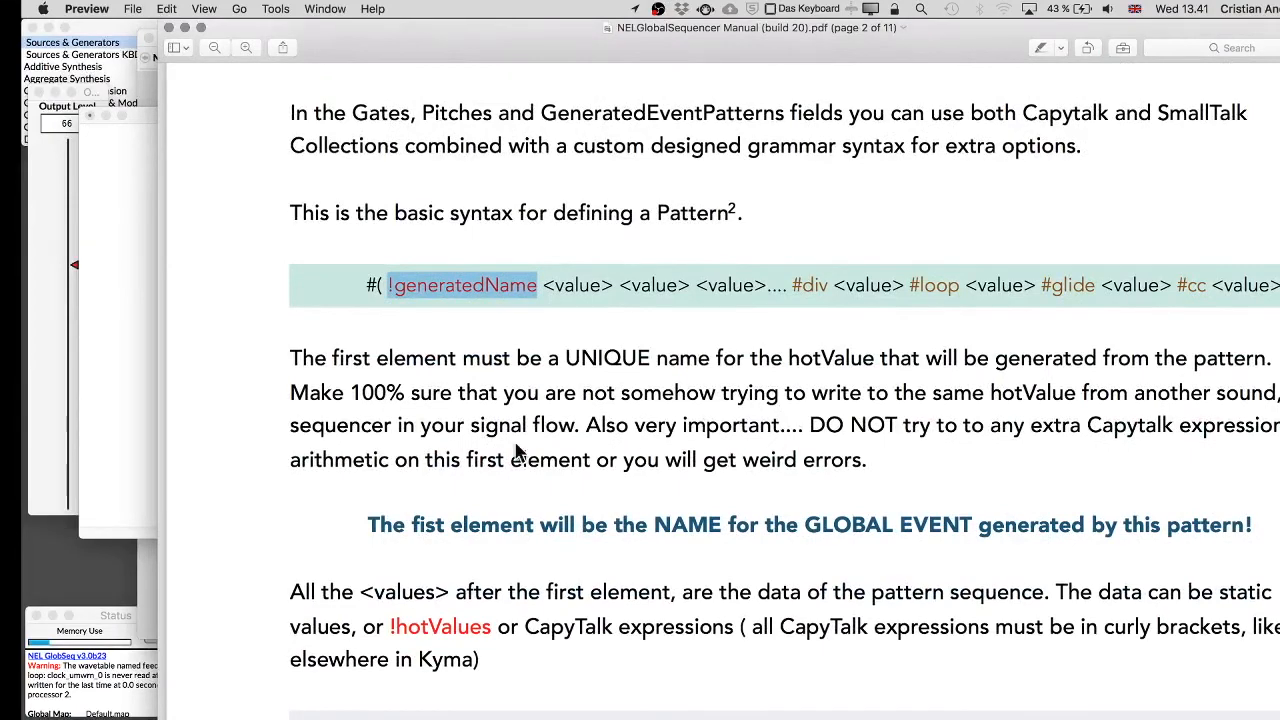
{"action": "scroll", "coordinate": [518, 452], "scroll_direction": "down", "scroll_amount": 8}
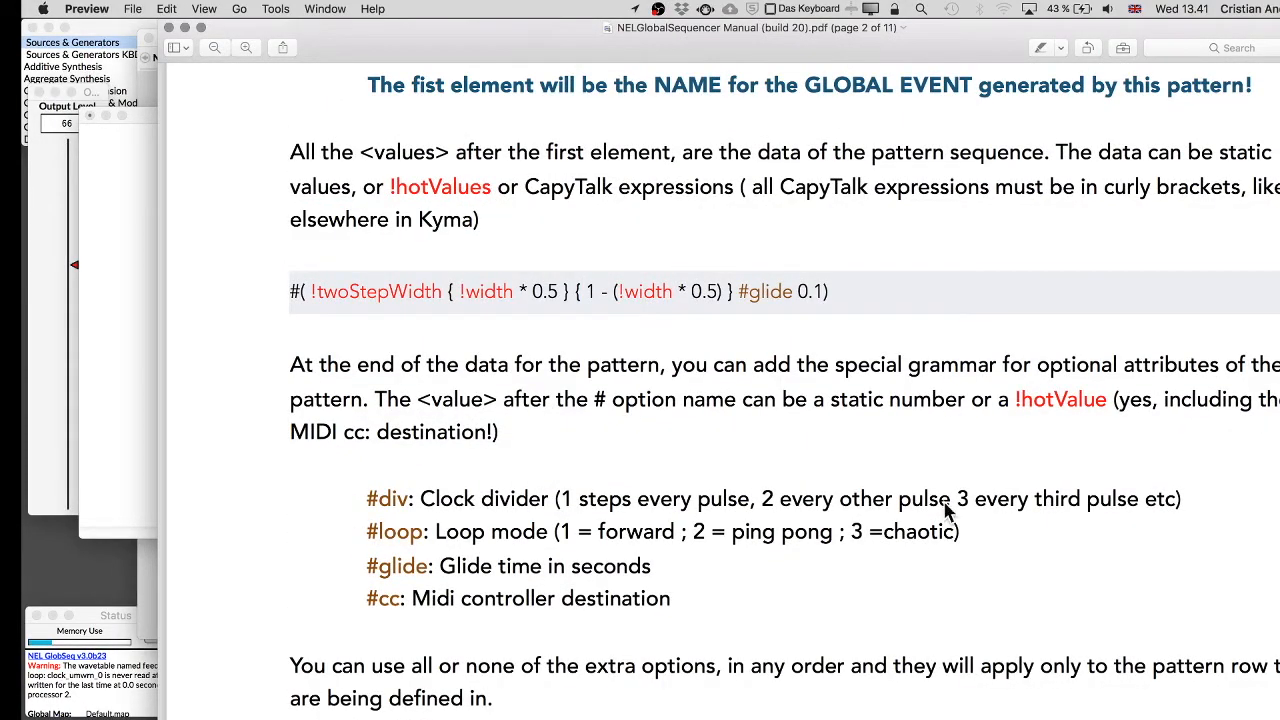
{"action": "left_click_drag", "start_coordinate": [555, 25], "coordinate": [489, 92]}
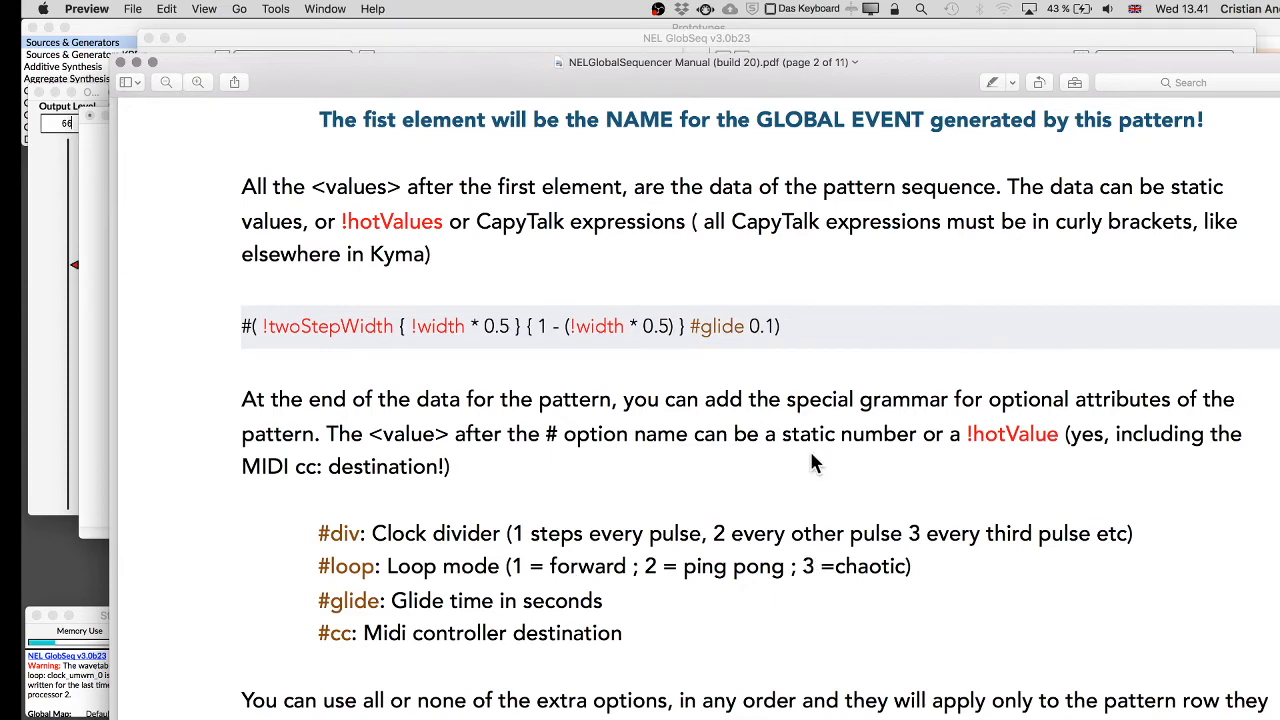
{"action": "left_click_drag", "start_coordinate": [825, 85], "coordinate": [855, 535]}
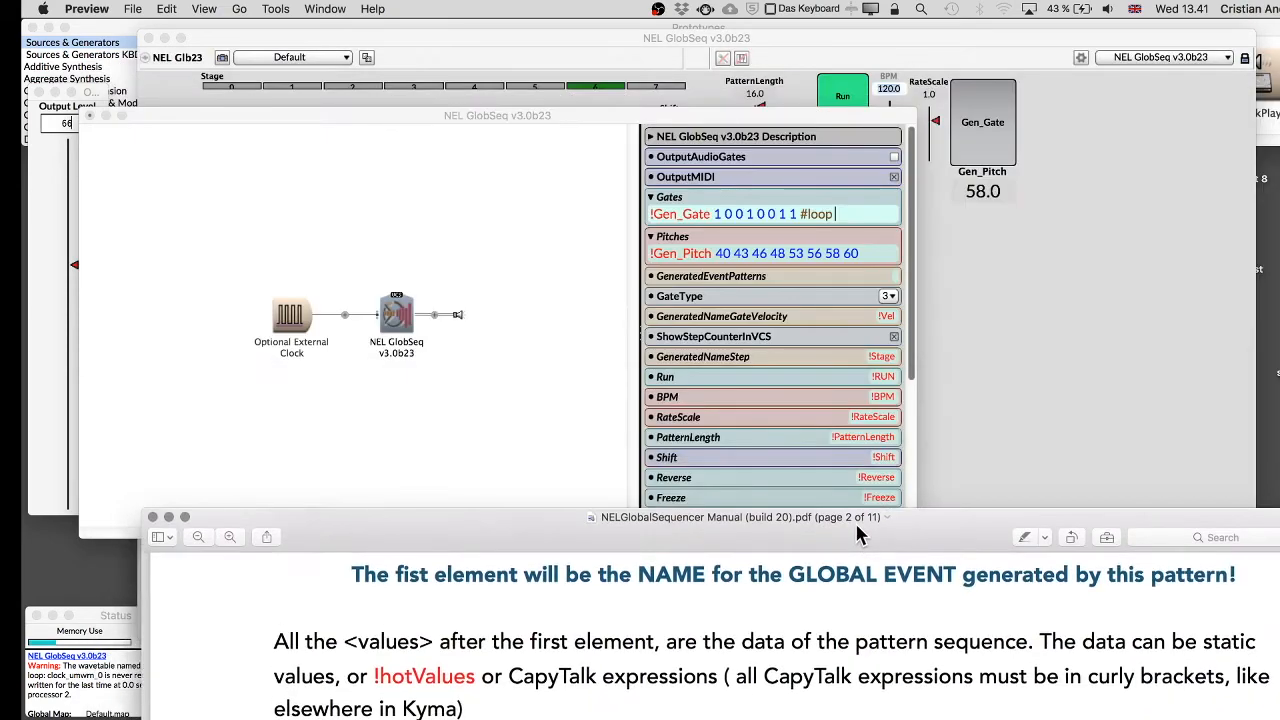
Set the Gates pattern's loop option to 1 and play the sound.
{"action": "left_click", "coordinate": [852, 215]}
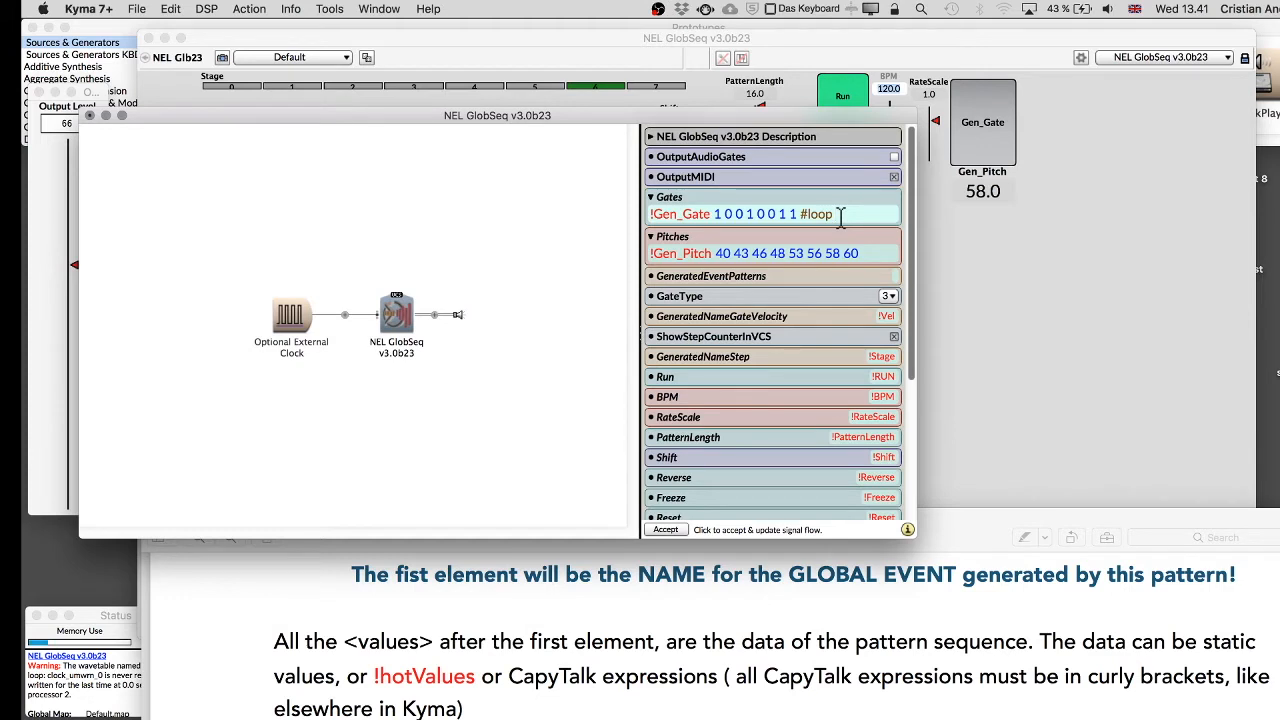
{"action": "left_click", "coordinate": [932, 193]}
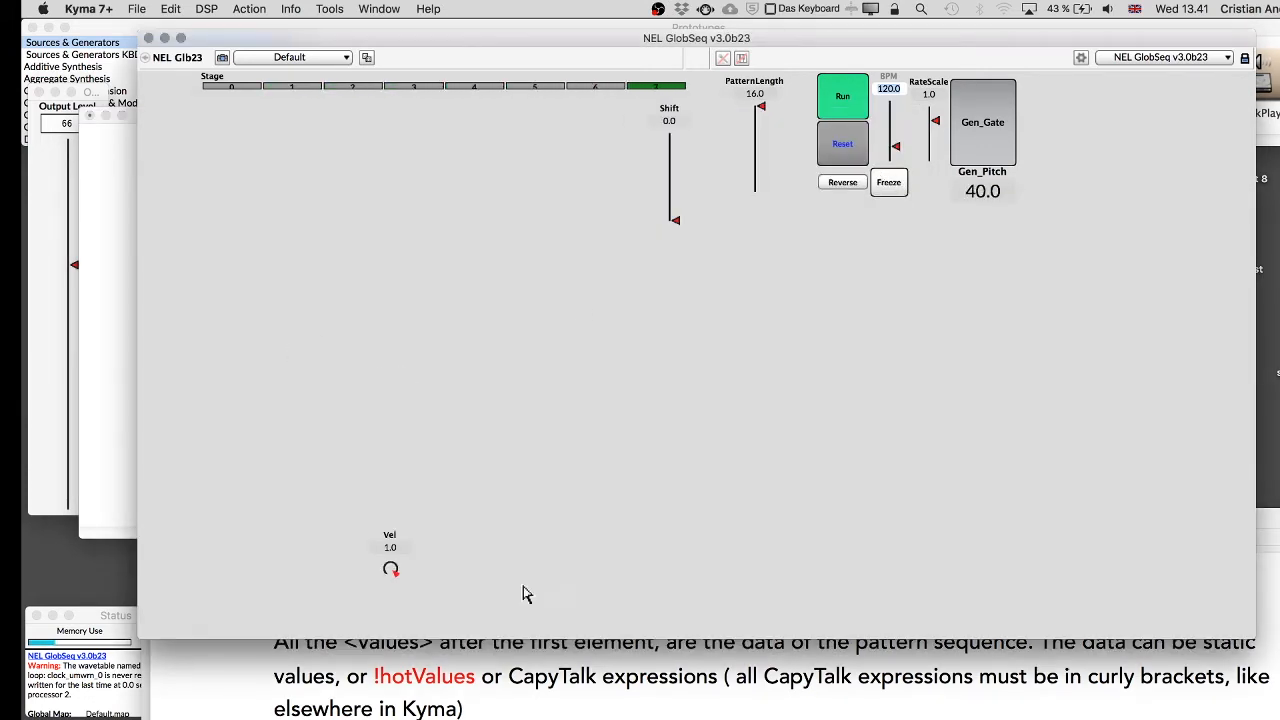
{"action": "left_click", "coordinate": [692, 690]}
{"action": "scroll", "coordinate": [692, 700], "scroll_direction": "down", "scroll_amount": 10}
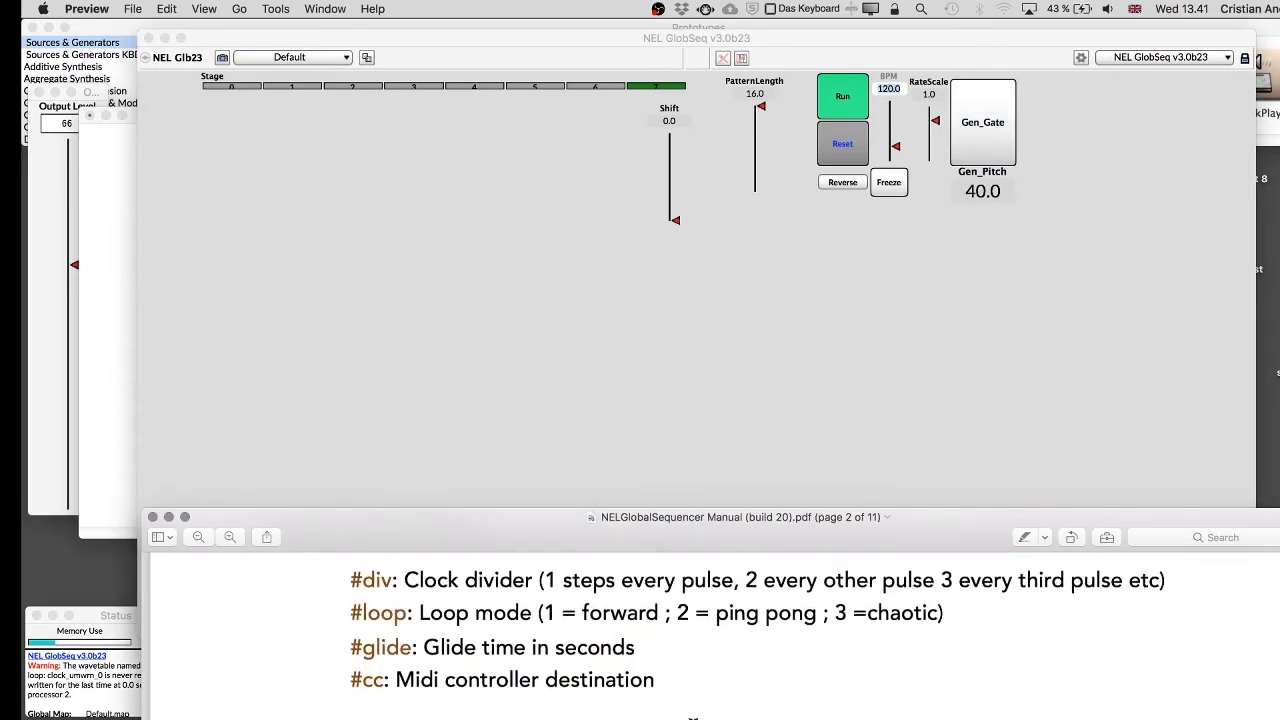
{"action": "scroll", "coordinate": [692, 716], "scroll_direction": "up", "scroll_amount": 2}
Set PatternLength to 7 and make that fader save in all presets.
{"action": "left_click", "coordinate": [761, 156]}
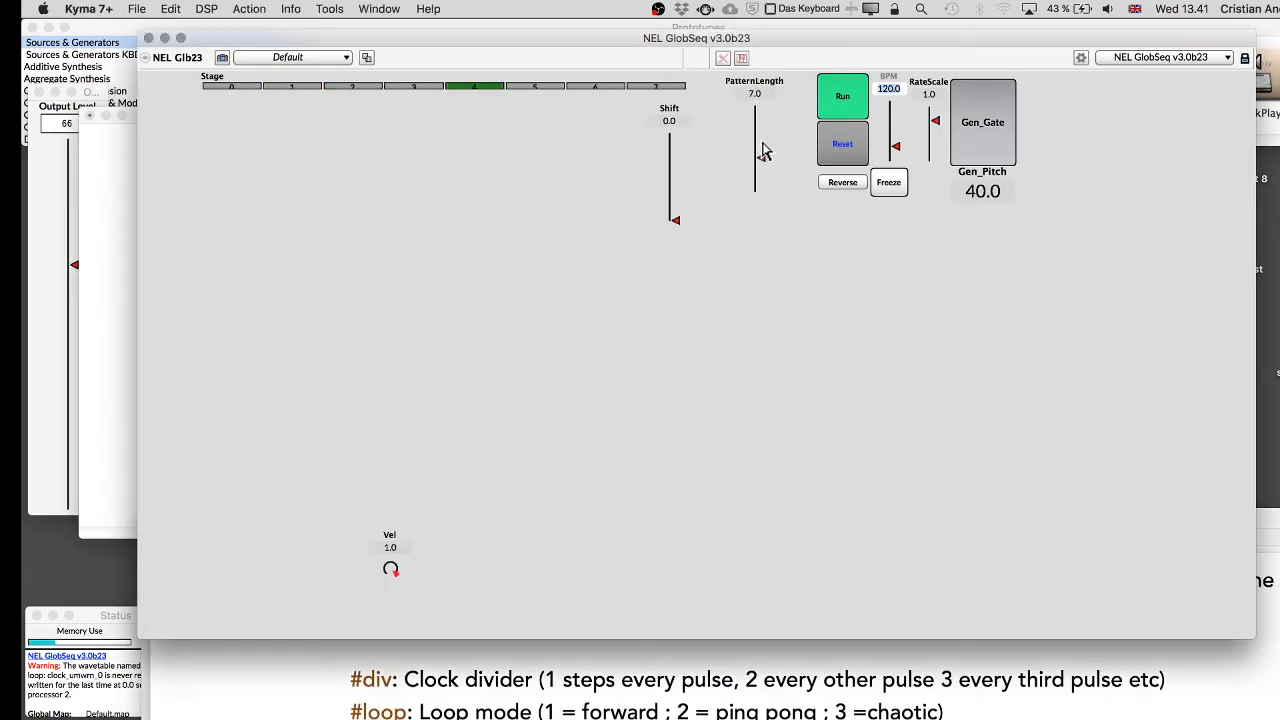
{"action": "right_click", "coordinate": [763, 143]}
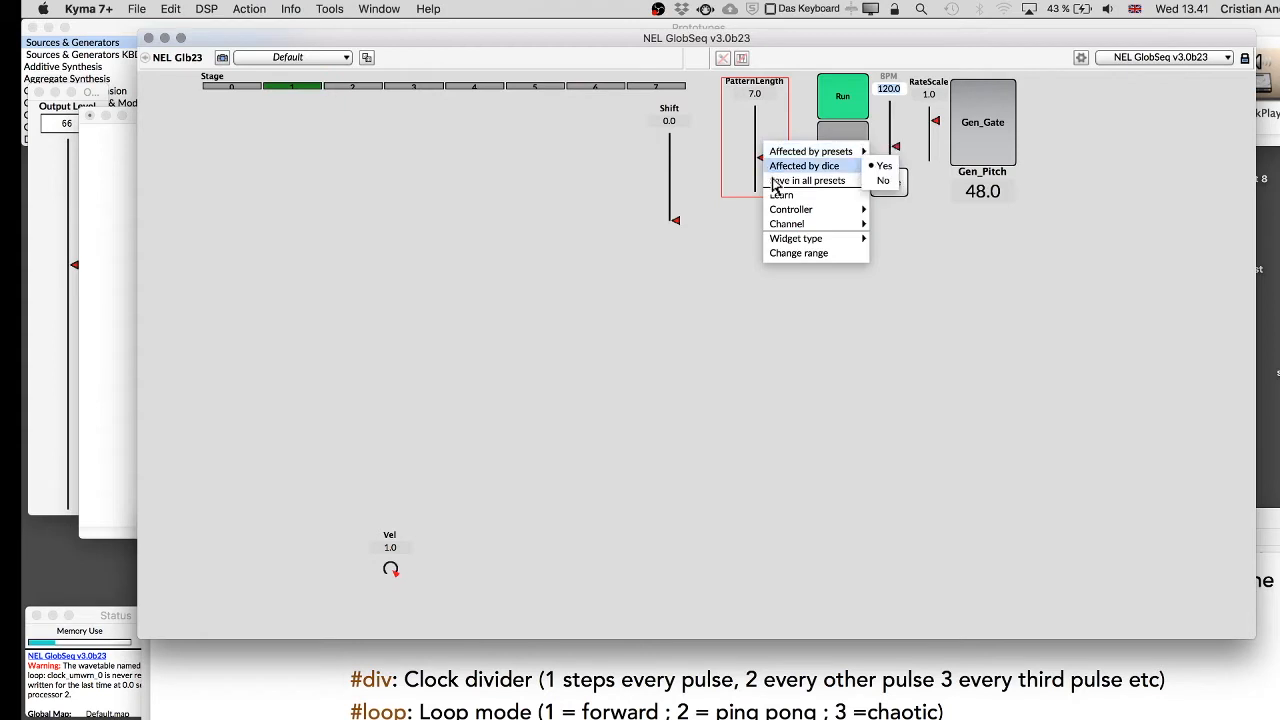
{"action": "left_click", "coordinate": [770, 180]}
Unlock the layout, enlarge the Stage widget's step buttons, and keep the layout changes.
{"action": "left_click", "coordinate": [1244, 57]}
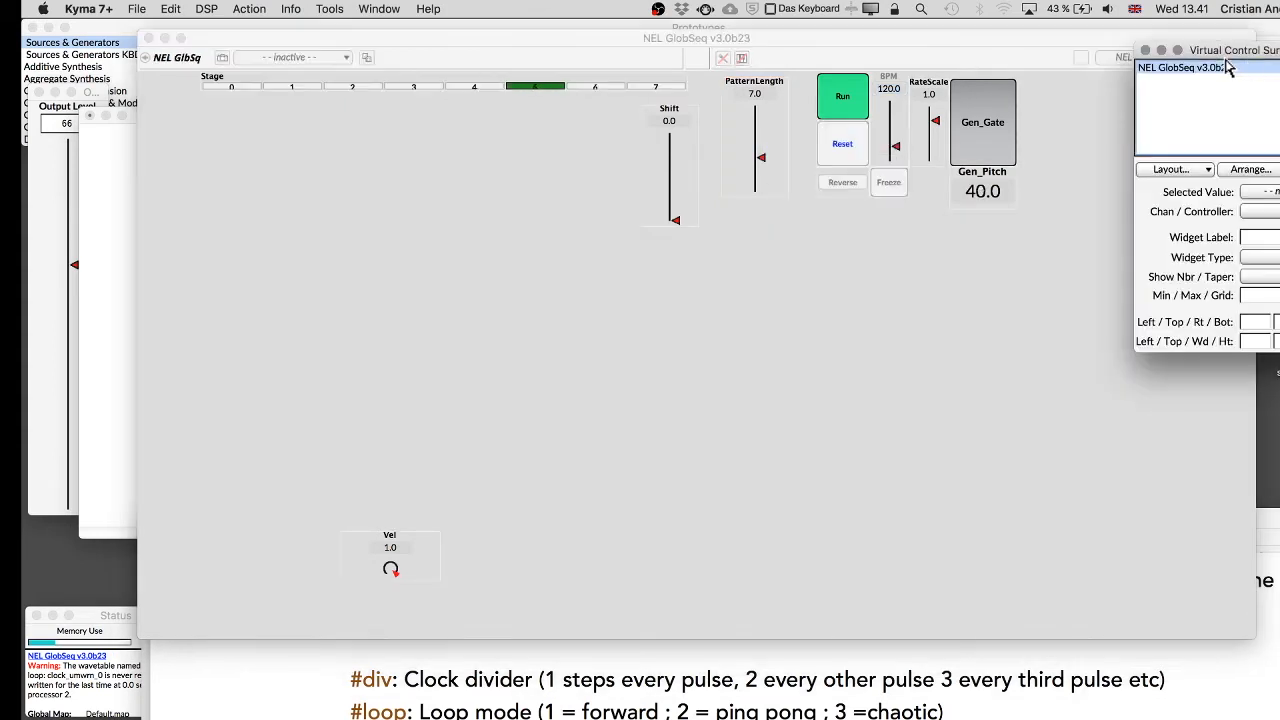
{"action": "left_click_drag", "start_coordinate": [686, 83], "coordinate": [640, 132]}
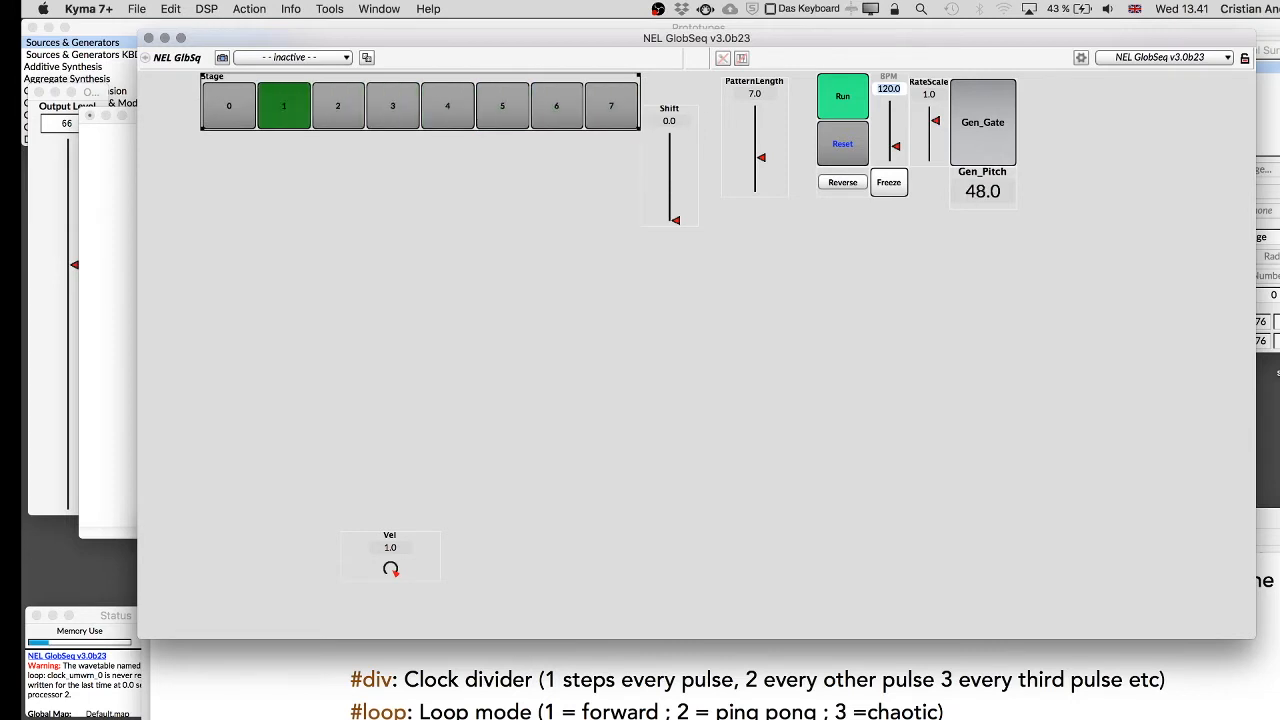
{"action": "left_click", "coordinate": [1267, 50]}
{"action": "left_click", "coordinate": [1146, 50]}
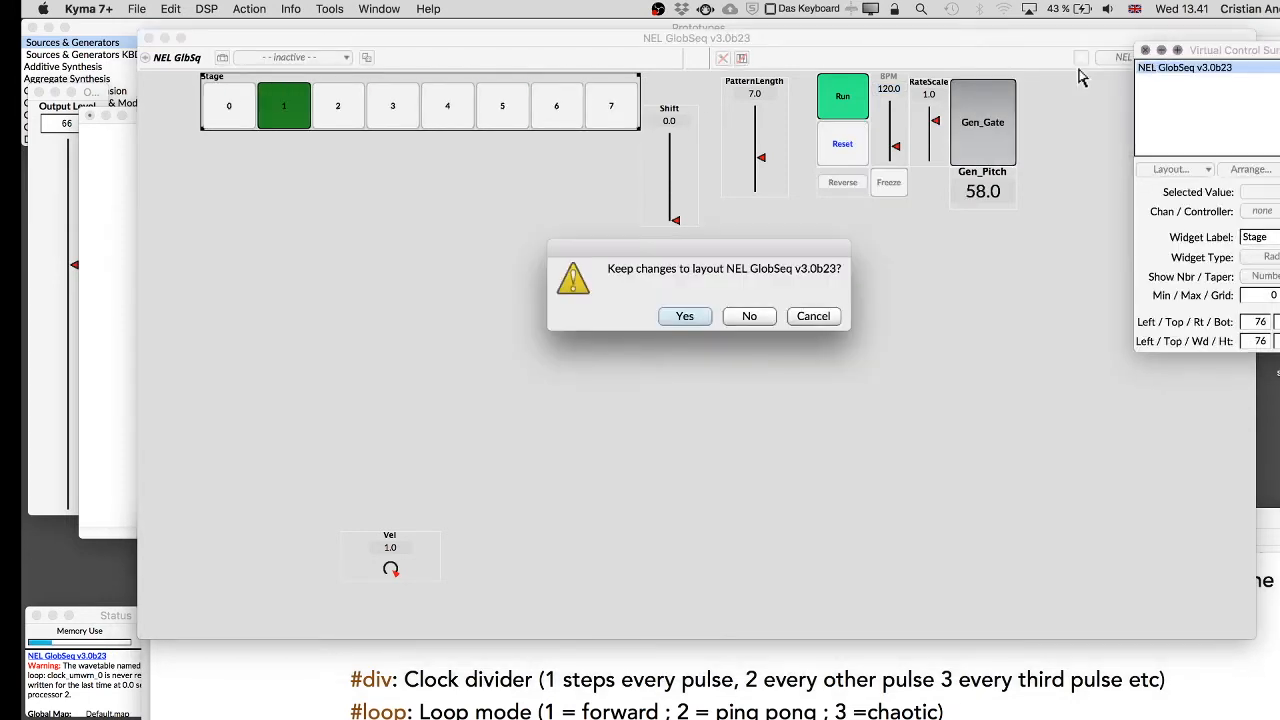
{"action": "left_click", "coordinate": [595, 322]}
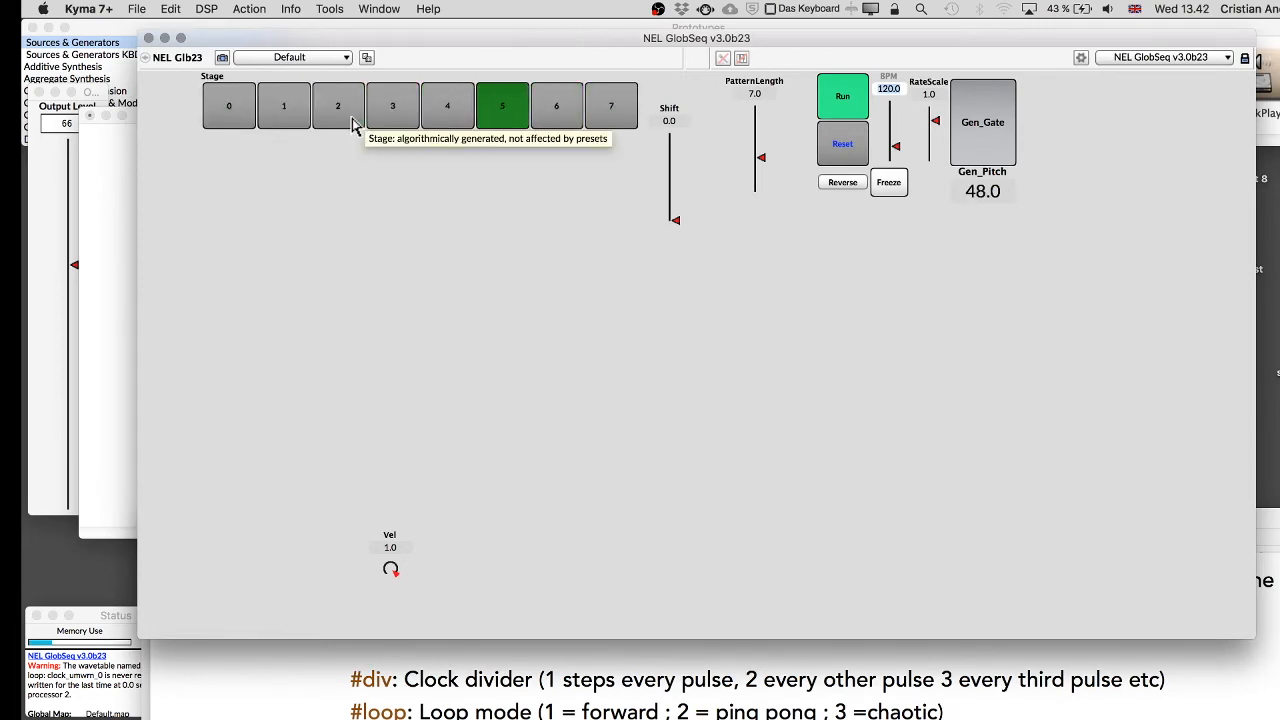
Close the virtual control surface and return to the sound editor.
{"action": "left_click_drag", "start_coordinate": [359, 38], "coordinate": [394, 36]}
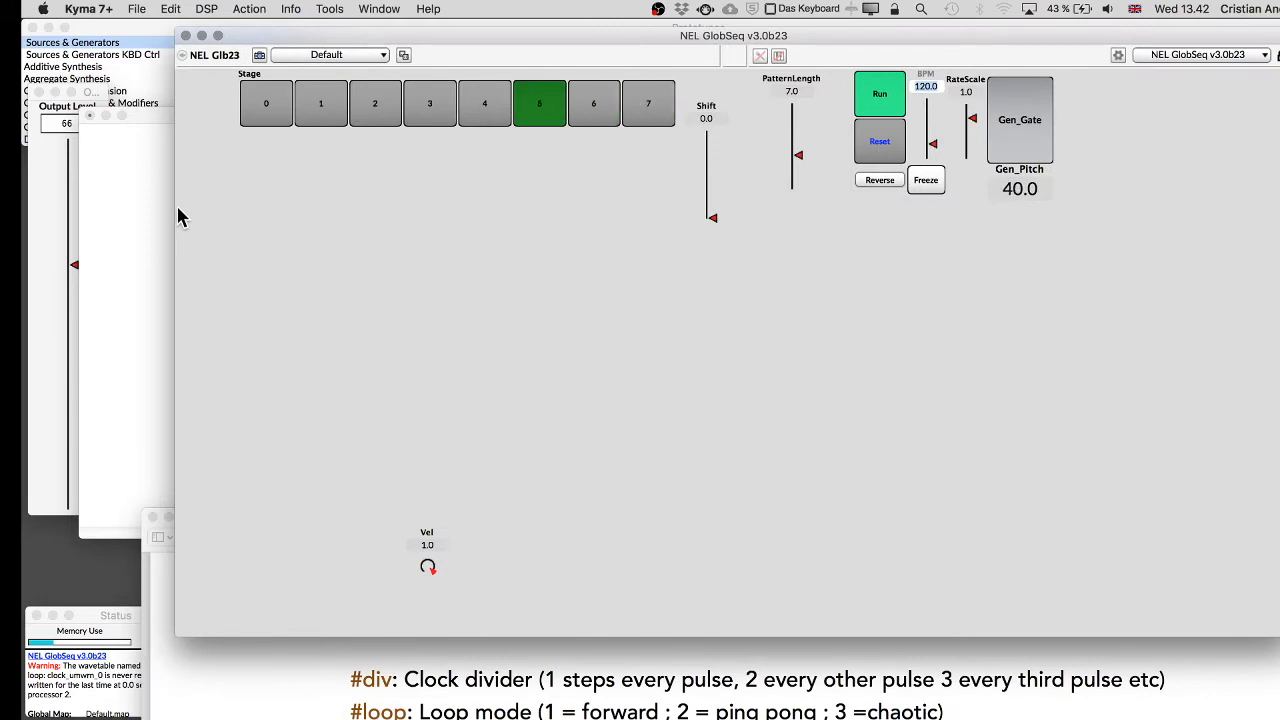
{"action": "key", "text": "super+Tab"}
{"action": "key", "text": "super+w"}
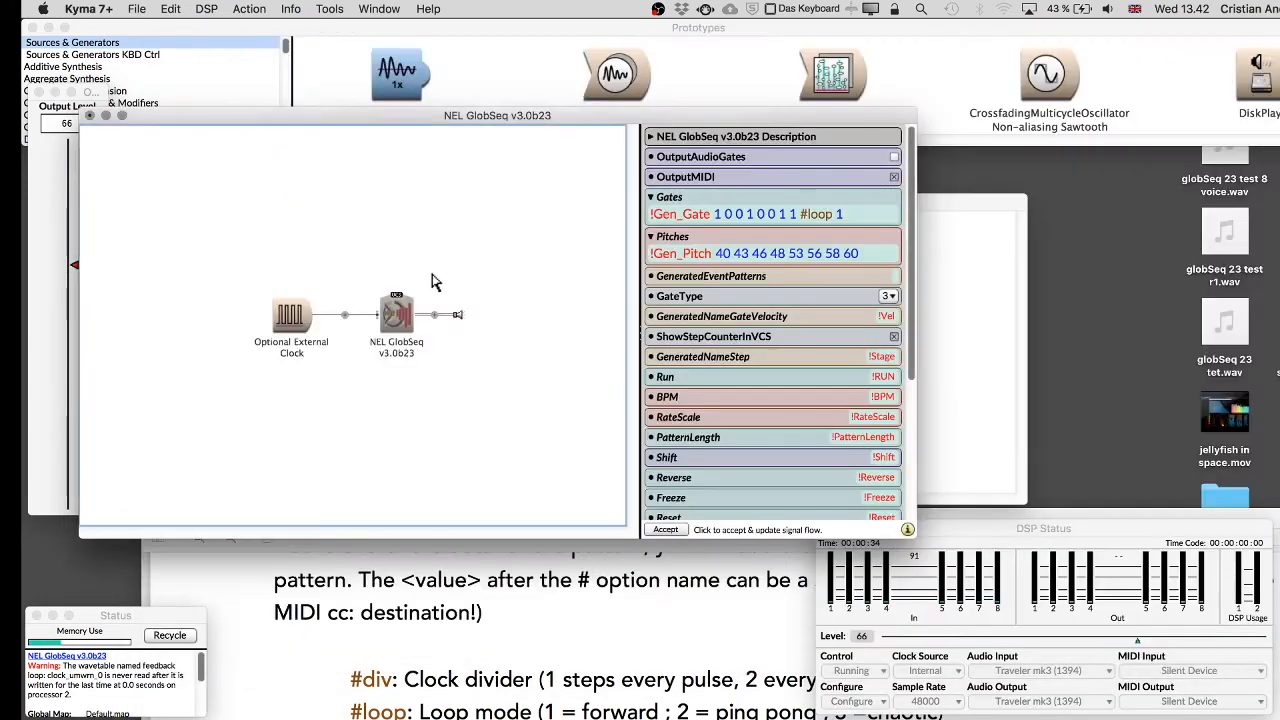
Change the Gates pattern's loop option to 2 and play the sound again.
{"action": "left_click", "coordinate": [868, 213]}
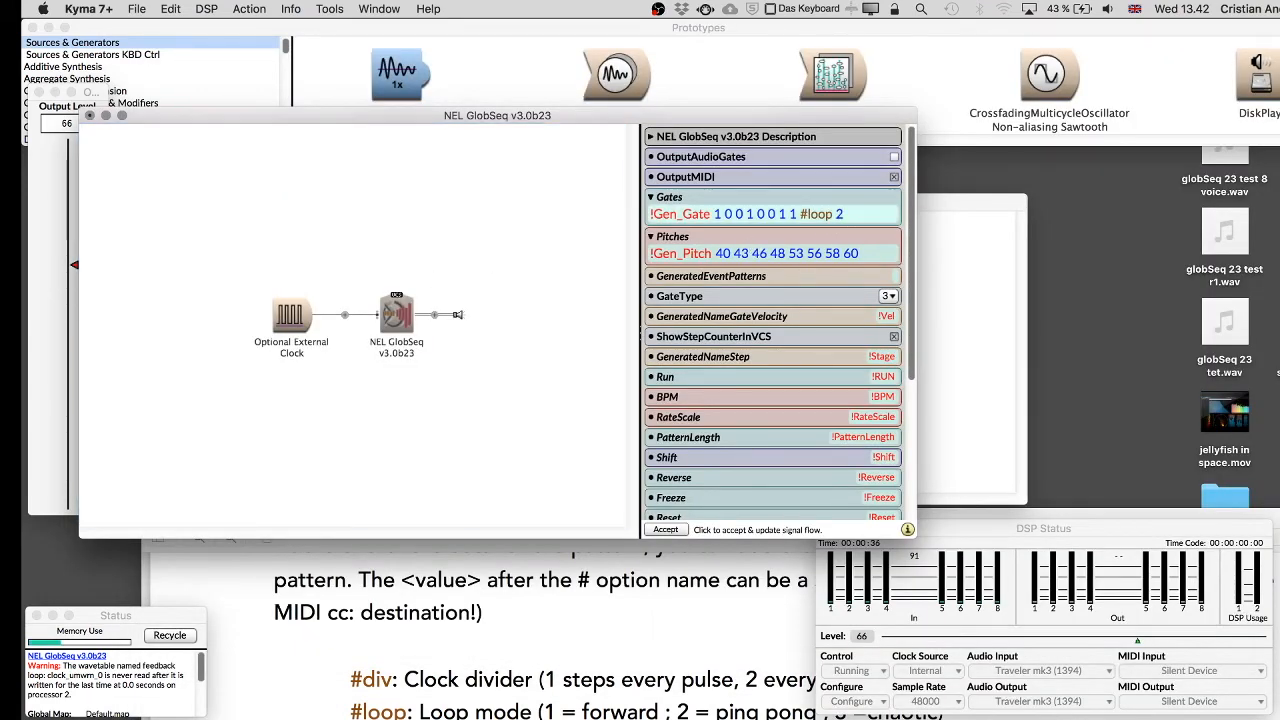
{"action": "left_click", "coordinate": [470, 249]}
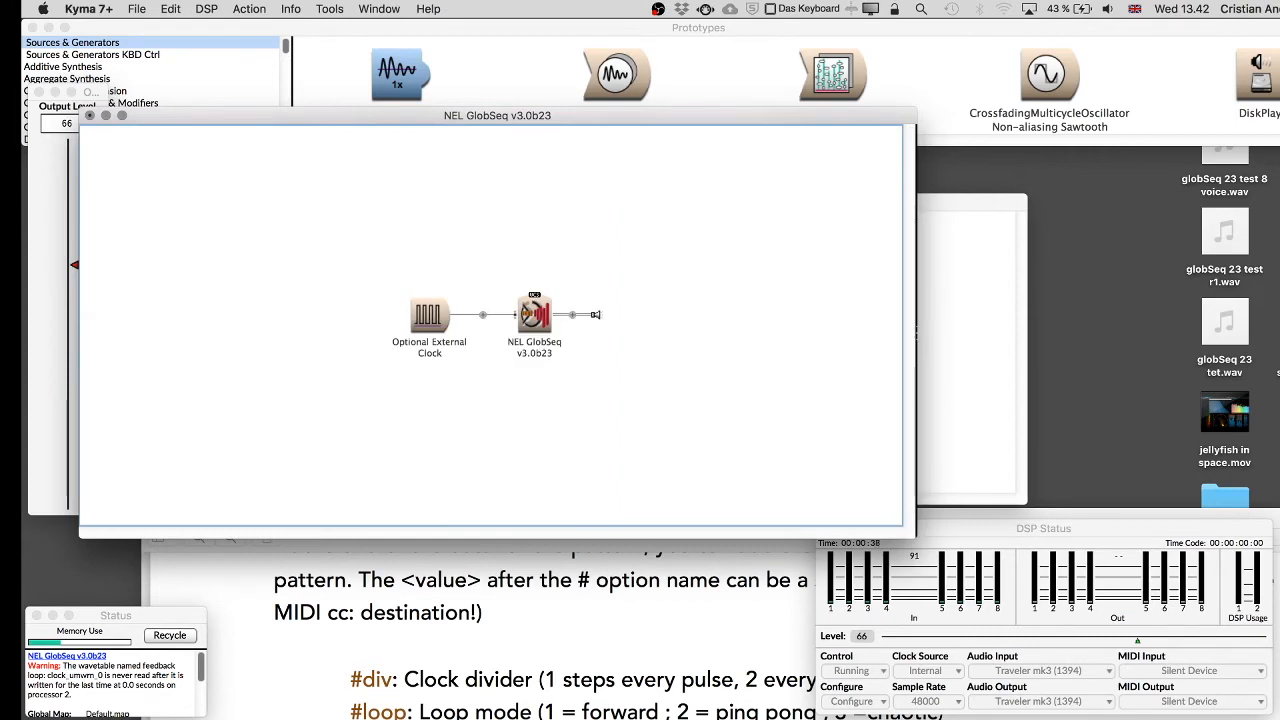
{"action": "left_click", "coordinate": [965, 530]}
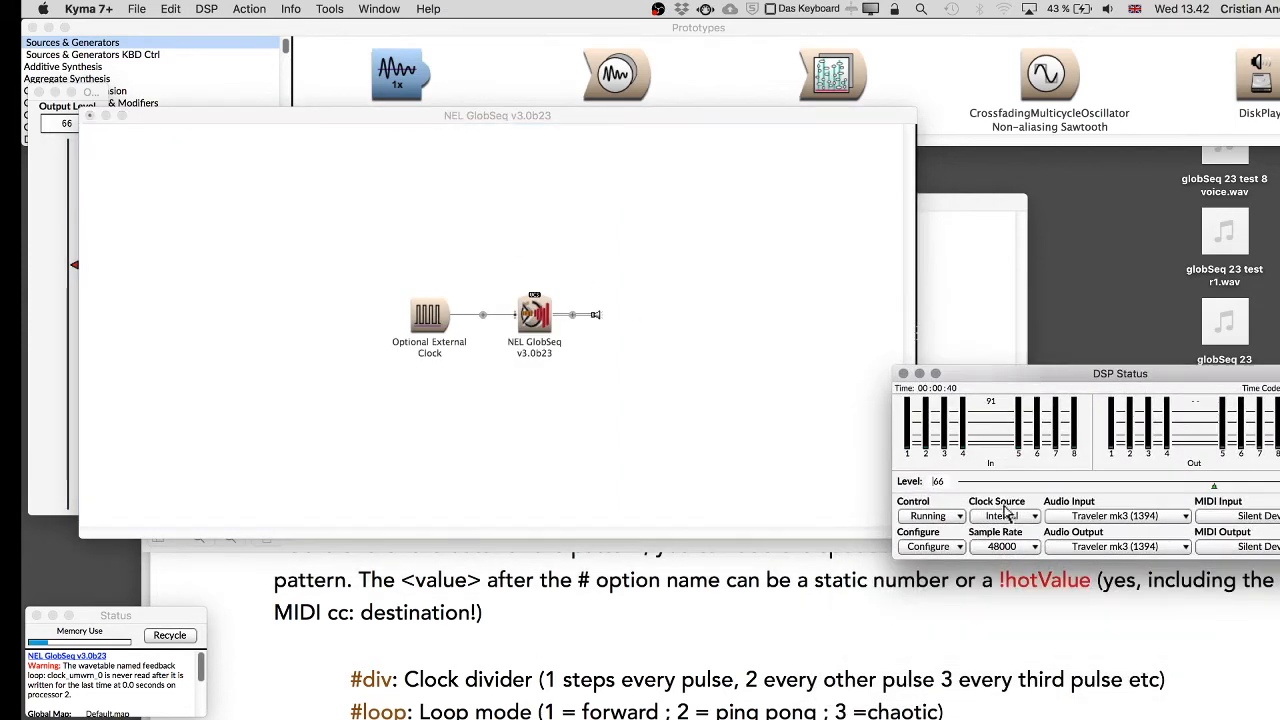
Replace the Gates pattern's loop value with the hot value !GatesLoopMode and play the sound.
{"action": "left_click", "coordinate": [840, 711]}
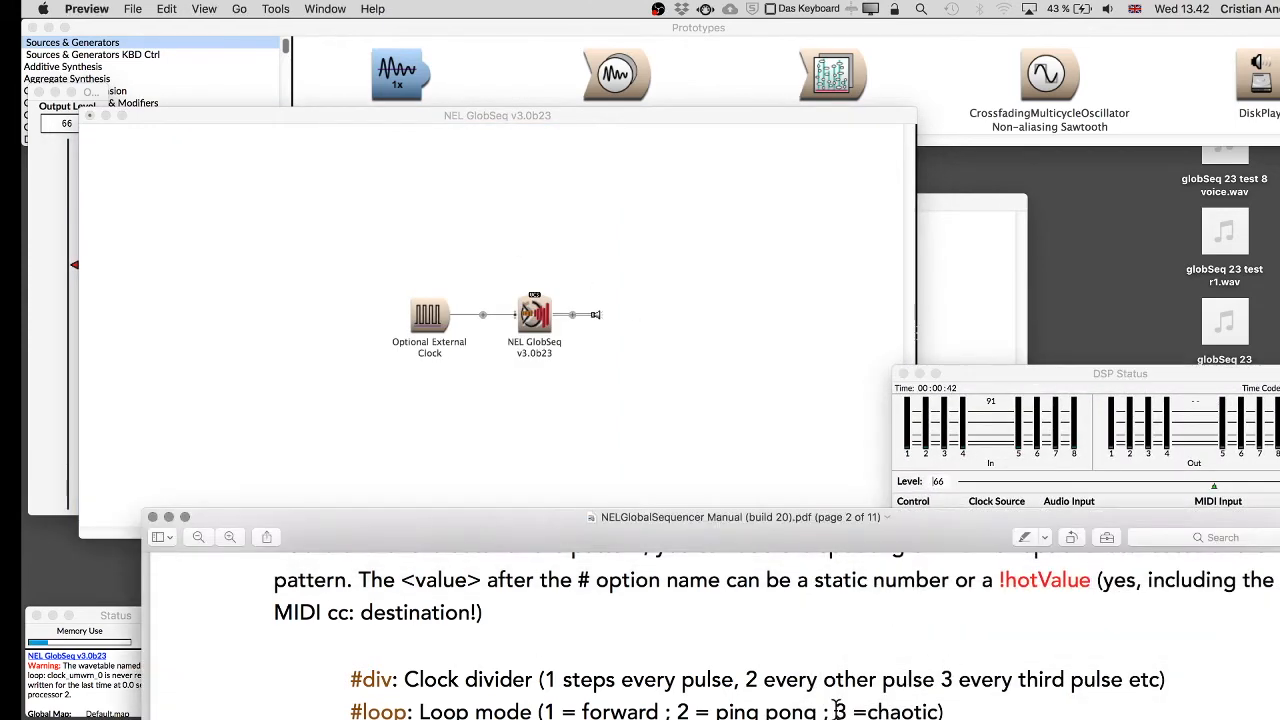
{"action": "left_click", "coordinate": [728, 412]}
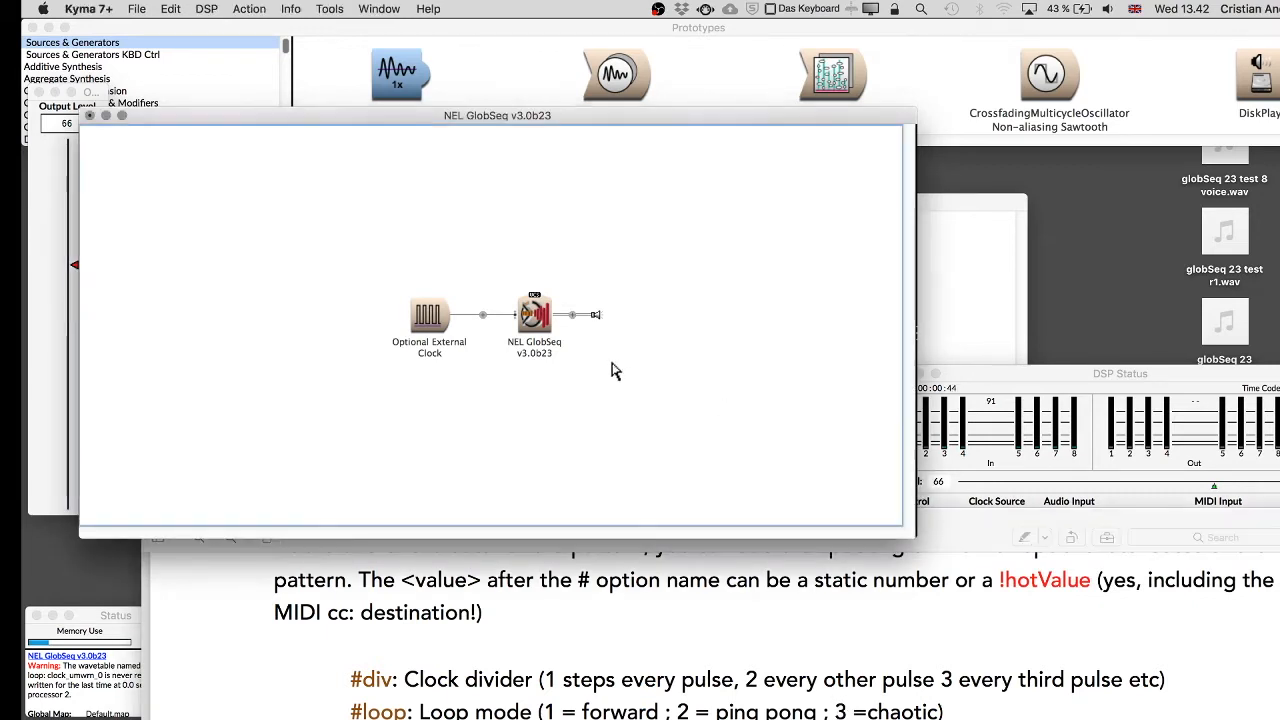
{"action": "left_click", "coordinate": [535, 315]}
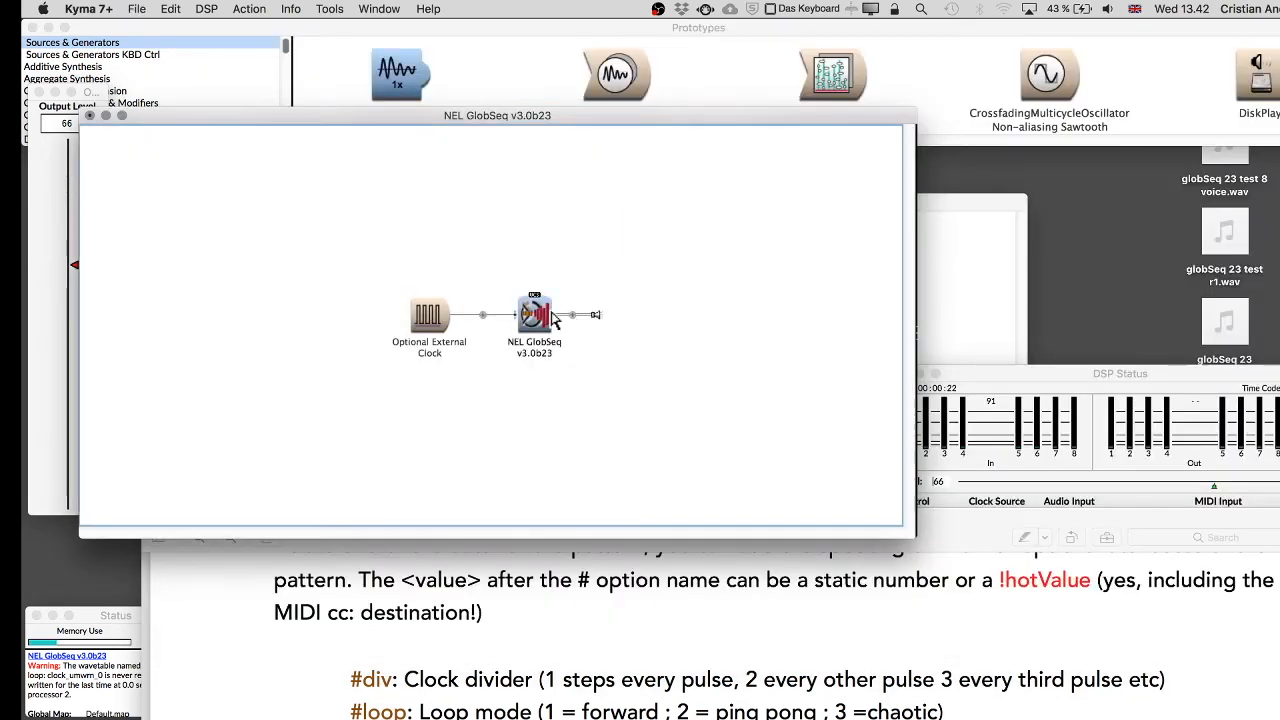
{"action": "left_click", "coordinate": [553, 318]}
{"action": "left_click", "coordinate": [870, 222]}
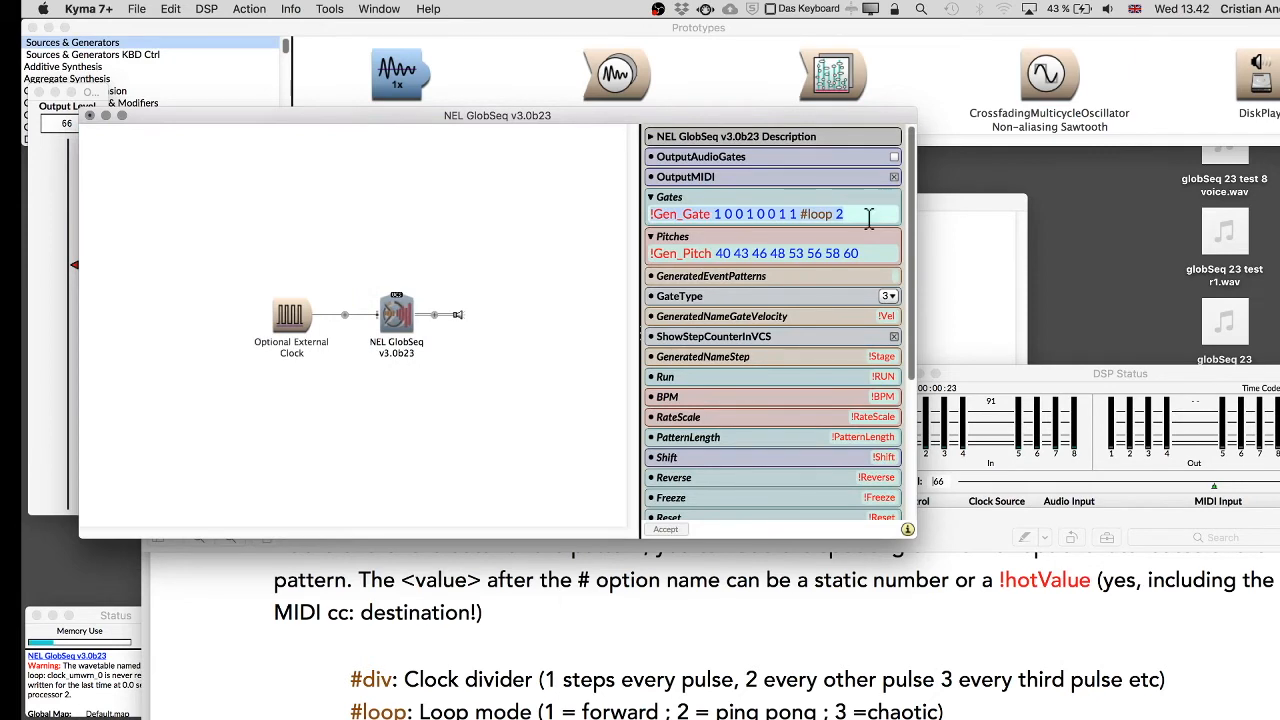
{"action": "left_click", "coordinate": [869, 218]}
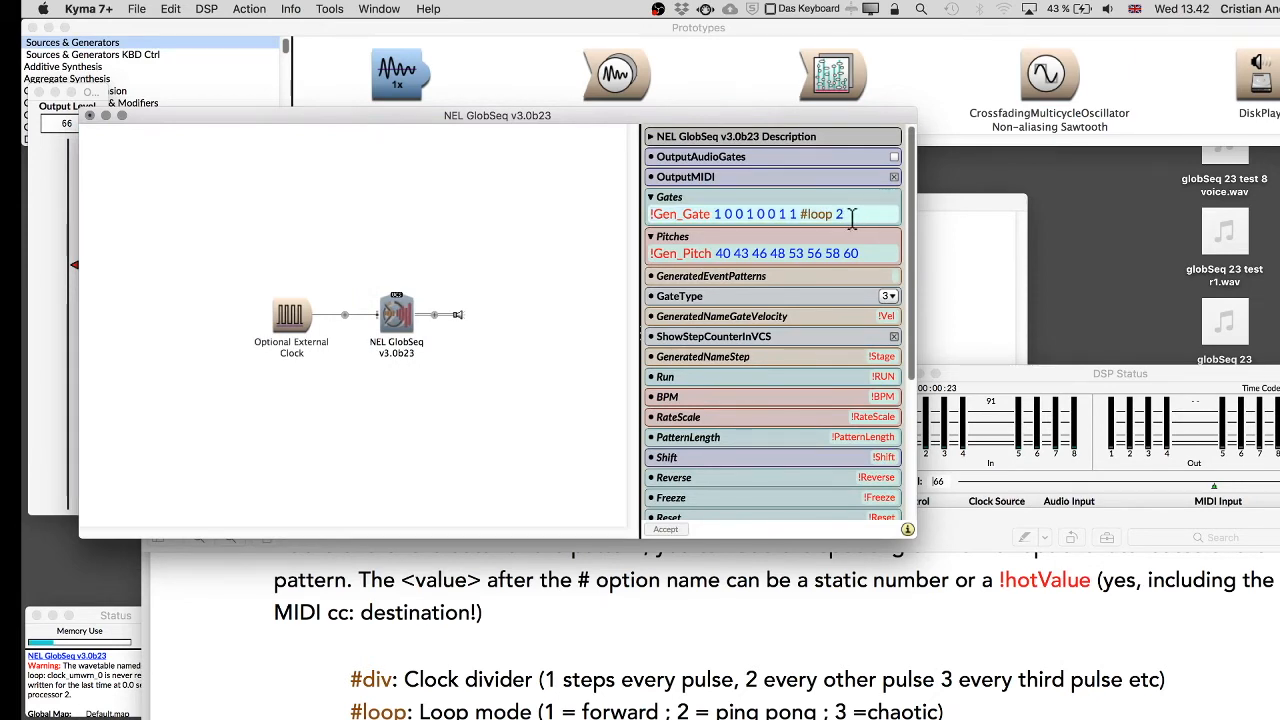
{"action": "key", "text": "BackSpace"}
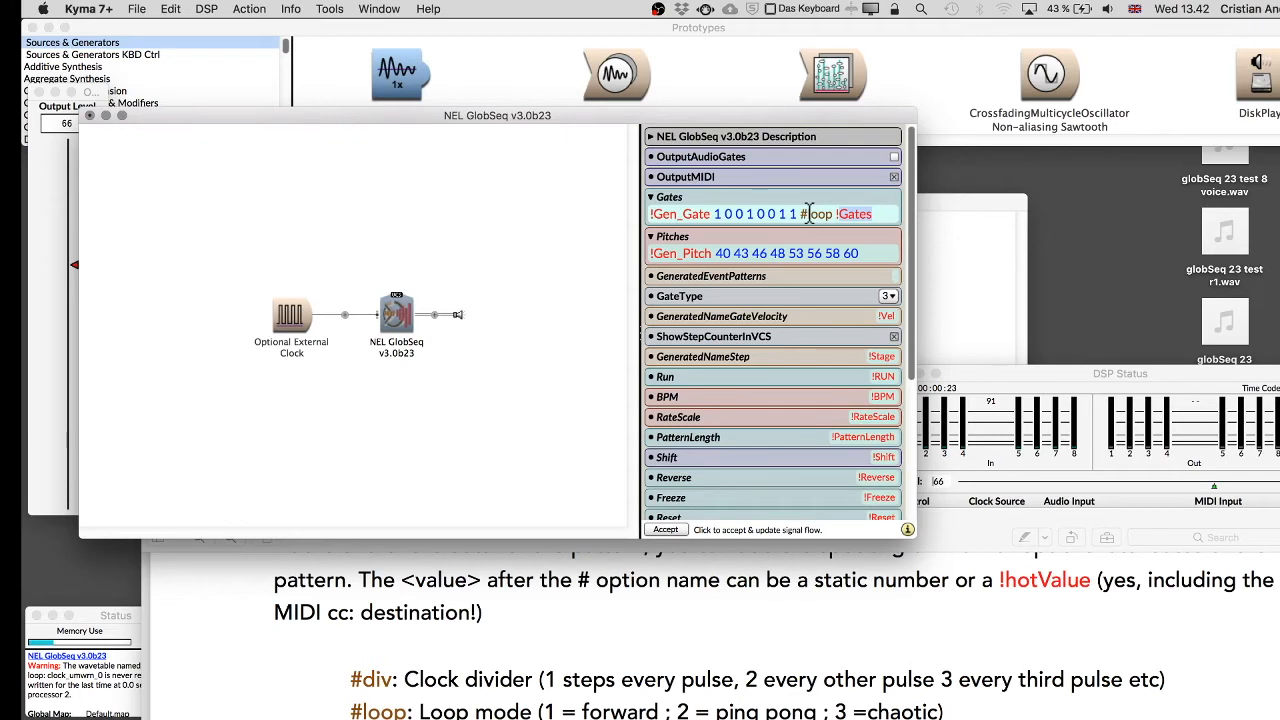
{"action": "type", "text": "oopM"}
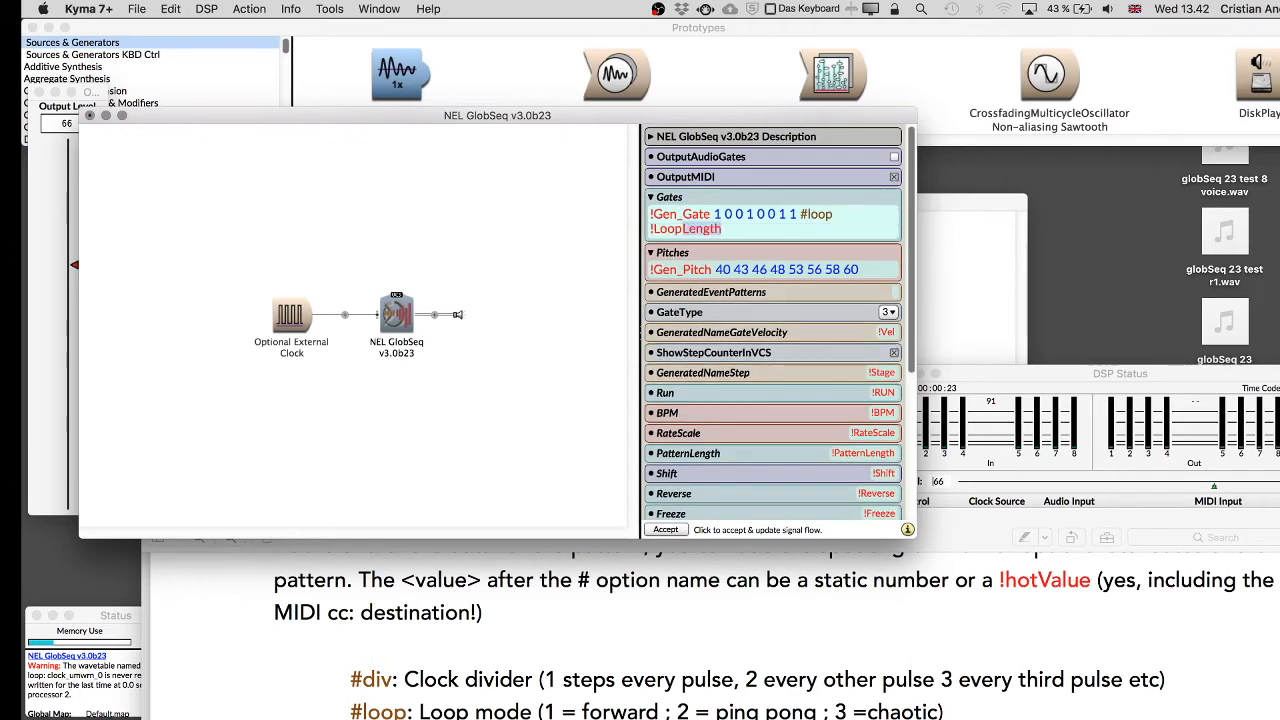
{"action": "type", "text": "ode"}
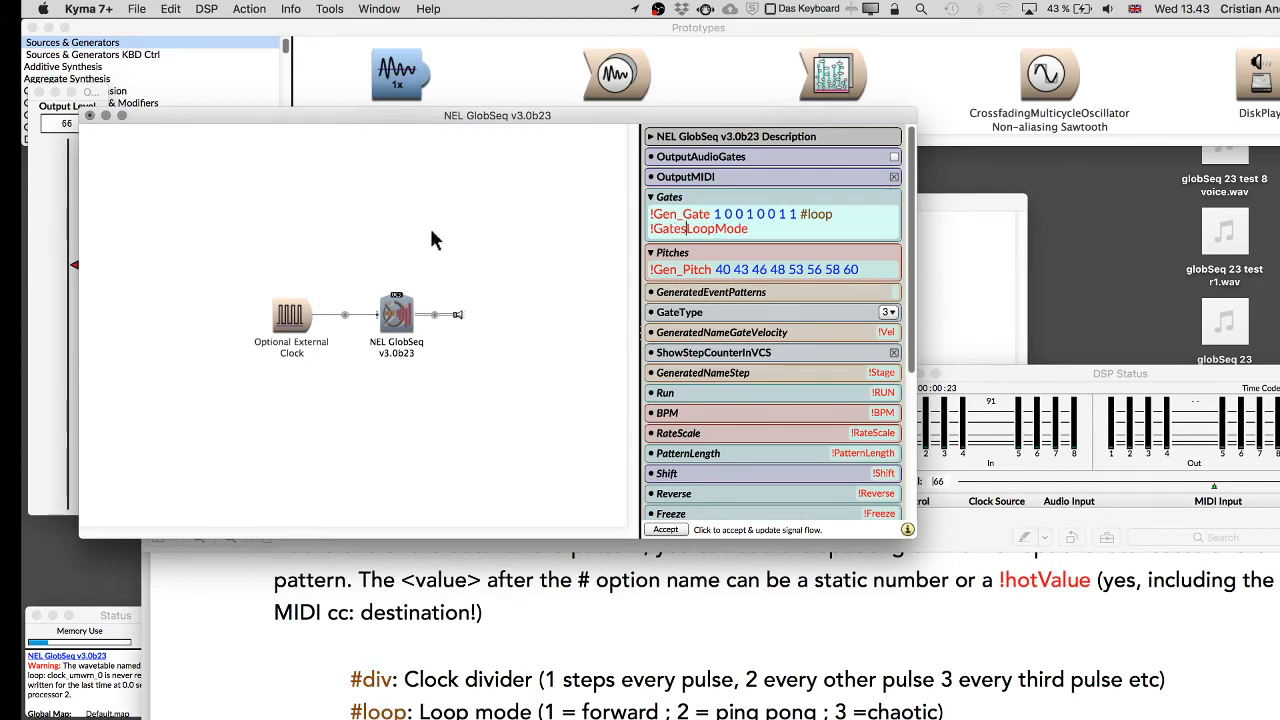
{"action": "left_click_drag", "start_coordinate": [640, 252], "coordinate": [541, 248]}
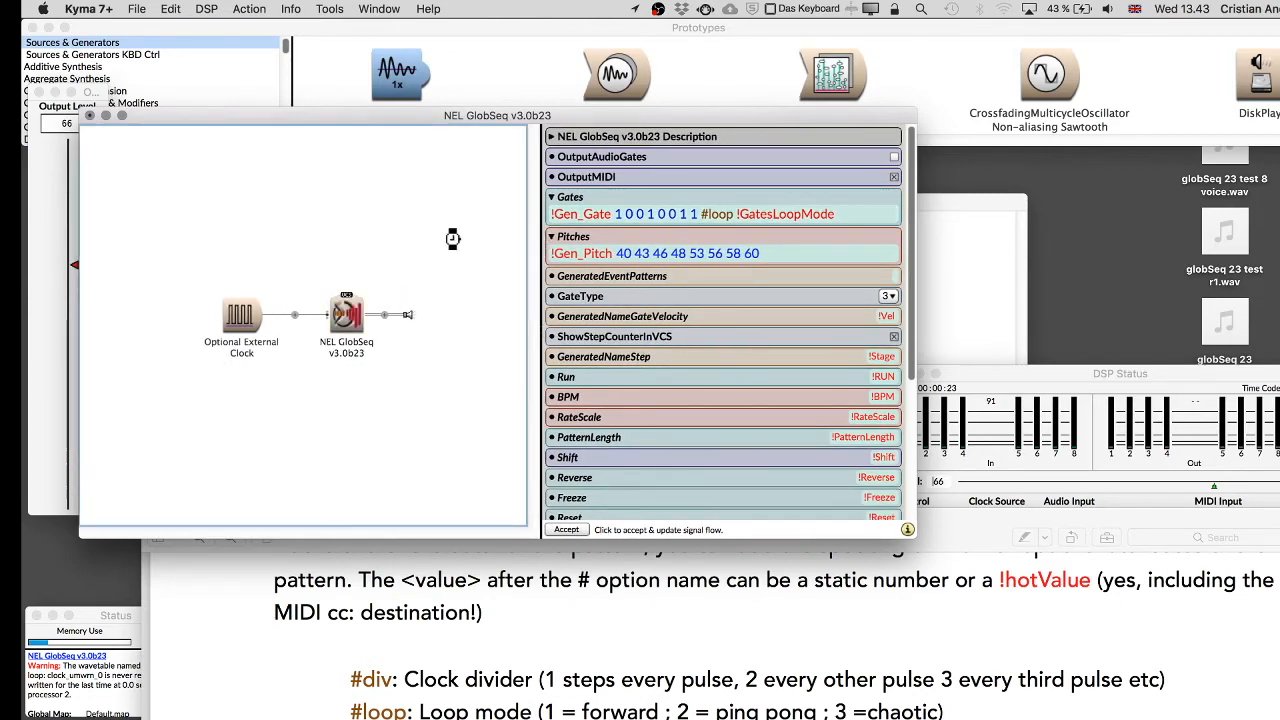
{"action": "key", "text": "ctrl+space"}
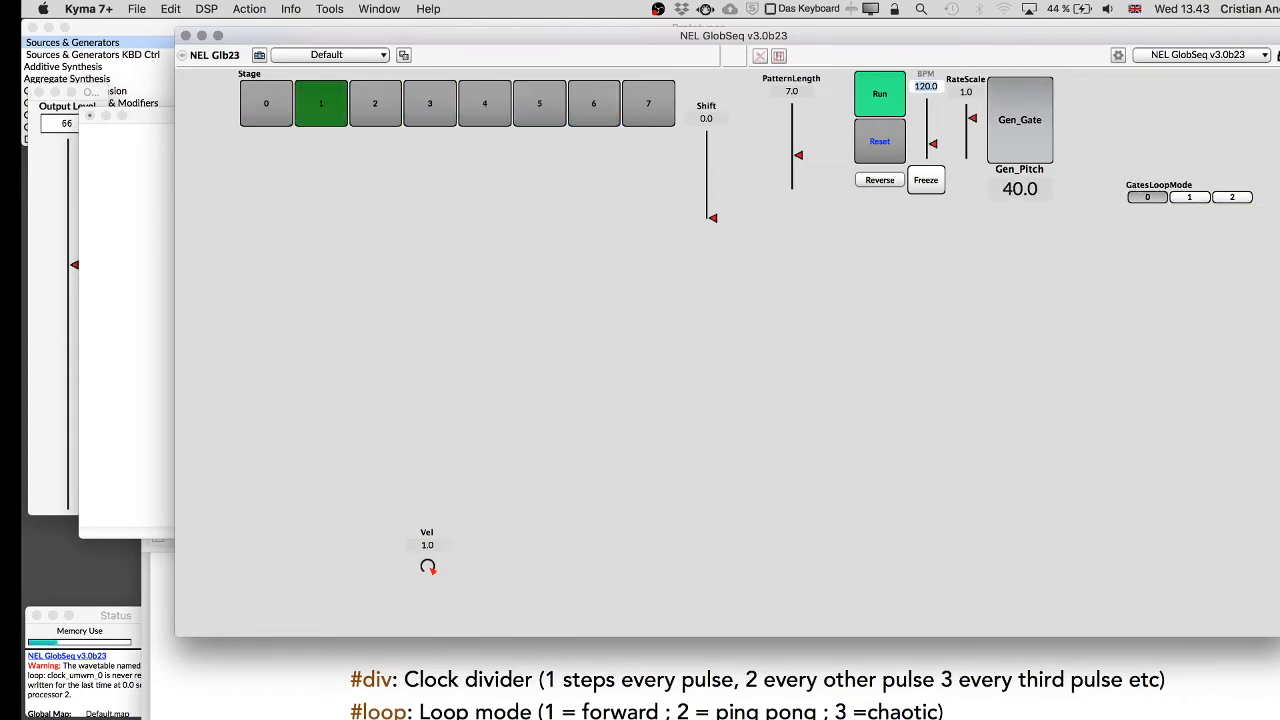
Unlock the control surface layout and move the GatesLoopMode widget below the BPM and Reverse controls.
{"action": "left_click", "coordinate": [1277, 55]}
{"action": "left_click_drag", "start_coordinate": [1100, 48], "coordinate": [978, 49]}
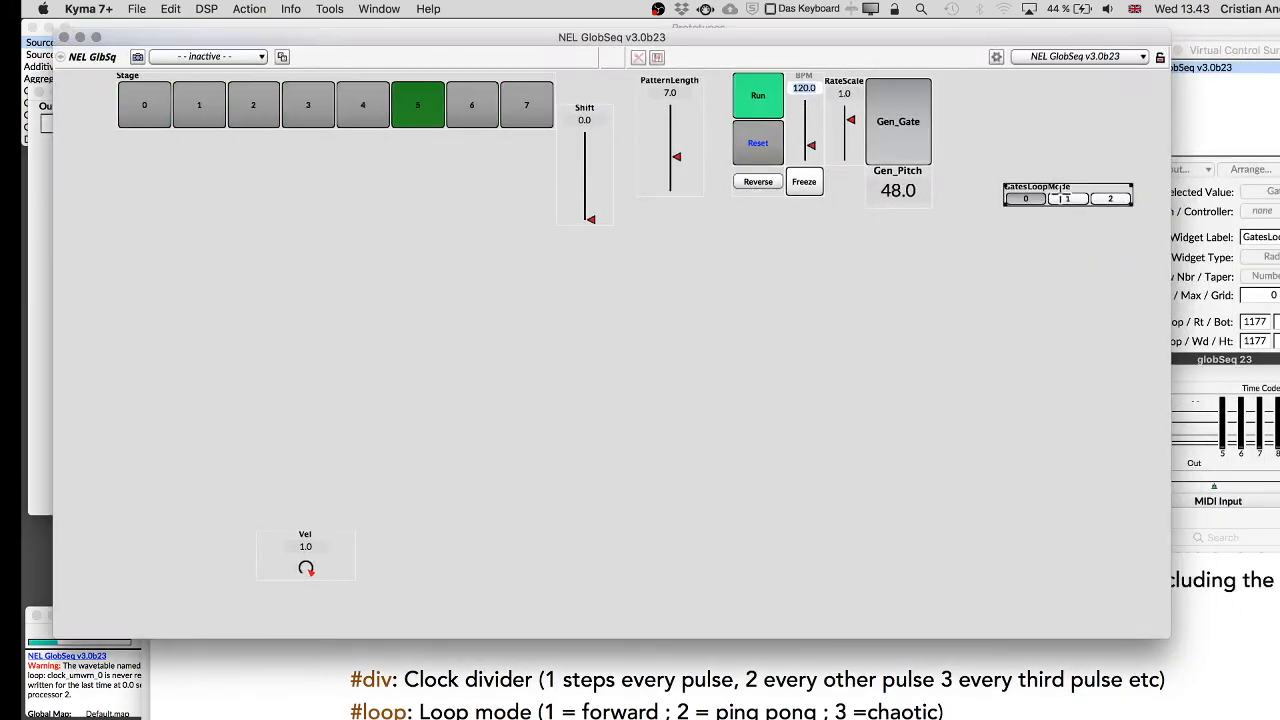
{"action": "left_click_drag", "start_coordinate": [1004, 205], "coordinate": [424, 217]}
{"action": "left_click_drag", "start_coordinate": [615, 308], "coordinate": [755, 228]}
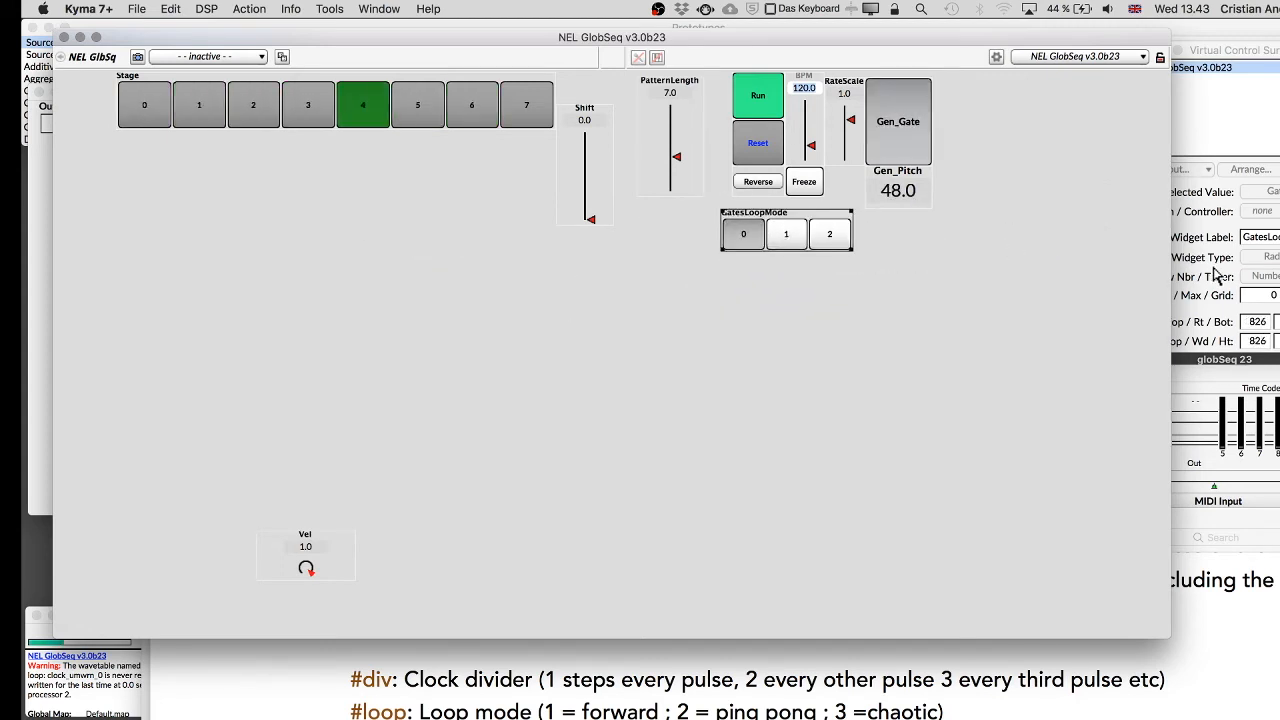
Set the GatesLoopMode widget type to radio buttons.
{"action": "left_click", "coordinate": [1262, 257]}
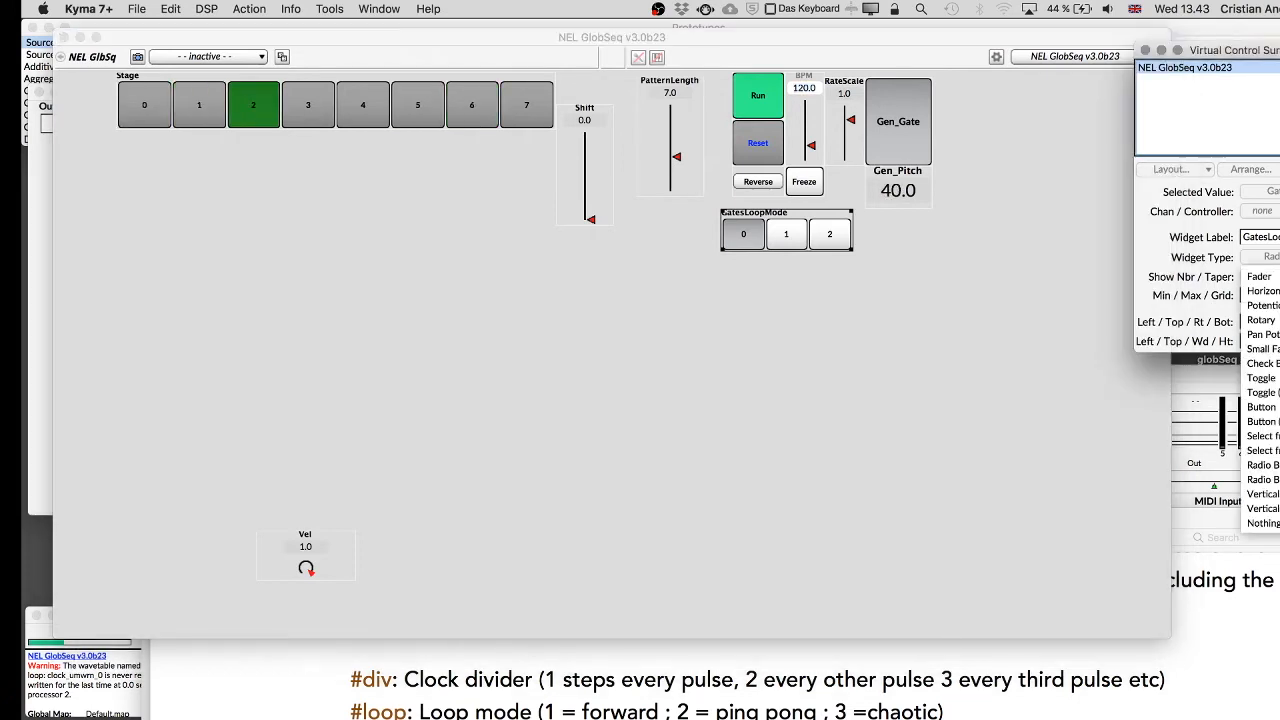
{"action": "left_click", "coordinate": [1276, 480]}
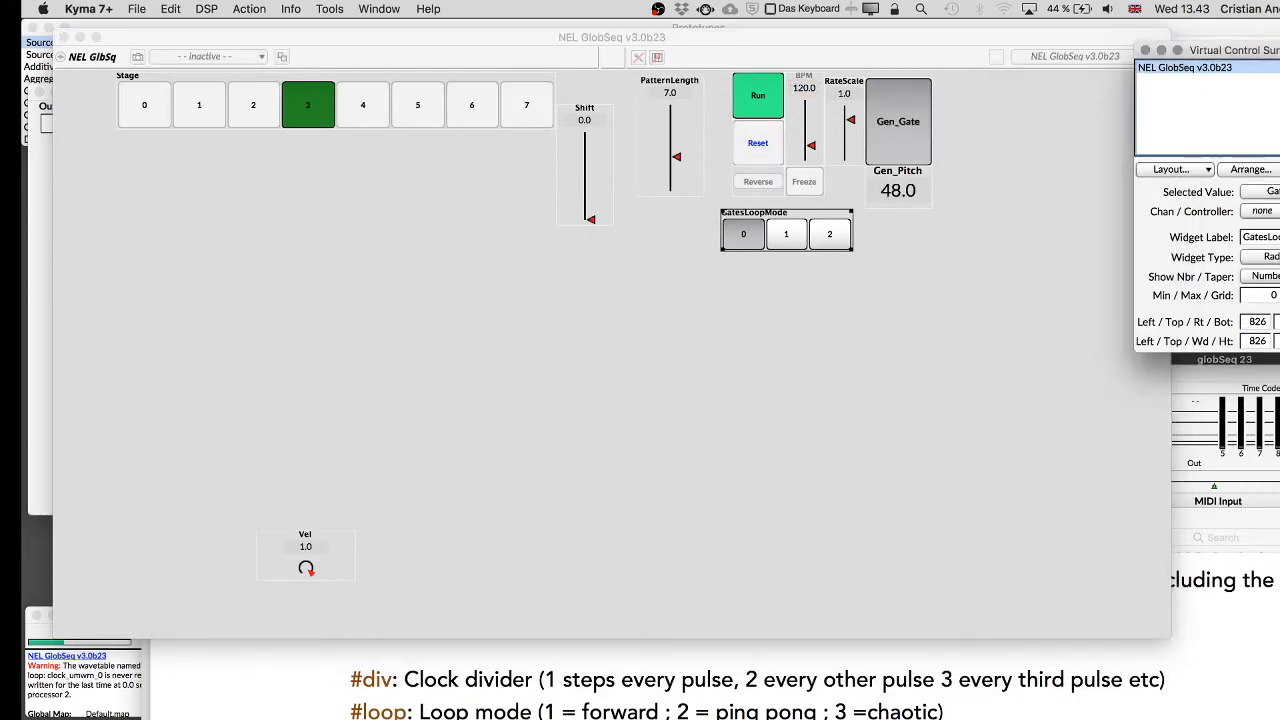
{"action": "left_click", "coordinate": [1250, 169]}
{"action": "left_click", "coordinate": [1244, 333]}
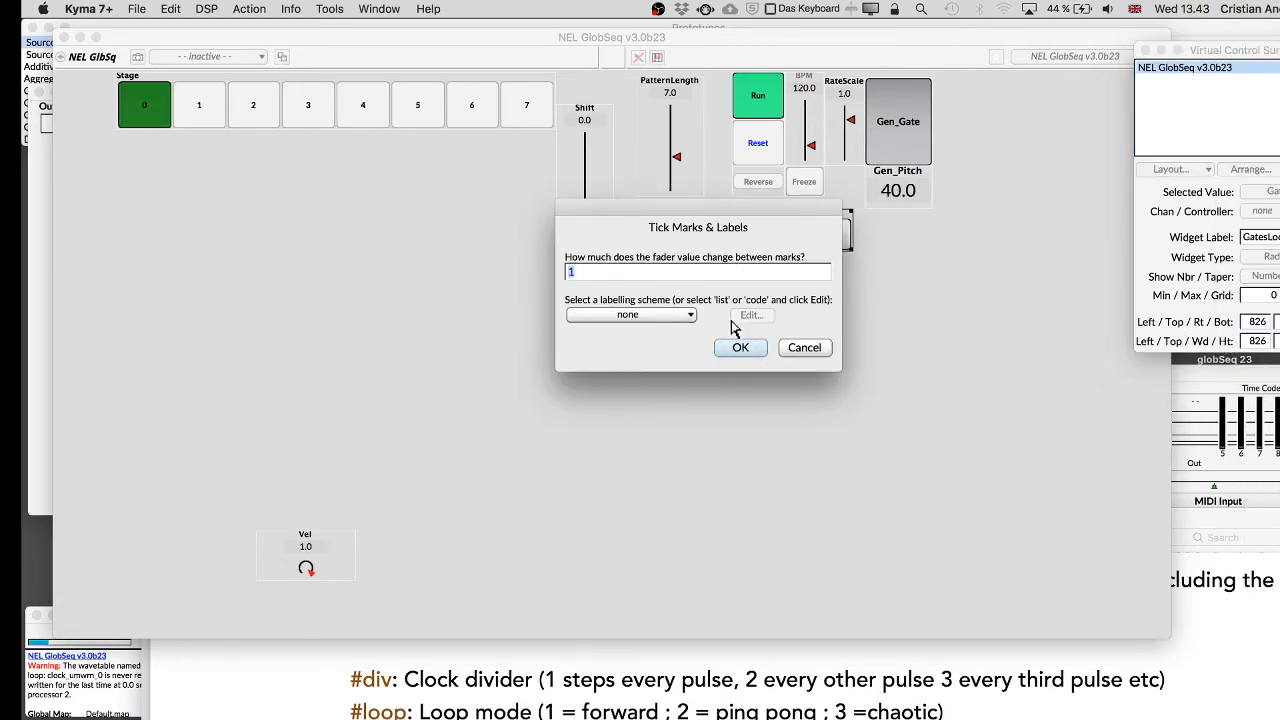
{"action": "left_click", "coordinate": [740, 347]}
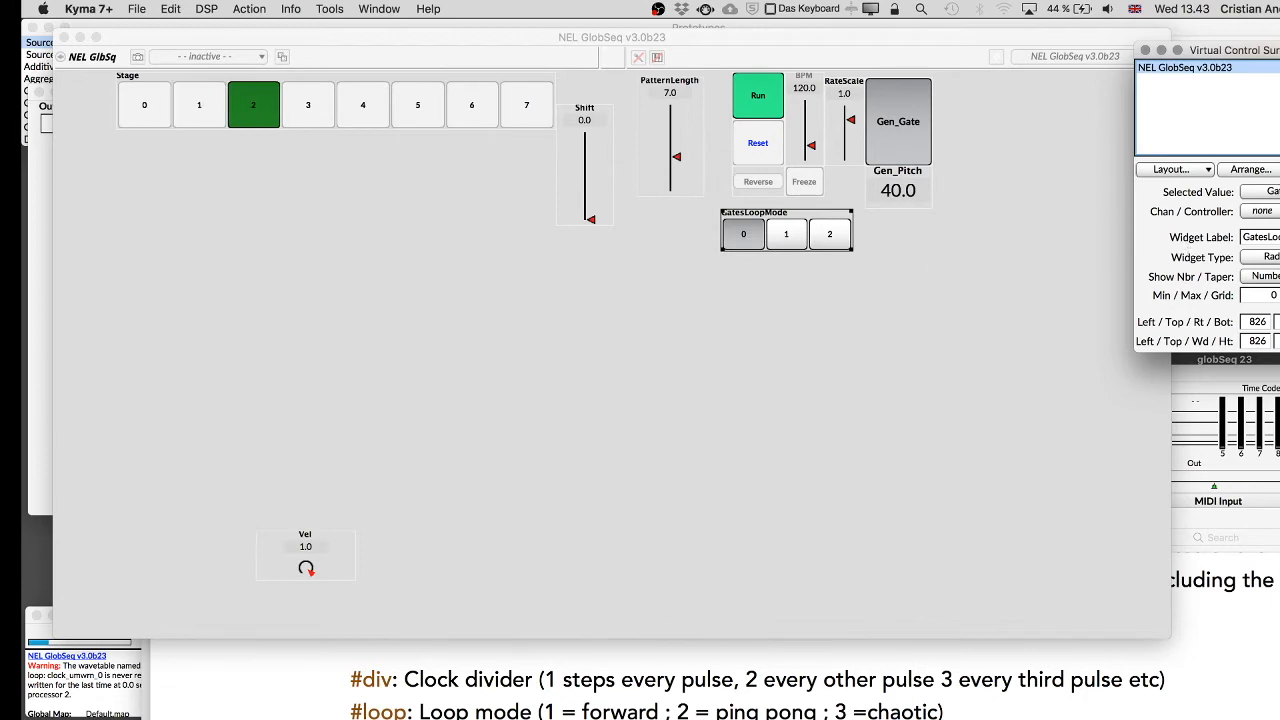
Open the GatesLoopMode widget's tick marks and labels and choose the list labelling scheme for editing.
{"action": "left_click", "coordinate": [1250, 169]}
{"action": "left_click", "coordinate": [1244, 333]}
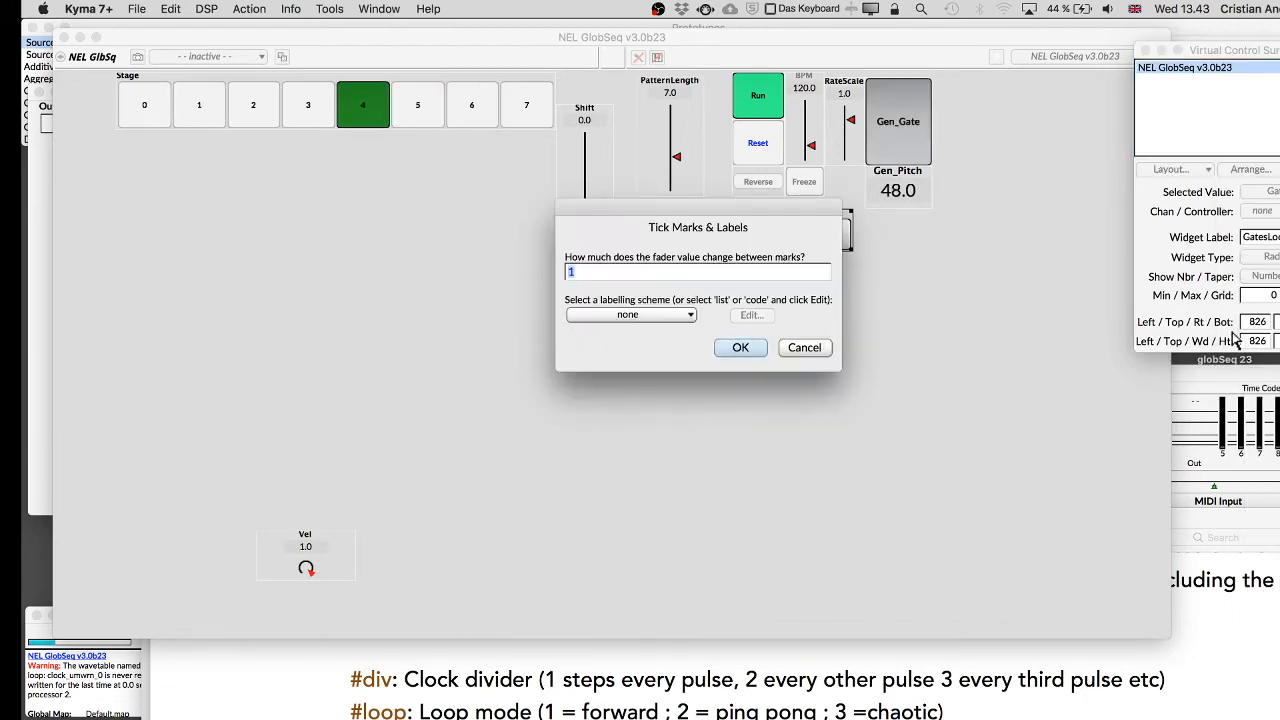
{"action": "left_click", "coordinate": [619, 316]}
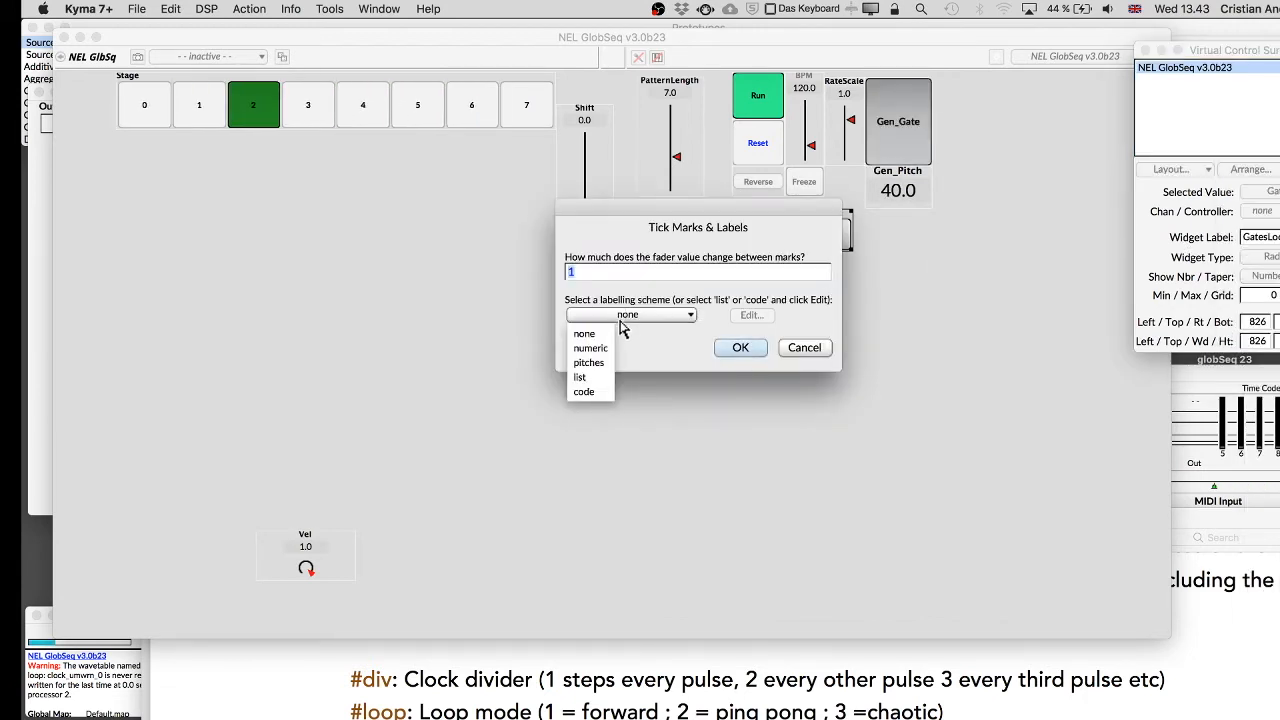
{"action": "left_click", "coordinate": [590, 377]}
{"action": "left_click", "coordinate": [750, 315]}
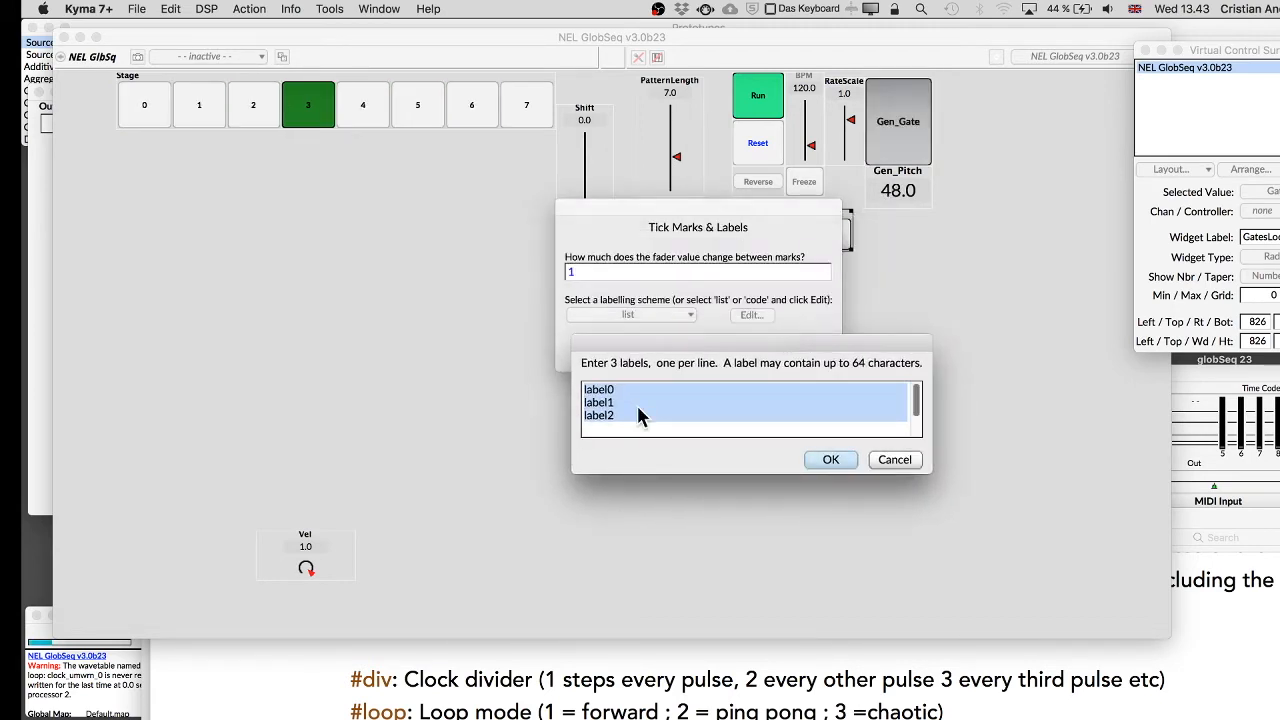
Enter the labels '0 - Forward', '1 - ping Pong' and '2 - Chaotic' and confirm both dialogs.
{"action": "type", "text": "0 -"}
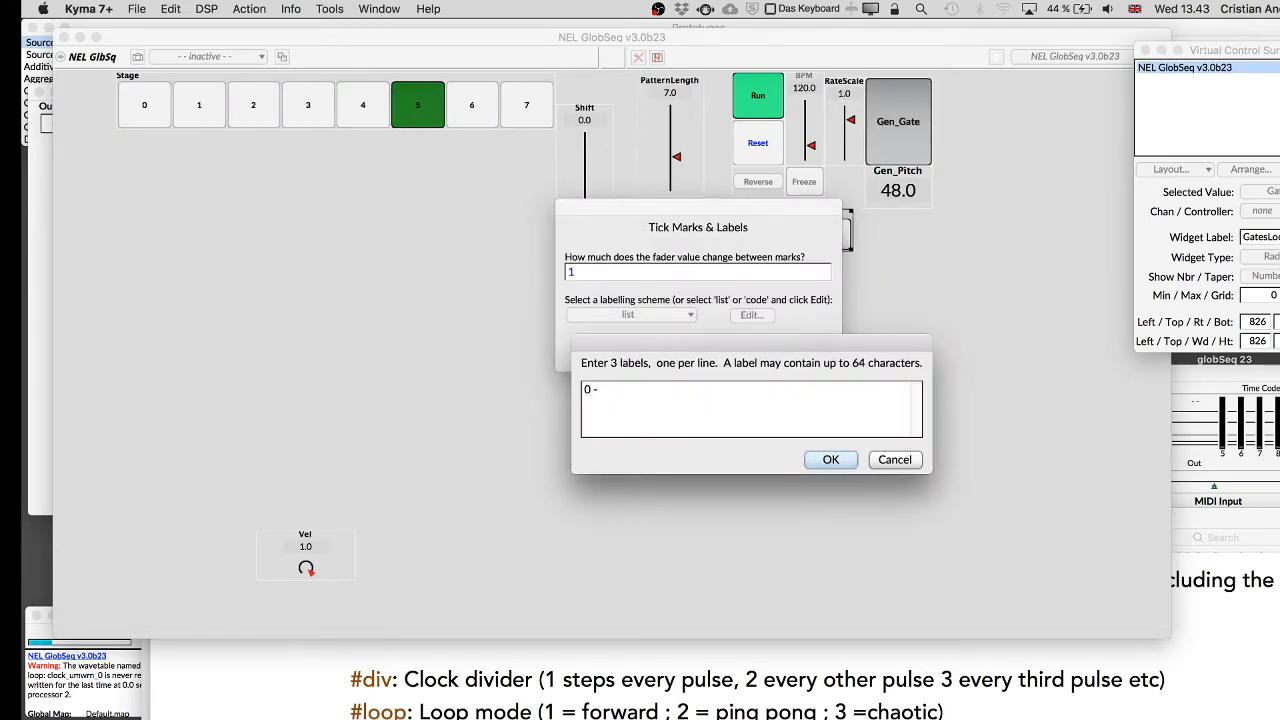
{"action": "type", "text": " Forward"}
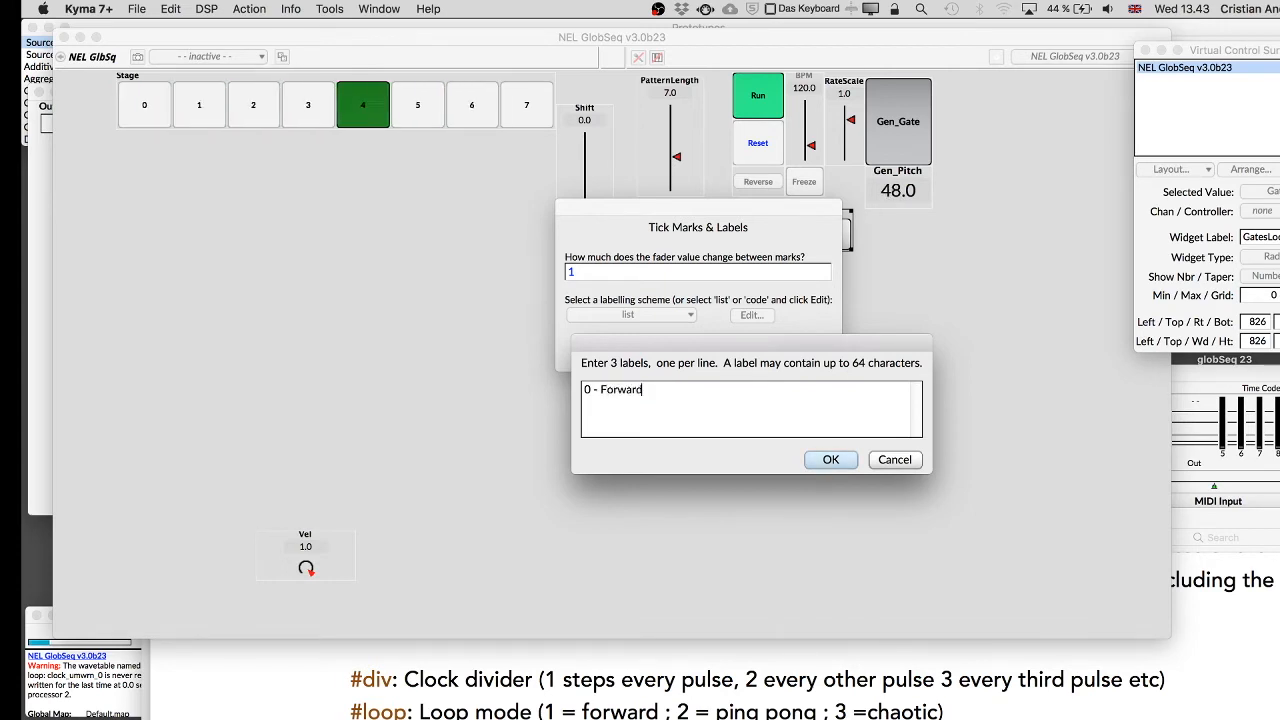
{"action": "key", "text": "Return"}
{"action": "type", "text": "1 - ping Pong"}
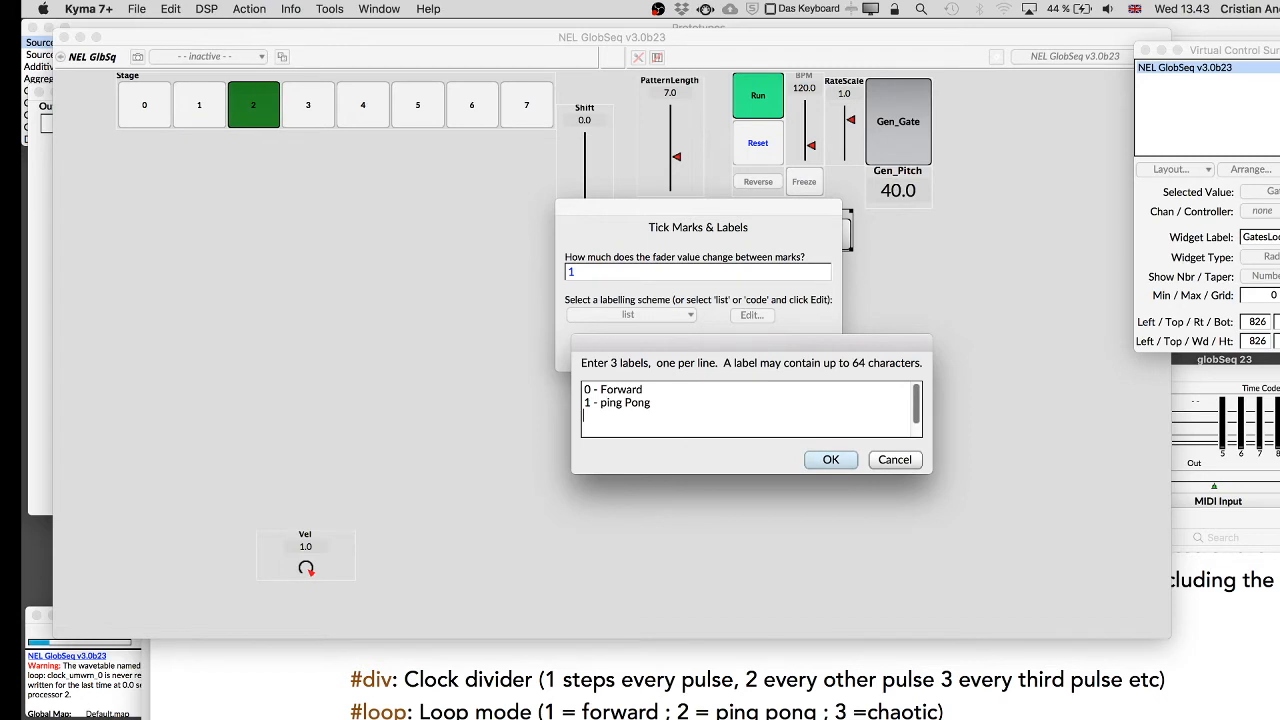
{"action": "key", "text": "Return"}
{"action": "type", "text": "2 - Chaotic"}
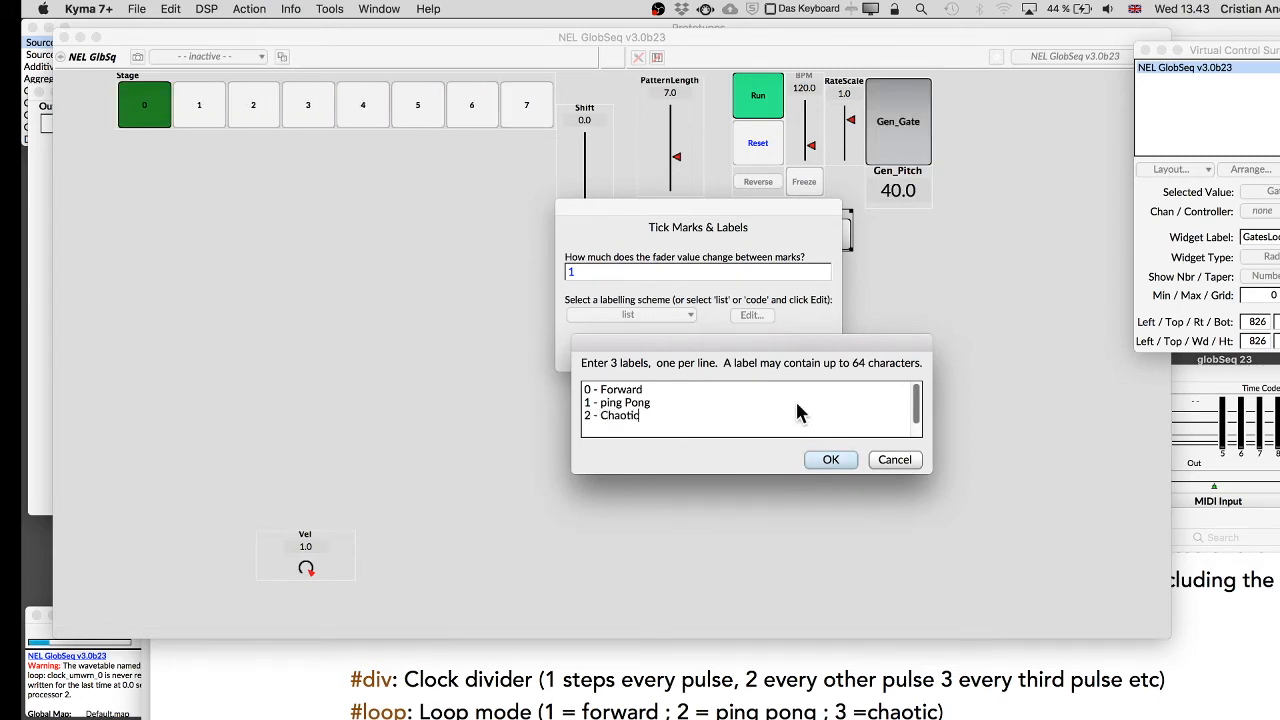
{"action": "left_click", "coordinate": [828, 461]}
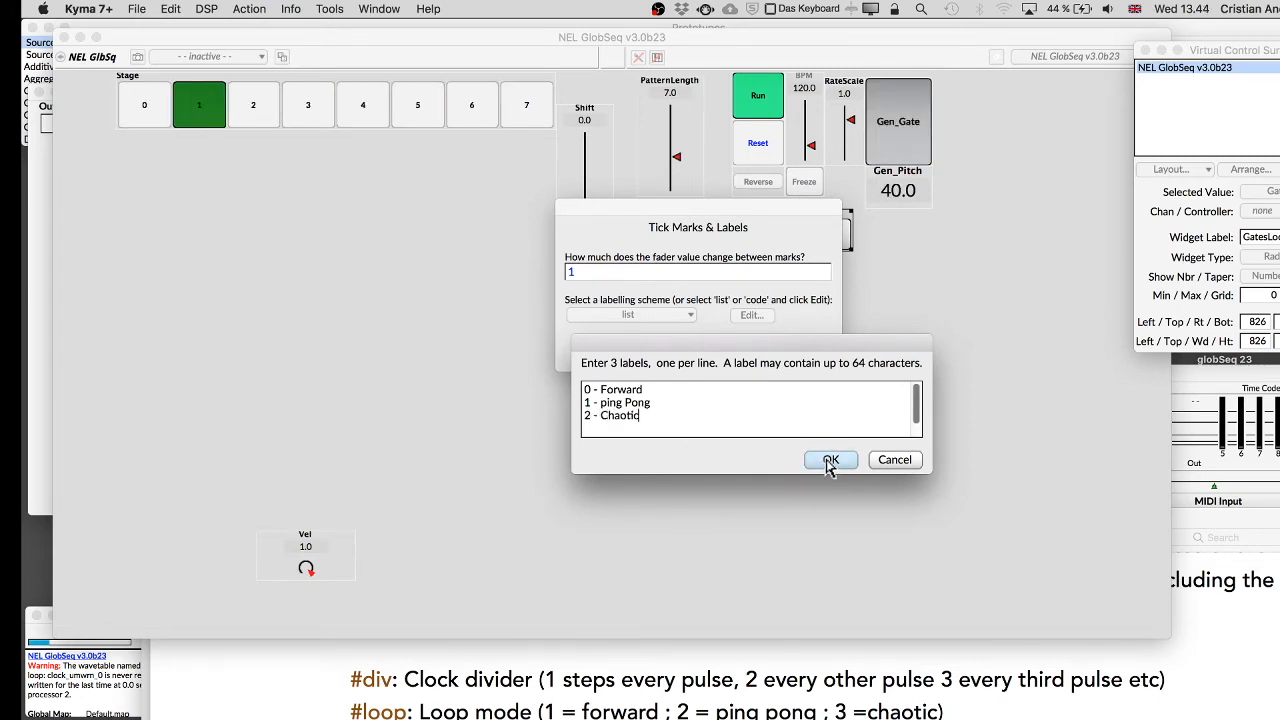
{"action": "left_click", "coordinate": [748, 349]}
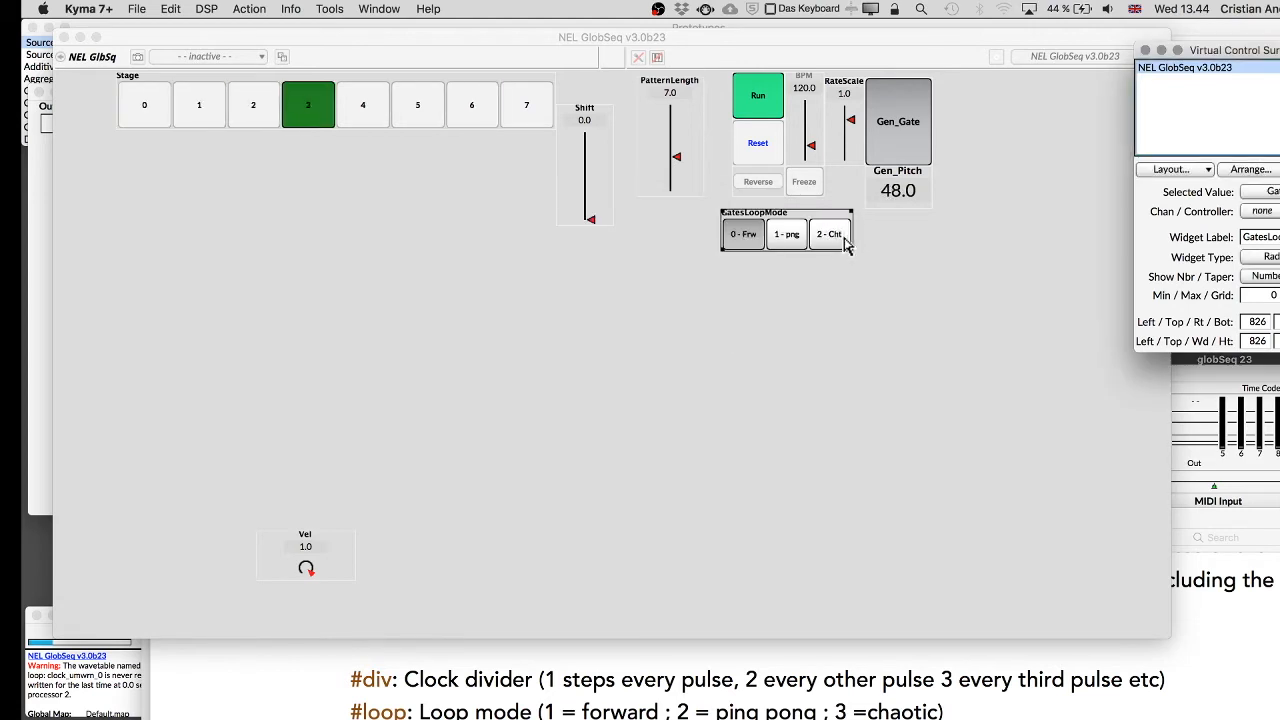
Widen the GatesLoopMode widget, lock the layout and keep the layout changes.
{"action": "left_click_drag", "start_coordinate": [851, 254], "coordinate": [952, 258]}
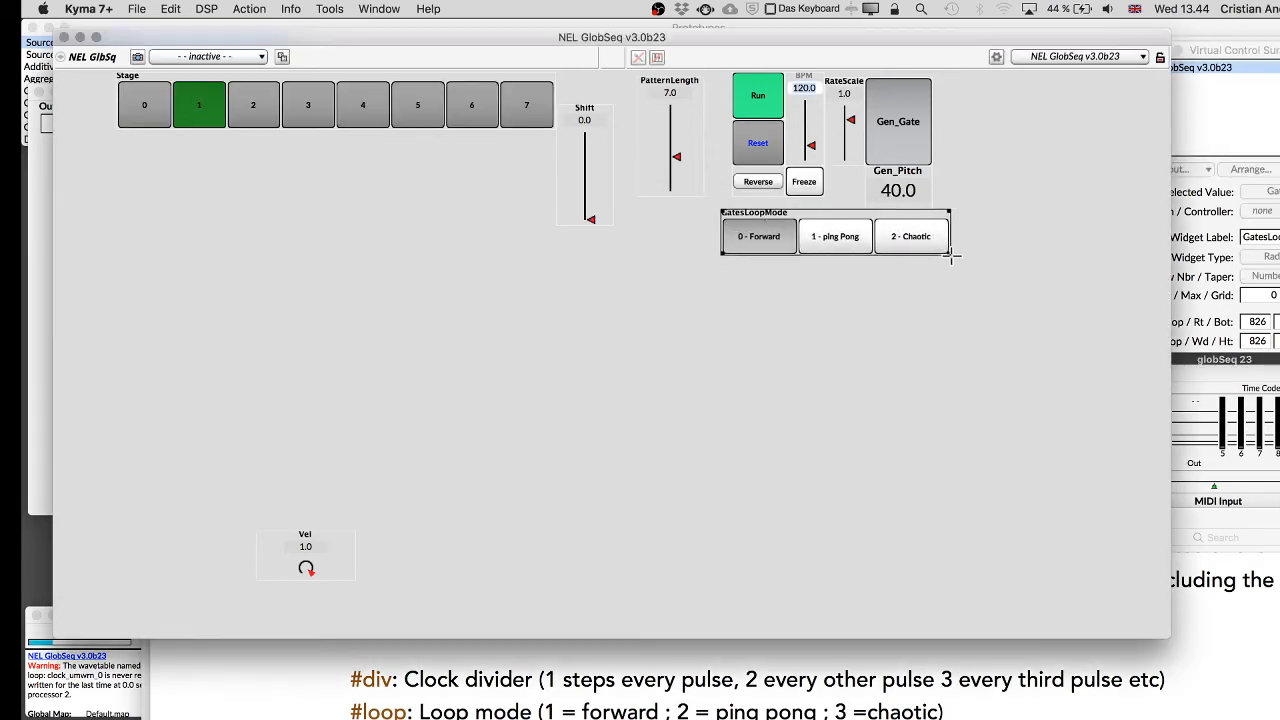
{"action": "left_click", "coordinate": [1185, 58]}
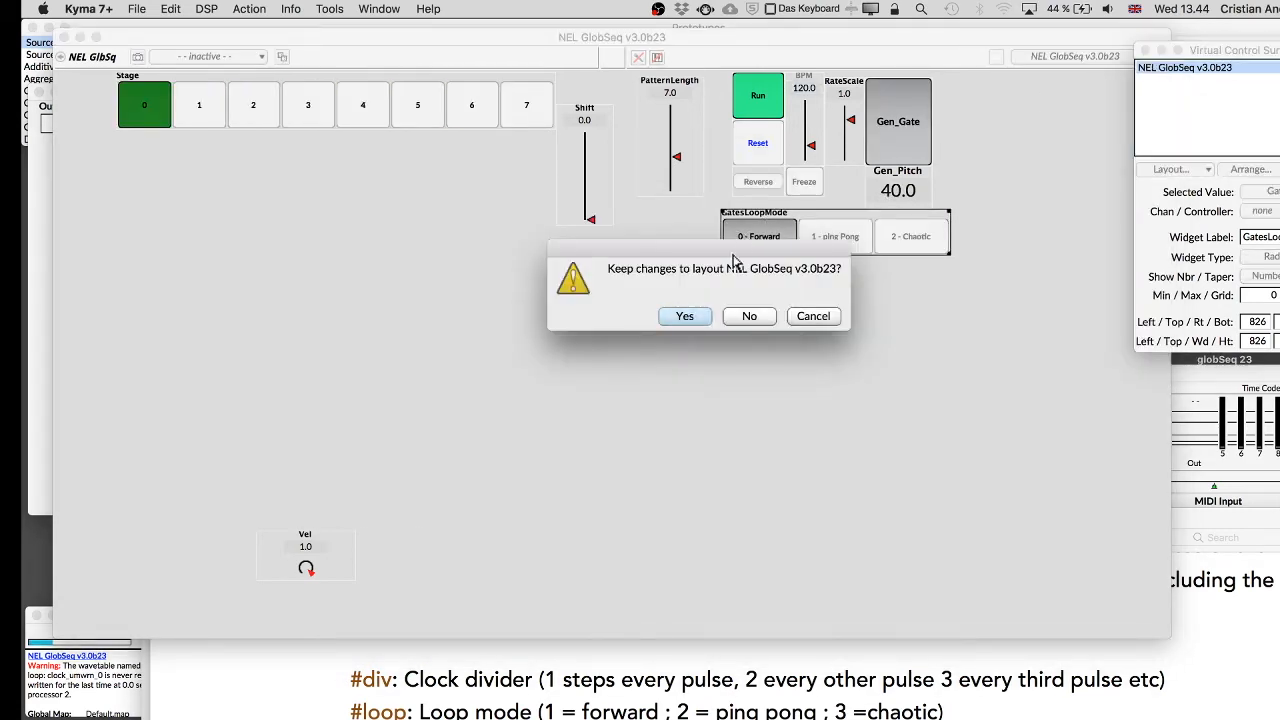
{"action": "left_click", "coordinate": [686, 316]}
Set PatternLength to 8 and switch GatesLoopMode among ping Pong, Forward and Chaotic while the sound plays.
{"action": "left_click", "coordinate": [853, 234]}
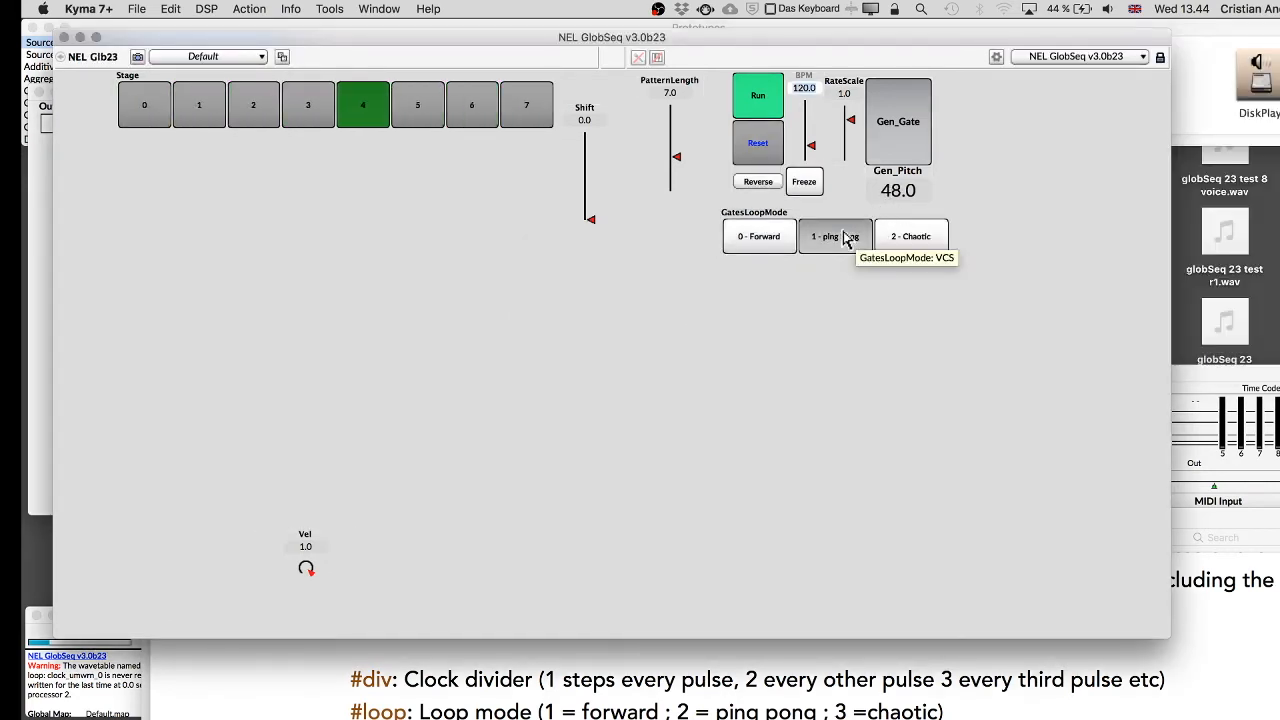
{"action": "left_click_drag", "start_coordinate": [677, 158], "coordinate": [676, 151]}
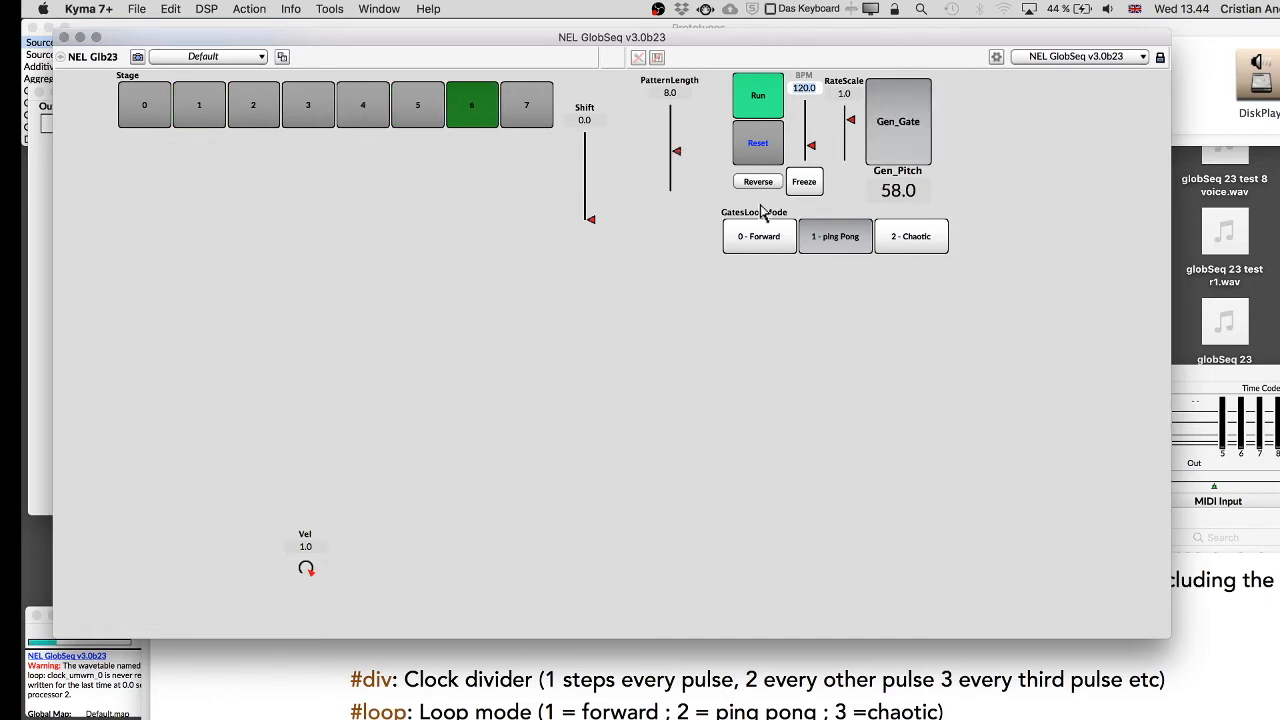
{"action": "left_click", "coordinate": [760, 250]}
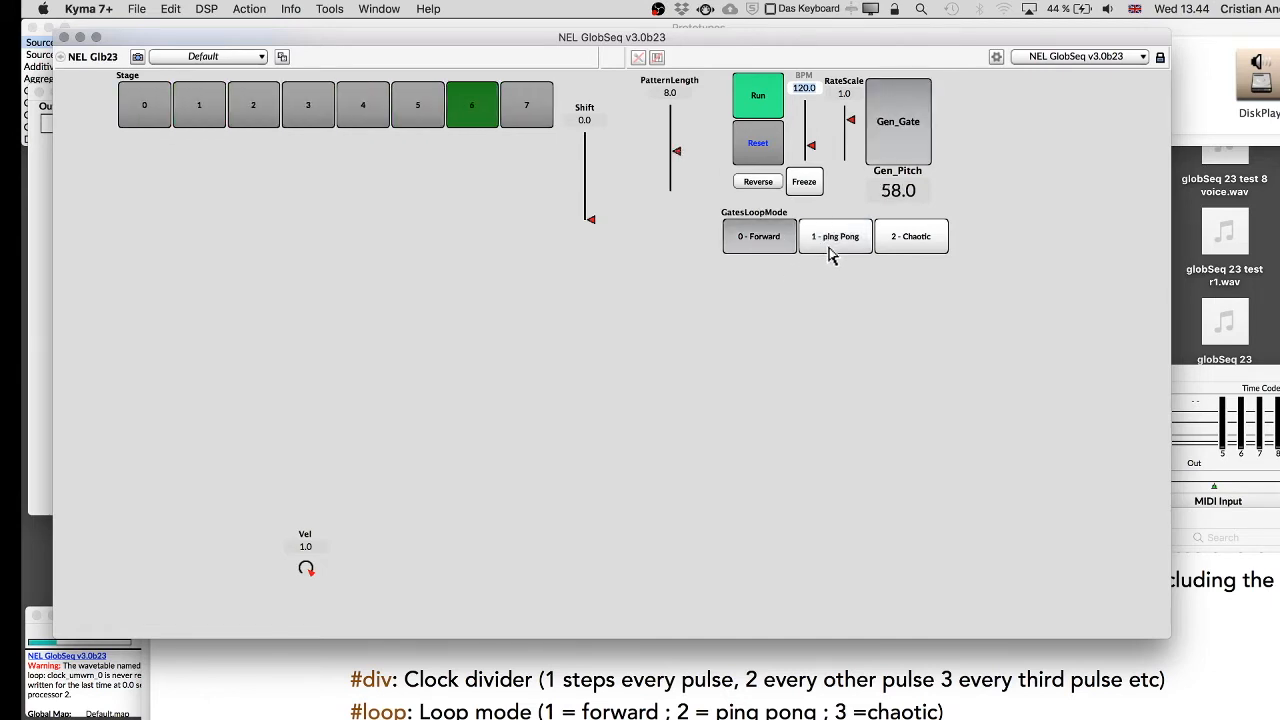
{"action": "left_click", "coordinate": [911, 237]}
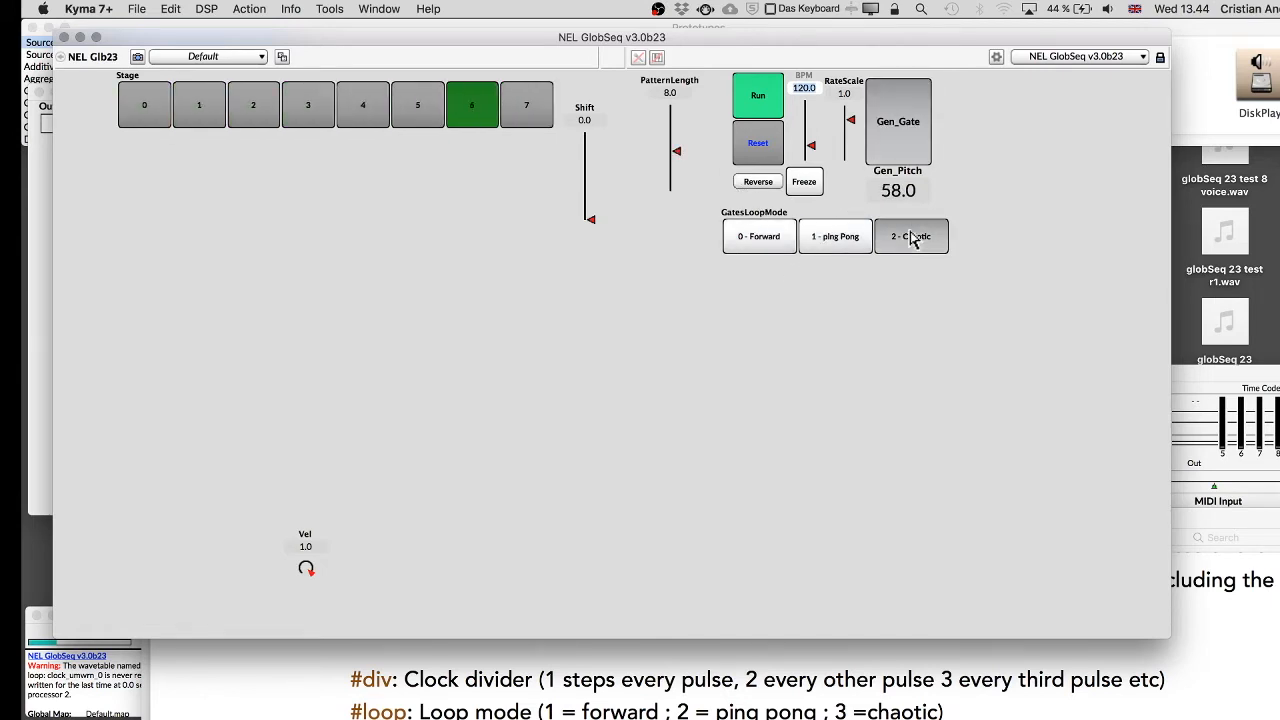
{"action": "left_click", "coordinate": [830, 240]}
{"action": "left_click", "coordinate": [908, 248]}
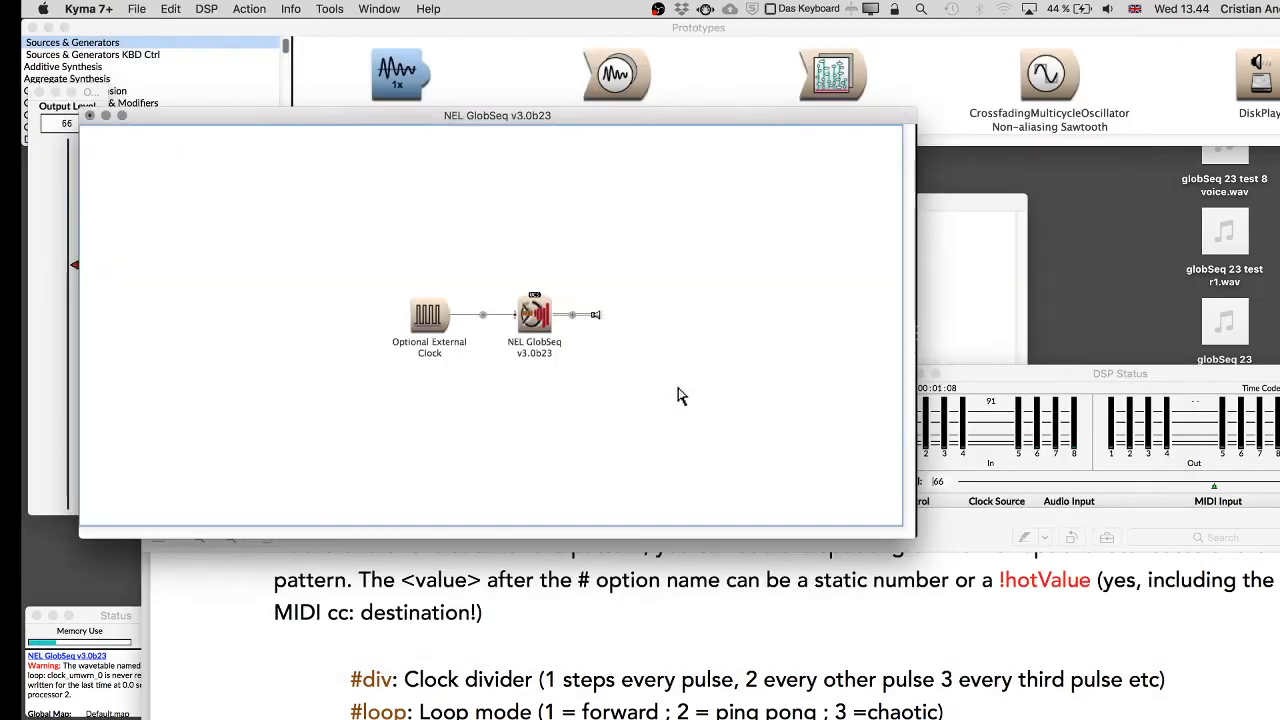
Append a #div option to the Gates pattern and play the sound again.
{"action": "left_click", "coordinate": [536, 318]}
{"action": "left_click", "coordinate": [841, 218]}
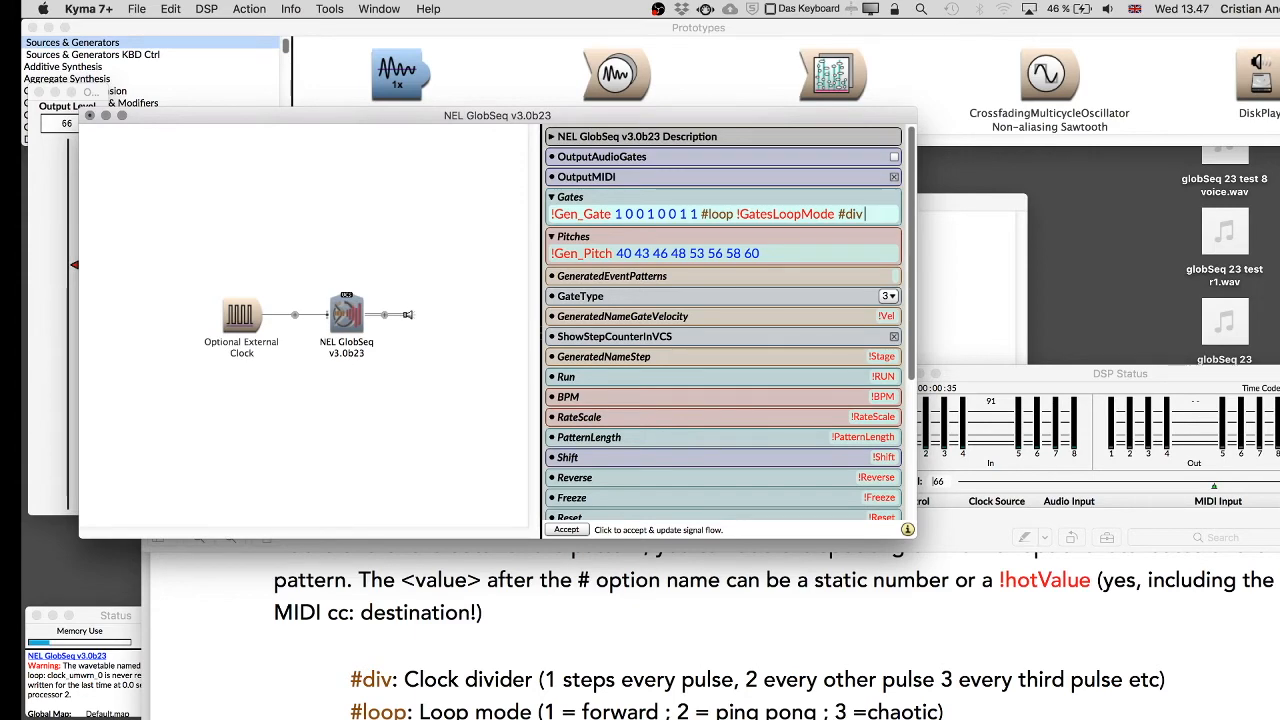
{"action": "left_click", "coordinate": [426, 225]}
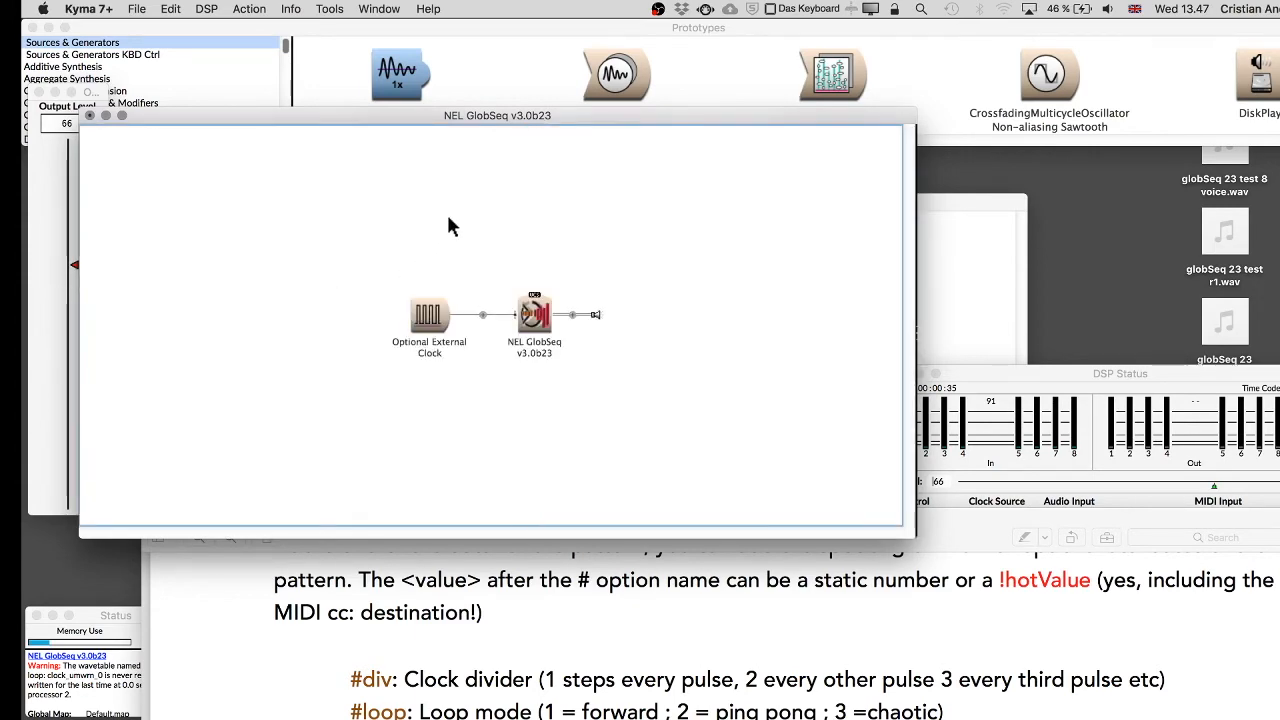
{"action": "key", "text": "ctrl+space"}
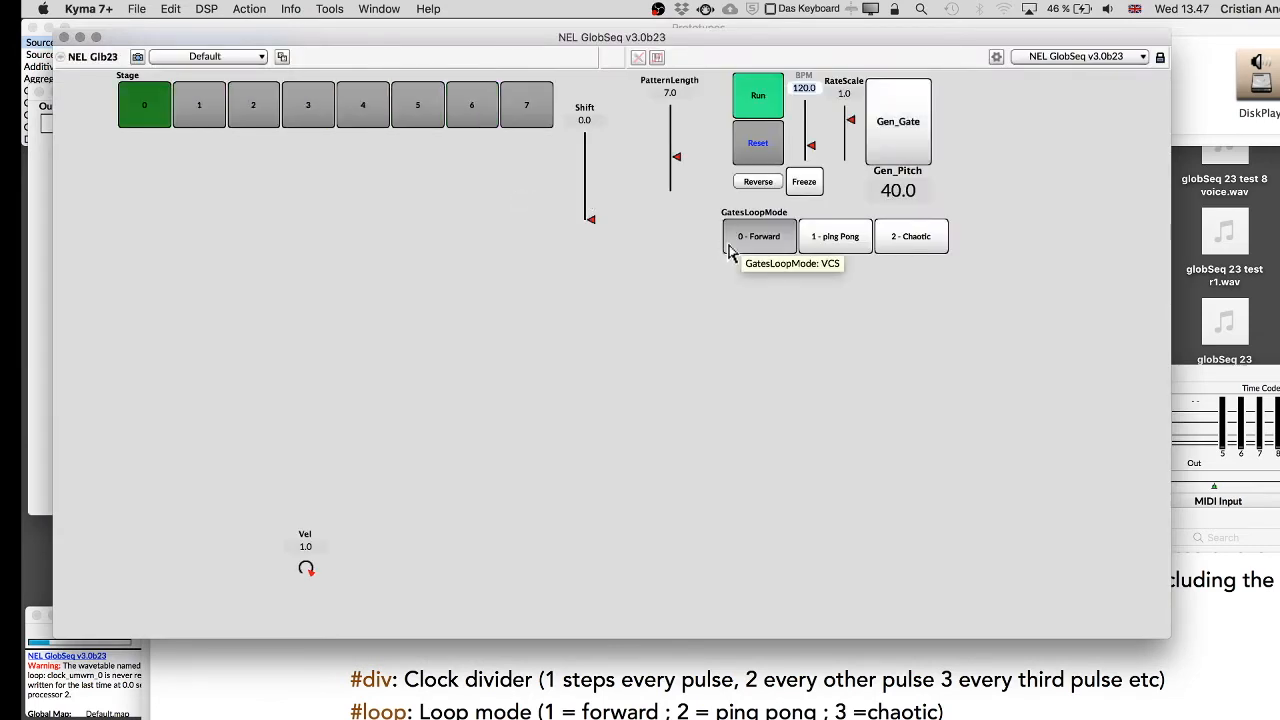
Change the Gates pattern's #div value to 2 and play the sound.
{"action": "key", "text": "super+w"}
{"action": "left_click", "coordinate": [548, 340]}
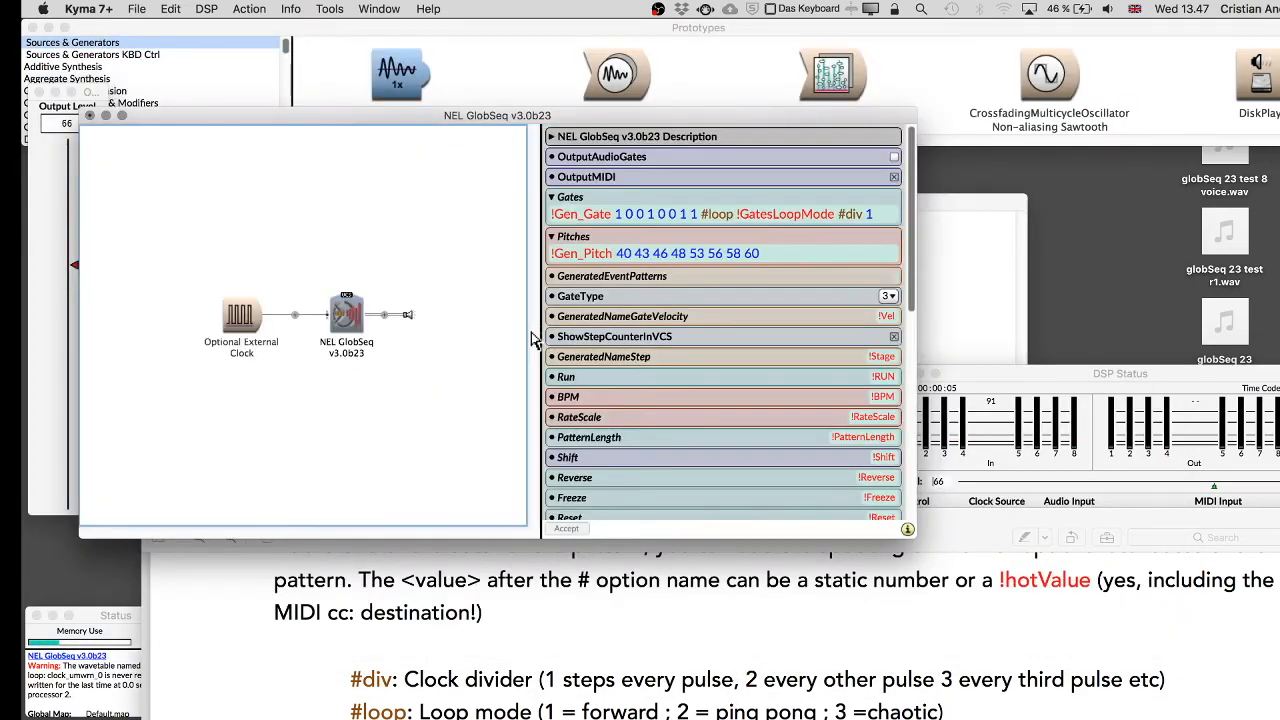
{"action": "left_click", "coordinate": [892, 216]}
{"action": "key", "text": "BackSpace"}
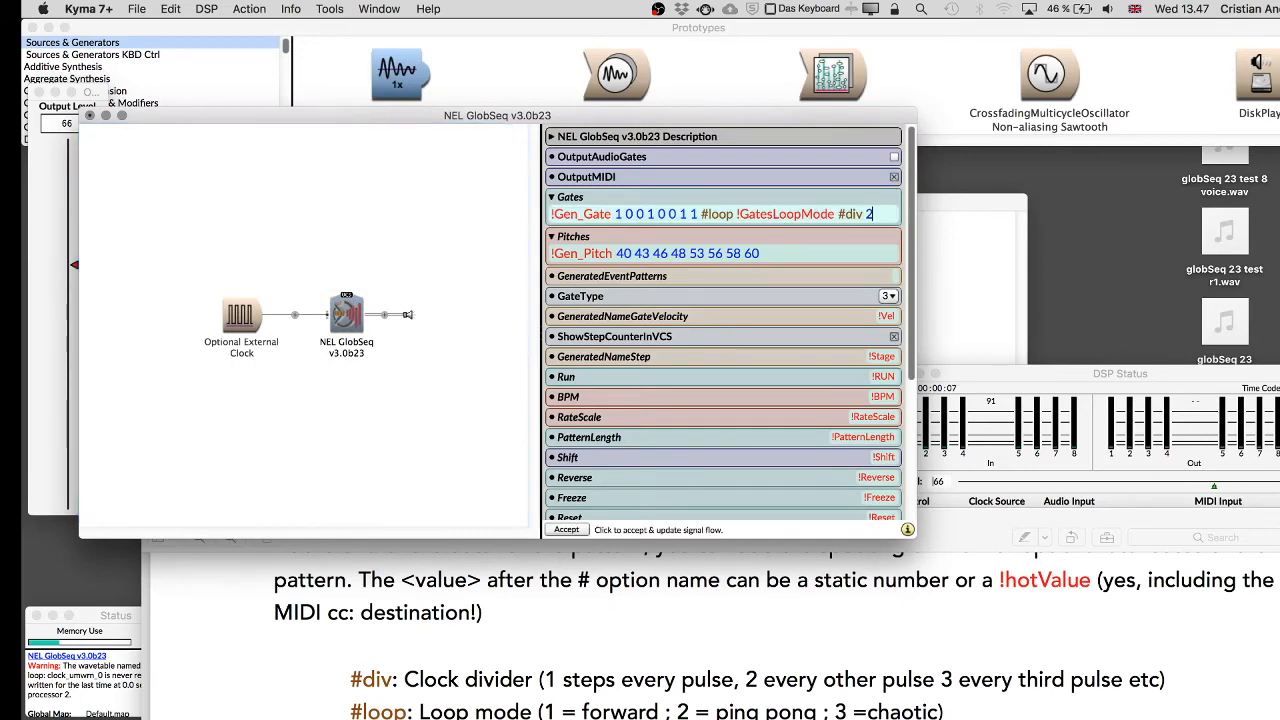
{"action": "left_click", "coordinate": [331, 190]}
{"action": "key", "text": "space"}
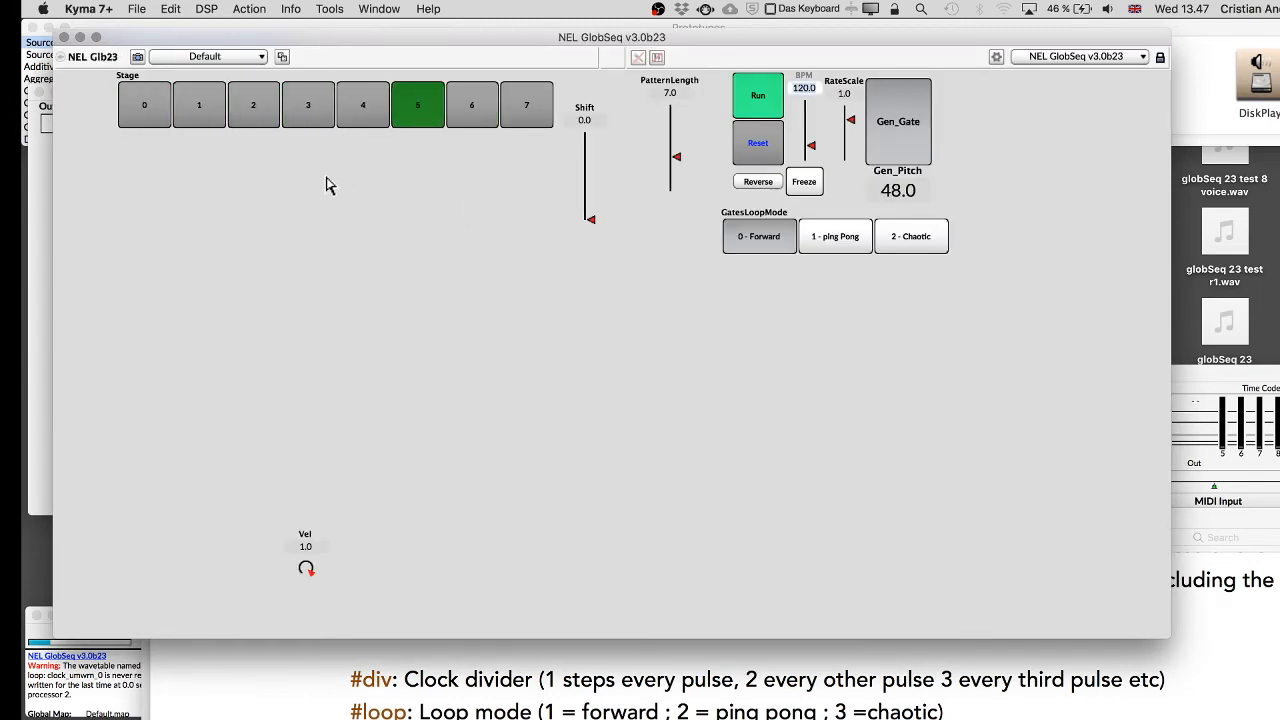
Set the Gates #div value to 4 and play the sound again.
{"action": "key", "text": "super+w"}
{"action": "double_click", "coordinate": [534, 307]}
{"action": "left_click", "coordinate": [886, 224]}
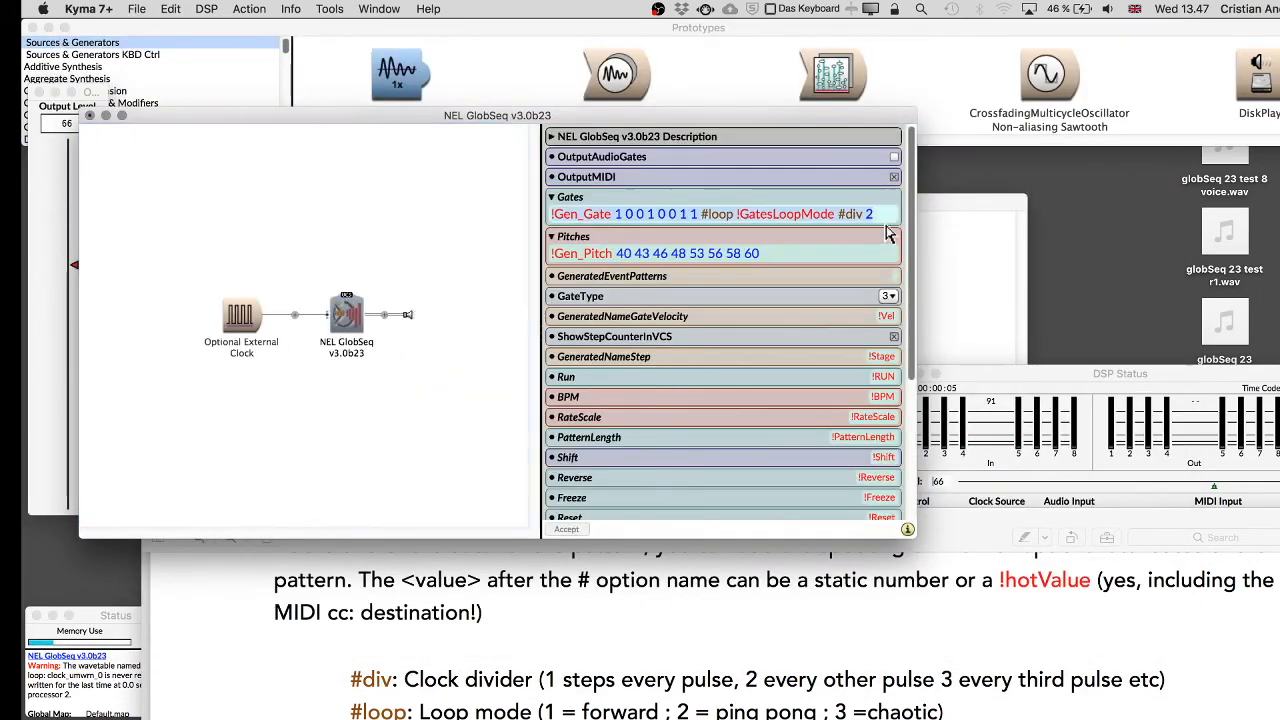
{"action": "left_click", "coordinate": [886, 214]}
{"action": "type", "text": "4"}
{"action": "left_click", "coordinate": [335, 248]}
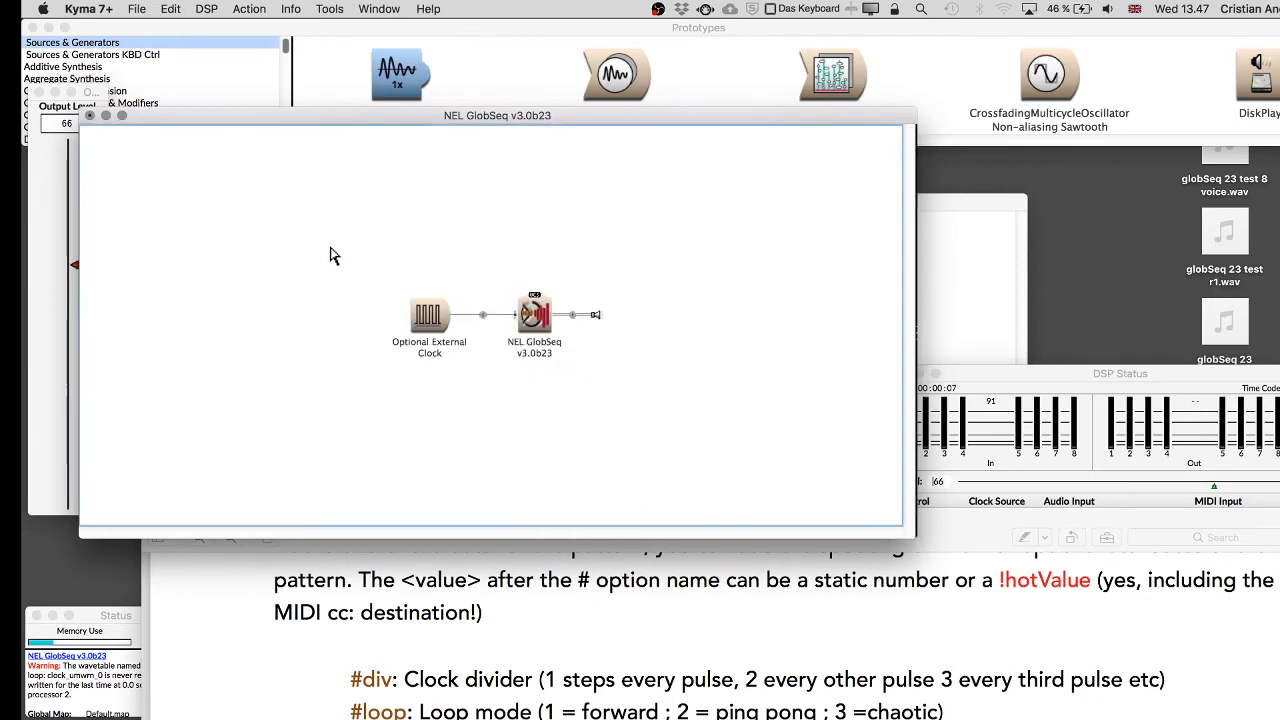
{"action": "key", "text": "ctrl+space"}
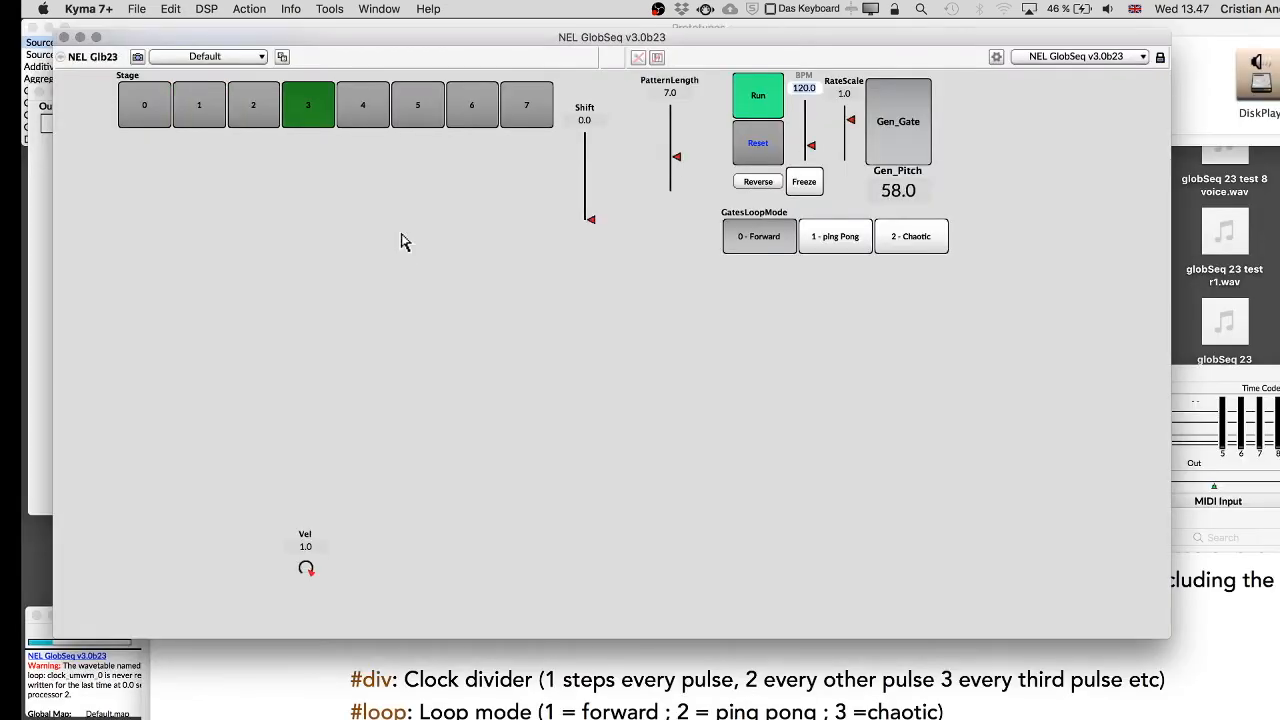
Replace the Gates #div value with the hot value !GatesClockDivider and play the sound.
{"action": "key", "text": "super+w"}
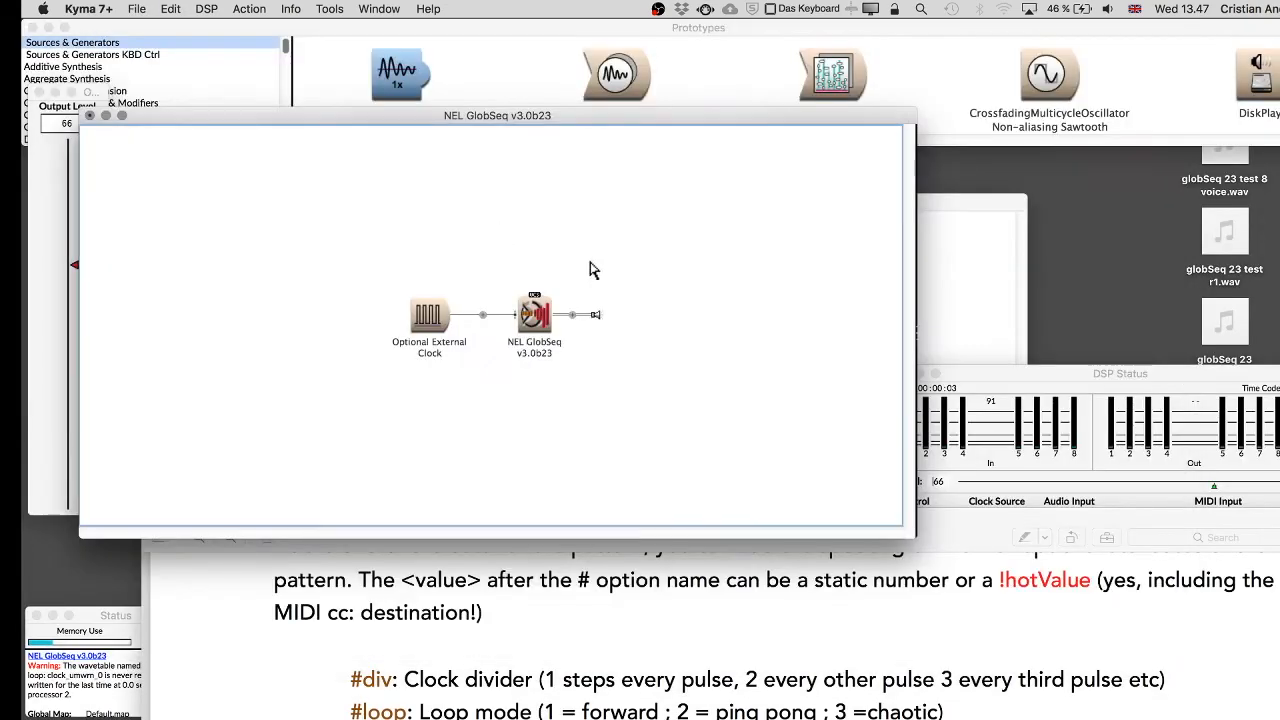
{"action": "left_click", "coordinate": [540, 318]}
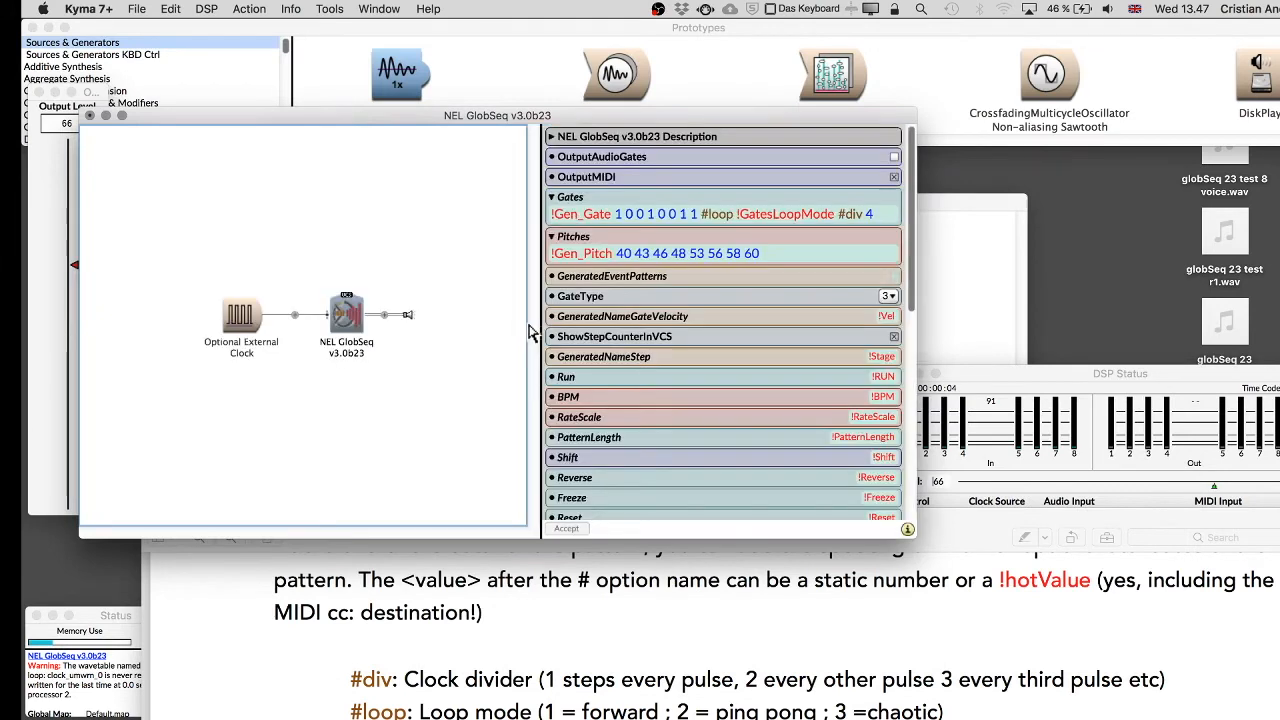
{"action": "left_click", "coordinate": [883, 213]}
{"action": "key", "text": "BackSpace"}
{"action": "type", "text": "!Gates"}
{"action": "key", "text": "BackSpace"}
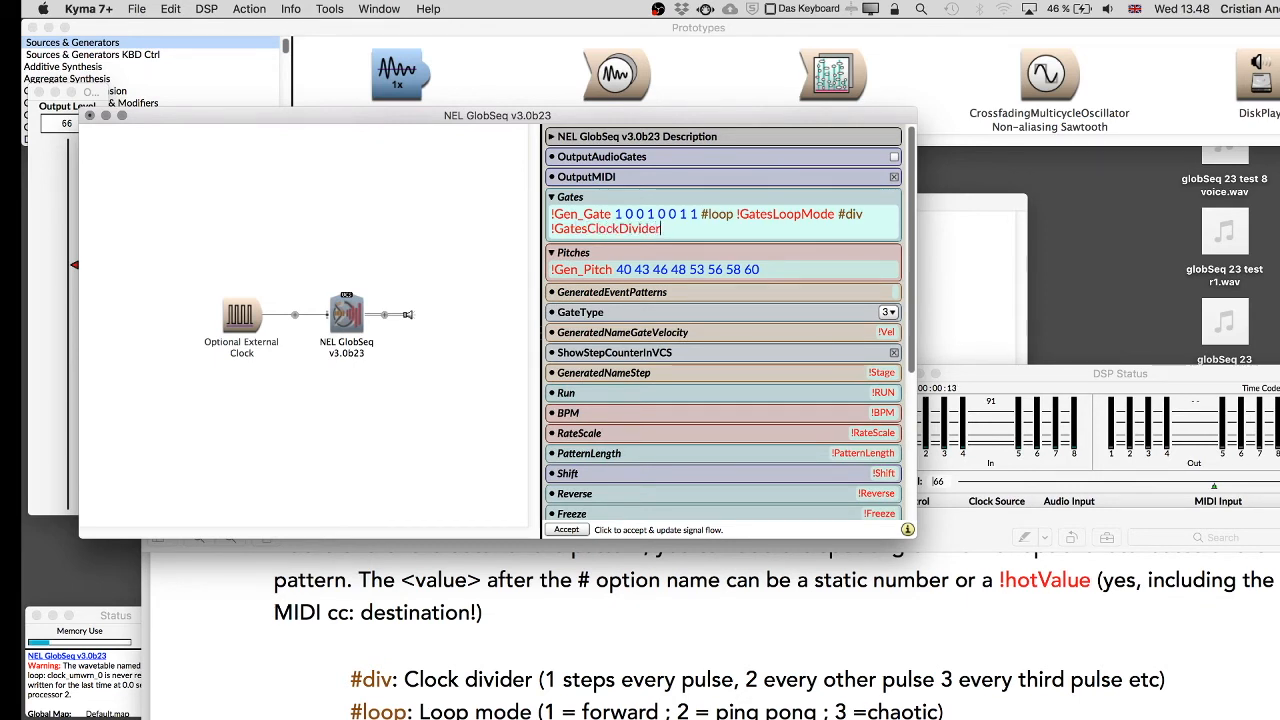
{"action": "left_click", "coordinate": [392, 218]}
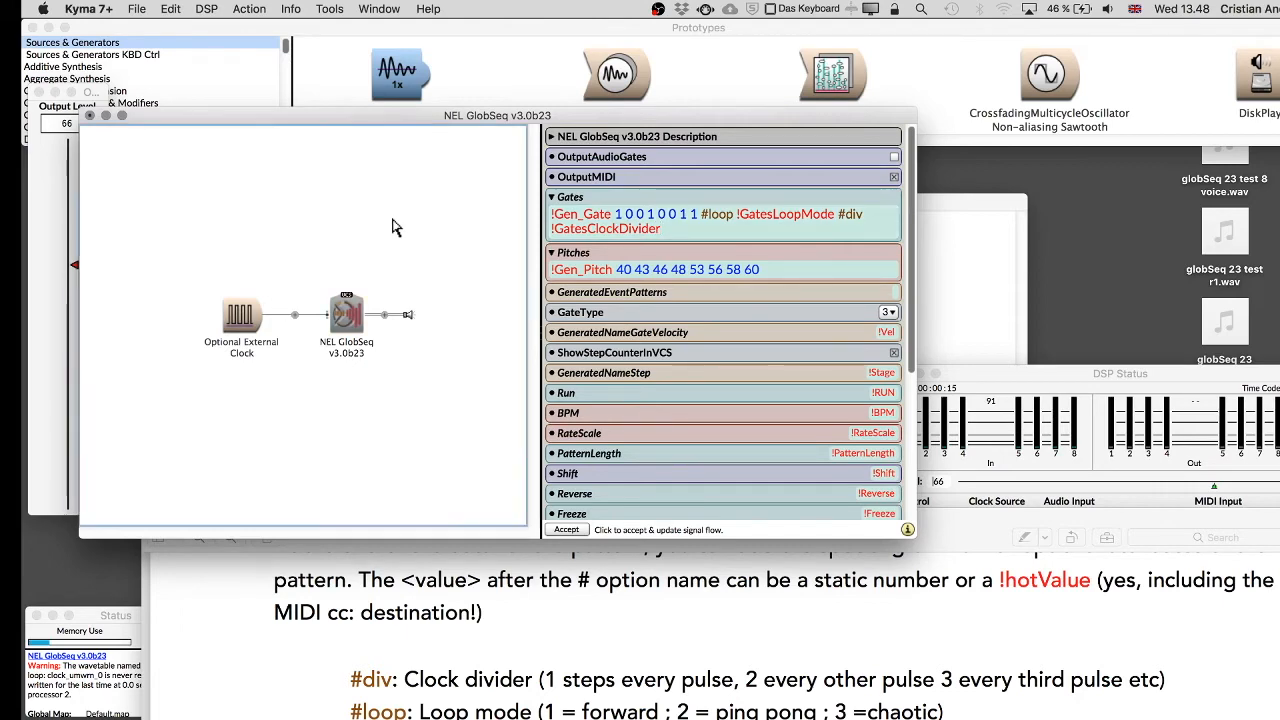
{"action": "key", "text": "space"}
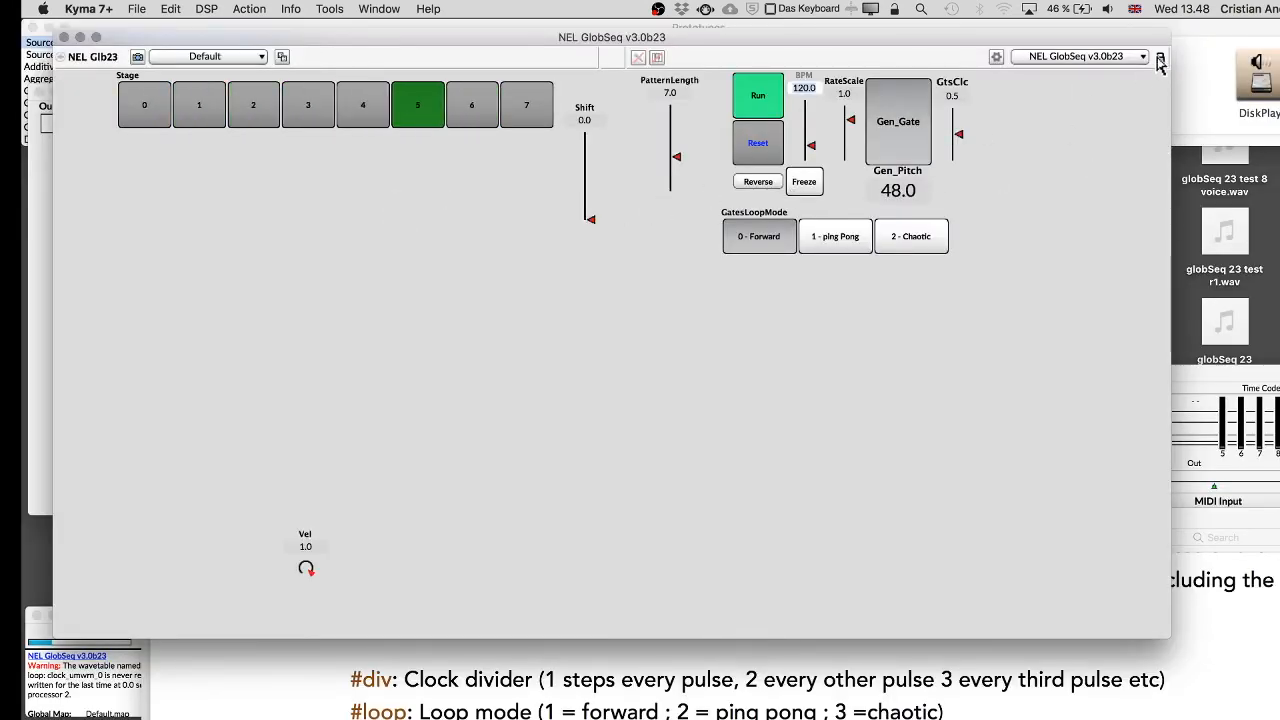
Unlock the layout, enlarge the GatesClockDivider fader and set its minimum to 1.
{"action": "left_click", "coordinate": [1160, 58]}
{"action": "left_click", "coordinate": [958, 133]}
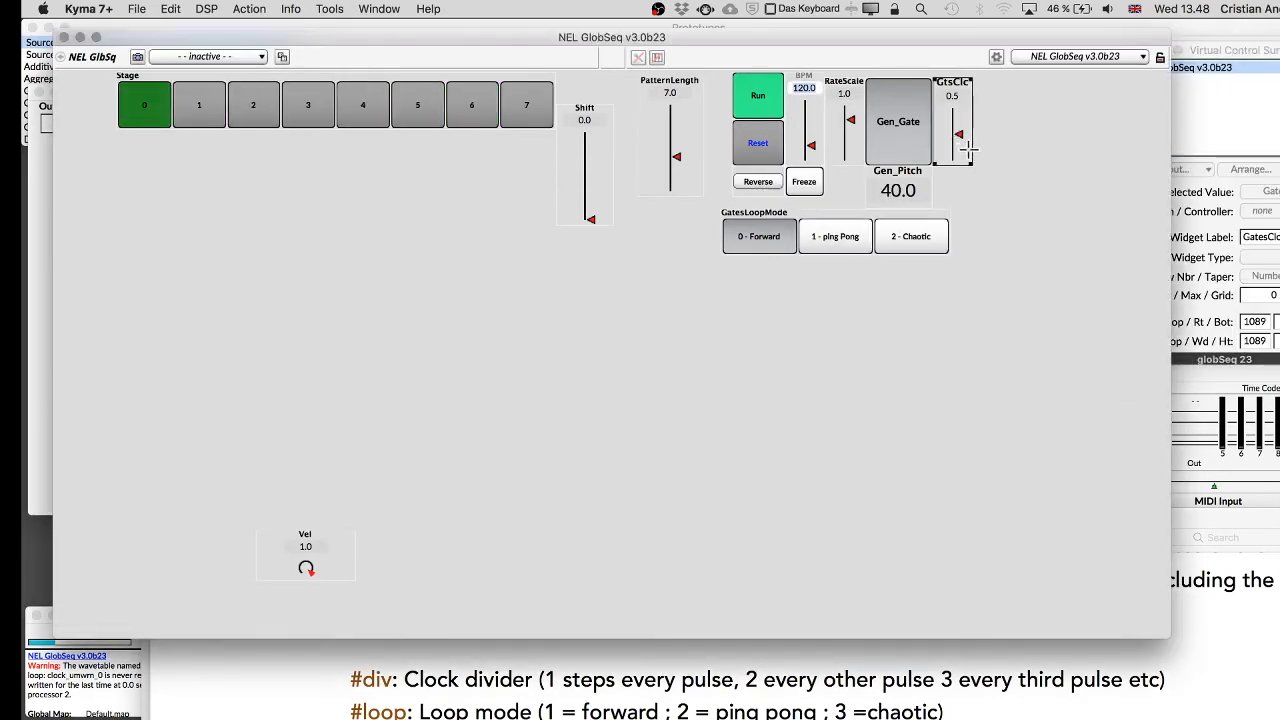
{"action": "left_click_drag", "start_coordinate": [972, 164], "coordinate": [1057, 253]}
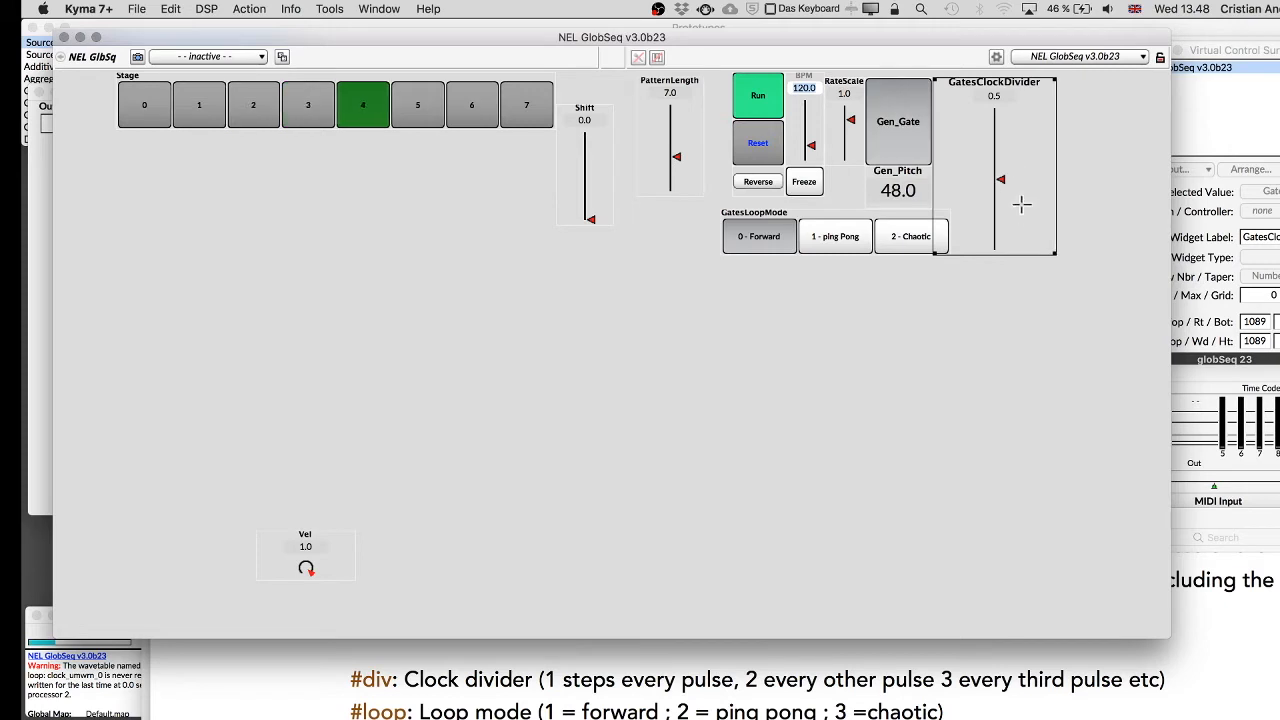
{"action": "double_click", "coordinate": [1270, 297]}
{"action": "type", "text": "1"}
{"action": "key", "text": "Return"}
{"action": "key", "text": "Tab"}
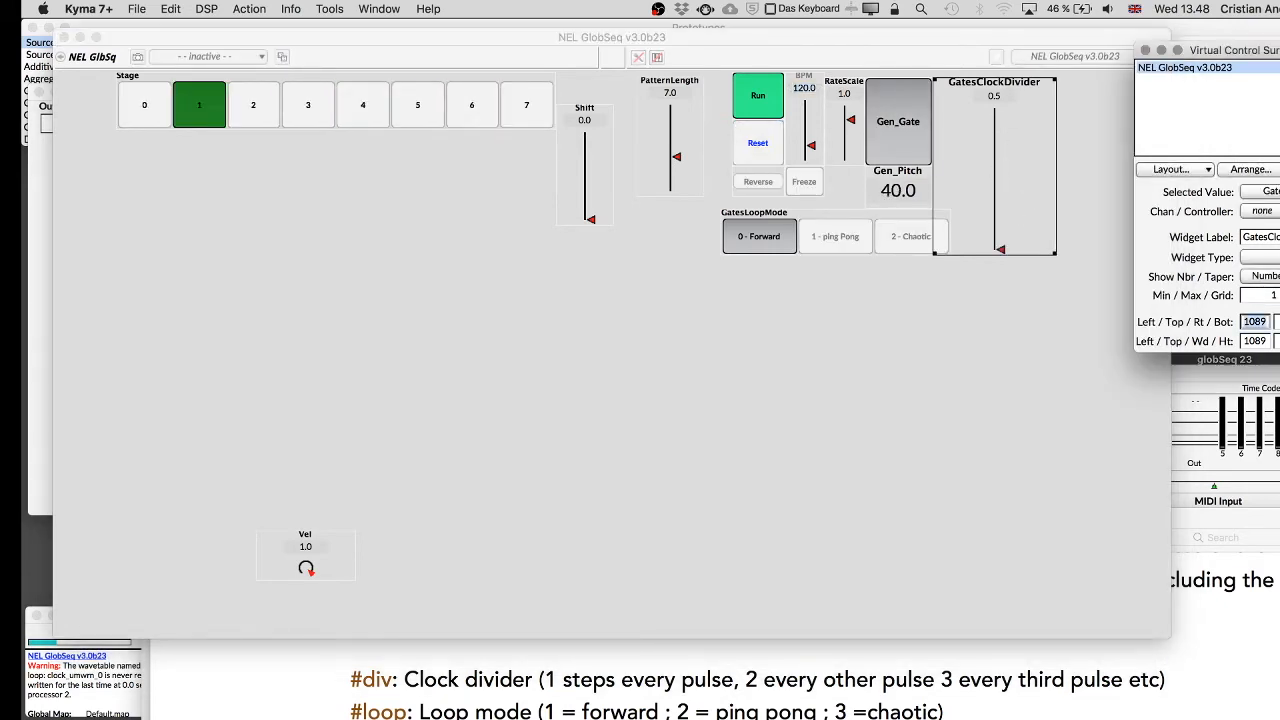
Add numeric tick marks every 1 to the GatesClockDivider fader.
{"action": "left_click", "coordinate": [1250, 169]}
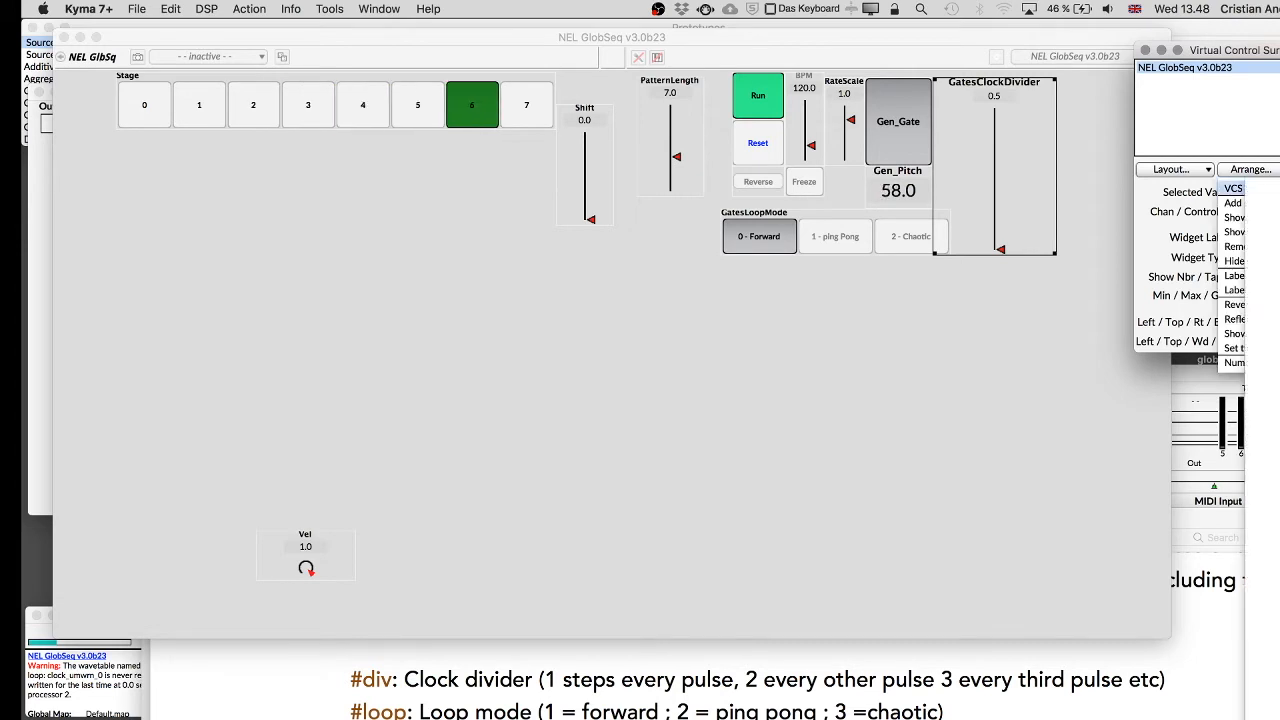
{"action": "left_click", "coordinate": [1245, 348]}
{"action": "left_click", "coordinate": [627, 316]}
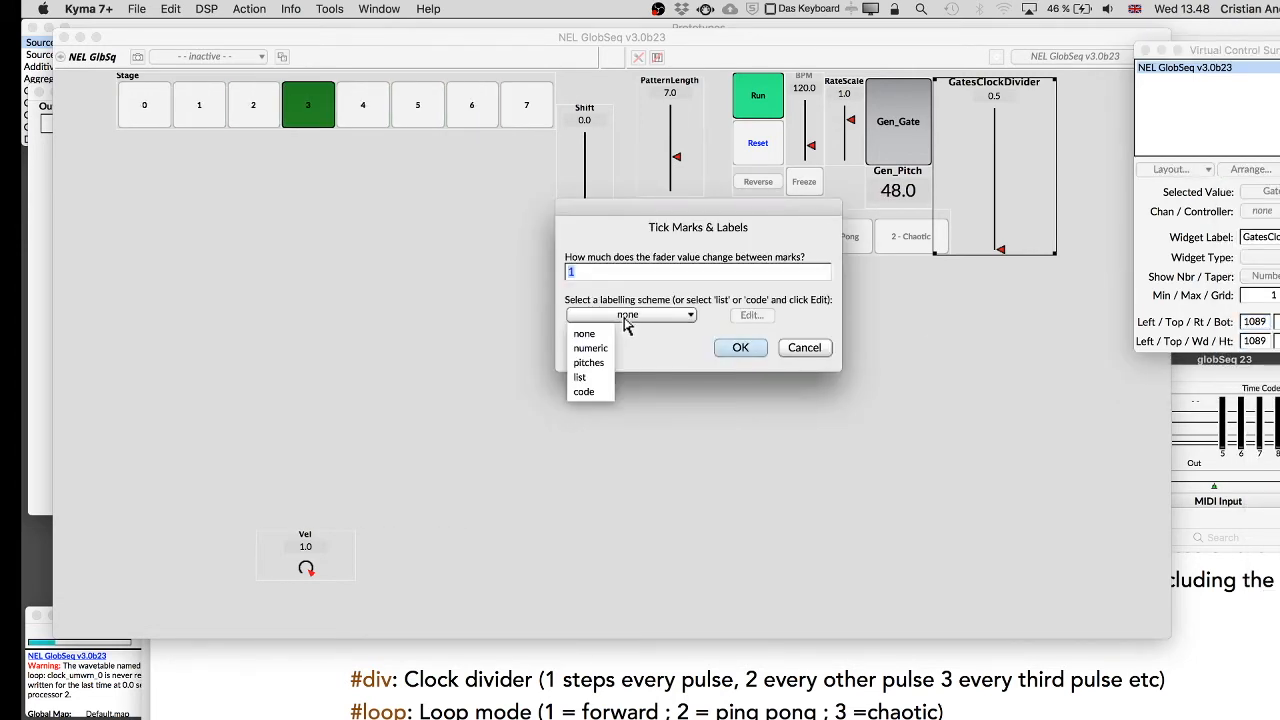
{"action": "left_click", "coordinate": [591, 348]}
{"action": "left_click", "coordinate": [738, 347]}
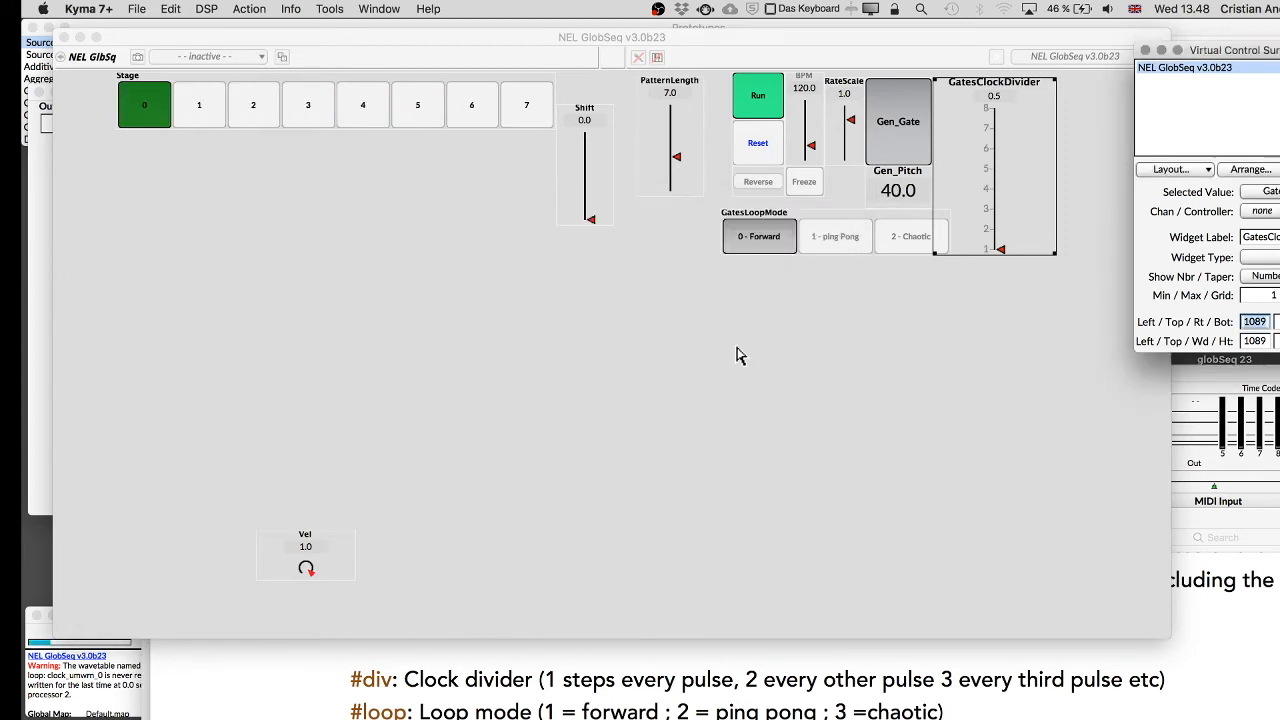
Hide the GatesClockDivider number display, close the widget editor and lock the layout.
{"action": "left_click", "coordinate": [1266, 277]}
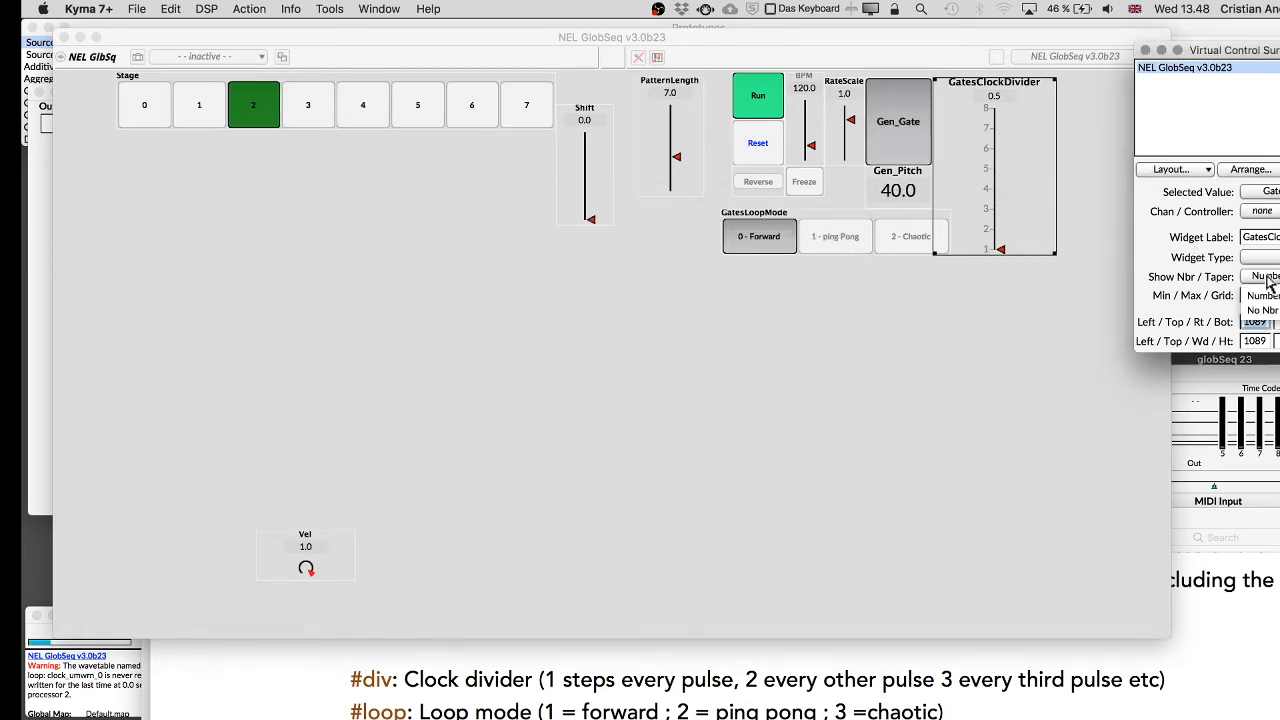
{"action": "left_click", "coordinate": [1262, 310]}
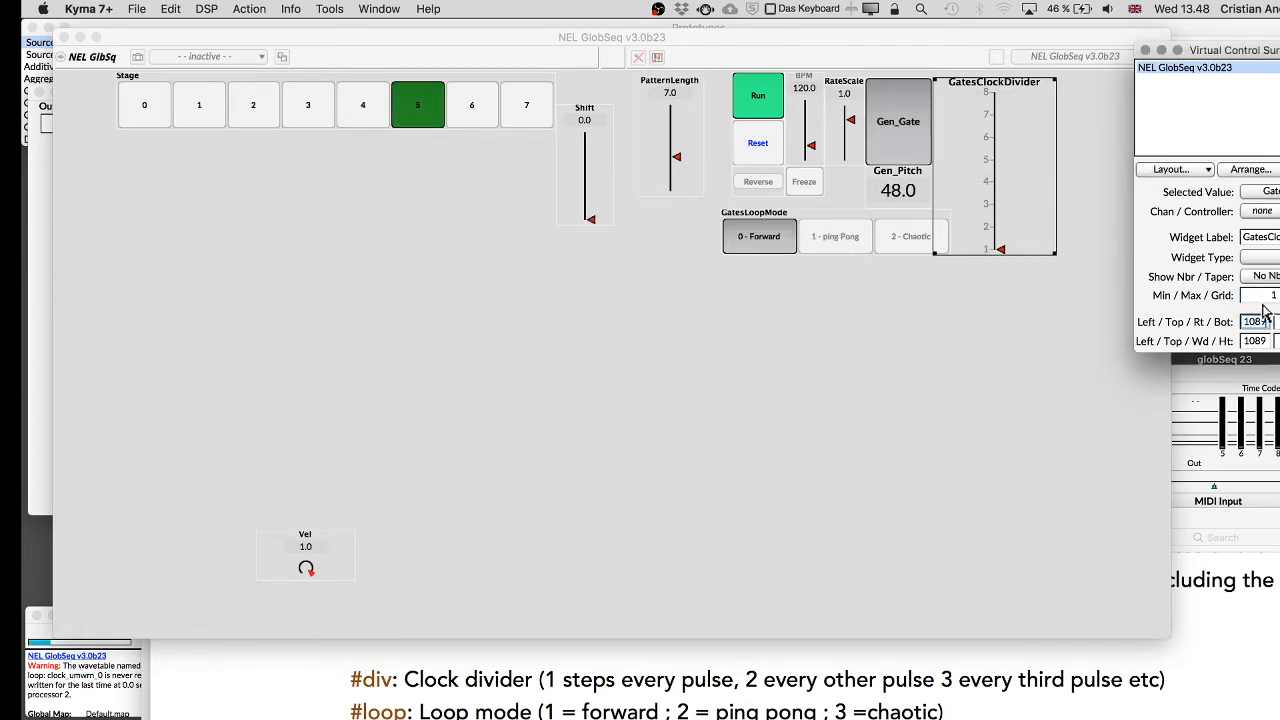
{"action": "left_click", "coordinate": [1145, 52]}
{"action": "left_click", "coordinate": [682, 318]}
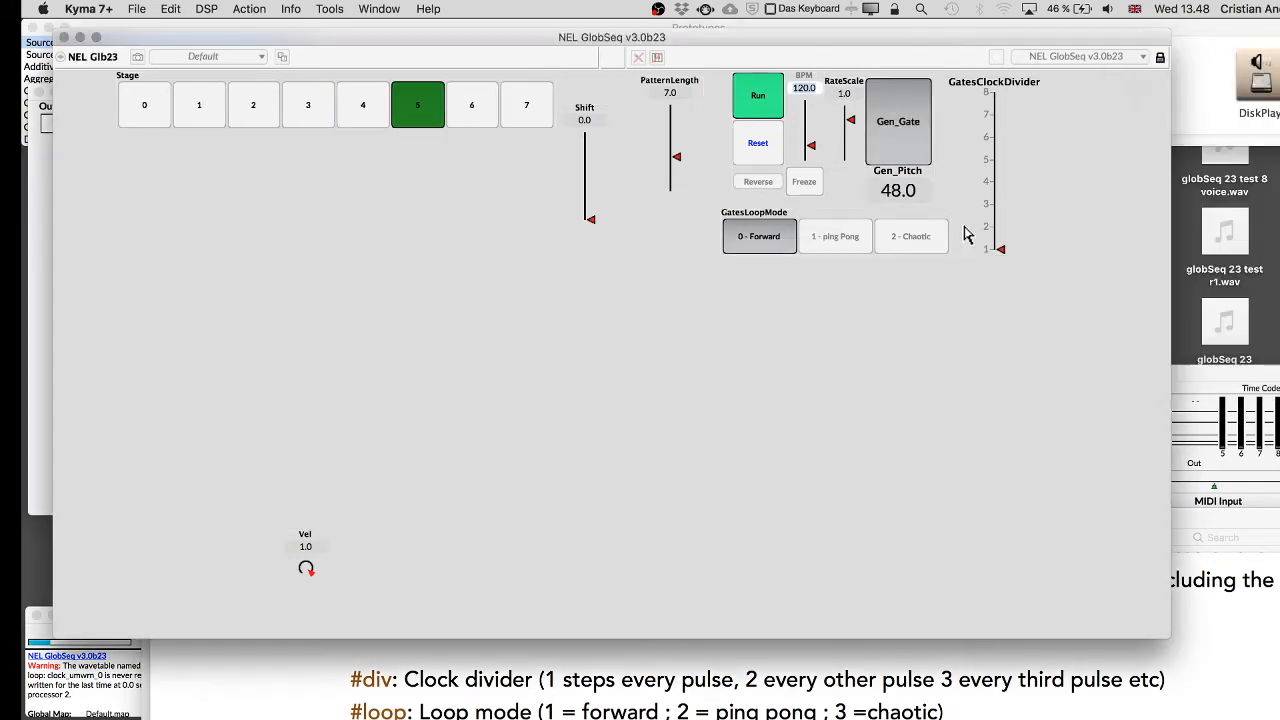
Move GatesClockDivider among 8, 2, 4 and 8 and switch GatesLoopMode to ping Pong while playing.
{"action": "left_click_drag", "start_coordinate": [1001, 221], "coordinate": [998, 160]}
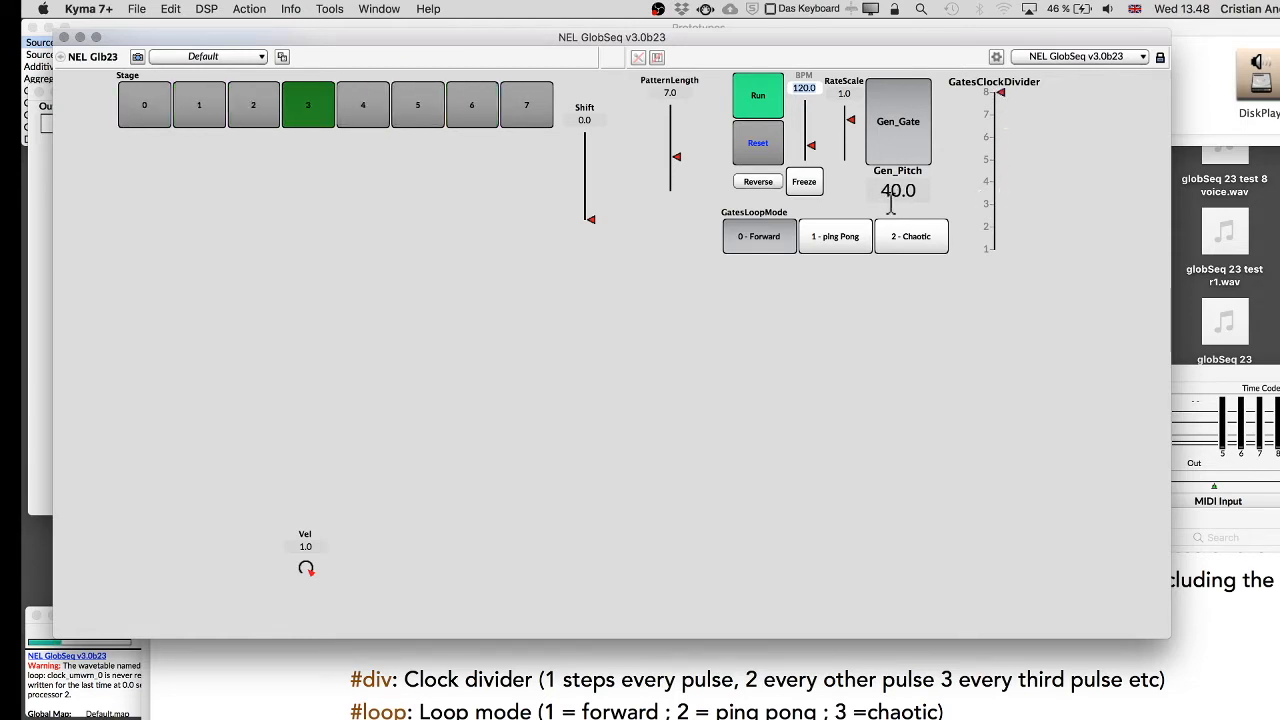
{"action": "left_click", "coordinate": [1010, 228]}
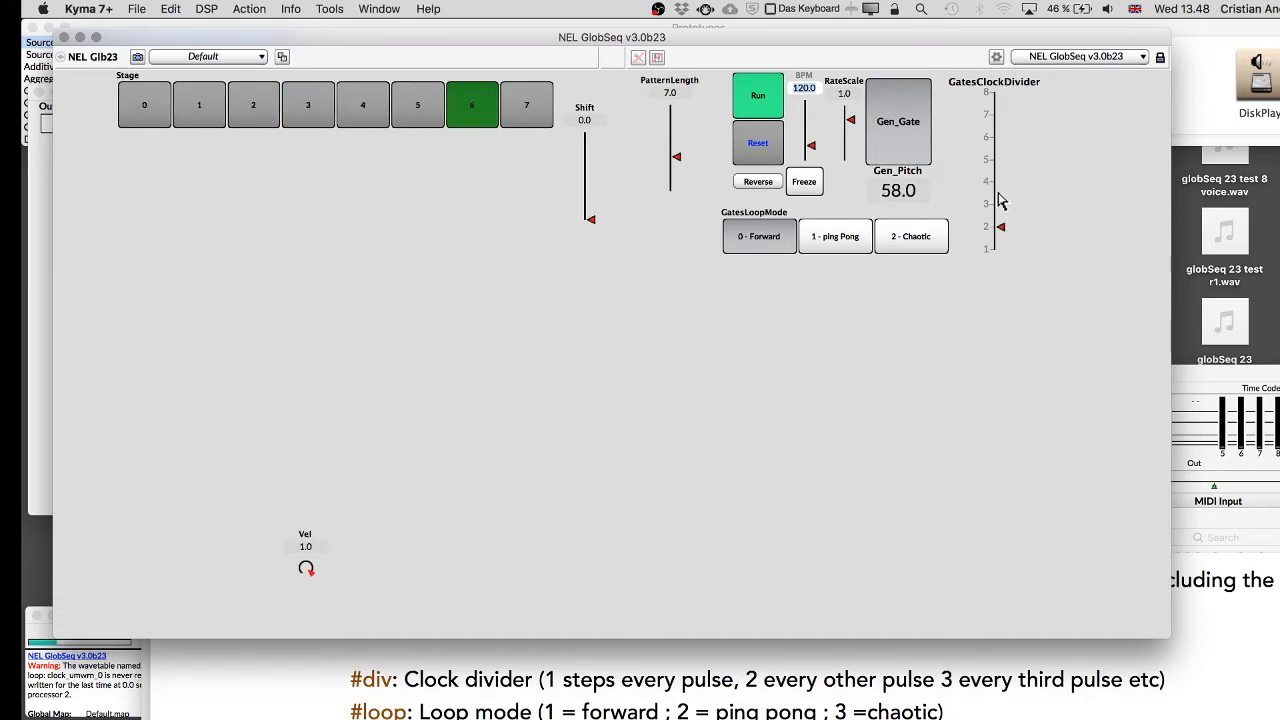
{"action": "left_click", "coordinate": [999, 180]}
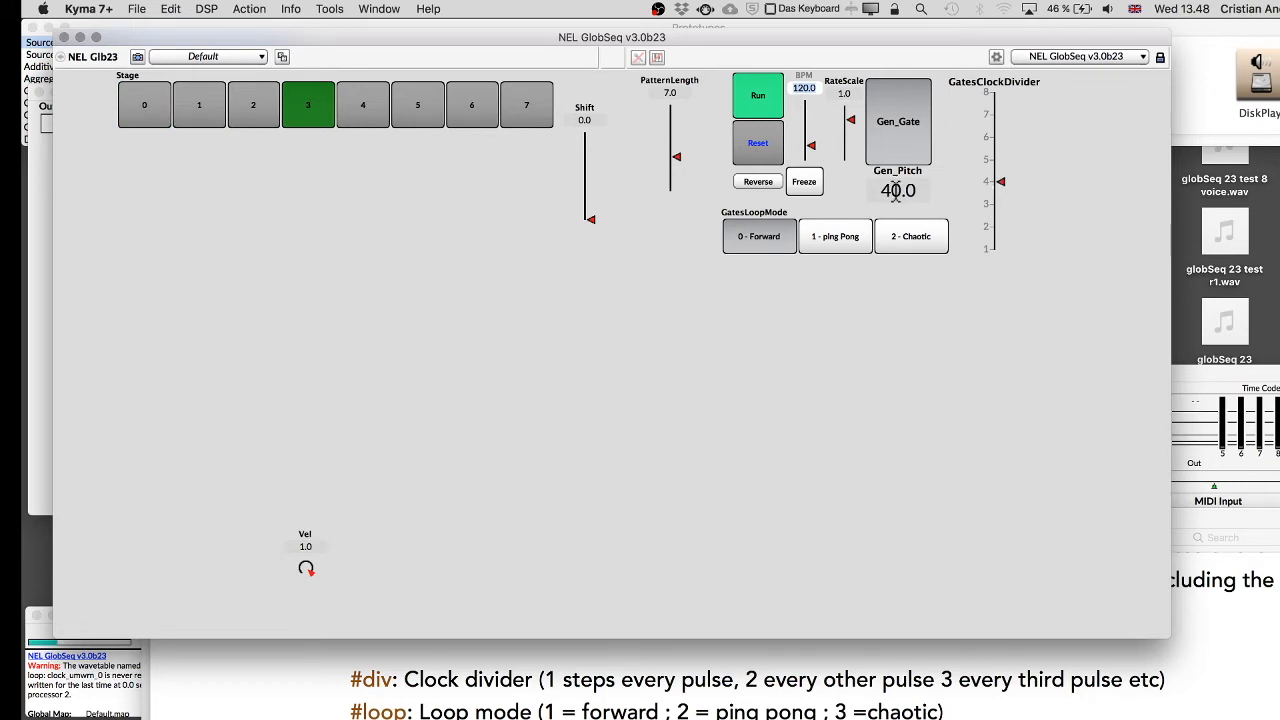
{"action": "left_click", "coordinate": [998, 100]}
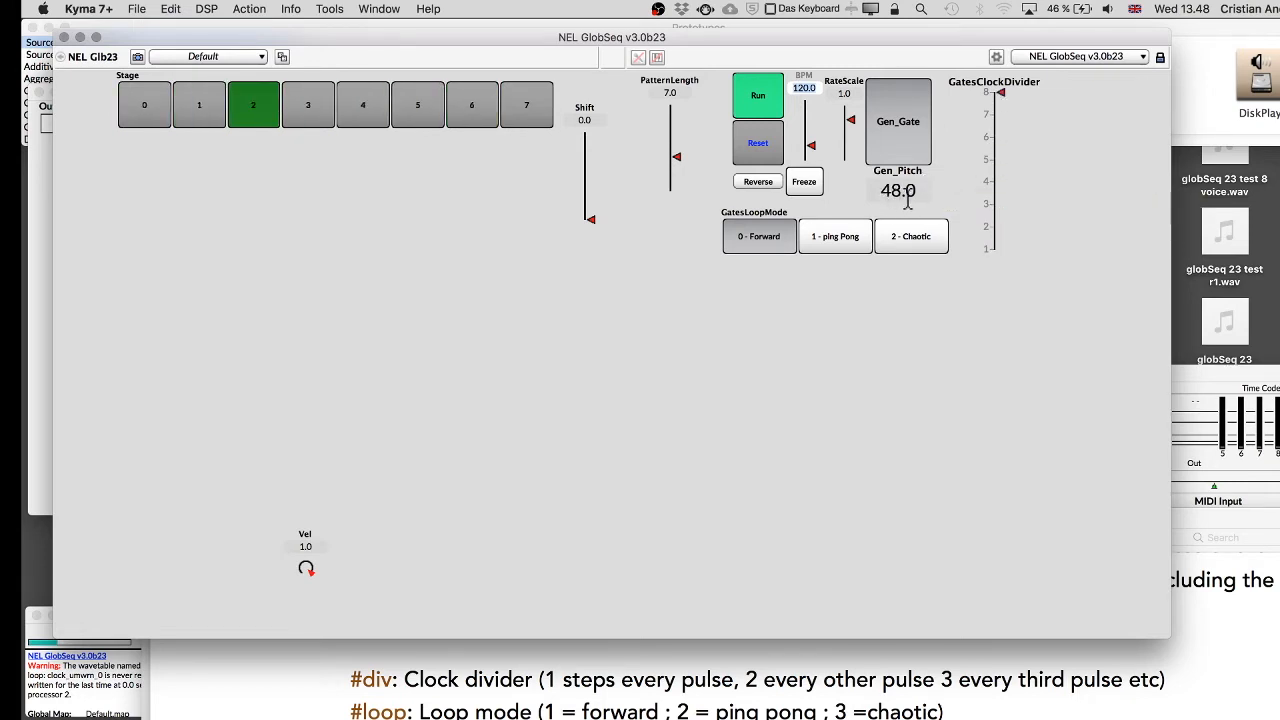
{"action": "left_click", "coordinate": [815, 250]}
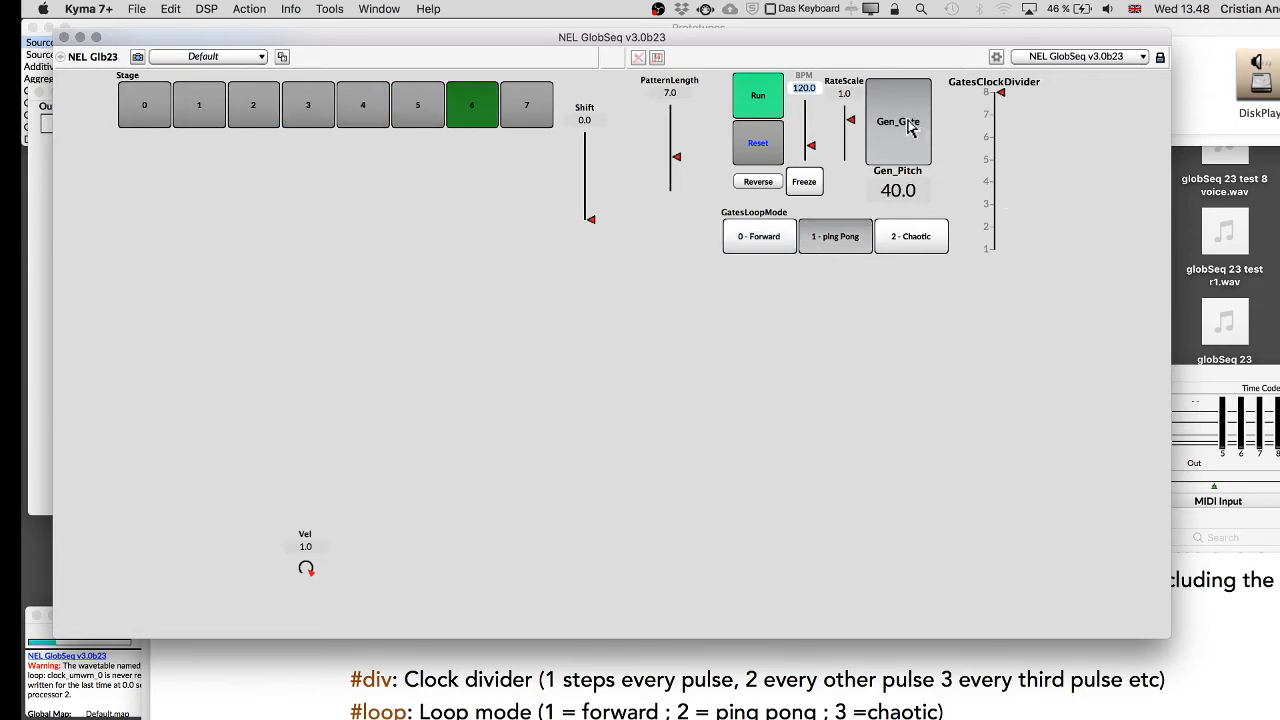
Place the #loop and #div options on their own indented lines in the Gates pattern.
{"action": "key", "text": "super+w"}
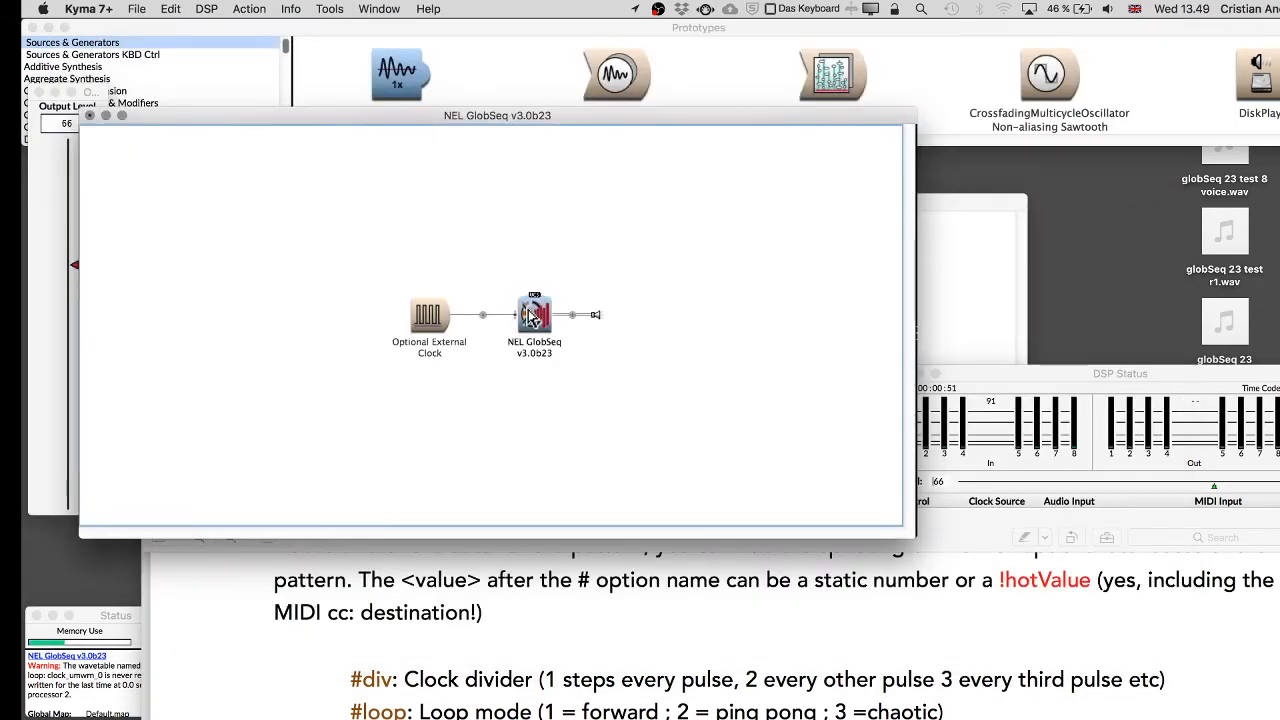
{"action": "left_click", "coordinate": [533, 317]}
{"action": "left_click", "coordinate": [703, 222]}
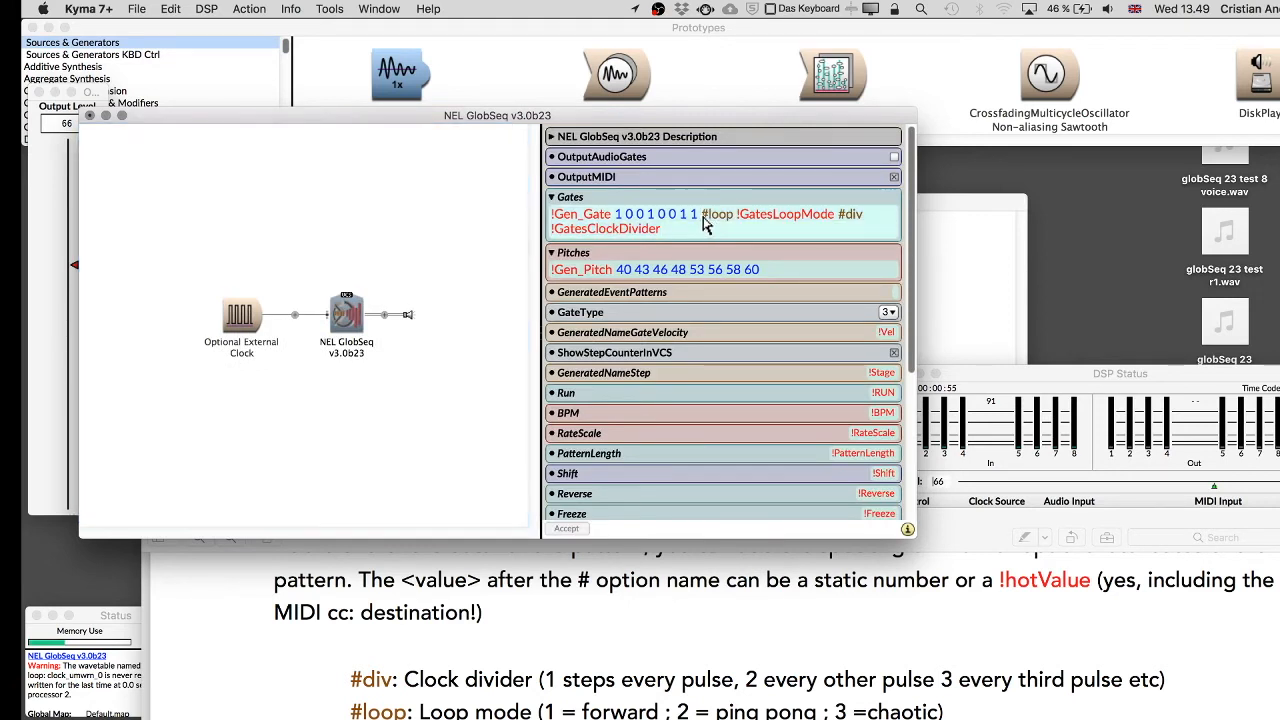
{"action": "key", "text": "Return"}
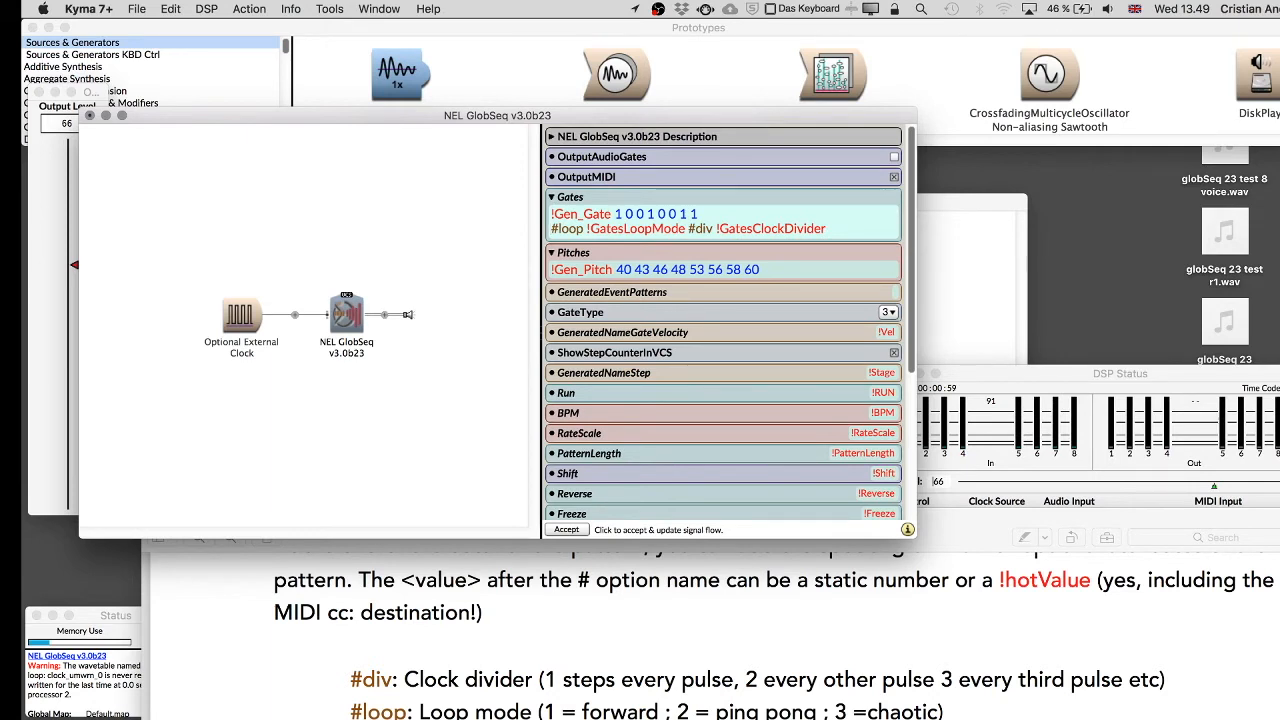
{"action": "key", "text": "Tab"}
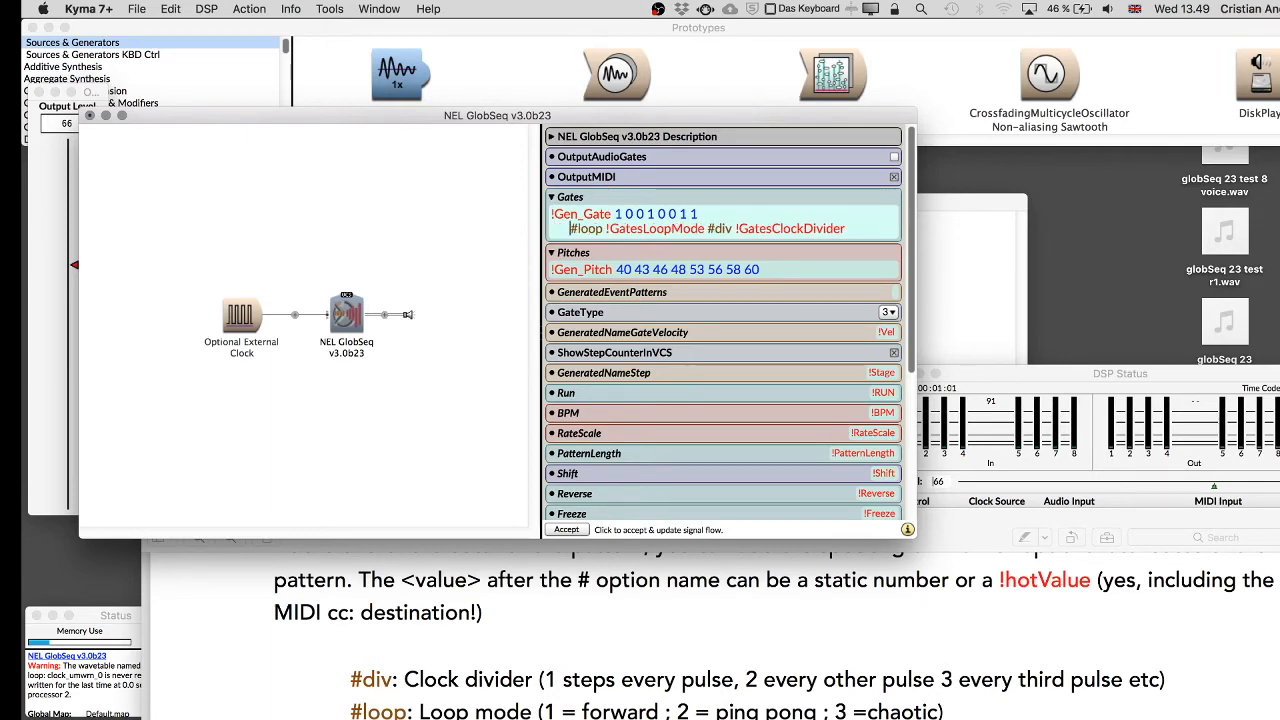
{"action": "left_click", "coordinate": [708, 232]}
{"action": "key", "text": "Return"}
{"action": "key", "text": "Tab"}
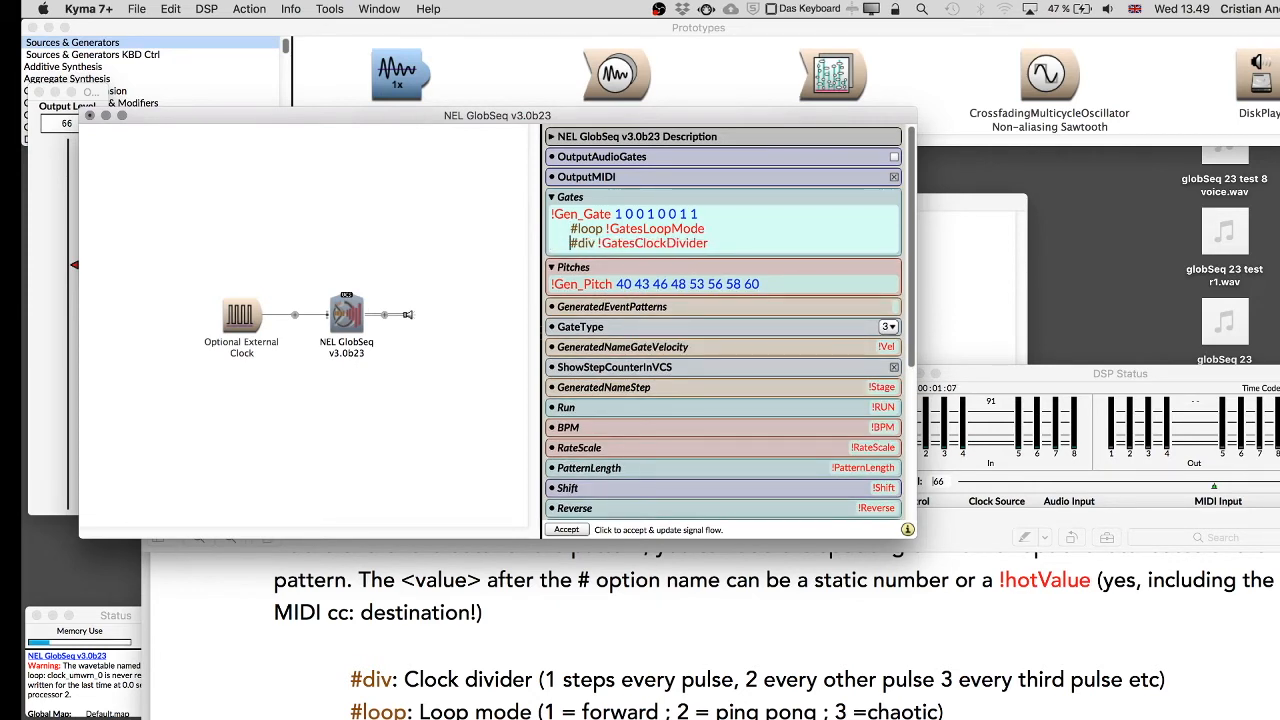
{"action": "left_click", "coordinate": [739, 248]}
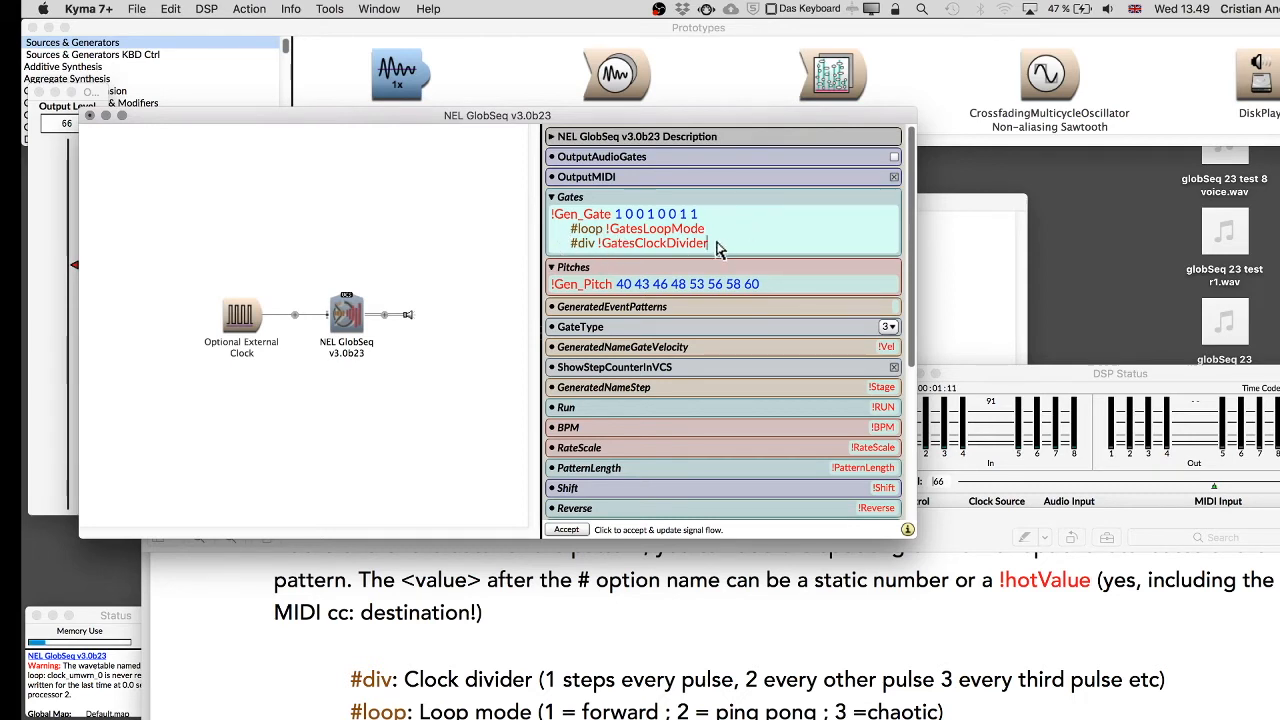
Copy the #loop and #div lines from Gates onto new lines in the Pitches pattern.
{"action": "left_click", "coordinate": [615, 214]}
{"action": "left_click_drag", "start_coordinate": [709, 244], "coordinate": [570, 228]}
{"action": "key", "text": "super+c"}
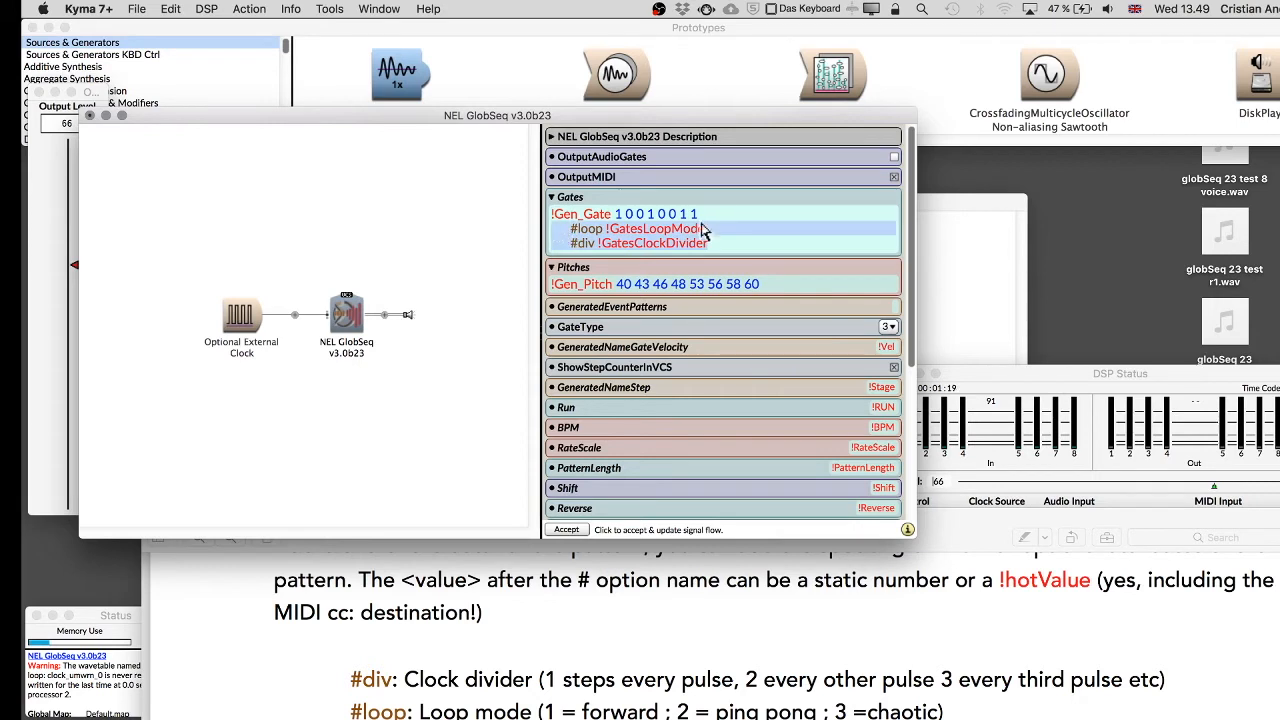
{"action": "left_click", "coordinate": [890, 286]}
{"action": "key", "text": "Return"}
{"action": "key", "text": "super+v"}
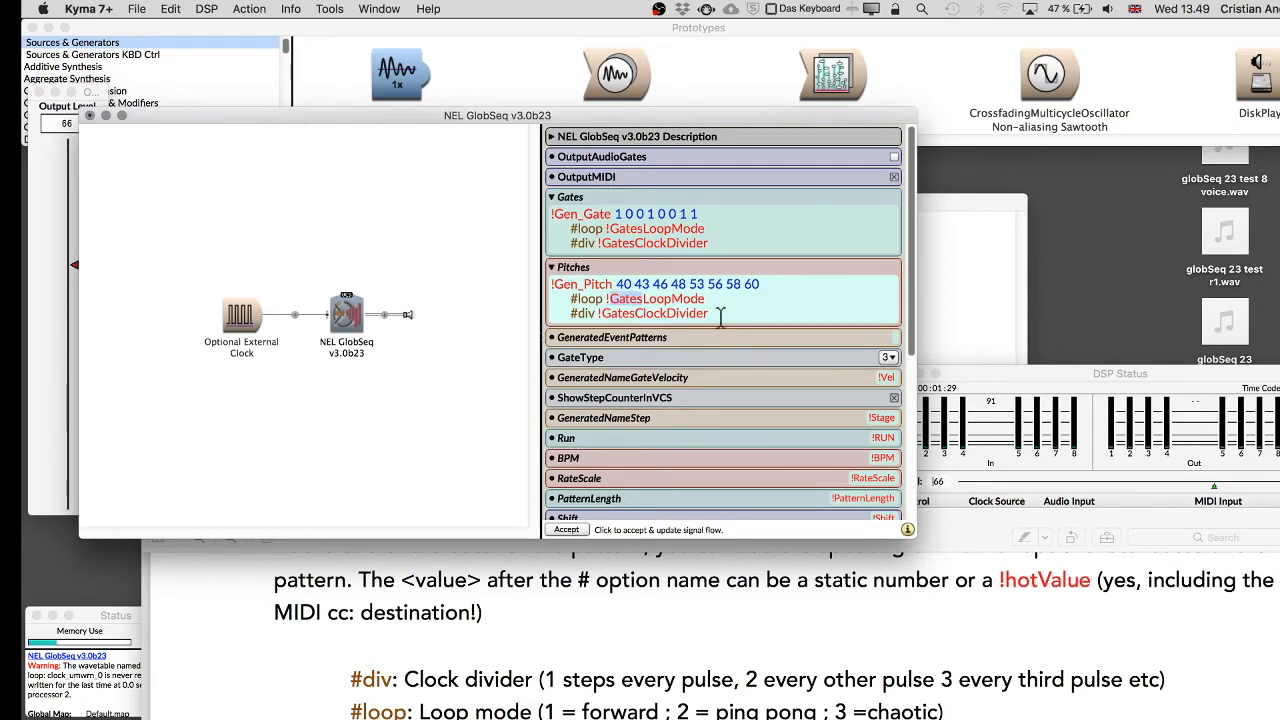
Rename the Pitches hot values to !PitchesLoopMode and !PitchesClockDivider.
{"action": "type", "text": "Pitch"}
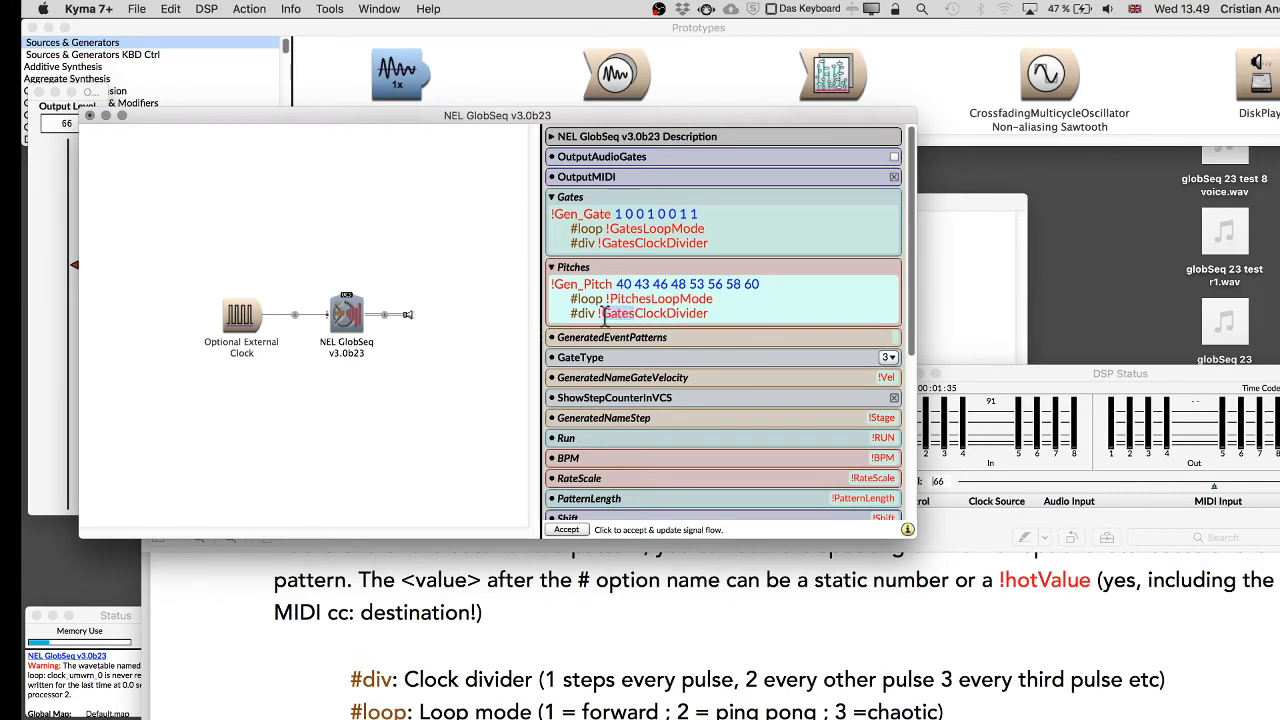
{"action": "type", "text": "Pithces"}
{"action": "key", "text": "BackSpace"}
{"action": "key", "text": "BackSpace"}
{"action": "key", "text": "BackSpace"}
{"action": "key", "text": "BackSpace"}
{"action": "type", "text": "ches"}
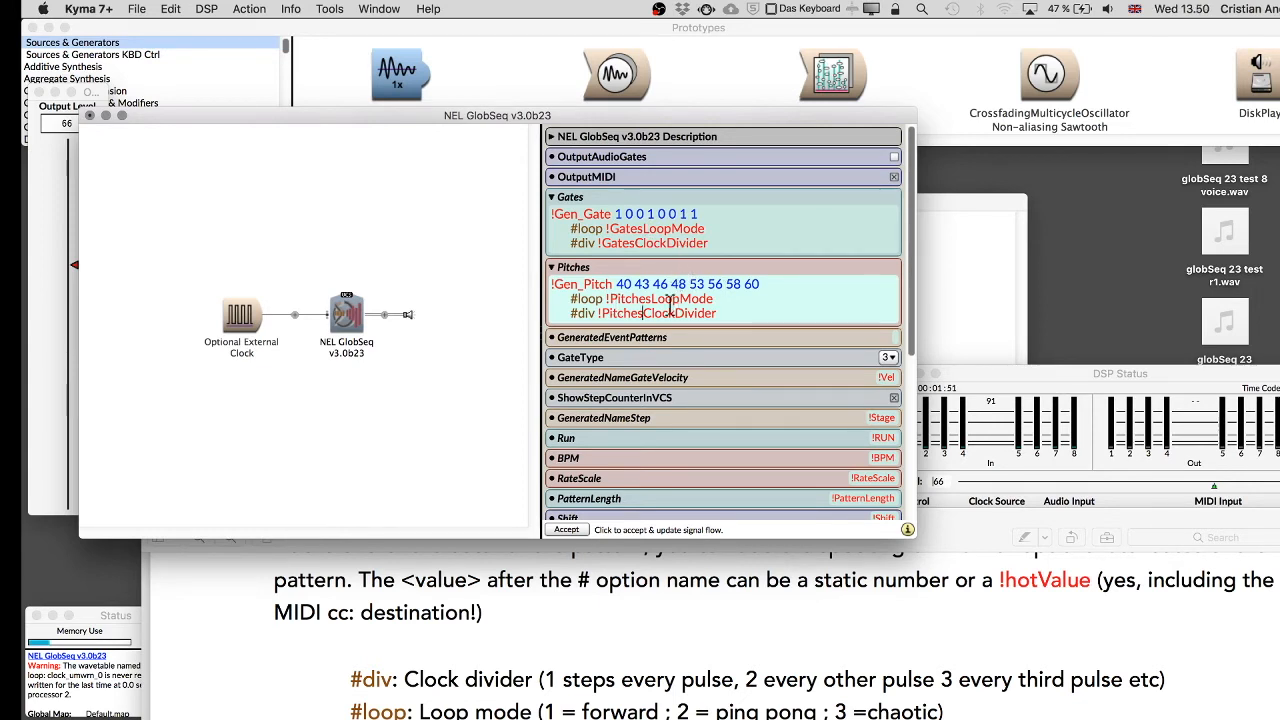
Compile and play the NEL GlobSeq sound to open its control surface.
{"action": "left_click", "coordinate": [330, 232]}
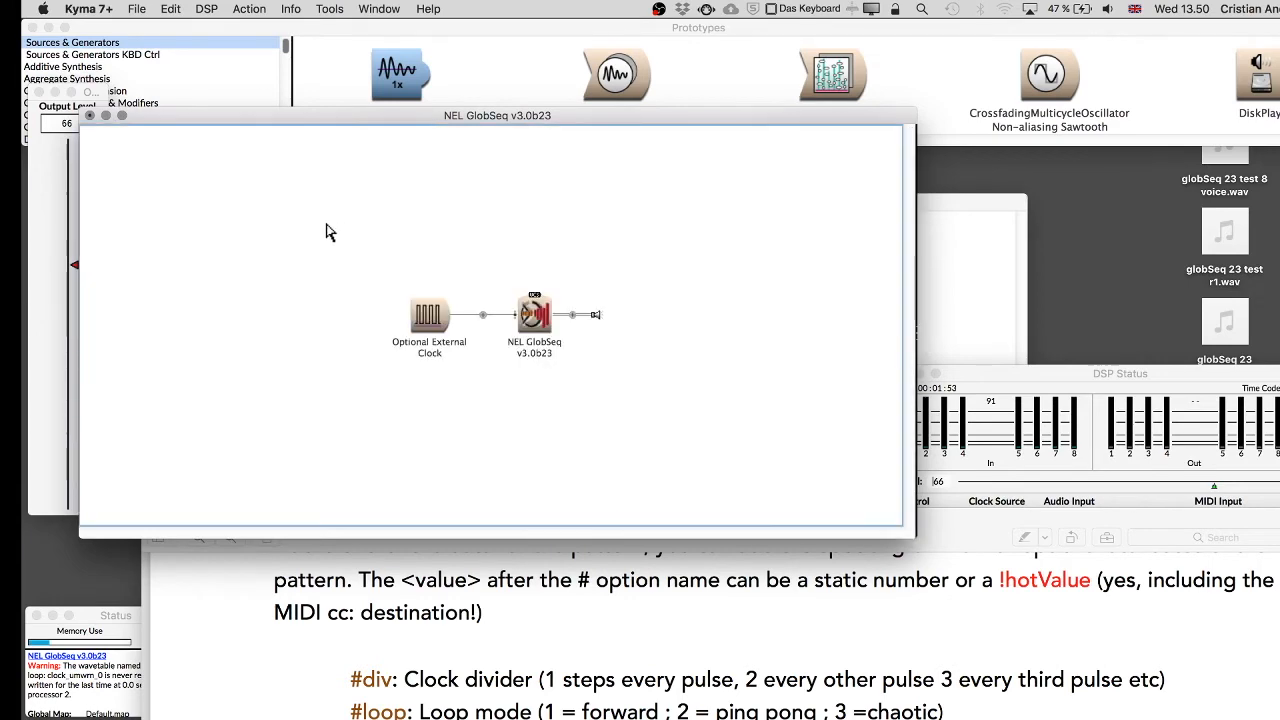
{"action": "key", "text": "ctrl+space"}
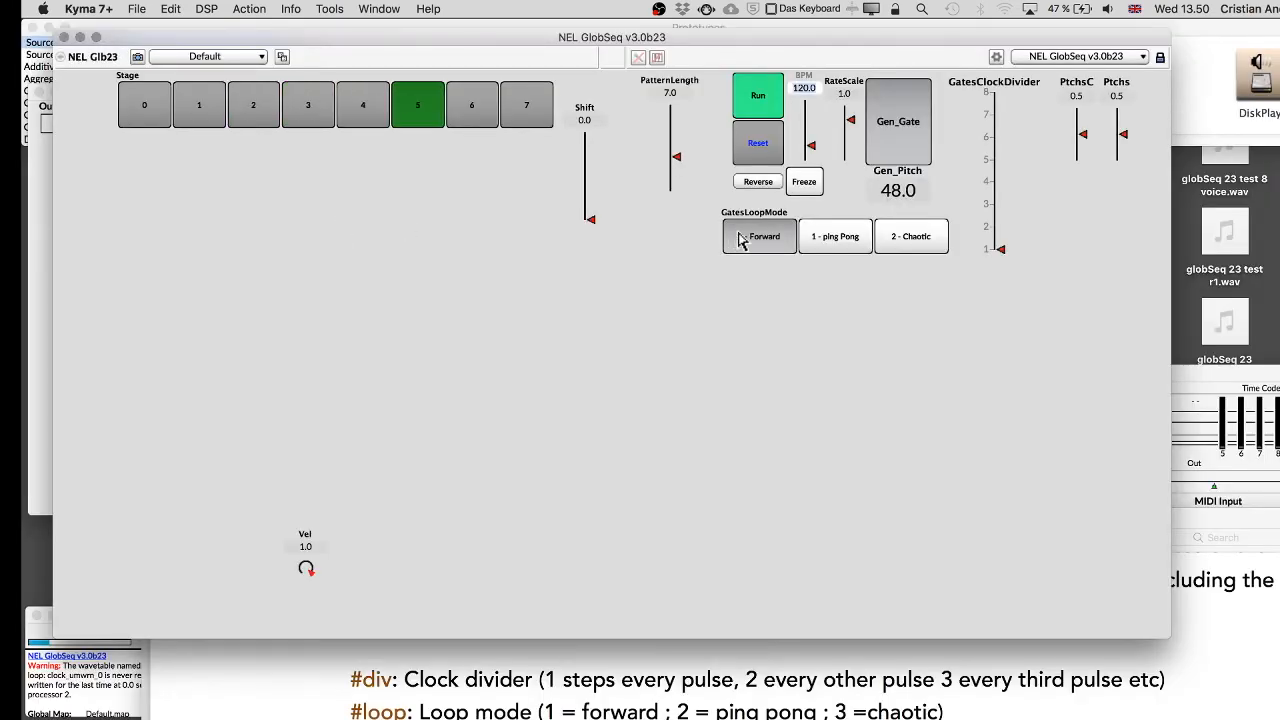
In the control surface editor, move the two new Pitches faders left of Shift, enlarge them, and place them side by side.
{"action": "left_click", "coordinate": [1161, 58]}
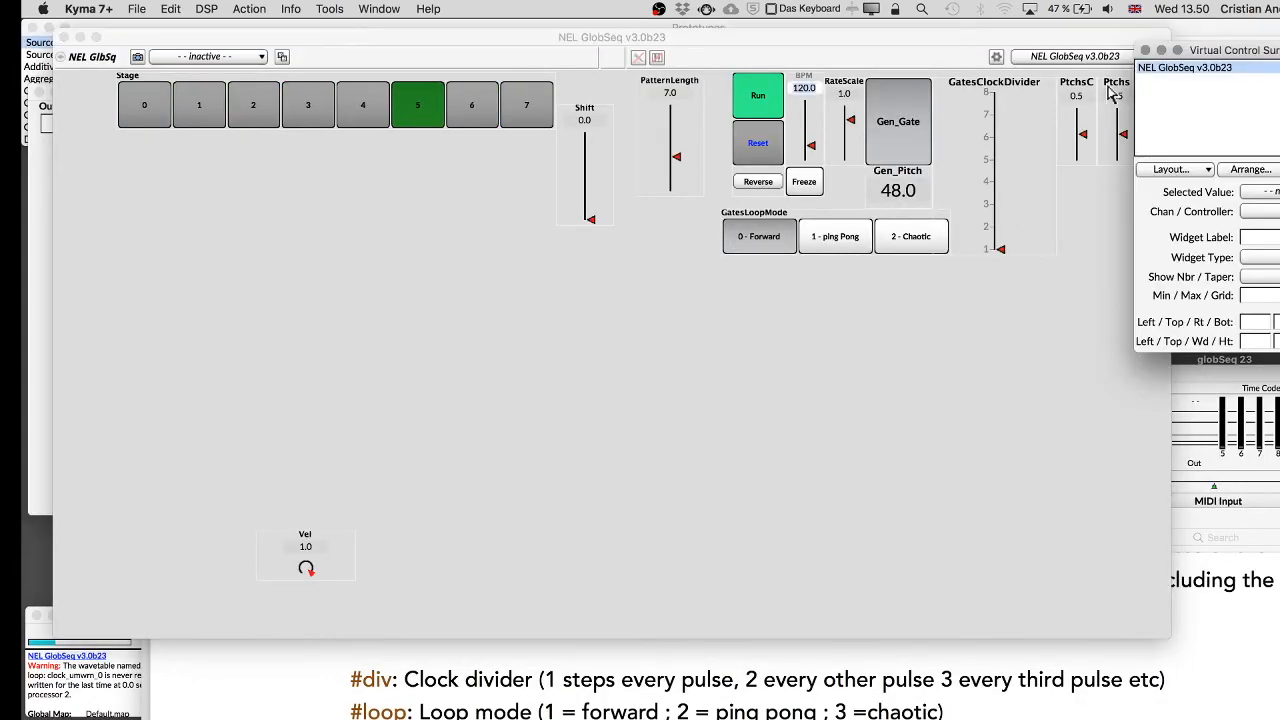
{"action": "left_click_drag", "start_coordinate": [1070, 194], "coordinate": [526, 248]}
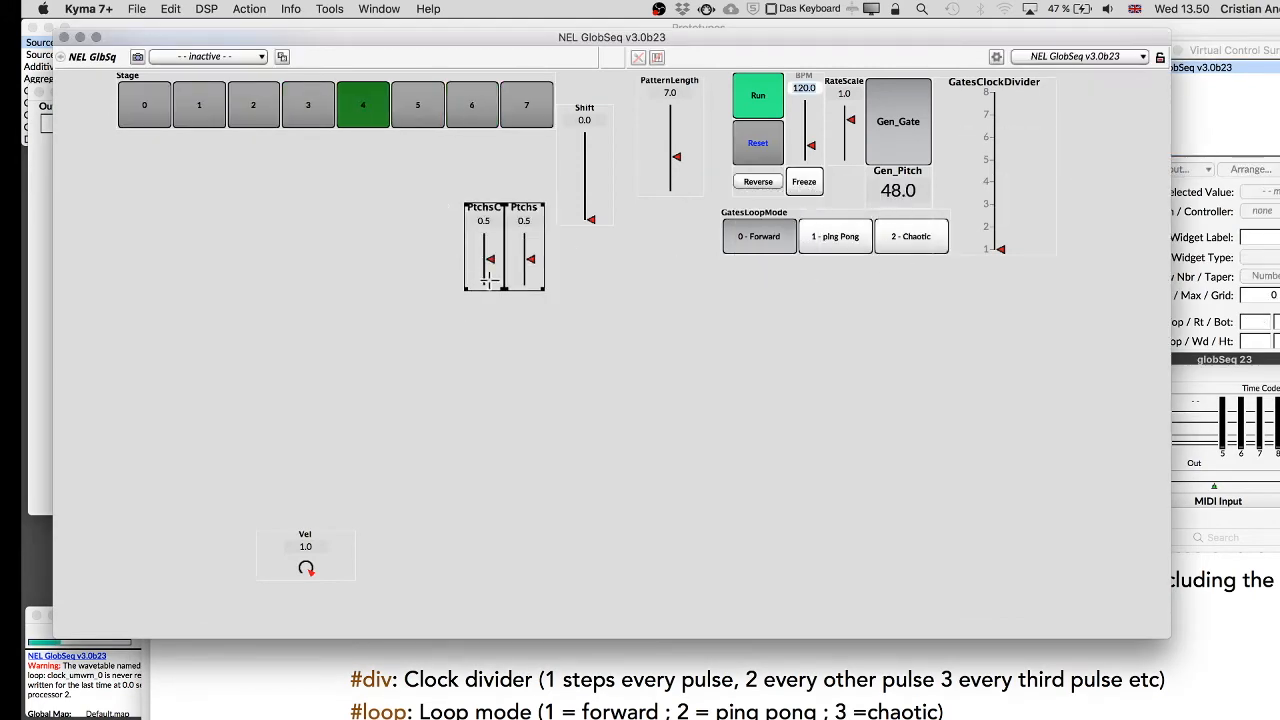
{"action": "left_click_drag", "start_coordinate": [465, 290], "coordinate": [355, 334]}
{"action": "left_click", "coordinate": [320, 306]}
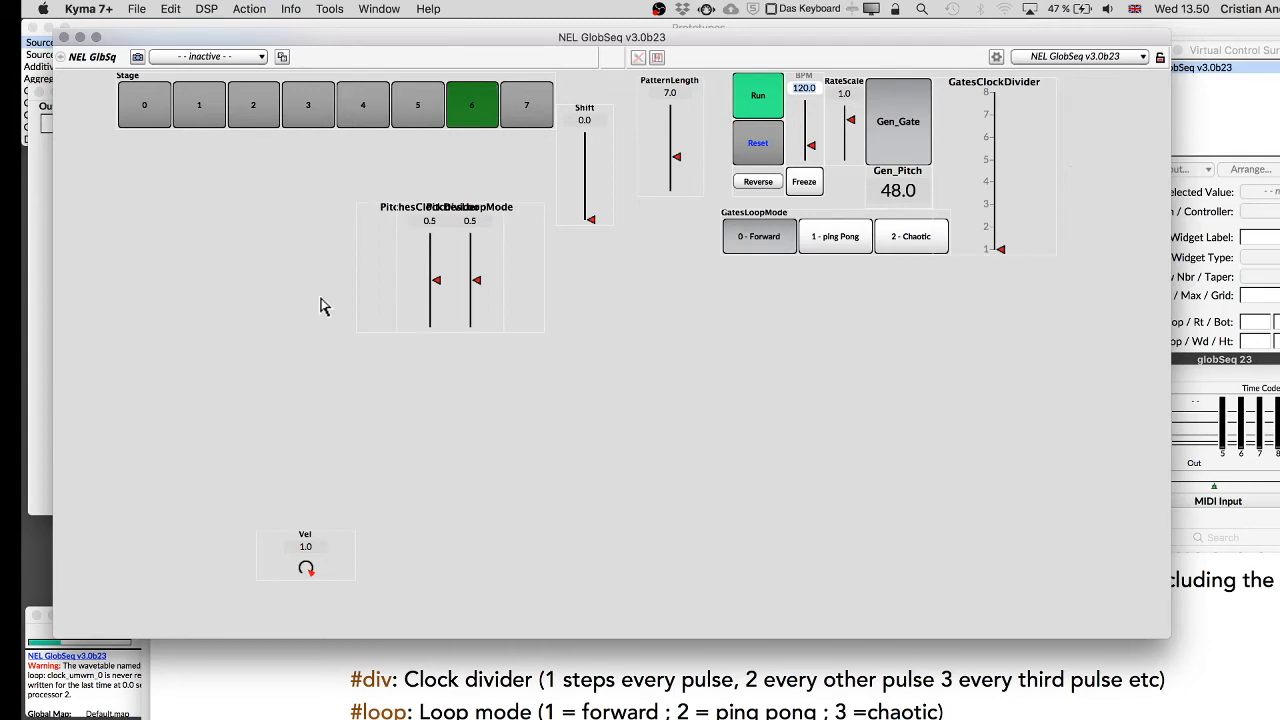
{"action": "left_click_drag", "start_coordinate": [371, 291], "coordinate": [200, 291]}
{"action": "left_click_drag", "start_coordinate": [418, 253], "coordinate": [374, 257]}
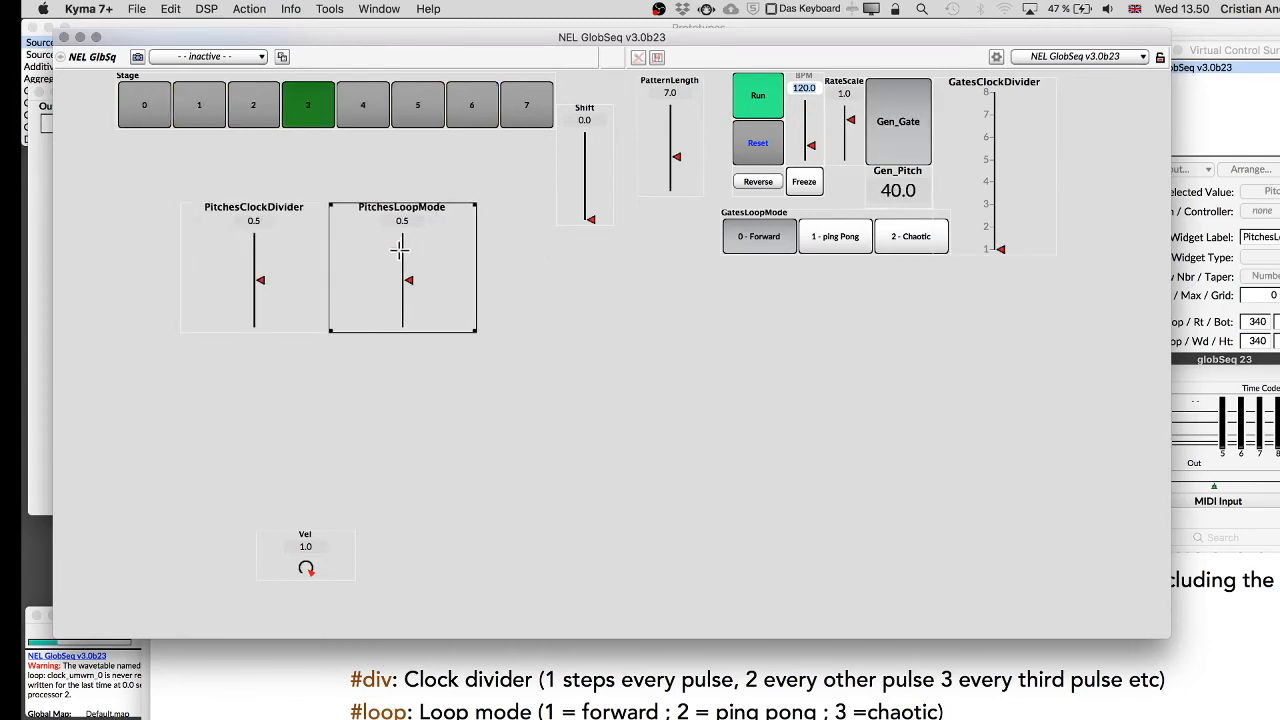
Change the PitchesLoopMode widget type to radio buttons with options 0, 1 and 2.
{"action": "left_click", "coordinate": [827, 237]}
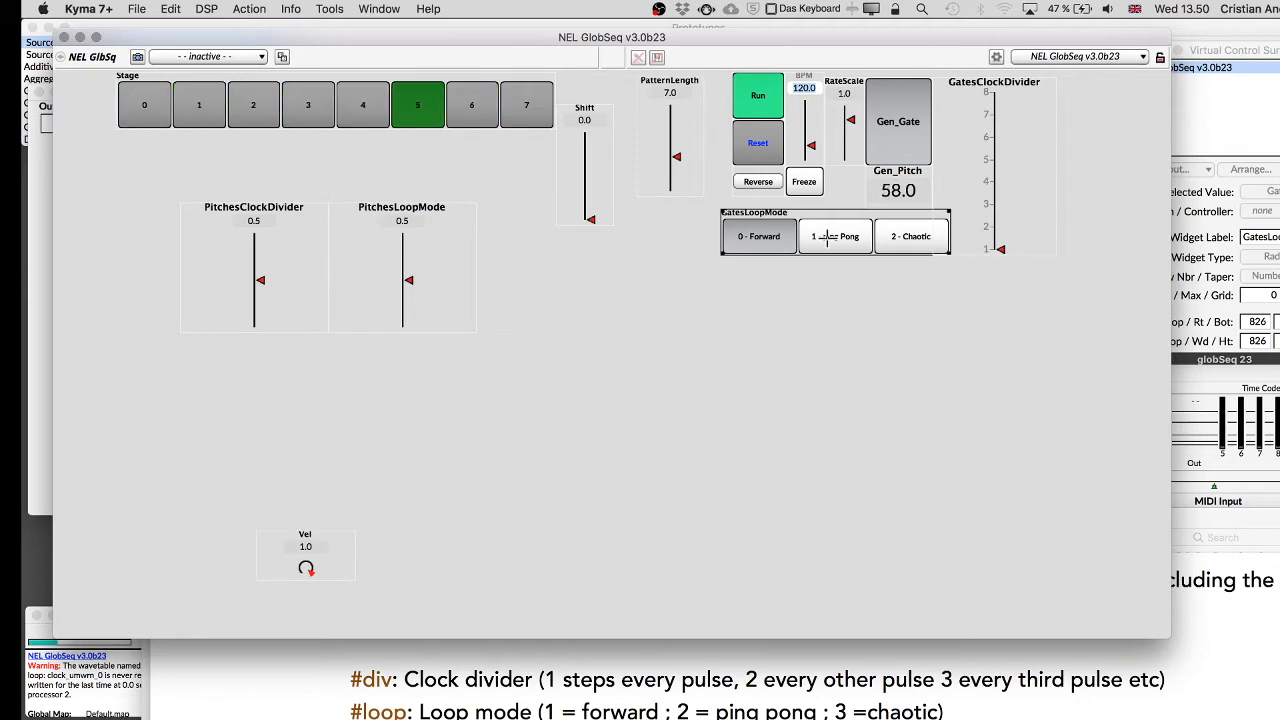
{"action": "left_click", "coordinate": [434, 251]}
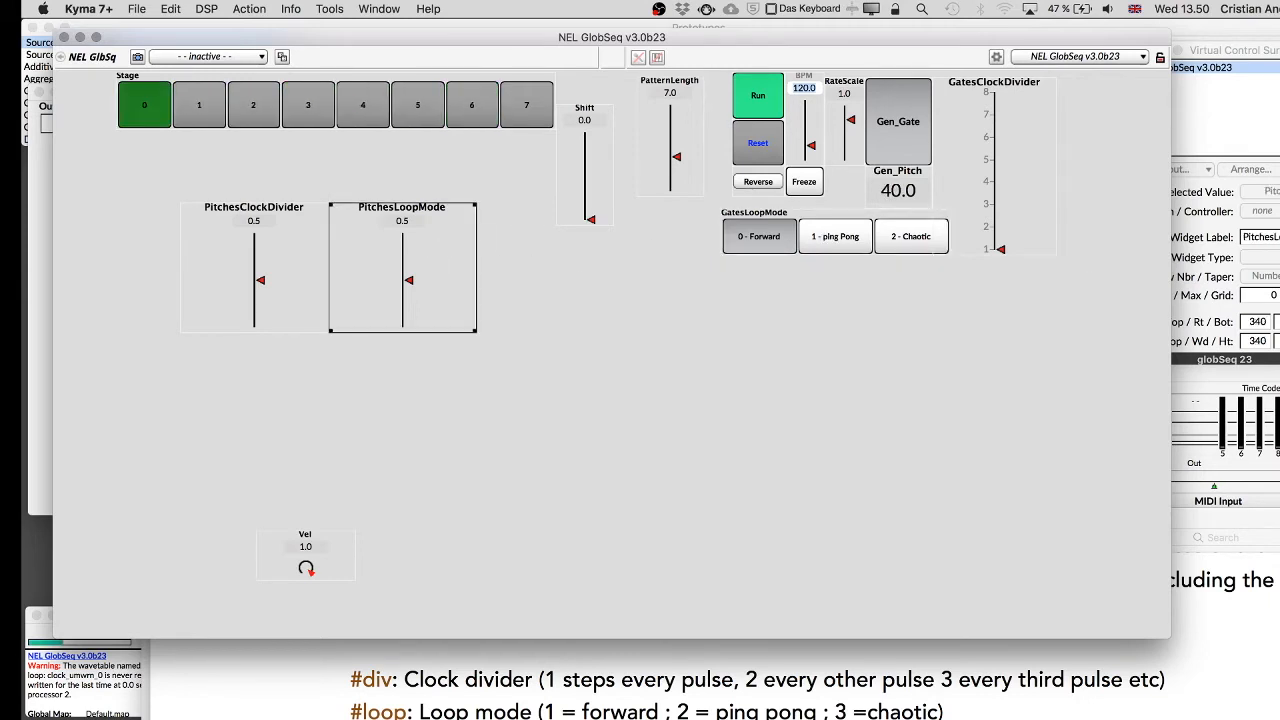
{"action": "left_click", "coordinate": [1262, 257]}
{"action": "left_click", "coordinate": [1263, 465]}
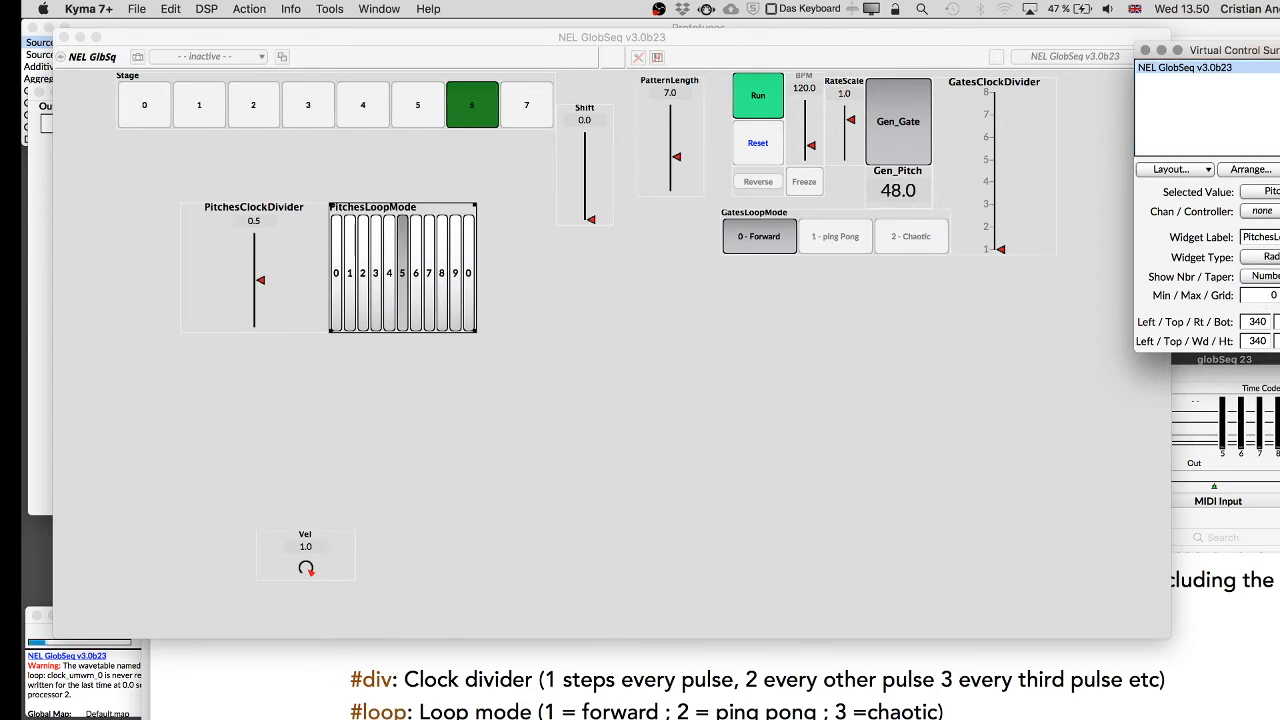
{"action": "key", "text": "Tab"}
{"action": "key", "text": "Tab"}
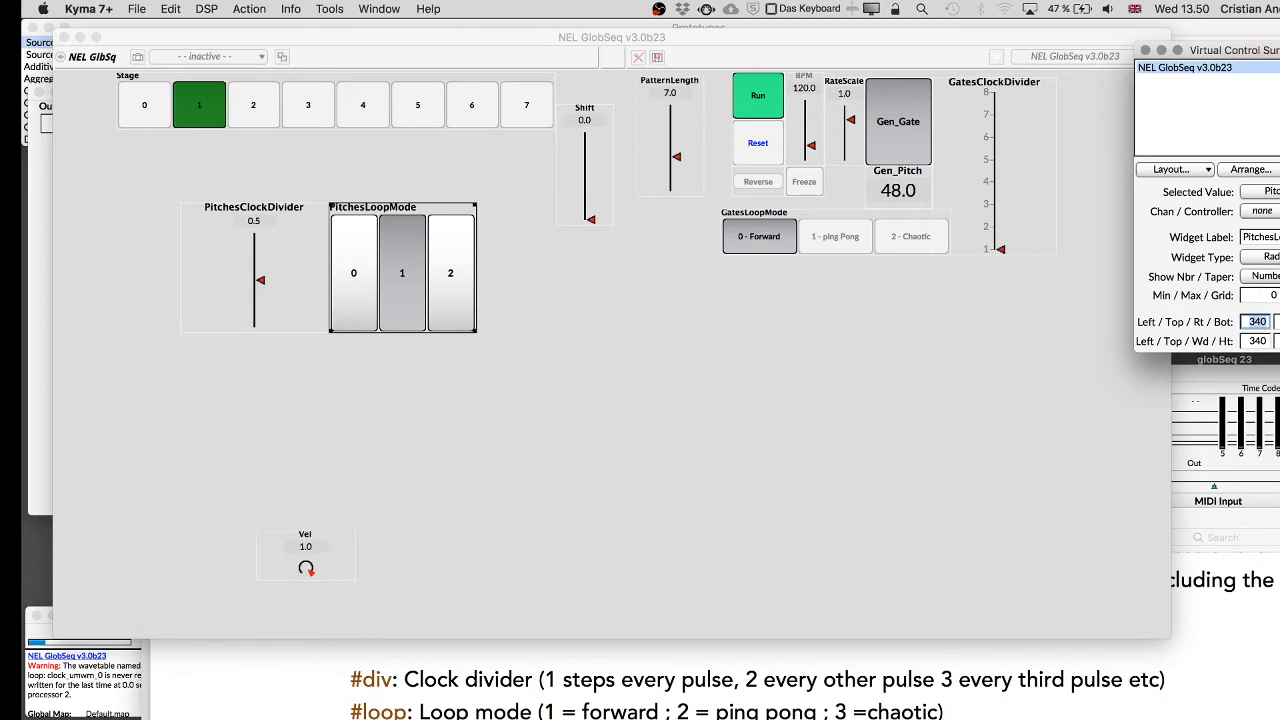
Set the PitchesClockDivider fader's minimum to 1.
{"action": "left_click", "coordinate": [239, 286]}
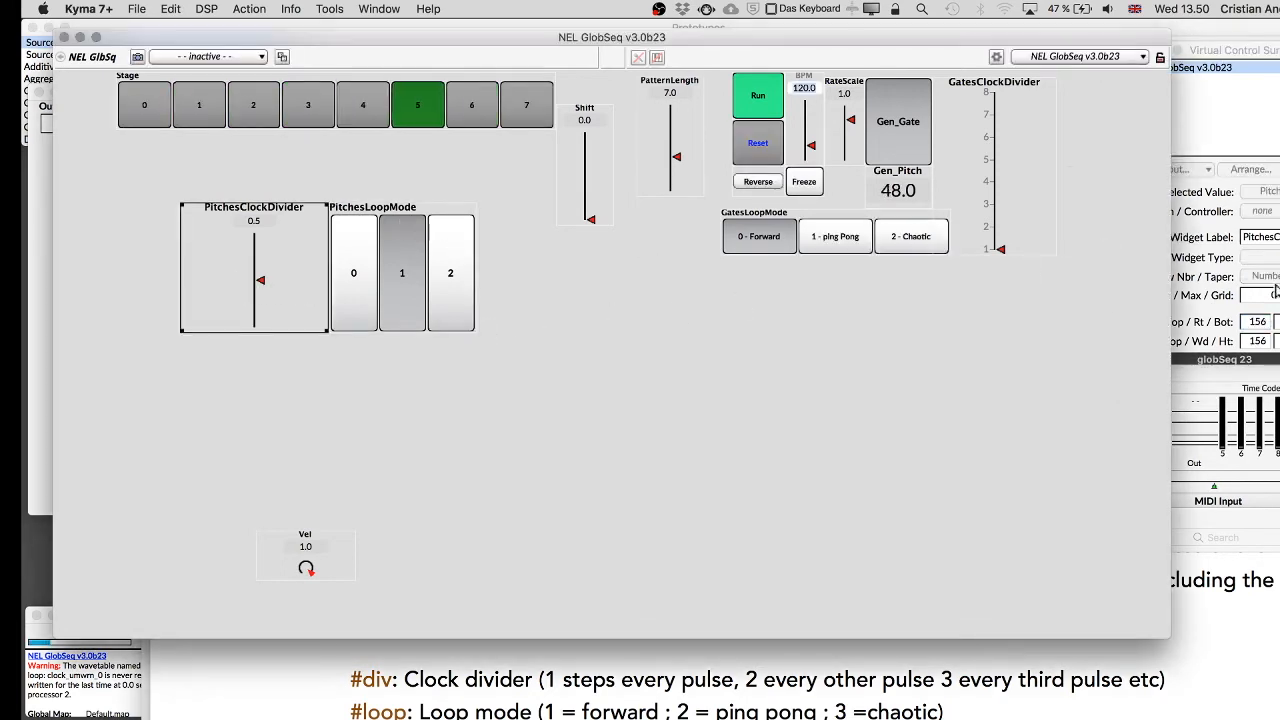
{"action": "double_click", "coordinate": [1273, 296]}
{"action": "type", "text": "1"}
{"action": "key", "text": "Tab"}
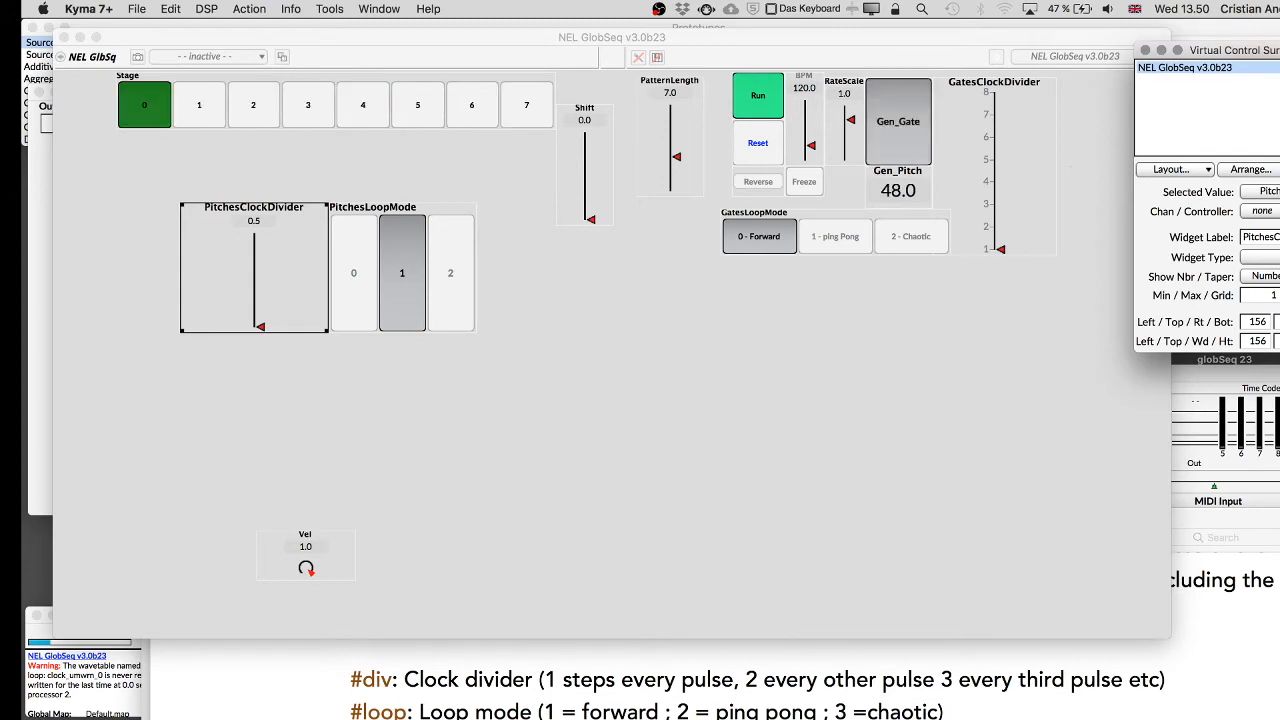
{"action": "key", "text": "Tab"}
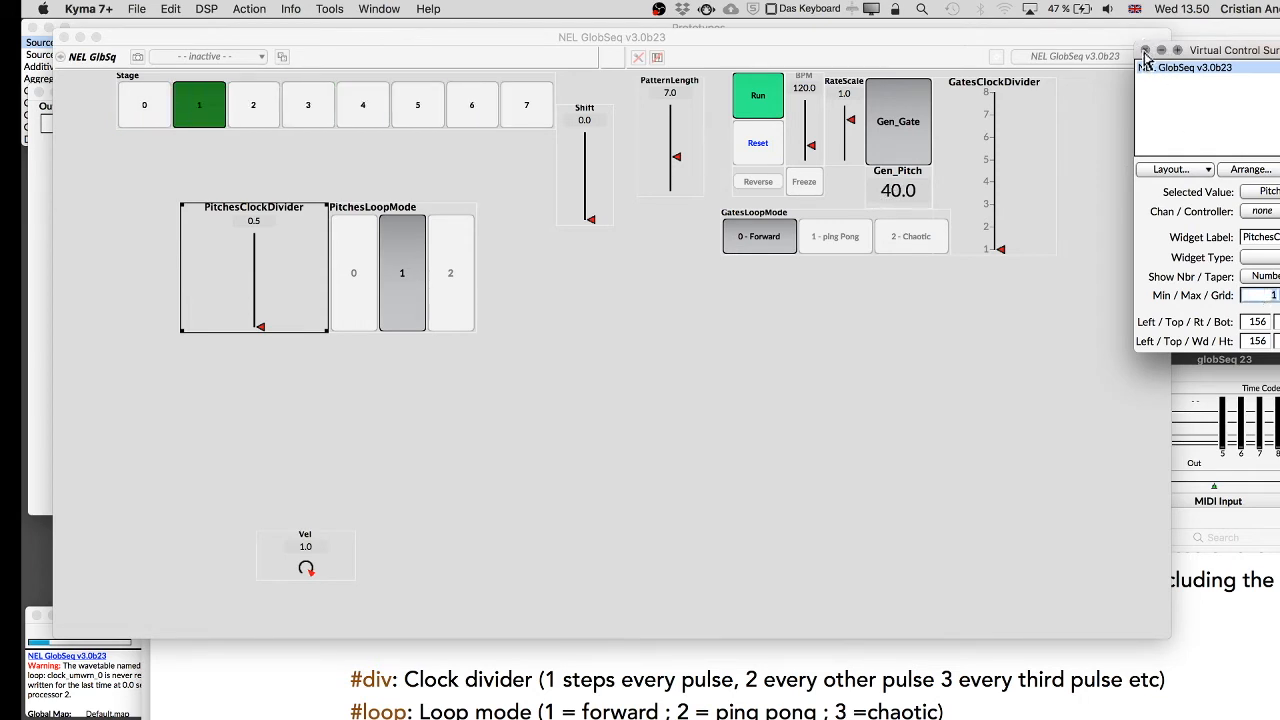
Add tick marks every 2 with a numeric labelling scheme to the PitchesClockDivider fader.
{"action": "left_click", "coordinate": [321, 278]}
{"action": "left_click", "coordinate": [1279, 170]}
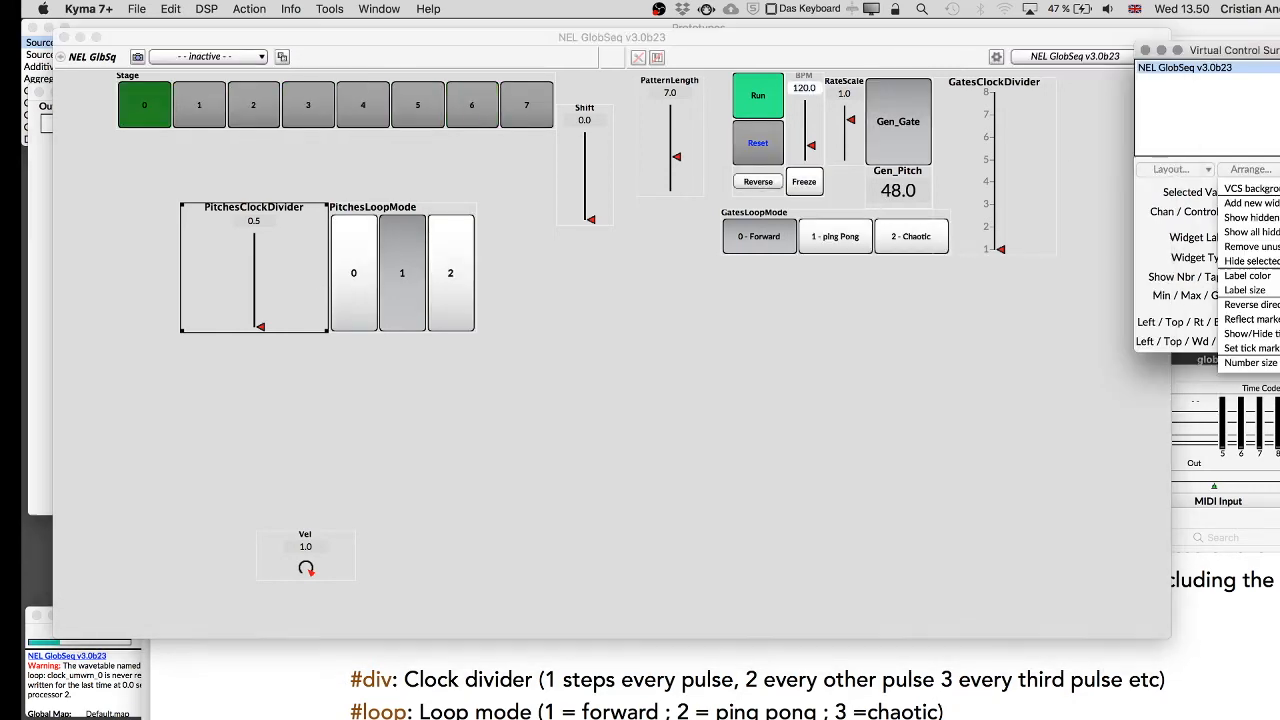
{"action": "left_click", "coordinate": [1240, 347]}
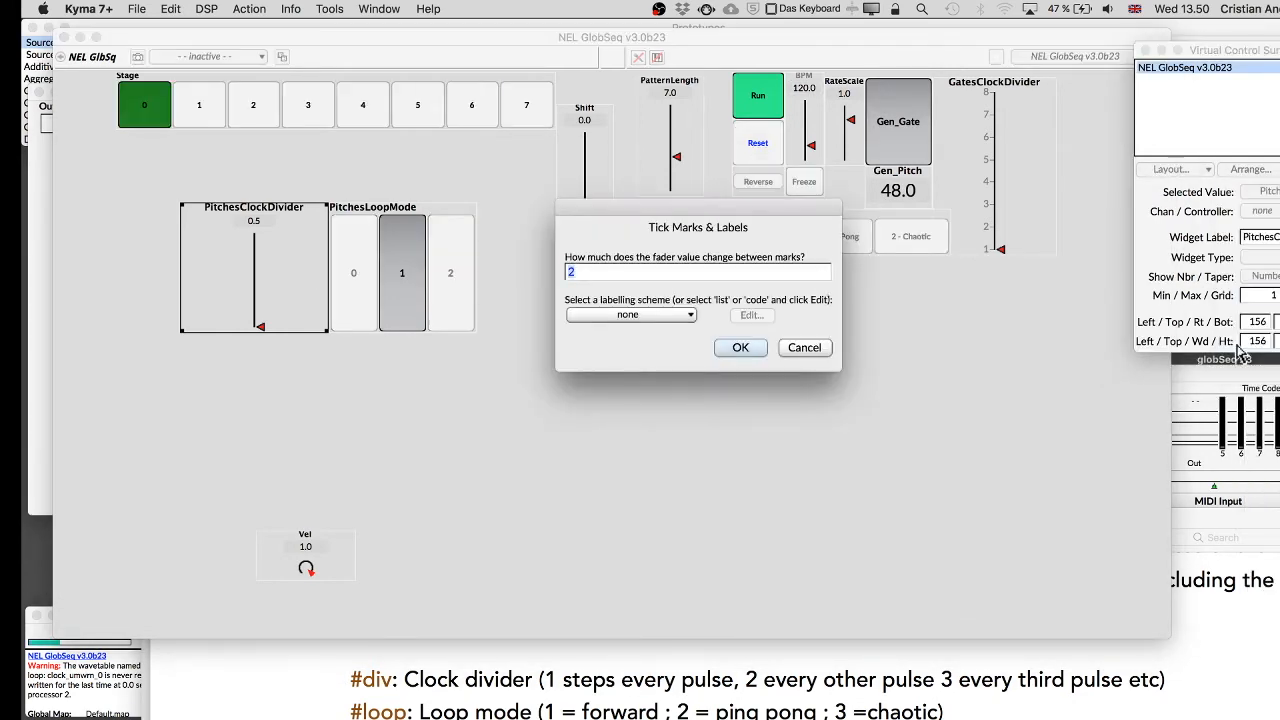
{"action": "left_click_drag", "start_coordinate": [1275, 62], "coordinate": [1112, 73]}
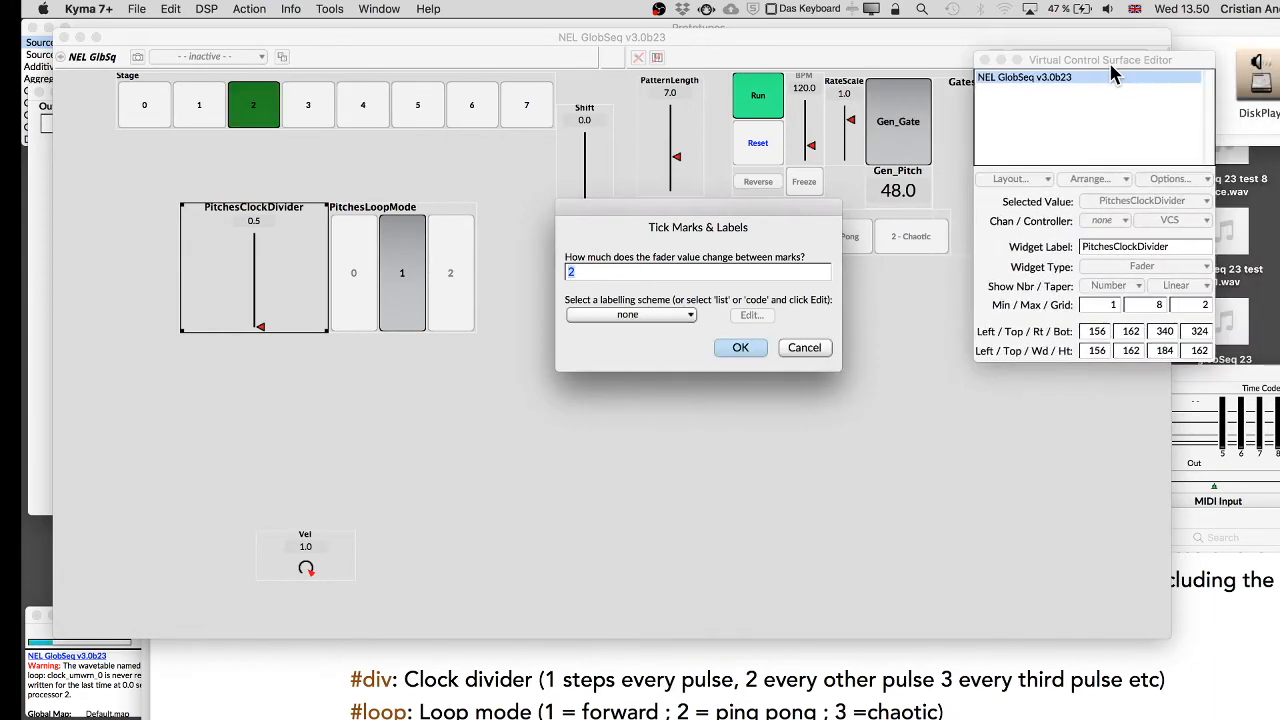
{"action": "left_click", "coordinate": [740, 347]}
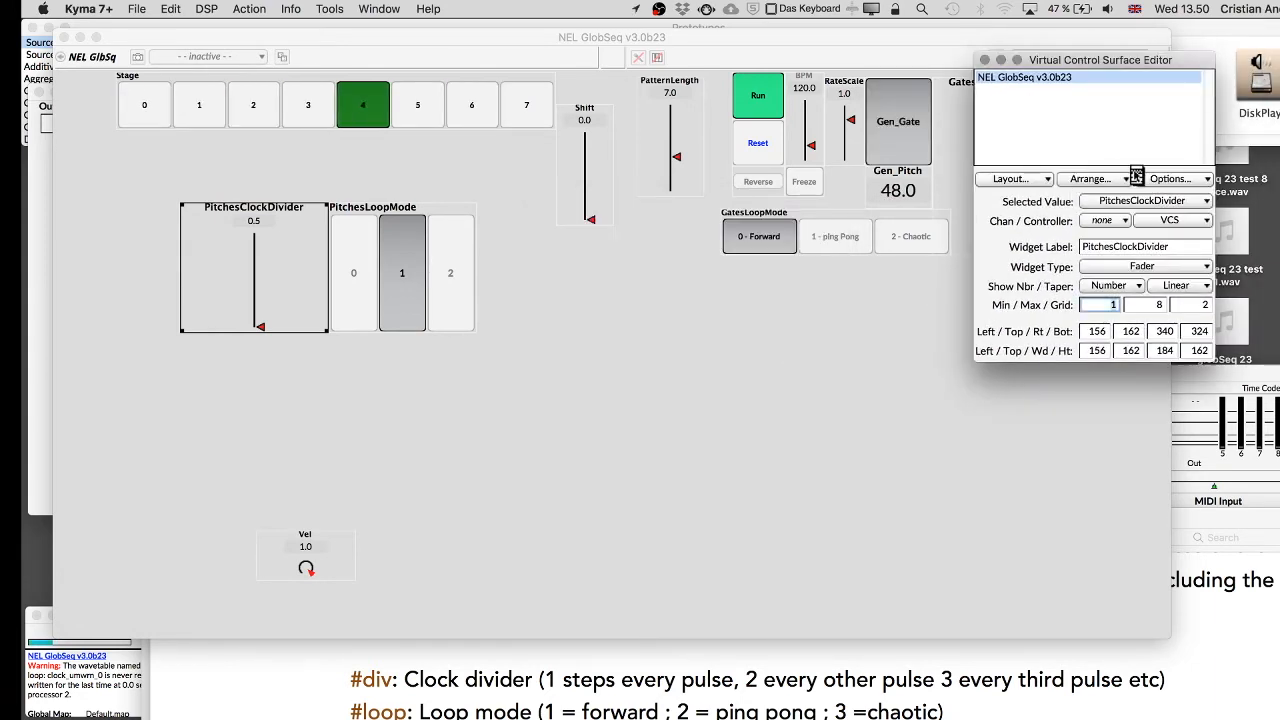
{"action": "left_click", "coordinate": [1170, 178]}
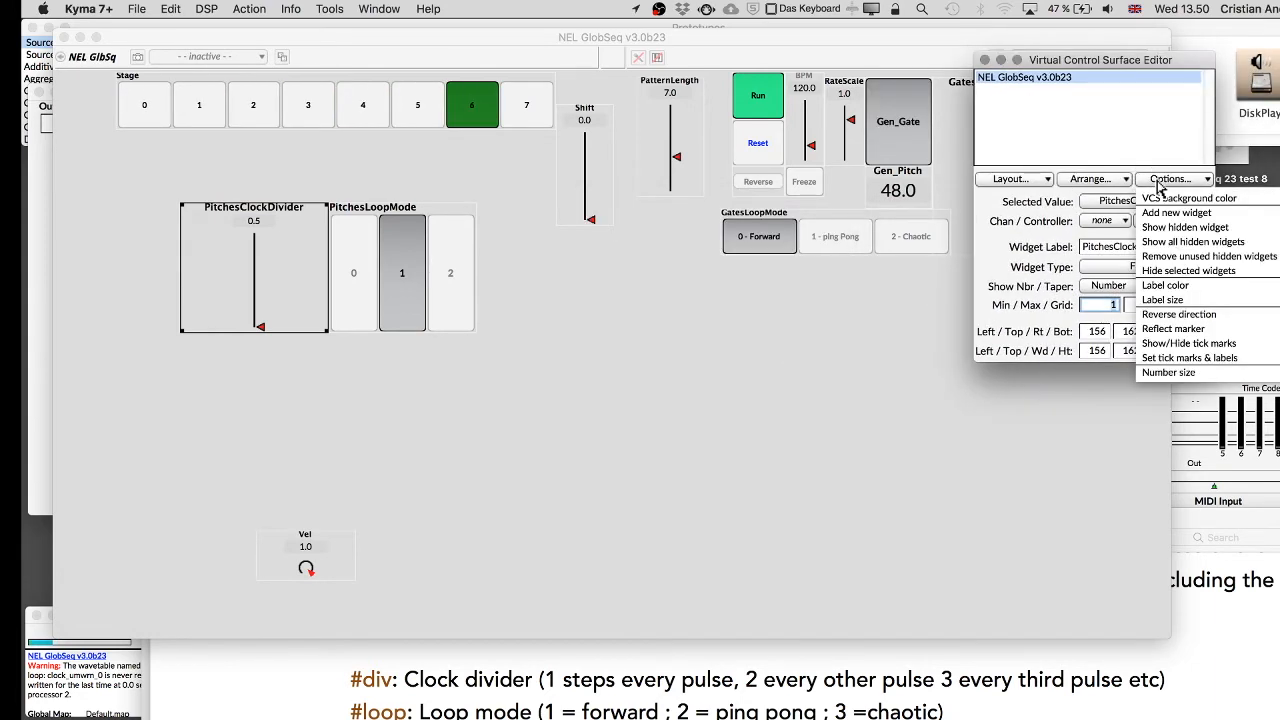
{"action": "left_click", "coordinate": [1157, 358]}
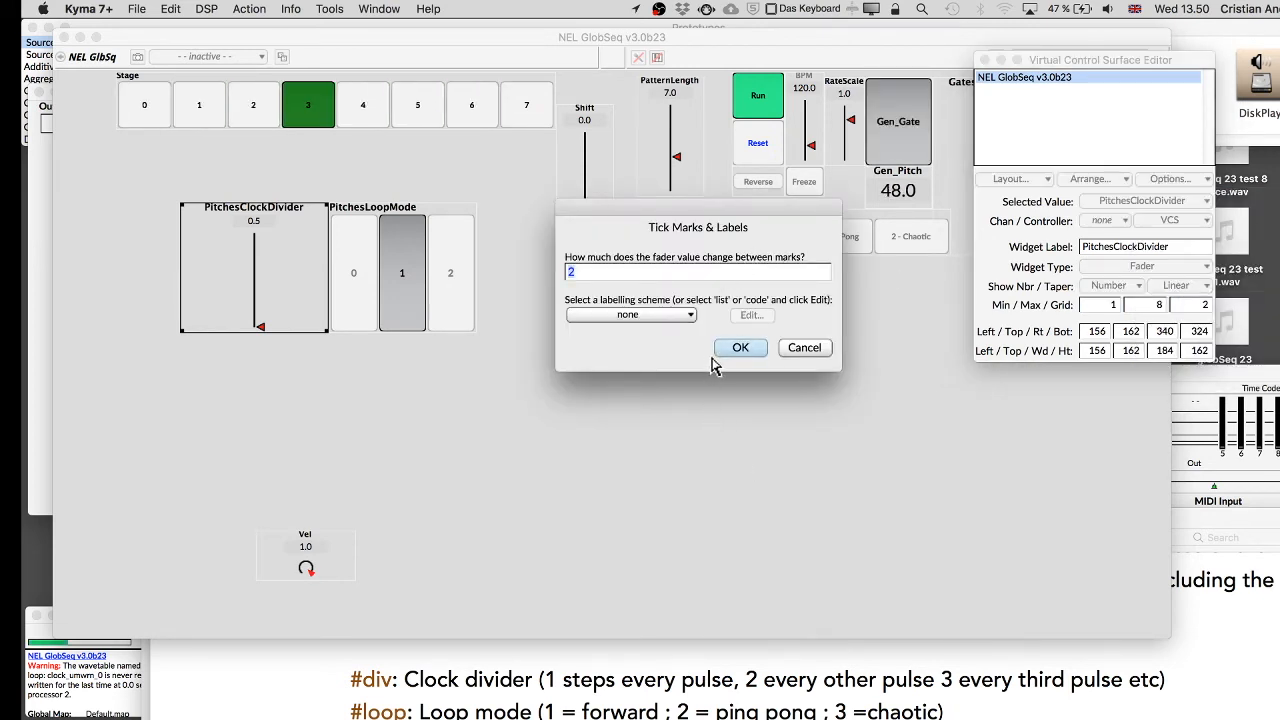
{"action": "left_click", "coordinate": [628, 315]}
{"action": "left_click", "coordinate": [610, 347]}
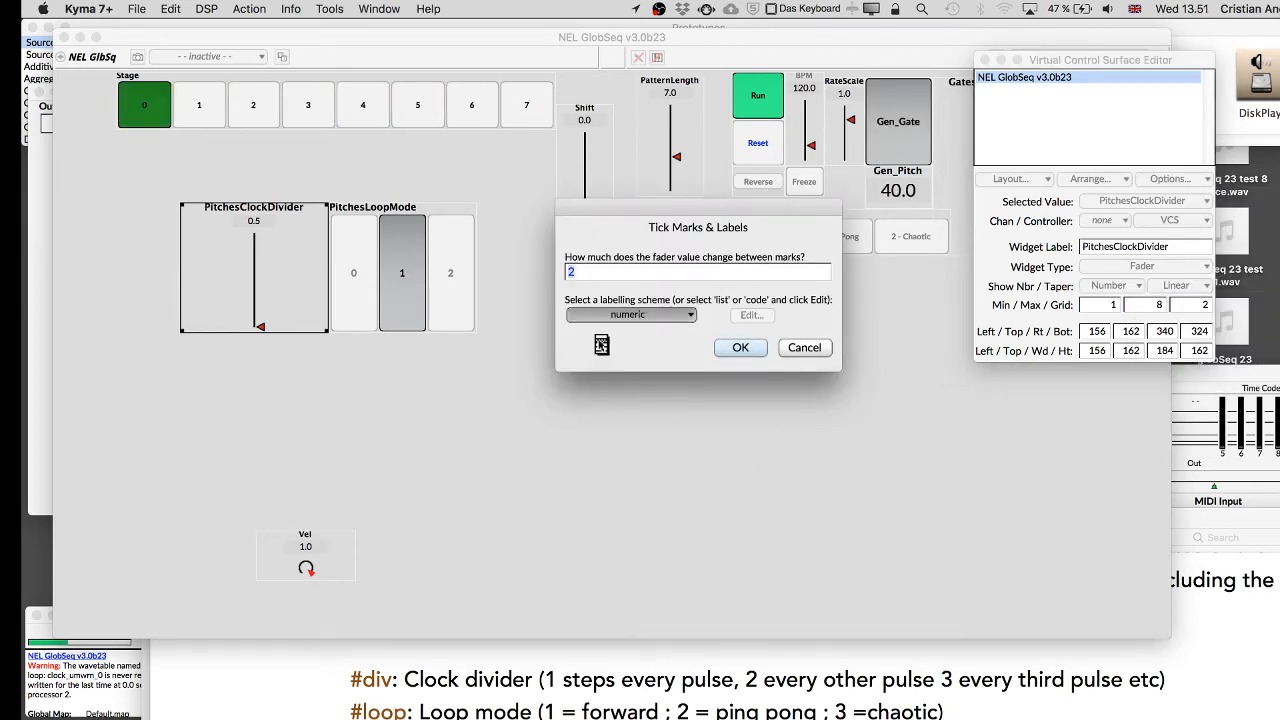
{"action": "left_click", "coordinate": [739, 348]}
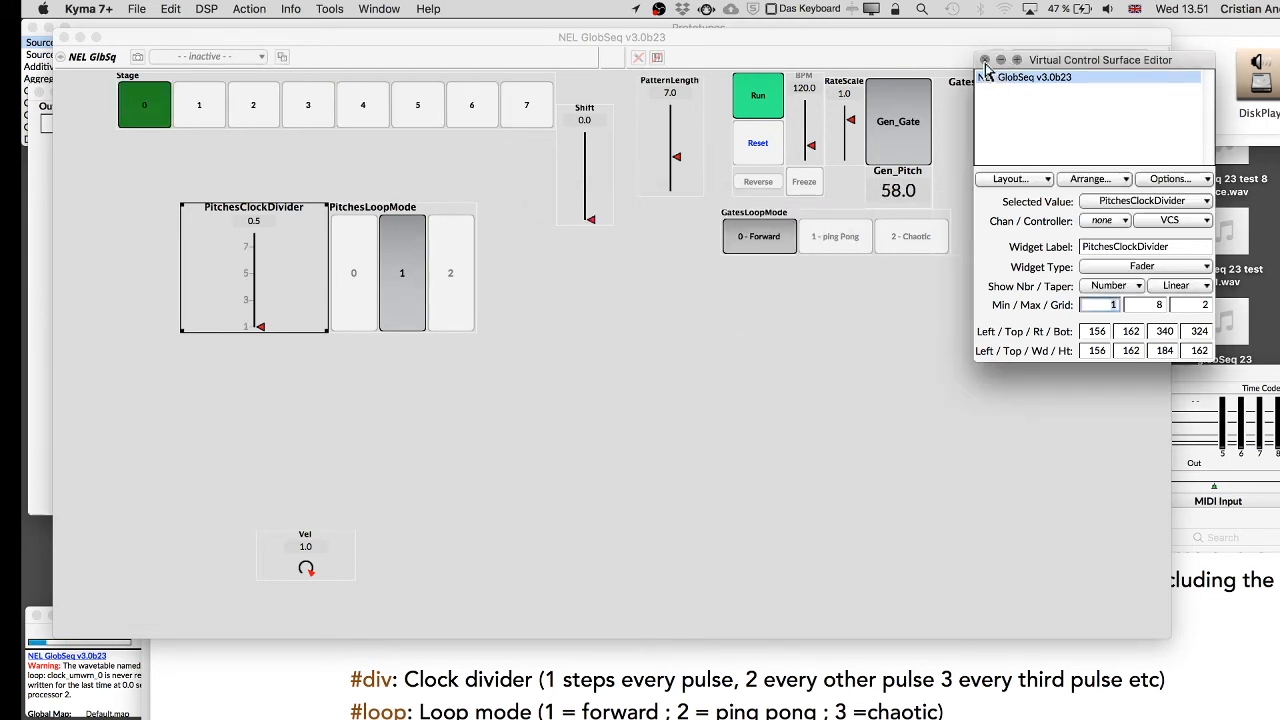
Close the control surface editor and move the PitchesClockDivider fader to 3 and then 5.
{"action": "left_click", "coordinate": [985, 60]}
{"action": "left_click", "coordinate": [684, 315]}
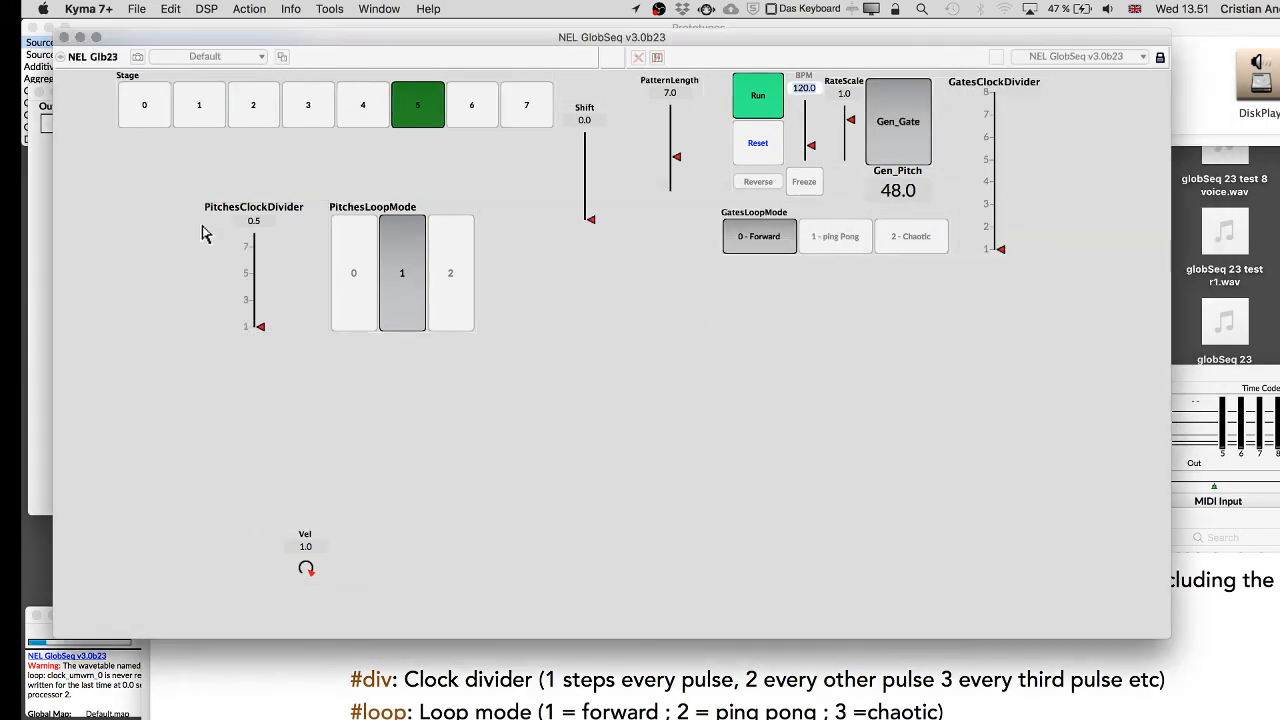
{"action": "left_click_drag", "start_coordinate": [258, 327], "coordinate": [260, 304]}
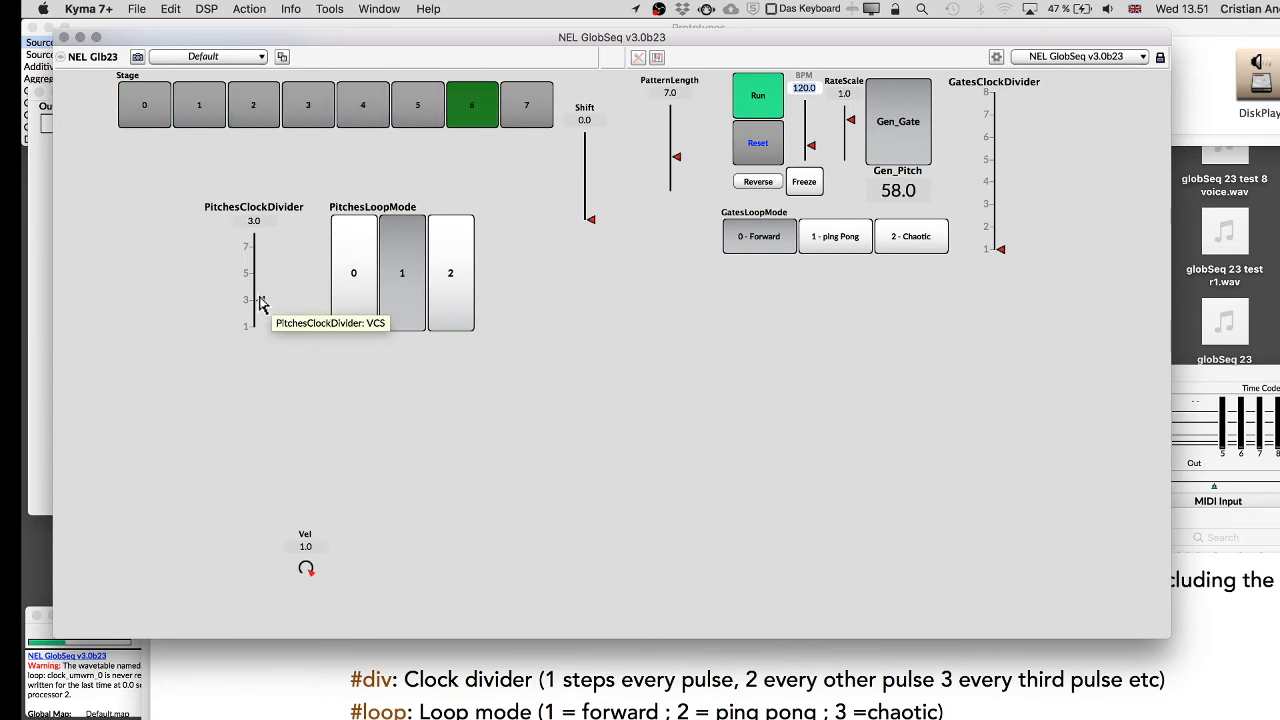
{"action": "left_click_drag", "start_coordinate": [260, 304], "coordinate": [261, 280]}
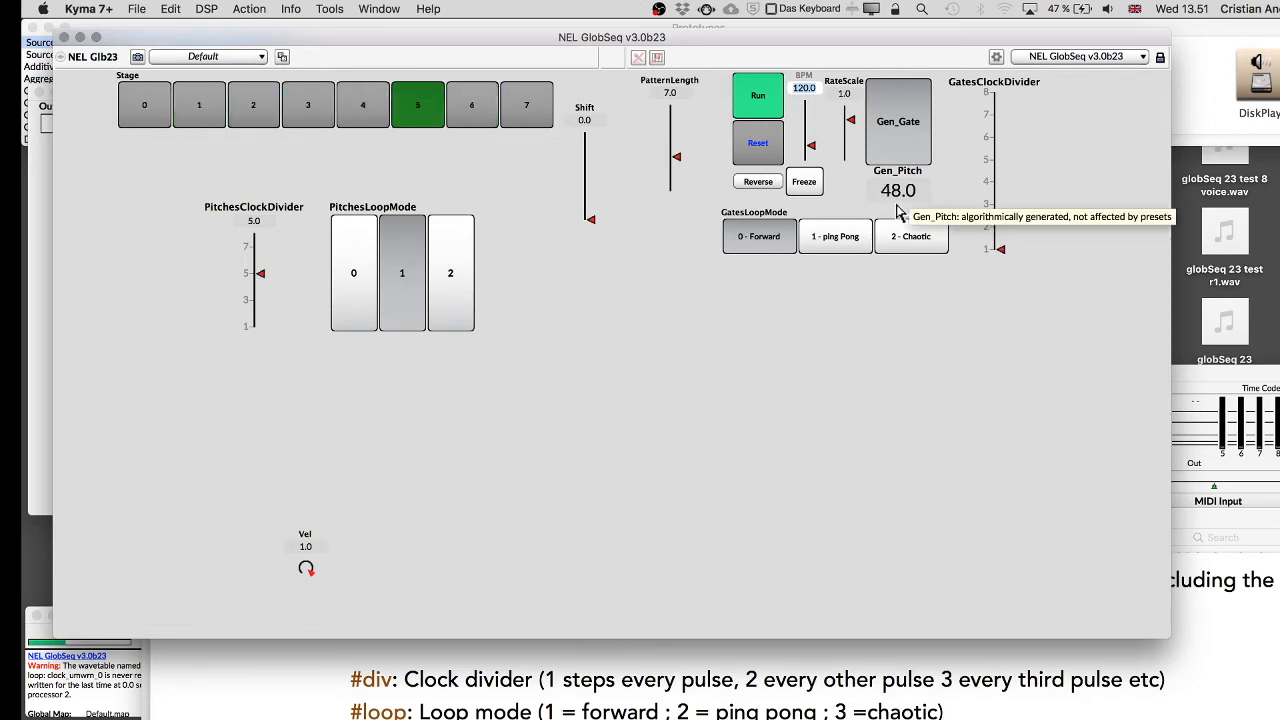
Change the PitchesClockDivider fader range to minimum 0 and maximum 7.
{"action": "right_click", "coordinate": [258, 256]}
{"action": "left_click", "coordinate": [295, 365]}
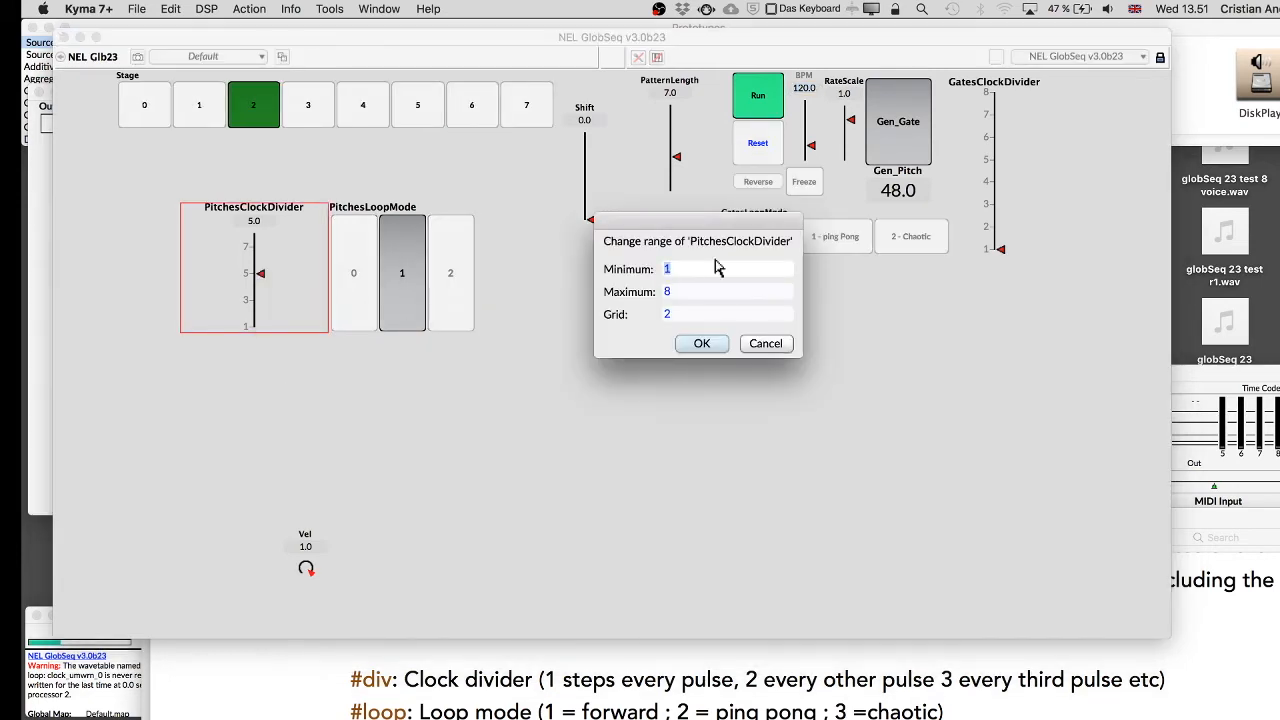
{"action": "type", "text": "0"}
{"action": "key", "text": "Tab"}
{"action": "type", "text": "7"}
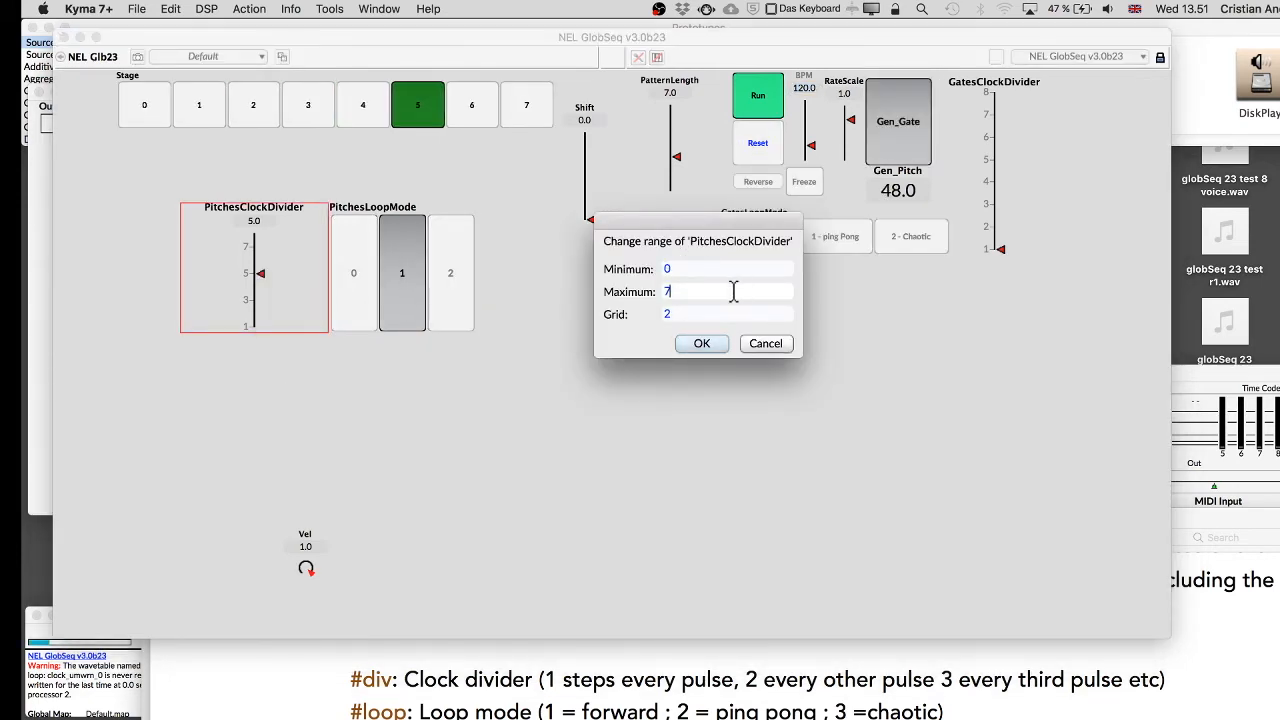
{"action": "left_click", "coordinate": [702, 343]}
Set PitchesClockDivider to 2 and GatesClockDivider to 3 while the sequence plays.
{"action": "left_click", "coordinate": [256, 275]}
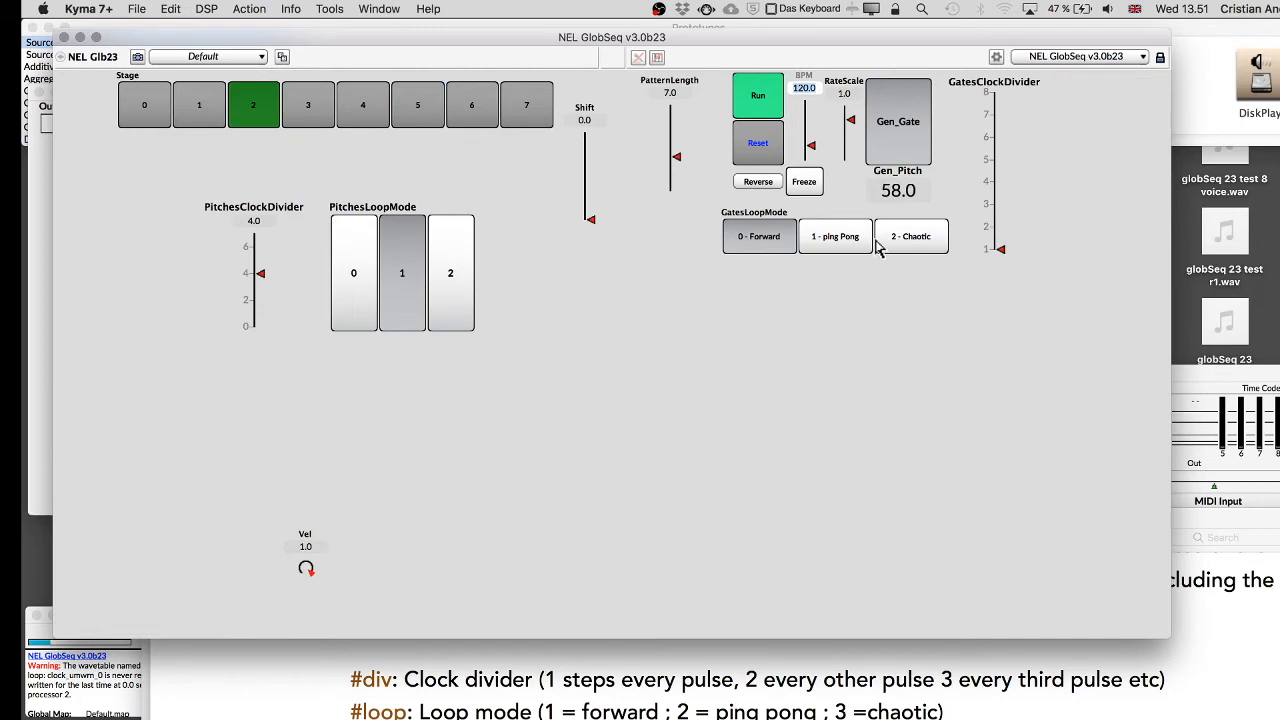
{"action": "left_click", "coordinate": [1000, 227]}
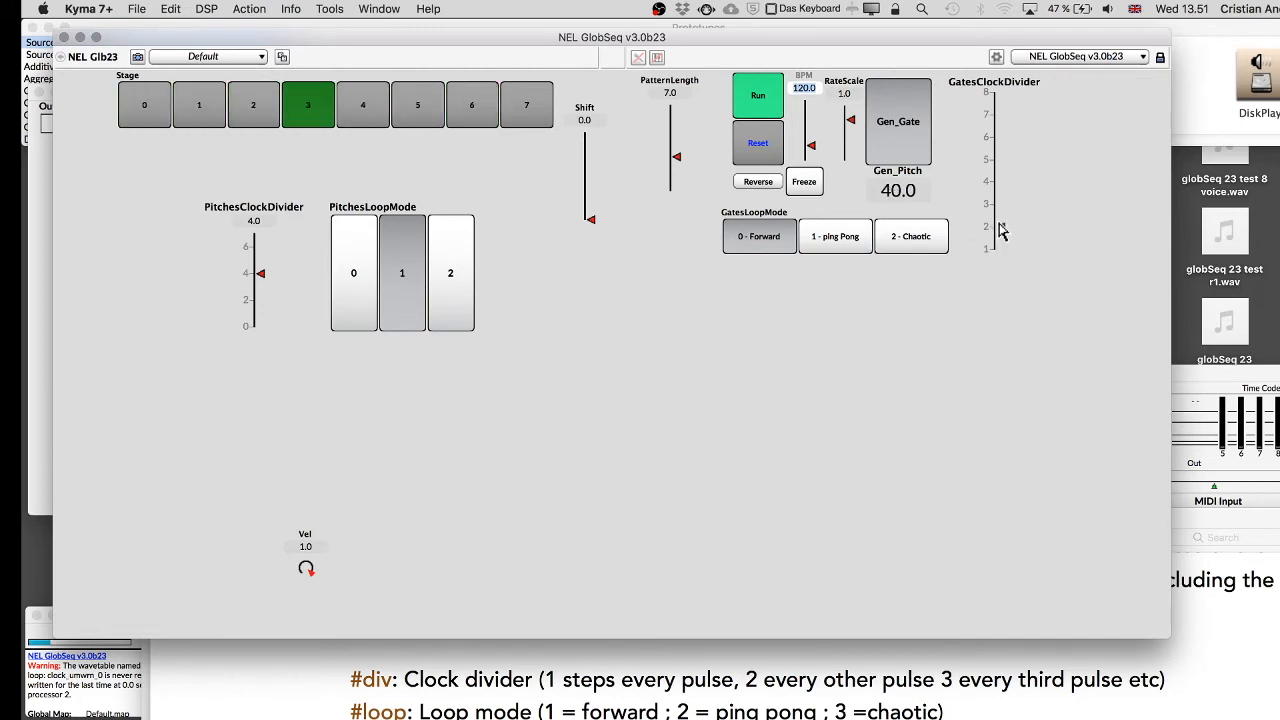
{"action": "left_click", "coordinate": [1000, 204]}
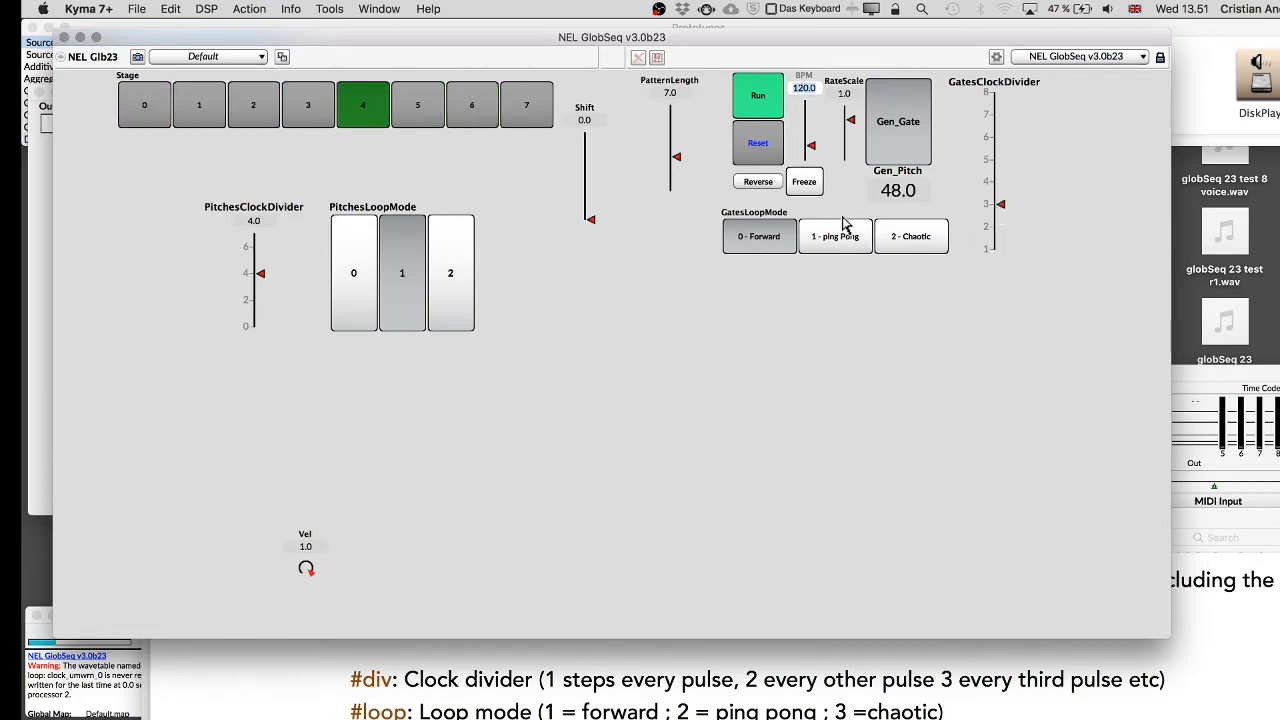
{"action": "left_click", "coordinate": [252, 300]}
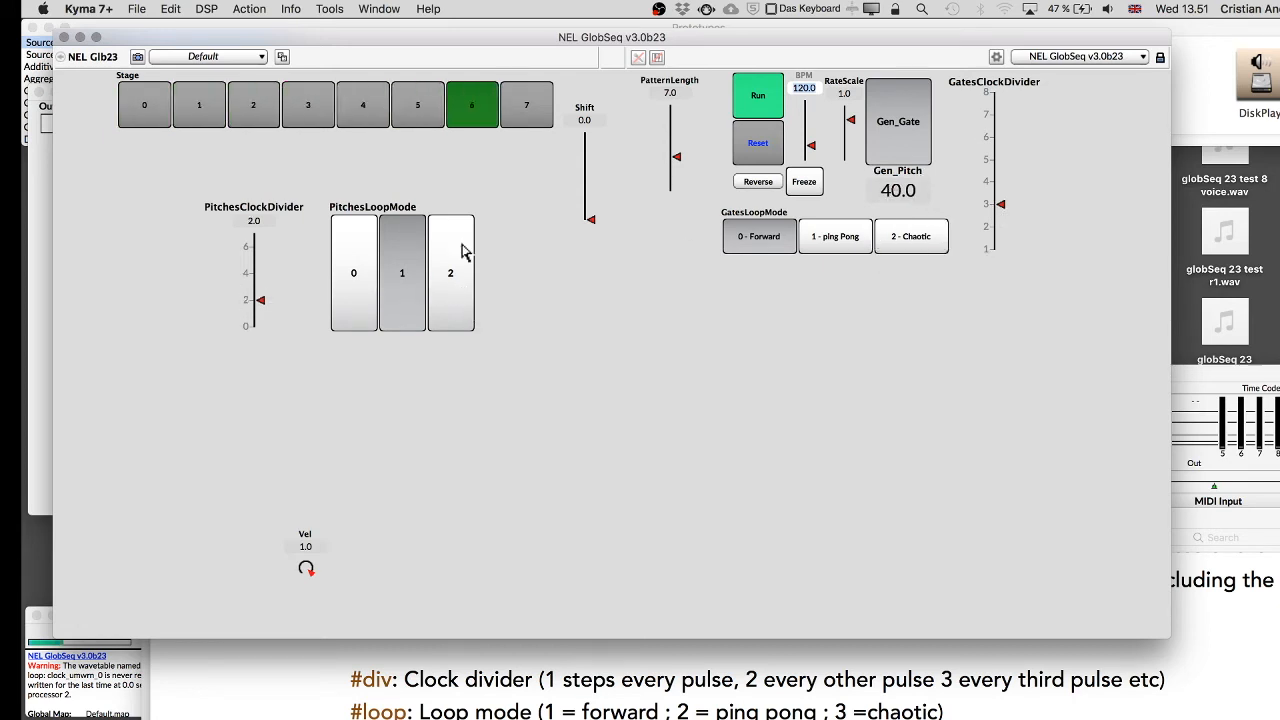
Switch PitchesLoopMode to 2 and close the control surface.
{"action": "left_click", "coordinate": [452, 272]}
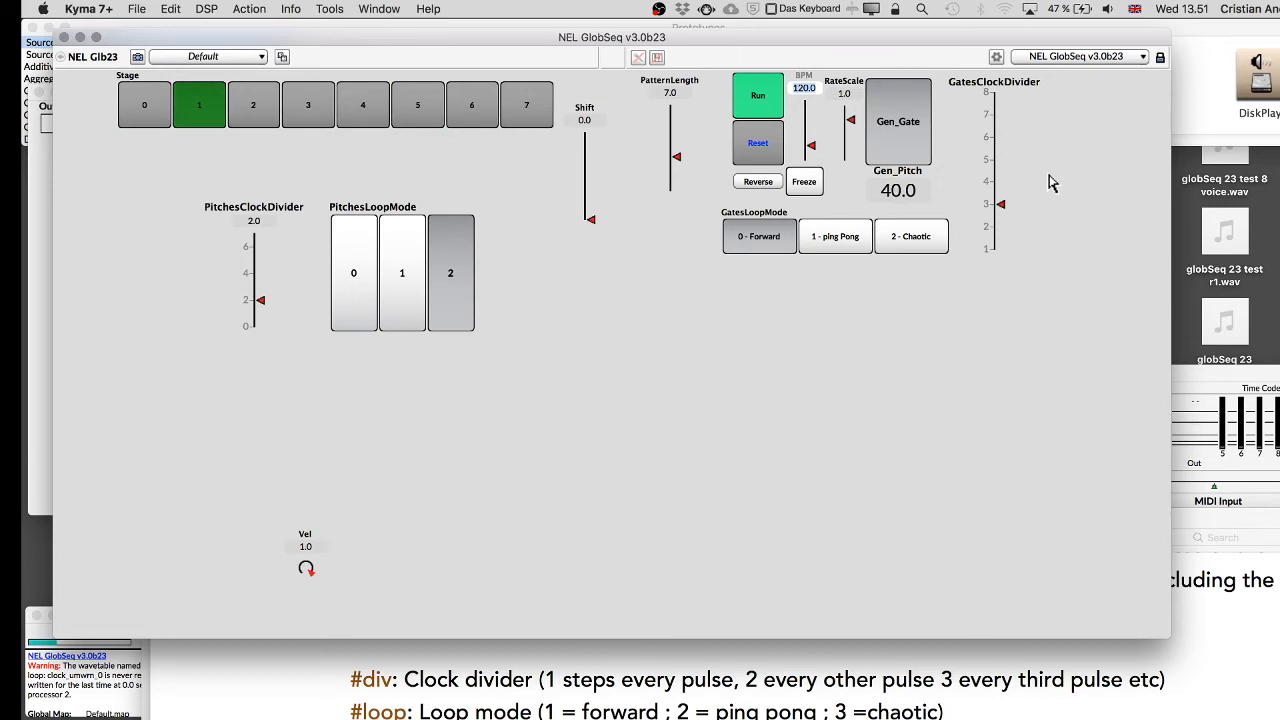
{"action": "key", "text": "super+w"}
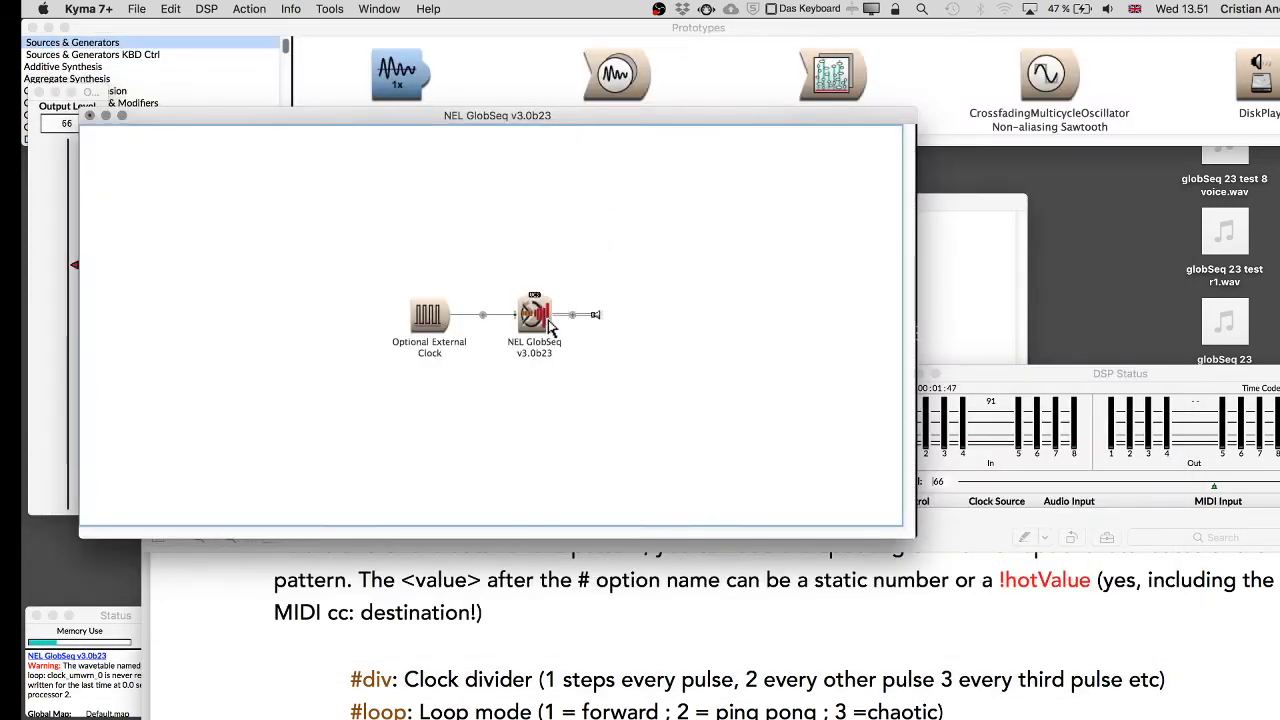
Open the NEL GlobSeq parameters and place the cursor in the Gates pattern field.
{"action": "left_click", "coordinate": [545, 320]}
{"action": "left_click", "coordinate": [783, 302]}
{"action": "left_click", "coordinate": [758, 284]}
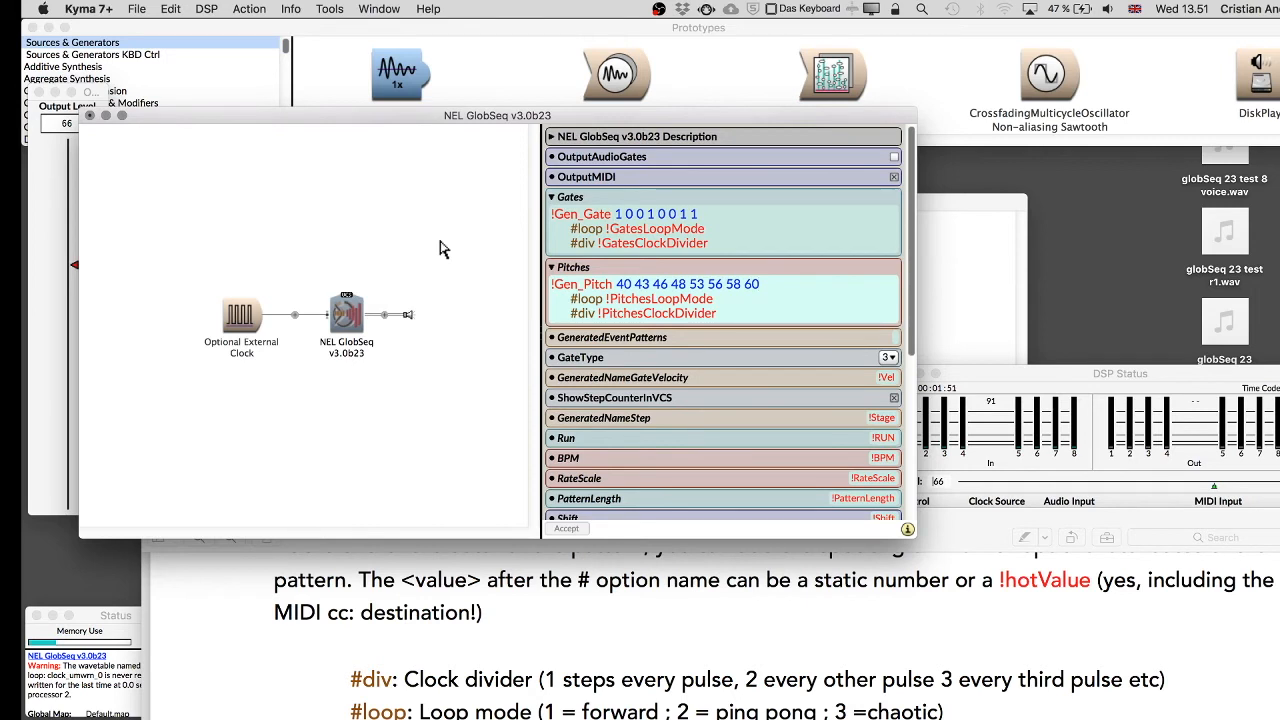
{"action": "left_click", "coordinate": [783, 238]}
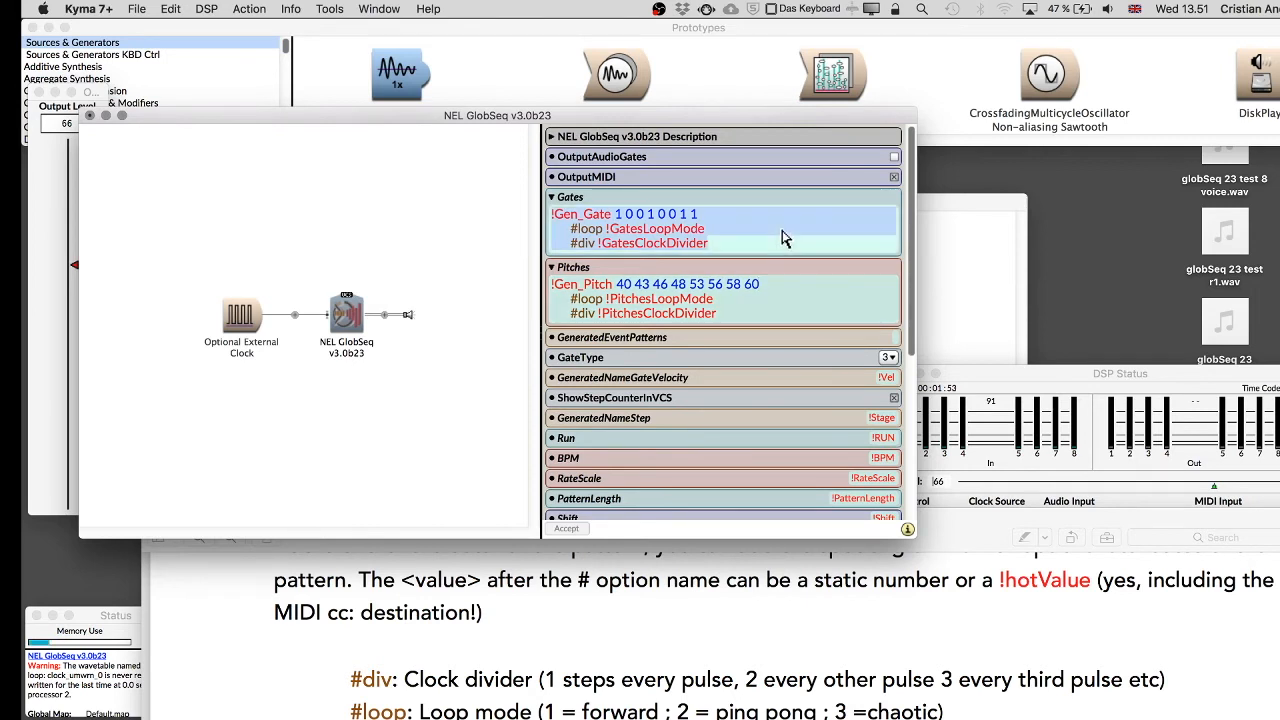
{"action": "left_click", "coordinate": [725, 233]}
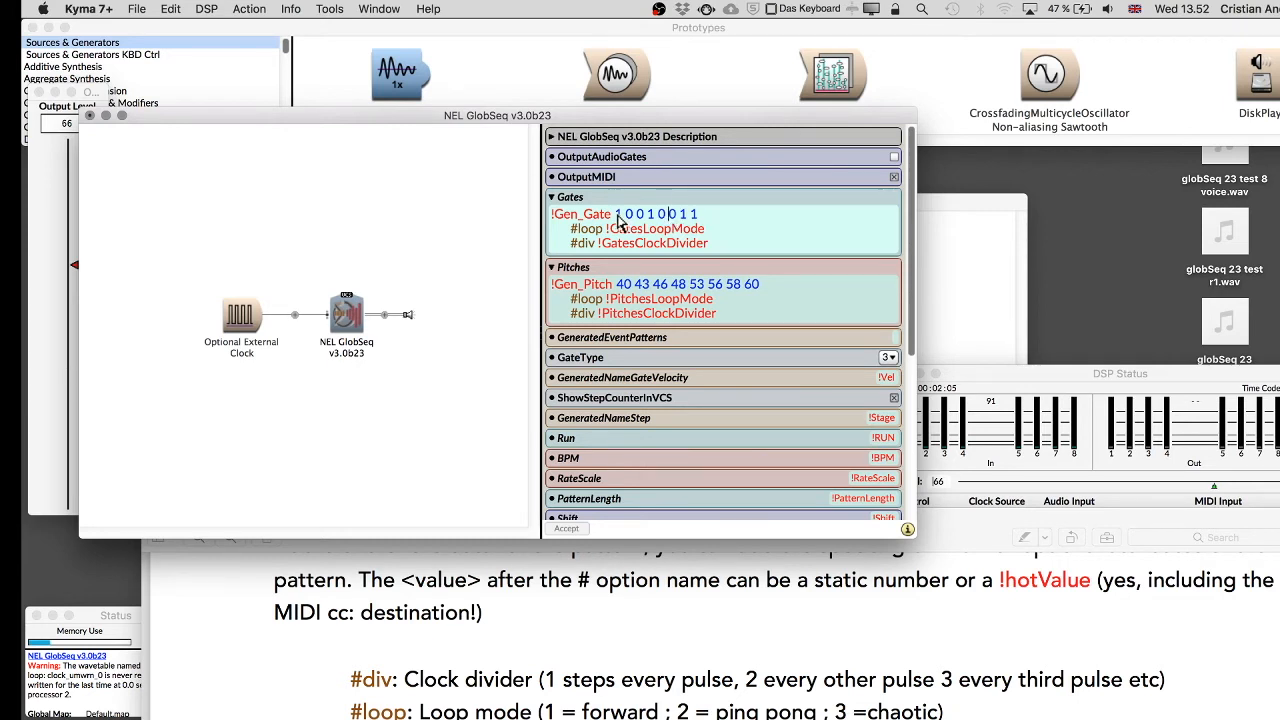
Clear the Gates pattern 1 0 0 1 0 0 1 1 and start a new line in the Gates field.
{"action": "left_click_drag", "start_coordinate": [616, 214], "coordinate": [700, 222]}
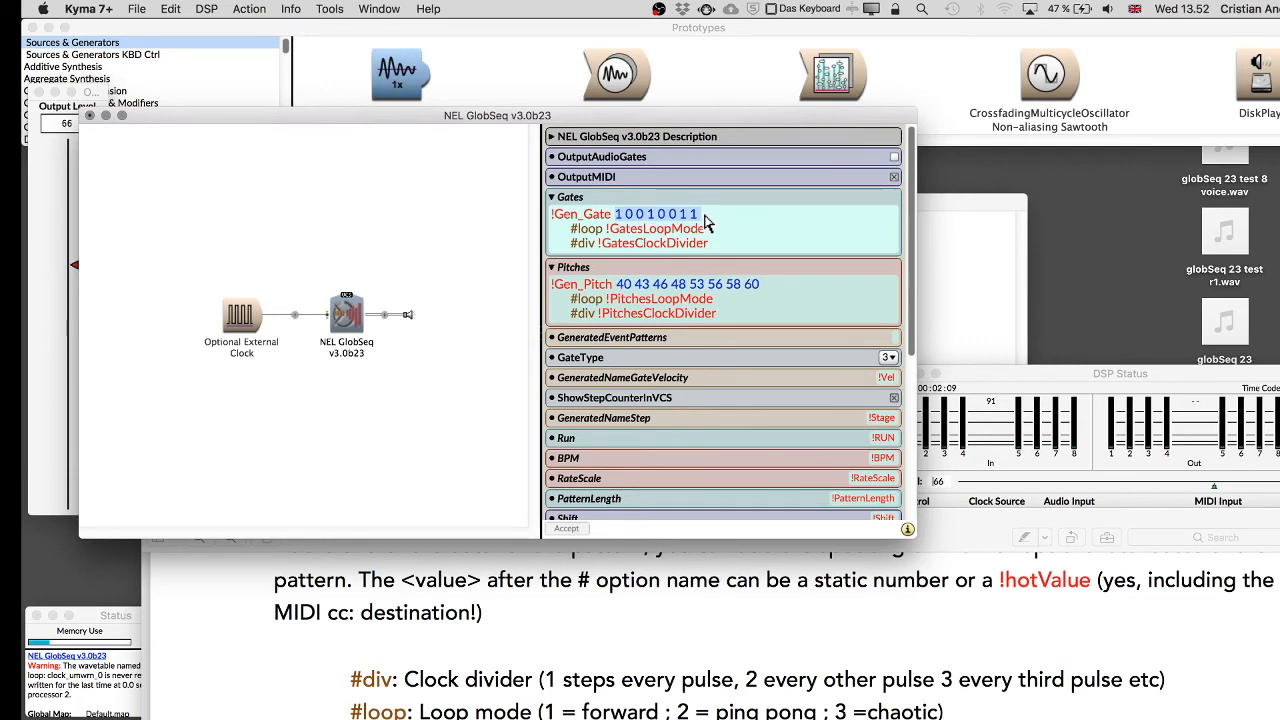
{"action": "left_click_drag", "start_coordinate": [762, 286], "coordinate": [618, 289]}
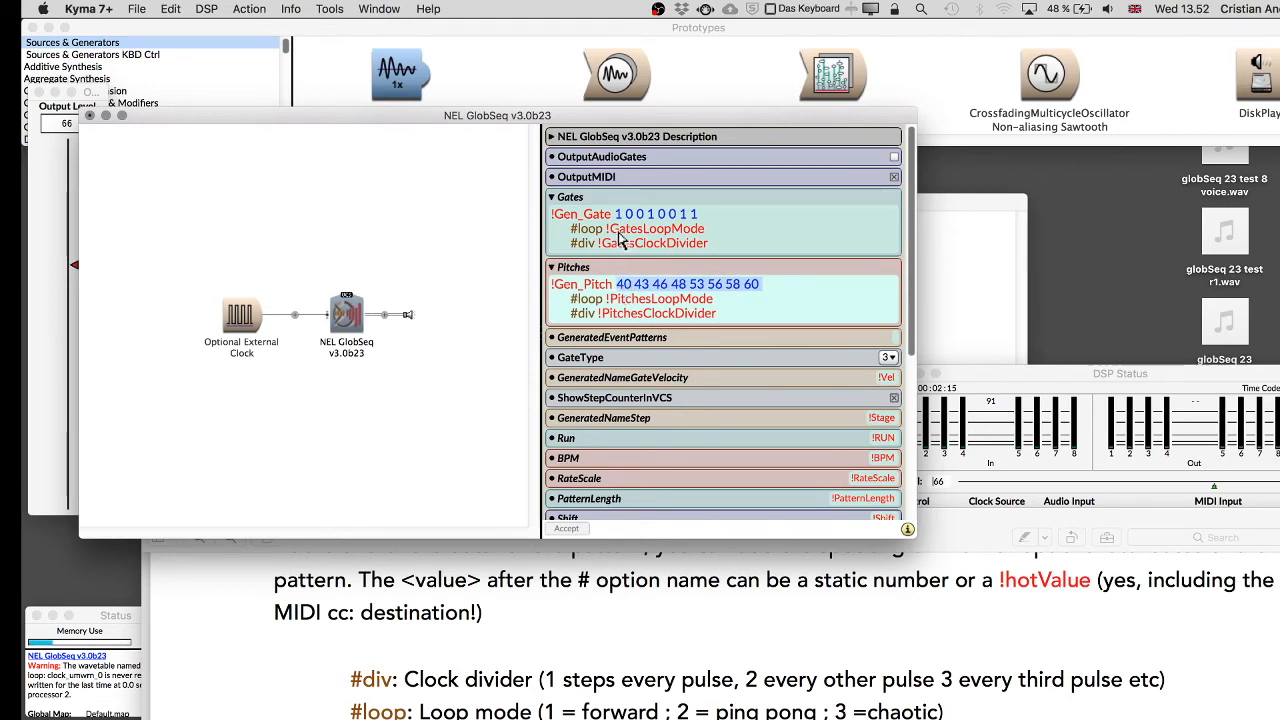
{"action": "left_click", "coordinate": [621, 213]}
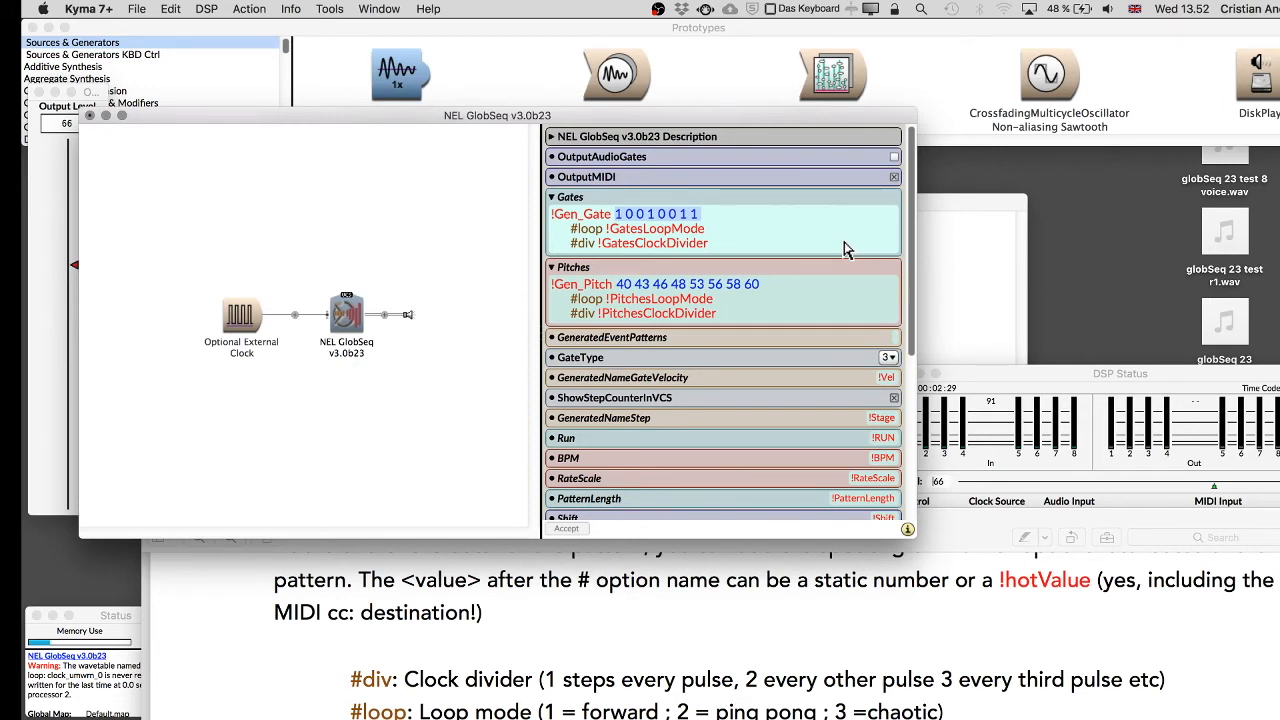
{"action": "key", "text": "BackSpace"}
{"action": "key", "text": "Return"}
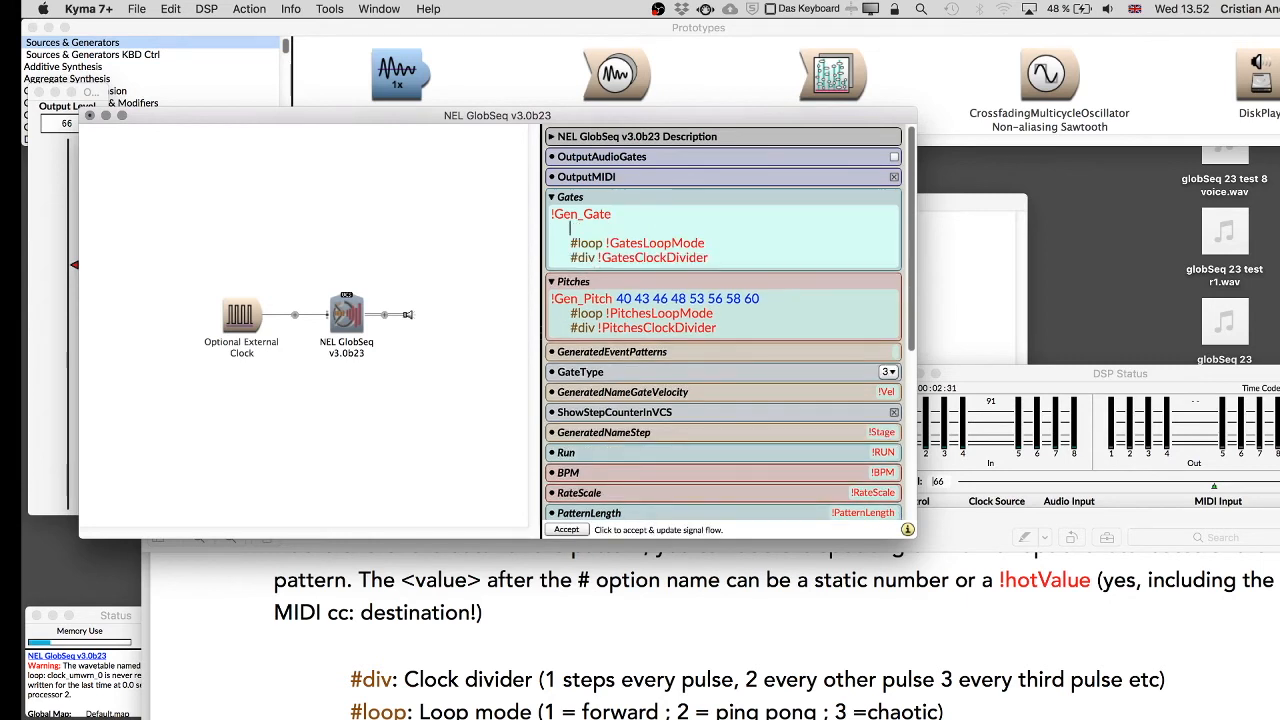
Enter the hot values !gate00 !Gate01 !Gate02 !Gate03 as the Gates pattern.
{"action": "type", "text": "!"}
{"action": "type", "text": "Sw"}
{"action": "key", "text": "BackSpace"}
{"action": "key", "text": "BackSpace"}
{"action": "type", "text": "g"}
{"action": "key", "text": "BackSpace"}
{"action": "type", "text": "00 !Gate01 !Gate02 !"}
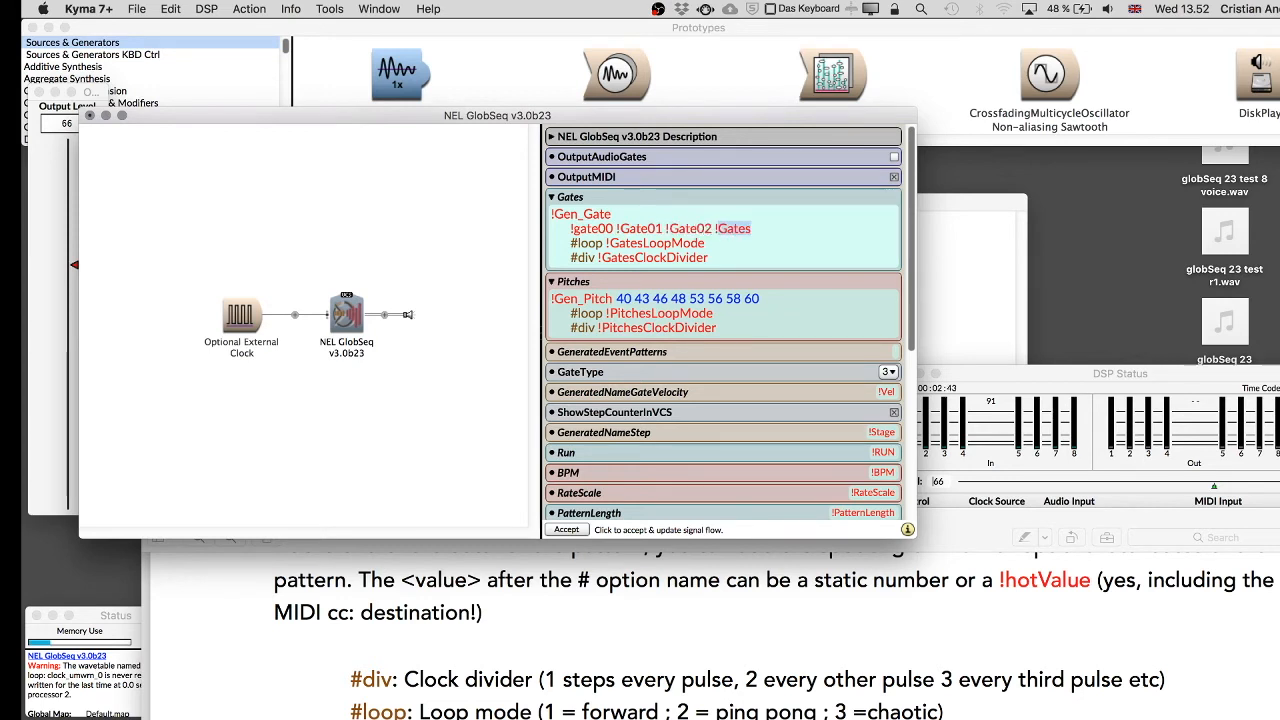
{"action": "type", "text": "Gate03 !"}
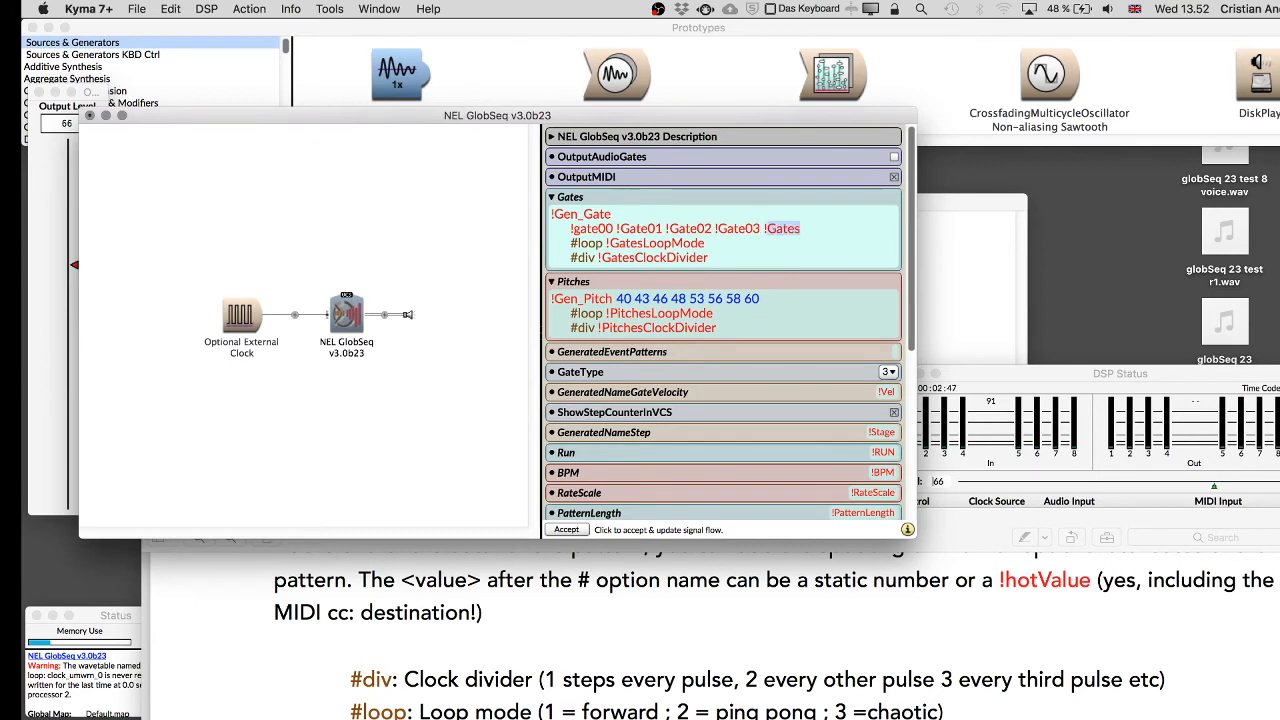
{"action": "type", "text": "Gate"}
{"action": "key", "text": "BackSpace"}
{"action": "key", "text": "BackSpace"}
{"action": "key", "text": "BackSpace"}
{"action": "key", "text": "BackSpace"}
{"action": "key", "text": "BackSpace"}
{"action": "key", "text": "BackSpace"}
Compile and play the sound with the new hot-value Gates pattern.
{"action": "left_click_drag", "start_coordinate": [569, 232], "coordinate": [772, 232]}
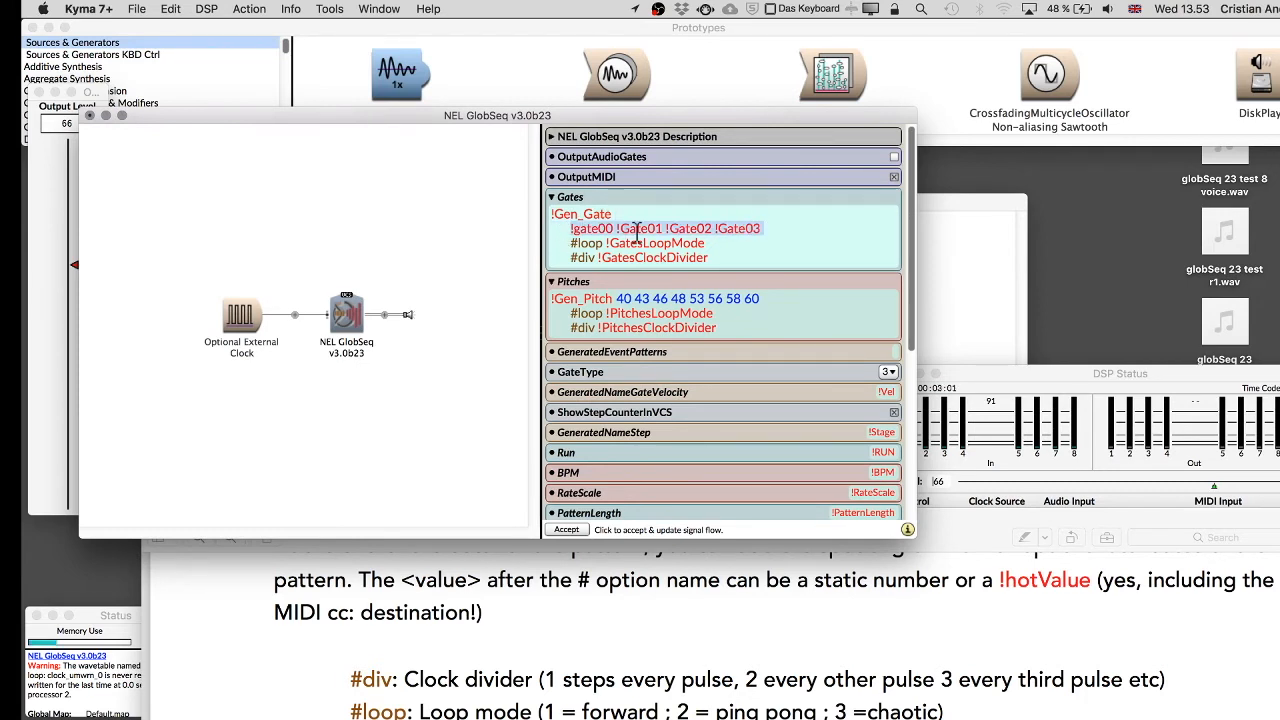
{"action": "left_click", "coordinate": [462, 237]}
{"action": "key", "text": "space"}
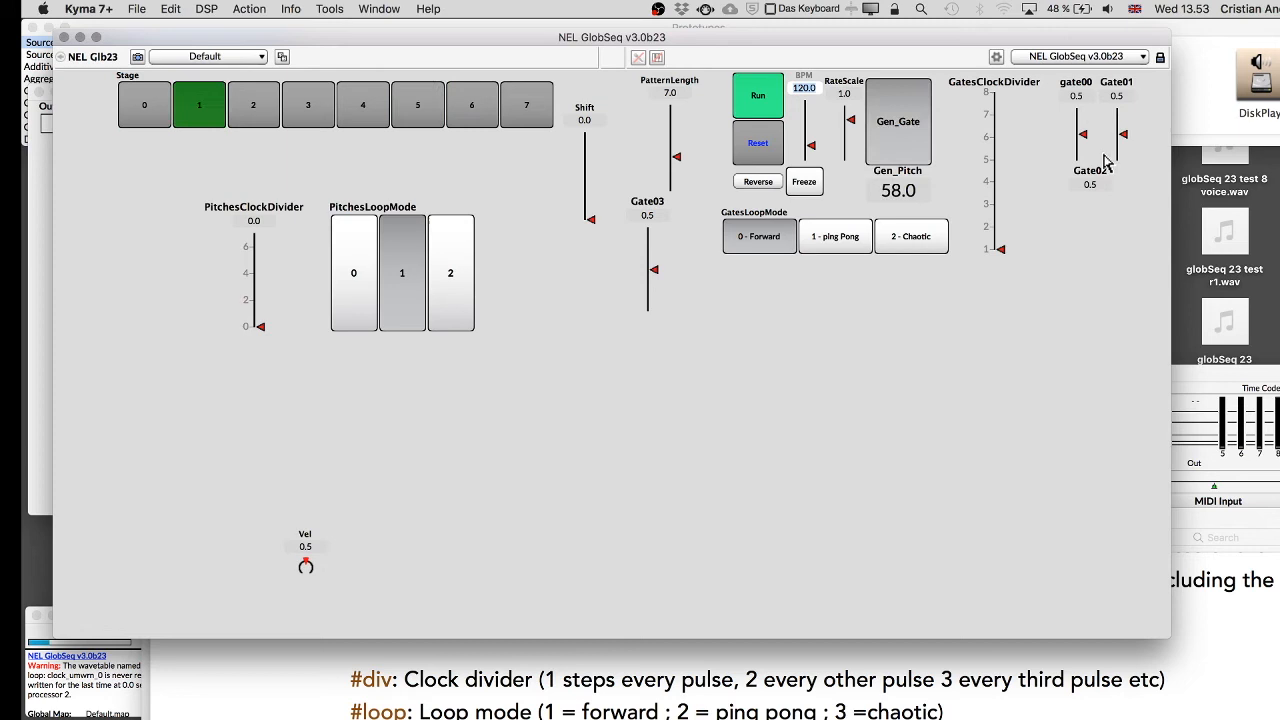
Set the Gate03 fader to 0 and close the control surface.
{"action": "left_click_drag", "start_coordinate": [649, 272], "coordinate": [649, 313]}
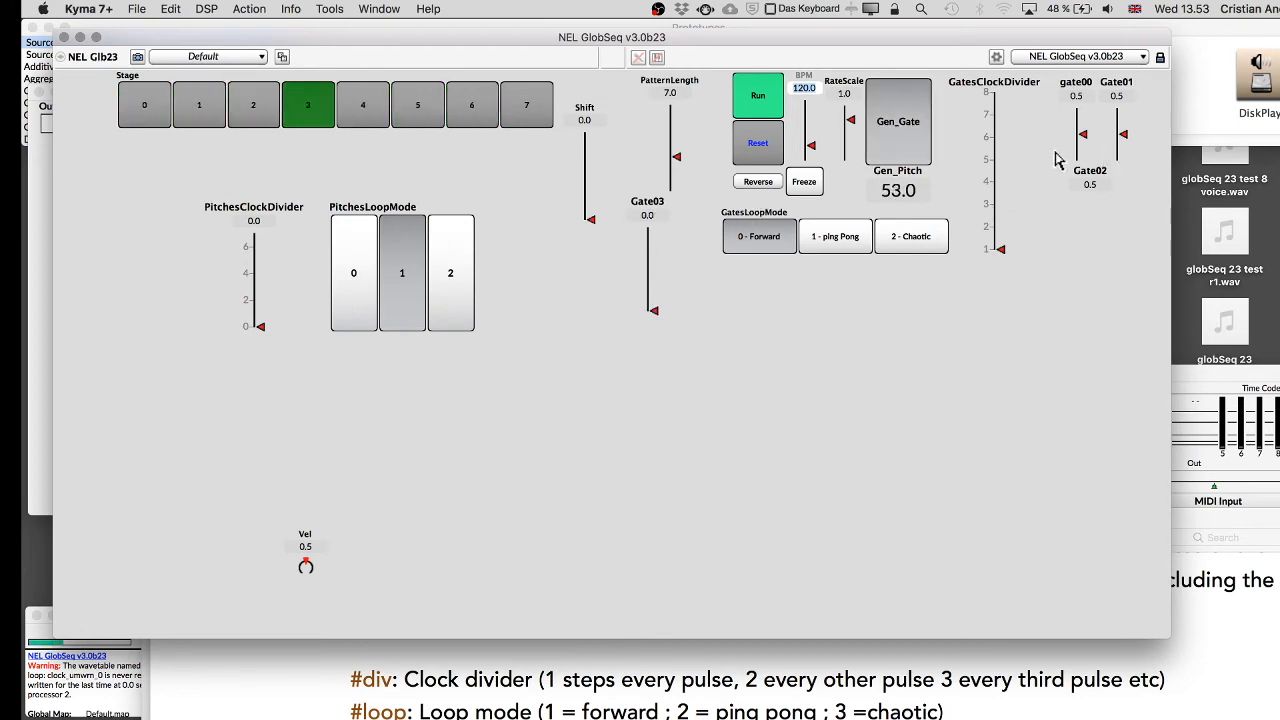
{"action": "key", "text": "super+w"}
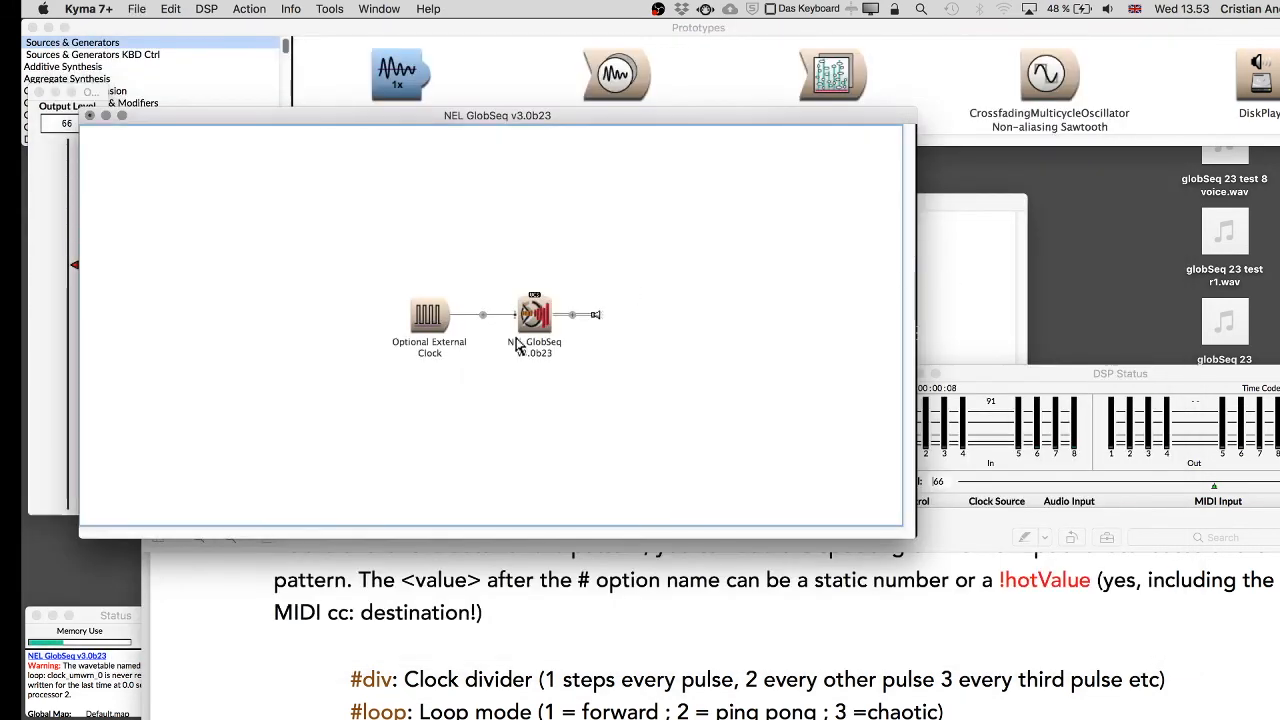
Reopen the NEL GlobSeq parameters and replace the Gates hot-value line with an empty { } block.
{"action": "double_click", "coordinate": [540, 325]}
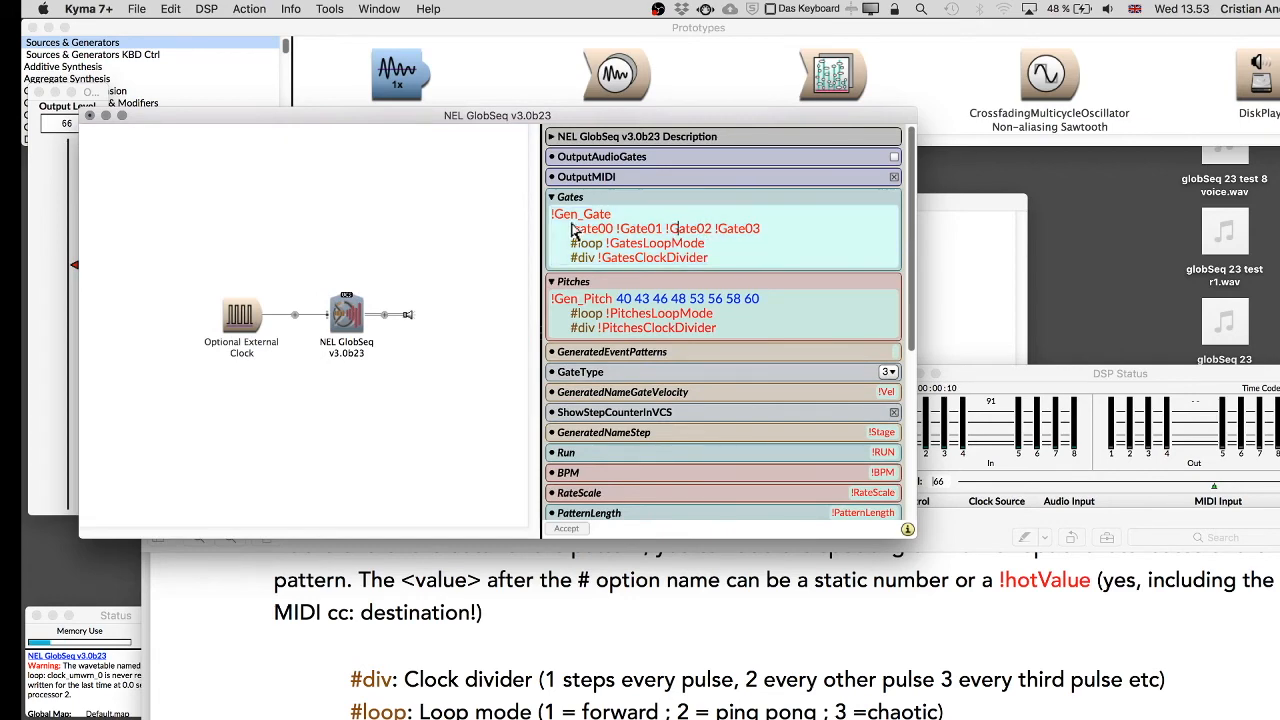
{"action": "left_click_drag", "start_coordinate": [576, 233], "coordinate": [766, 237]}
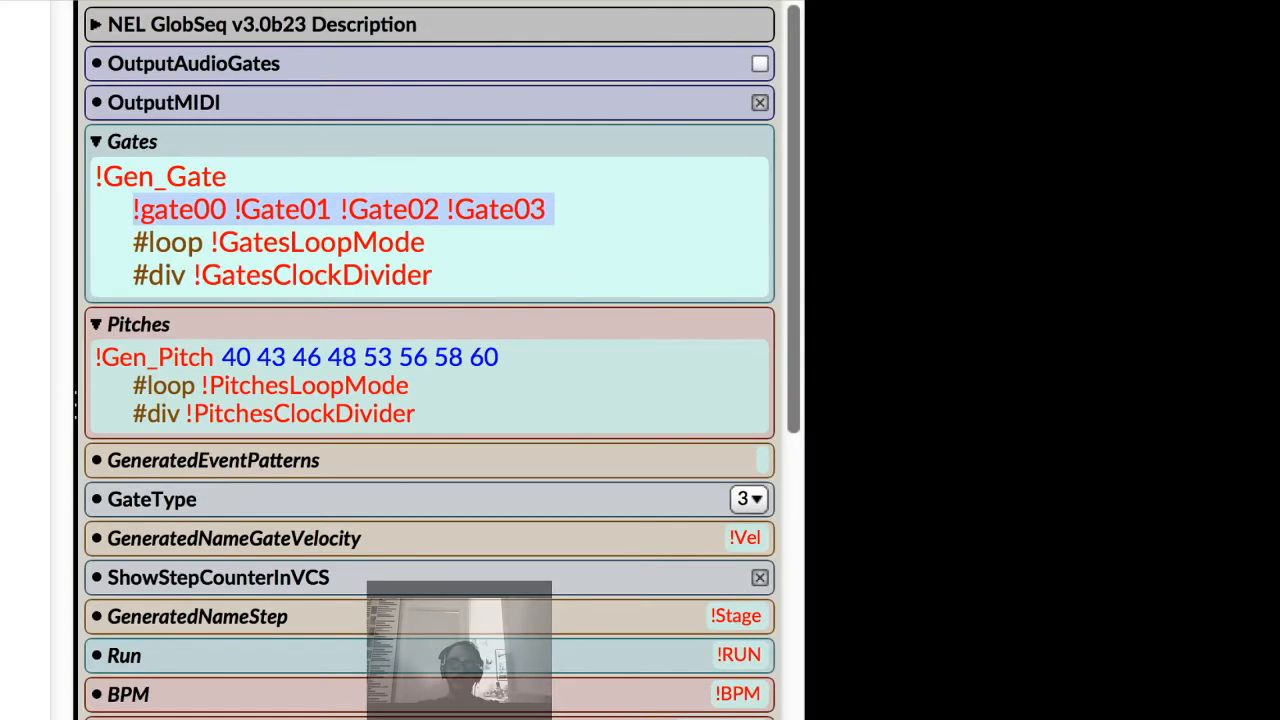
{"action": "key", "text": "Right"}
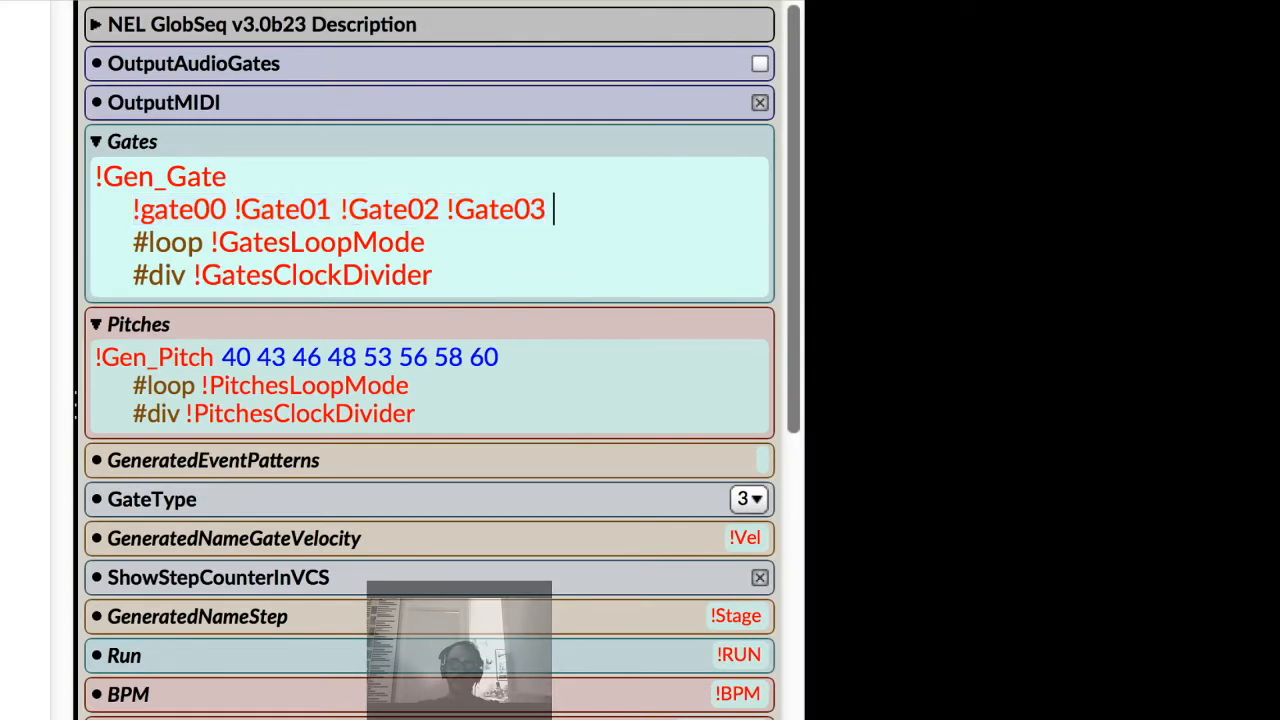
{"action": "key", "text": "shift+Left"}
{"action": "key", "text": "shift+Left"}
{"action": "key", "text": "shift+Left"}
{"action": "key", "text": "shift+Left"}
{"action": "key", "text": "shift+Left"}
{"action": "key", "text": "shift+Left"}
{"action": "key", "text": "shift+Left"}
{"action": "key", "text": "shift+Left"}
{"action": "key", "text": "shift+Left"}
{"action": "key", "text": "shift+Left"}
{"action": "key", "text": "shift+Left"}
{"action": "key", "text": "shift+Left"}
{"action": "key", "text": "shift+Left"}
{"action": "key", "text": "shift+Left"}
{"action": "key", "text": "shift+Left"}
{"action": "key", "text": "shift+Left"}
{"action": "key", "text": "shift+Left"}
{"action": "key", "text": "shift+Left"}
{"action": "key", "text": "shift+Left"}
{"action": "key", "text": "shift+Left"}
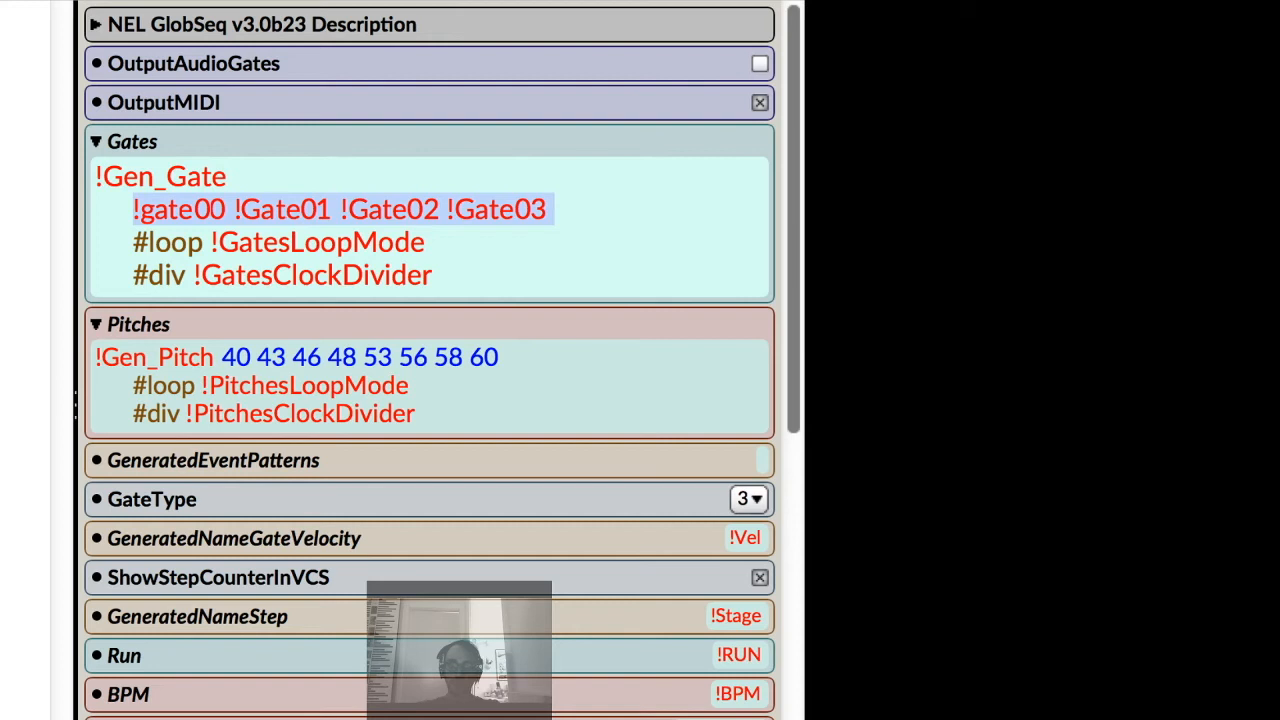
{"action": "type", "text": "{ }"}
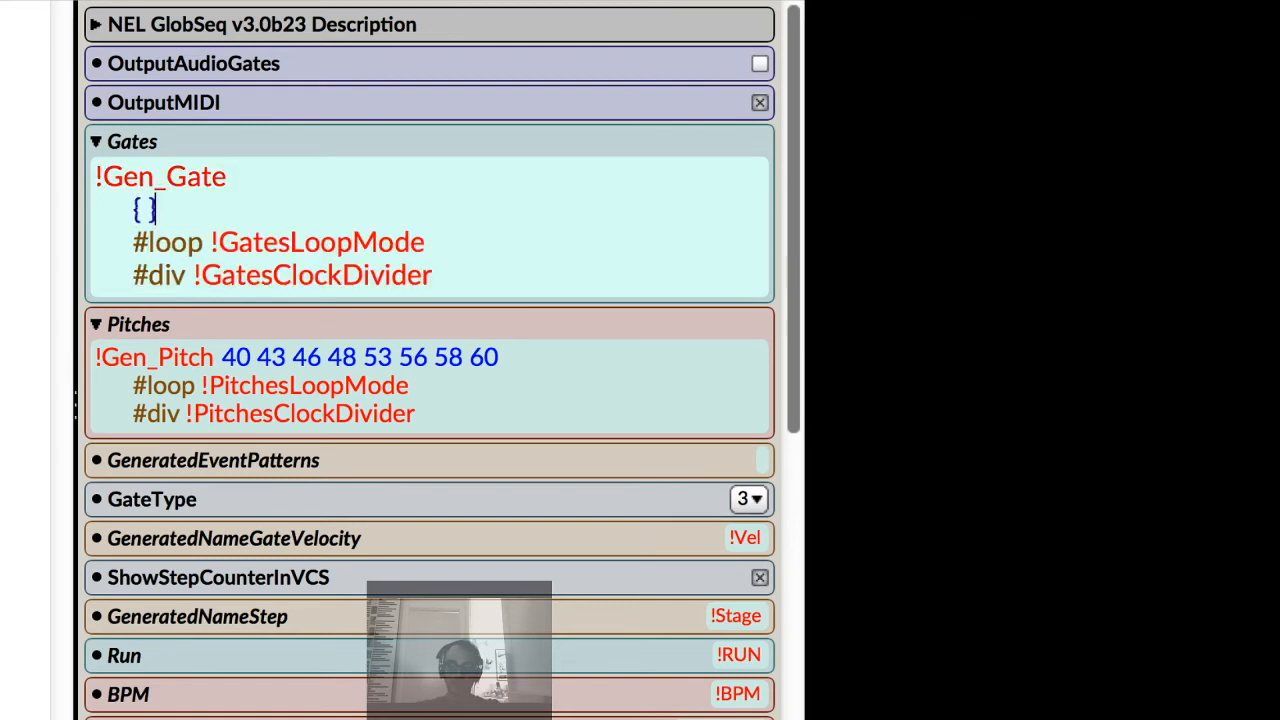
Write (1 to: 8) collect: [ : inside the braces of the Gates pattern.
{"action": "key", "text": "Left"}
{"action": "key", "text": "Left"}
{"action": "type", "text": "(1 to:"}
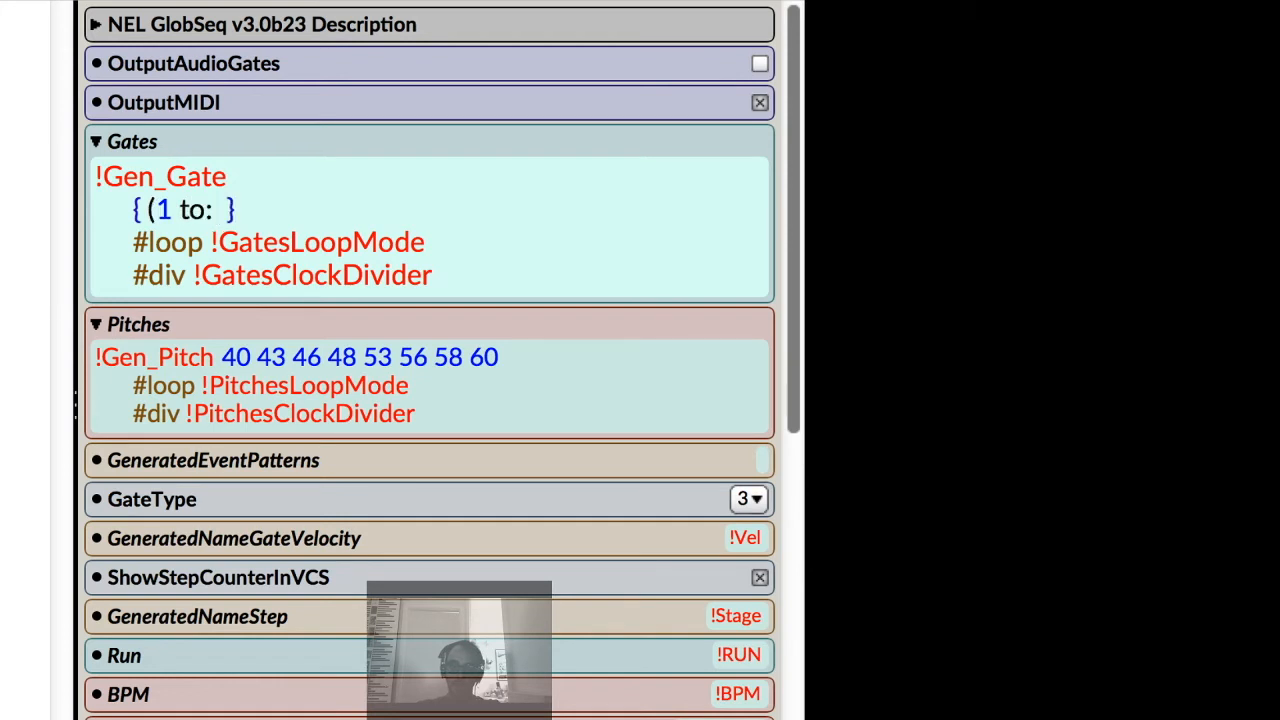
{"action": "type", "text": " 8) "}
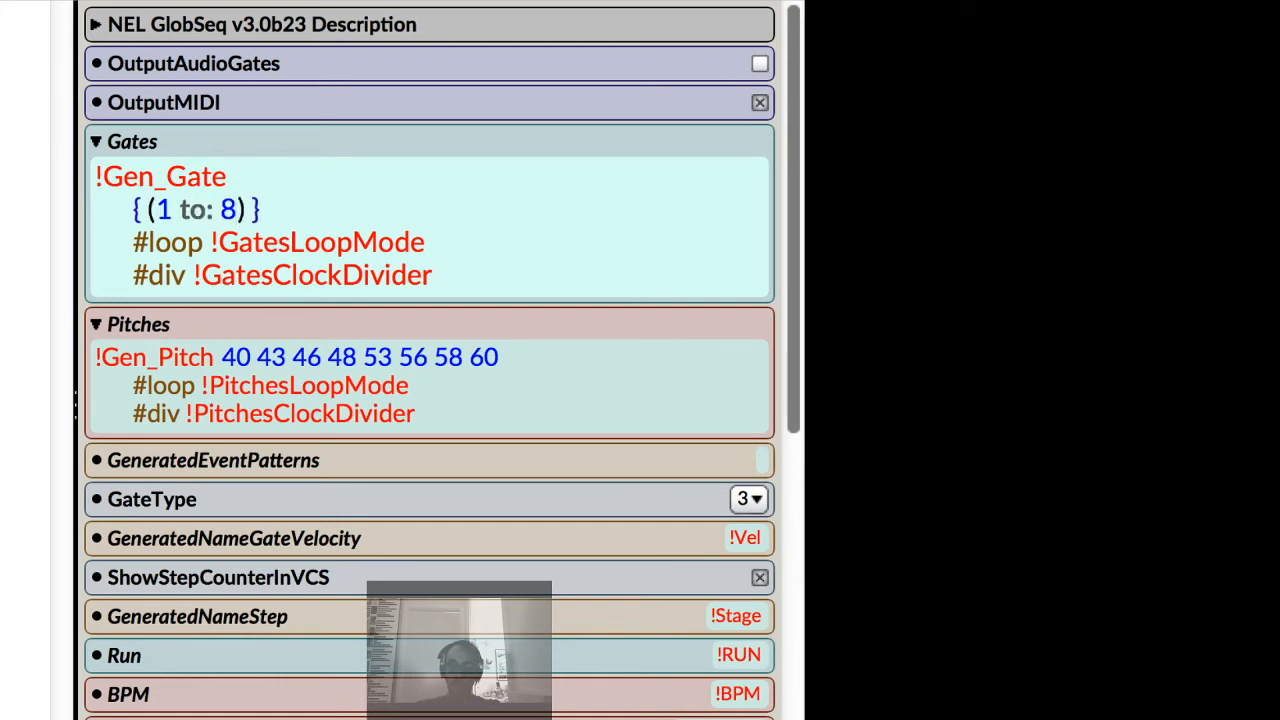
{"action": "type", "text": "collect: "}
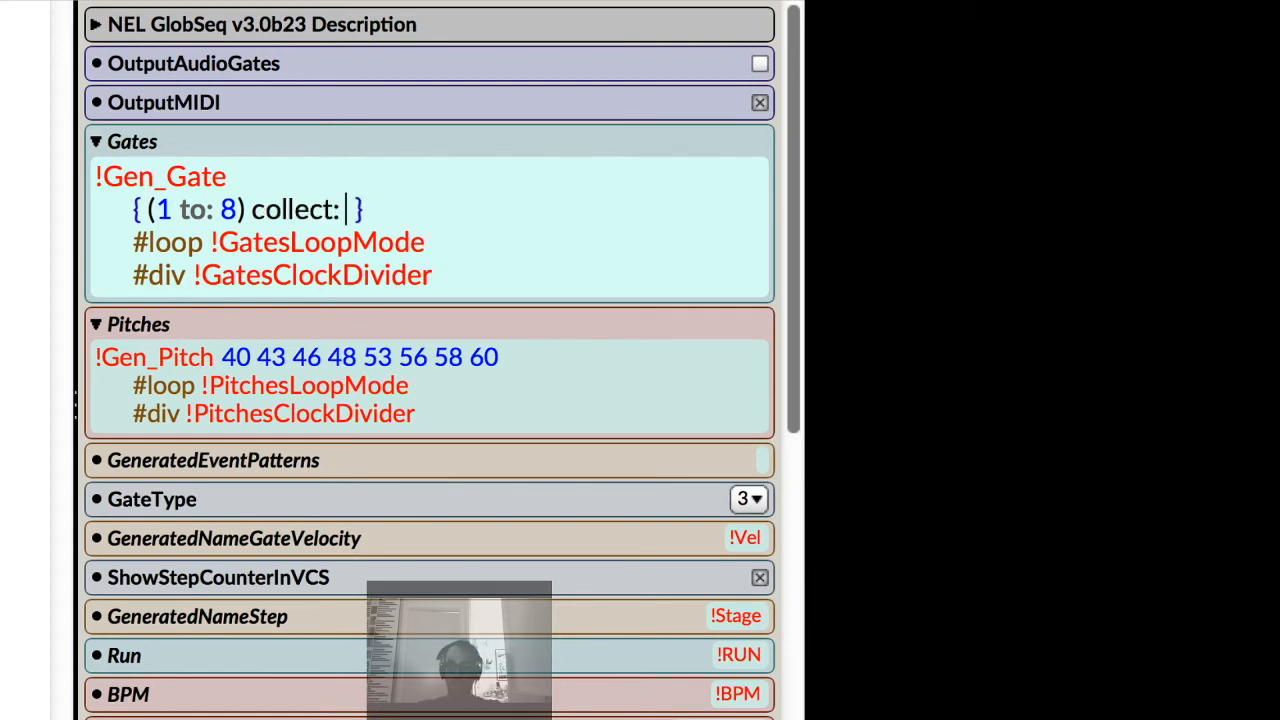
{"action": "type", "text": "["}
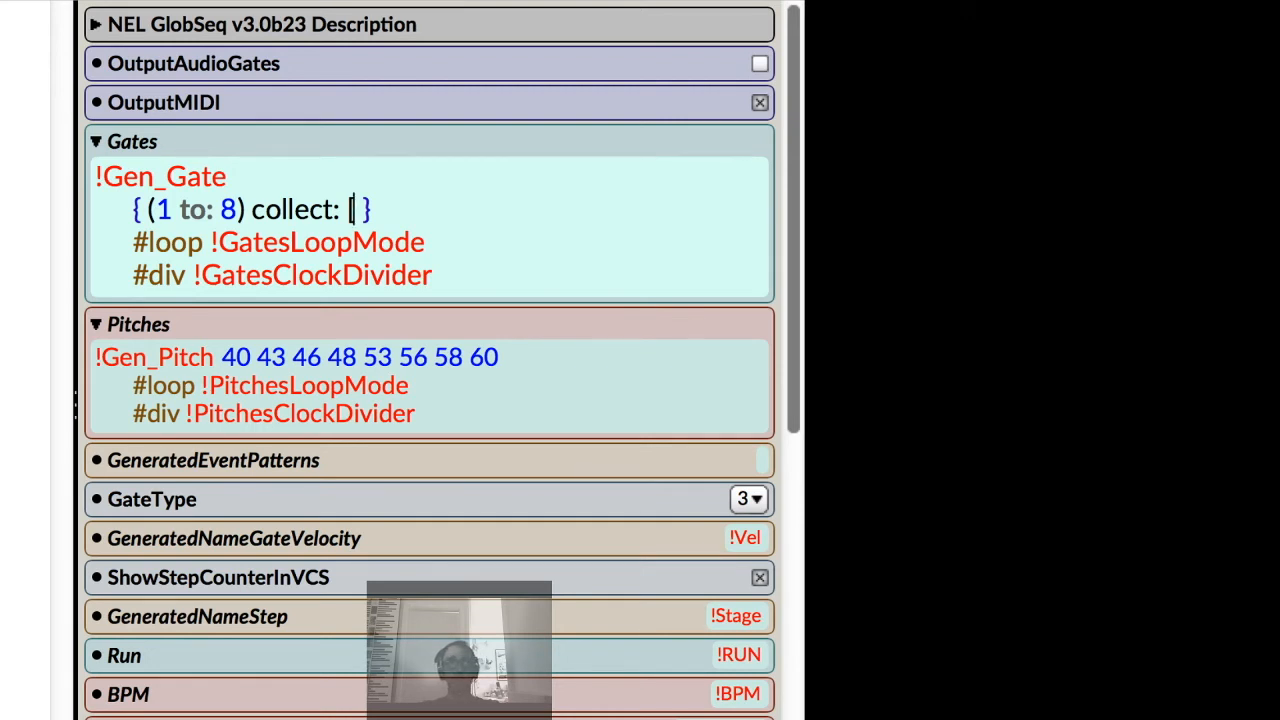
{"action": "type", "text": ":"}
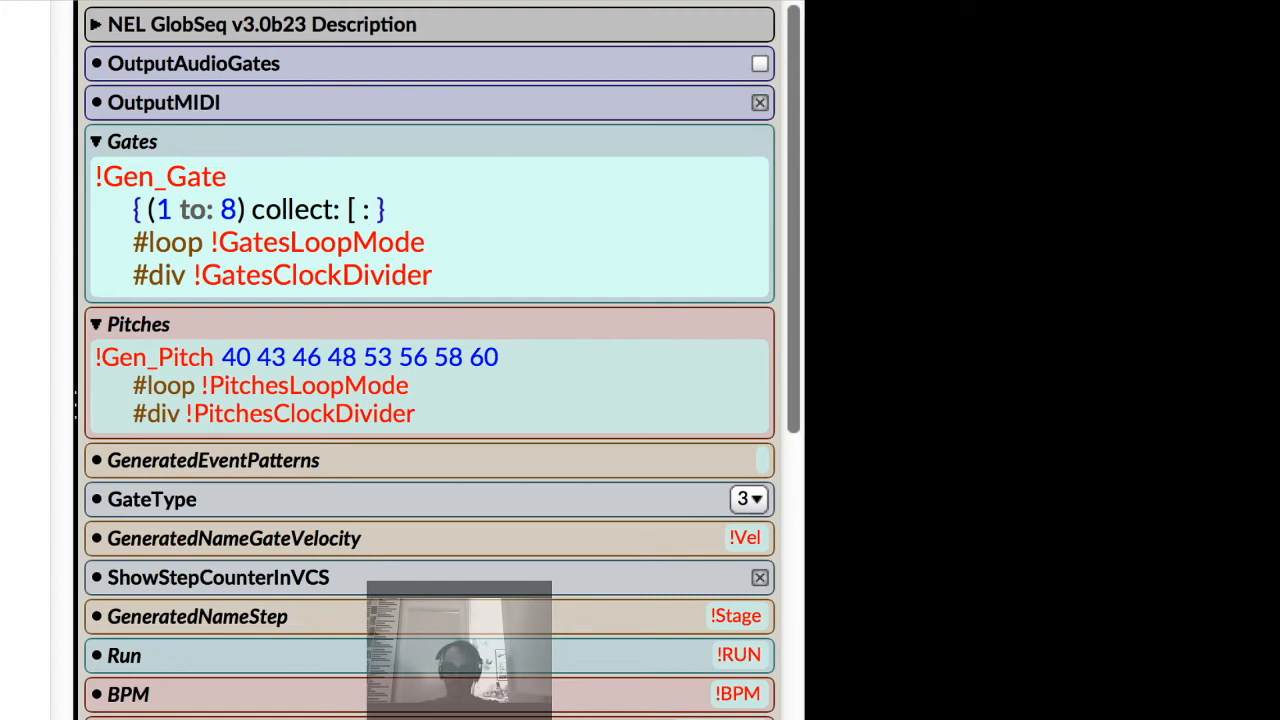
Complete the collect block argument as :iteration | in the Gates expression.
{"action": "left_click", "coordinate": [136, 176]}
{"action": "left_click_drag", "start_coordinate": [156, 209], "coordinate": [238, 209]}
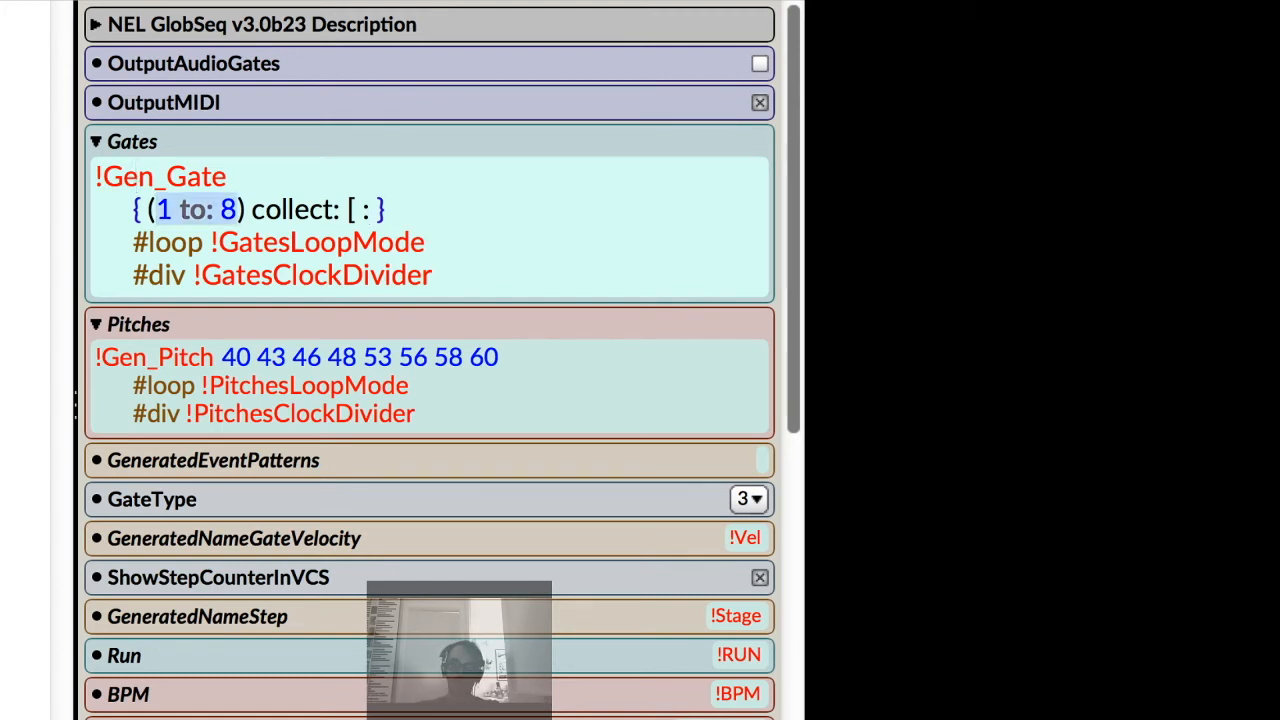
{"action": "left_click", "coordinate": [369, 209]}
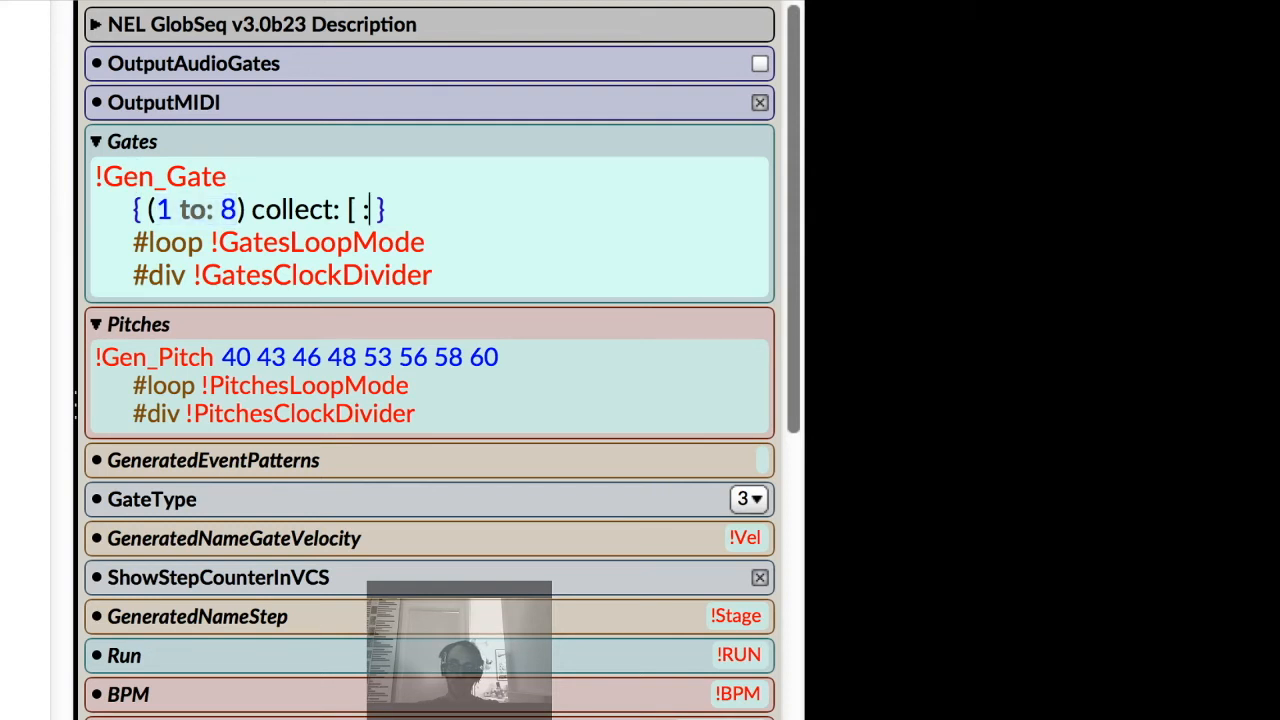
{"action": "type", "text": "i"}
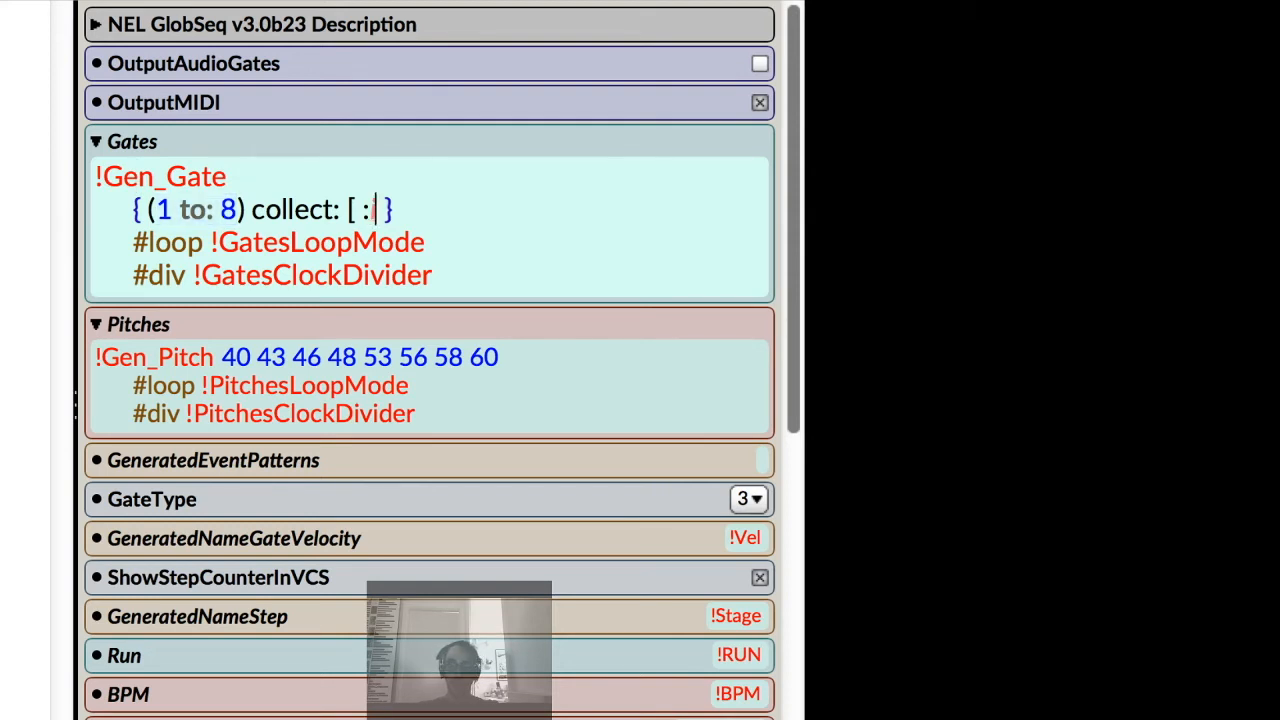
{"action": "type", "text": " |"}
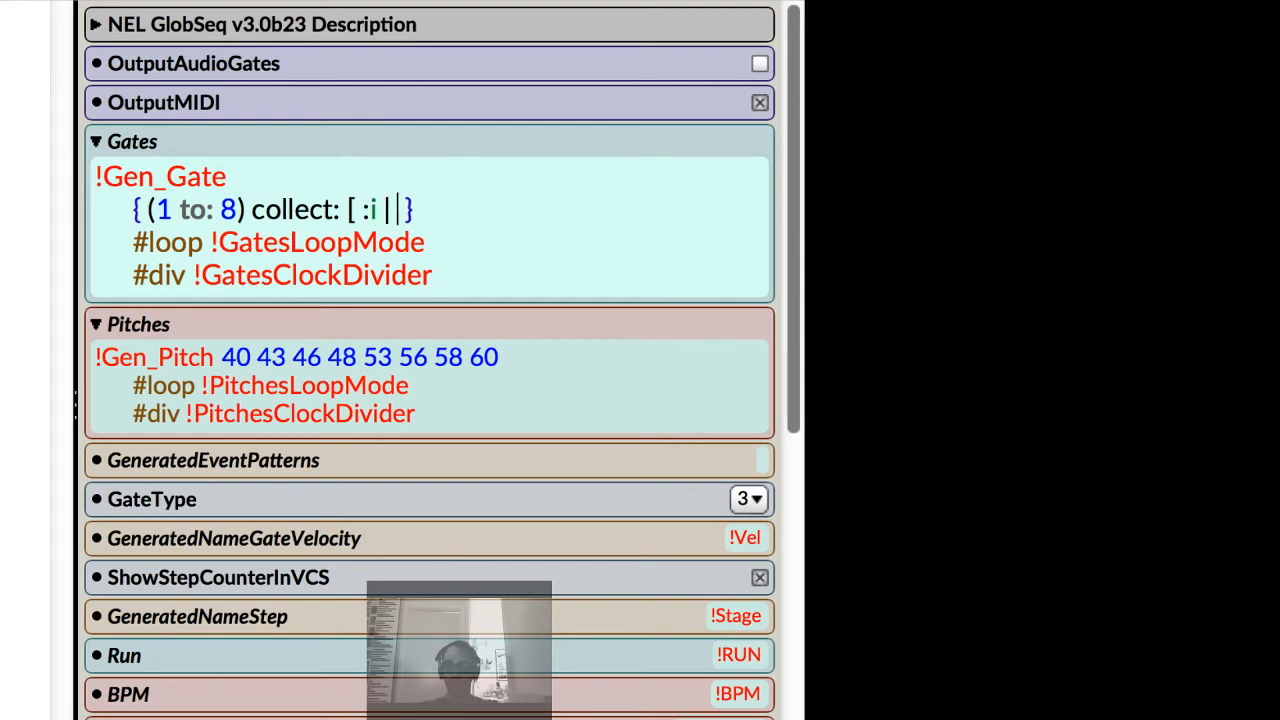
{"action": "key", "text": "Left"}
{"action": "type", "text": "te"}
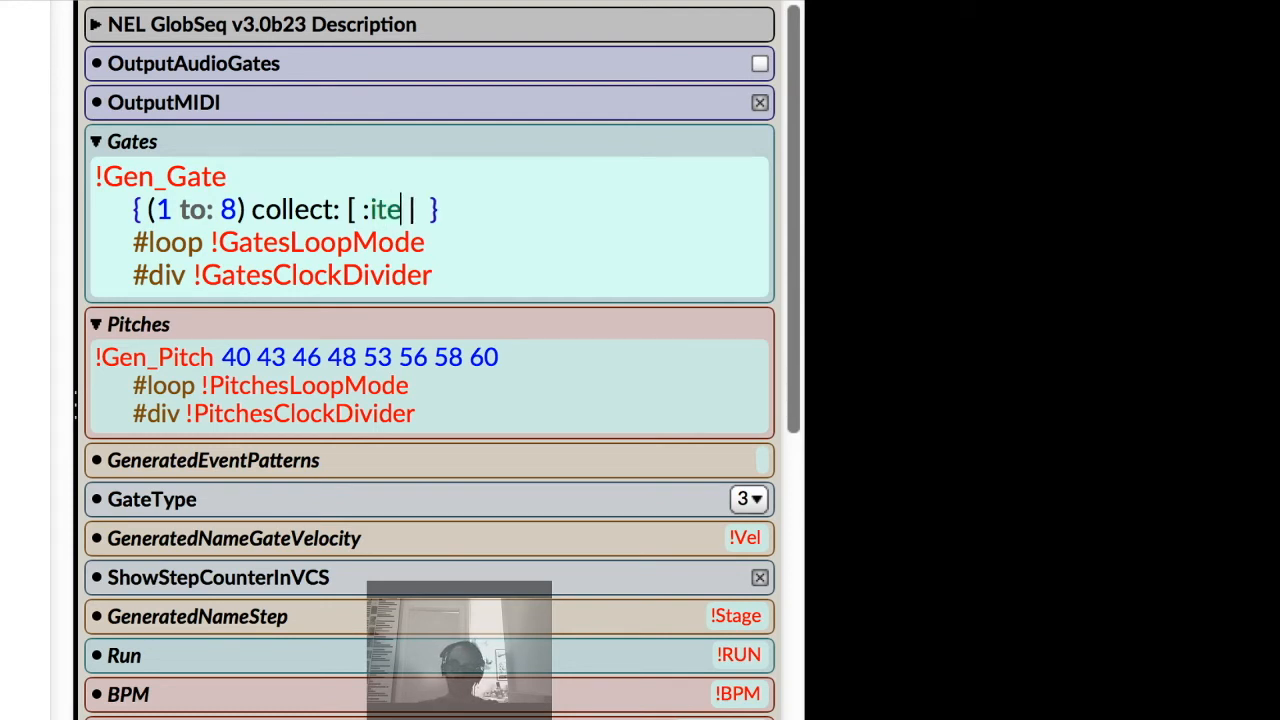
{"action": "type", "text": "r"}
{"action": "type", "text": "ation"}
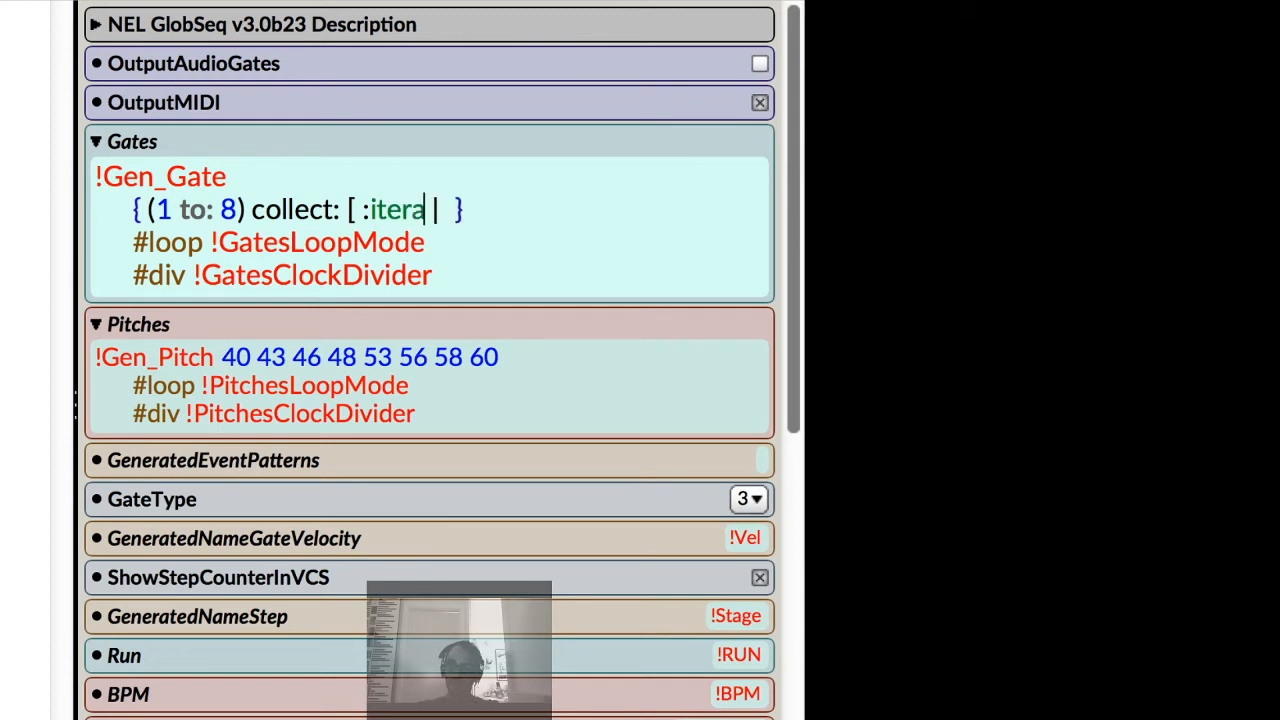
{"action": "left_click", "coordinate": [494, 209]}
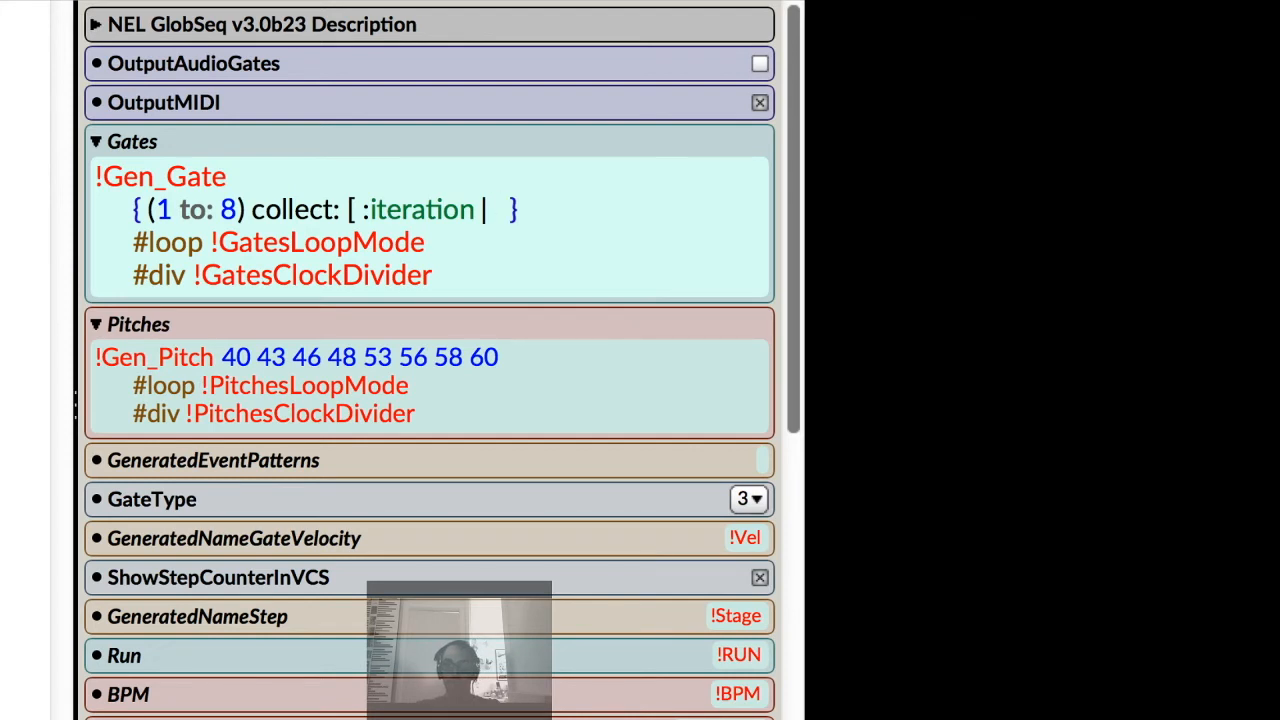
Reformat the Gates expression so the braces and the collect line sit on separate indented lines.
{"action": "key", "text": "Return"}
{"action": "left_click", "coordinate": [148, 210]}
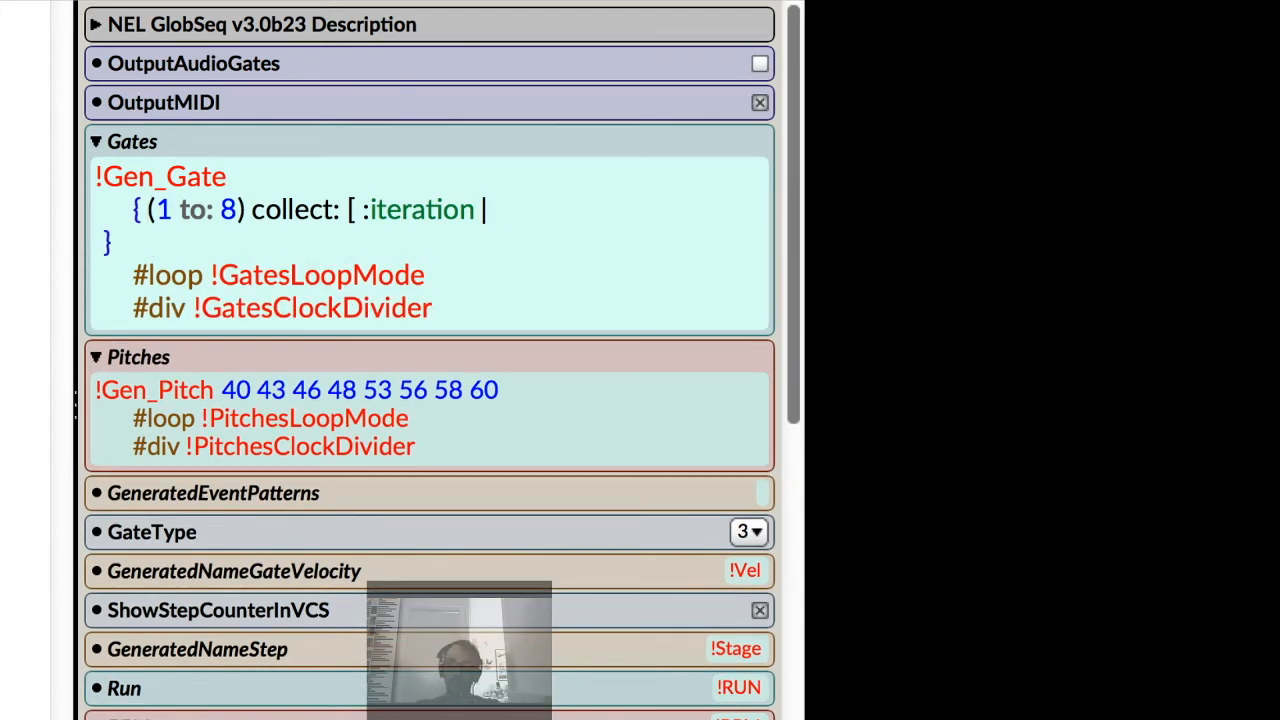
{"action": "key", "text": "Return"}
{"action": "key", "text": "Tab"}
{"action": "left_click", "coordinate": [111, 275]}
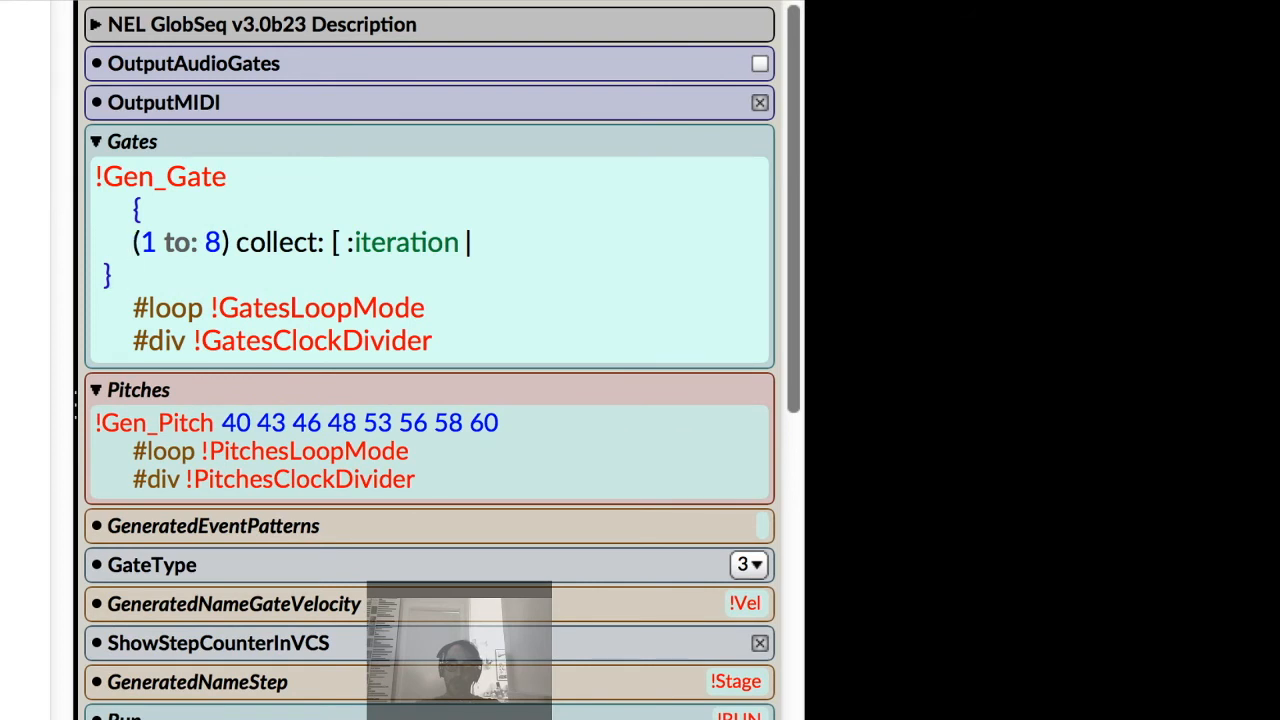
{"action": "key", "text": "Tab"}
{"action": "left_click", "coordinate": [148, 210]}
{"action": "left_click", "coordinate": [228, 177]}
{"action": "key", "text": "Return"}
{"action": "key", "text": "Return"}
{"action": "key", "text": "Tab"}
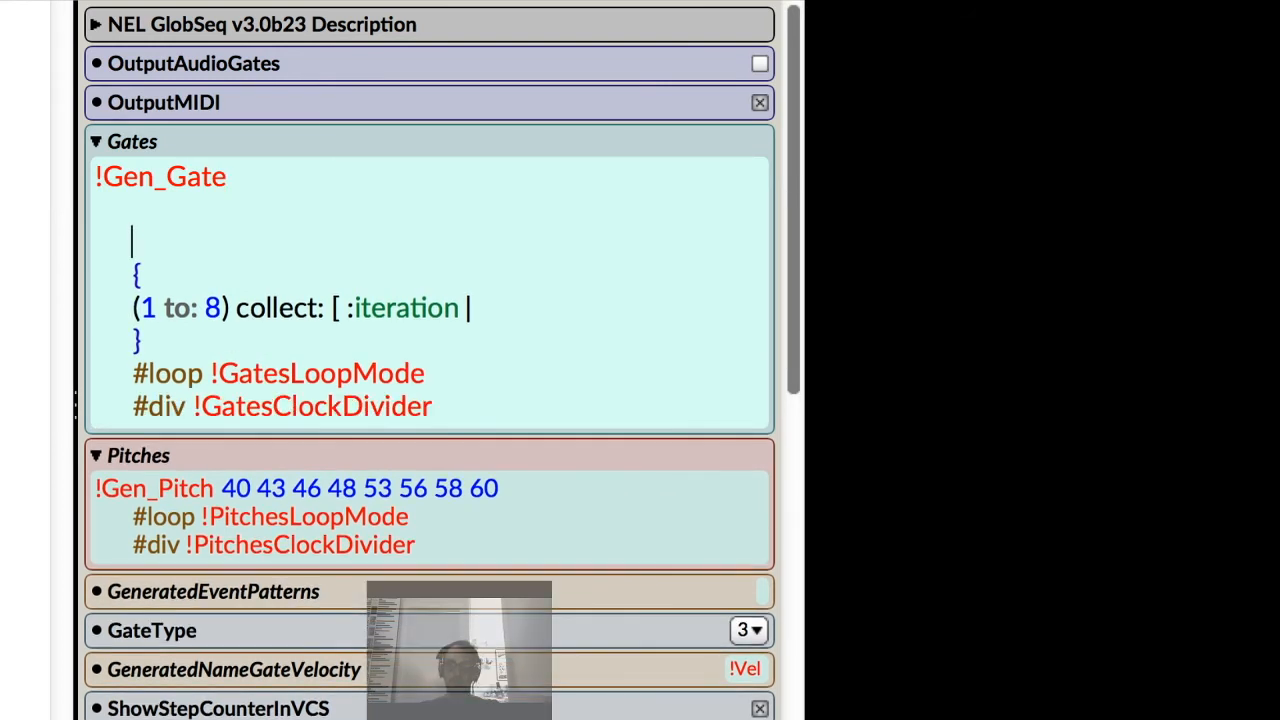
Type the hot values !Gate01 !Gate02 !Gate03 !Gate04 on a line above the braces.
{"action": "type", "text": "!Gate01 !Gate02 !Gate0"}
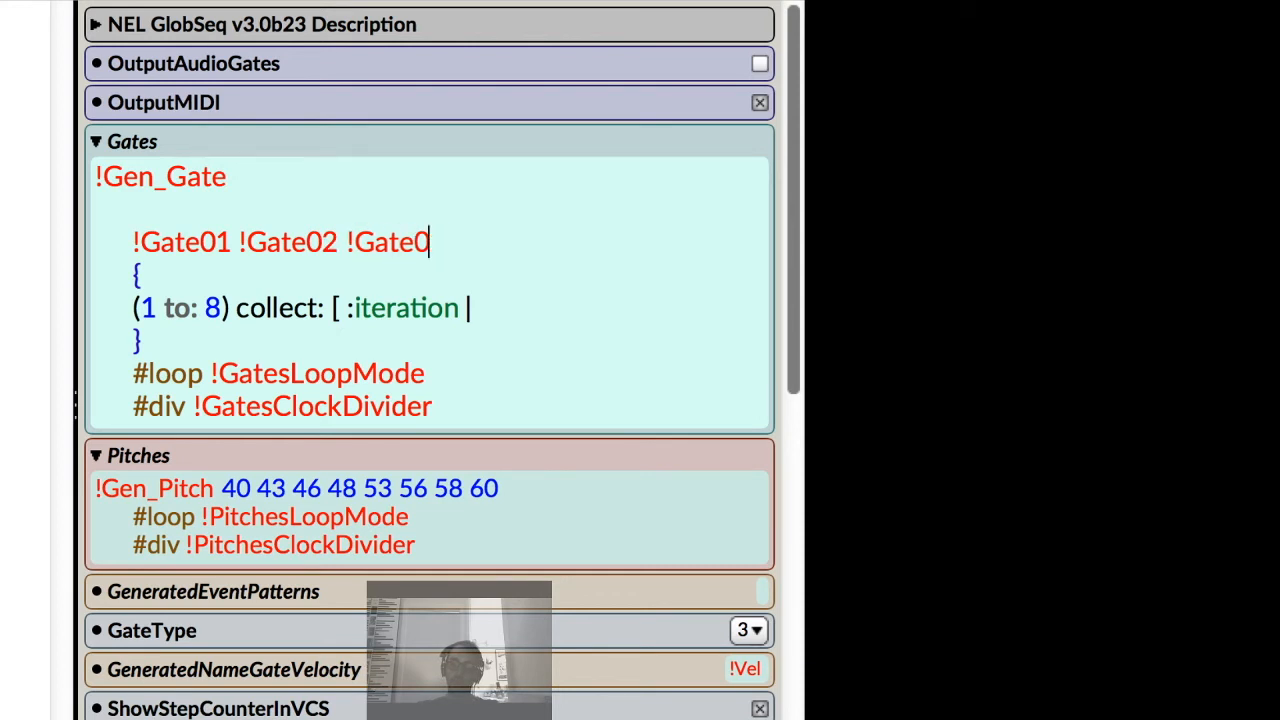
{"action": "type", "text": "3 !Gate"}
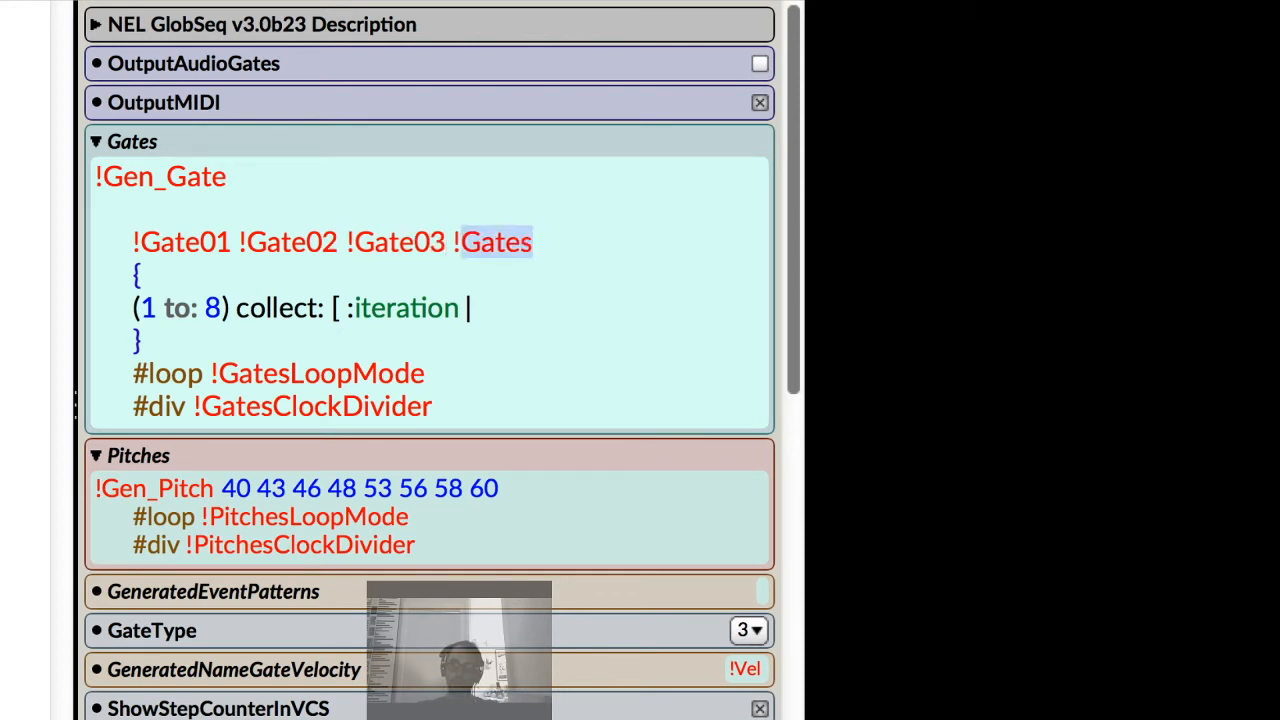
{"action": "type", "text": "04"}
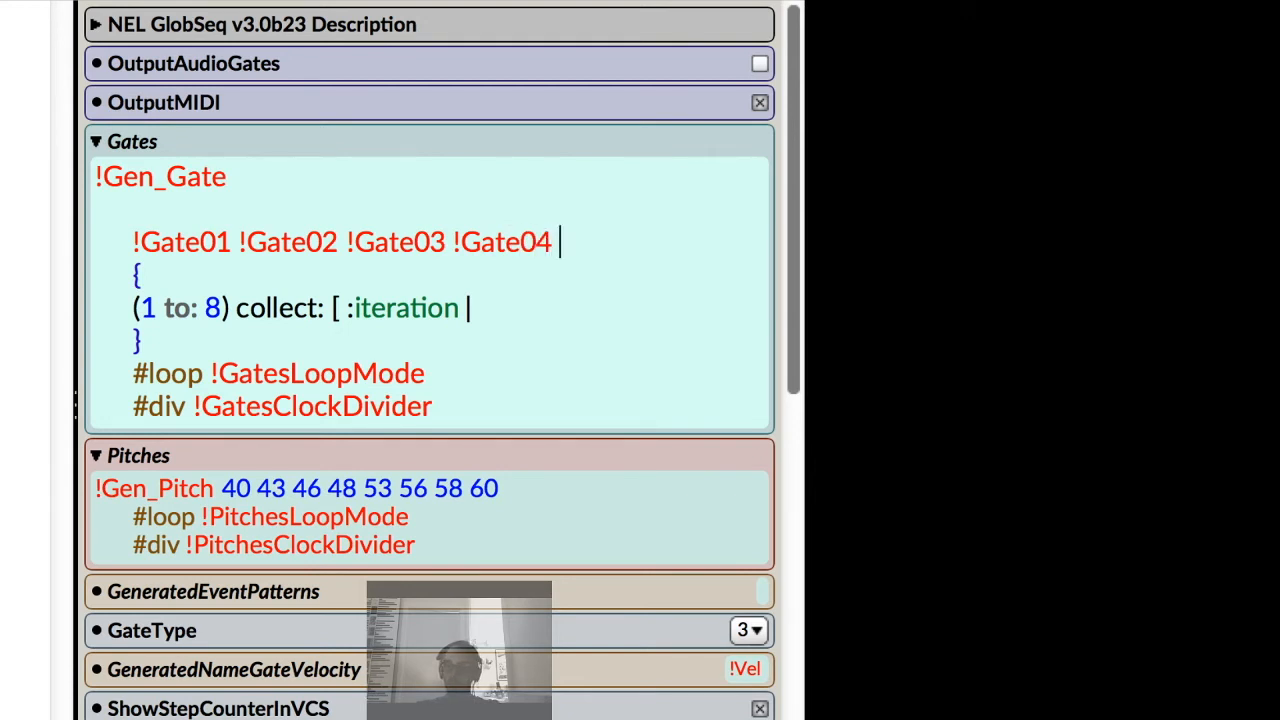
Delete the typed hot-value line above the braces.
{"action": "key", "text": "BackSpace"}
{"action": "key", "text": "BackSpace"}
{"action": "key", "text": "BackSpace"}
{"action": "key", "text": "BackSpace"}
{"action": "key", "text": "BackSpace"}
{"action": "key", "text": "BackSpace"}
{"action": "key", "text": "BackSpace"}
{"action": "key", "text": "BackSpace"}
{"action": "key", "text": "BackSpace"}
{"action": "key", "text": "BackSpace"}
{"action": "key", "text": "BackSpace"}
{"action": "key", "text": "BackSpace"}
{"action": "key", "text": "BackSpace"}
{"action": "key", "text": "BackSpace"}
{"action": "key", "text": "BackSpace"}
{"action": "key", "text": "BackSpace"}
{"action": "key", "text": "BackSpace"}
{"action": "key", "text": "BackSpace"}
{"action": "key", "text": "BackSpace"}
{"action": "key", "text": "BackSpace"}
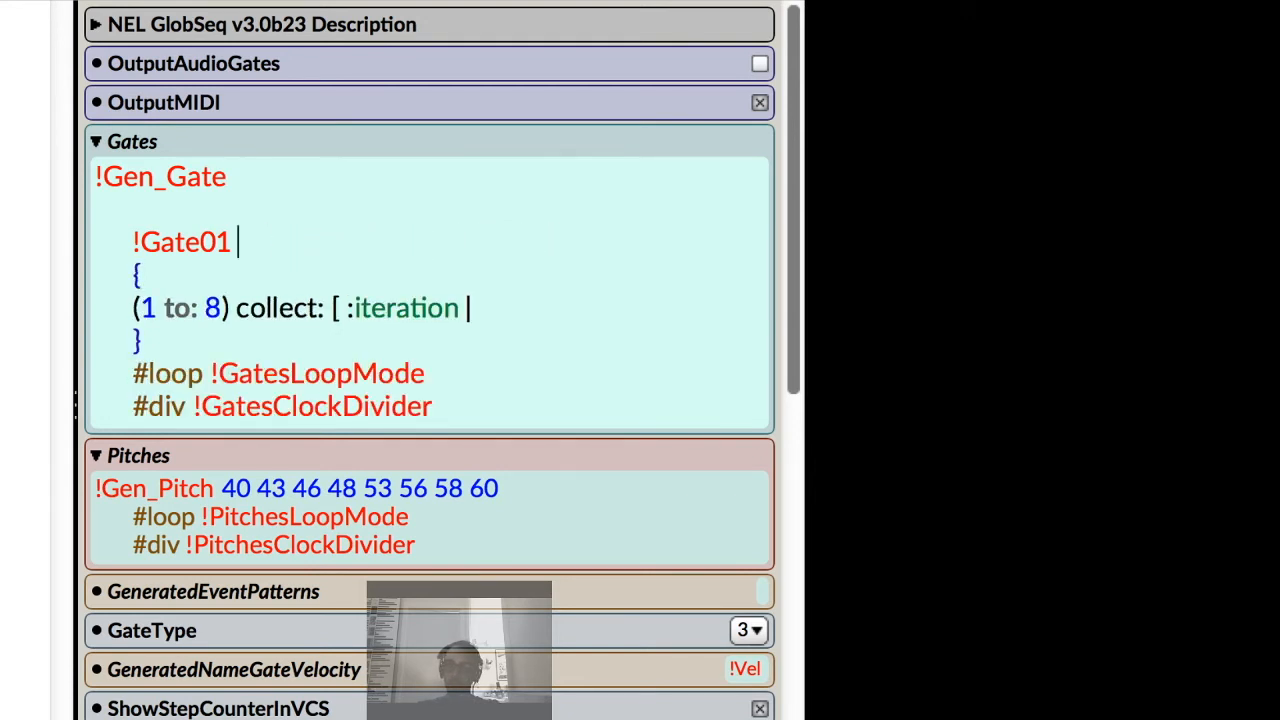
{"action": "key", "text": "BackSpace"}
{"action": "key", "text": "BackSpace"}
{"action": "key", "text": "BackSpace"}
{"action": "key", "text": "BackSpace"}
{"action": "key", "text": "BackSpace"}
{"action": "key", "text": "BackSpace"}
{"action": "key", "text": "BackSpace"}
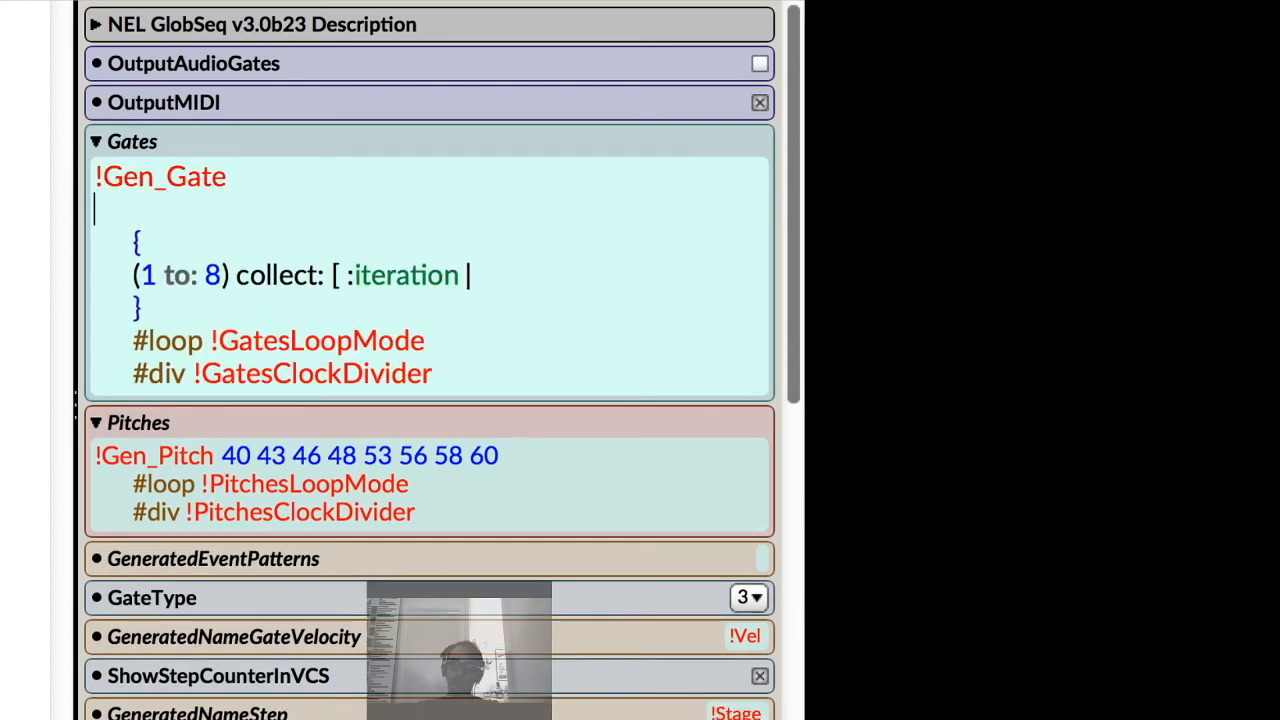
Shorten the collect block argument to :i and write its body as !Gate suffix2: i.
{"action": "left_click", "coordinate": [487, 275]}
{"action": "type", "text": "!Gate"}
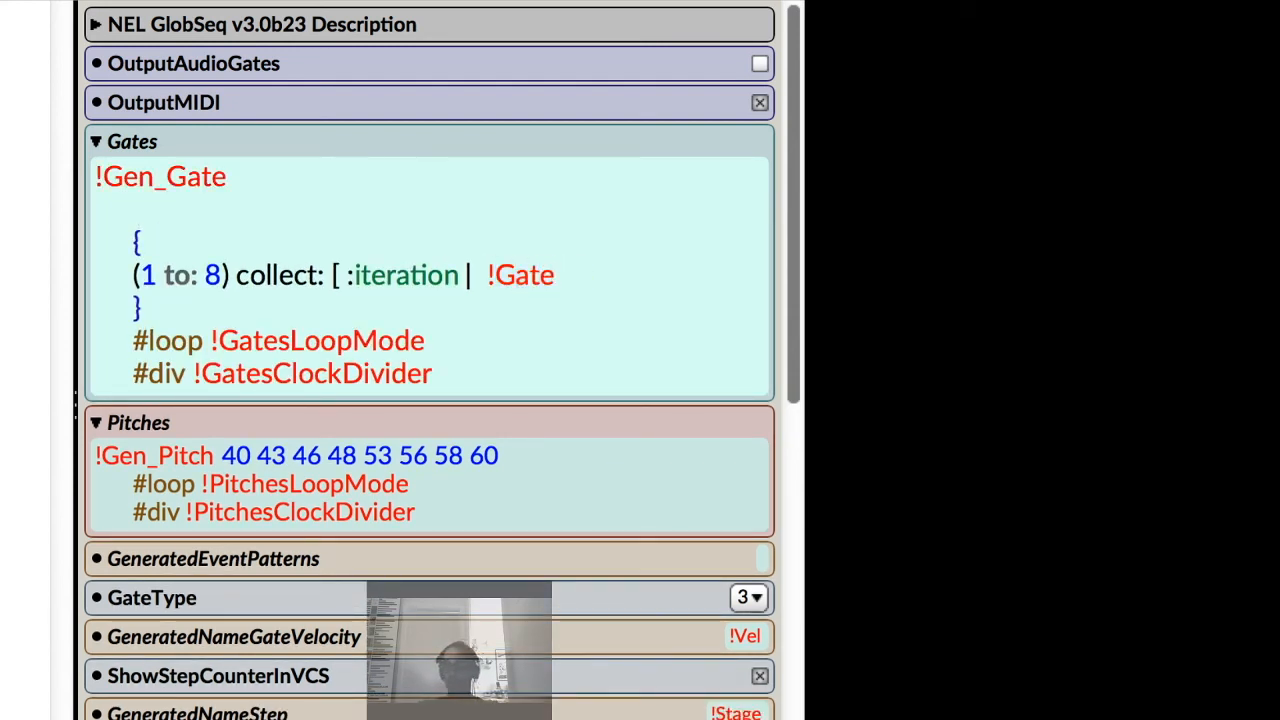
{"action": "type", "text": " suffix:"}
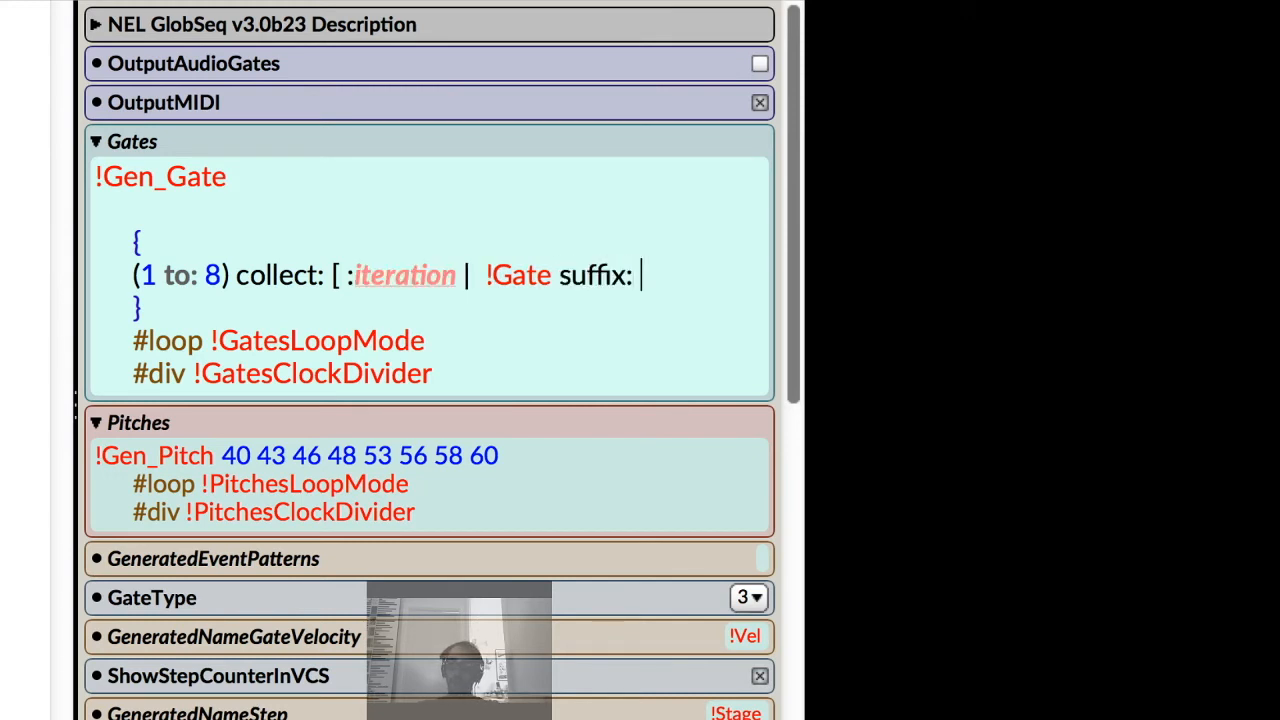
{"action": "left_click", "coordinate": [456, 275]}
{"action": "key", "text": "BackSpace"}
{"action": "key", "text": "BackSpace"}
{"action": "key", "text": "BackSpace"}
{"action": "key", "text": "BackSpace"}
{"action": "key", "text": "BackSpace"}
{"action": "key", "text": "BackSpace"}
{"action": "key", "text": "BackSpace"}
{"action": "key", "text": "BackSpace"}
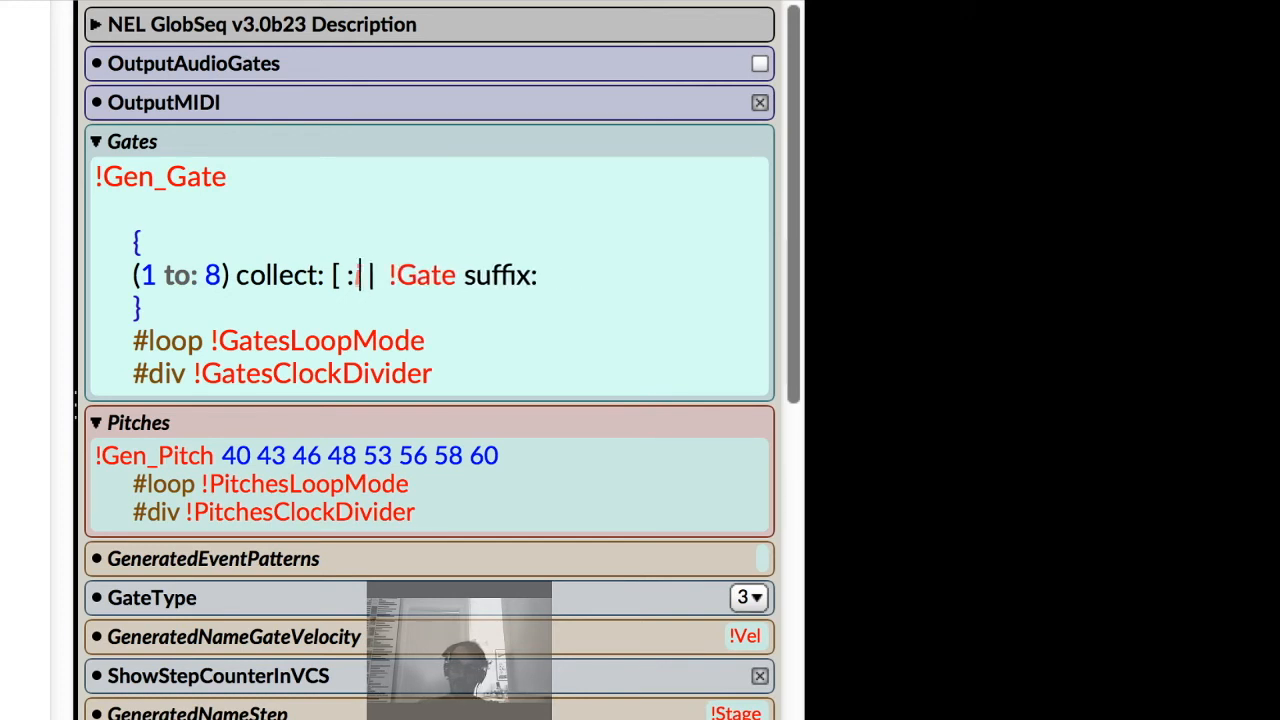
{"action": "left_click", "coordinate": [546, 275]}
{"action": "type", "text": "i"}
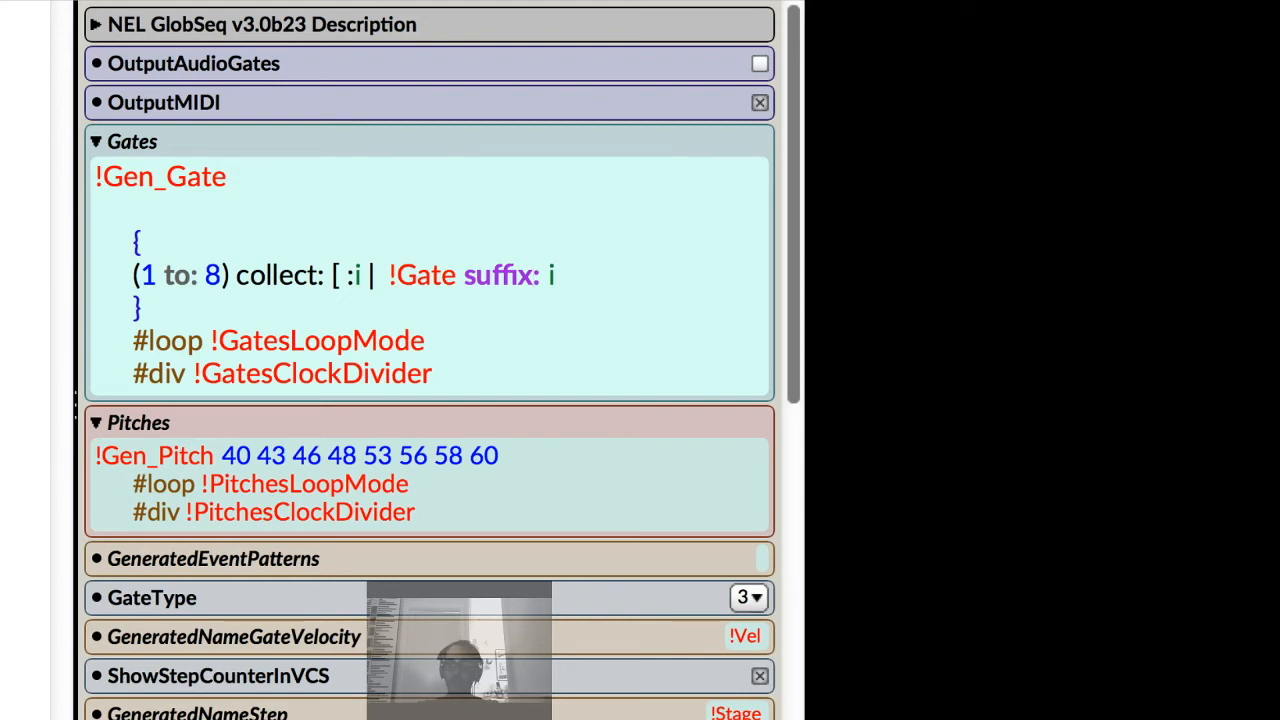
{"action": "type", "text": "2"}
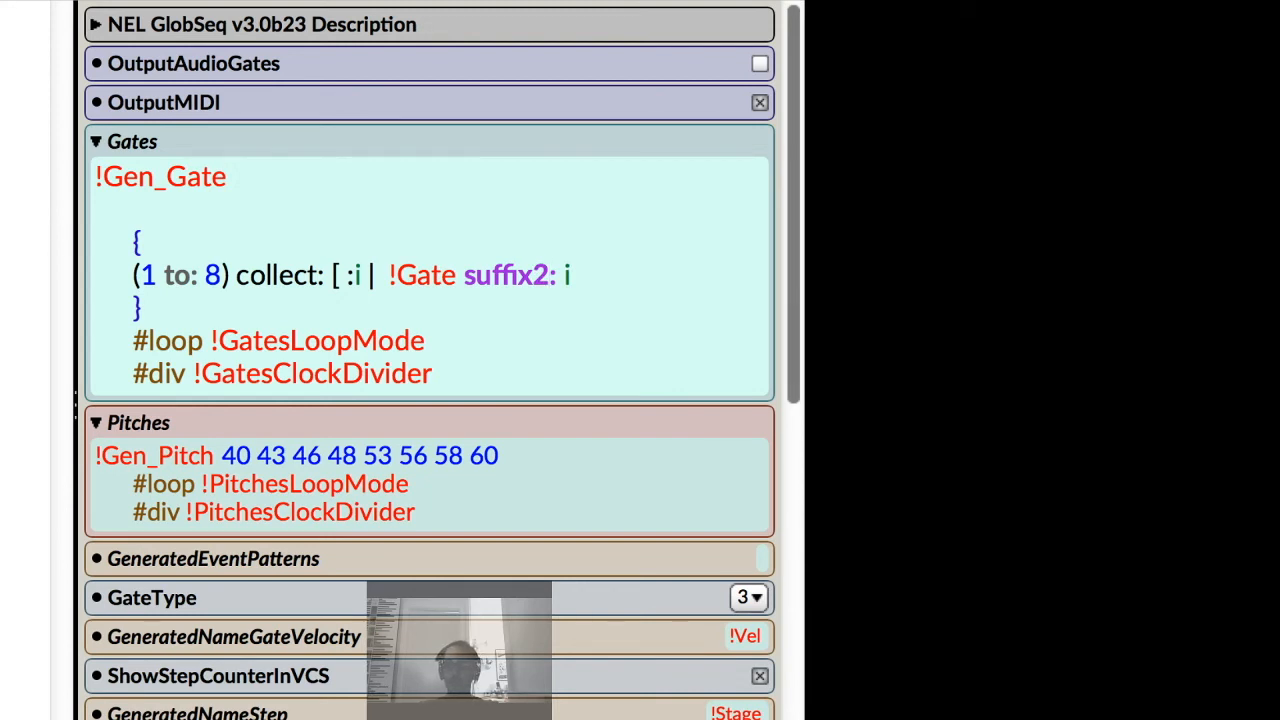
{"action": "key", "text": "Return"}
{"action": "type", "text": "!Gates"}
{"action": "key", "text": "BackSpace"}
{"action": "type", "text": "1 !"}
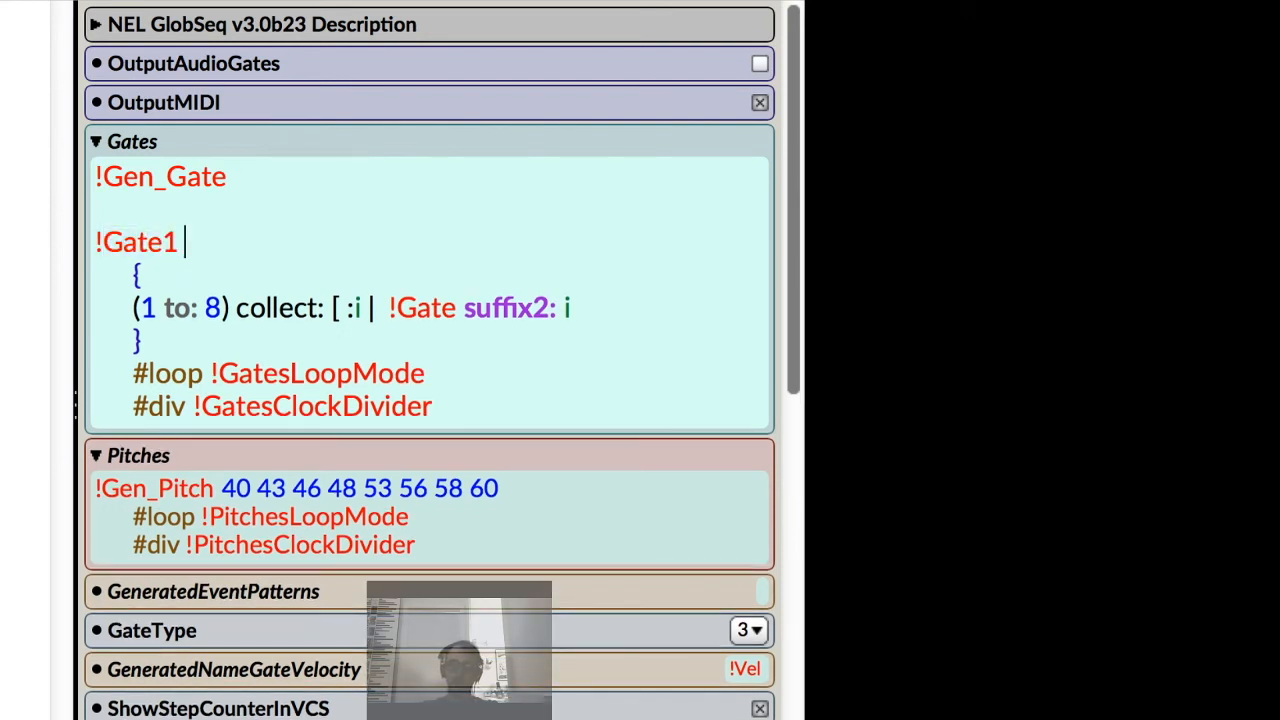
{"action": "key", "text": "BackSpace"}
{"action": "key", "text": "BackSpace"}
{"action": "key", "text": "BackSpace"}
{"action": "key", "text": "BackSpace"}
{"action": "type", "text": "01 "}
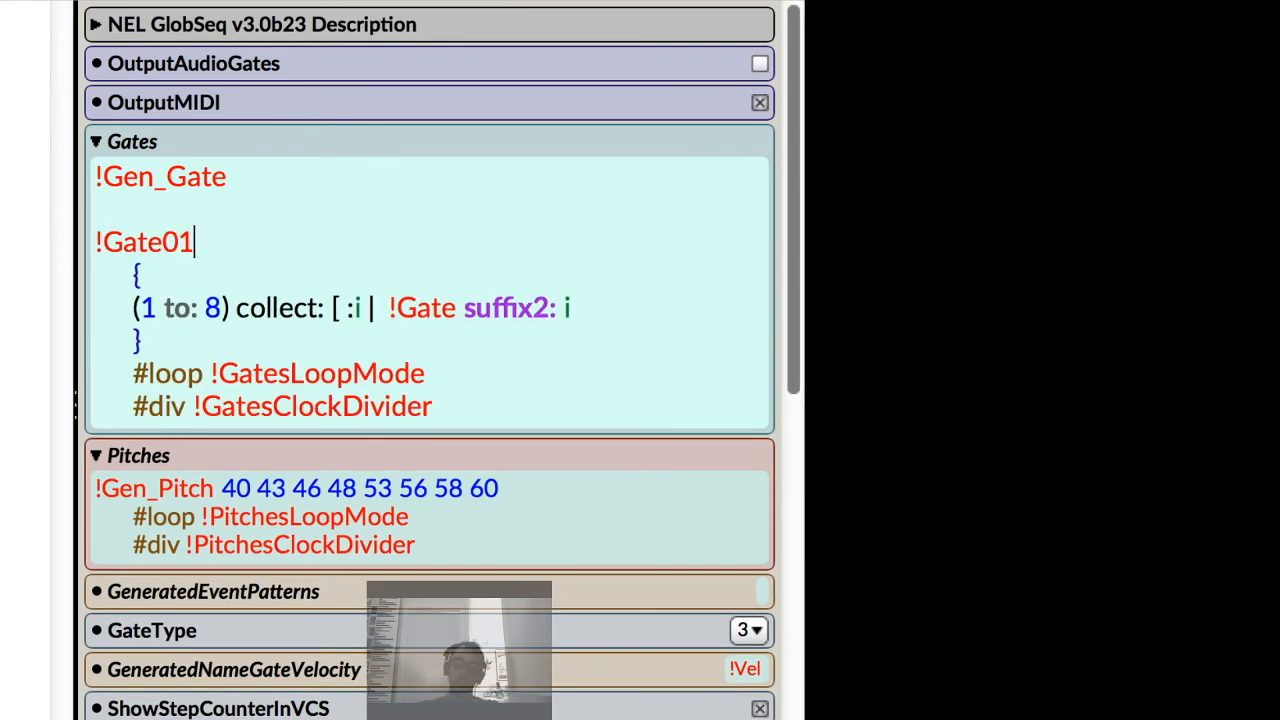
{"action": "type", "text": "!Gate"}
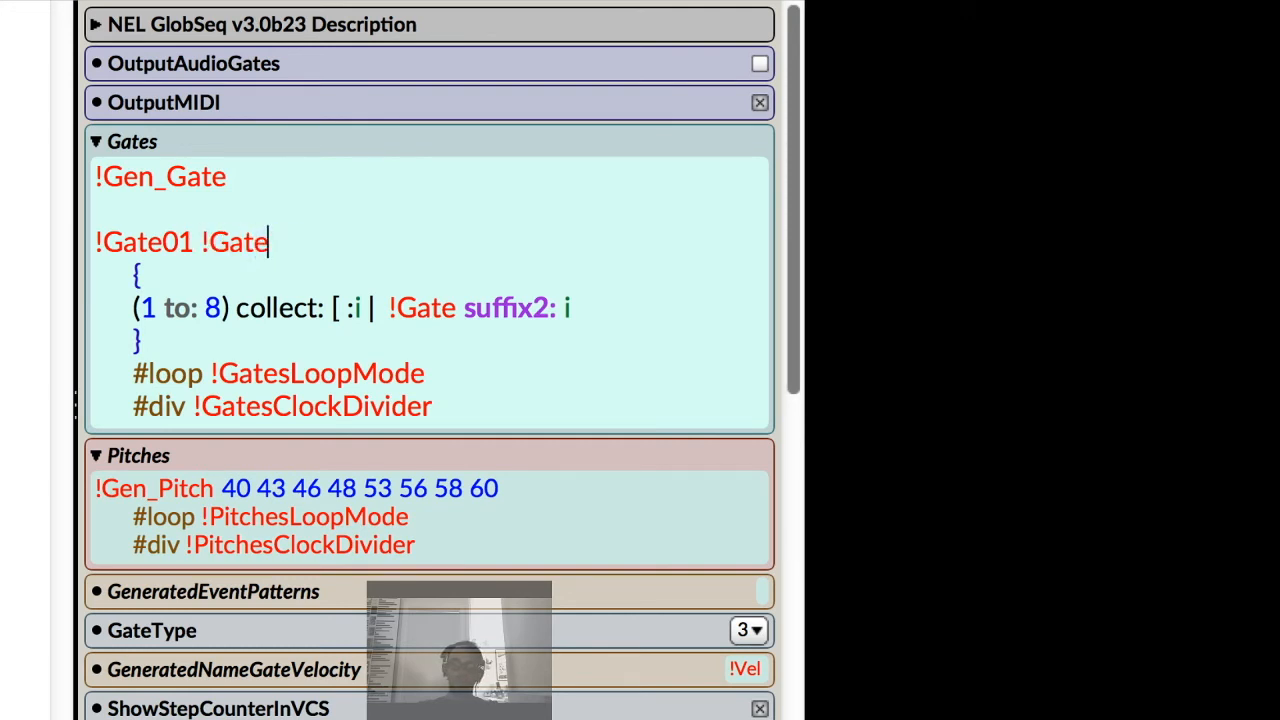
{"action": "type", "text": "02 !Gate"}
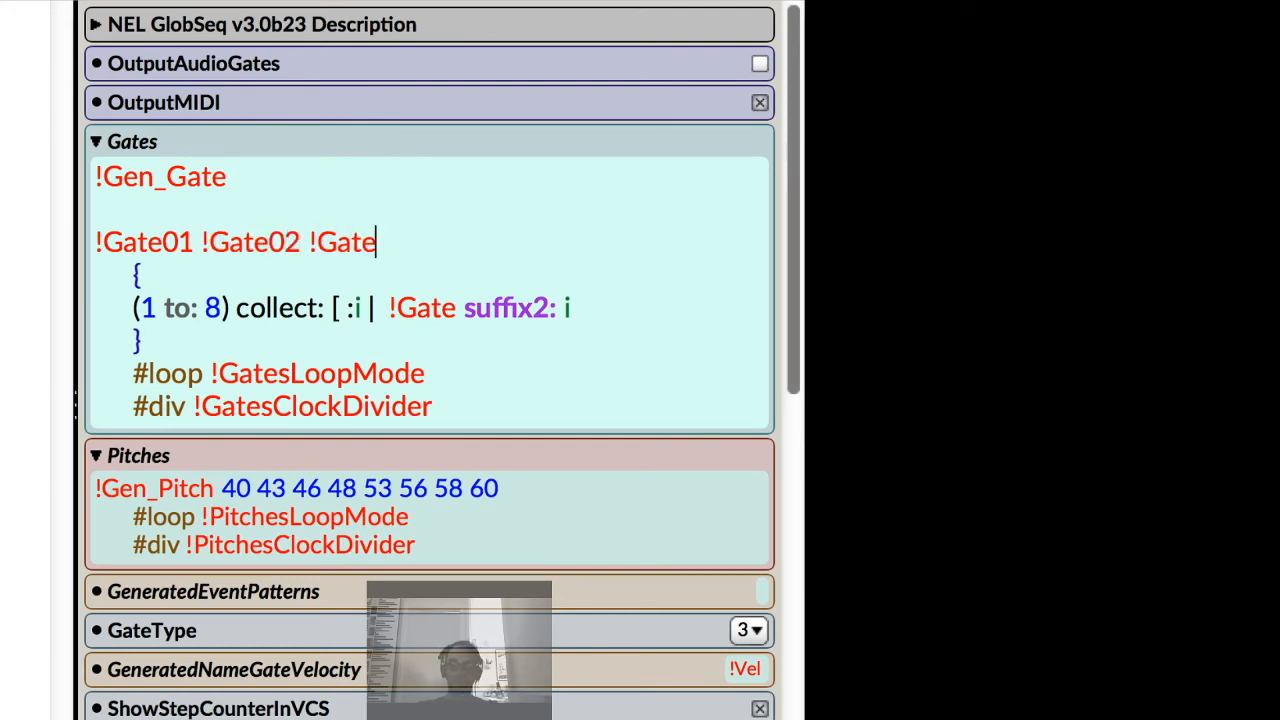
{"action": "key", "text": "BackSpace"}
{"action": "key", "text": "BackSpace"}
{"action": "key", "text": "BackSpace"}
{"action": "key", "text": "BackSpace"}
{"action": "key", "text": "BackSpace"}
{"action": "key", "text": "BackSpace"}
{"action": "key", "text": "BackSpace"}
{"action": "key", "text": "BackSpace"}
{"action": "key", "text": "BackSpace"}
{"action": "key", "text": "BackSpace"}
{"action": "key", "text": "BackSpace"}
{"action": "key", "text": "BackSpace"}
{"action": "key", "text": "BackSpace"}
{"action": "key", "text": "BackSpace"}
{"action": "key", "text": "BackSpace"}
{"action": "key", "text": "BackSpace"}
{"action": "key", "text": "BackSpace"}
{"action": "key", "text": "BackSpace"}
{"action": "key", "text": "BackSpace"}
{"action": "key", "text": "BackSpace"}
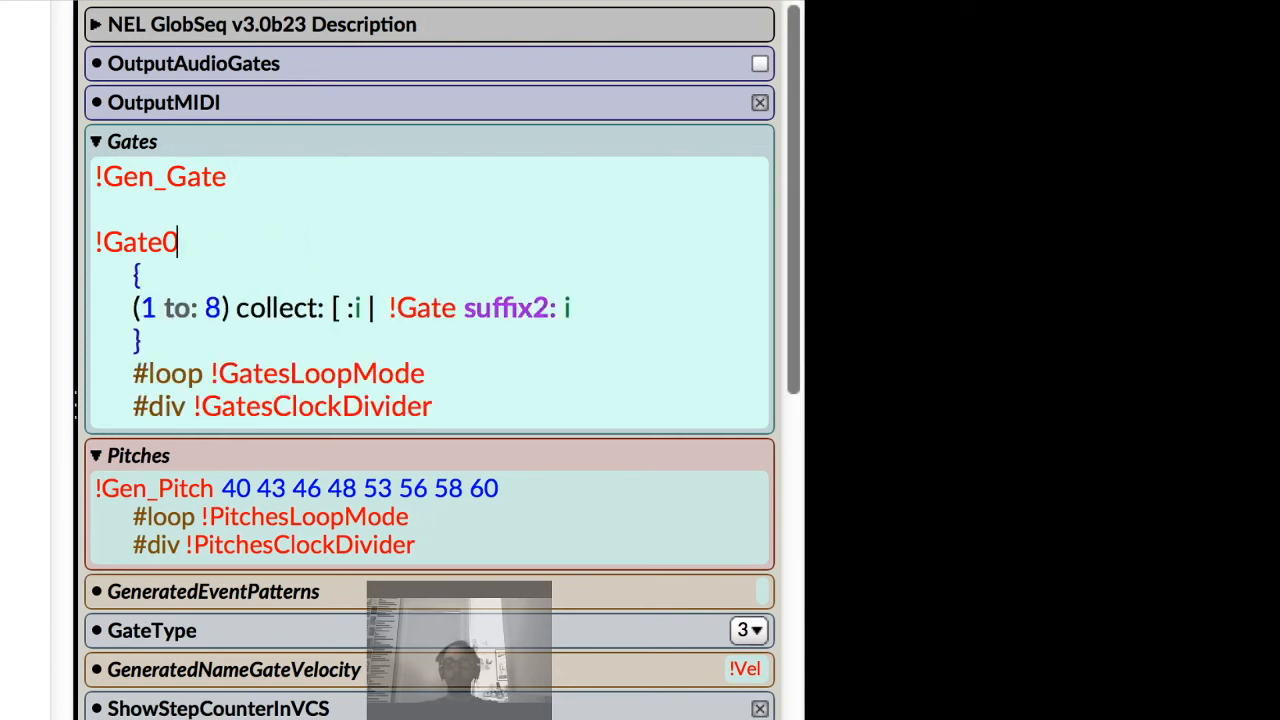
{"action": "key", "text": "BackSpace"}
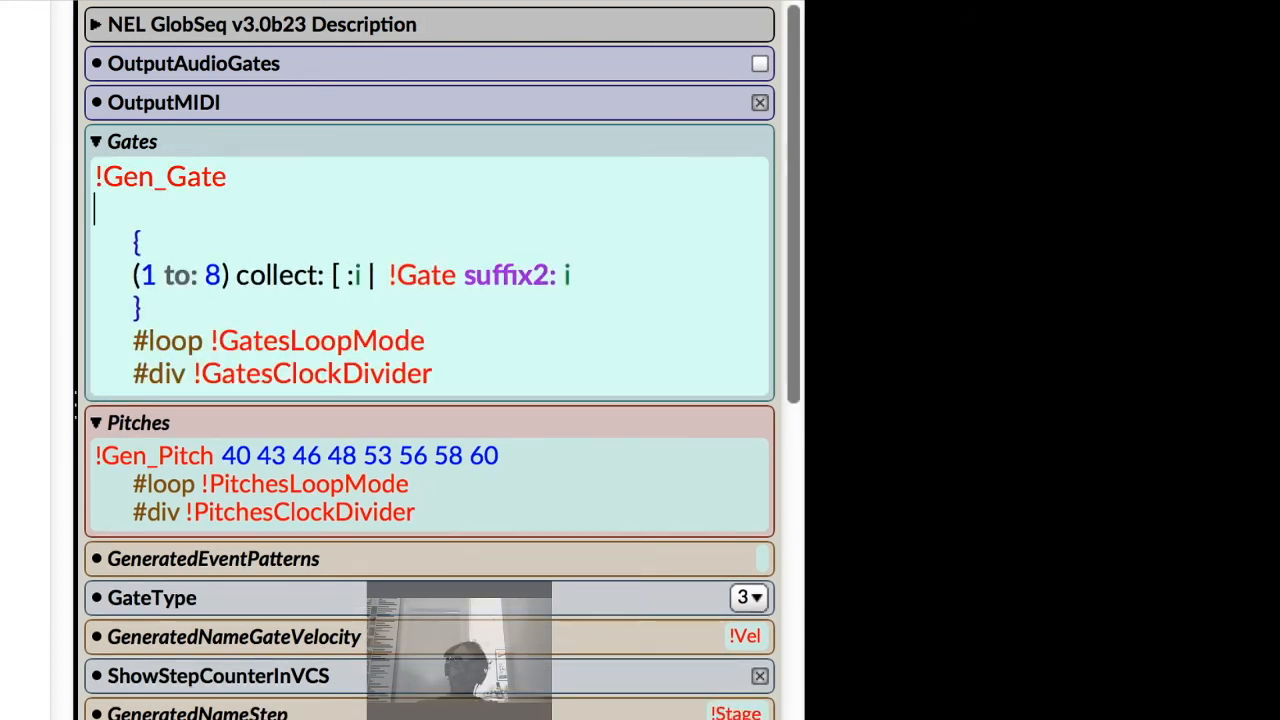
Remove the blank line above the braces and close the collect block with ].
{"action": "key", "text": "BackSpace"}
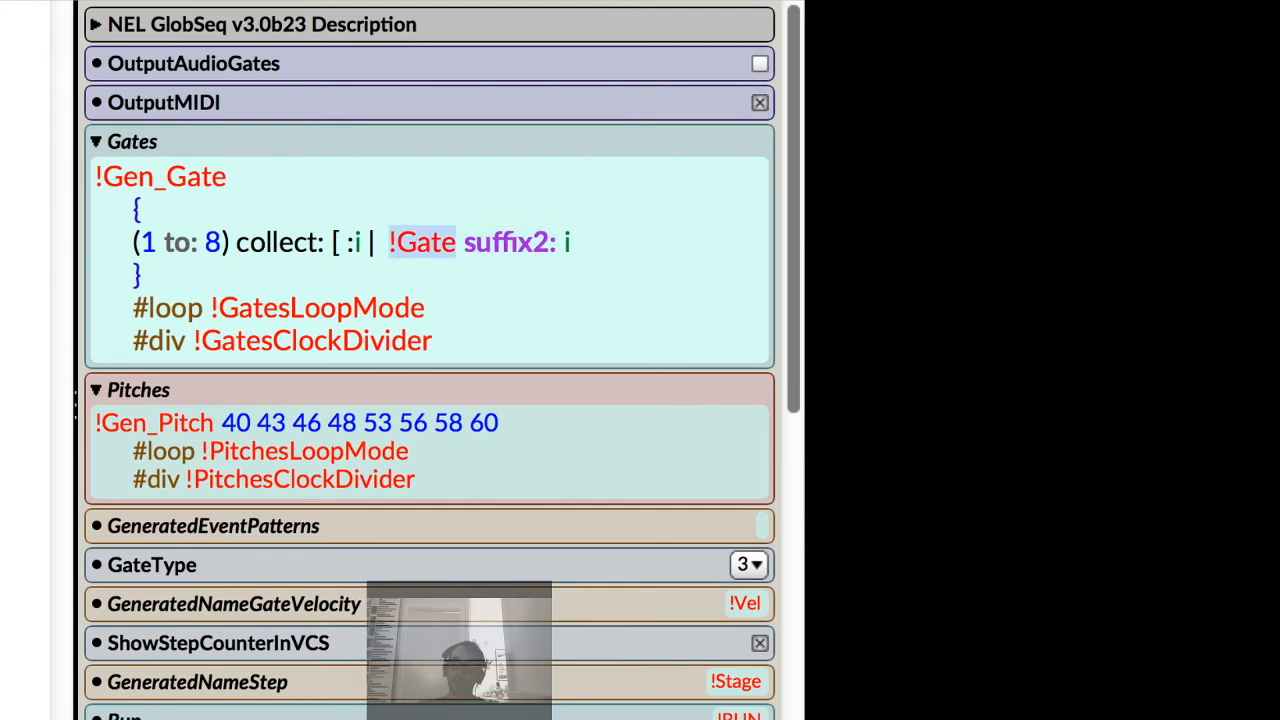
{"action": "double_click", "coordinate": [510, 243]}
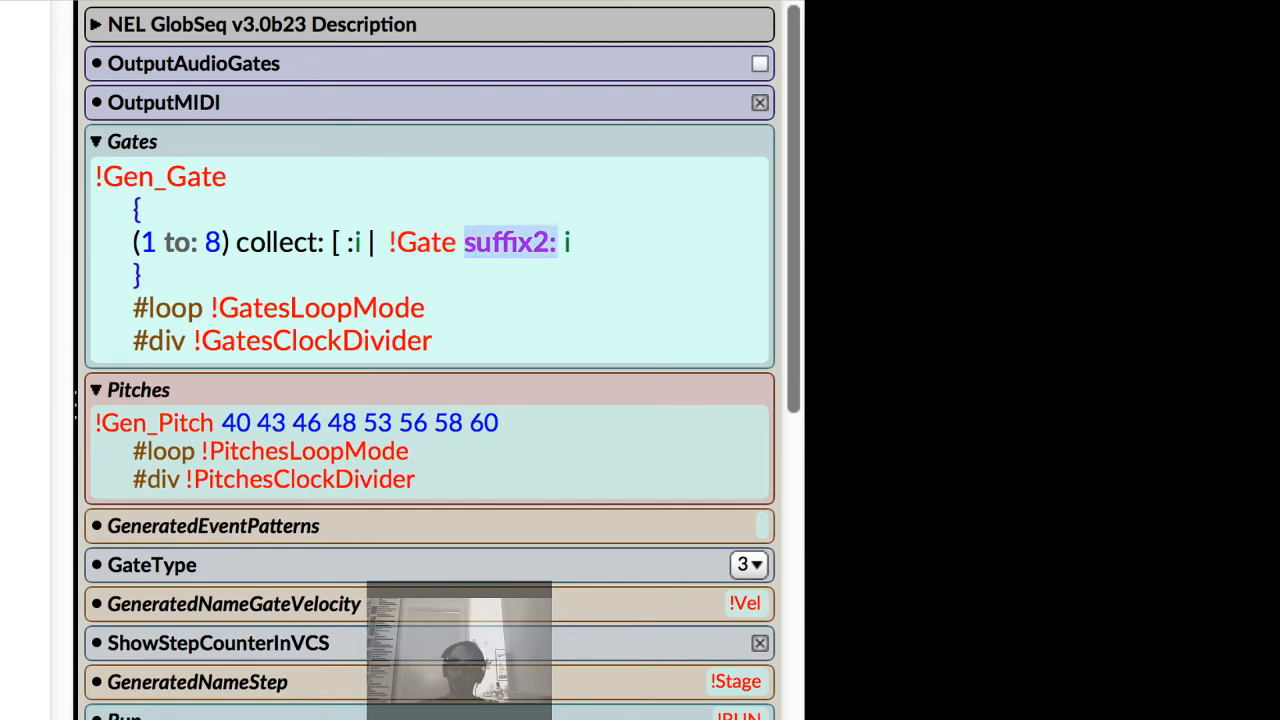
{"action": "left_click", "coordinate": [563, 243]}
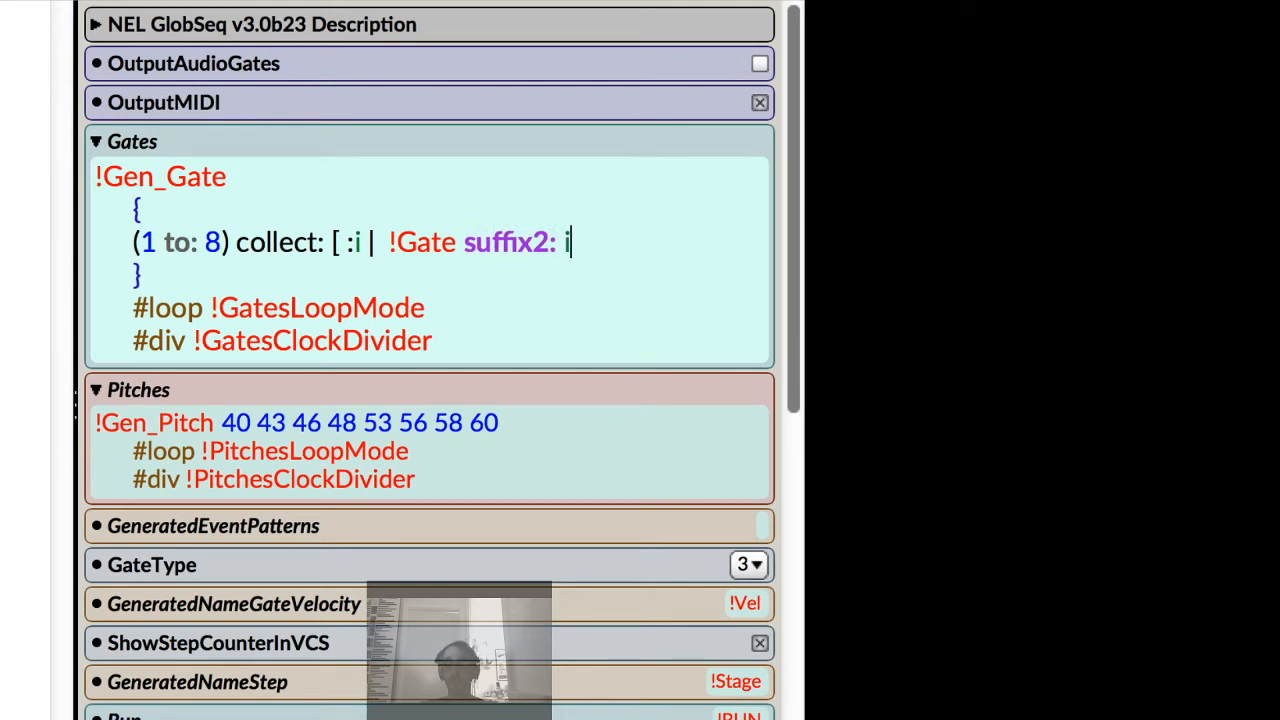
{"action": "left_click_drag", "start_coordinate": [140, 242], "coordinate": [221, 242]}
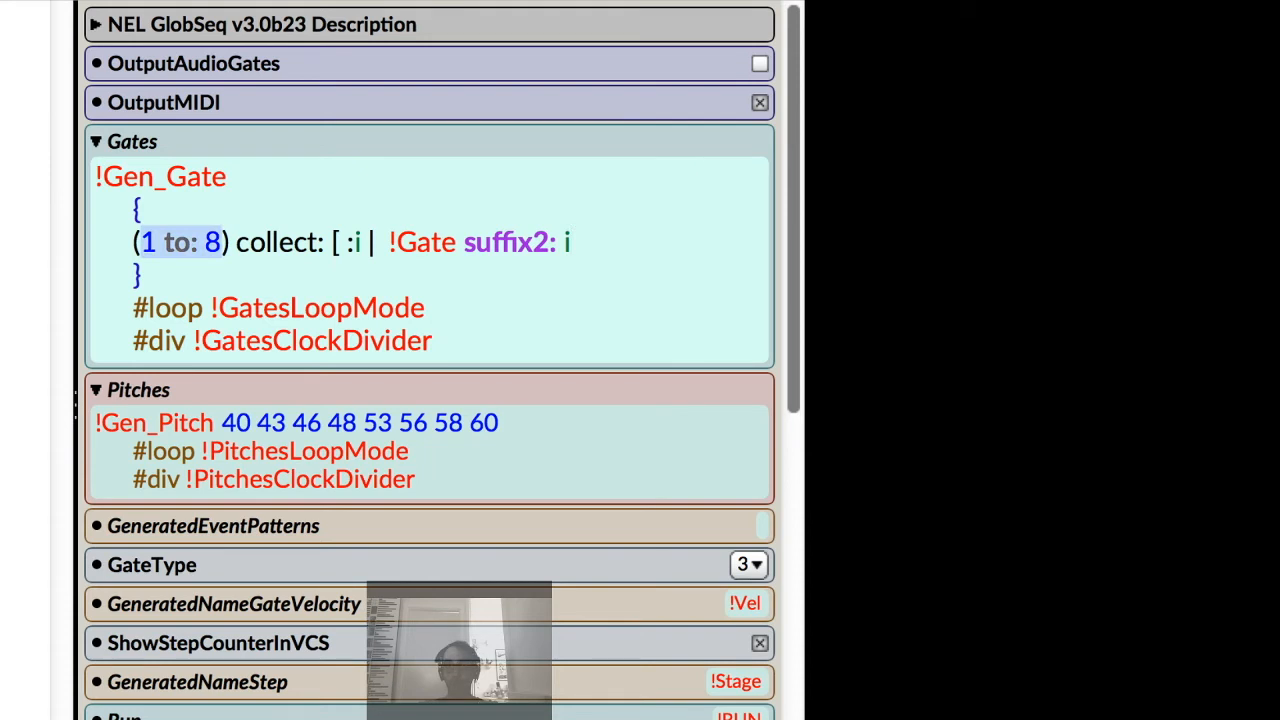
{"action": "left_click", "coordinate": [476, 242]}
{"action": "left_click", "coordinate": [571, 242]}
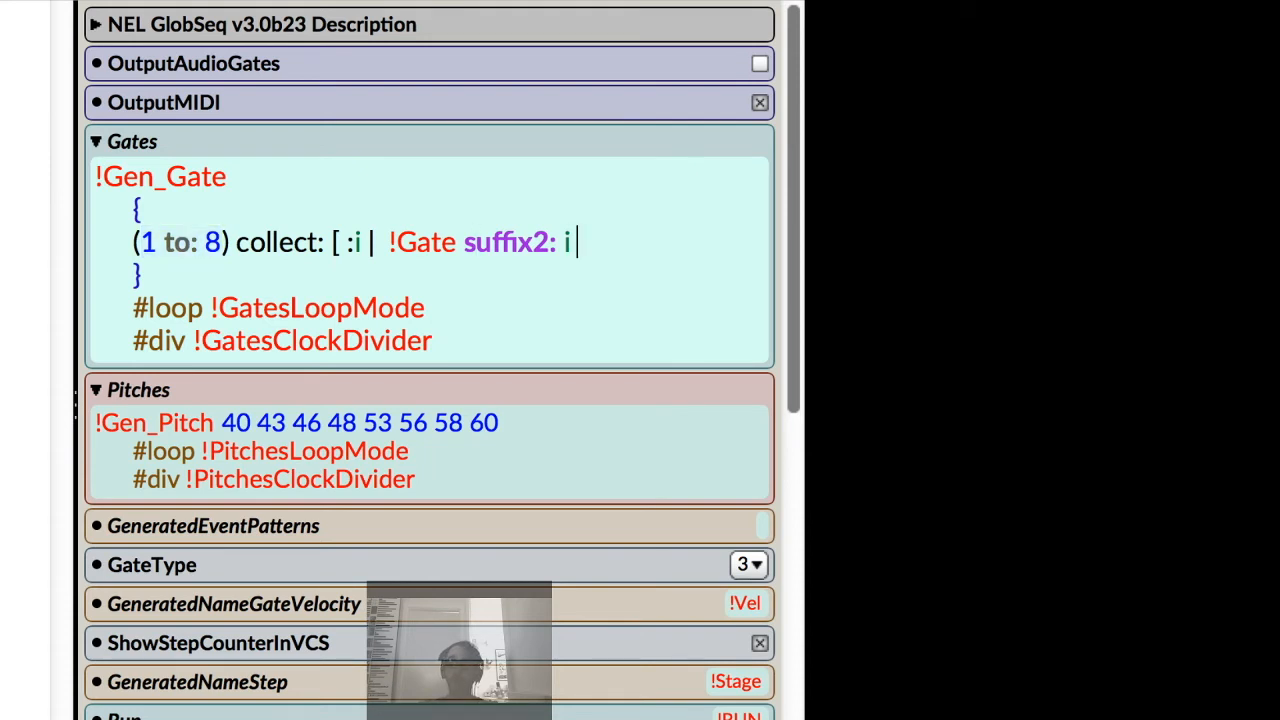
{"action": "type", "text": "]"}
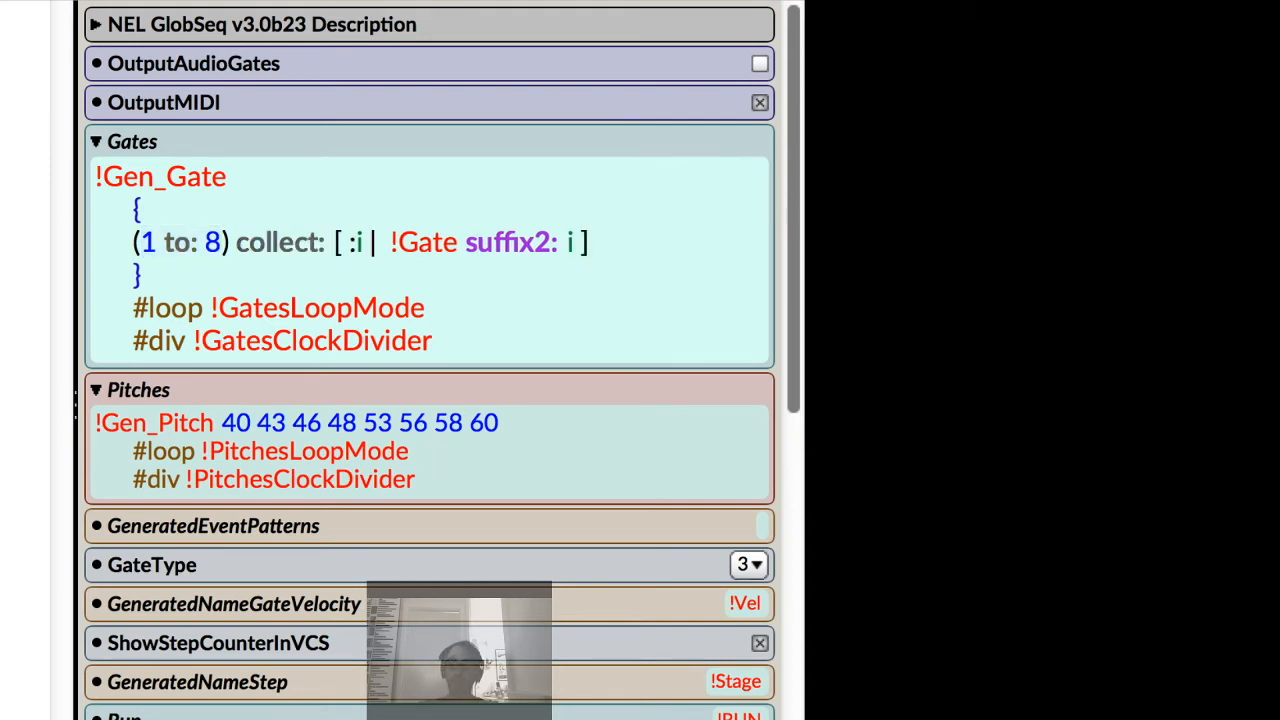
Close the virtual control surface and select the NEL GlobSeq sound to show its parameters again.
{"action": "double_click", "coordinate": [581, 242]}
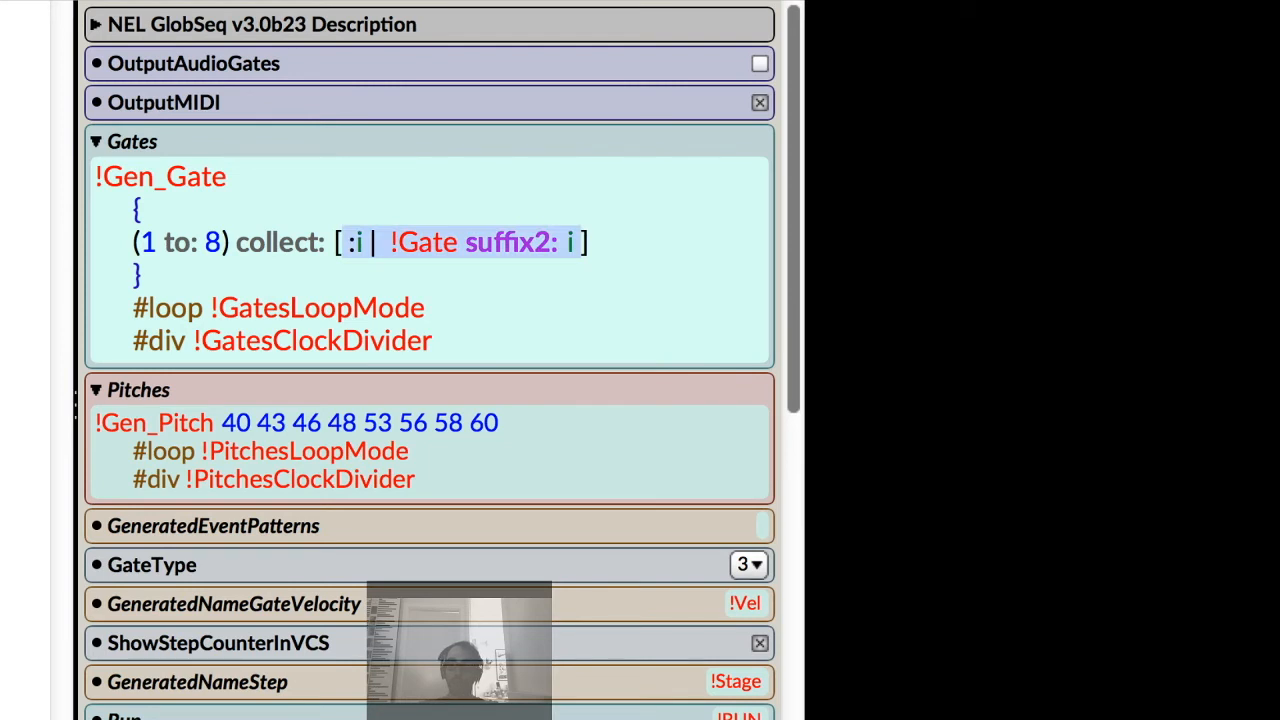
{"action": "left_click", "coordinate": [588, 242]}
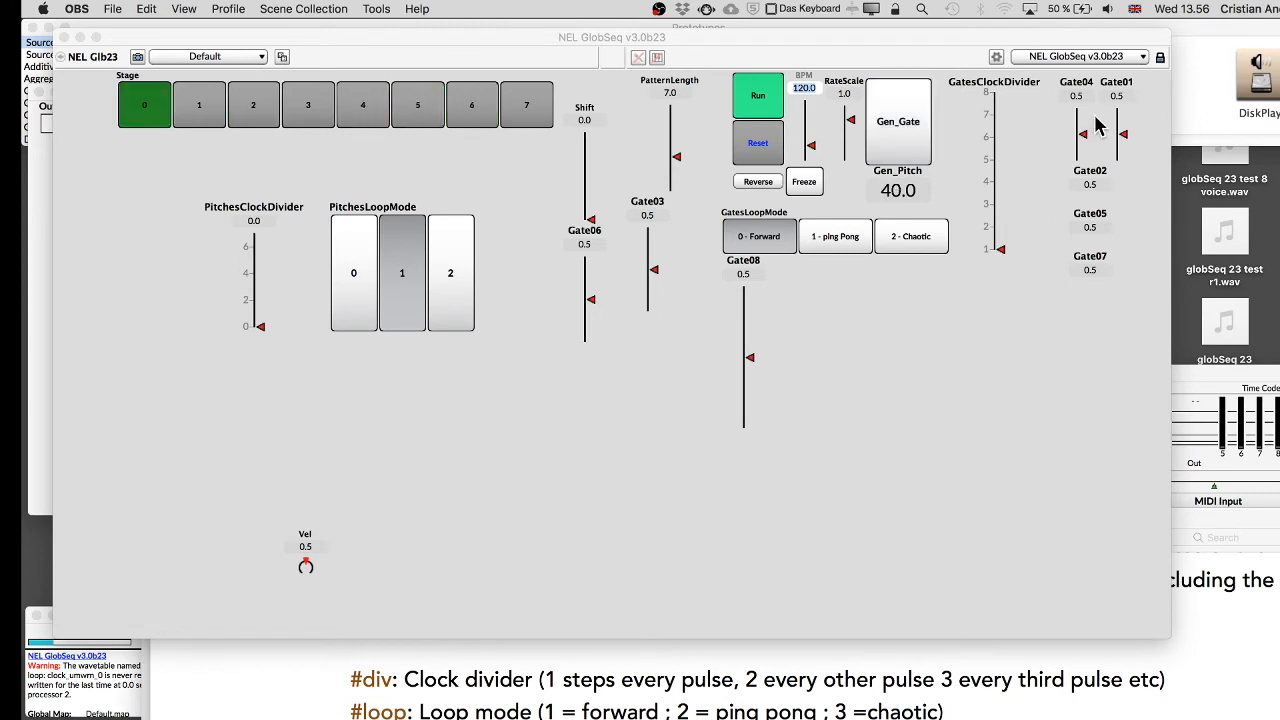
{"action": "left_click", "coordinate": [948, 335]}
{"action": "key", "text": "super+w"}
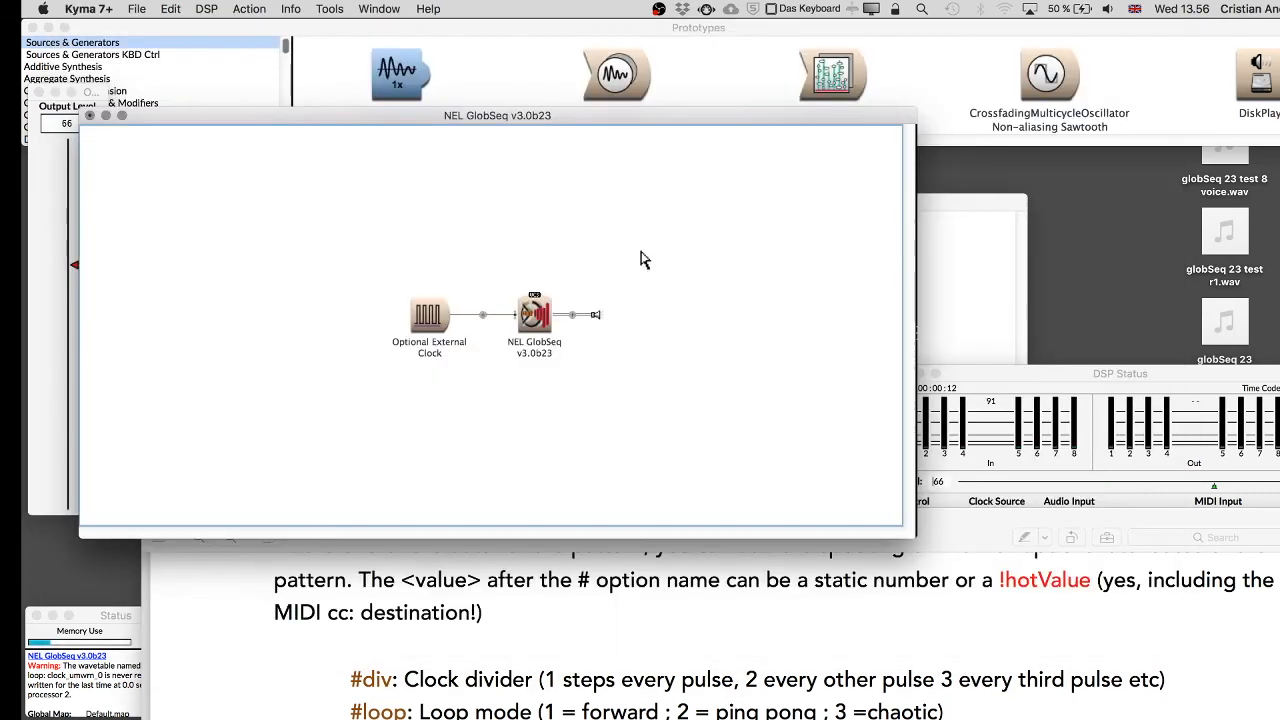
{"action": "left_click", "coordinate": [534, 330]}
{"action": "left_click", "coordinate": [722, 249]}
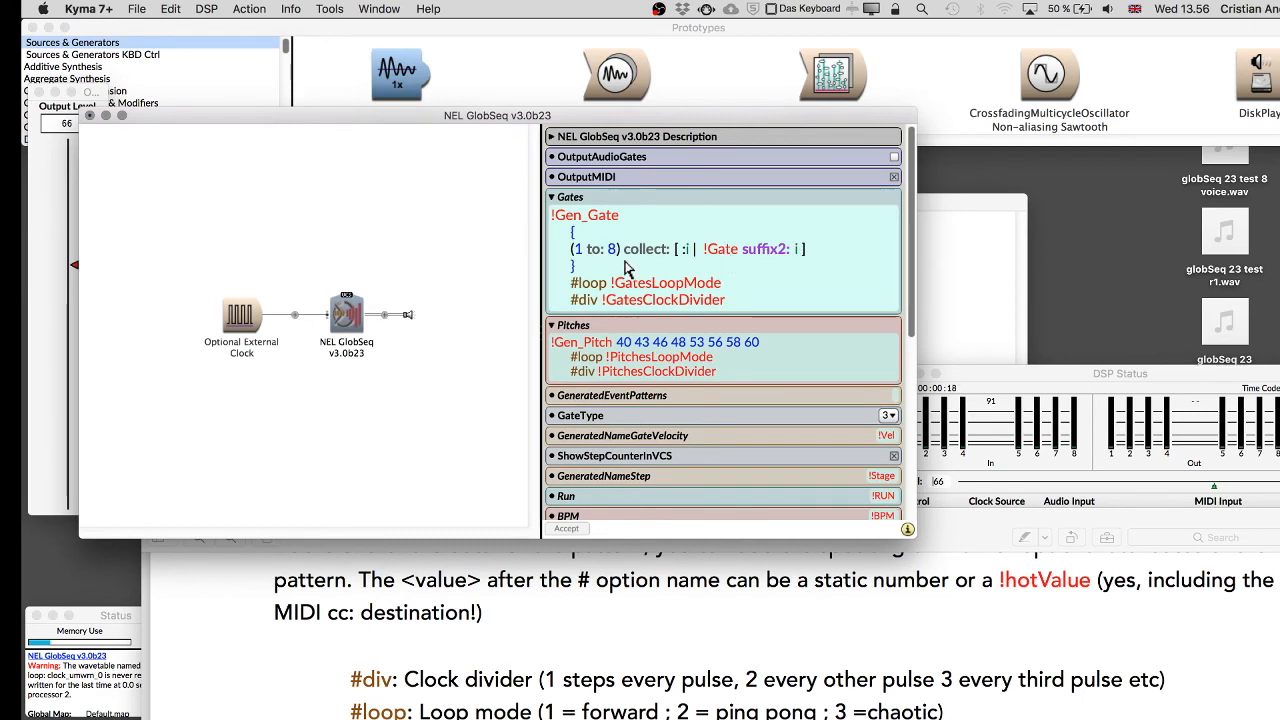
Expand the selected collect expression in place to preview the hot values it generates.
{"action": "left_click", "coordinate": [574, 266]}
{"action": "left_click_drag", "start_coordinate": [574, 268], "coordinate": [578, 236]}
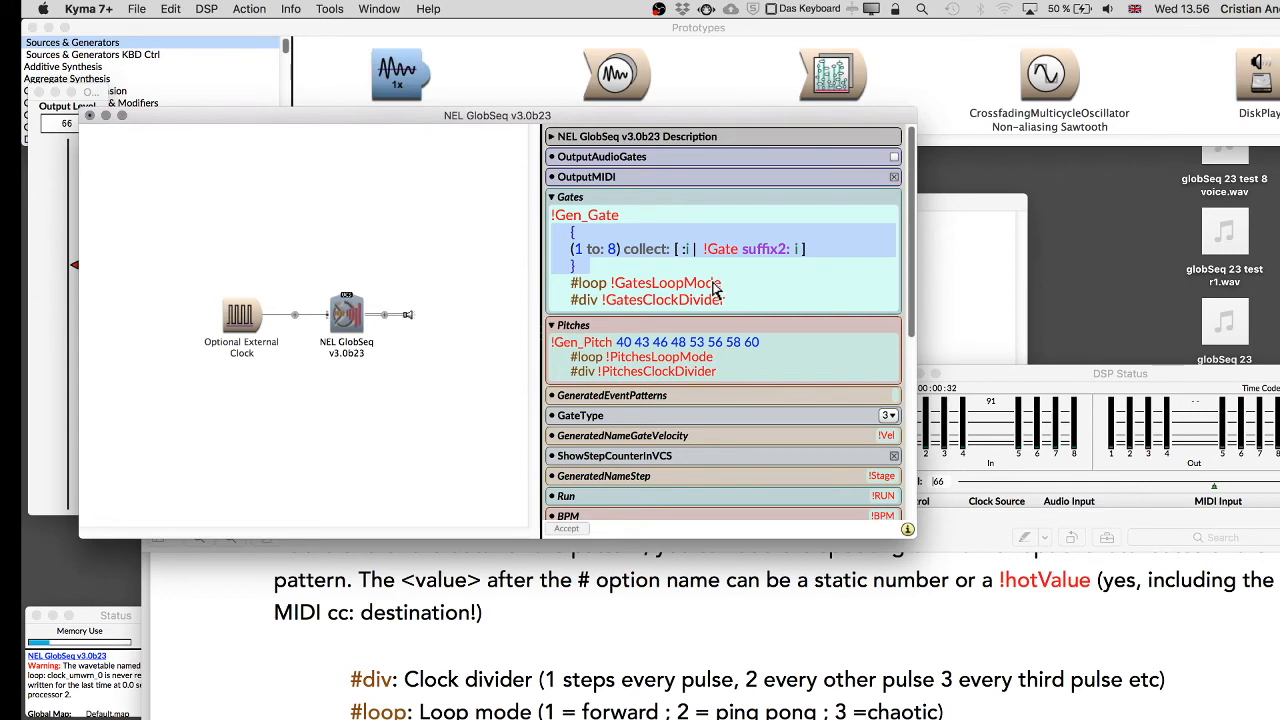
{"action": "key", "text": "ctrl+y"}
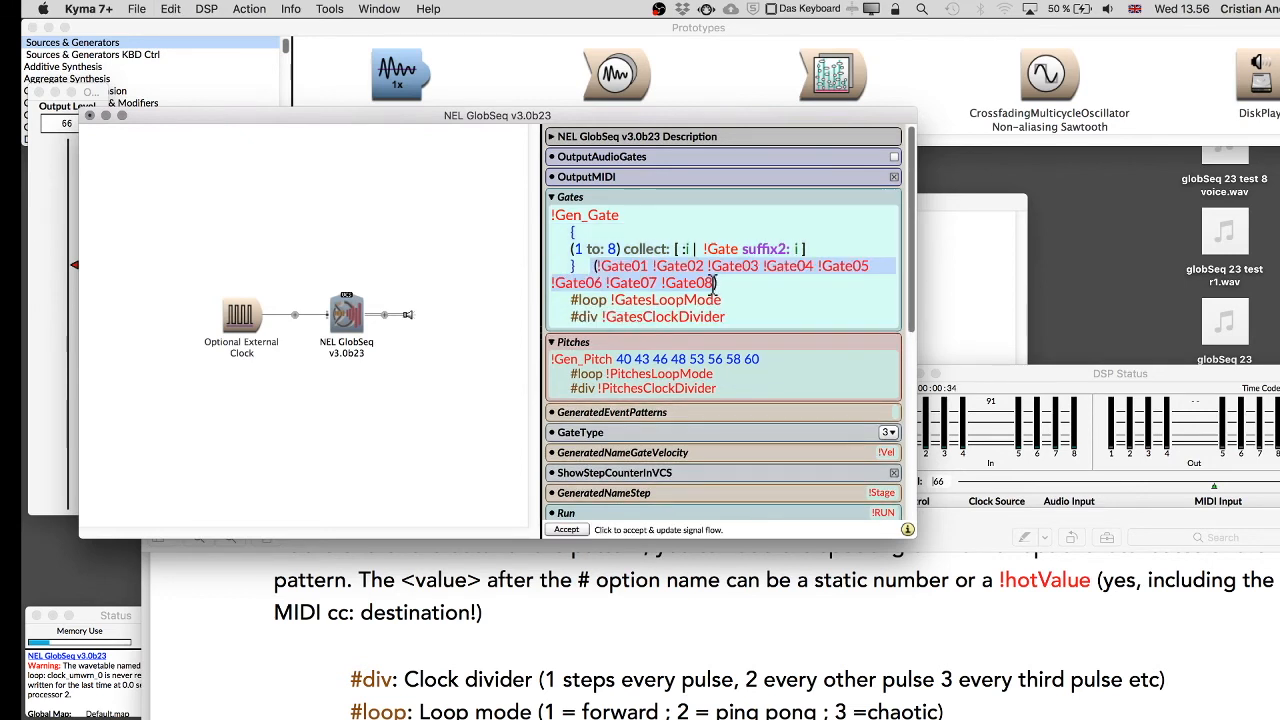
Delete the expanded hot-value list from the Gates field.
{"action": "left_click", "coordinate": [699, 283]}
{"action": "left_click_drag", "start_coordinate": [699, 284], "coordinate": [590, 265]}
{"action": "key", "text": "BackSpace"}
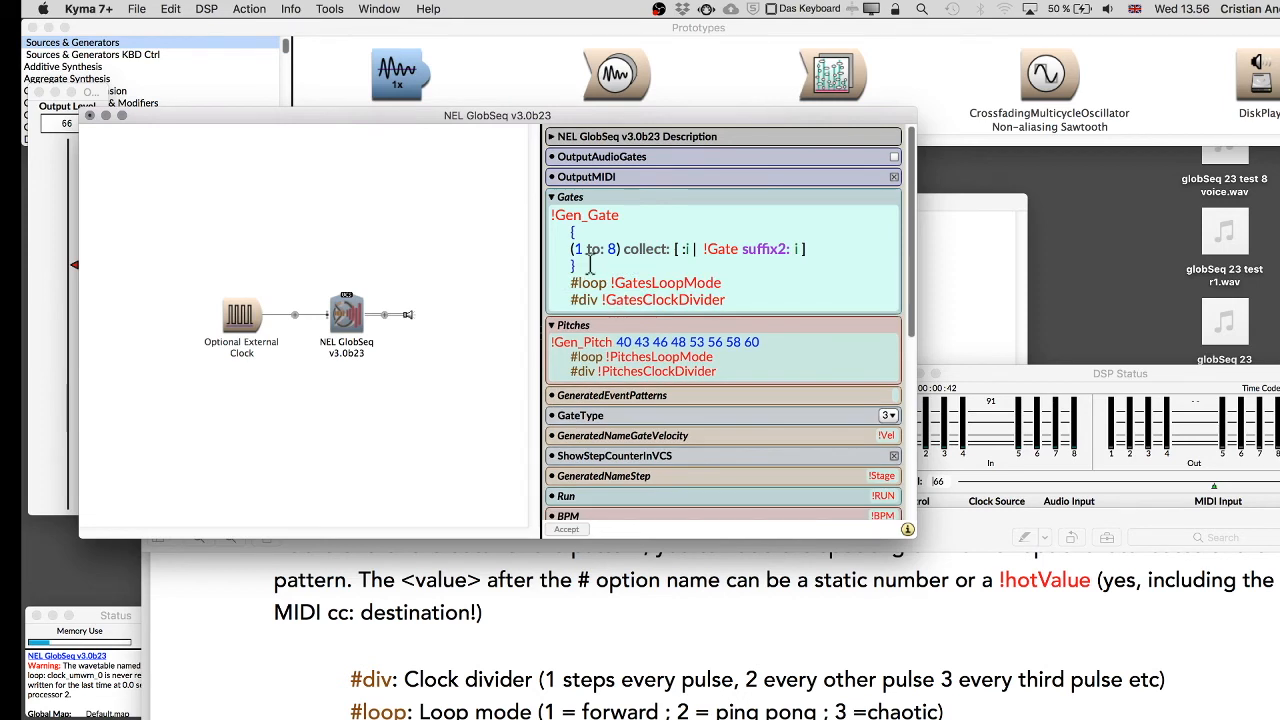
Set the collect range end to 32 and expand the expression in place to preview it.
{"action": "double_click", "coordinate": [612, 249]}
{"action": "type", "text": "32"}
{"action": "left_click_drag", "start_coordinate": [578, 268], "coordinate": [549, 240]}
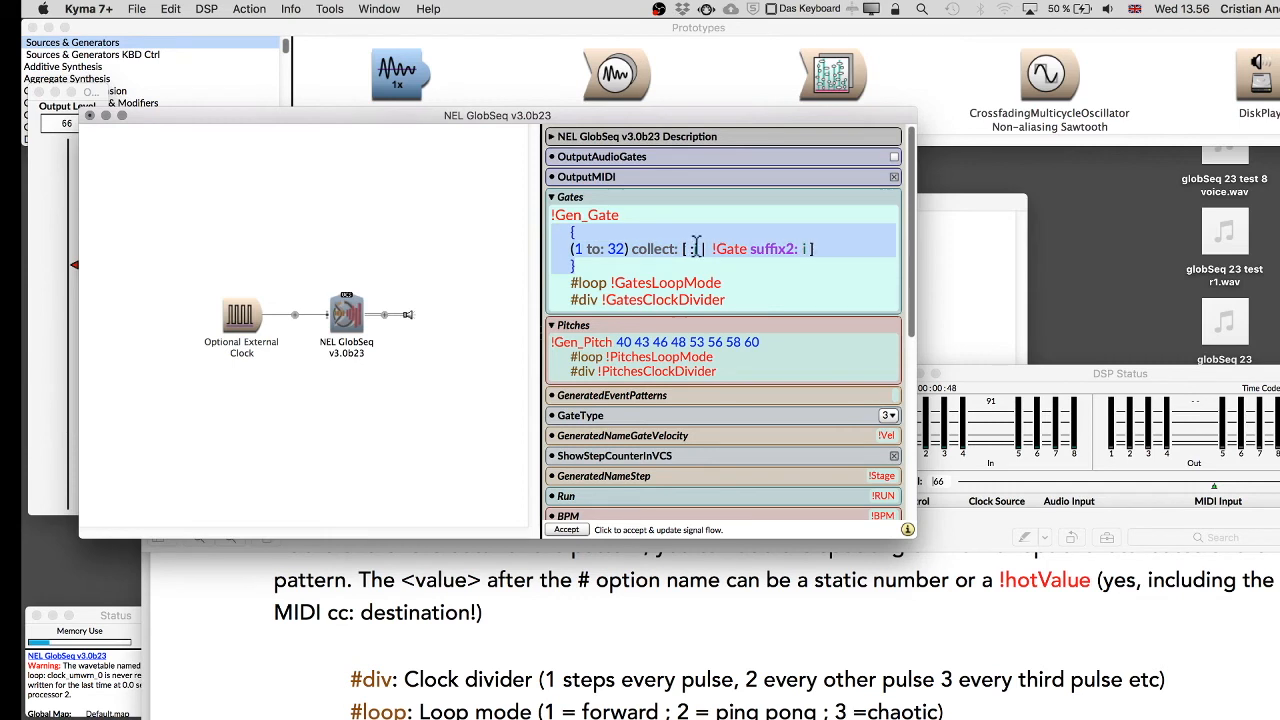
{"action": "key", "text": "super+y"}
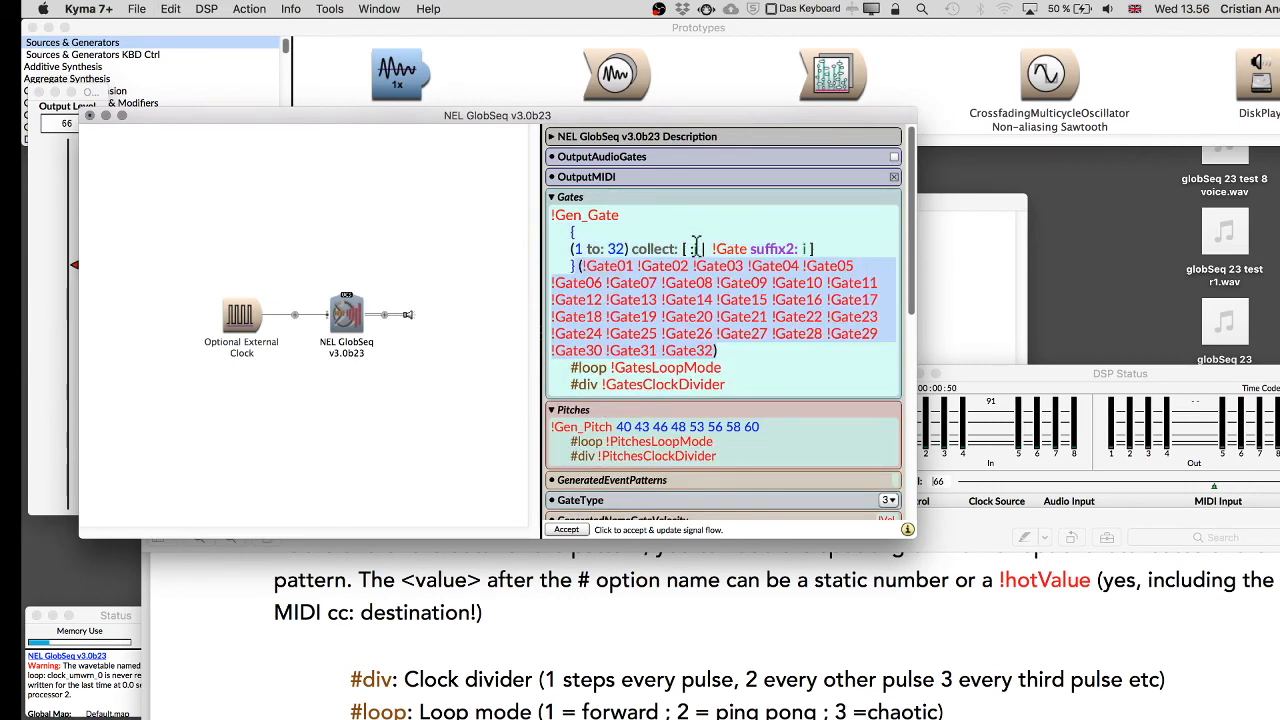
Delete the expanded list and set the collect range end back to 8.
{"action": "key", "text": "BackSpace"}
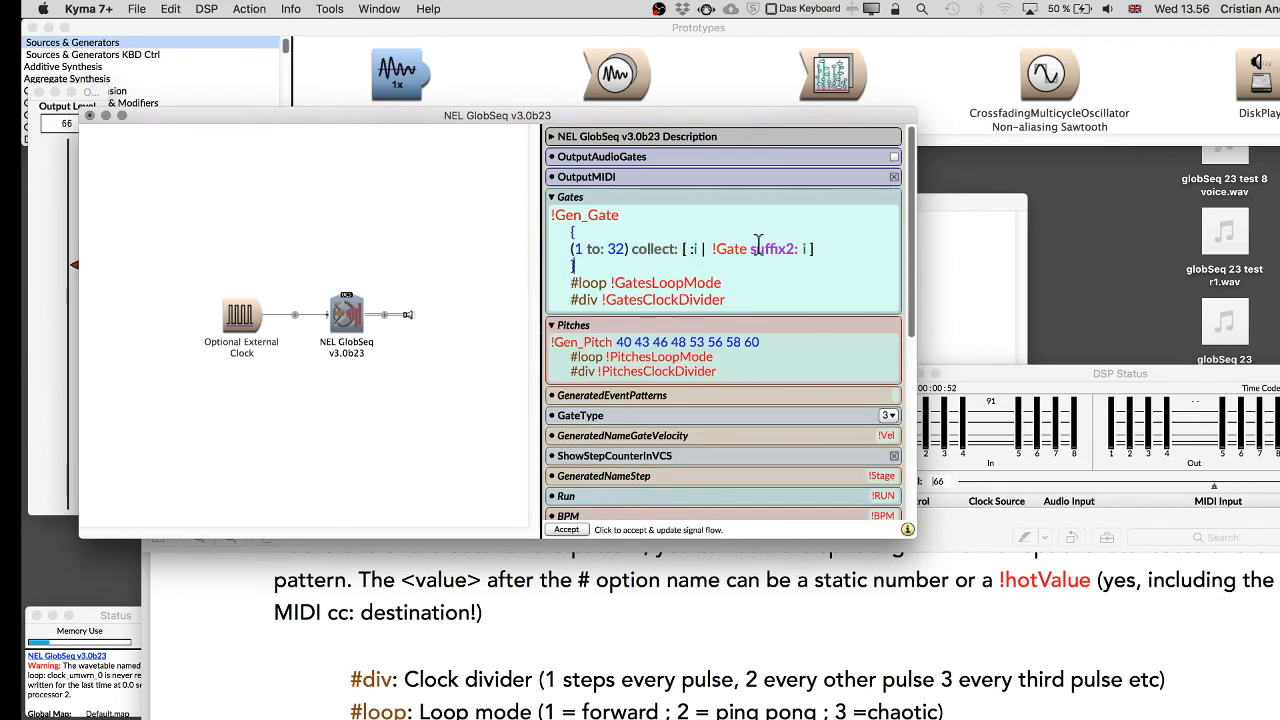
{"action": "double_click", "coordinate": [621, 252]}
{"action": "left_click", "coordinate": [621, 252]}
{"action": "key", "text": "BackSpace"}
{"action": "key", "text": "BackSpace"}
{"action": "type", "text": "8"}
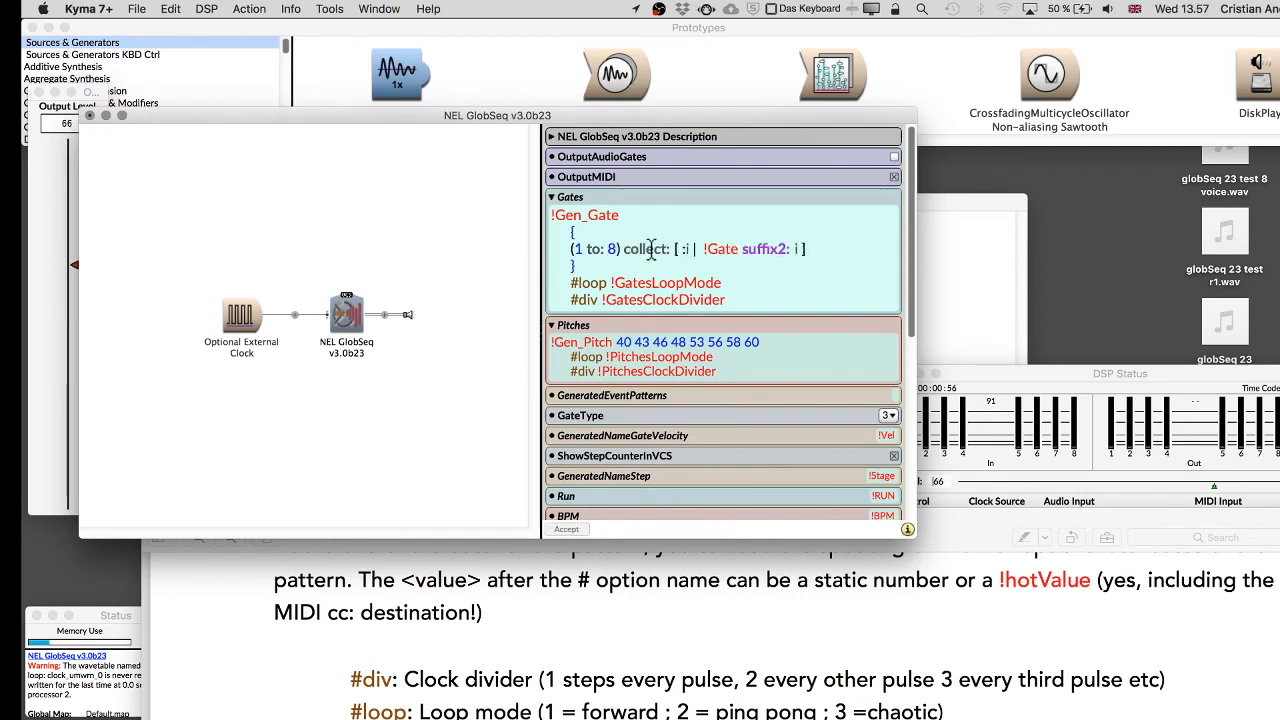
Remove the curly braces surrounding the collect expression in the Gates field.
{"action": "left_click_drag", "start_coordinate": [588, 268], "coordinate": [518, 236]}
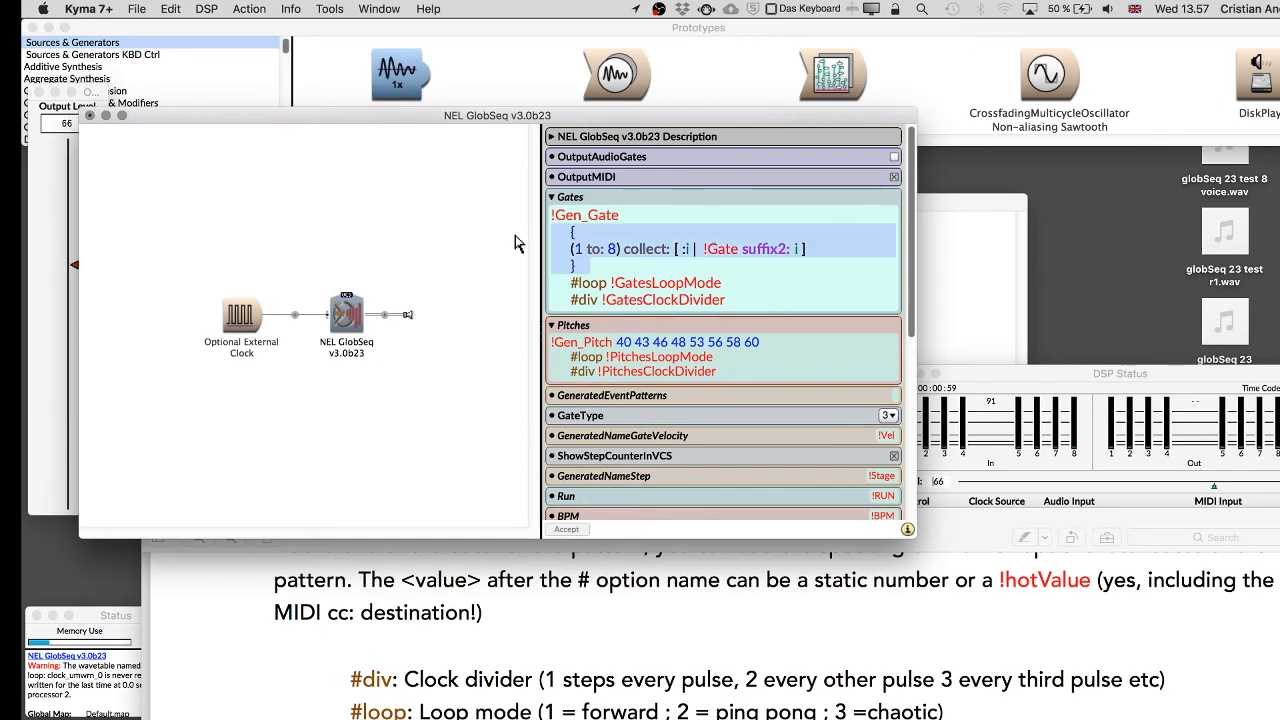
{"action": "left_click", "coordinate": [597, 232]}
{"action": "key", "text": "BackSpace"}
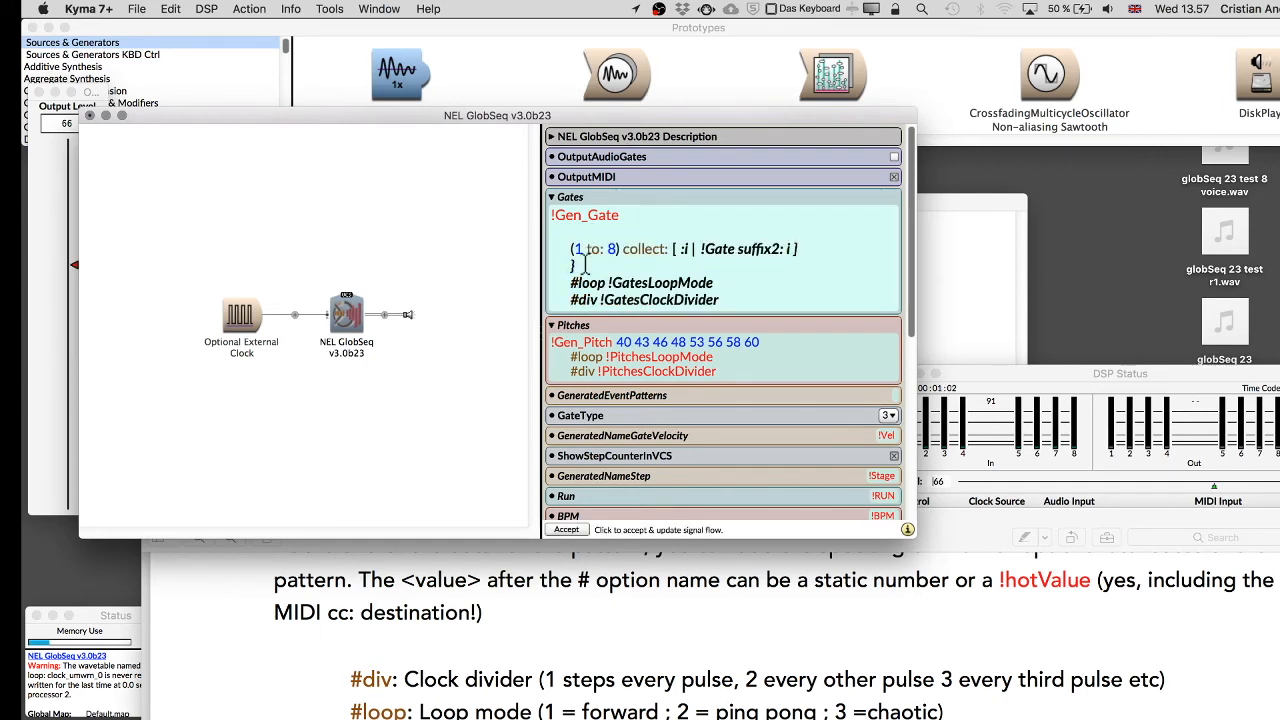
{"action": "left_click", "coordinate": [383, 222]}
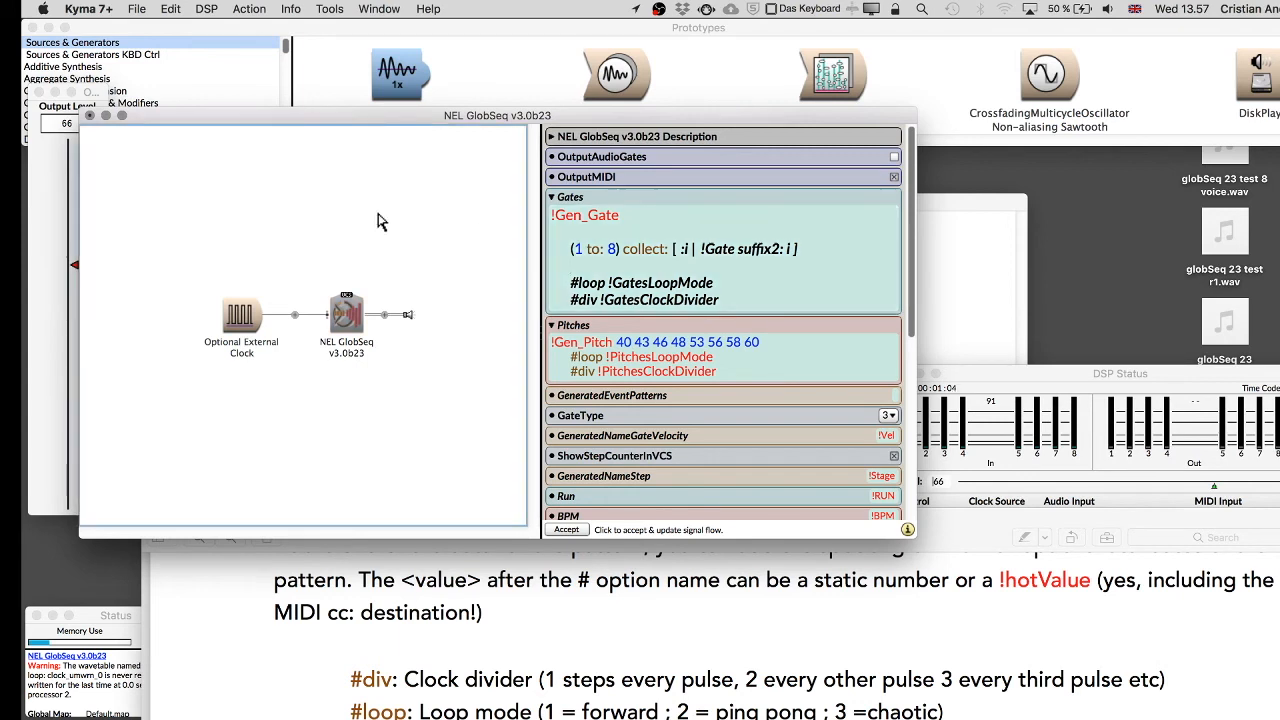
{"action": "left_click", "coordinate": [588, 240]}
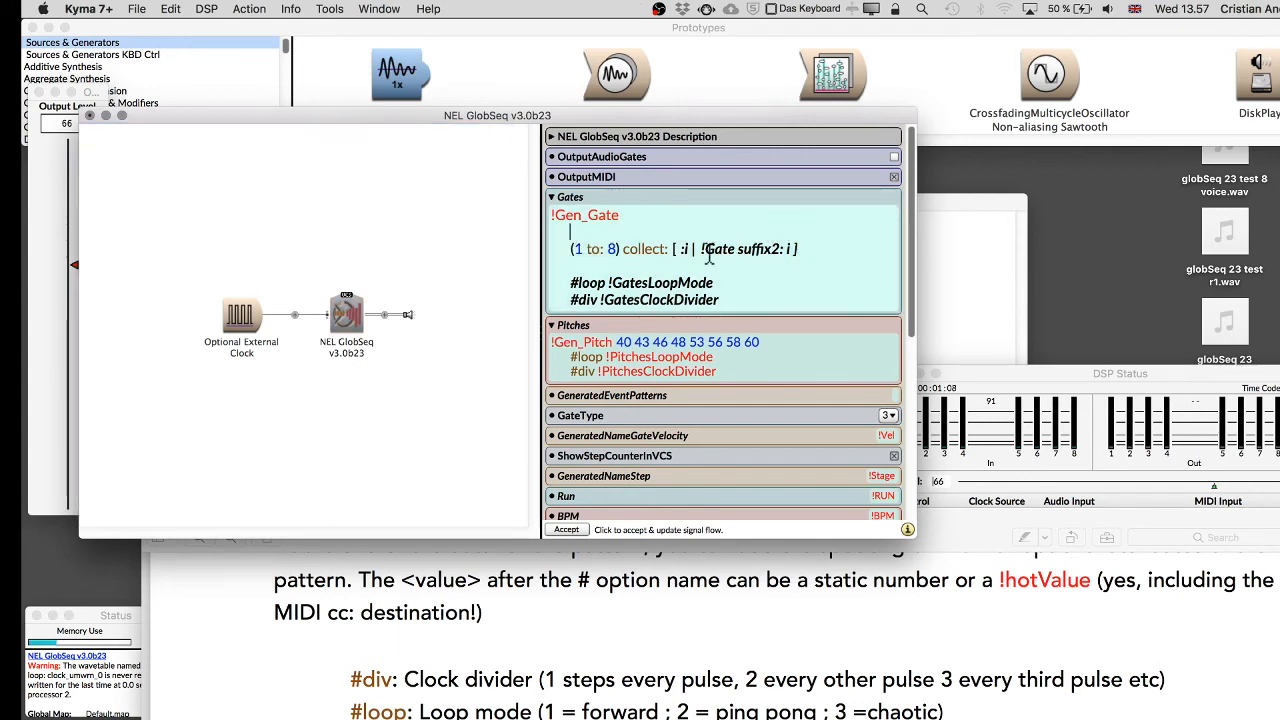
Try to accept the revised Gates expression and run the sound.
{"action": "double_click", "coordinate": [434, 186]}
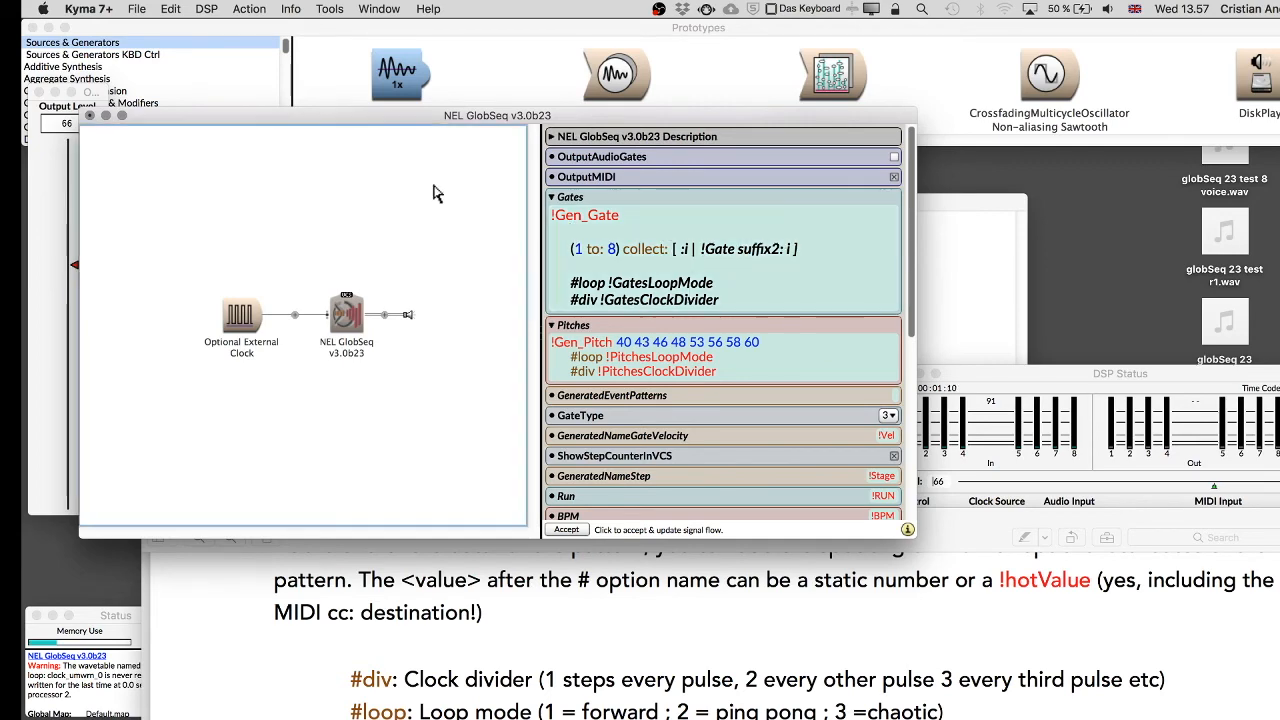
{"action": "left_click", "coordinate": [520, 306]}
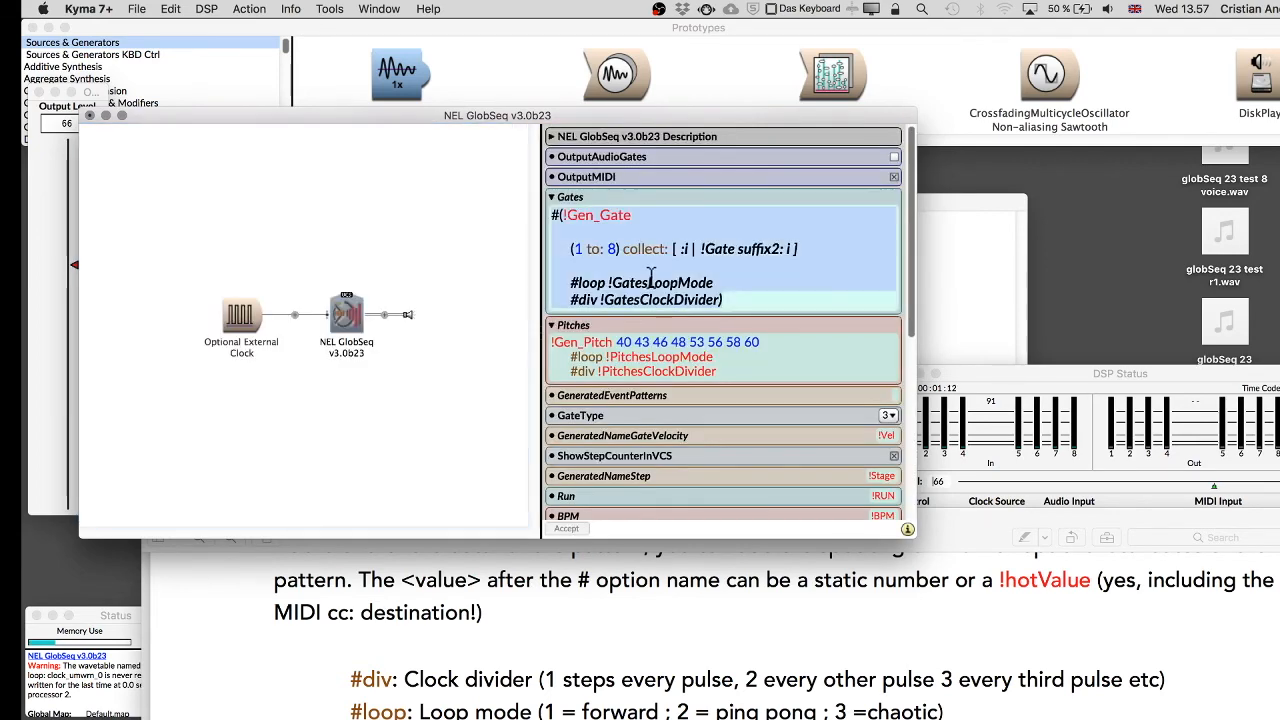
{"action": "left_click", "coordinate": [491, 228]}
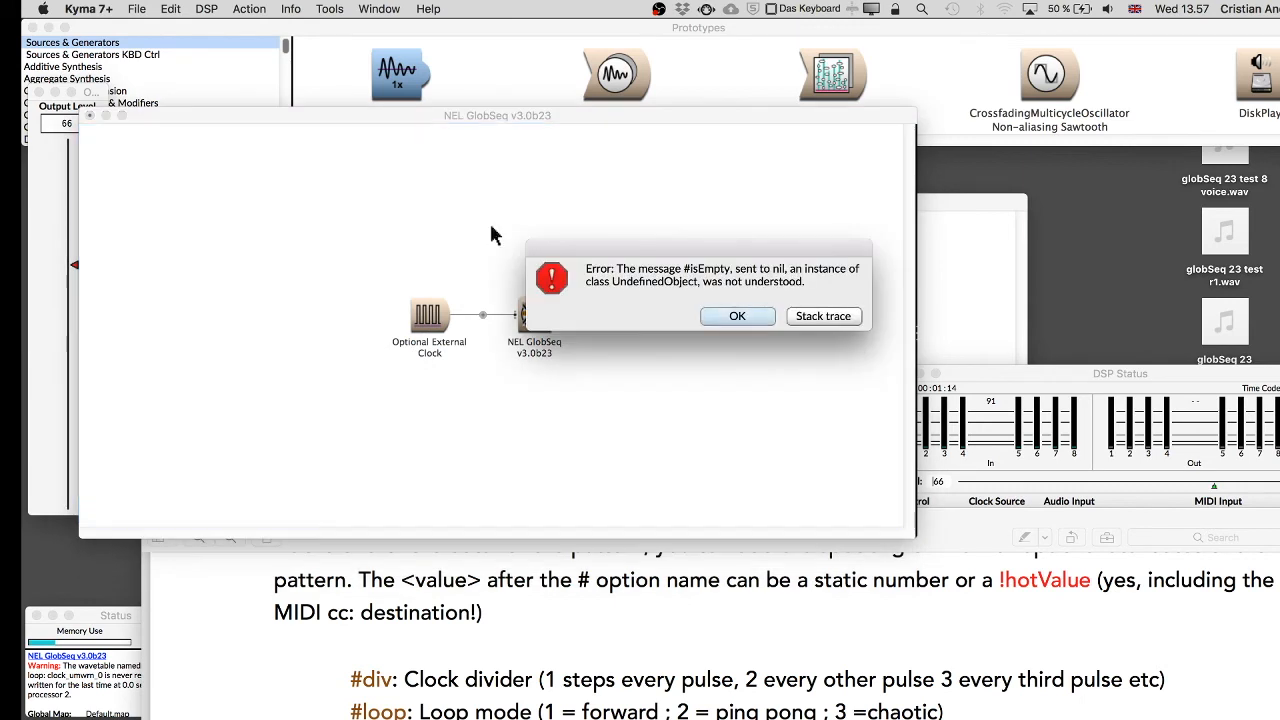
Dismiss the error, reopen the sequencer's parameters and delete the '#(' prefix at the start of the Gates expression.
{"action": "left_click", "coordinate": [740, 316]}
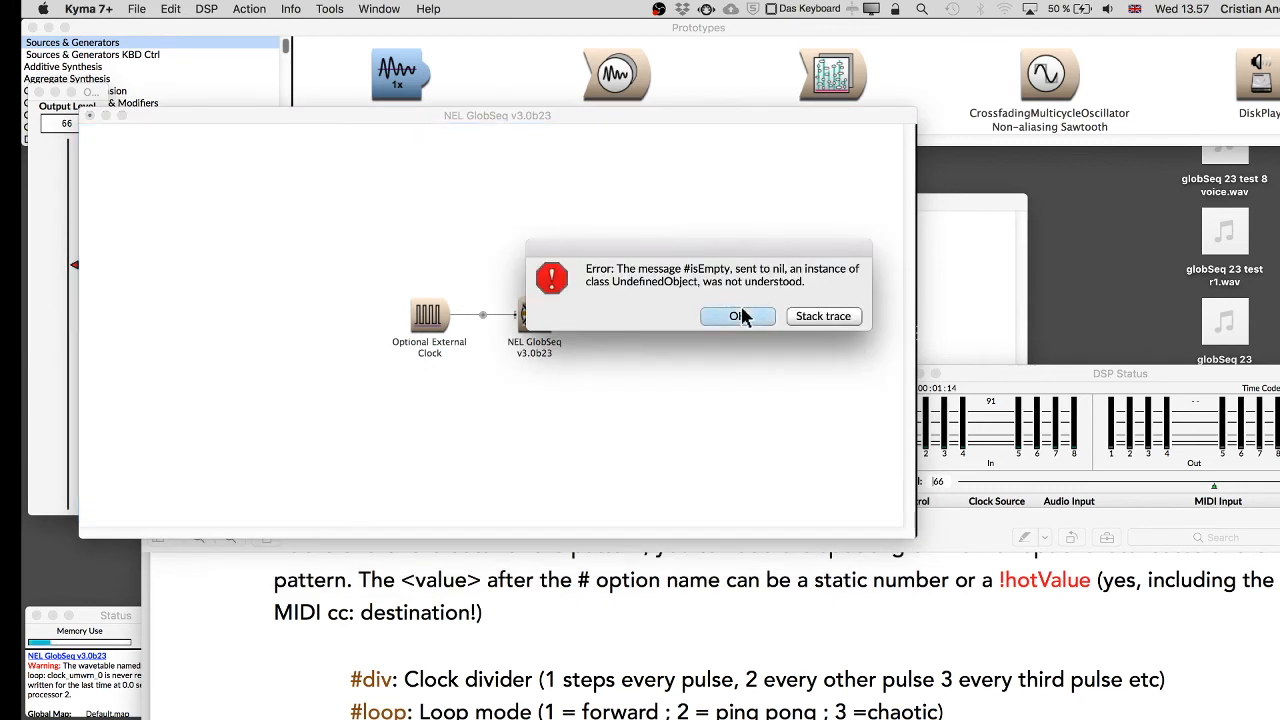
{"action": "left_click", "coordinate": [534, 318]}
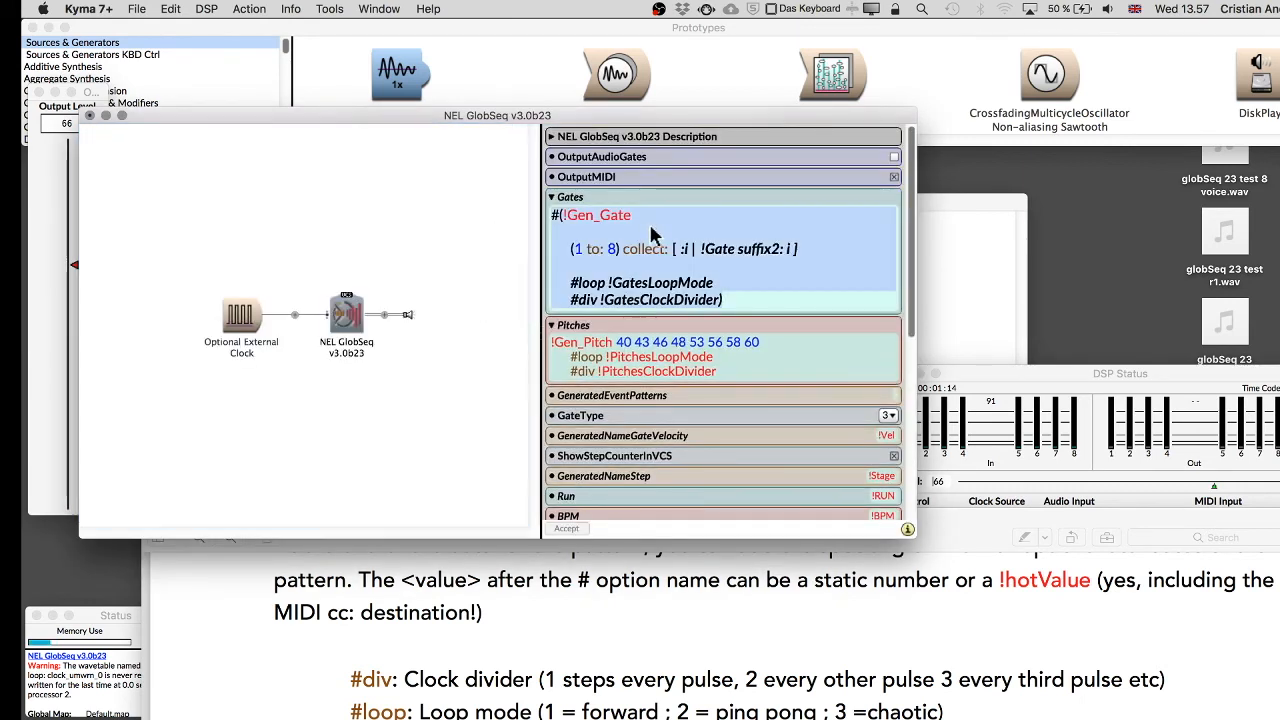
{"action": "left_click", "coordinate": [560, 217]}
{"action": "key", "text": "Right"}
{"action": "key", "text": "BackSpace"}
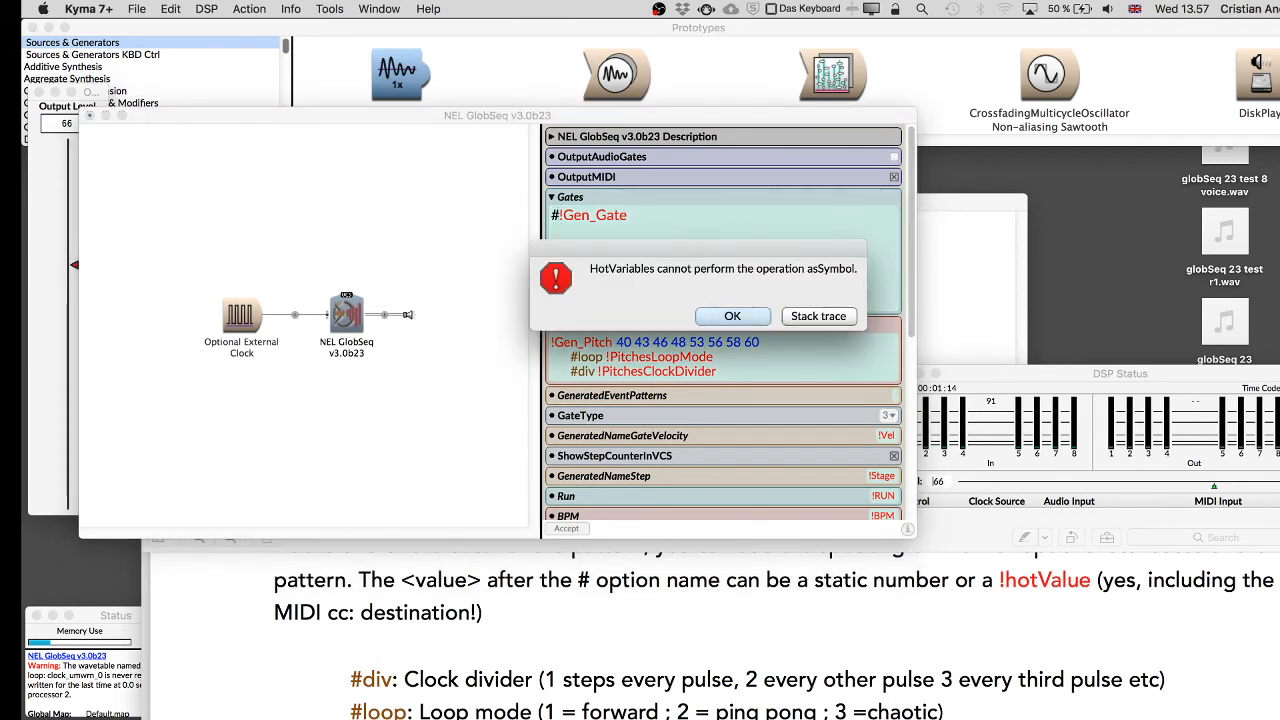
{"action": "left_click", "coordinate": [735, 316]}
{"action": "key", "text": "BackSpace"}
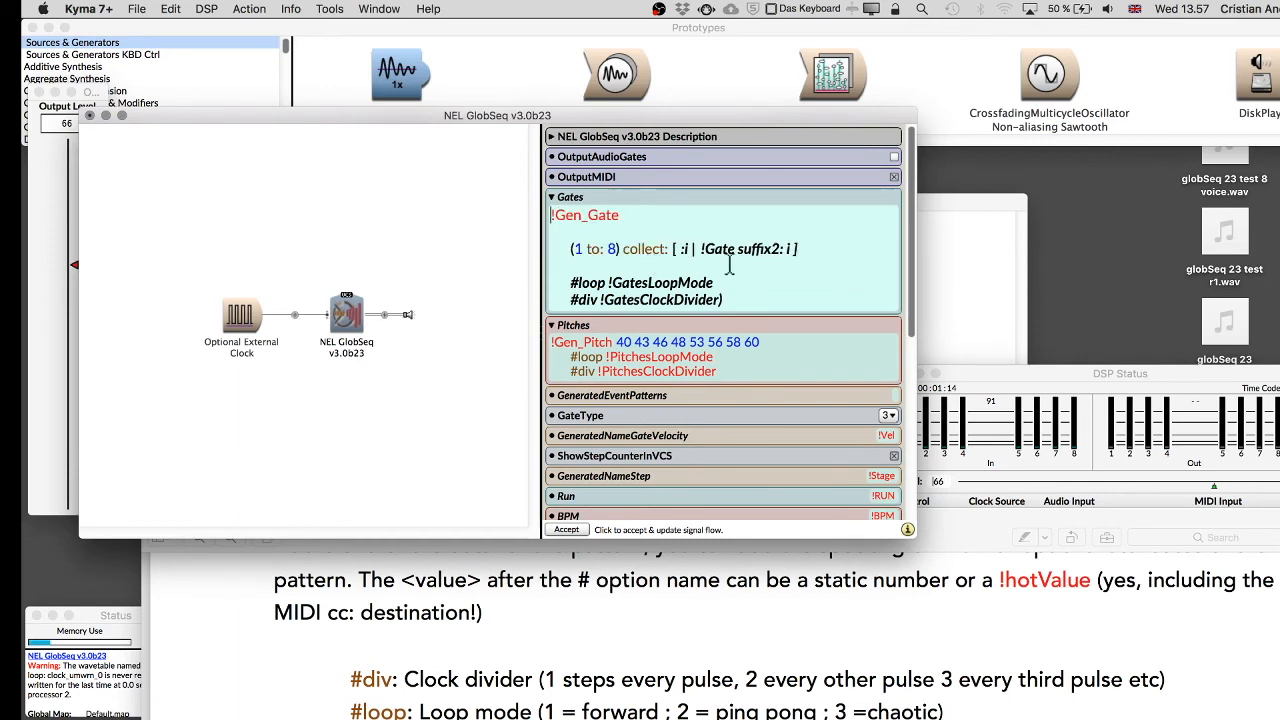
Wrap the collect expression in the Gates field in curly braces again.
{"action": "left_click", "coordinate": [567, 246]}
{"action": "type", "text": "["}
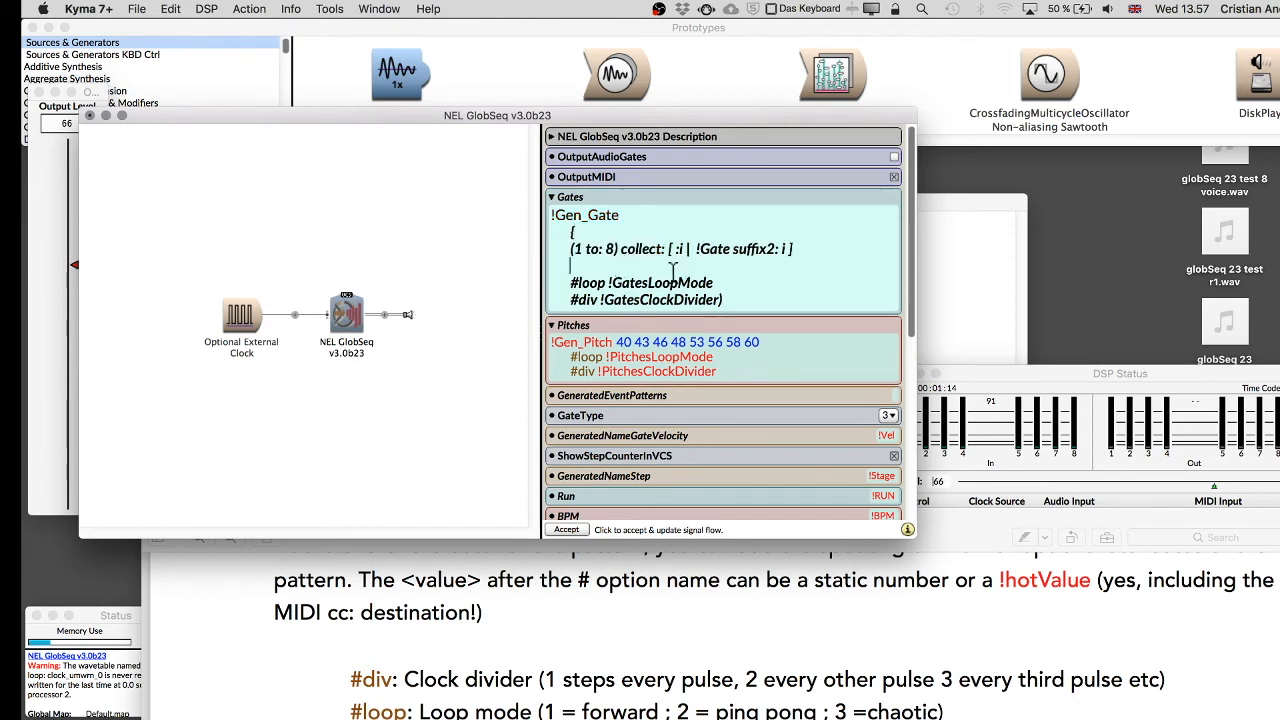
{"action": "type", "text": "]"}
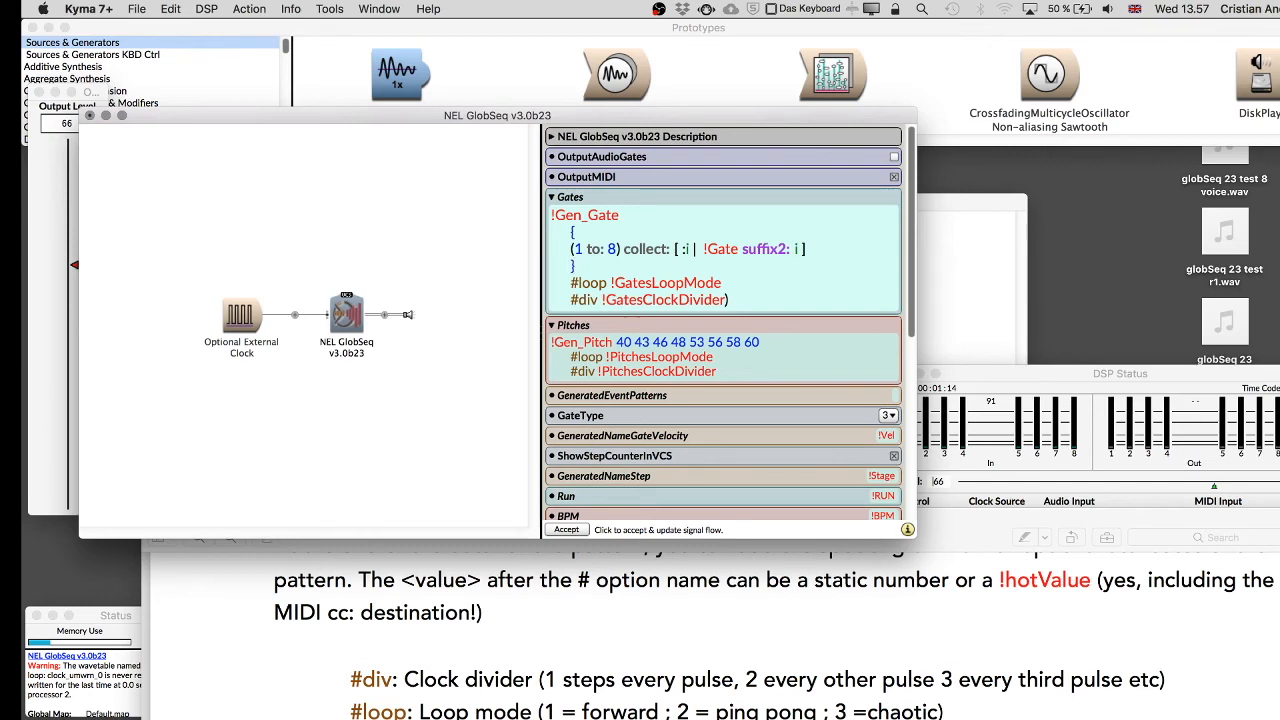
Try to accept the braced Gates expression and run the sound, dismissing the error.
{"action": "left_click", "coordinate": [404, 244]}
{"action": "double_click", "coordinate": [534, 304]}
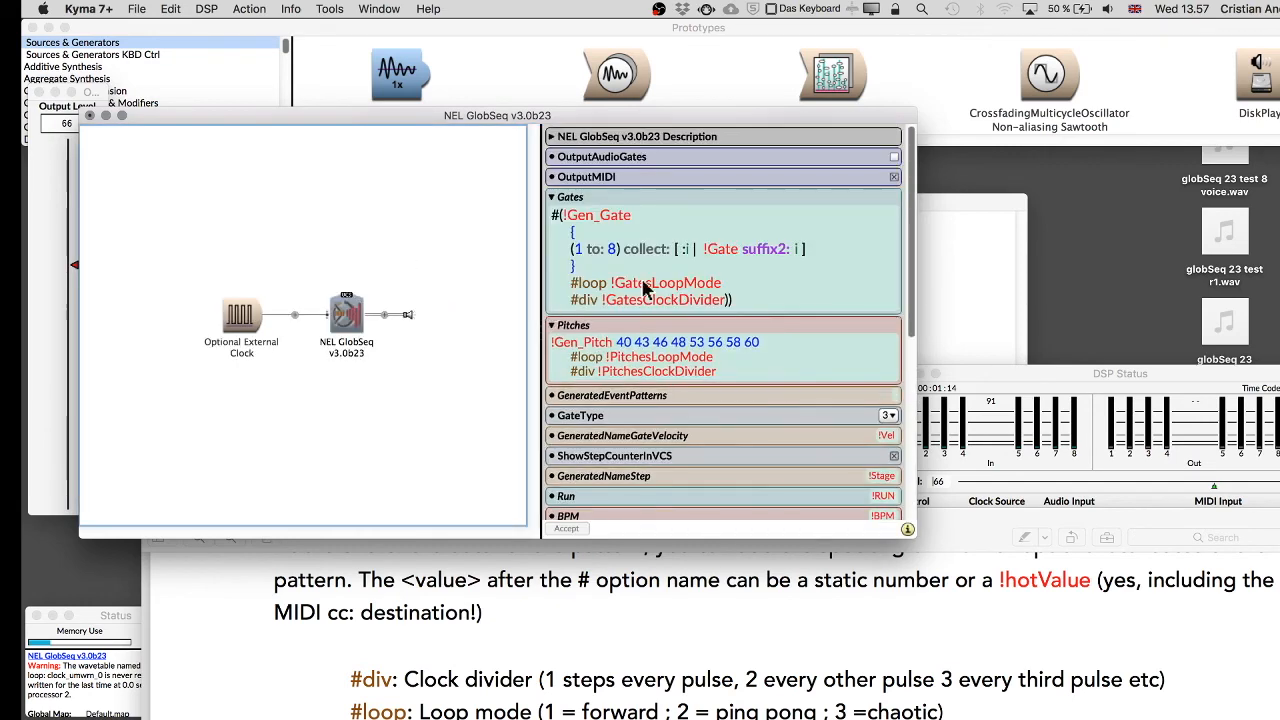
{"action": "left_click", "coordinate": [436, 210]}
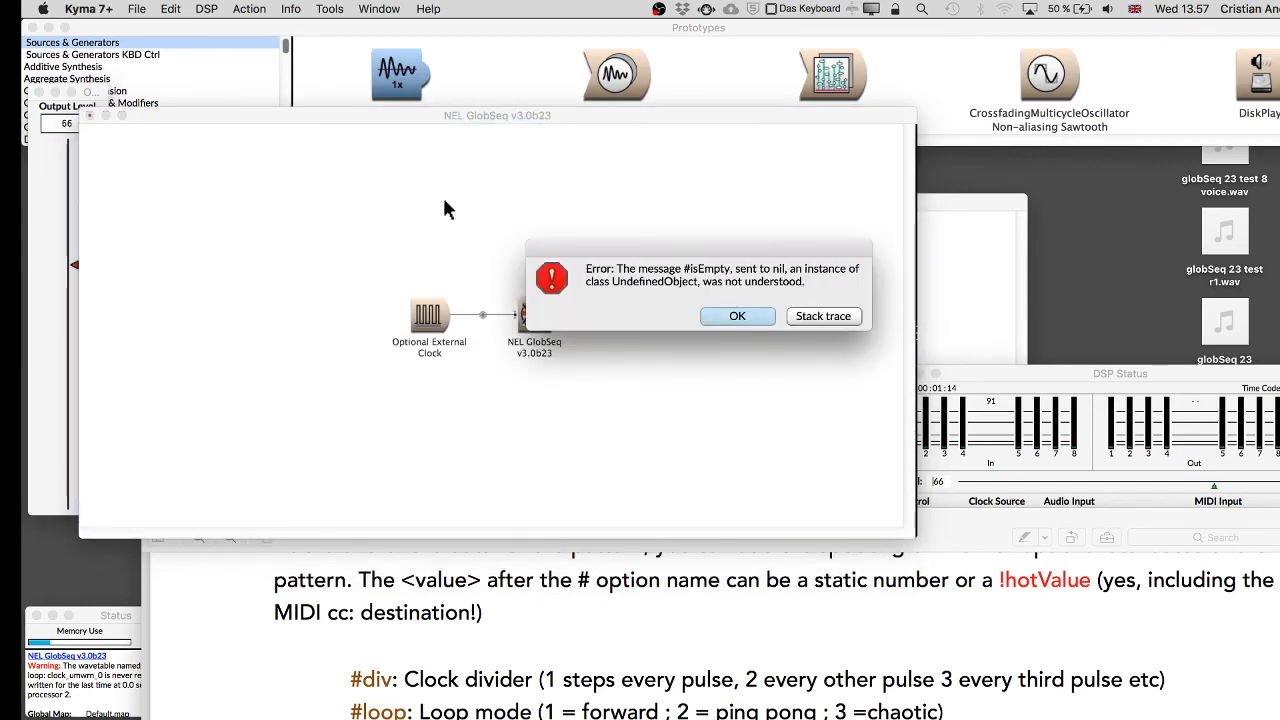
{"action": "left_click", "coordinate": [737, 313]}
Remove the '#(' wrapper and closing parenthesis from the Gates expression, then accept and play the sound to open its control surface.
{"action": "double_click", "coordinate": [534, 315]}
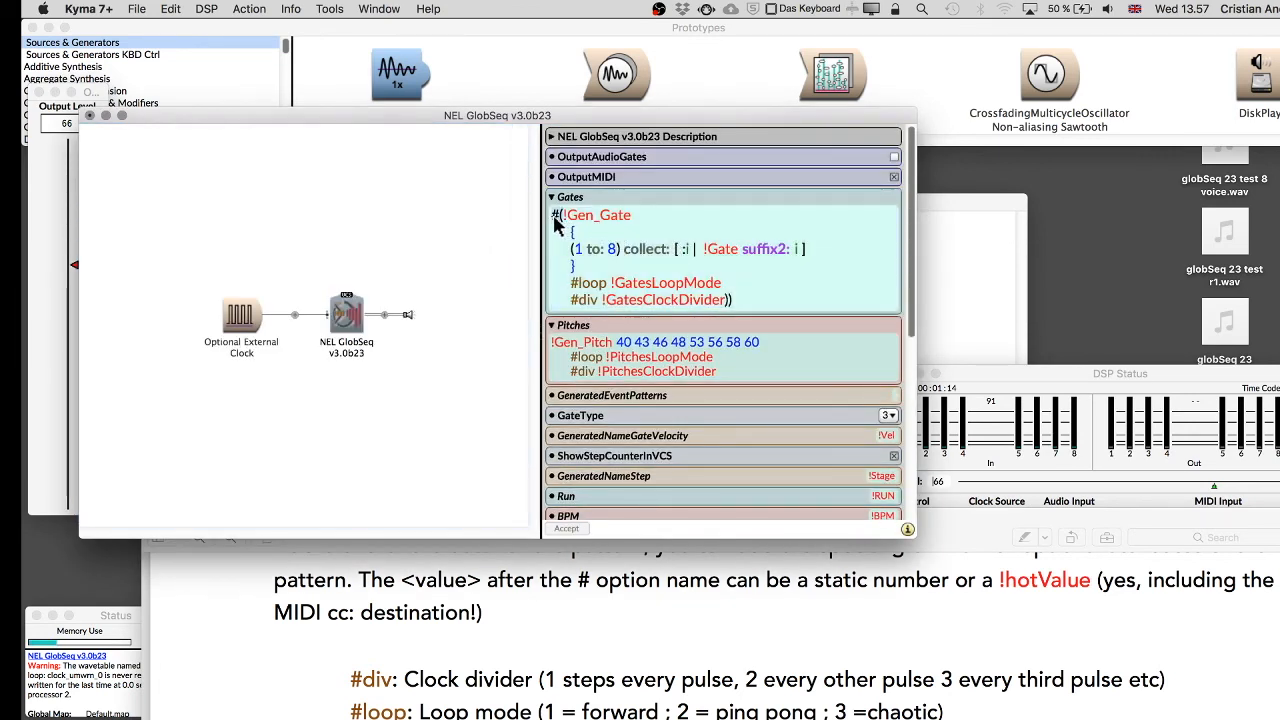
{"action": "key", "text": "BackSpace"}
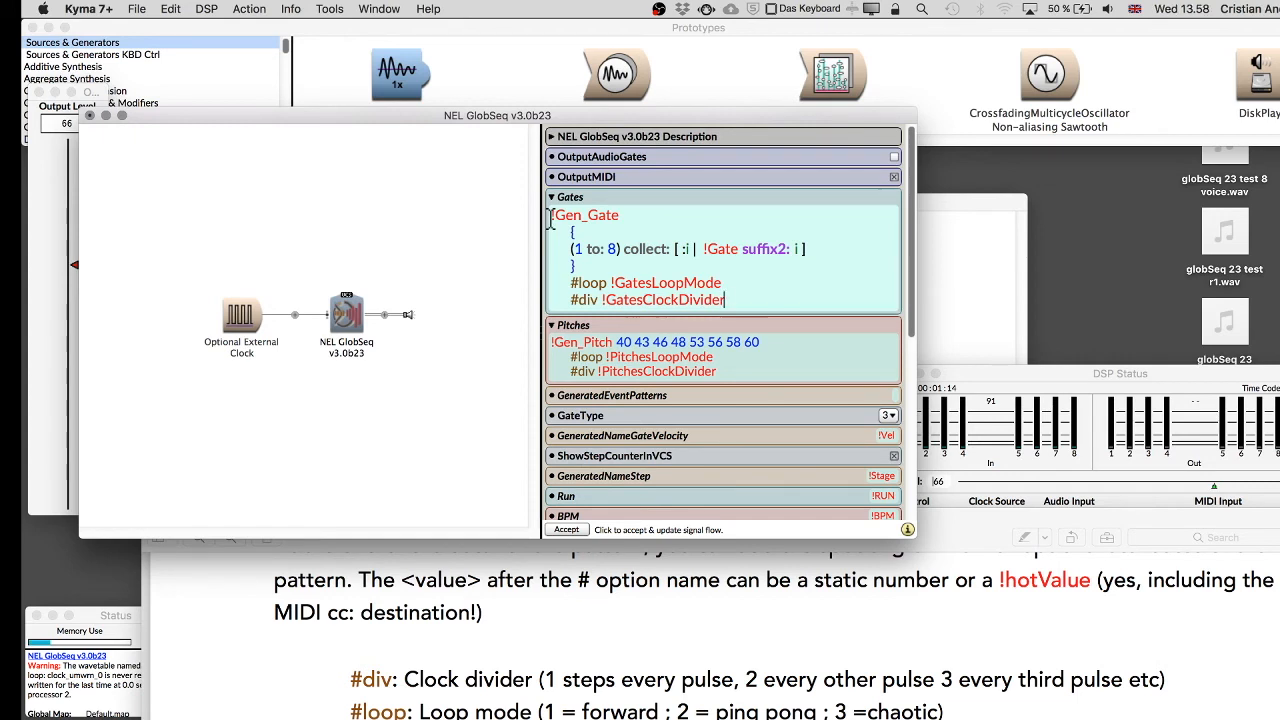
{"action": "left_click", "coordinate": [395, 221]}
{"action": "key", "text": "space"}
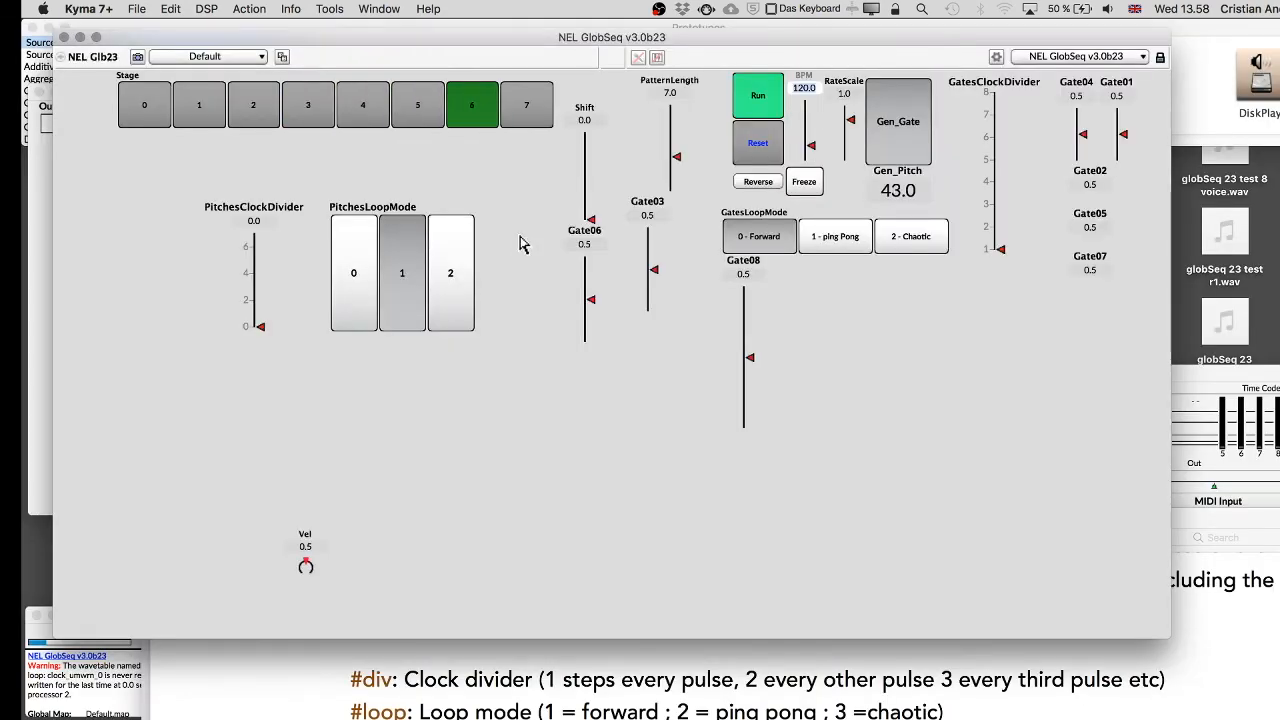
{"action": "key", "text": "super+w"}
{"action": "left_click", "coordinate": [549, 307]}
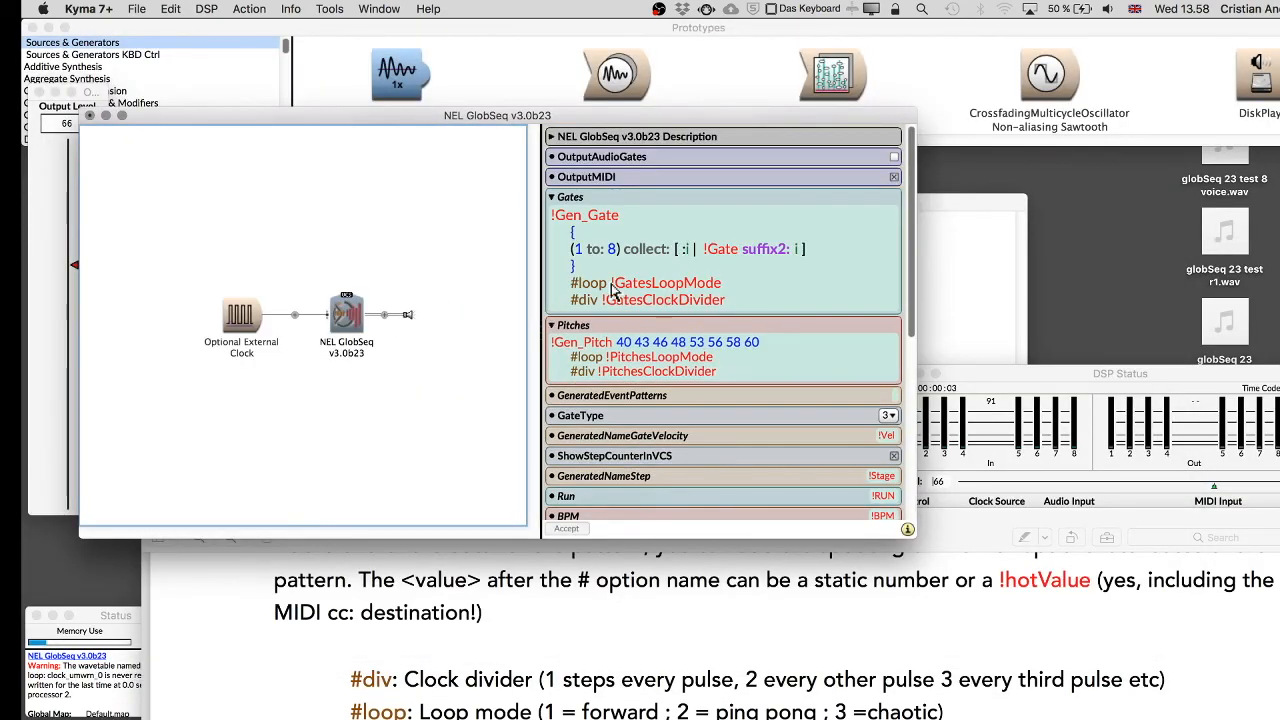
{"action": "left_click", "coordinate": [424, 245]}
{"action": "key", "text": "space"}
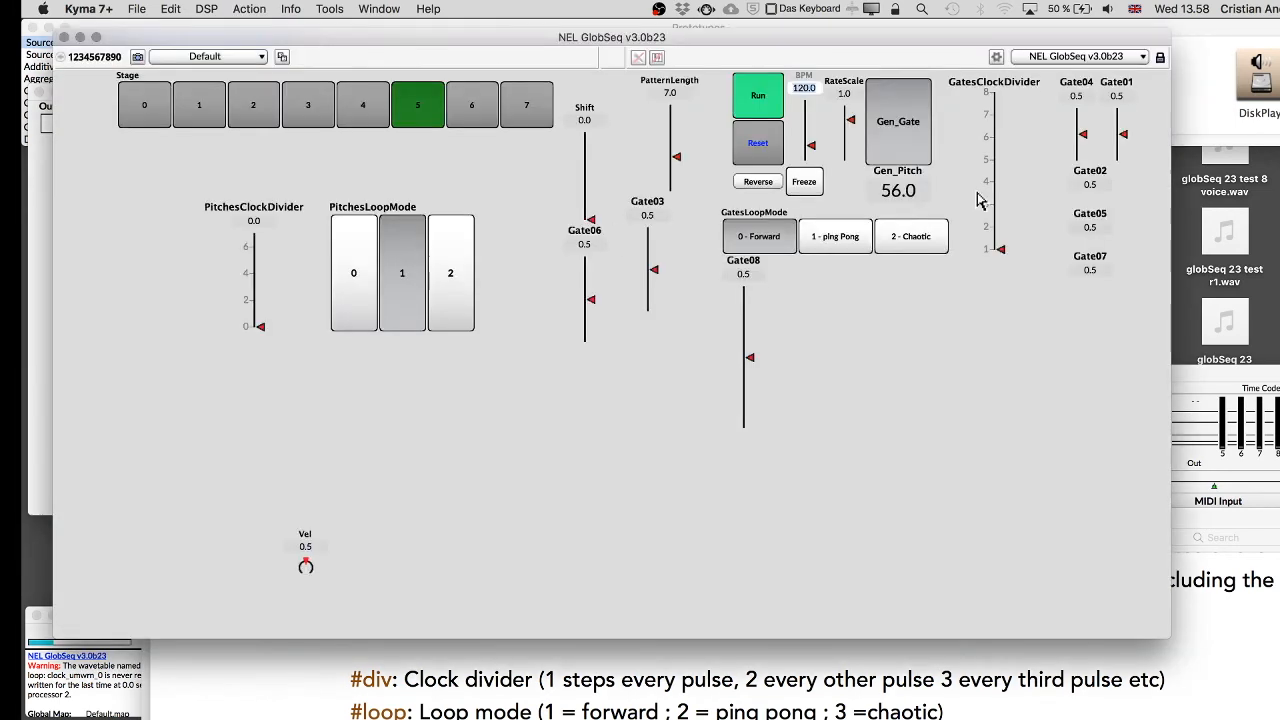
Unlock the control surface, select all eight Gate faders and cut them from the layout.
{"action": "left_click", "coordinate": [1160, 58]}
{"action": "left_click_drag", "start_coordinate": [1083, 48], "coordinate": [934, 410]}
{"action": "left_click_drag", "start_coordinate": [1065, 313], "coordinate": [1122, 122]}
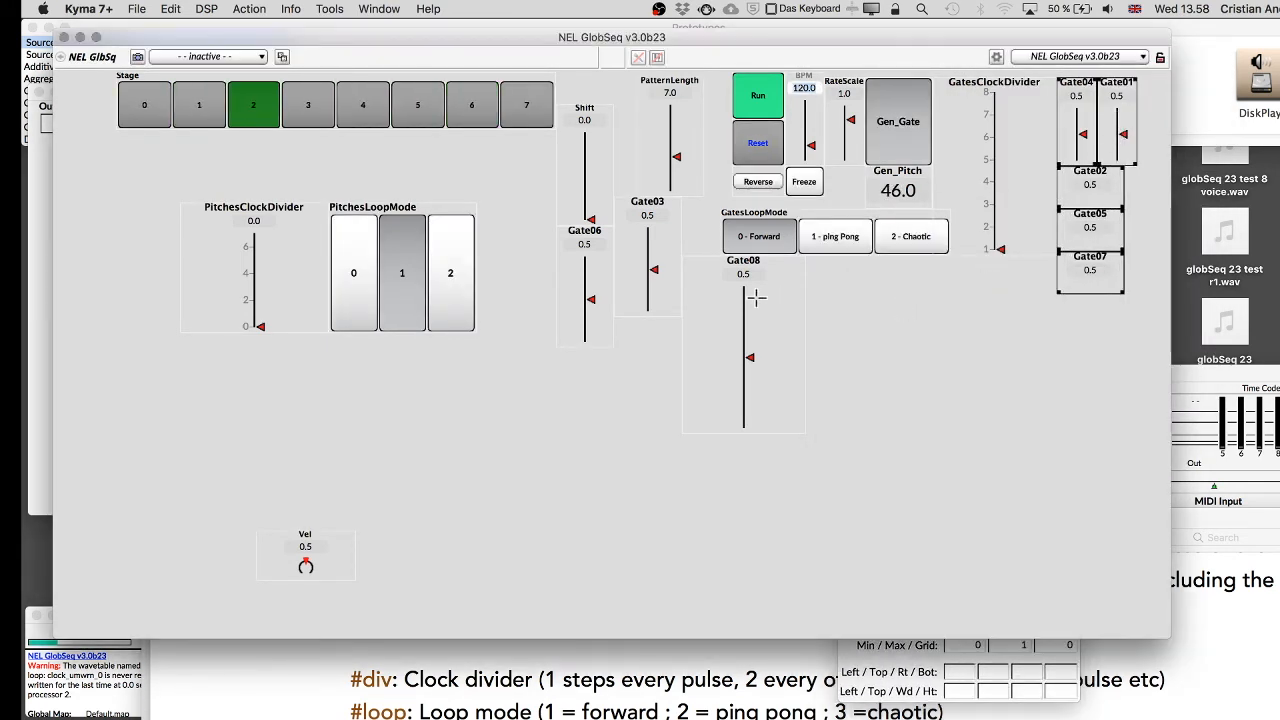
{"action": "left_click", "coordinate": [716, 308], "text": "shift"}
{"action": "left_click", "coordinate": [636, 266], "text": "shift"}
{"action": "left_click", "coordinate": [592, 280], "text": "shift"}
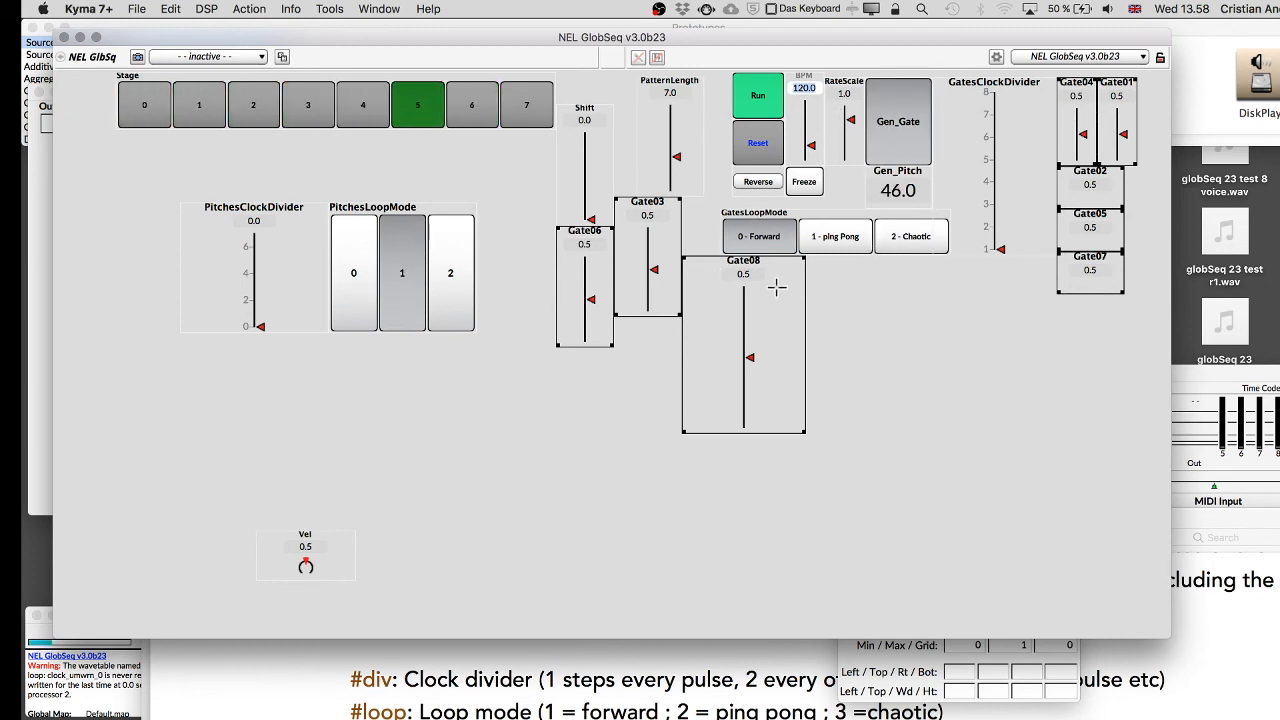
{"action": "left_click_drag", "start_coordinate": [640, 255], "coordinate": [621, 412]}
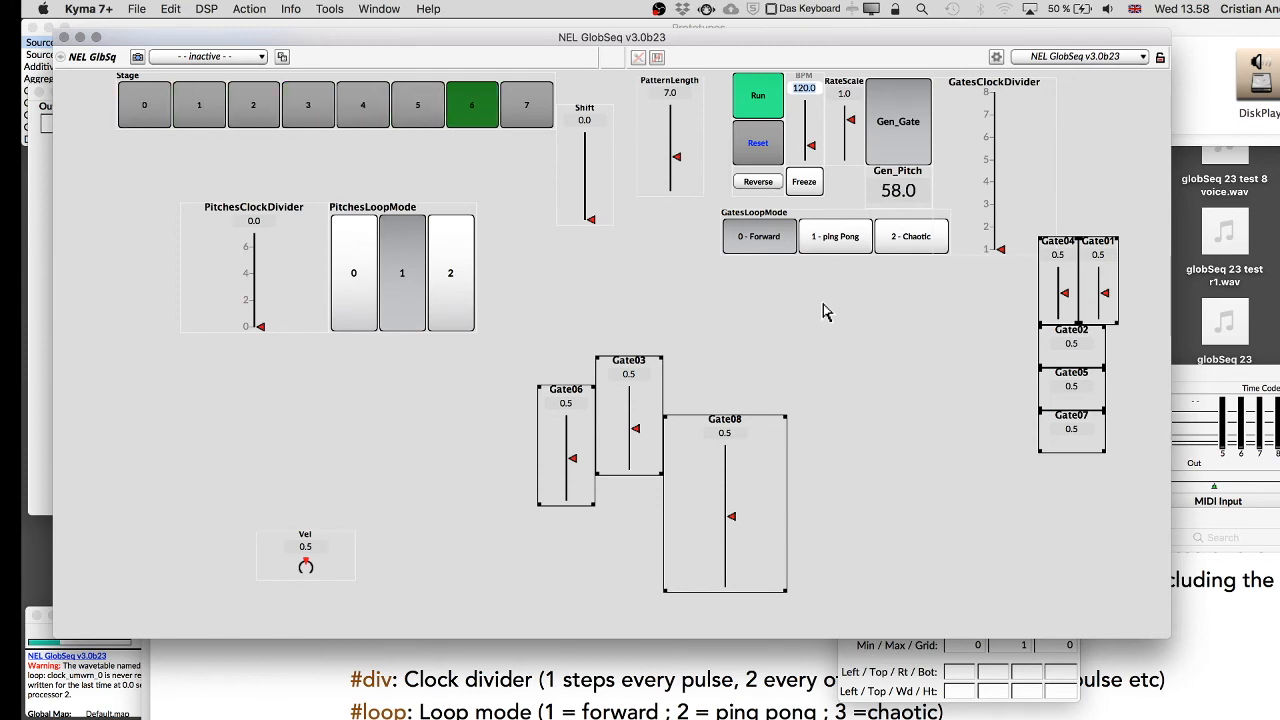
{"action": "key", "text": "Delete"}
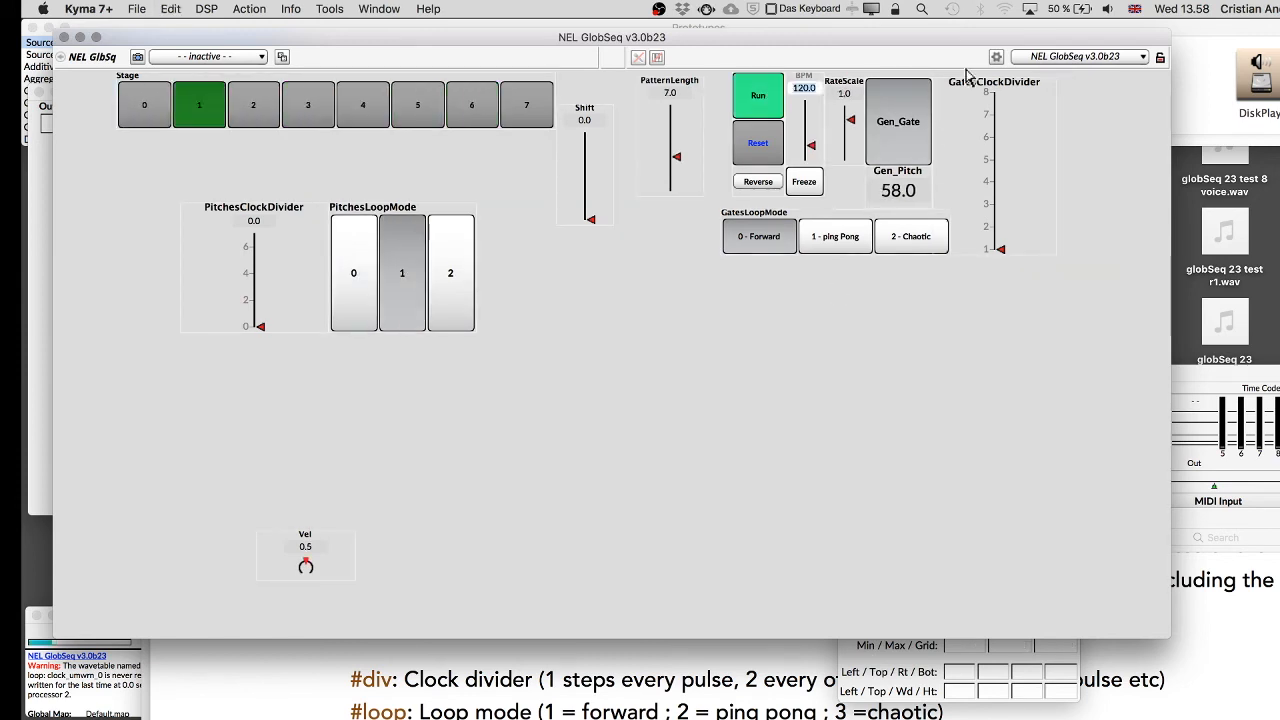
Add a new control surface layout and rename it VCS designer.
{"action": "left_click", "coordinate": [877, 657]}
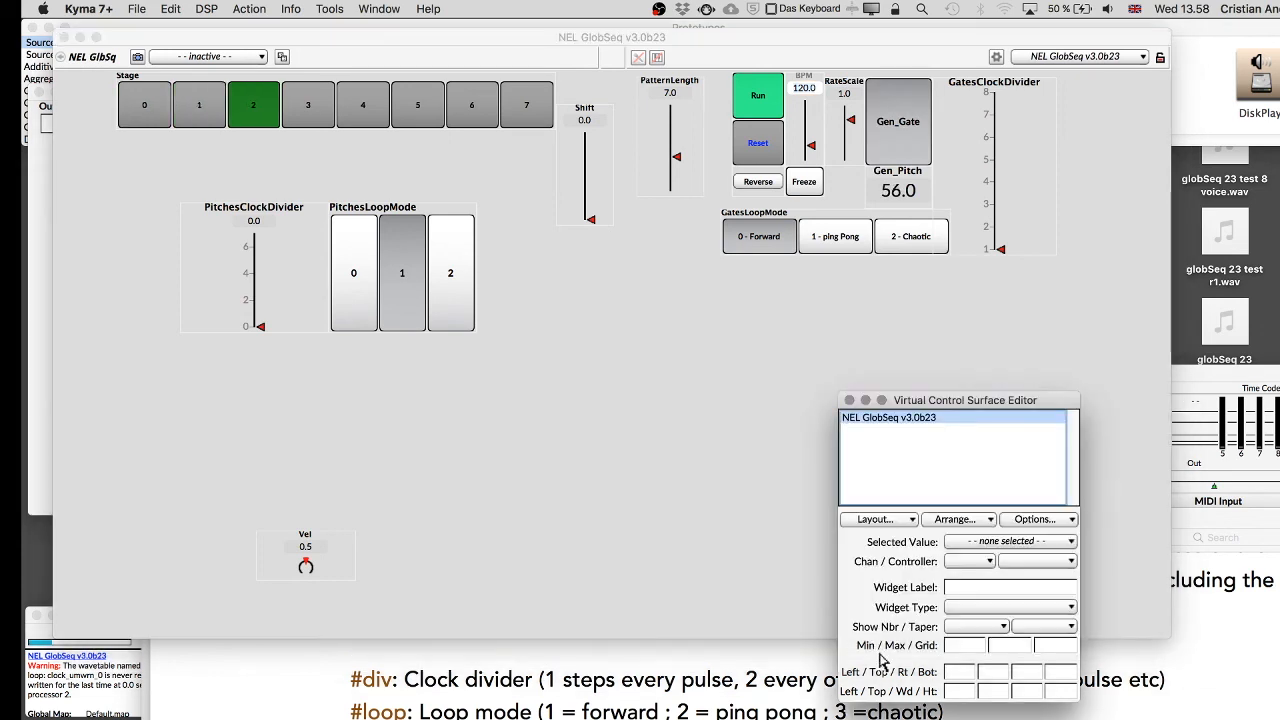
{"action": "left_click", "coordinate": [891, 521]}
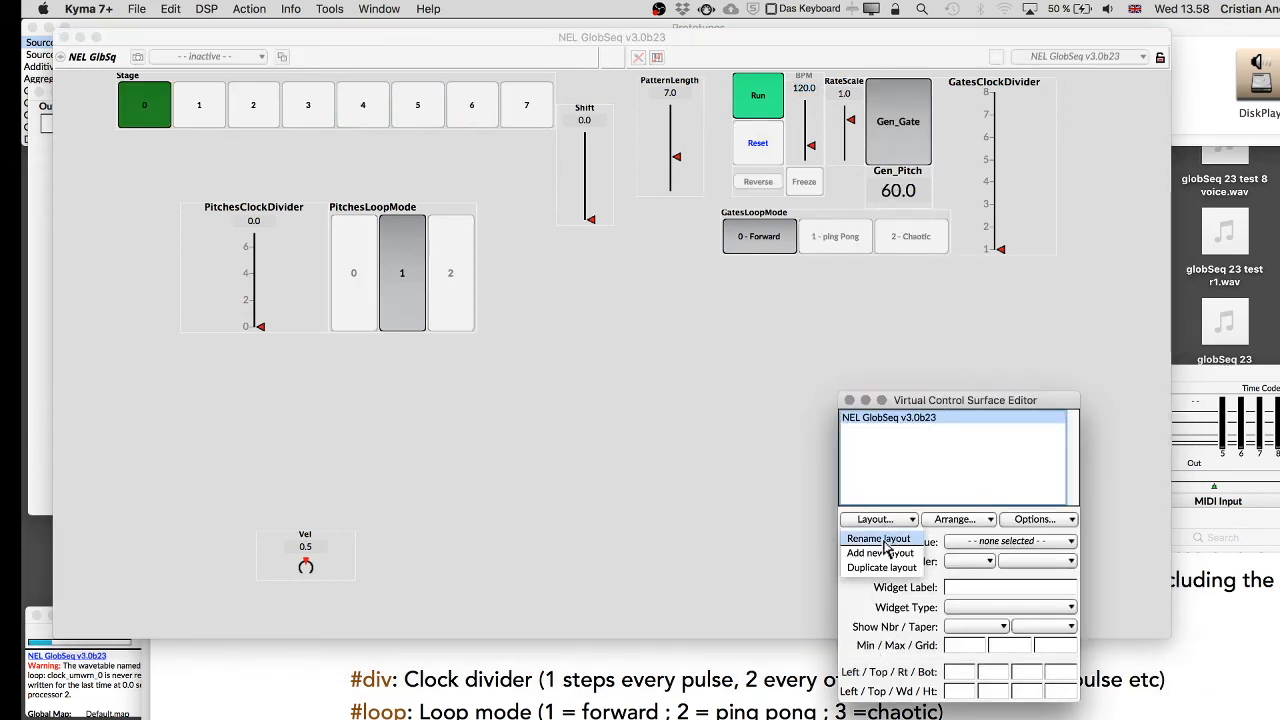
{"action": "left_click", "coordinate": [882, 553]}
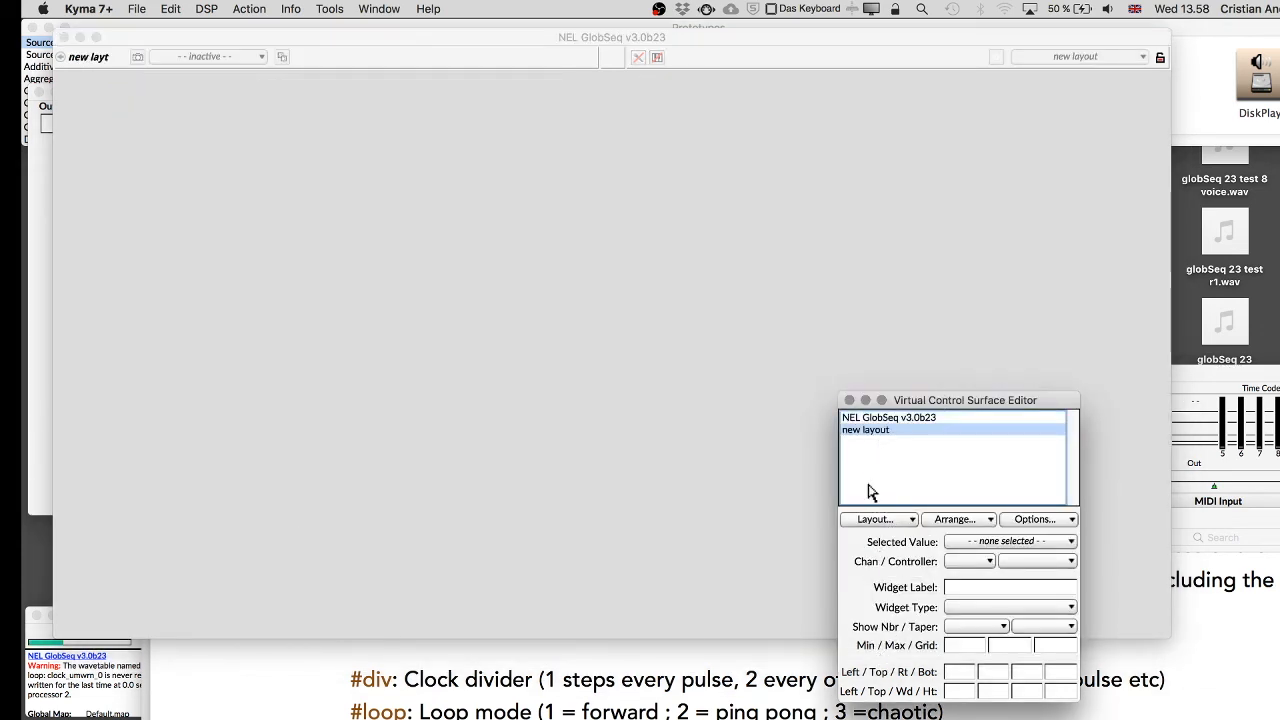
{"action": "left_click", "coordinate": [871, 517]}
{"action": "left_click", "coordinate": [871, 544]}
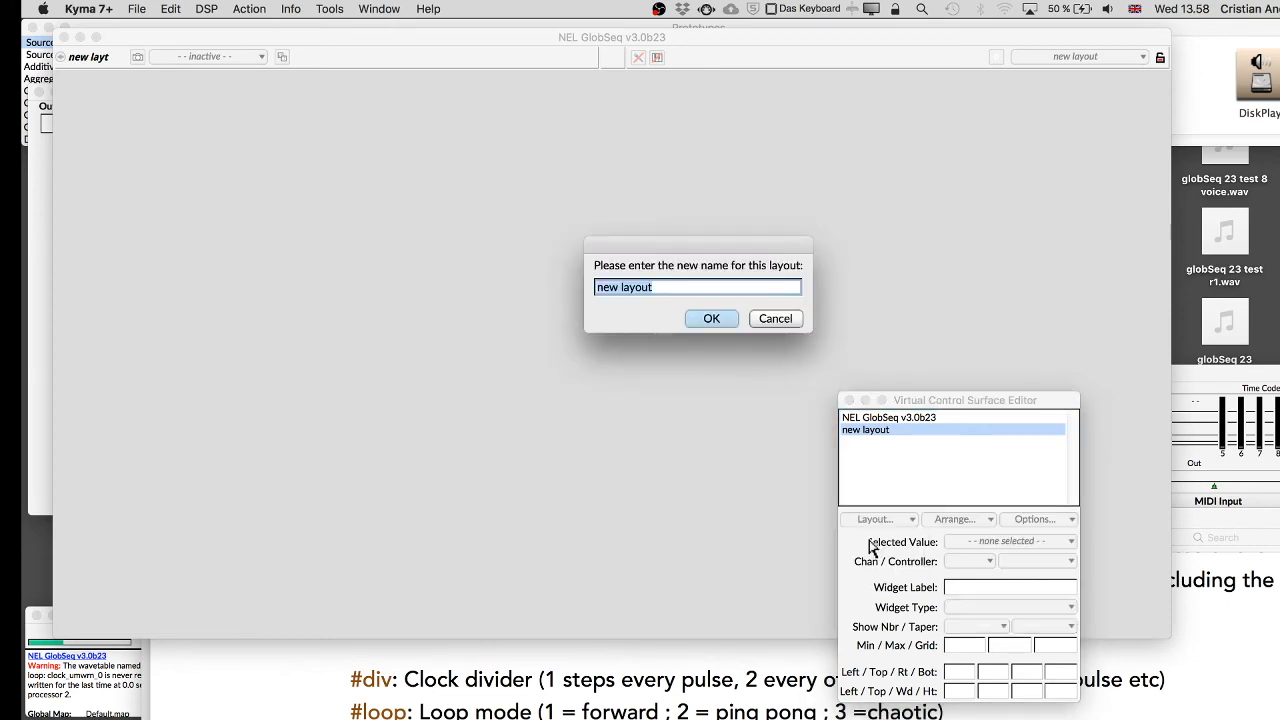
{"action": "type", "text": "VCS des"}
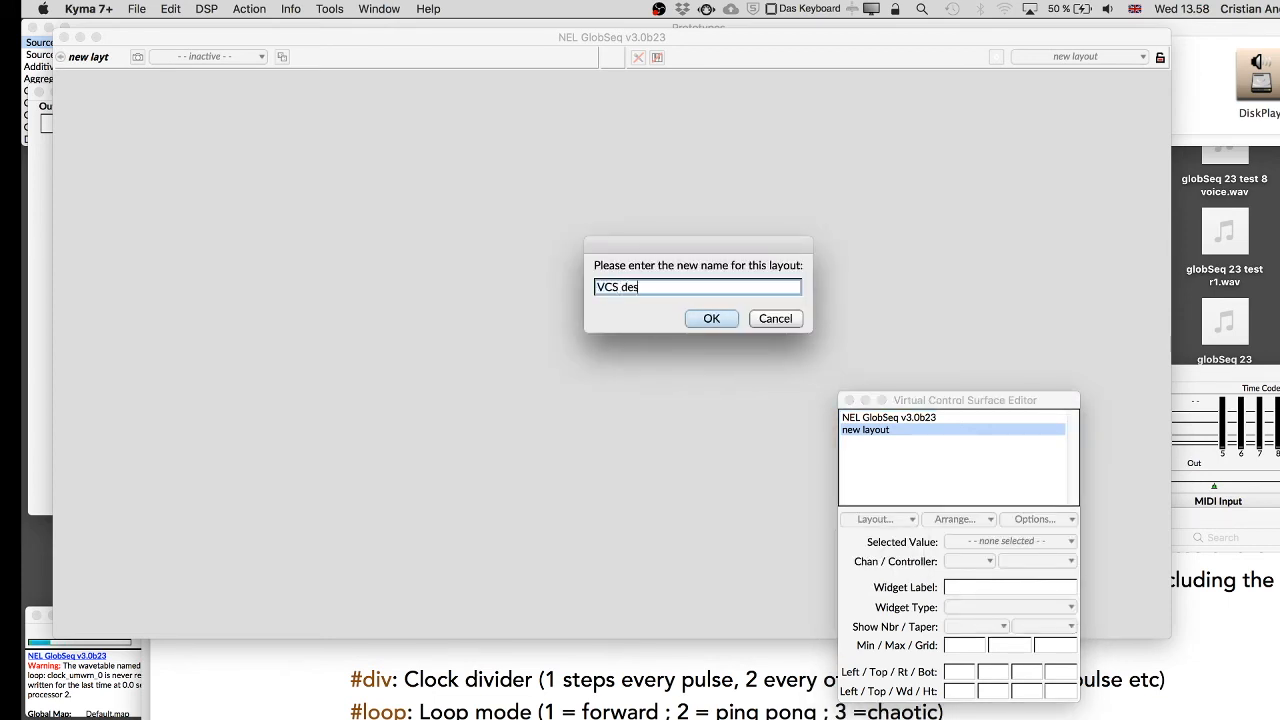
{"action": "left_click", "coordinate": [714, 321]}
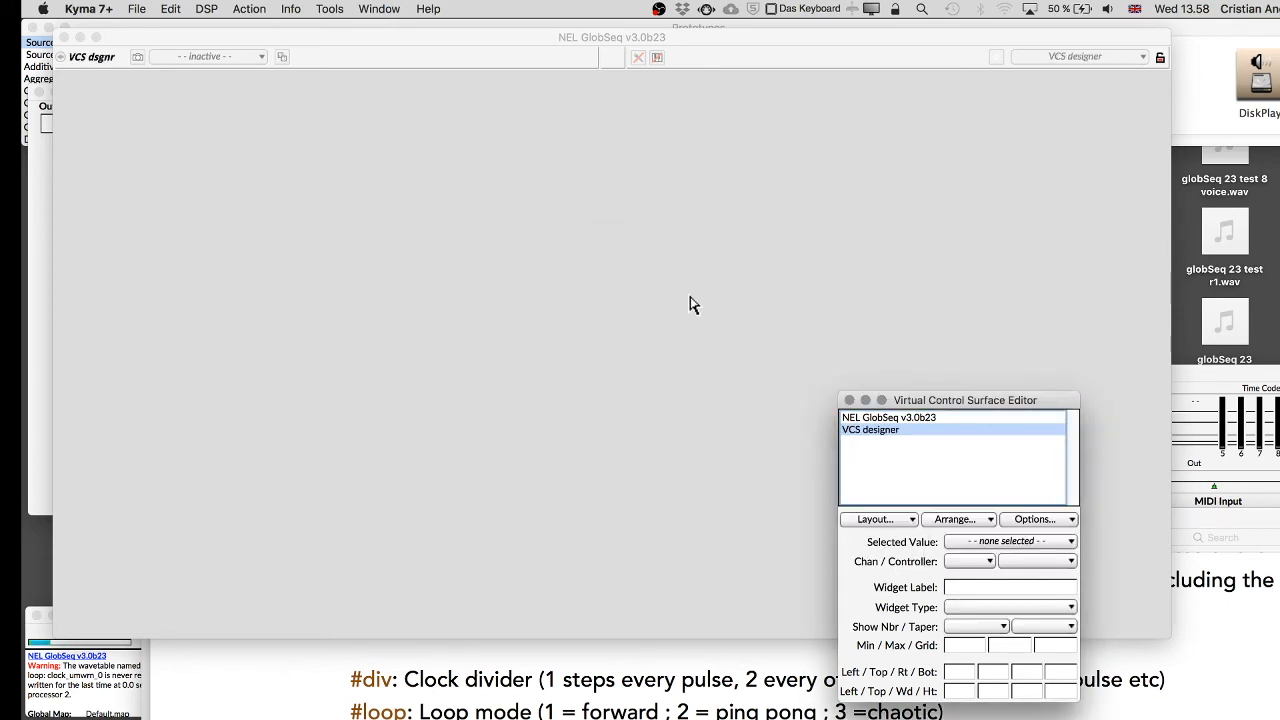
Paste the eight Gate faders into the VCS designer layout and close the surface editor.
{"action": "left_click", "coordinate": [577, 292]}
{"action": "key", "text": "super+v"}
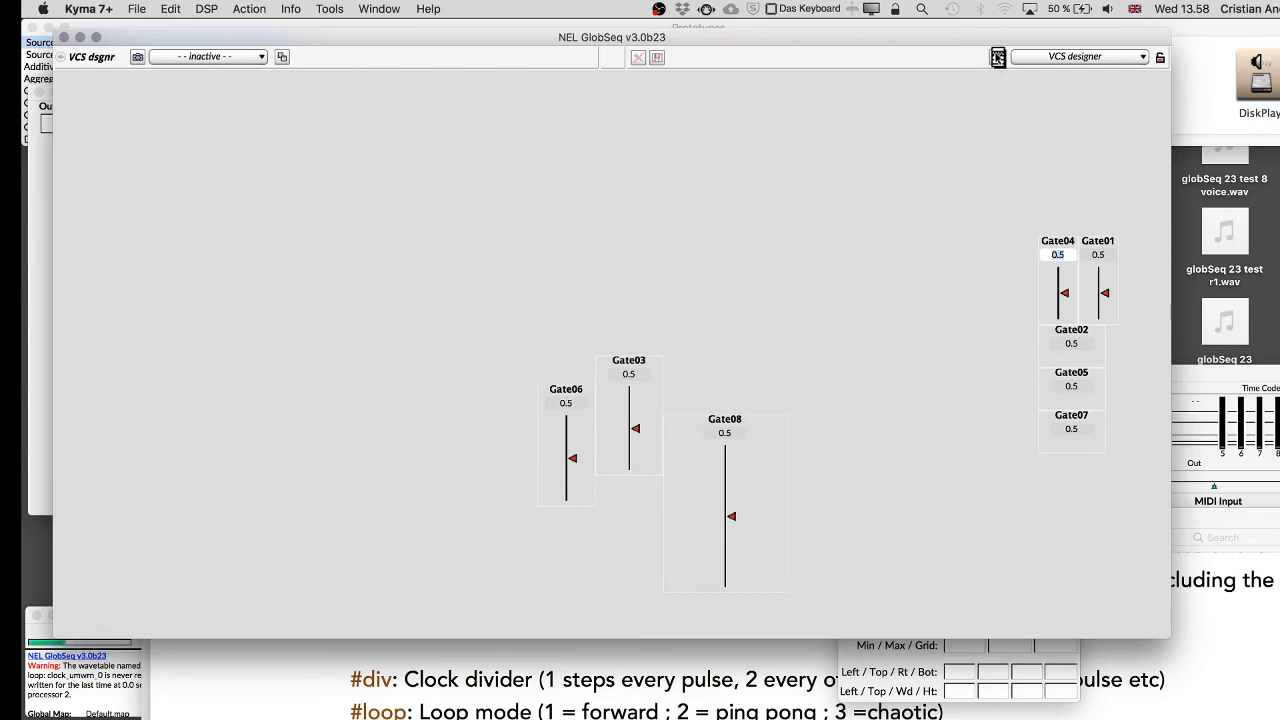
{"action": "left_click", "coordinate": [895, 678]}
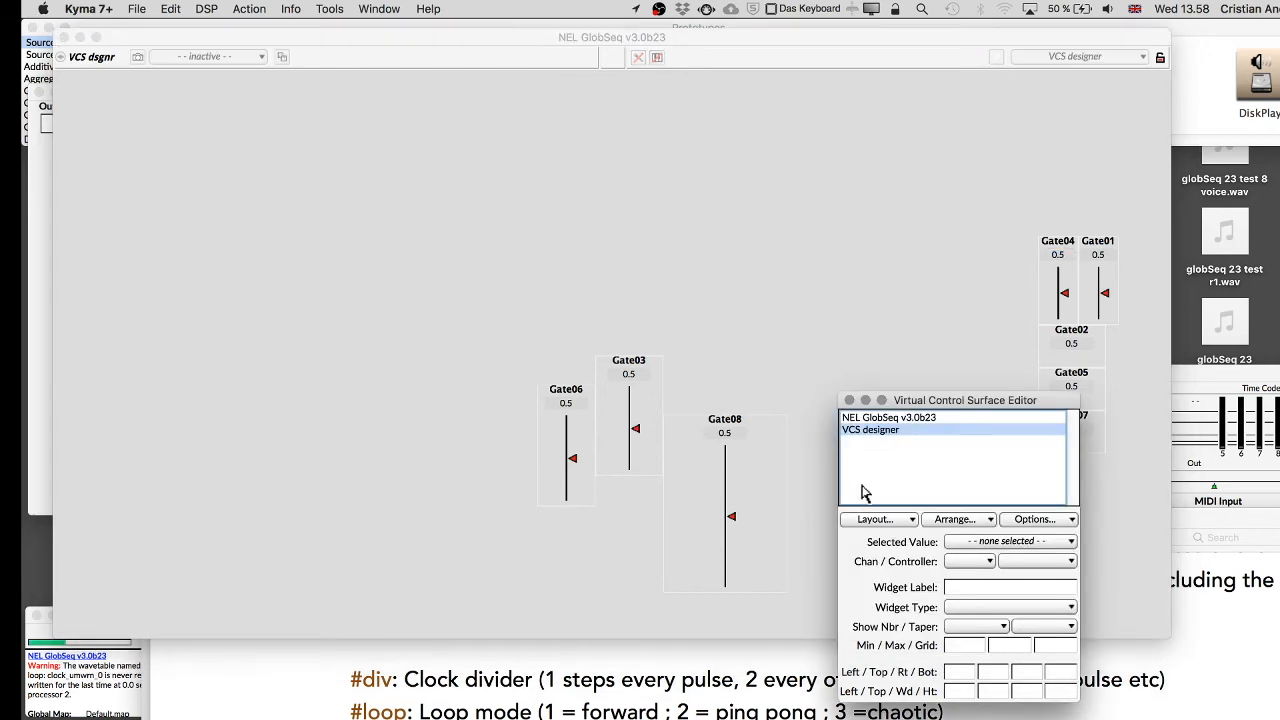
{"action": "left_click", "coordinate": [849, 400]}
{"action": "left_click", "coordinate": [665, 315]}
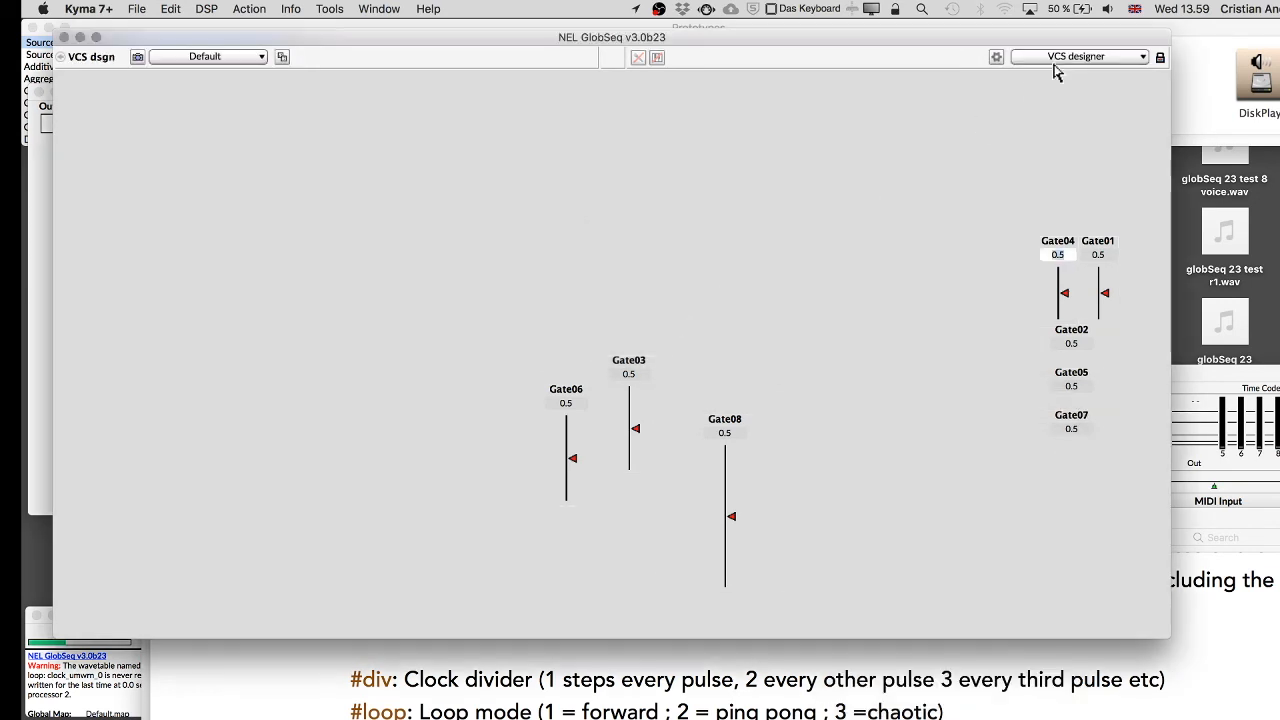
Enable automatic widget resizing with window size and shrink the control surface window.
{"action": "left_click", "coordinate": [996, 58]}
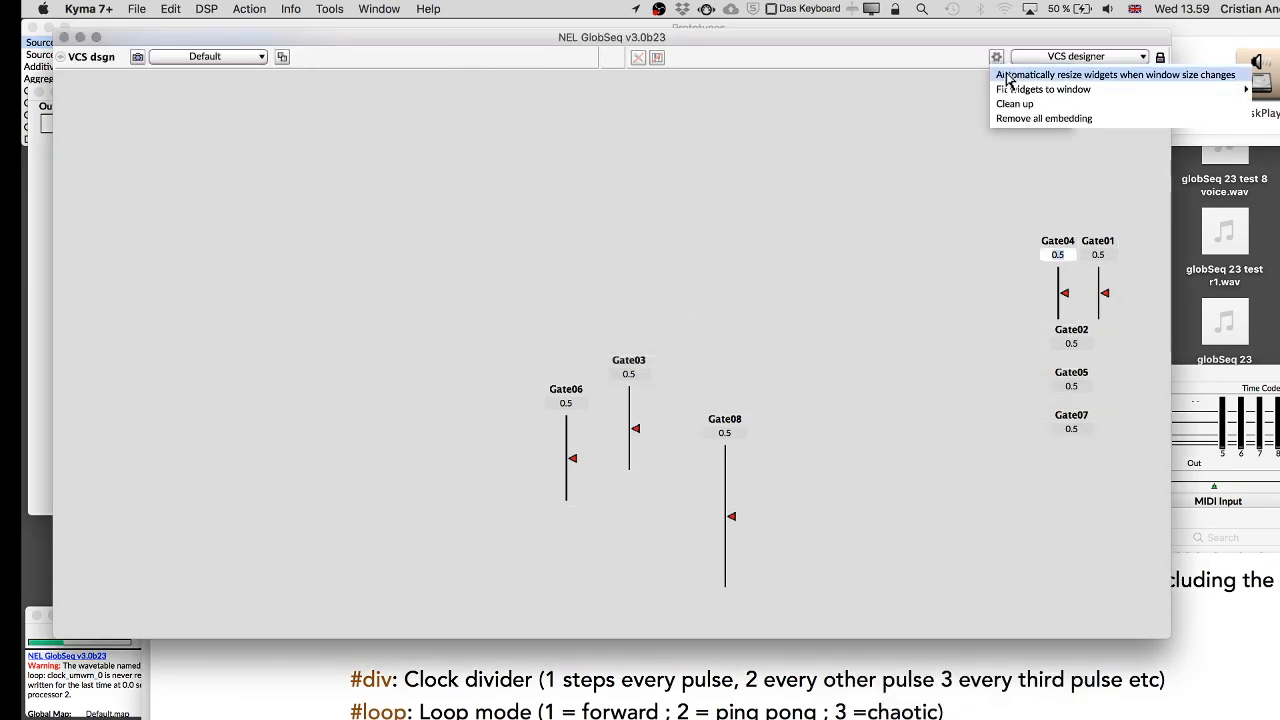
{"action": "left_click", "coordinate": [1007, 77]}
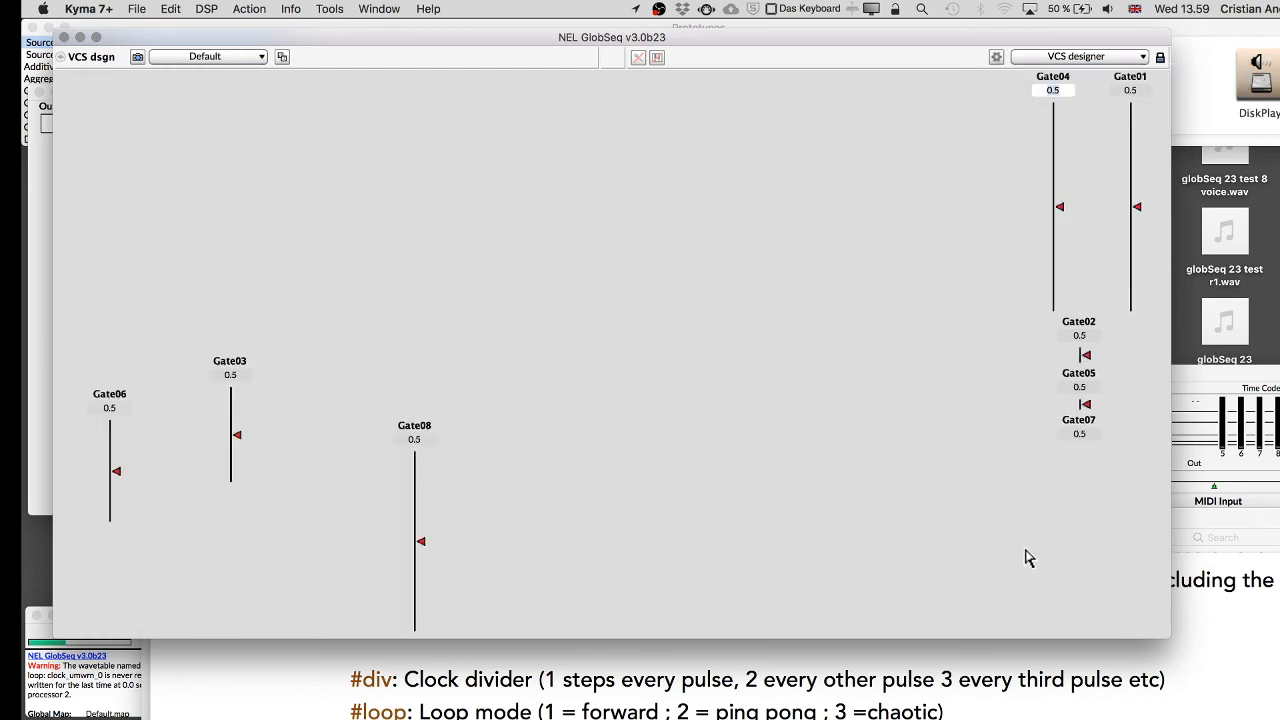
{"action": "left_click_drag", "start_coordinate": [1160, 630], "coordinate": [604, 307]}
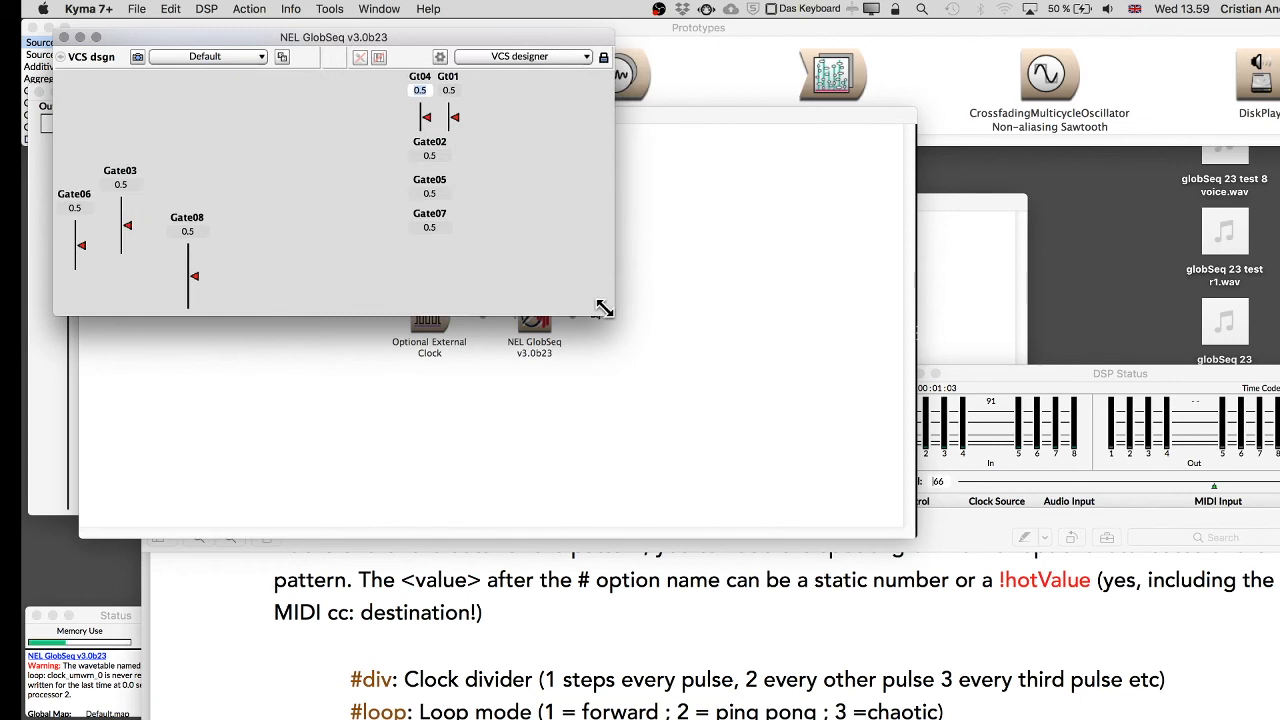
Clean up the Gate faders into a layout of 8 columns.
{"action": "left_click_drag", "start_coordinate": [473, 45], "coordinate": [733, 72]}
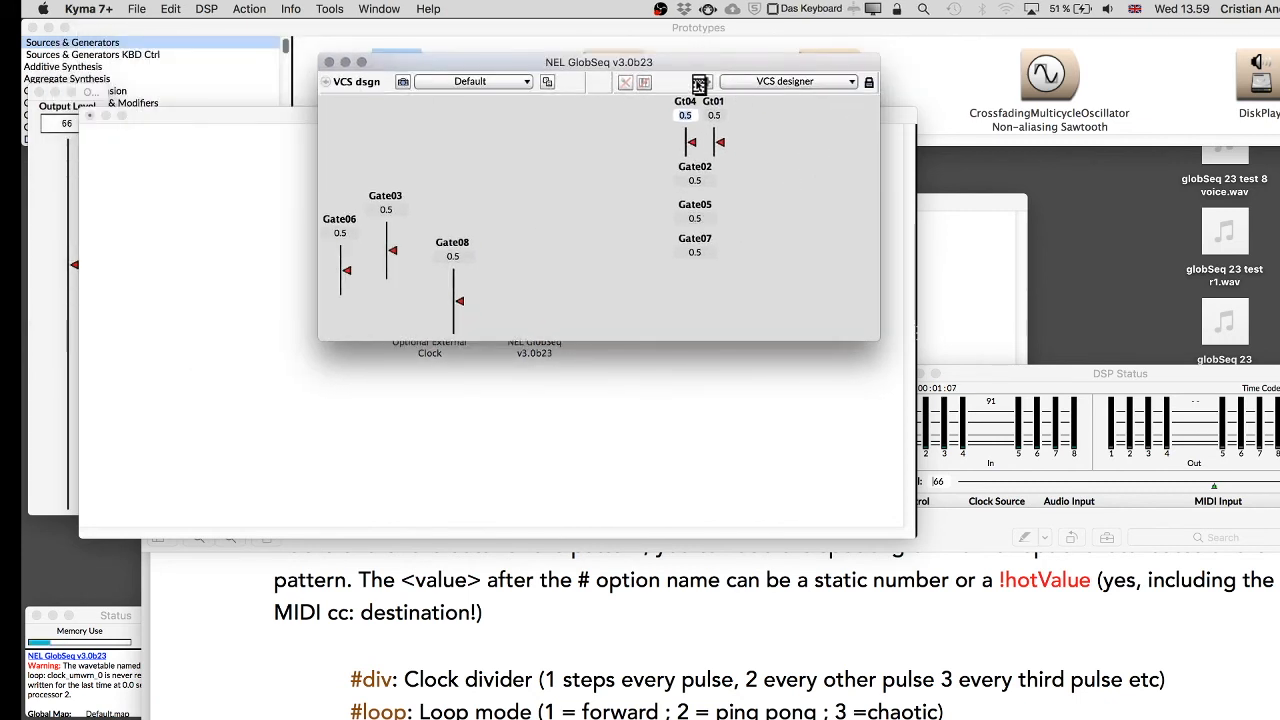
{"action": "left_click", "coordinate": [703, 82]}
{"action": "left_click", "coordinate": [722, 128]}
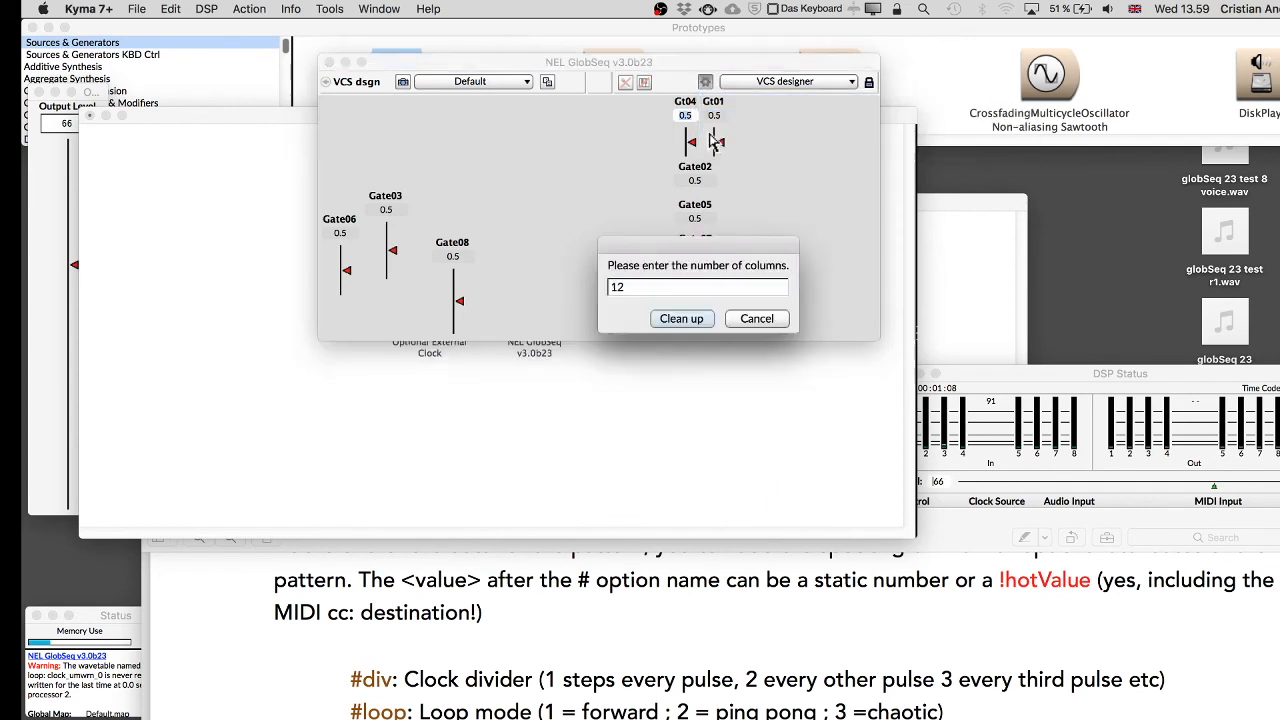
{"action": "left_click", "coordinate": [684, 319]}
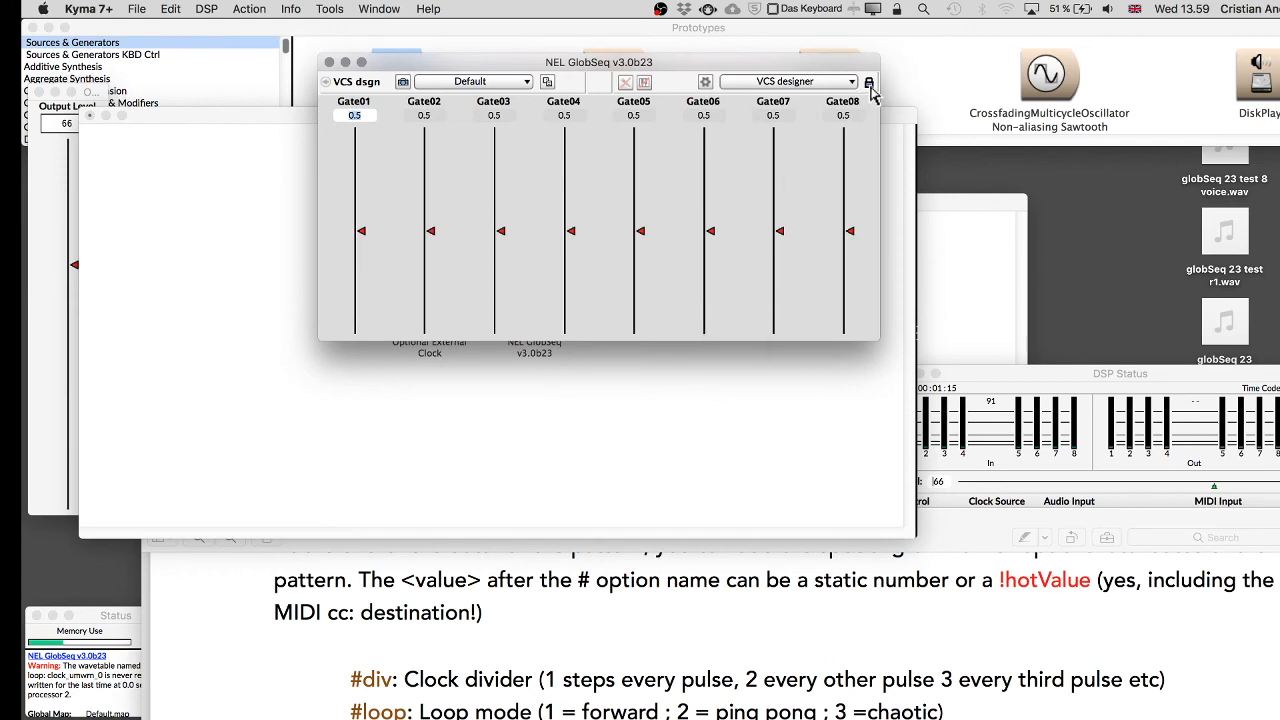
Turn off automatic widget resizing and enlarge the control surface window.
{"action": "left_click", "coordinate": [705, 80]}
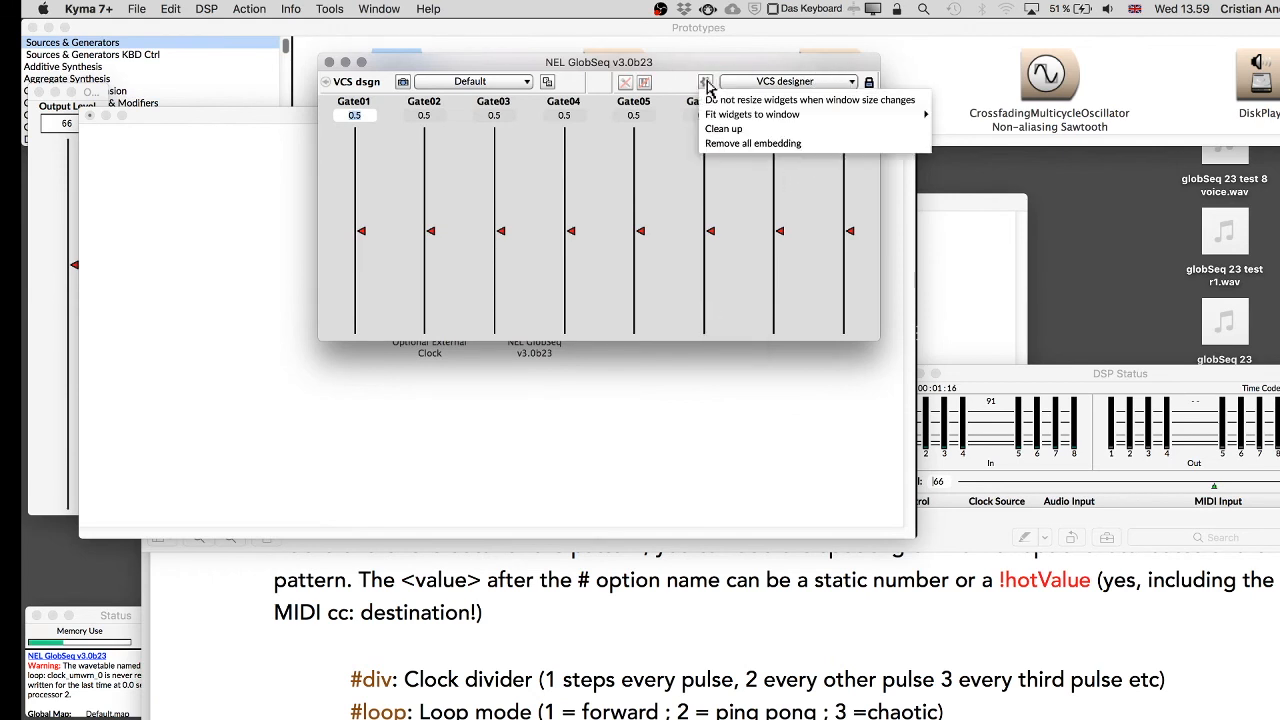
{"action": "left_click", "coordinate": [712, 101]}
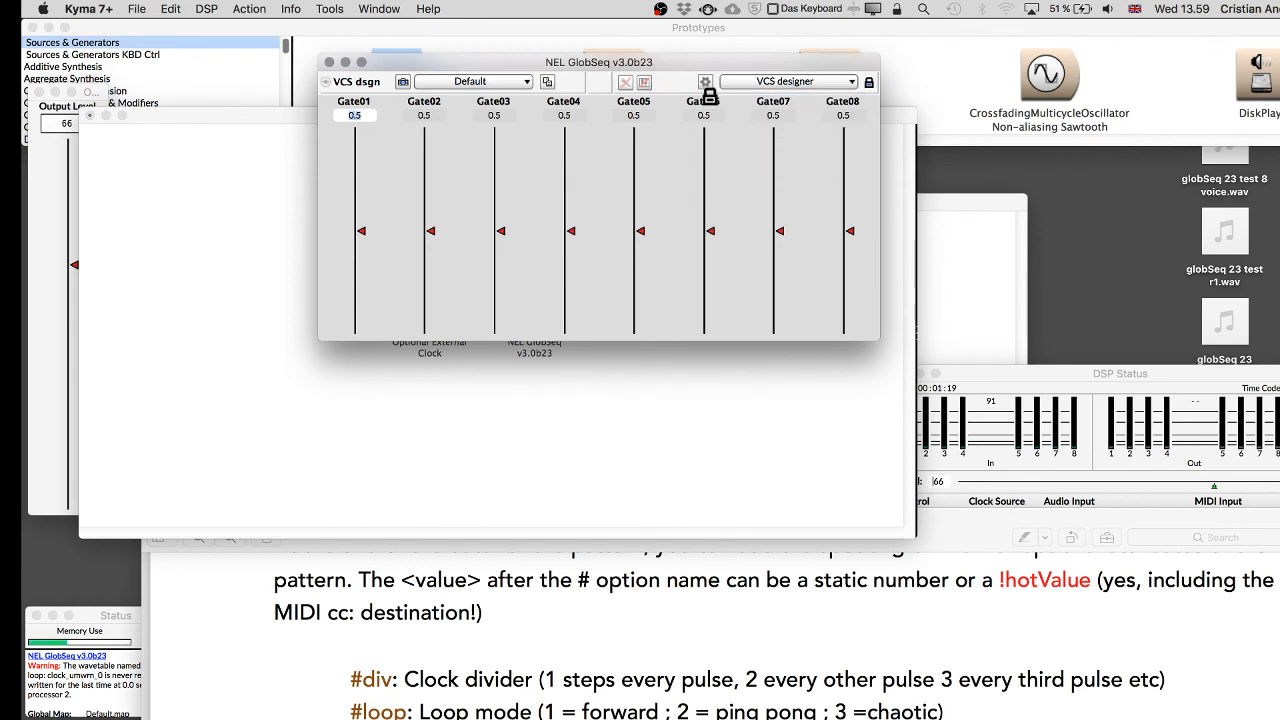
{"action": "left_click_drag", "start_coordinate": [873, 332], "coordinate": [1203, 700]}
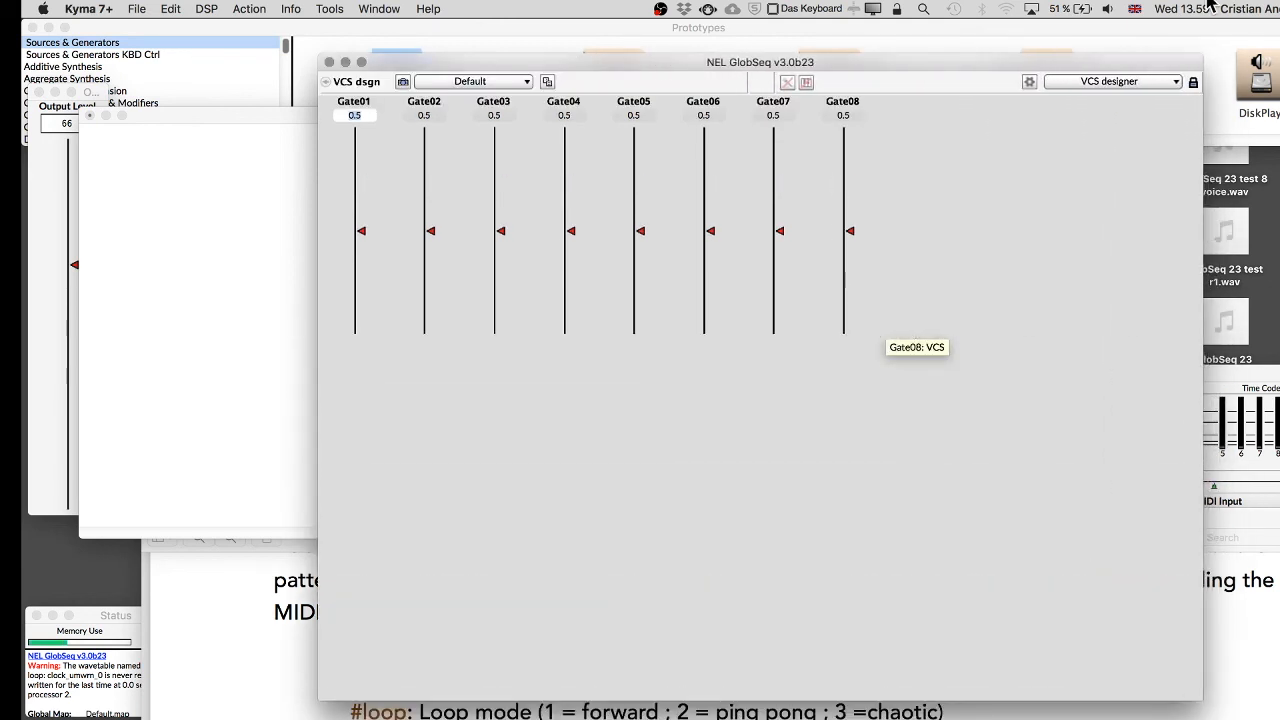
Open the Virtual Control Surface Editor, select the eight Gate faders and change their widget type to Toggle (fill).
{"action": "left_click", "coordinate": [1196, 84]}
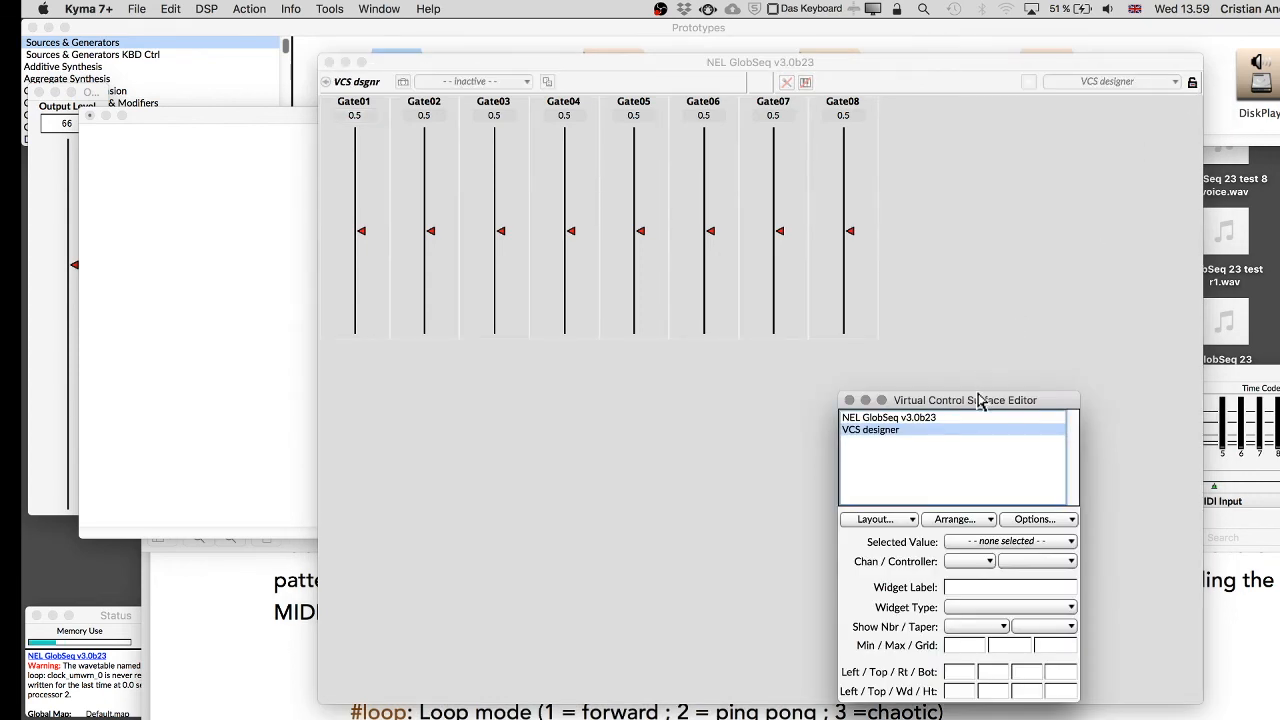
{"action": "left_click", "coordinate": [964, 225]}
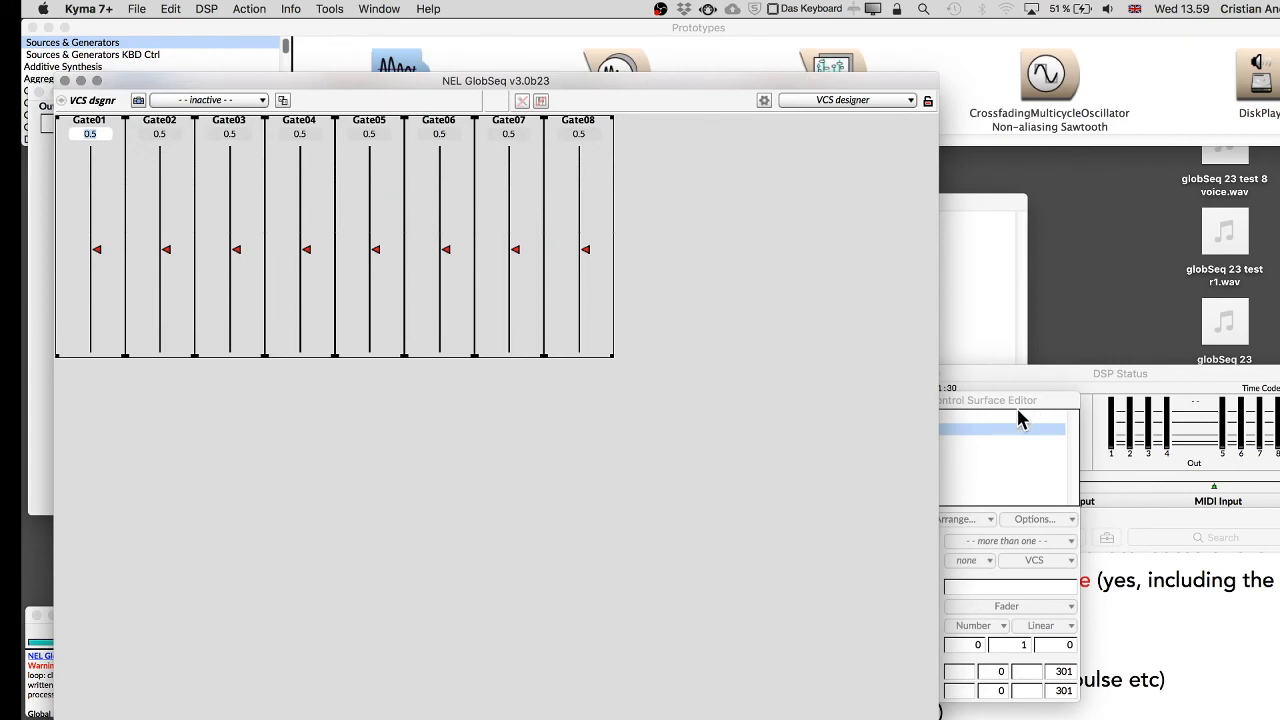
{"action": "left_click_drag", "start_coordinate": [1020, 402], "coordinate": [1236, 30]}
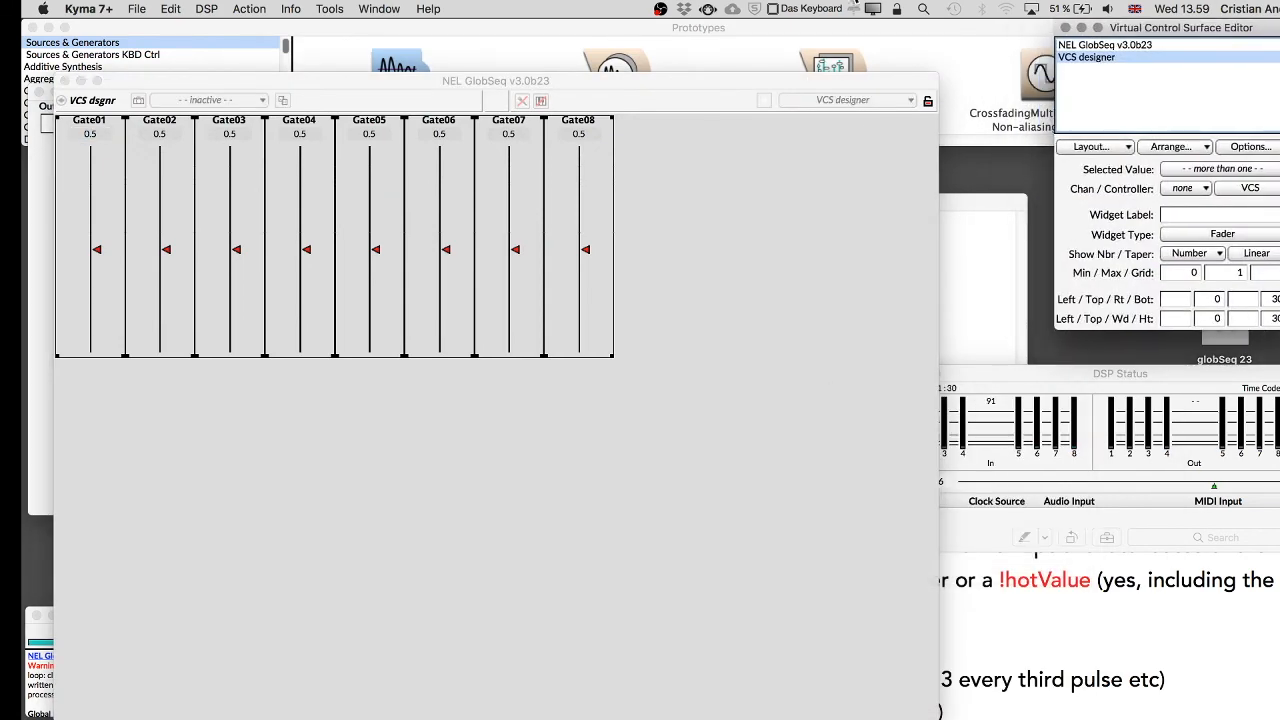
{"action": "left_click_drag", "start_coordinate": [715, 90], "coordinate": [862, 66]}
{"action": "left_click_drag", "start_coordinate": [1220, 40], "coordinate": [1092, 38]}
{"action": "left_click", "coordinate": [1087, 238]}
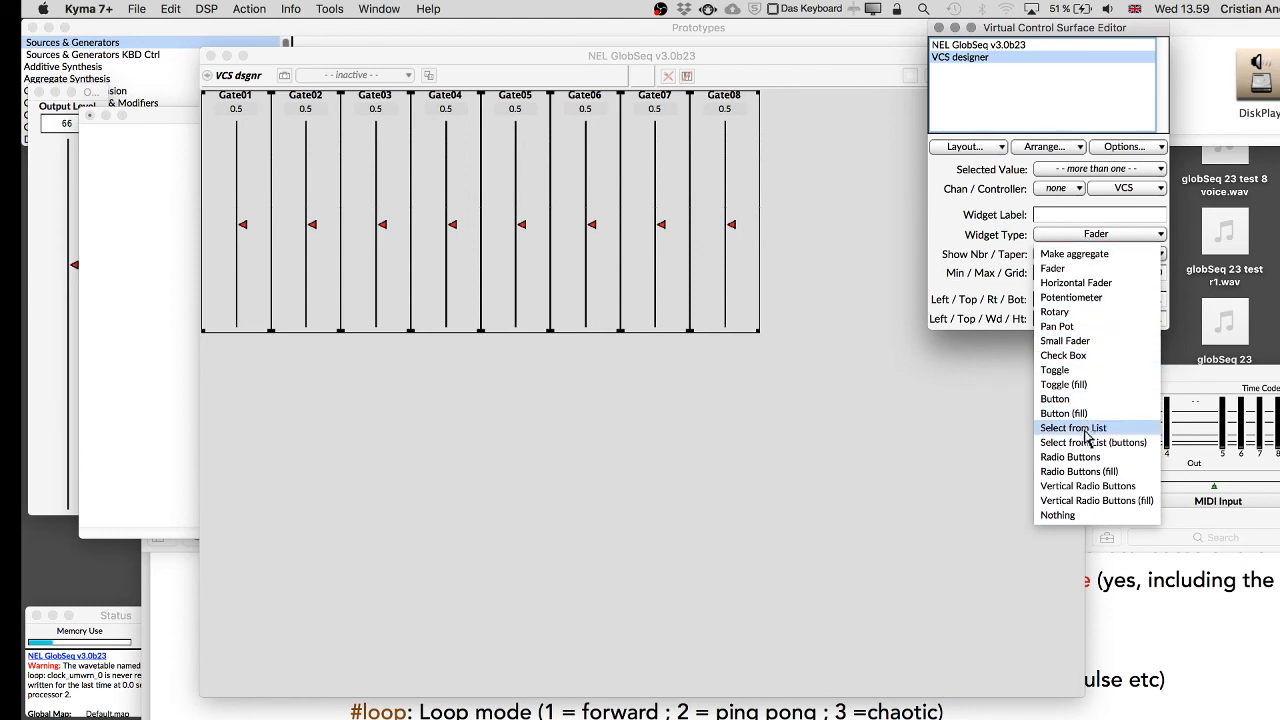
{"action": "left_click", "coordinate": [1063, 384]}
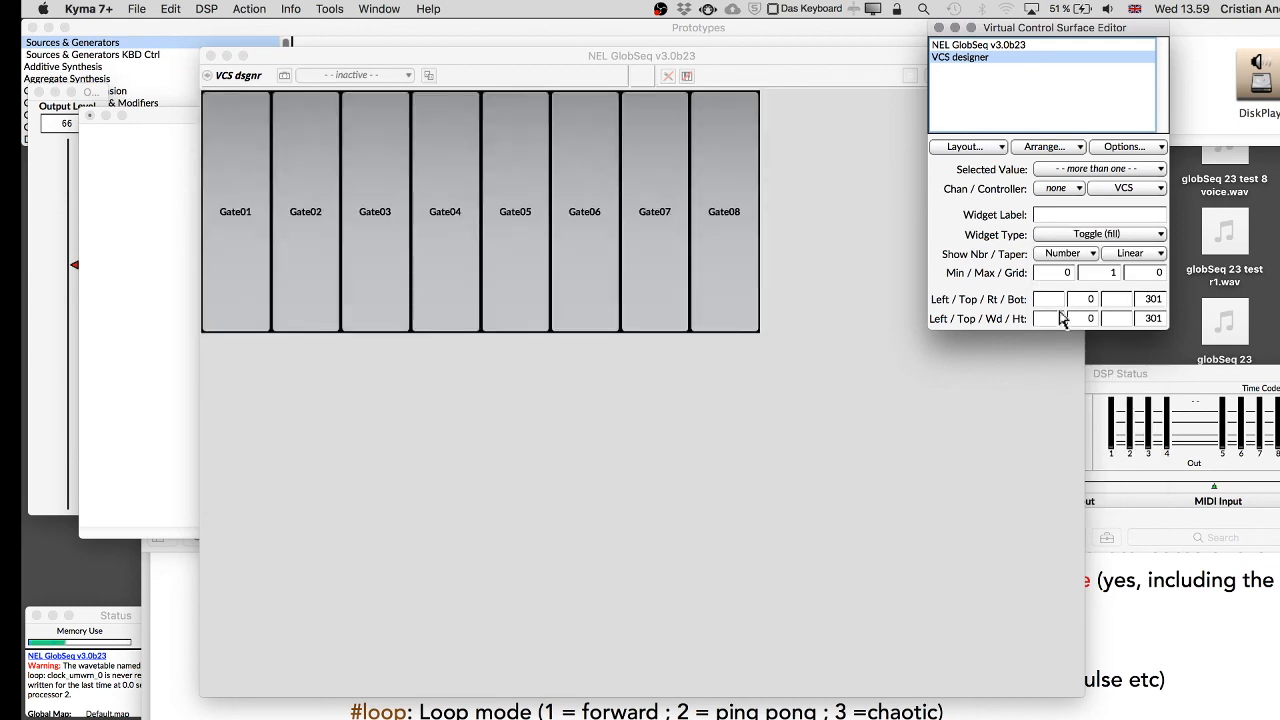
Set the control color of the selected Gate toggles to Green.
{"action": "left_click", "coordinate": [1113, 145]}
{"action": "mouse_move", "coordinate": [1105, 290]}
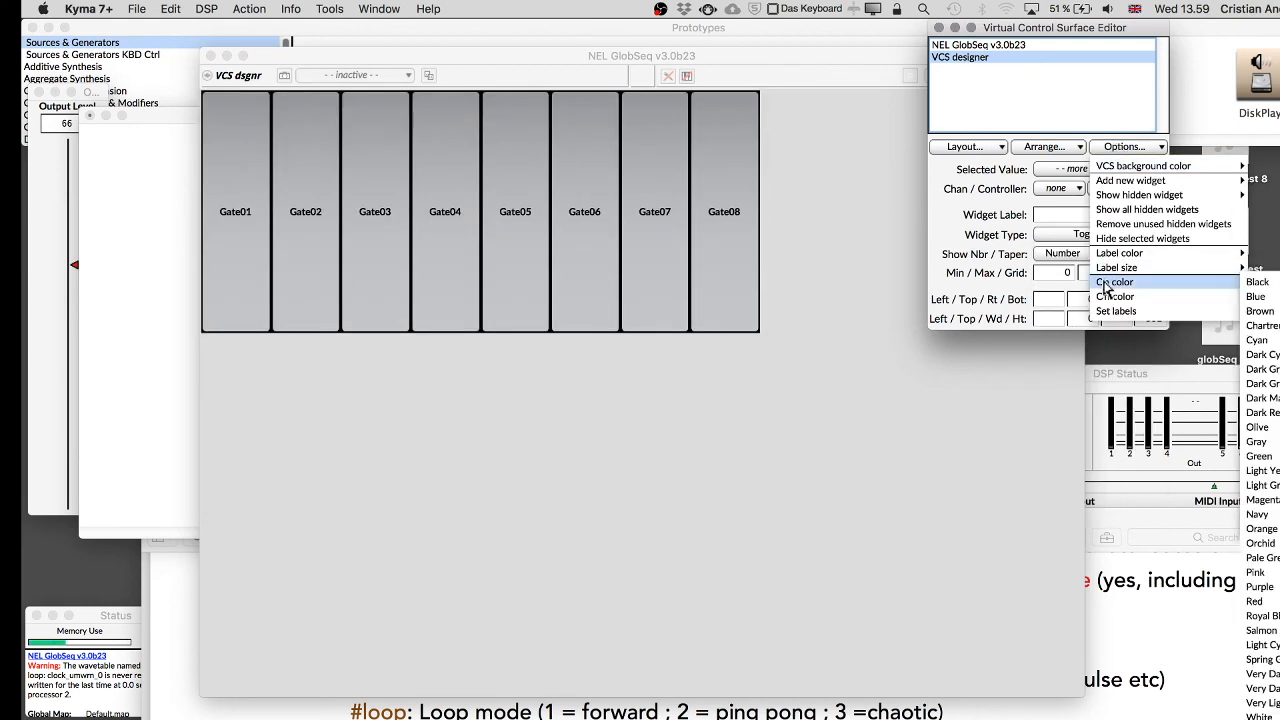
{"action": "left_click", "coordinate": [1258, 456]}
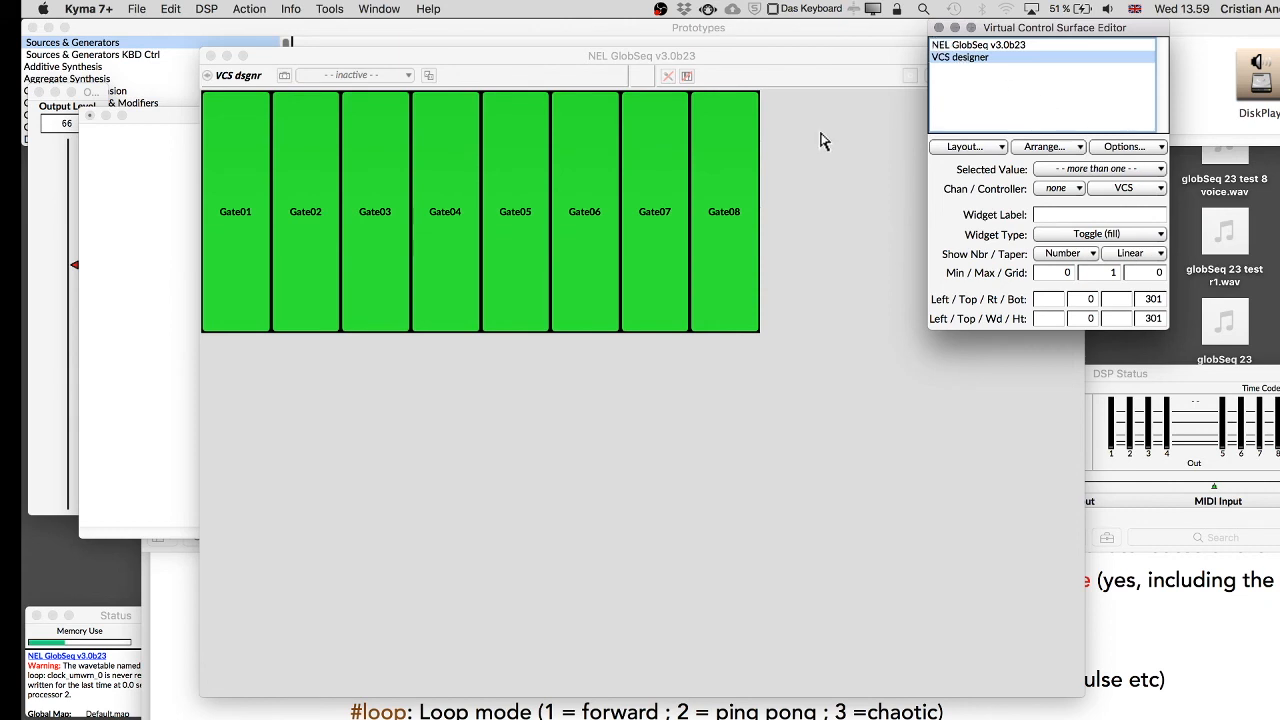
Shrink the Gate toggles to a short row about 43 pixels high and select them all.
{"action": "left_click", "coordinate": [749, 290]}
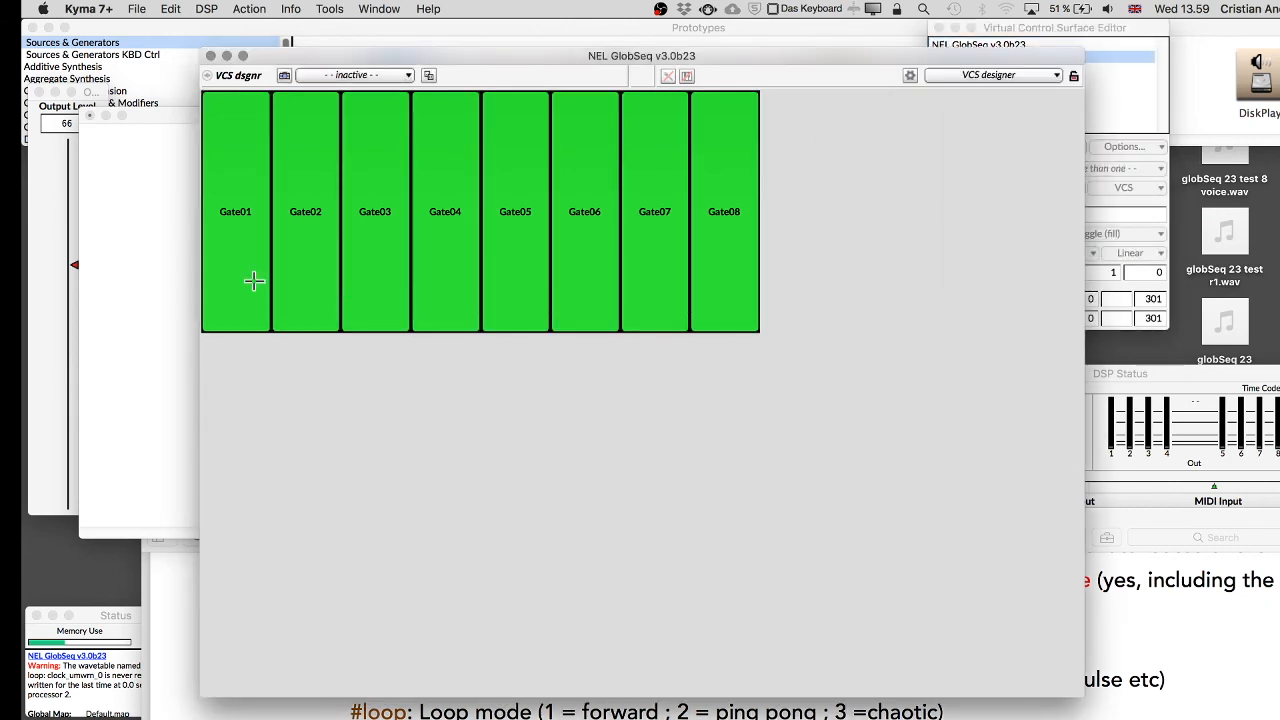
{"action": "left_click_drag", "start_coordinate": [269, 329], "coordinate": [272, 123]}
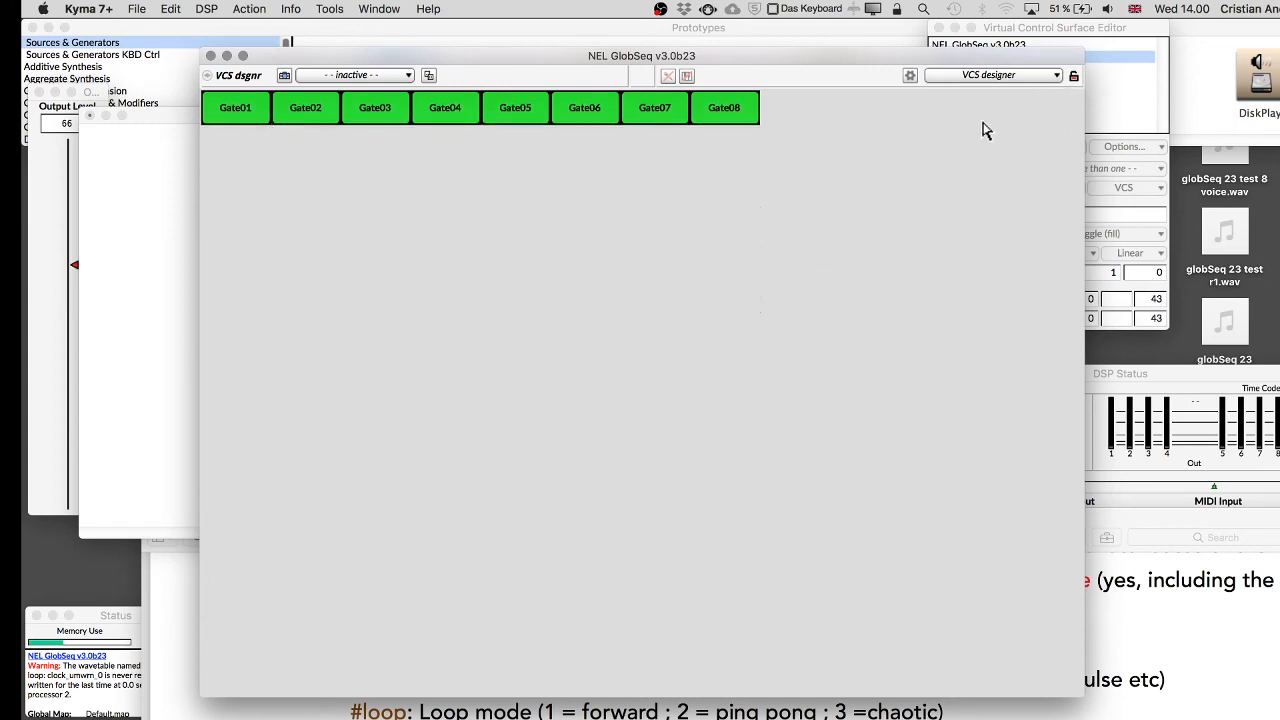
{"action": "left_click", "coordinate": [840, 197]}
{"action": "left_click_drag", "start_coordinate": [829, 210], "coordinate": [253, 107]}
{"action": "left_click_drag", "start_coordinate": [1006, 60], "coordinate": [977, 96]}
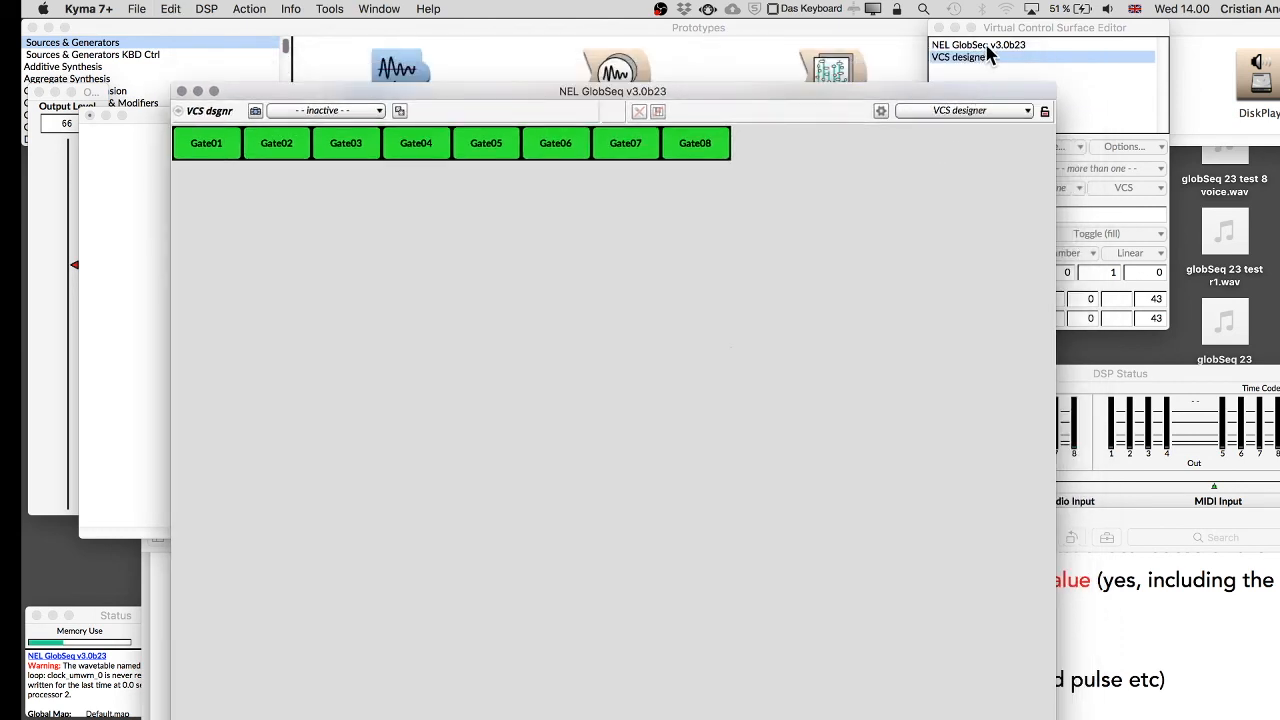
Switch to the NEL GlobSeq v3.0b23 layout and move the row of Gate toggles just below the Stage buttons.
{"action": "left_click", "coordinate": [986, 46]}
{"action": "left_click", "coordinate": [664, 321]}
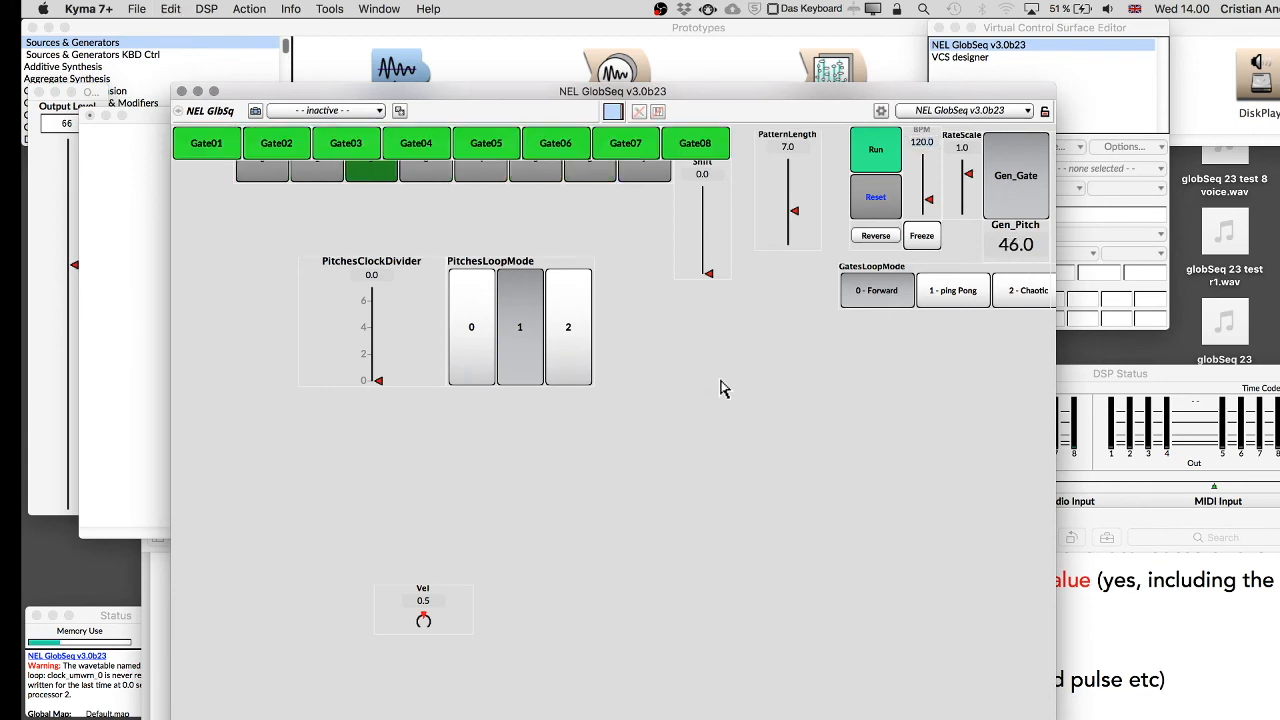
{"action": "mouse_move", "coordinate": [617, 145]}
{"action": "left_mouse_down"}
{"action": "mouse_move", "coordinate": [617, 205]}
{"action": "mouse_move", "coordinate": [620, 128]}
{"action": "left_mouse_up"}
{"action": "left_click_drag", "start_coordinate": [740, 133], "coordinate": [278, 140]}
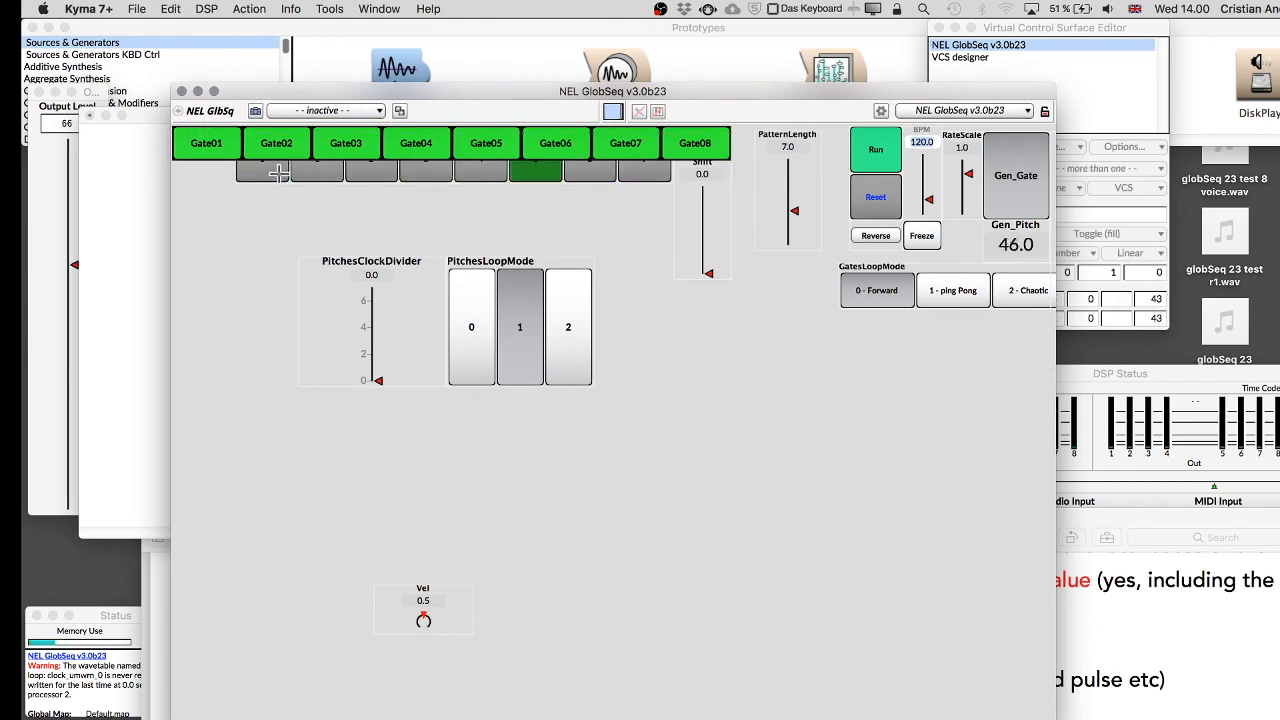
{"action": "left_click_drag", "start_coordinate": [275, 143], "coordinate": [275, 203]}
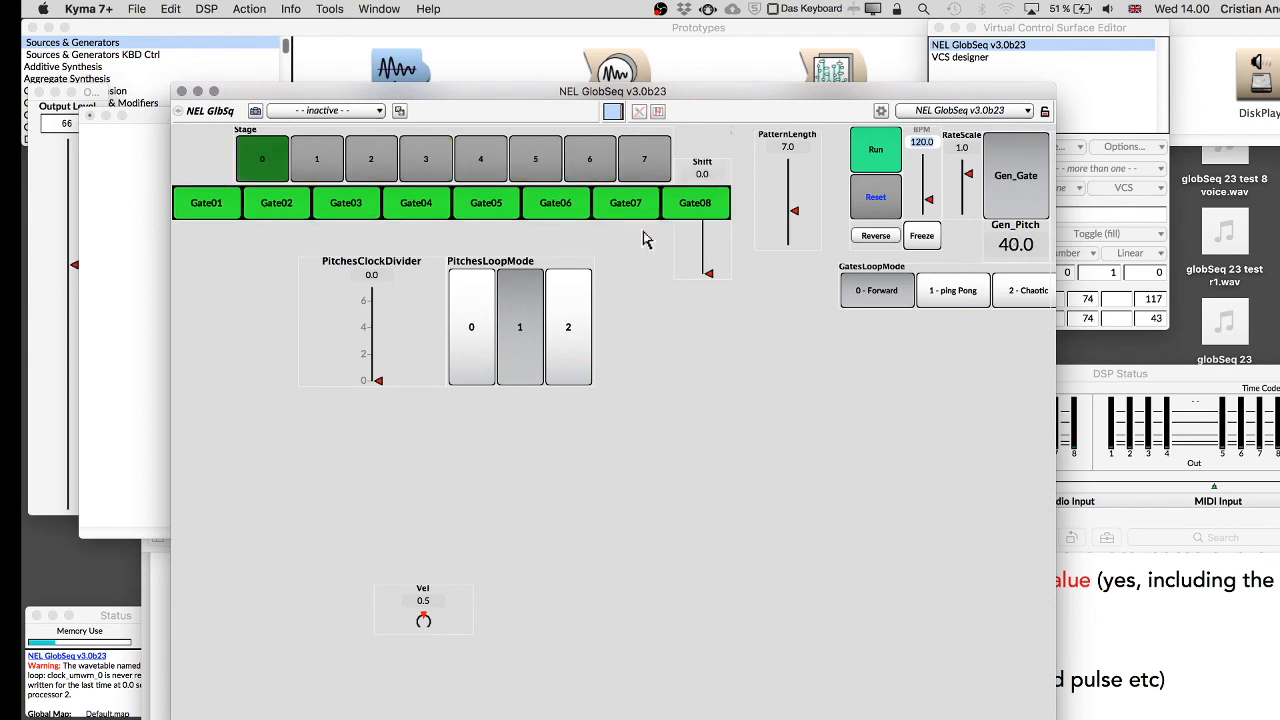
Move the Shift fader below PatternLength, then lock the layout and keep the changes.
{"action": "left_click_drag", "start_coordinate": [706, 237], "coordinate": [786, 338]}
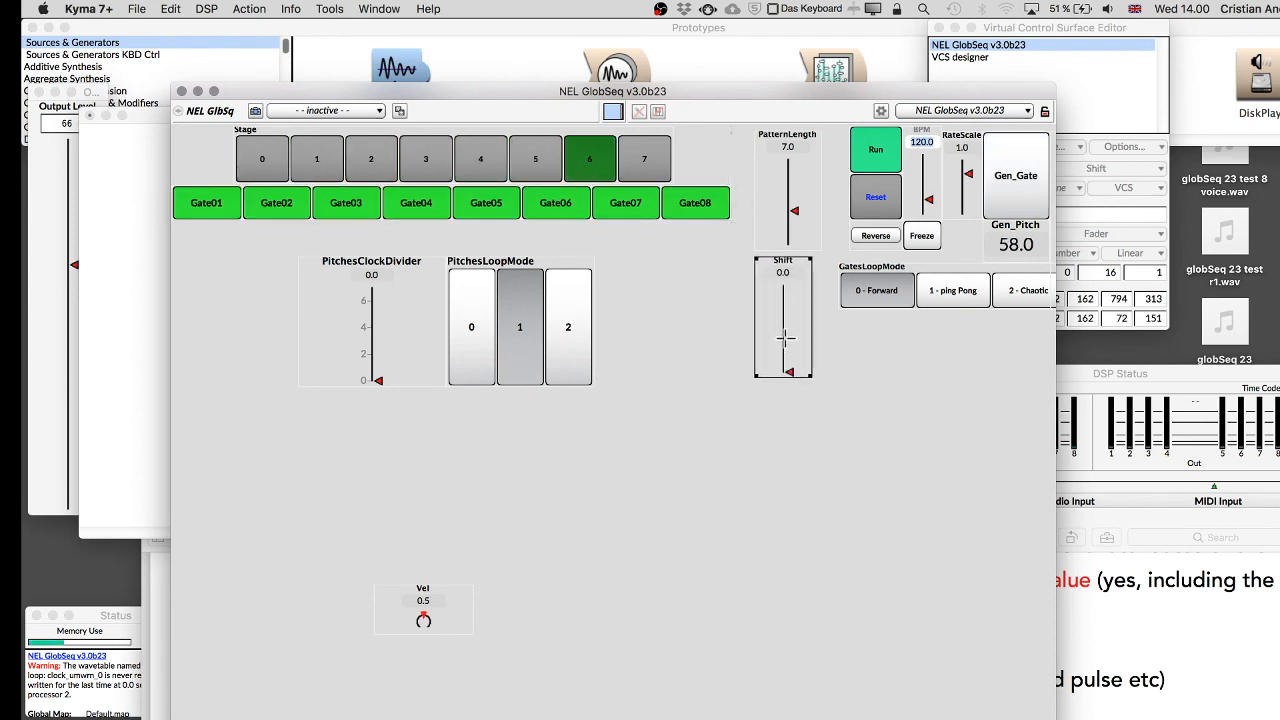
{"action": "left_click", "coordinate": [1045, 111]}
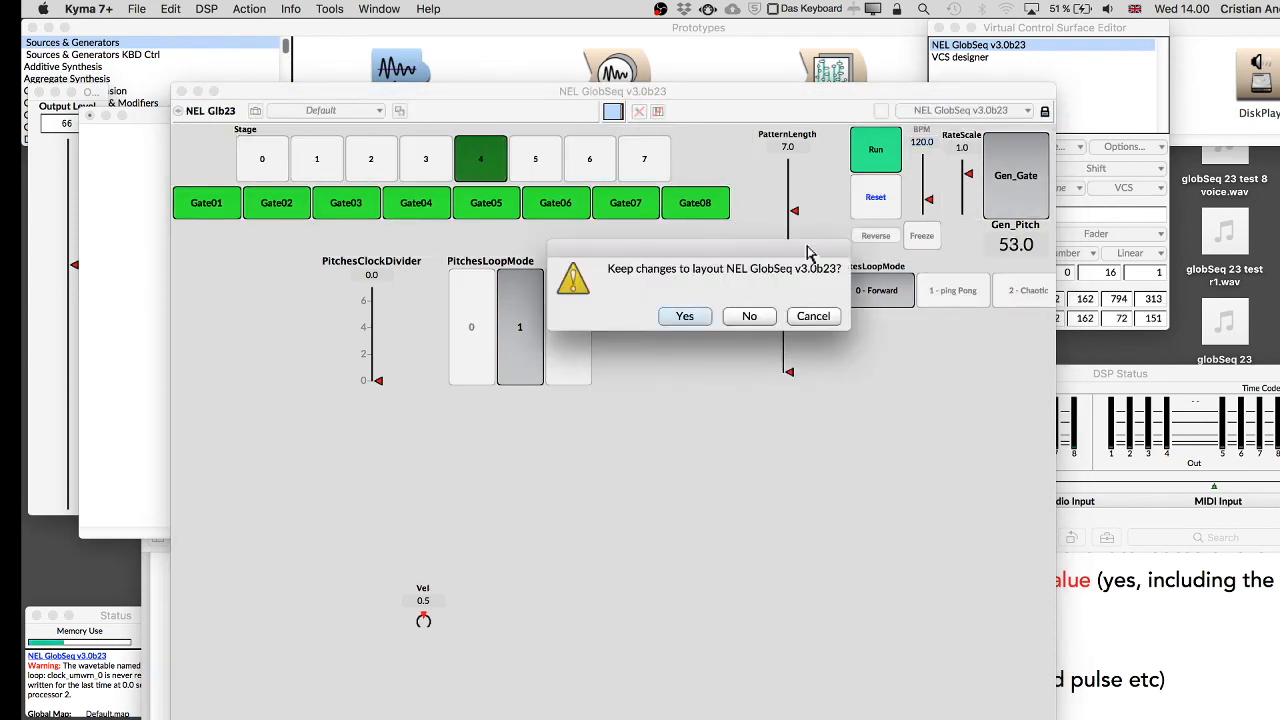
{"action": "left_click", "coordinate": [684, 316]}
Turn off the Gate02, Gate03, Gate06 and Gate07 toggles and set PitchesClockDivider to 2.
{"action": "left_click", "coordinate": [345, 203]}
{"action": "left_click", "coordinate": [278, 203]}
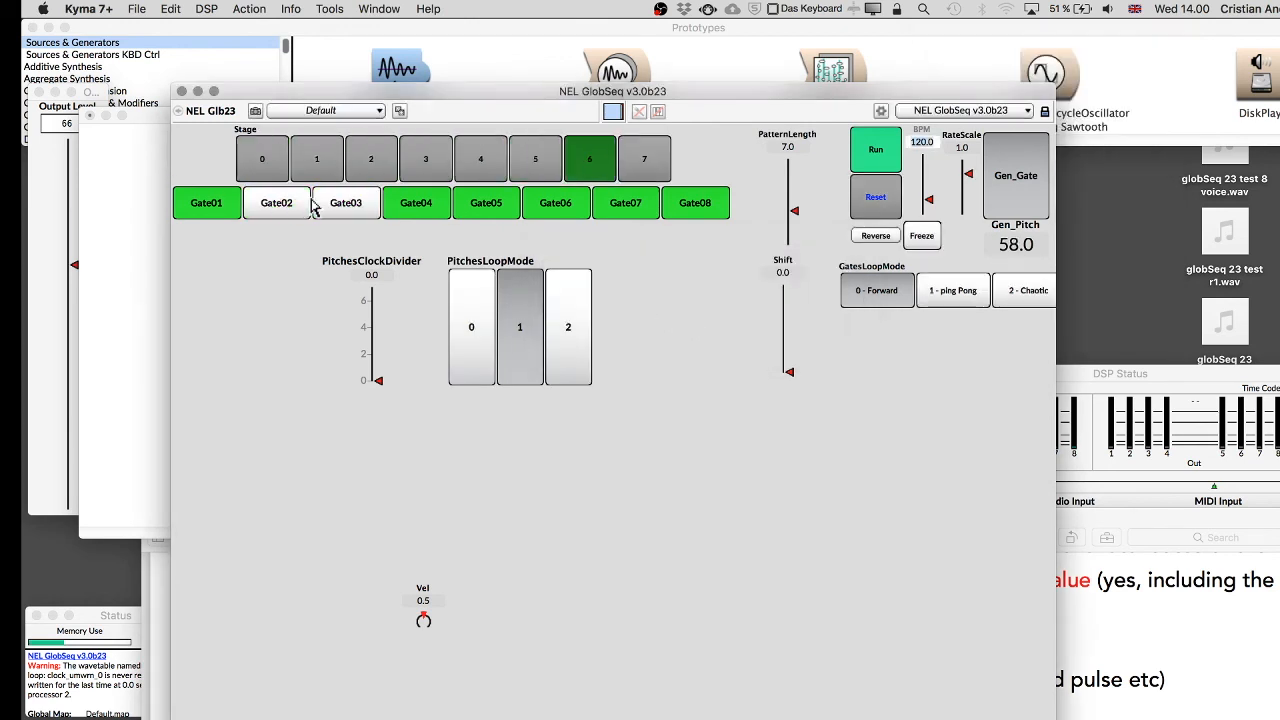
{"action": "left_click", "coordinate": [486, 203]}
{"action": "left_click", "coordinate": [555, 203]}
{"action": "left_click", "coordinate": [628, 205]}
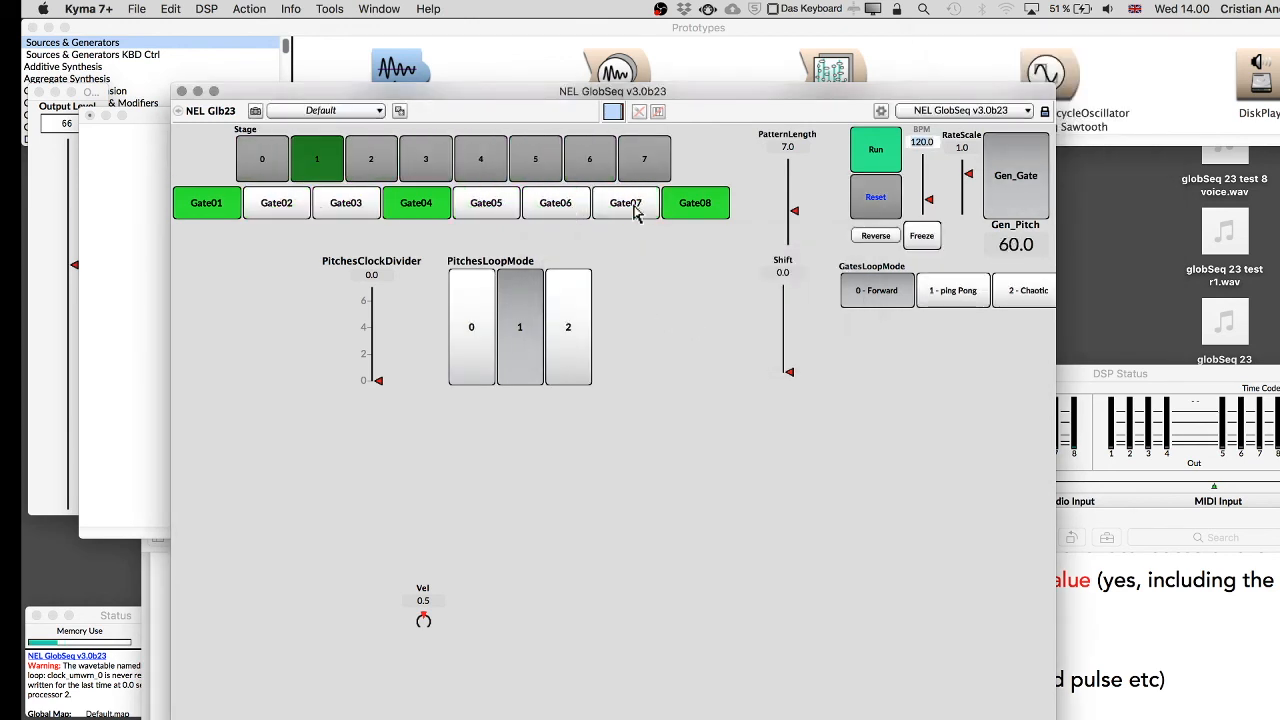
{"action": "left_click", "coordinate": [380, 355]}
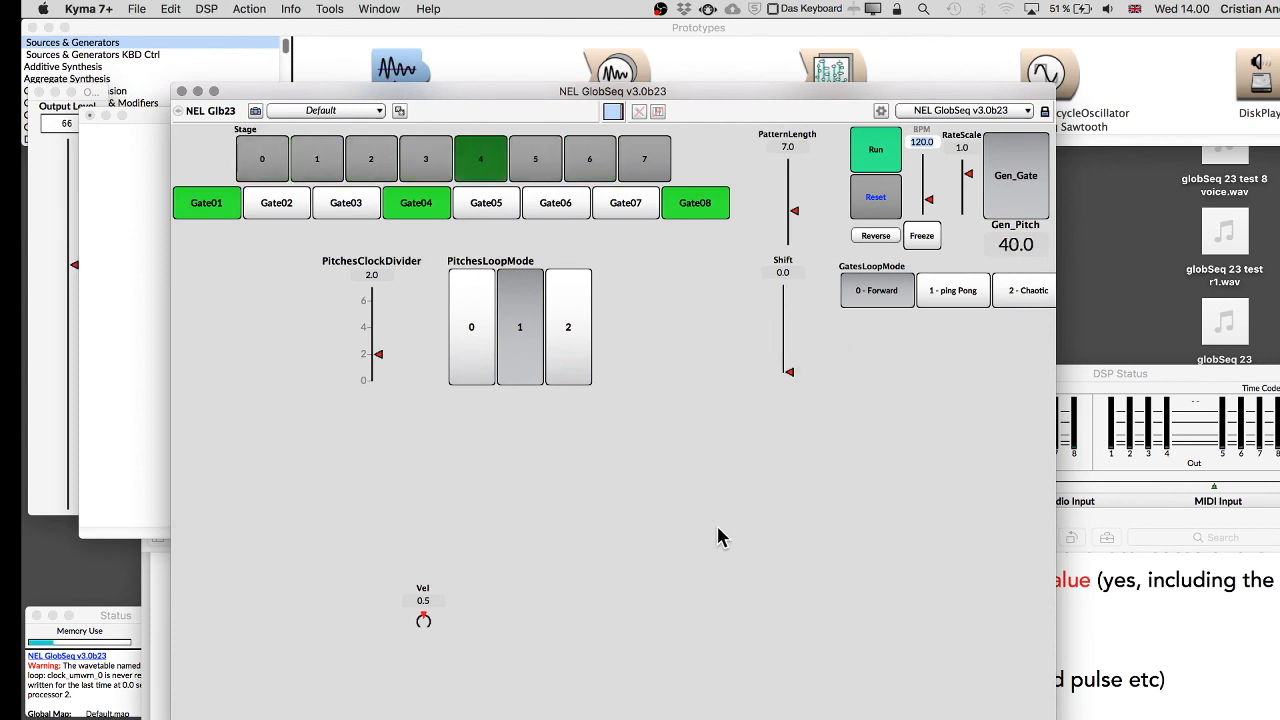
{"action": "left_click", "coordinate": [491, 205]}
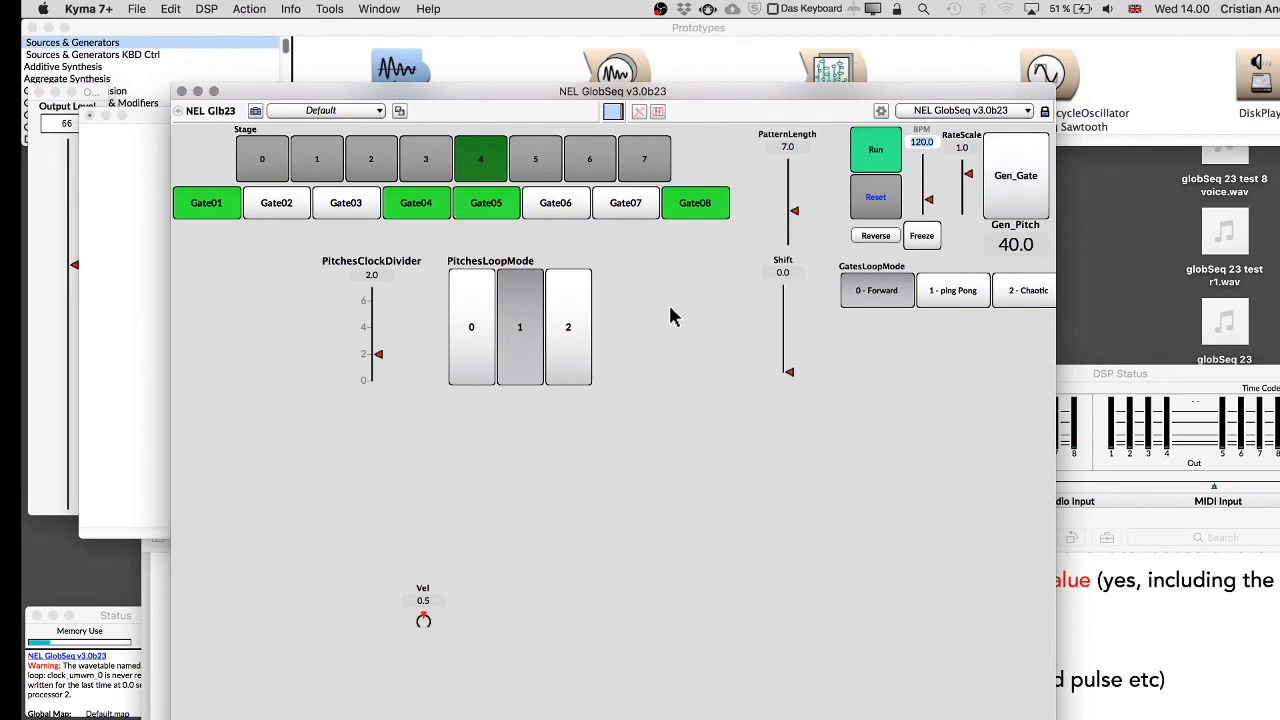
Close the control surface and add an Audible Metronome prototype to the signal flow, mixed with NEL GlobSeq v3.0b23.
{"action": "key", "text": "super+w"}
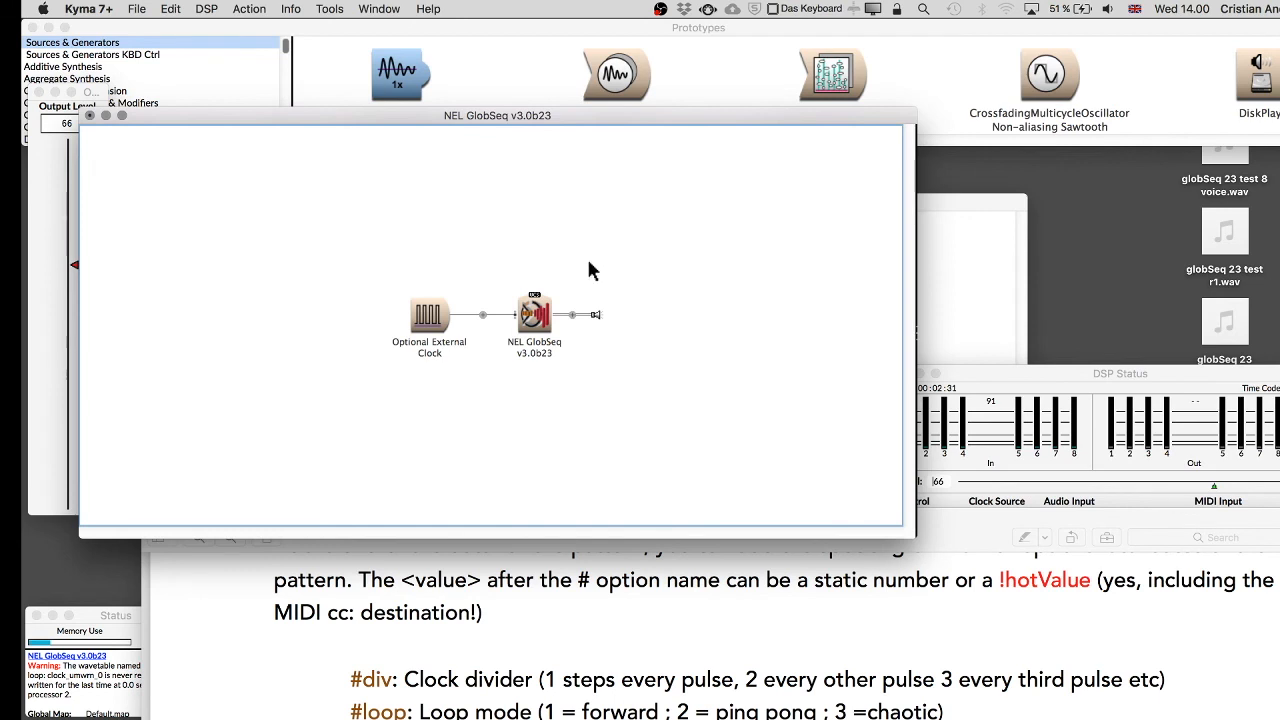
{"action": "left_click", "coordinate": [610, 84]}
{"action": "left_click", "coordinate": [410, 82]}
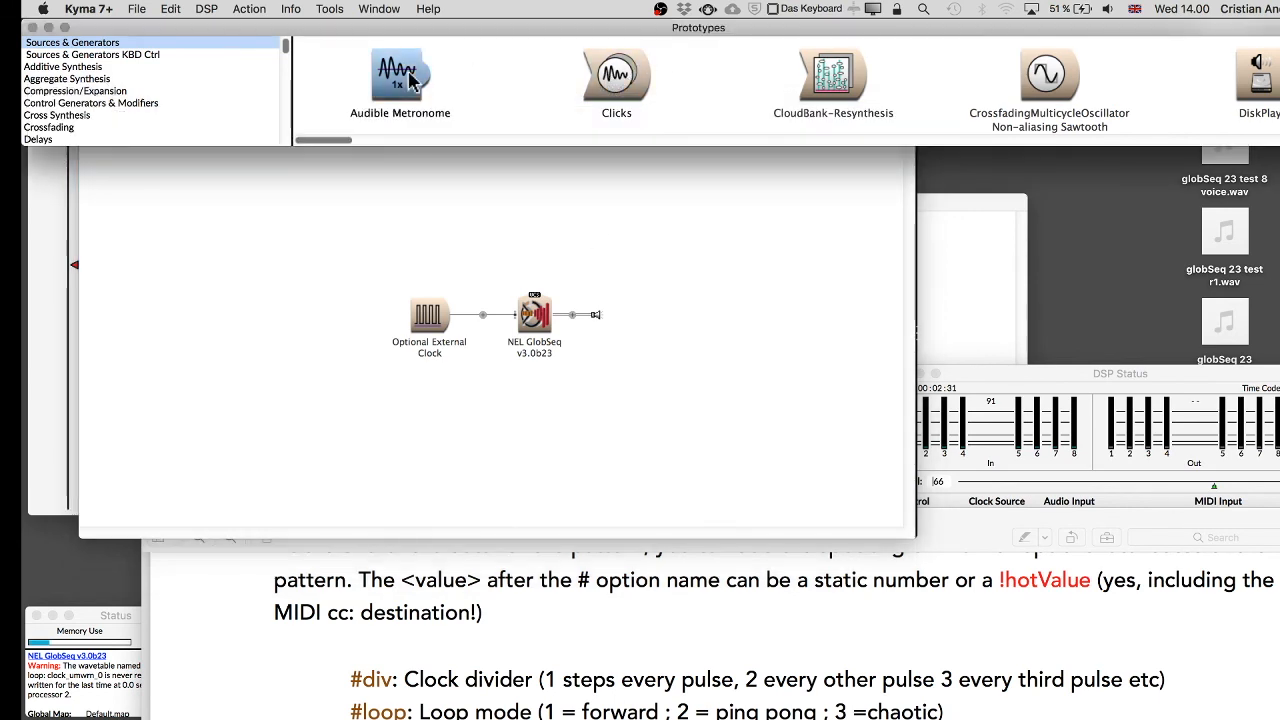
{"action": "left_click_drag", "start_coordinate": [410, 82], "coordinate": [559, 313]}
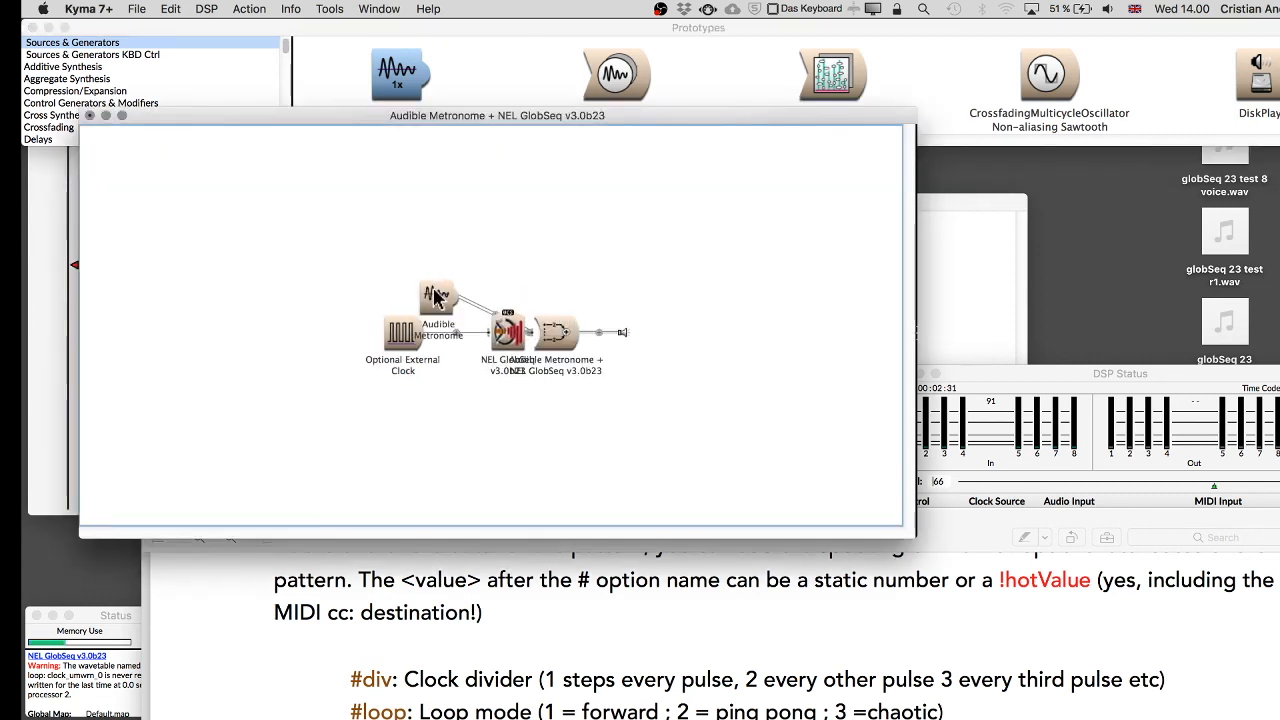
Reposition the Audible Metronome above the mixer and open its parameters.
{"action": "left_click_drag", "start_coordinate": [432, 295], "coordinate": [462, 233]}
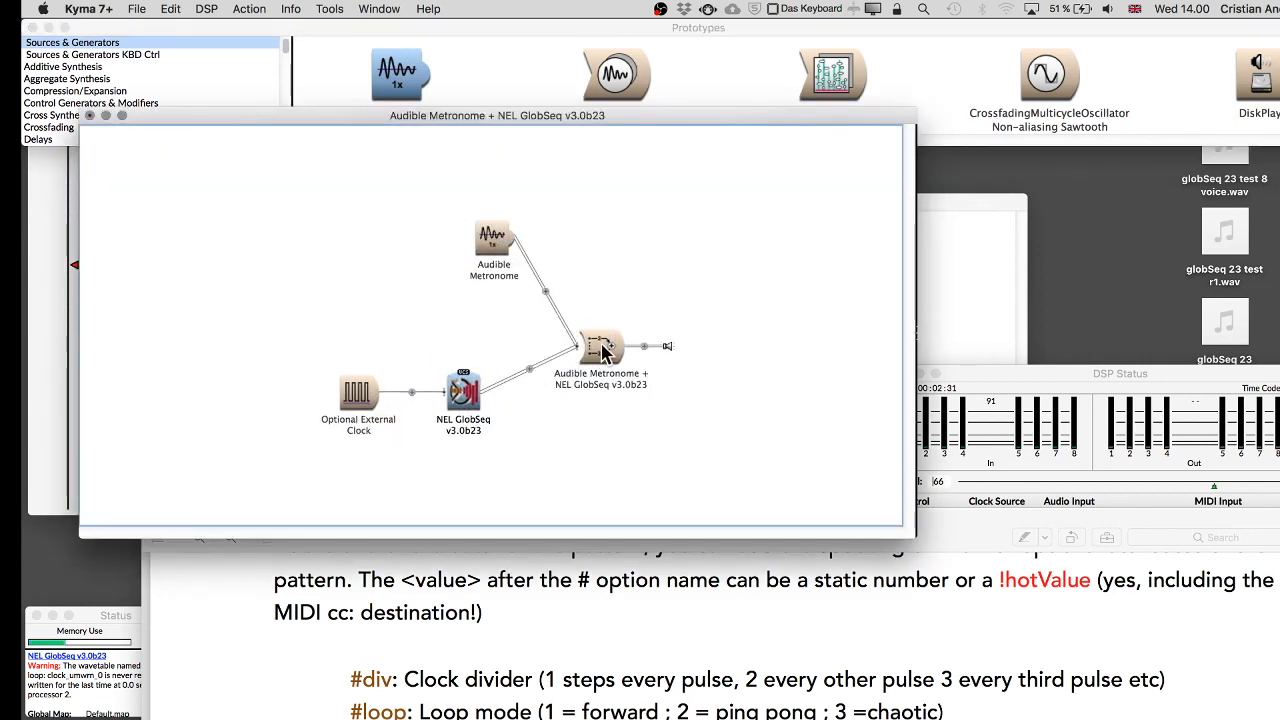
{"action": "left_click", "coordinate": [490, 245]}
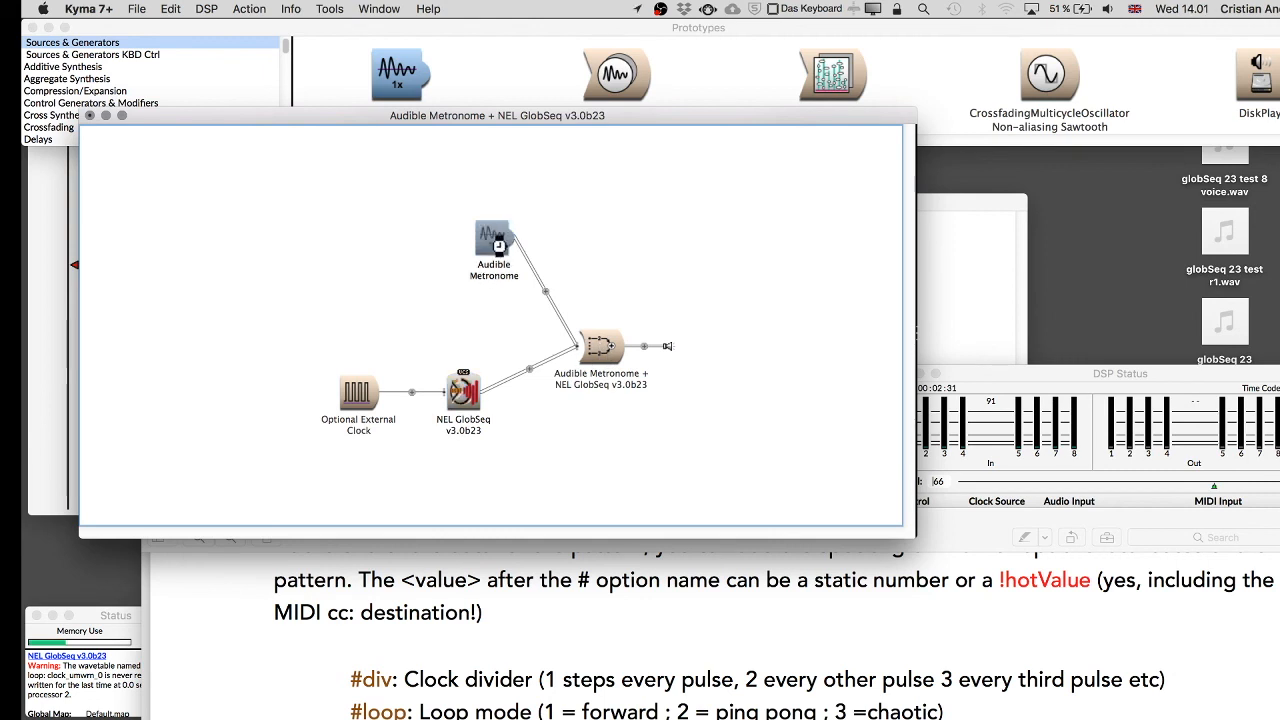
{"action": "left_click", "coordinate": [778, 203]}
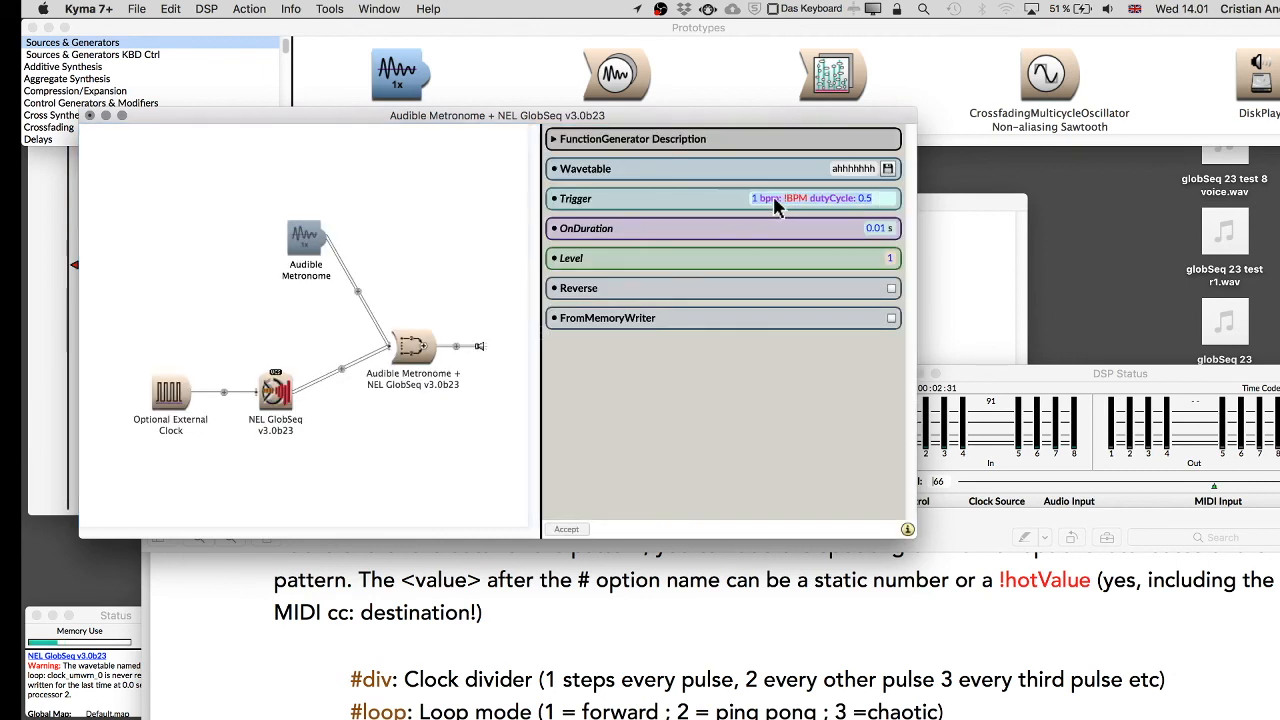
{"action": "left_click", "coordinate": [394, 201]}
Copy !Gen_Gate from NEL GlobSeq's Gates field and paste it as the Audible Metronome's Trigger.
{"action": "left_click", "coordinate": [466, 391]}
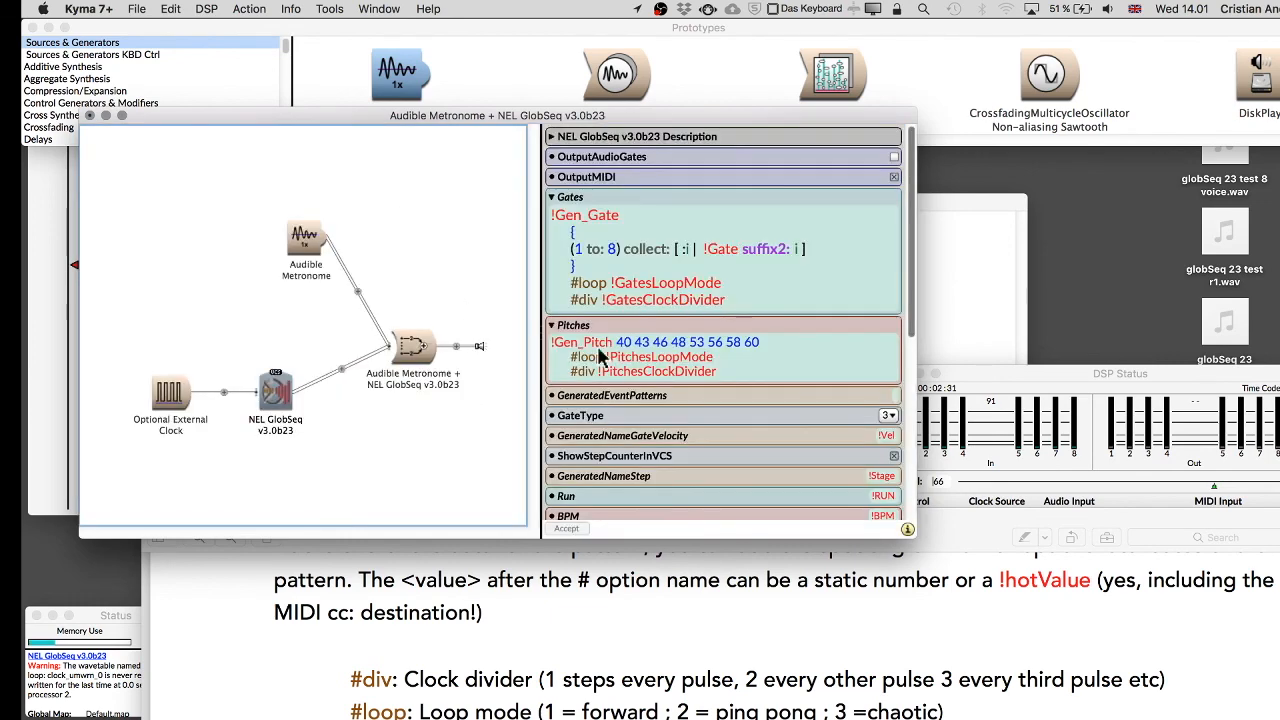
{"action": "left_click", "coordinate": [629, 219]}
{"action": "left_click", "coordinate": [630, 218]}
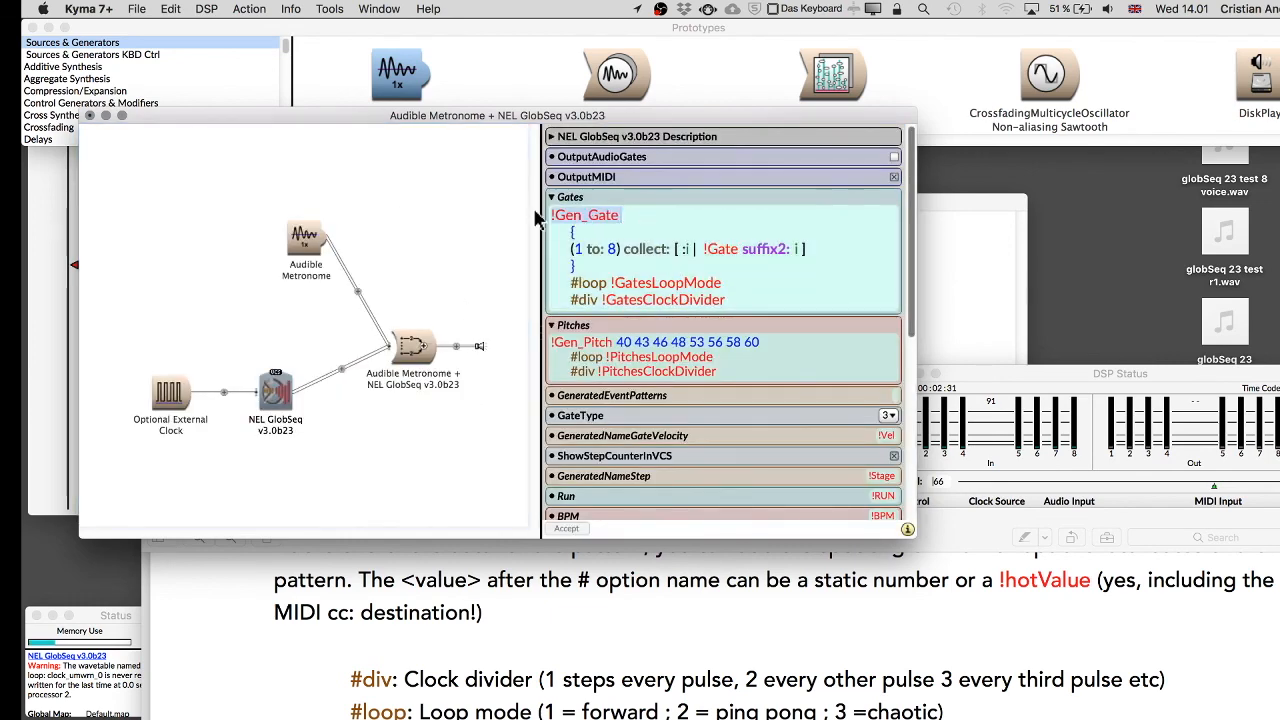
{"action": "left_click", "coordinate": [303, 240]}
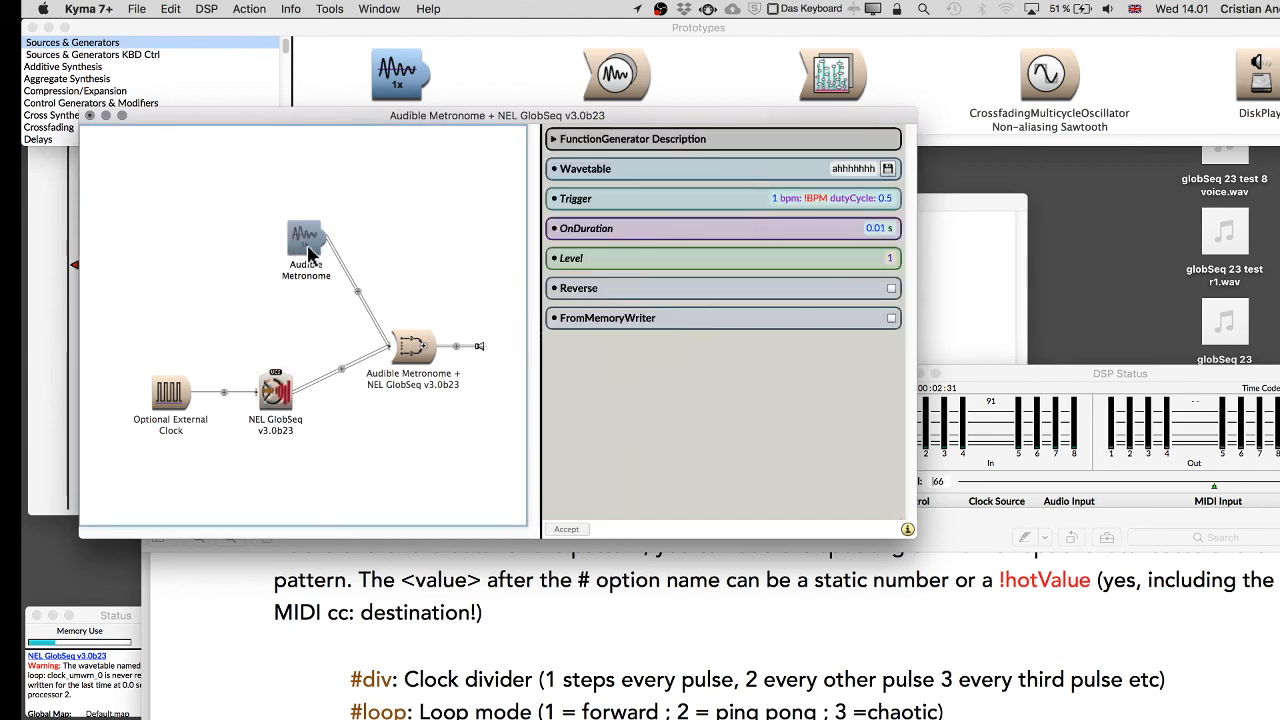
{"action": "left_click", "coordinate": [822, 198]}
{"action": "type", "text": "!Gen_Gate"}
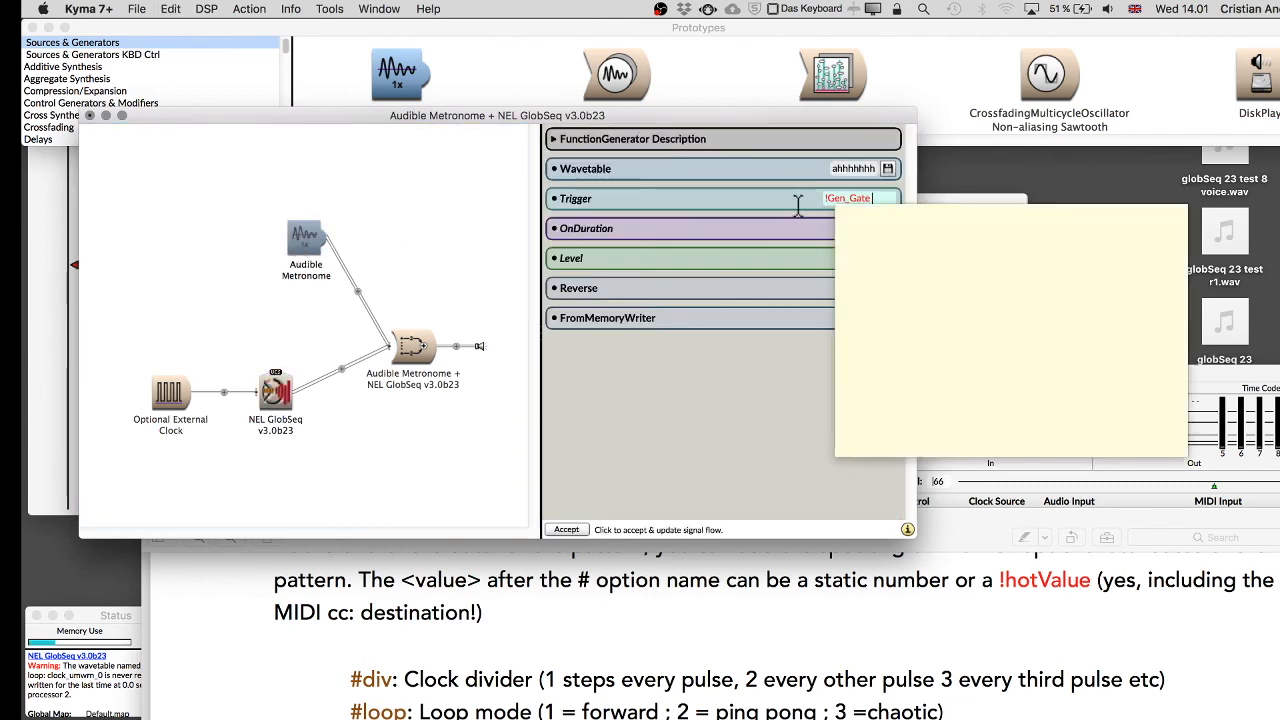
Examine the Pitches parameter of NEL GlobSeq v3.0b23.
{"action": "left_click", "coordinate": [276, 397]}
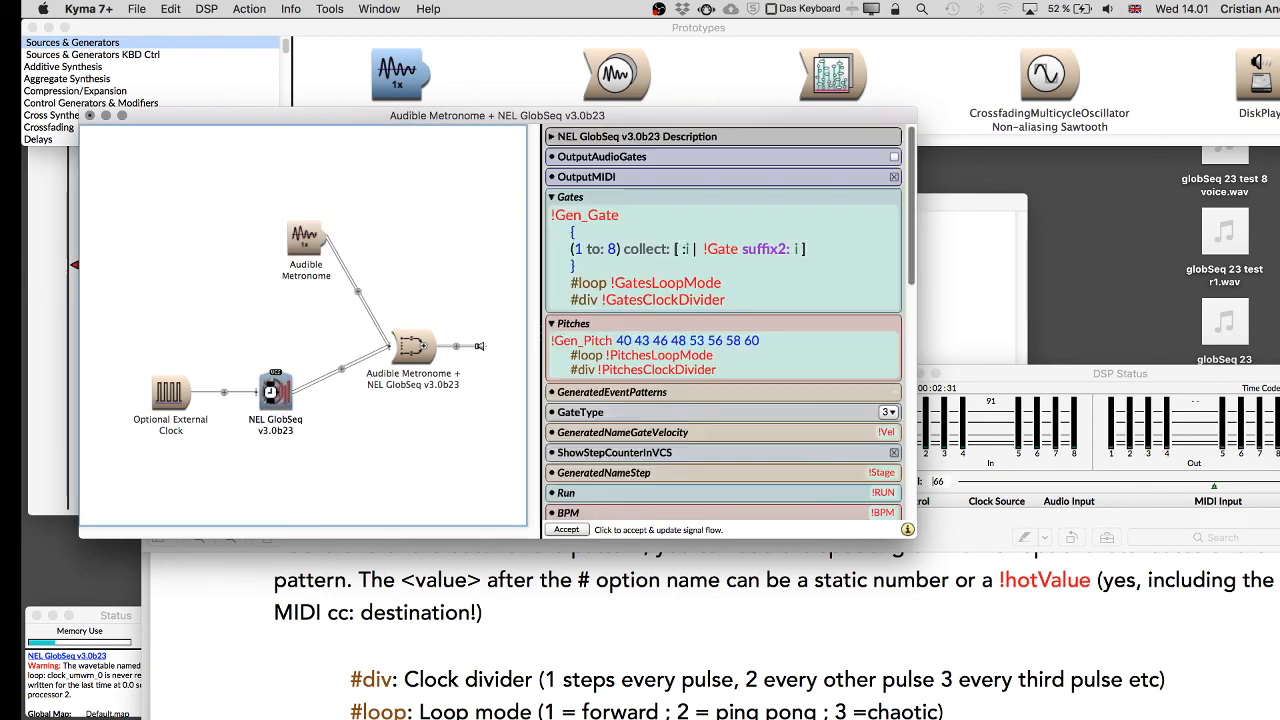
{"action": "left_click", "coordinate": [669, 346]}
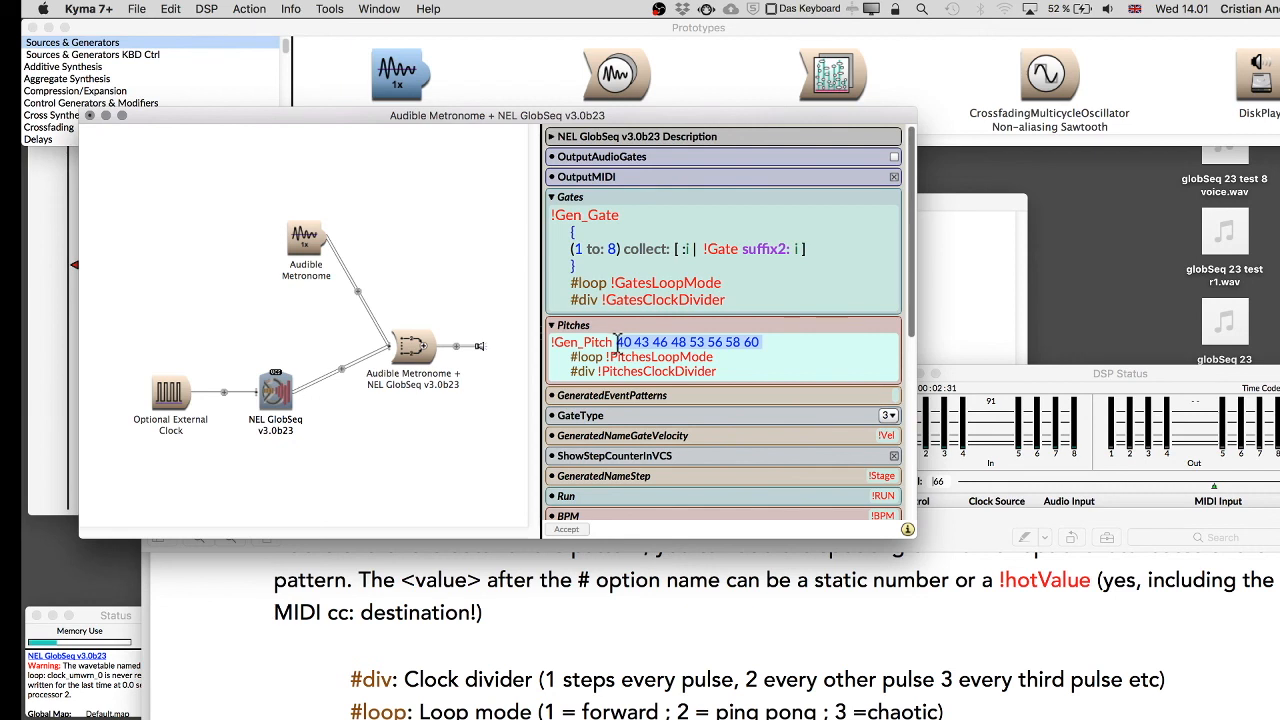
{"action": "left_click", "coordinate": [270, 395]}
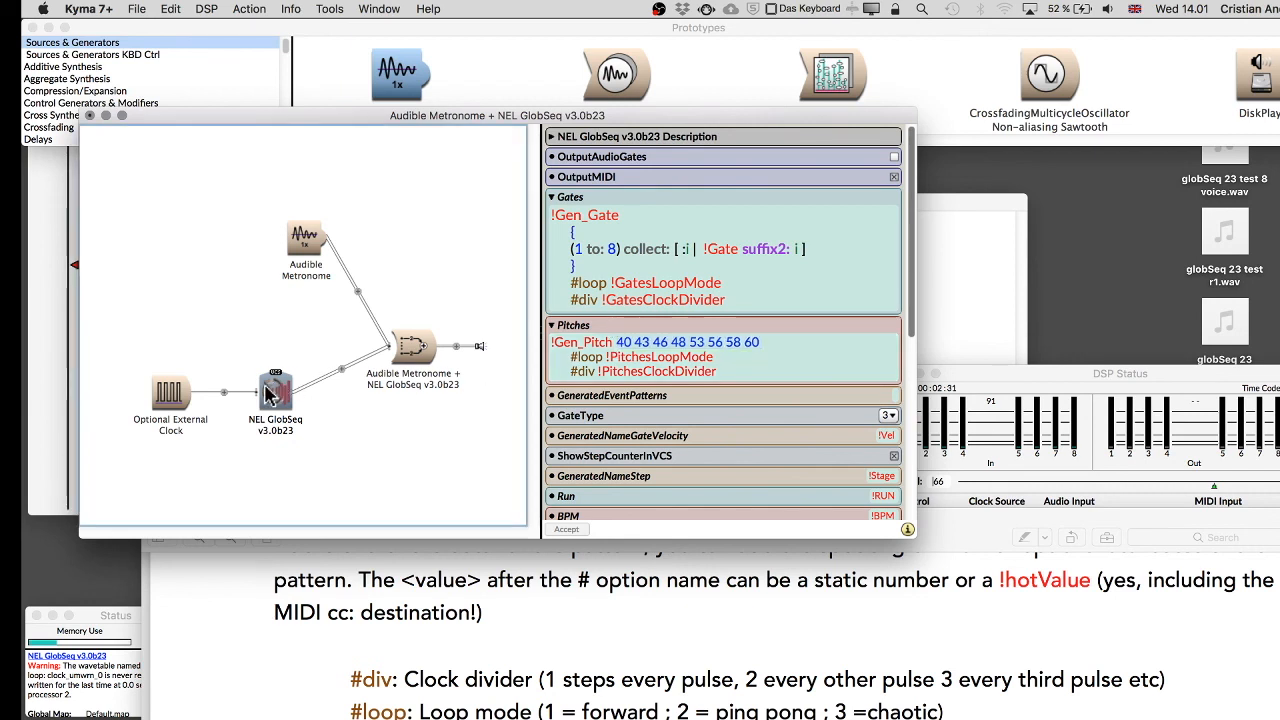
{"action": "left_click", "coordinate": [582, 346]}
{"action": "left_click", "coordinate": [612, 343]}
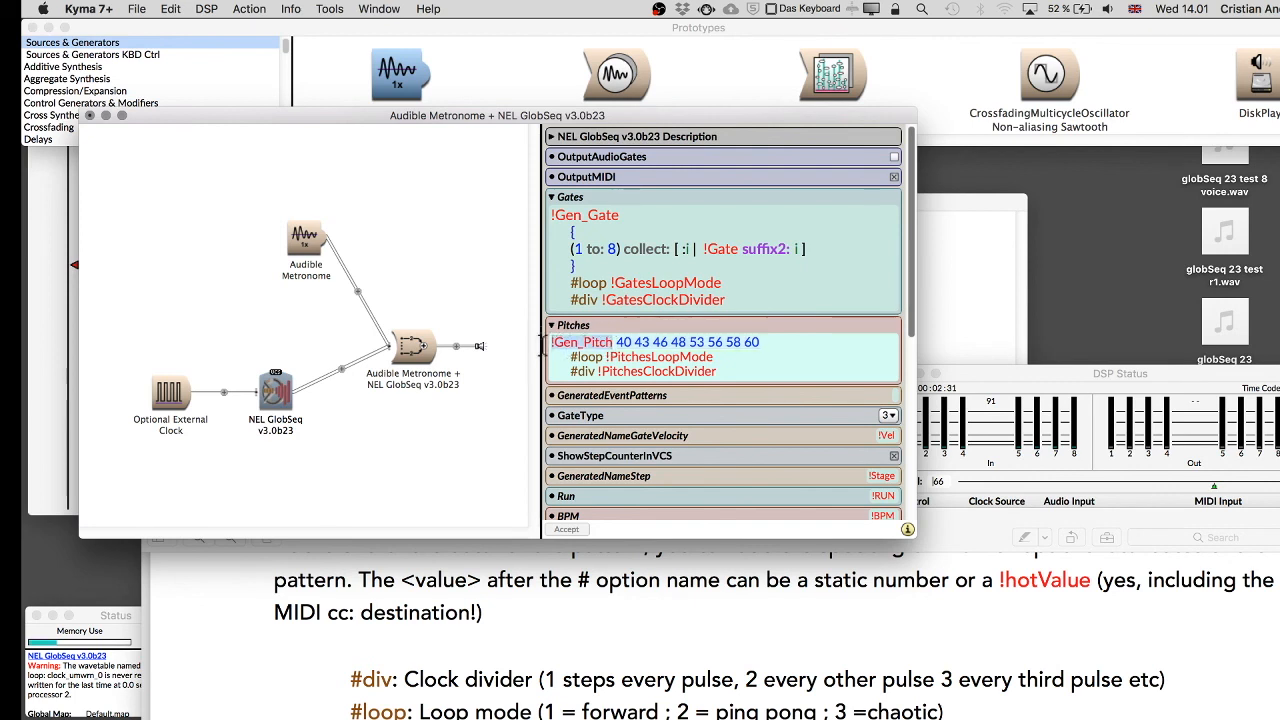
{"action": "left_click", "coordinate": [274, 394]}
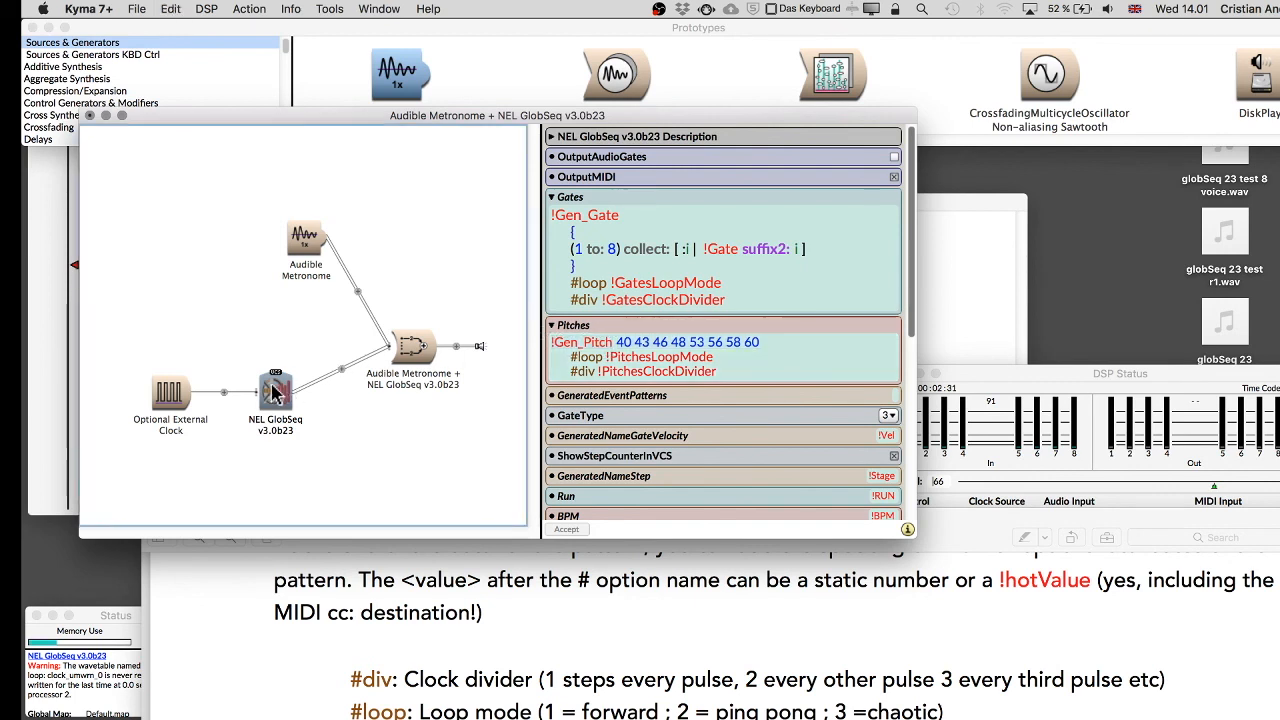
Set the Audible Metronome's OnDuration to !Gen_Pitch ms.
{"action": "left_click", "coordinate": [309, 253]}
{"action": "left_click", "coordinate": [886, 229]}
{"action": "double_click", "coordinate": [886, 233]}
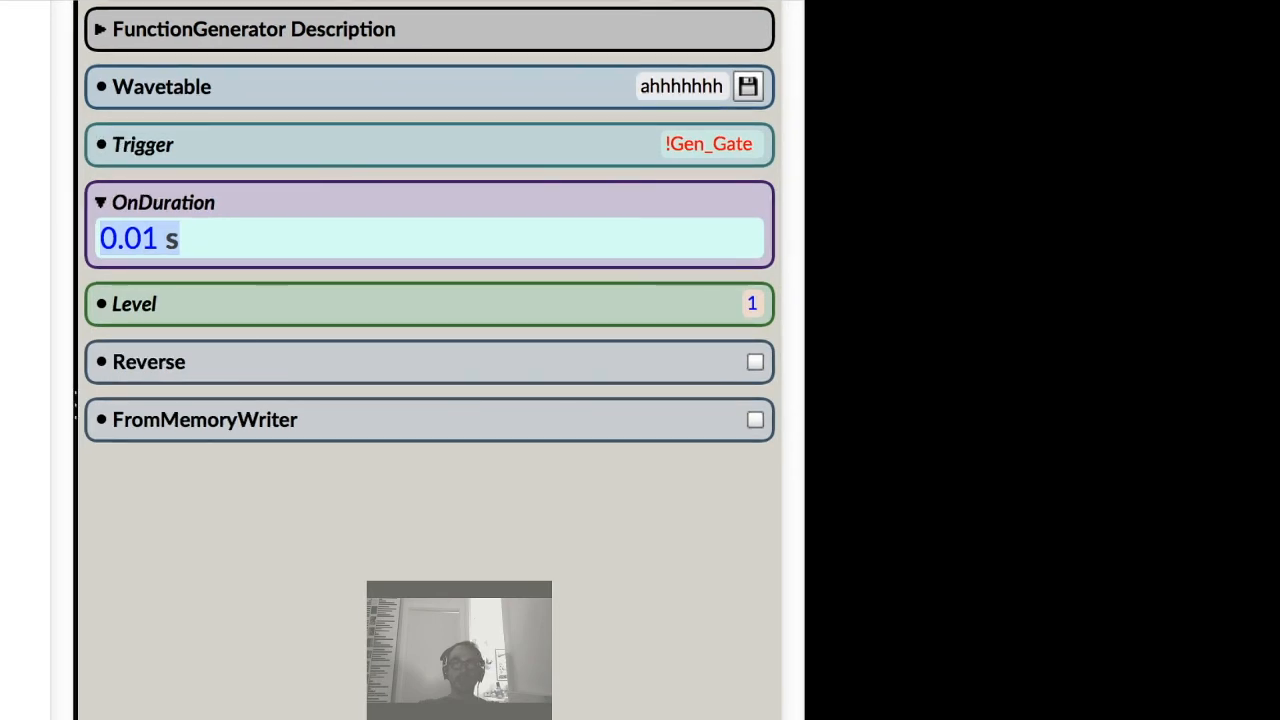
{"action": "type", "text": "!Gen_Pitch ms"}
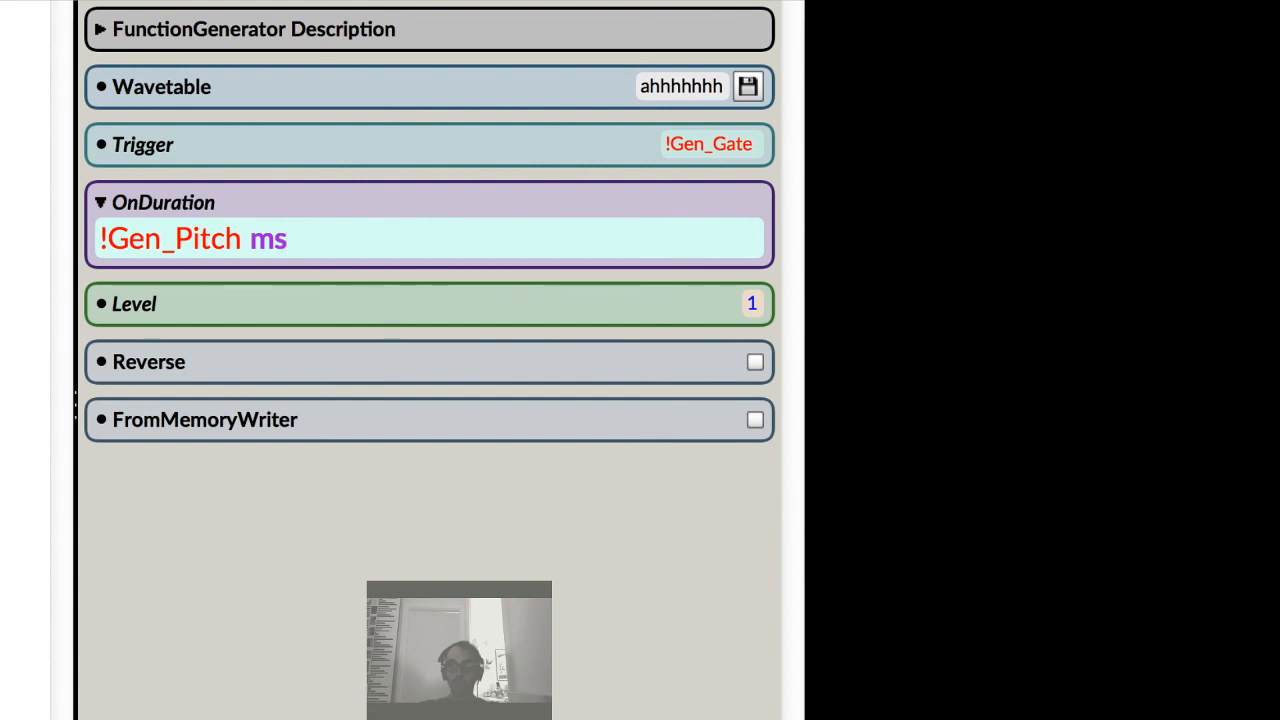
{"action": "key", "text": "Return"}
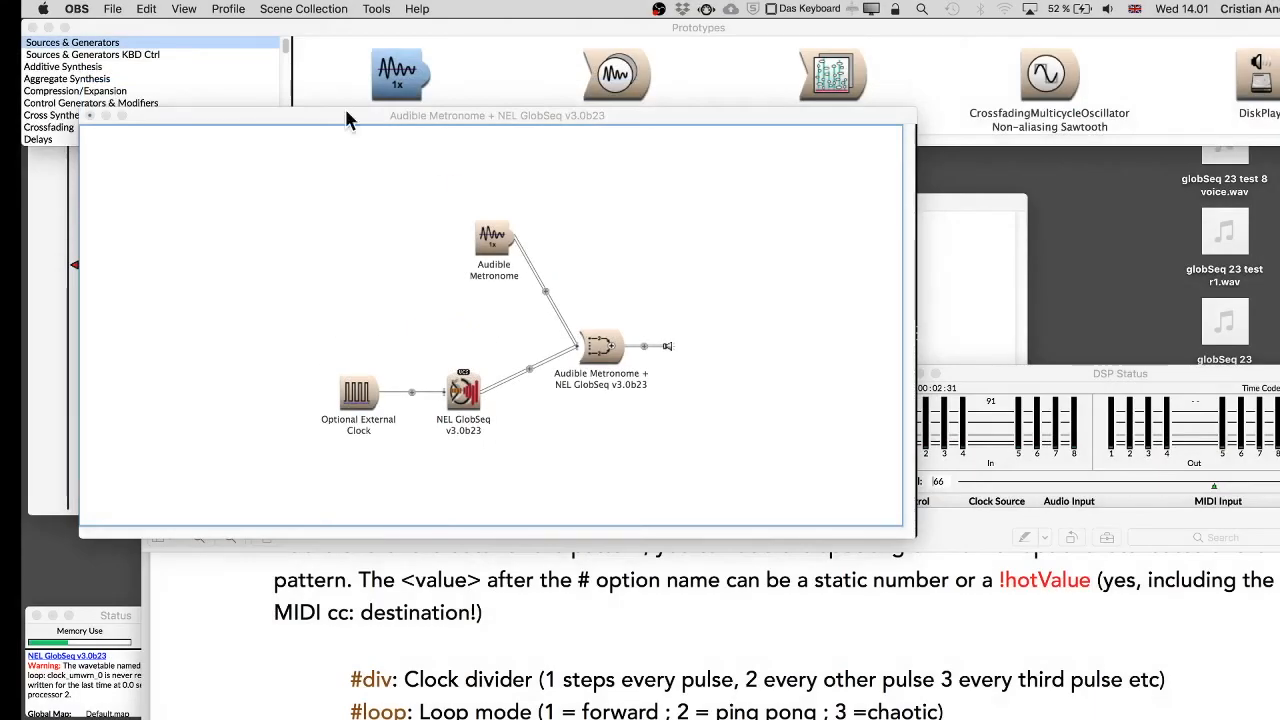
Play the sound and set the output level to 52.
{"action": "key", "text": "space"}
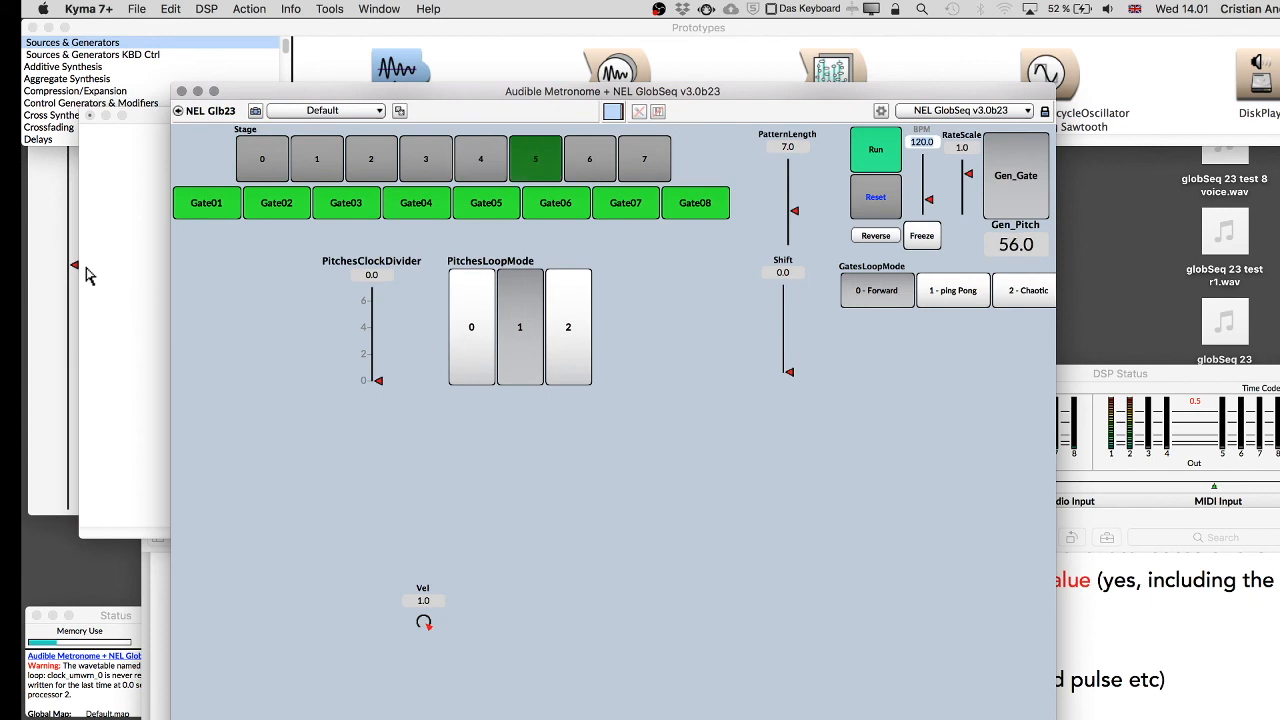
{"action": "left_click_drag", "start_coordinate": [71, 270], "coordinate": [71, 294]}
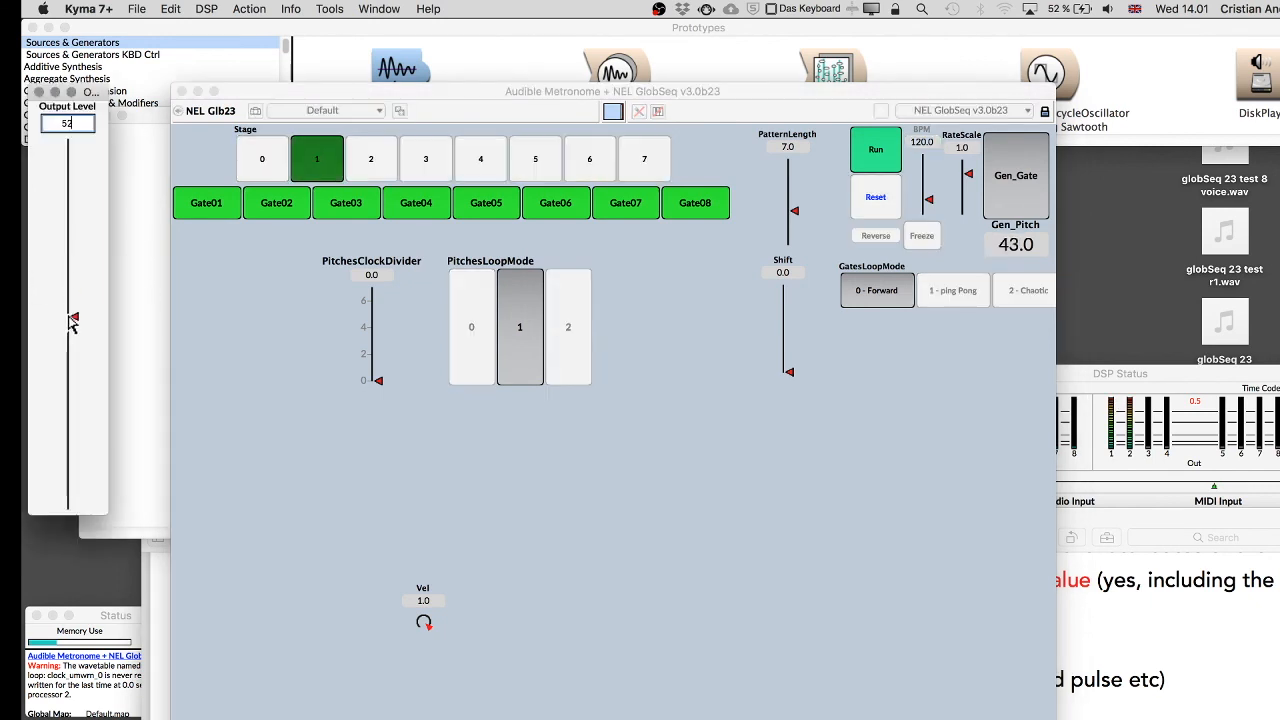
Switch off Gate04, Gate06, Gate02 and Gate07, and set GatesLoopMode to 2 - Chaotic via ping Pong.
{"action": "left_click", "coordinate": [410, 204]}
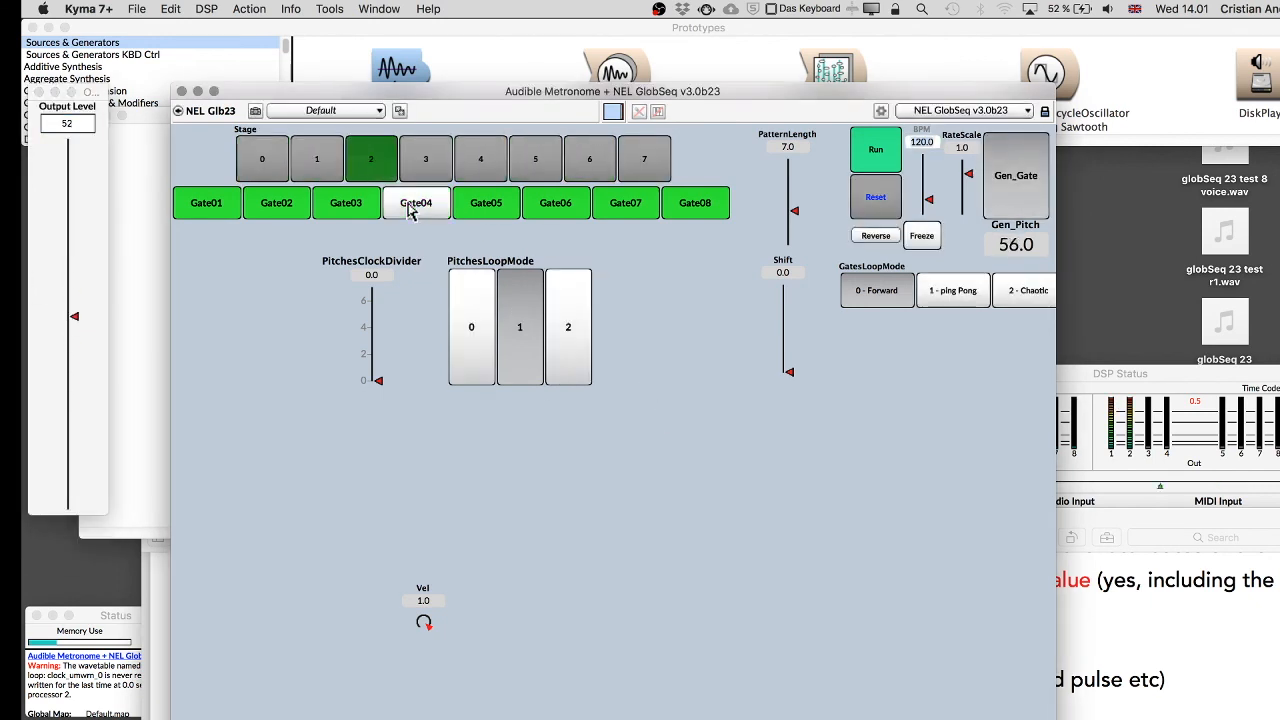
{"action": "left_click", "coordinate": [556, 204]}
{"action": "left_click", "coordinate": [277, 205]}
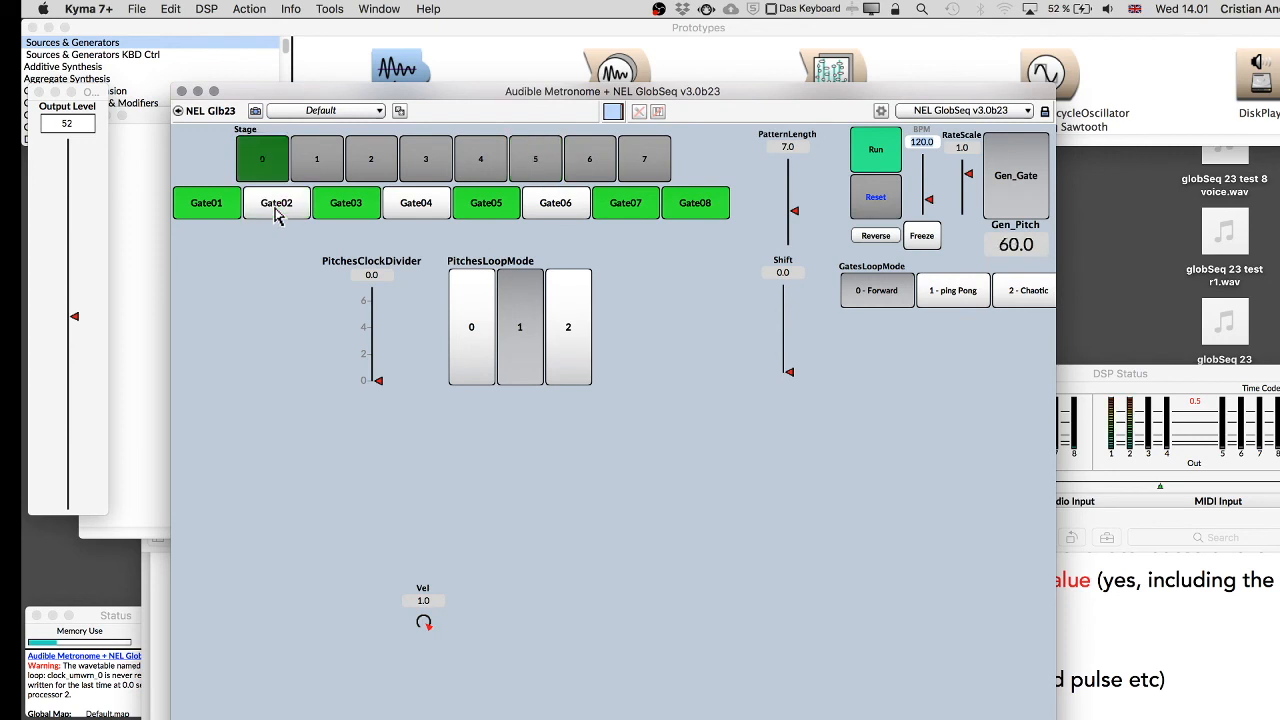
{"action": "left_click", "coordinate": [628, 200]}
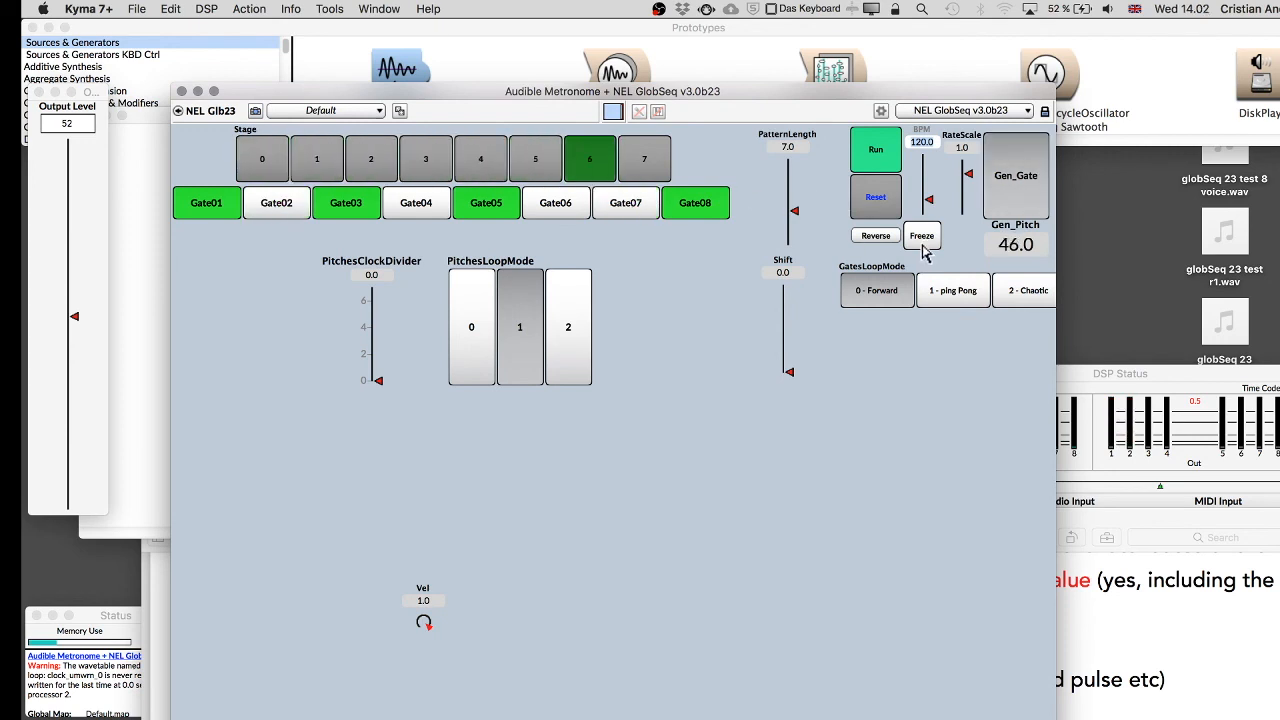
{"action": "left_click", "coordinate": [950, 290]}
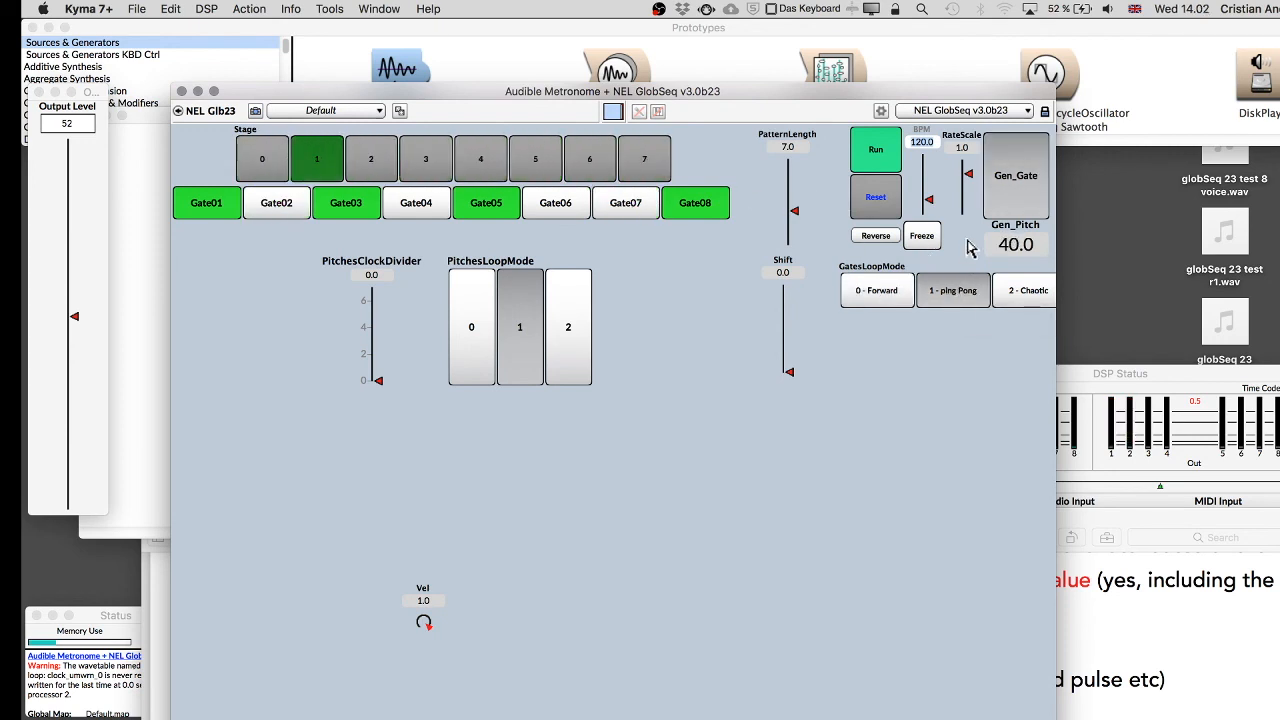
{"action": "left_click", "coordinate": [1016, 298]}
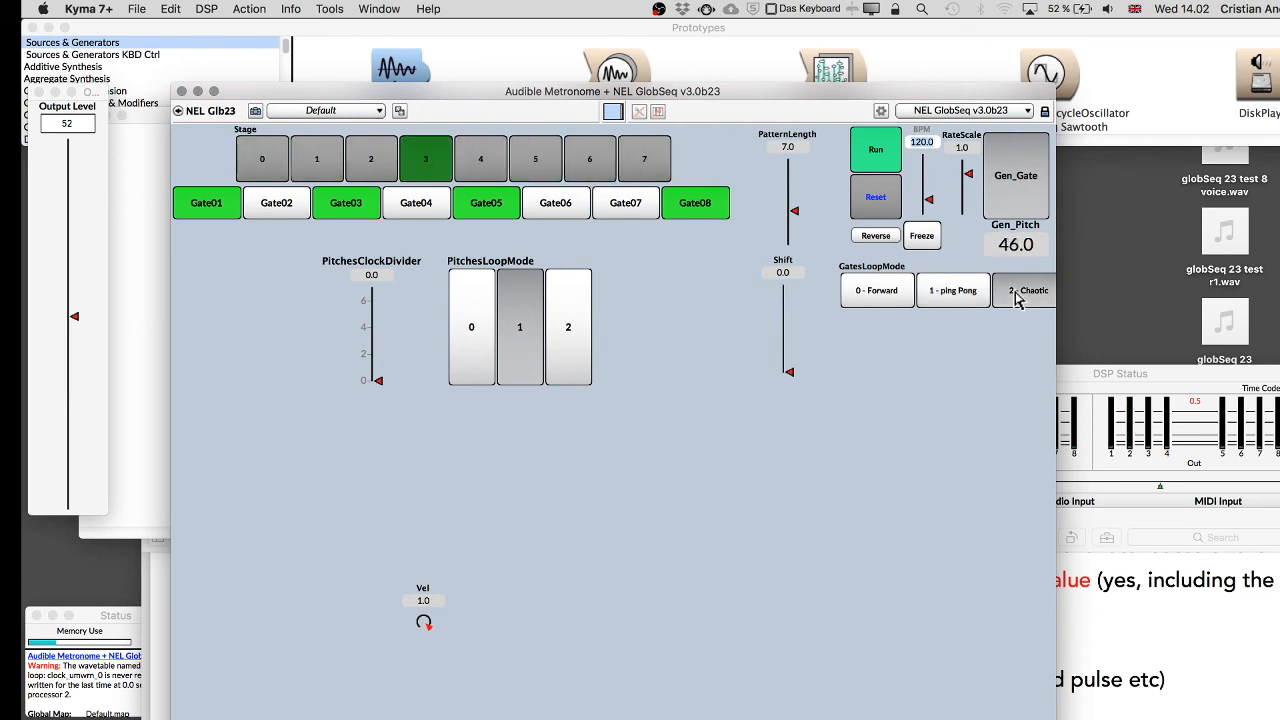
Widen the control surface window so the GatesClockDivider fader fits.
{"action": "right_click", "coordinate": [1057, 328]}
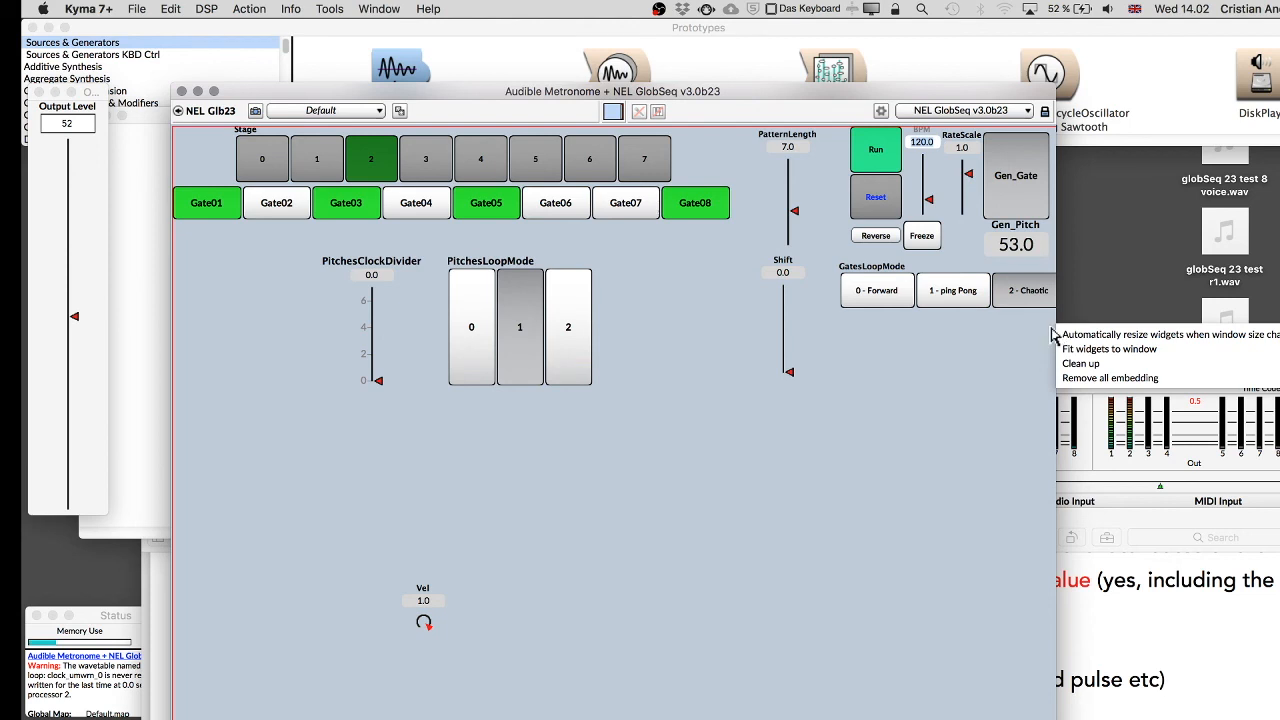
{"action": "left_click", "coordinate": [1057, 328]}
{"action": "left_click_drag", "start_coordinate": [1056, 321], "coordinate": [1232, 325]}
{"action": "left_click", "coordinate": [1115, 237]}
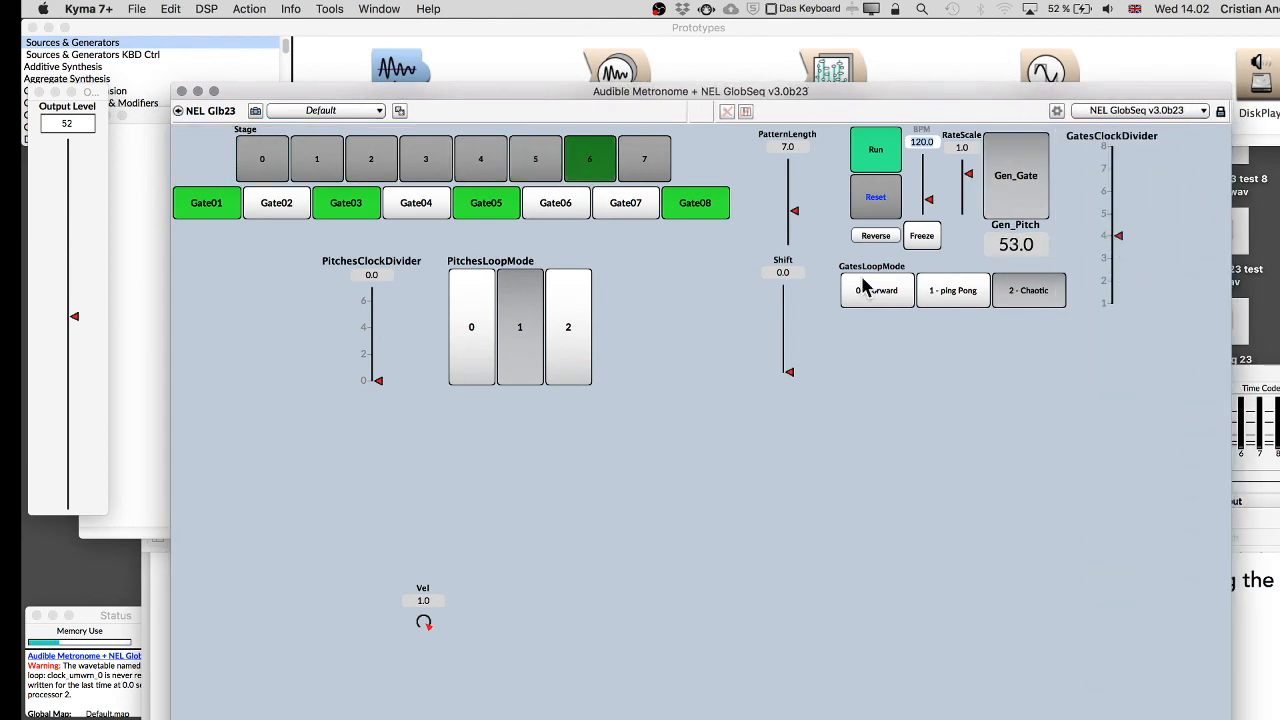
Switch Gate07 back on and set GatesLoopMode to 0 - Forward.
{"action": "left_click", "coordinate": [627, 210]}
{"action": "left_click", "coordinate": [884, 291]}
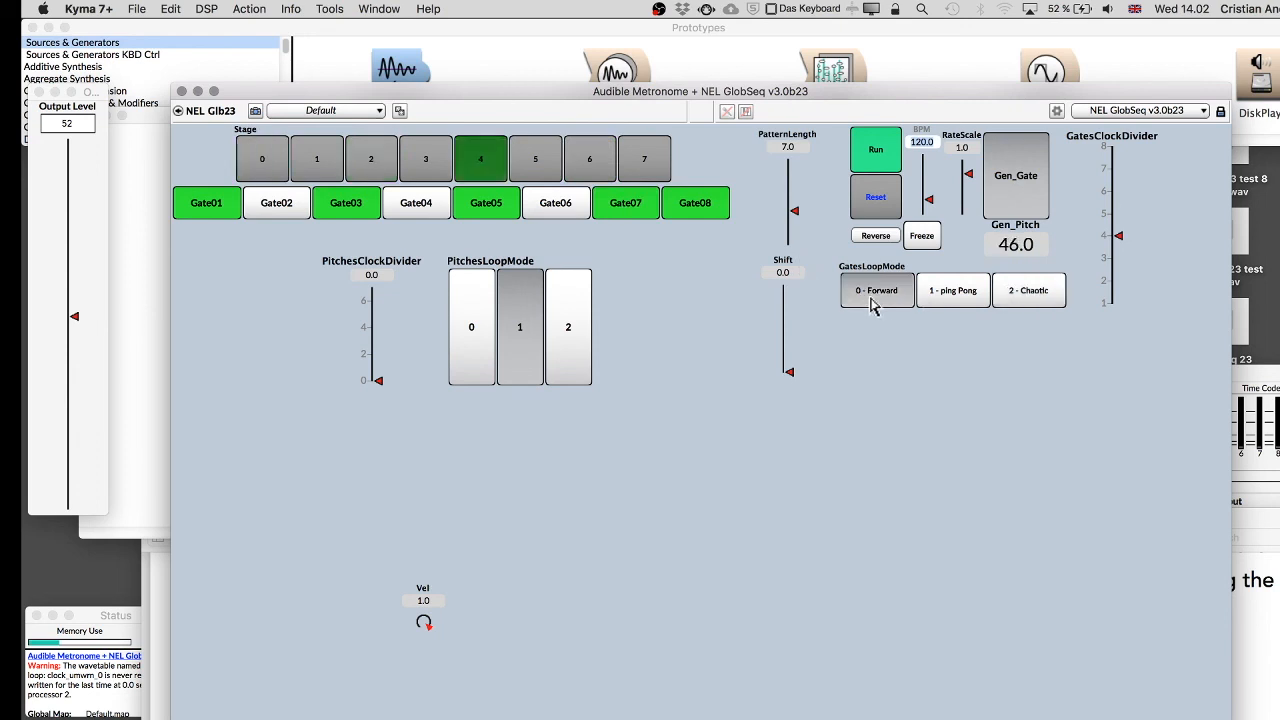
Set GatesClockDivider to 2 and RateScale to 2.0.
{"action": "left_click", "coordinate": [1115, 283]}
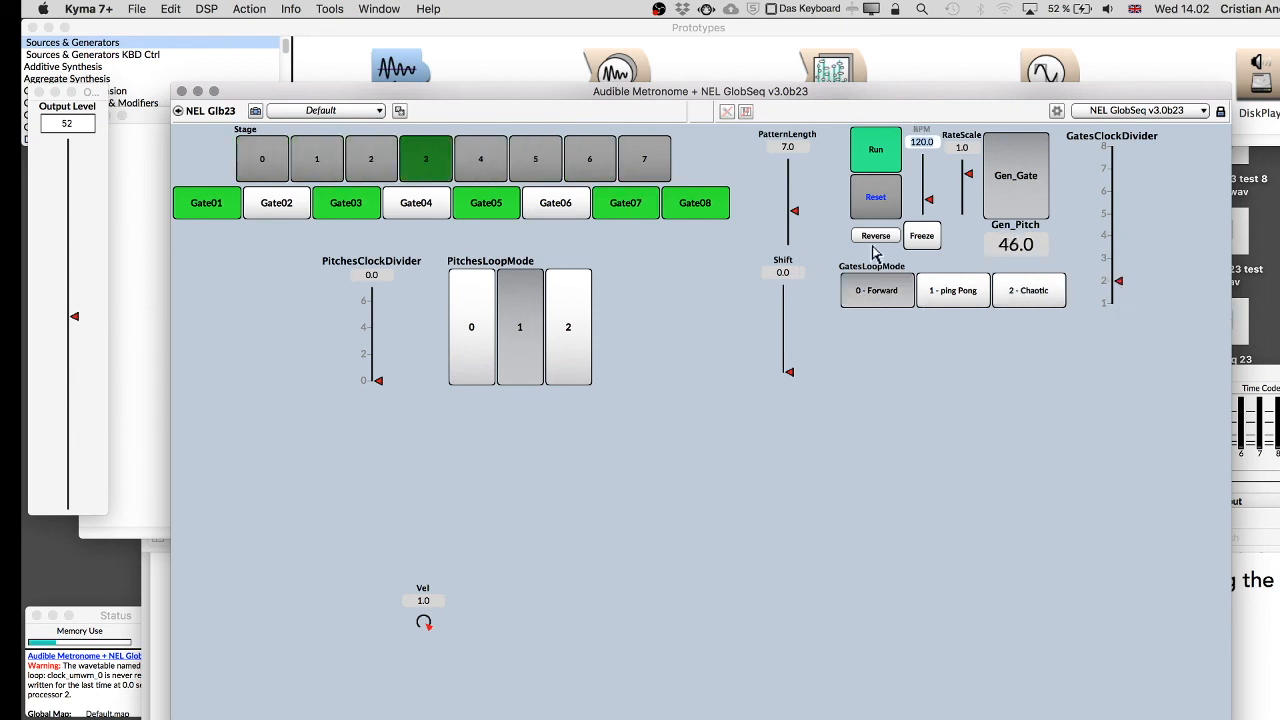
{"action": "left_click_drag", "start_coordinate": [968, 176], "coordinate": [975, 165]}
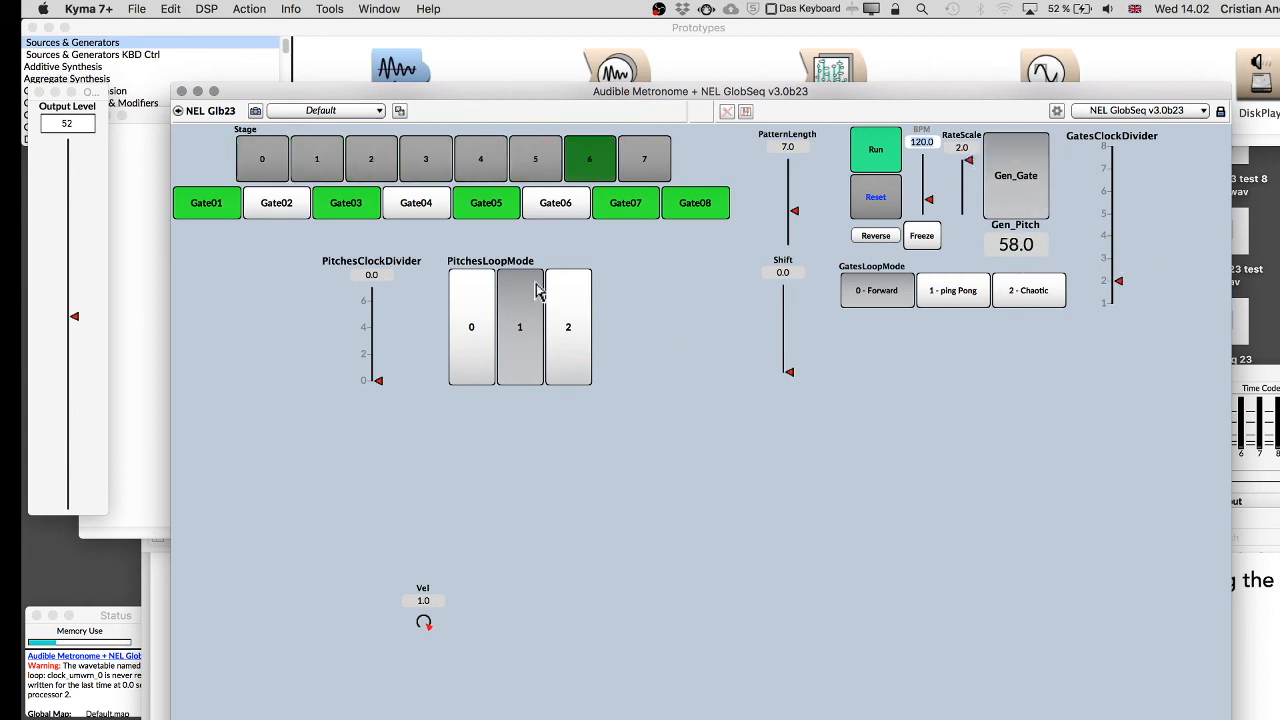
Switch Gate04 on and set PitchesClockDivider to 2.
{"action": "left_click", "coordinate": [420, 205]}
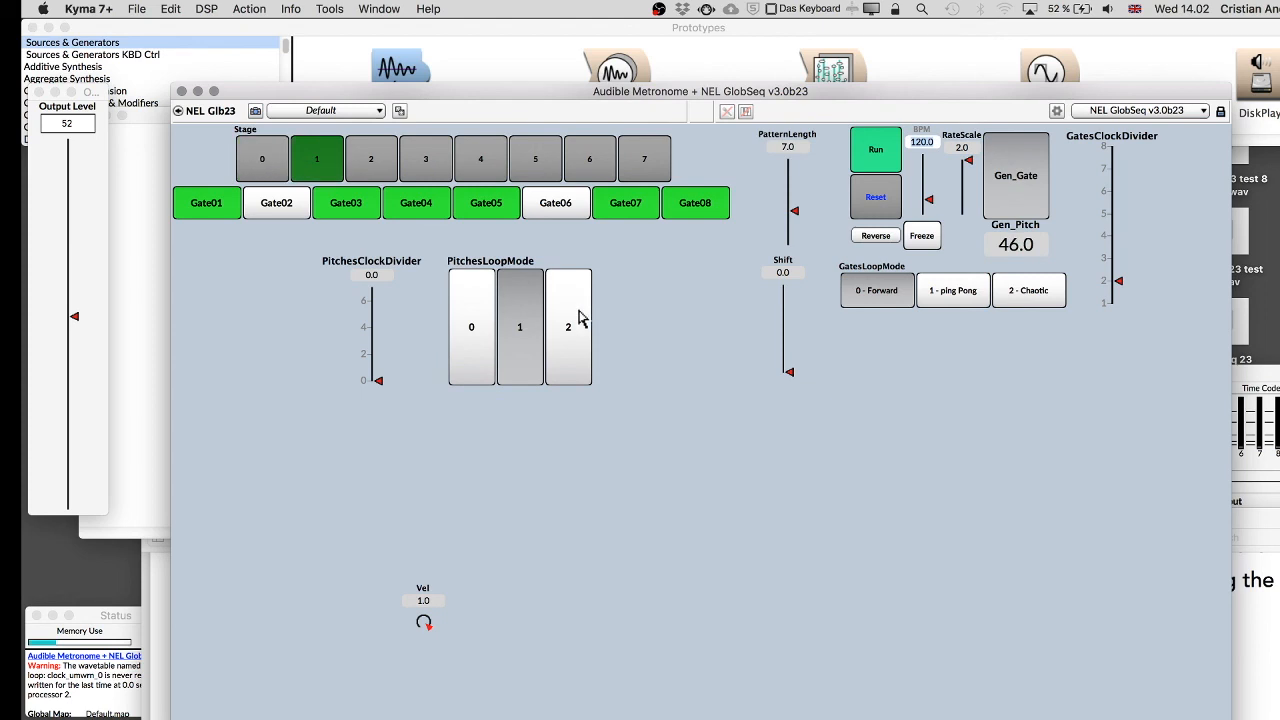
{"action": "left_click_drag", "start_coordinate": [377, 380], "coordinate": [376, 335]}
{"action": "left_click", "coordinate": [376, 333]}
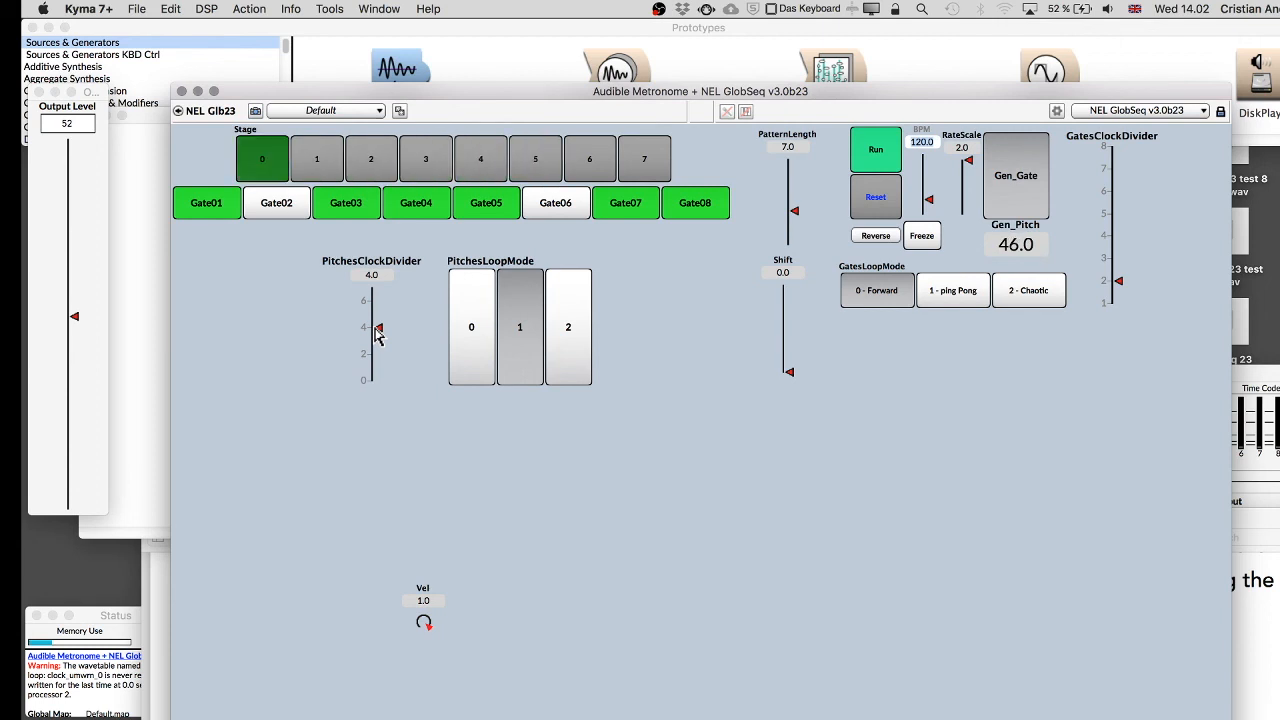
{"action": "left_click", "coordinate": [376, 353]}
Set PitchesLoopMode to 2 and GatesClockDivider to 1, with GatesLoopMode back on 0 - Forward after trying ping Pong.
{"action": "left_click", "coordinate": [968, 292]}
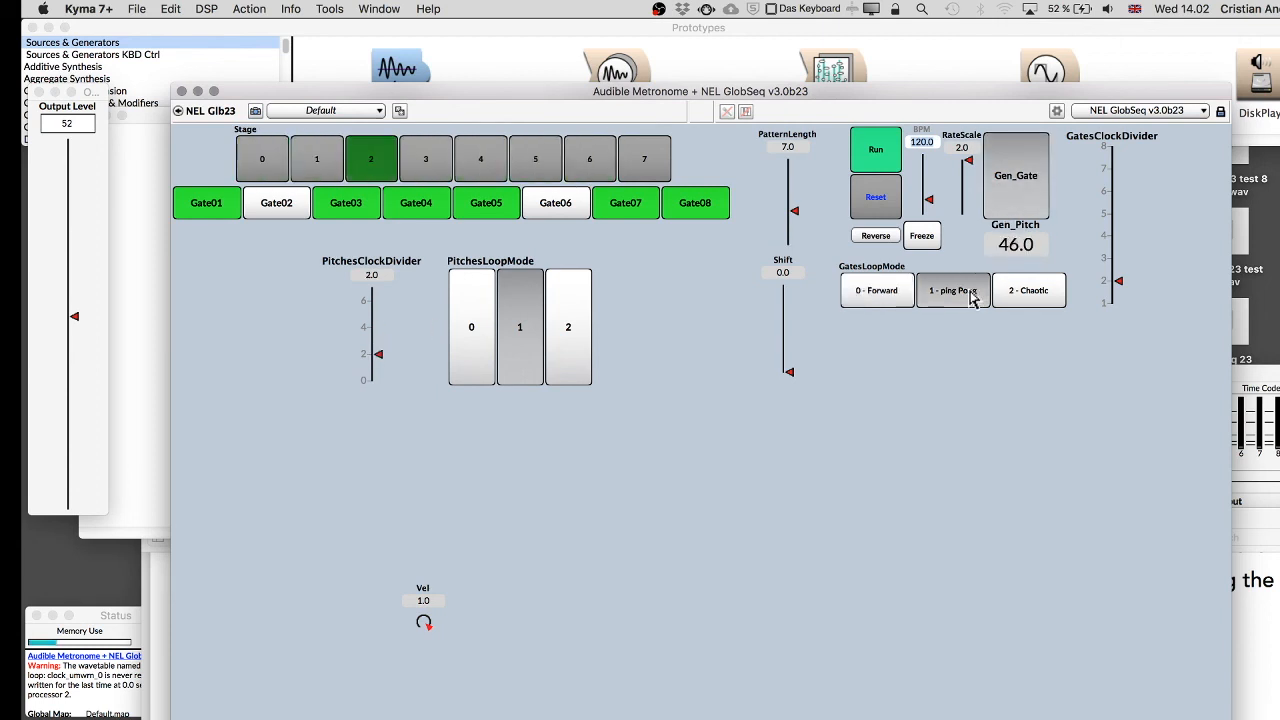
{"action": "left_click", "coordinate": [560, 339]}
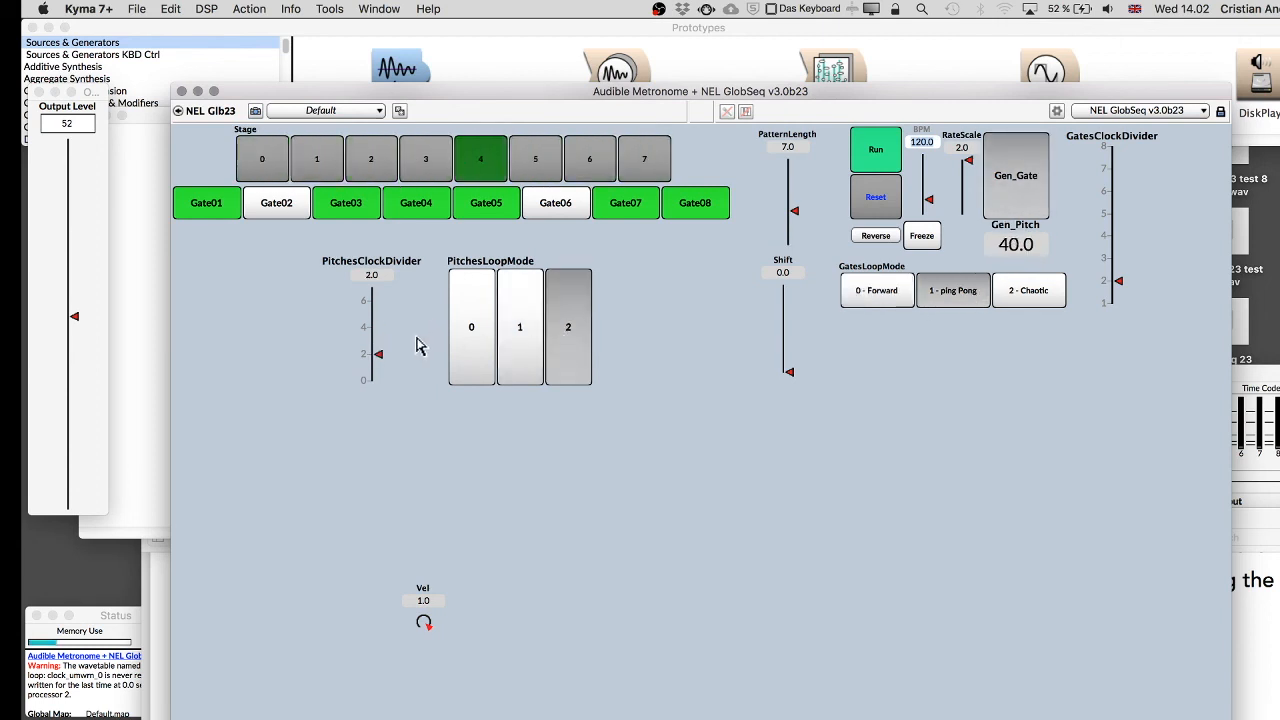
{"action": "left_click", "coordinate": [902, 293]}
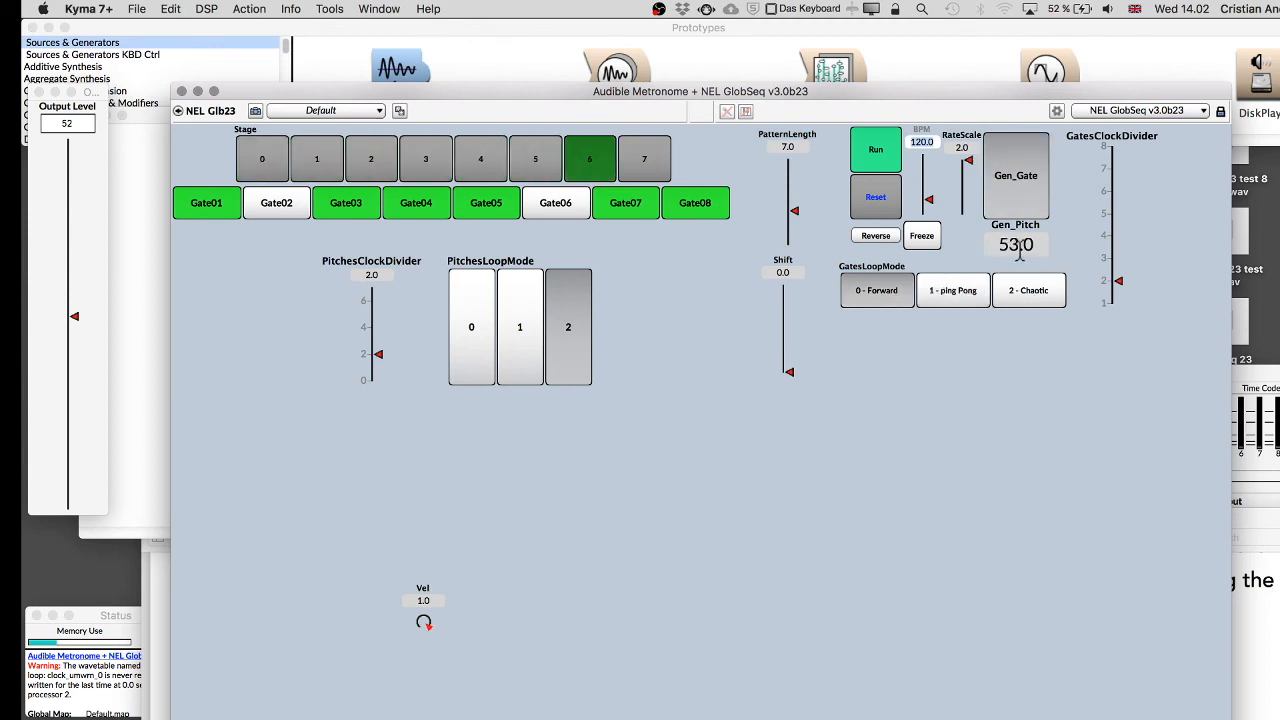
{"action": "left_click", "coordinate": [1106, 302]}
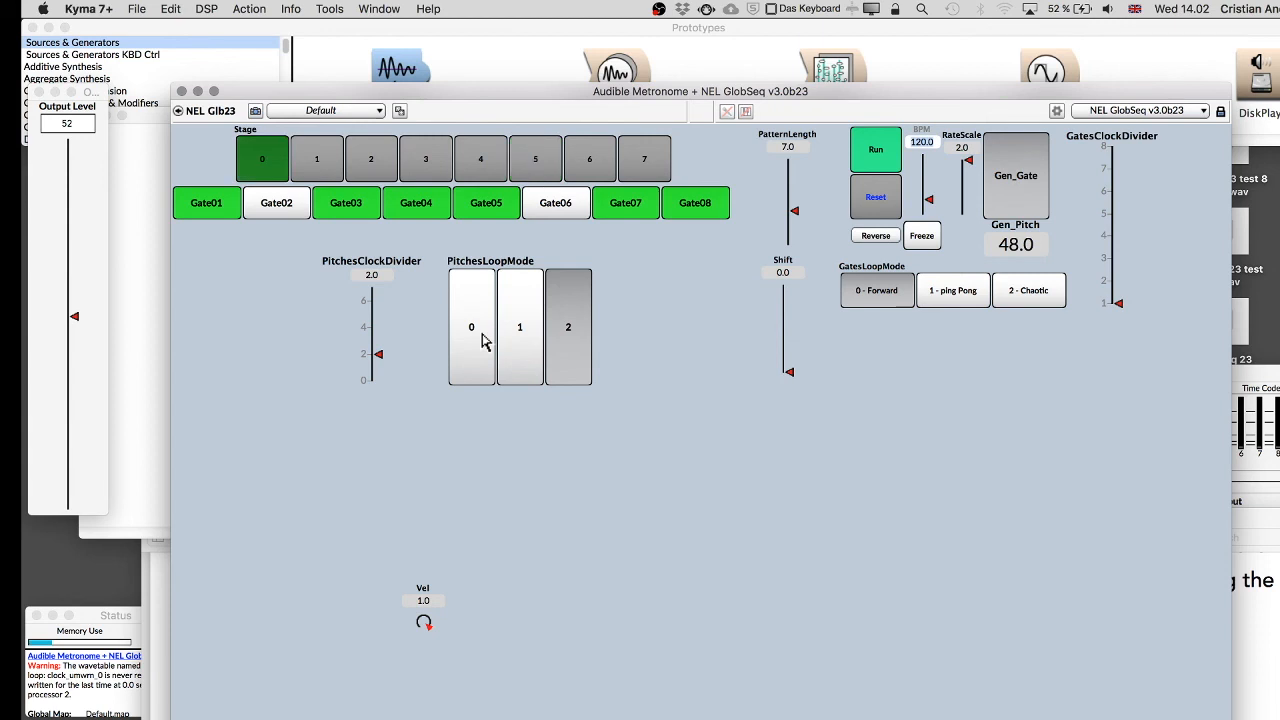
Return PitchesClockDivider to 0 and PitchesLoopMode to 1.
{"action": "left_click", "coordinate": [367, 327]}
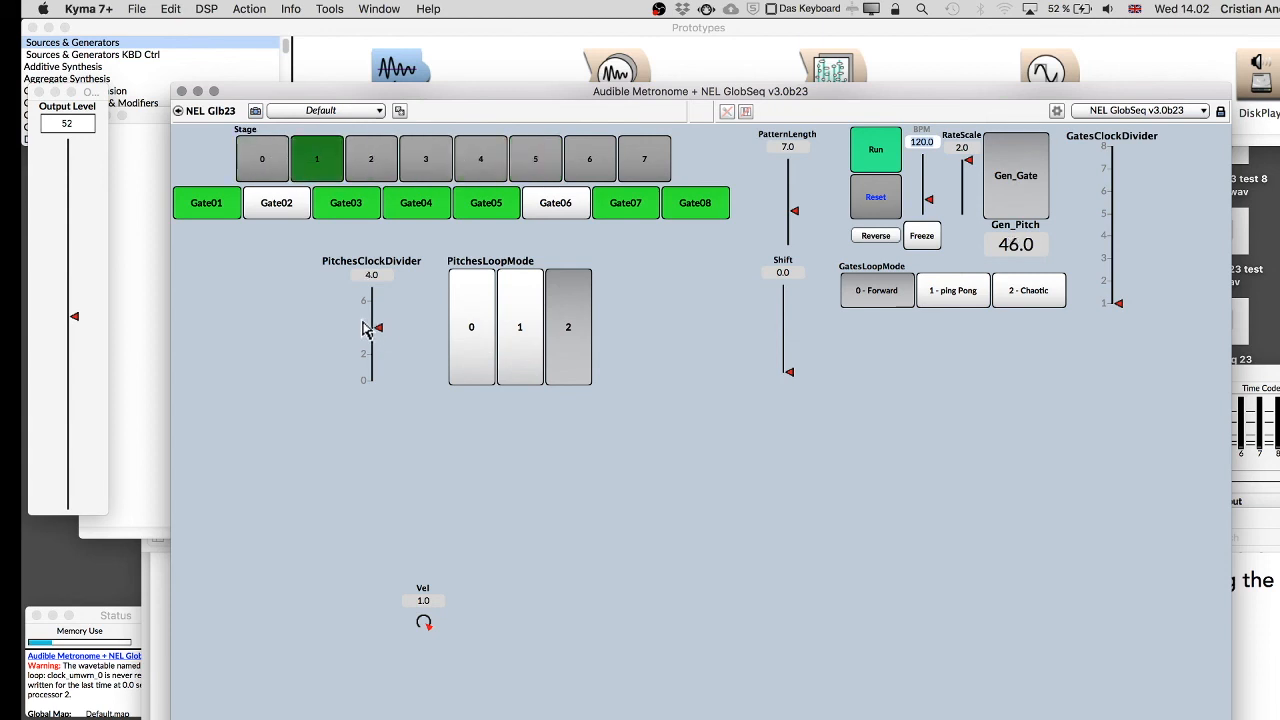
{"action": "left_click_drag", "start_coordinate": [375, 356], "coordinate": [375, 430]}
{"action": "left_click", "coordinate": [505, 312]}
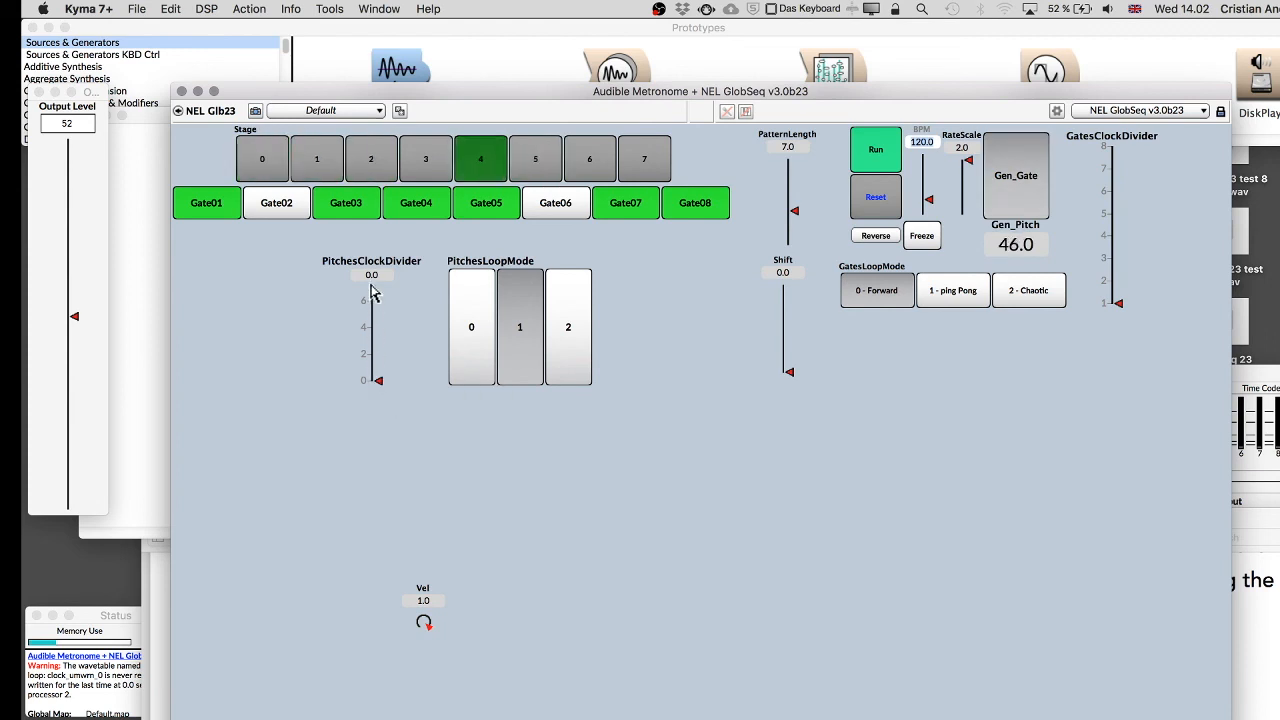
Switch off Gate04 and Gate05 in the gate row.
{"action": "left_click", "coordinate": [405, 204]}
{"action": "left_click", "coordinate": [492, 204]}
{"action": "left_click", "coordinate": [557, 205]}
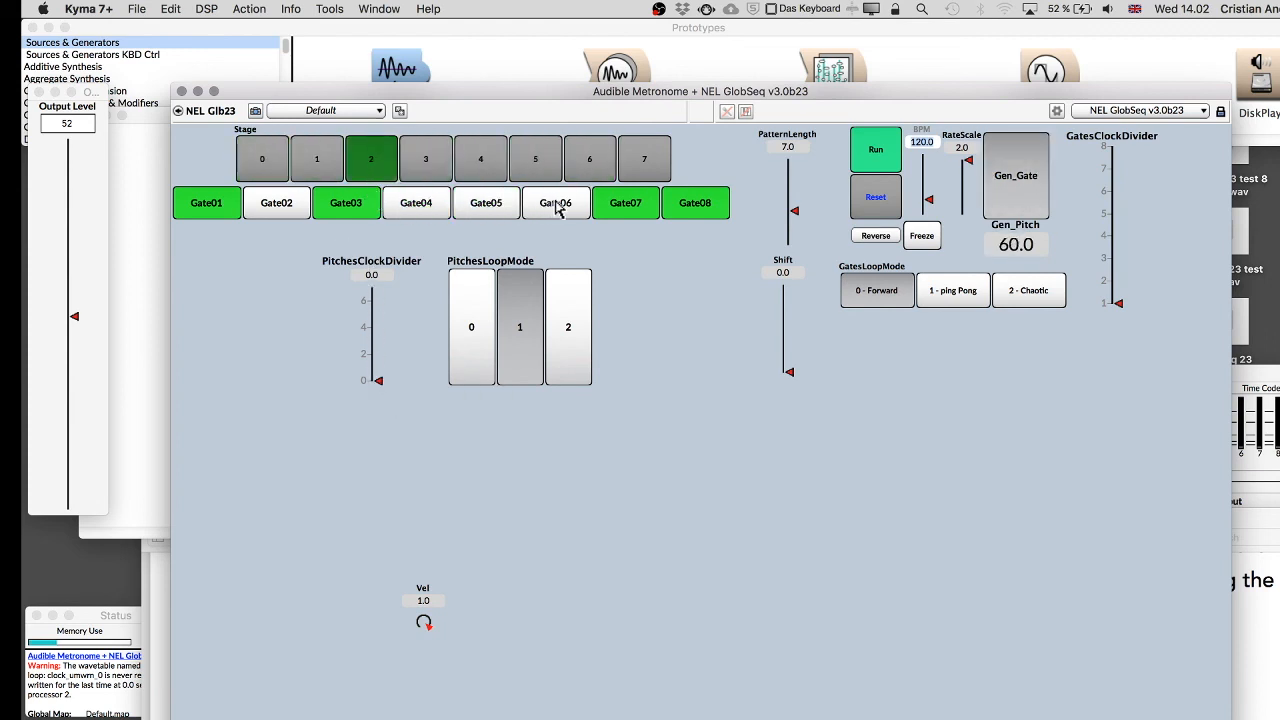
Close the control surface and return to the Audible Metronome's parameters in the signal flow editor.
{"action": "key", "text": "super+w"}
{"action": "left_click", "coordinate": [671, 226]}
{"action": "key", "text": "super+k"}
{"action": "double_click", "coordinate": [485, 247]}
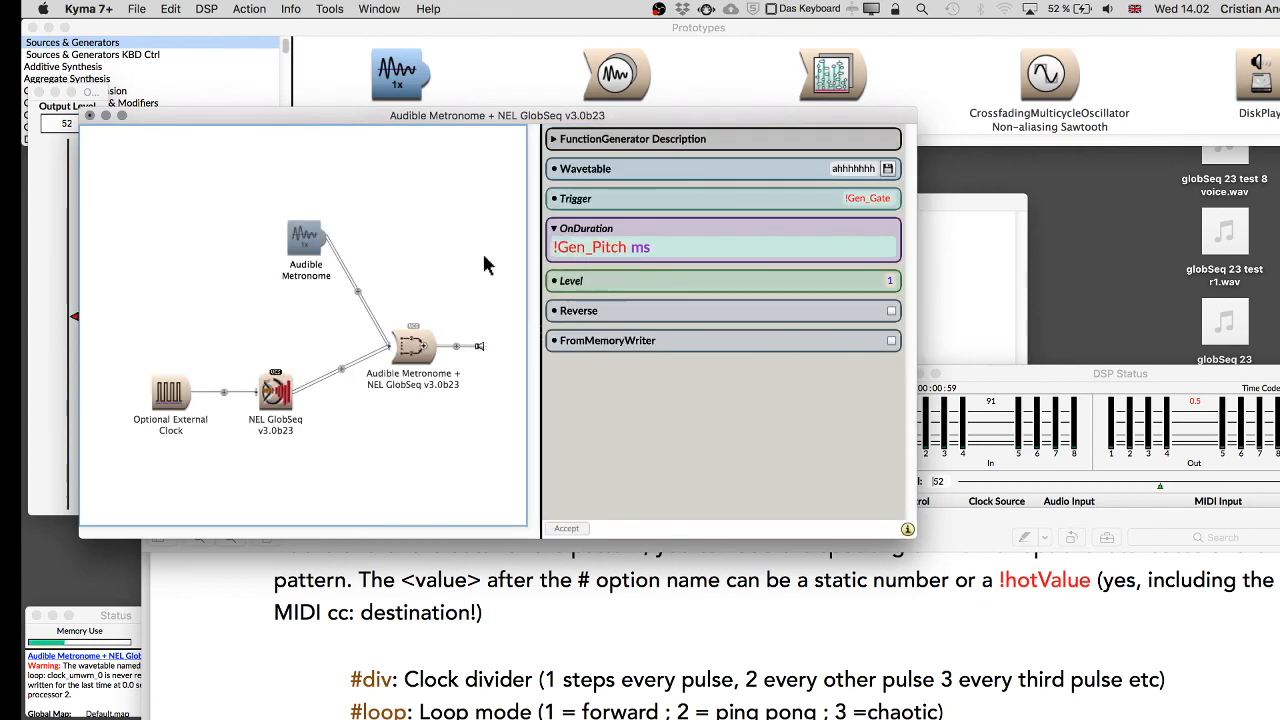
Open NEL GlobSeq v3.0b23's parameters and reposition its node in the signal flow.
{"action": "double_click", "coordinate": [276, 392]}
{"action": "left_click_drag", "start_coordinate": [264, 395], "coordinate": [301, 341]}
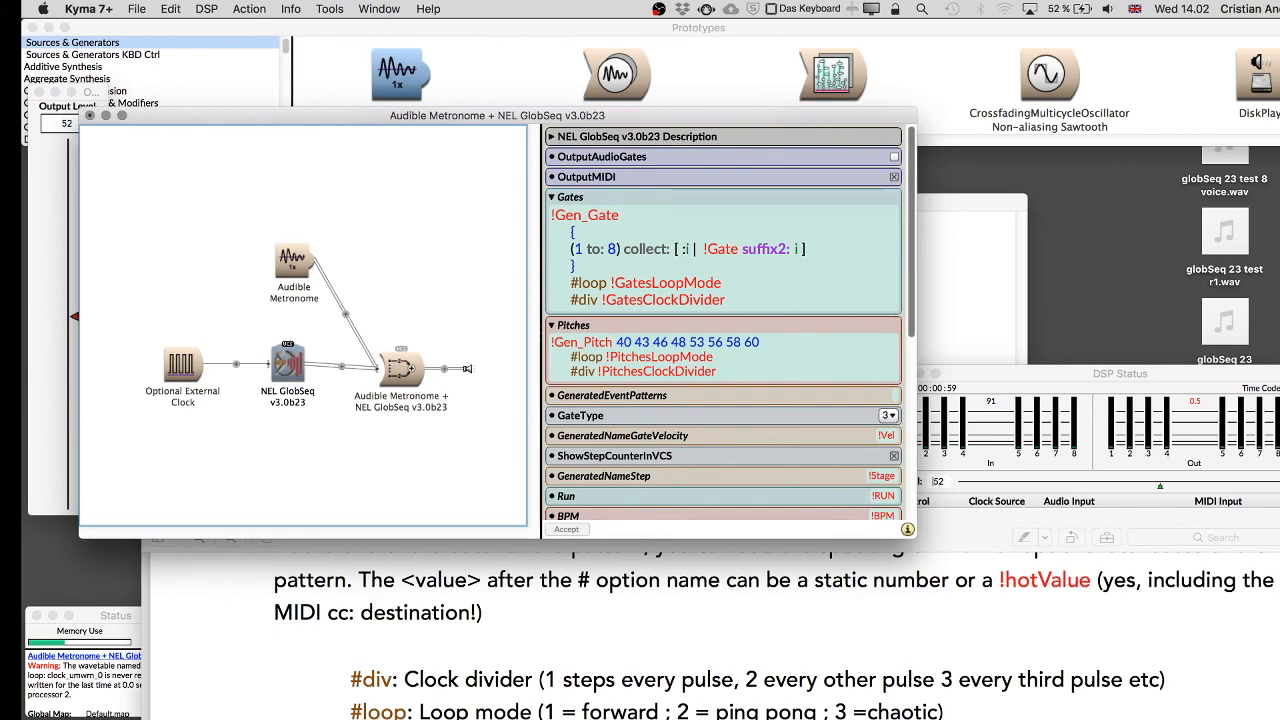